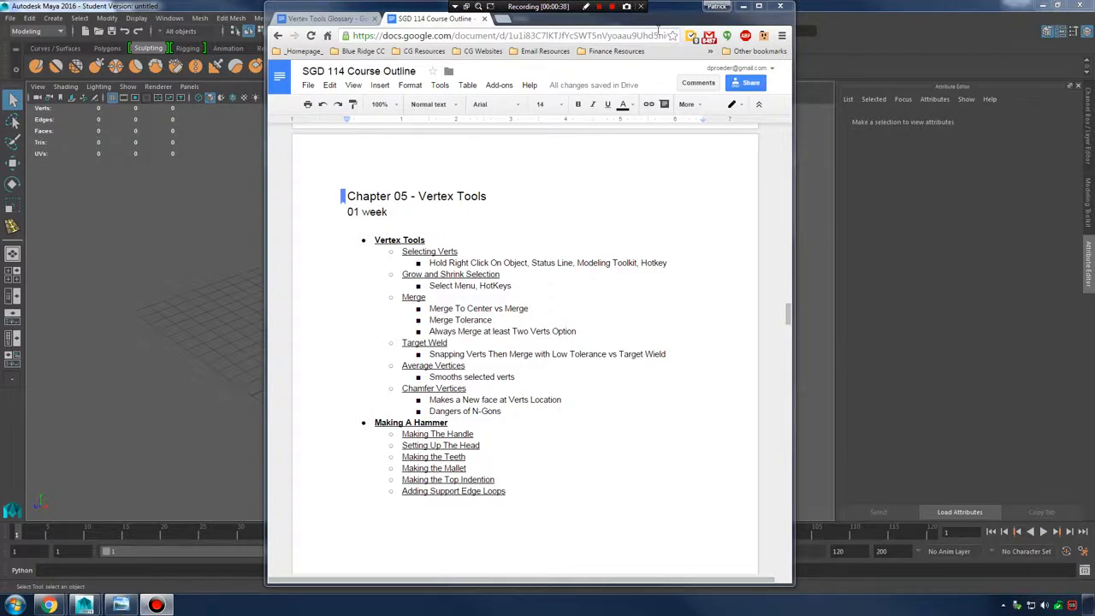
# Switch to the Vertex Tools Glossary tab and move its Chrome window to the screen's right half
pyautogui.click(326, 18)
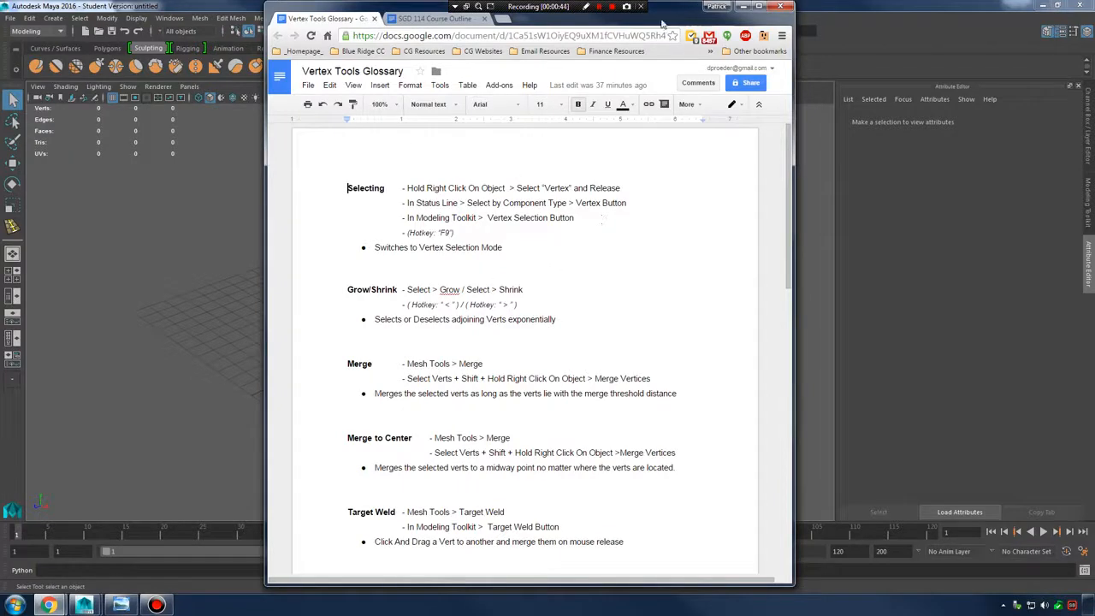
pyautogui.moveTo(663, 23); pyautogui.dragTo(960, 23)
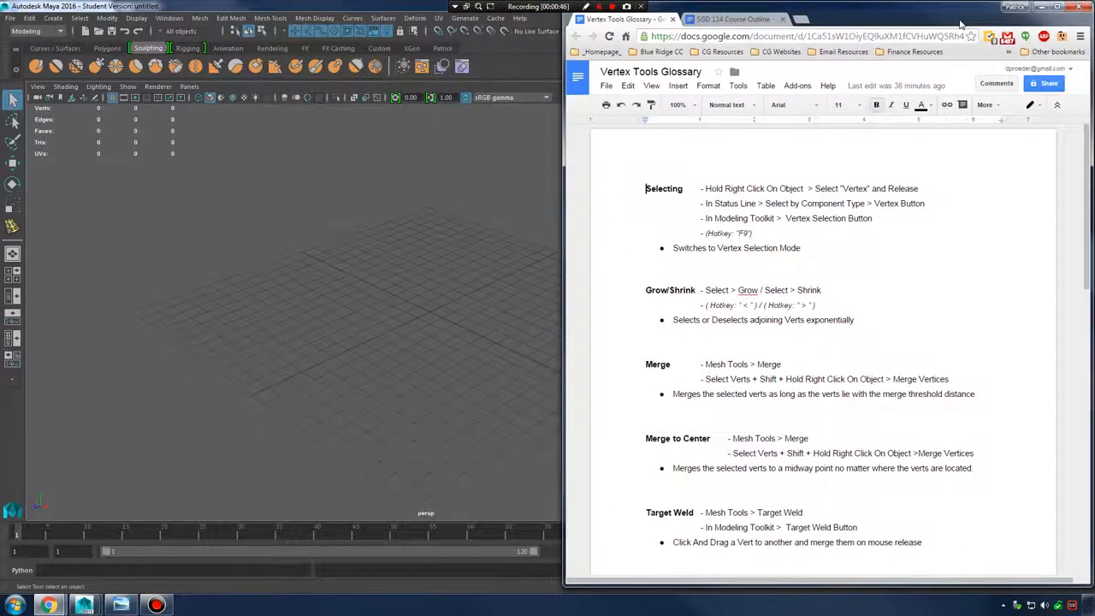
# Create pSphere1 from Polygon Primitives > Sphere, frame it, and restore the glossary window
pyautogui.click(62, 21)
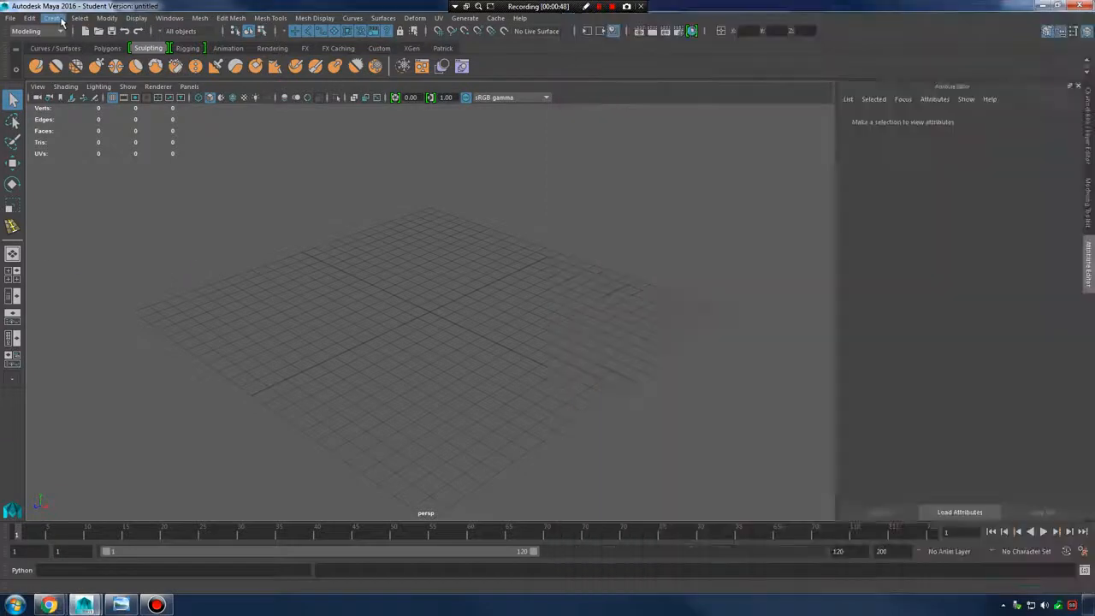
pyautogui.click(60, 19)
pyautogui.moveTo(91, 59)
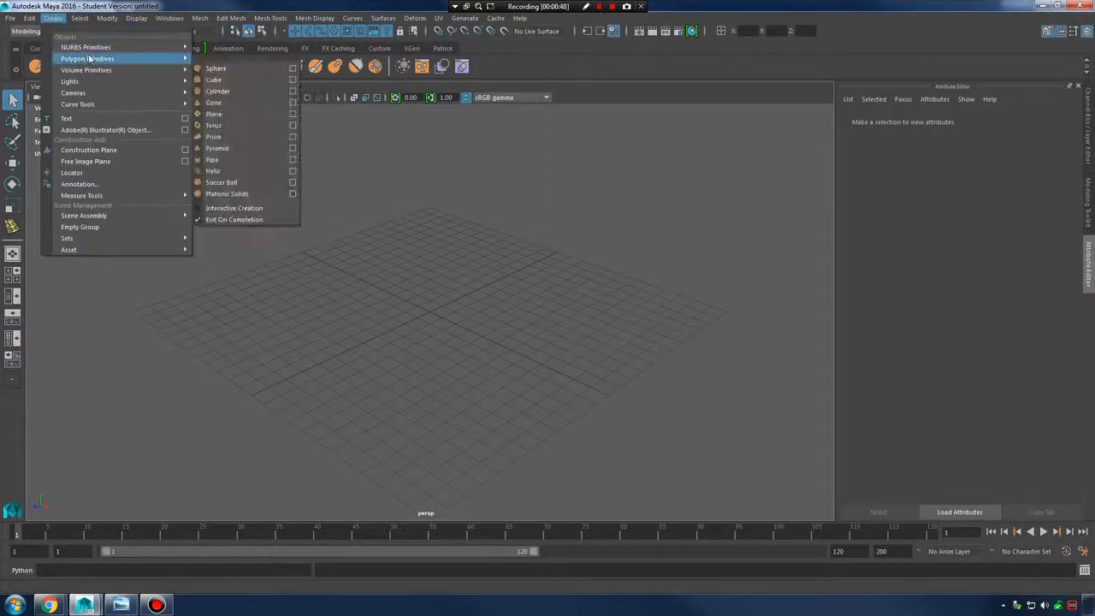
pyautogui.click(250, 71)
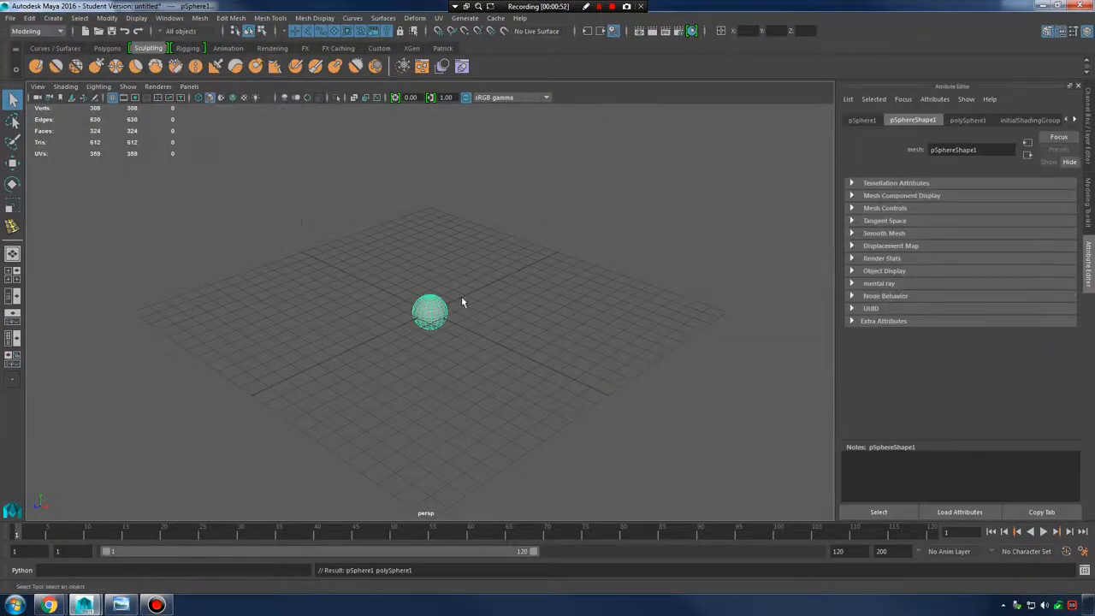
pyautogui.keyDown('alt'); pyautogui.moveTo(463, 302); pyautogui.dragTo(582, 311, button='right'); pyautogui.keyUp('alt')
pyautogui.keyDown('alt'); pyautogui.moveTo(582, 311); pyautogui.dragTo(479, 315); pyautogui.keyUp('alt')
pyautogui.keyDown('alt'); pyautogui.moveTo(479, 315); pyautogui.dragTo(485, 368, button='middle'); pyautogui.keyUp('alt')
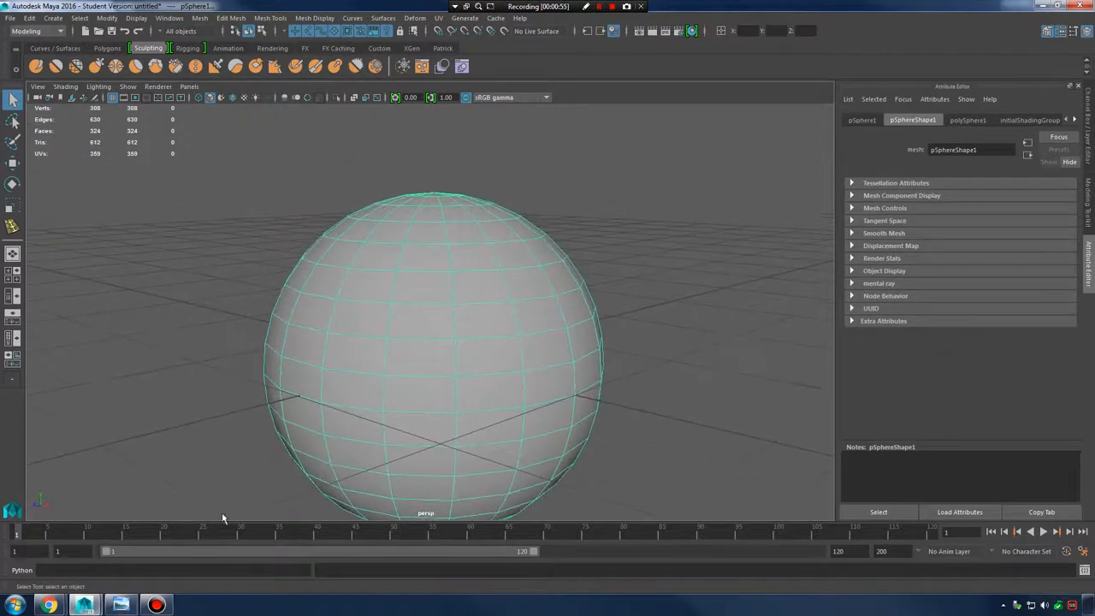
pyautogui.moveTo(49, 605)
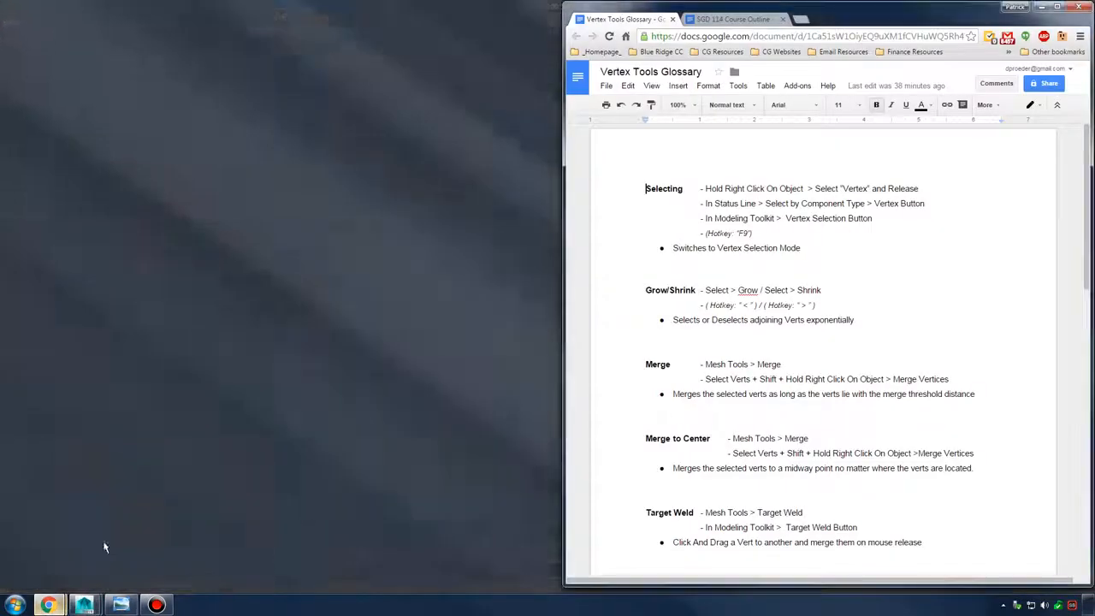
pyautogui.click(105, 542)
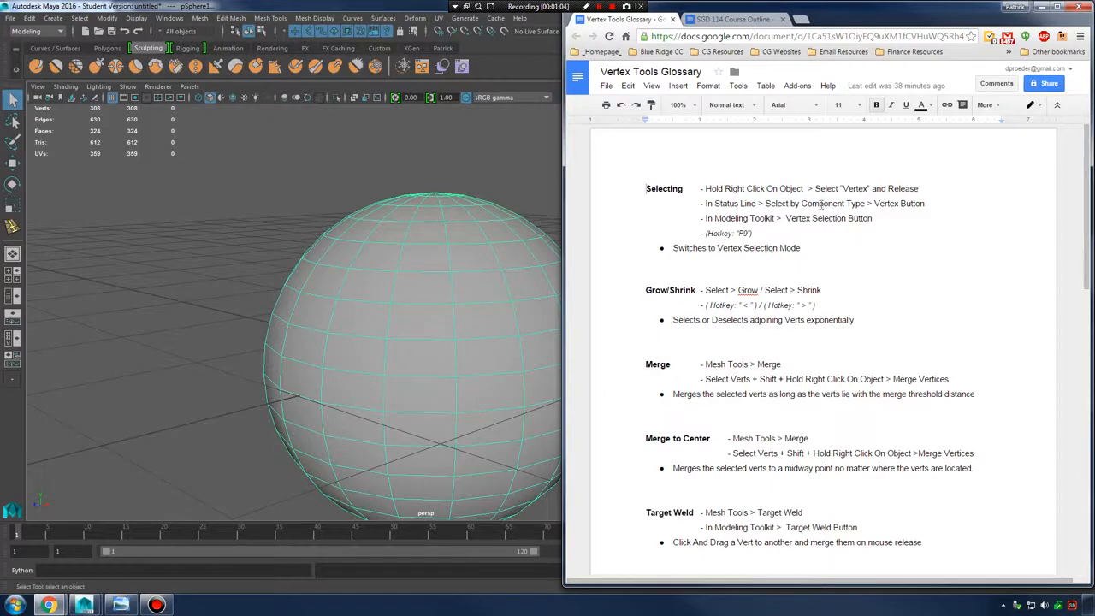
# Enter vertex mode from the right-click marking menu, select the top vertex ring, then return to object mode
pyautogui.rightClick(464, 267)
pyautogui.rightClick(464, 267)
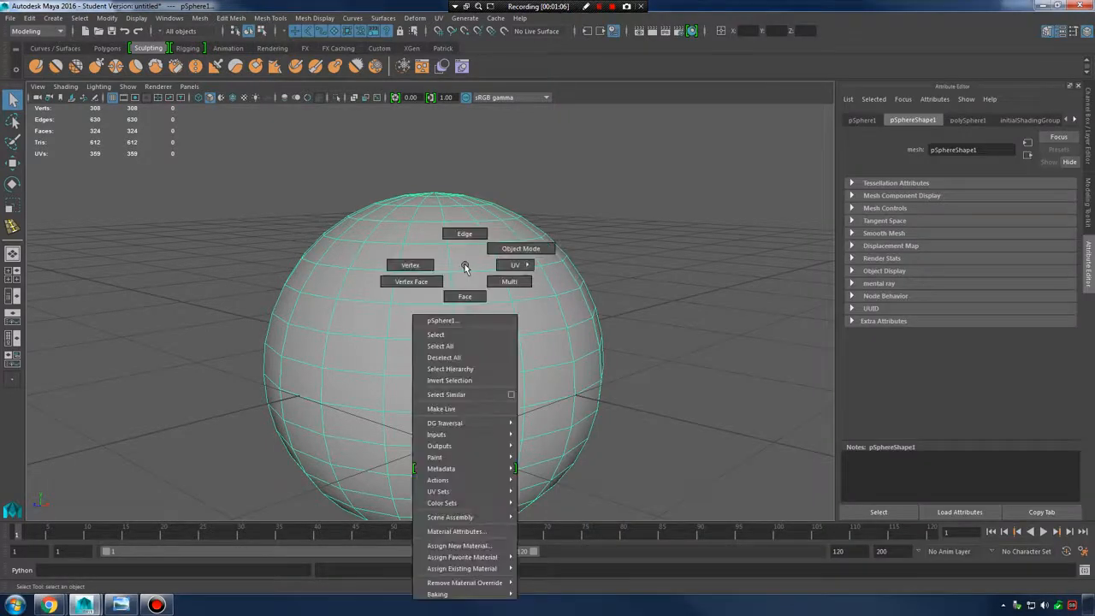
pyautogui.moveTo(464, 267); pyautogui.dragTo(428, 265, button='right')
pyautogui.moveTo(282, 166); pyautogui.dragTo(554, 206)
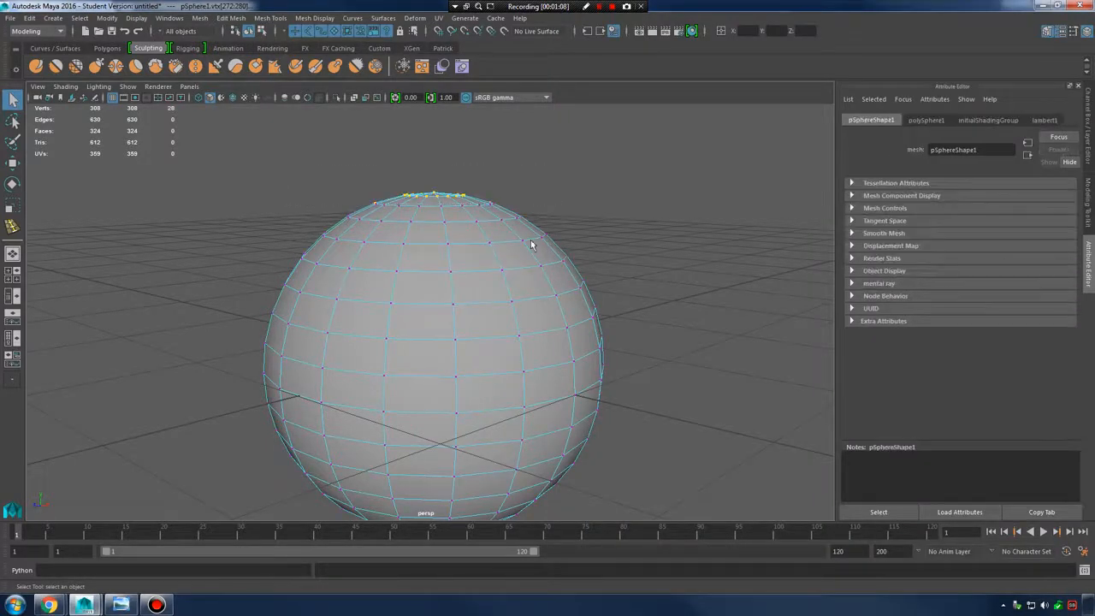
pyautogui.moveTo(492, 265); pyautogui.dragTo(548, 243, button='right')
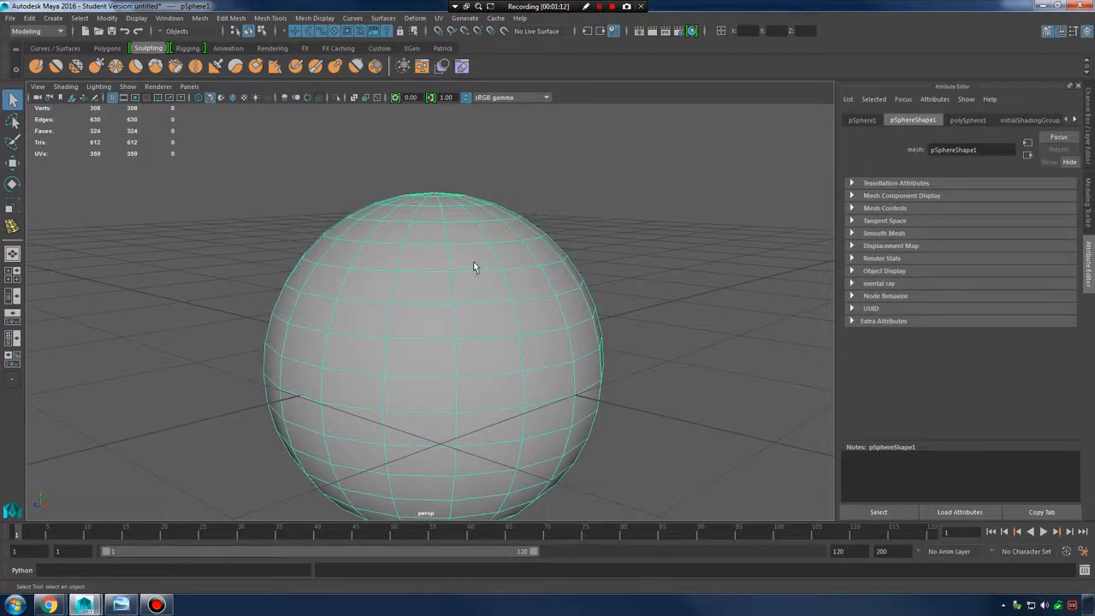
# Limit selection to vertices with the Select By Component Type buttons, box-select vertices, then return to object mode
pyautogui.click(261, 31)
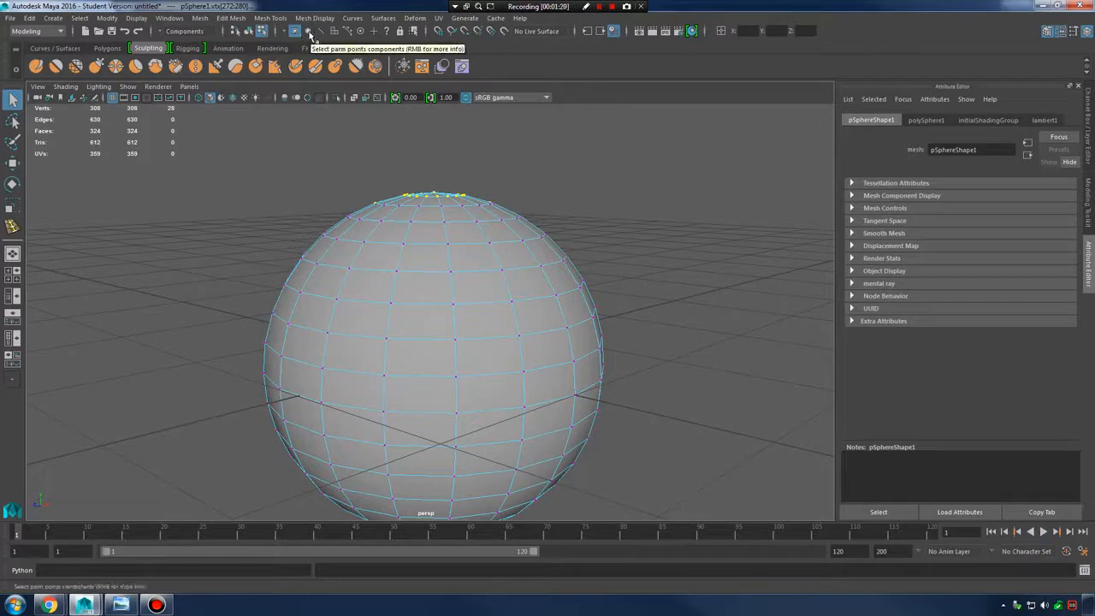
pyautogui.click(295, 33)
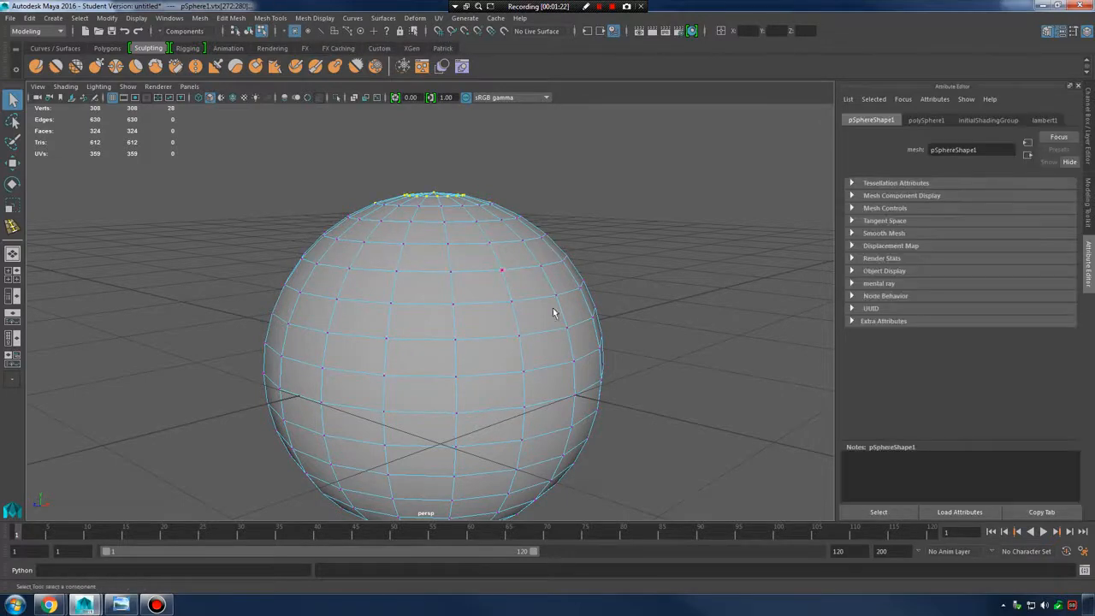
pyautogui.moveTo(411, 229); pyautogui.dragTo(697, 438)
pyautogui.moveTo(499, 267); pyautogui.dragTo(506, 254, button='right')
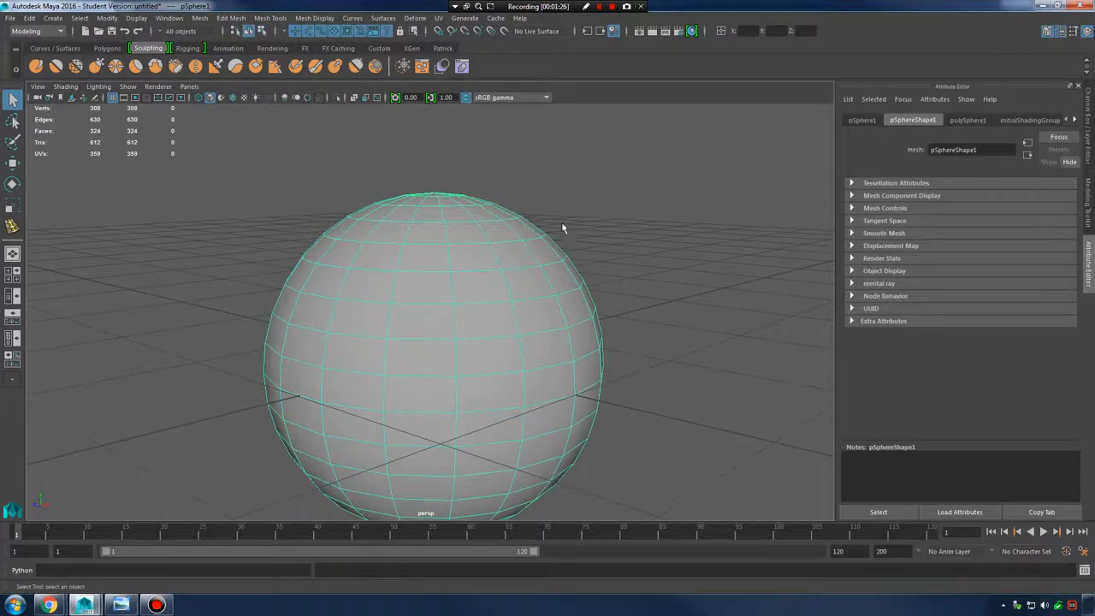
# Switch between vertex, edge and vertex modes with F8, F10 and F9, then clear the selection
pyautogui.press('F8')
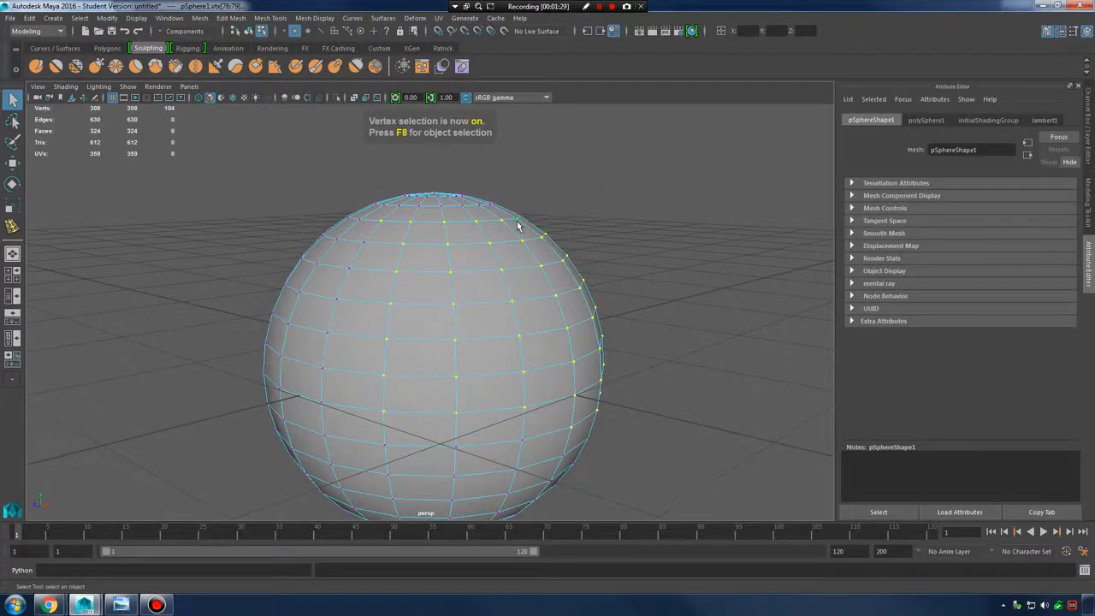
pyautogui.press('F10')
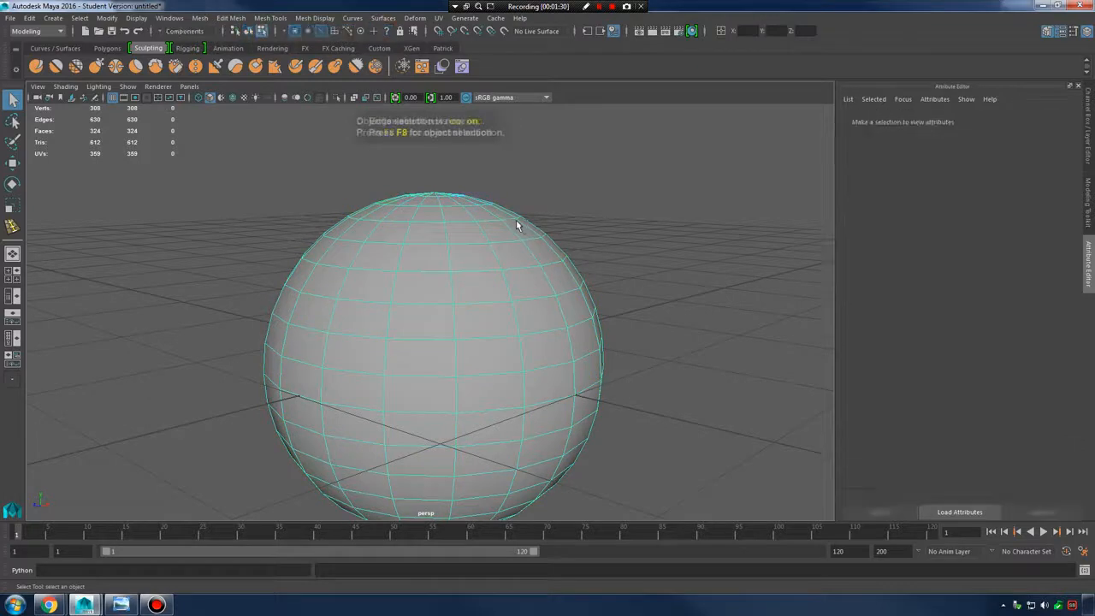
pyautogui.click(464, 266)
pyautogui.press('F9')
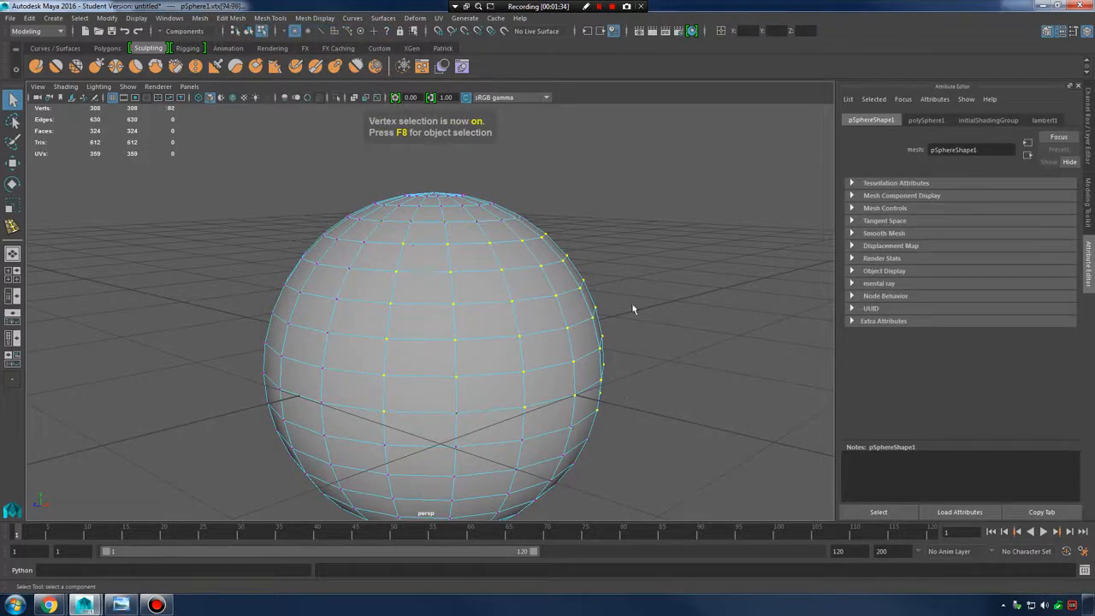
pyautogui.click(681, 254)
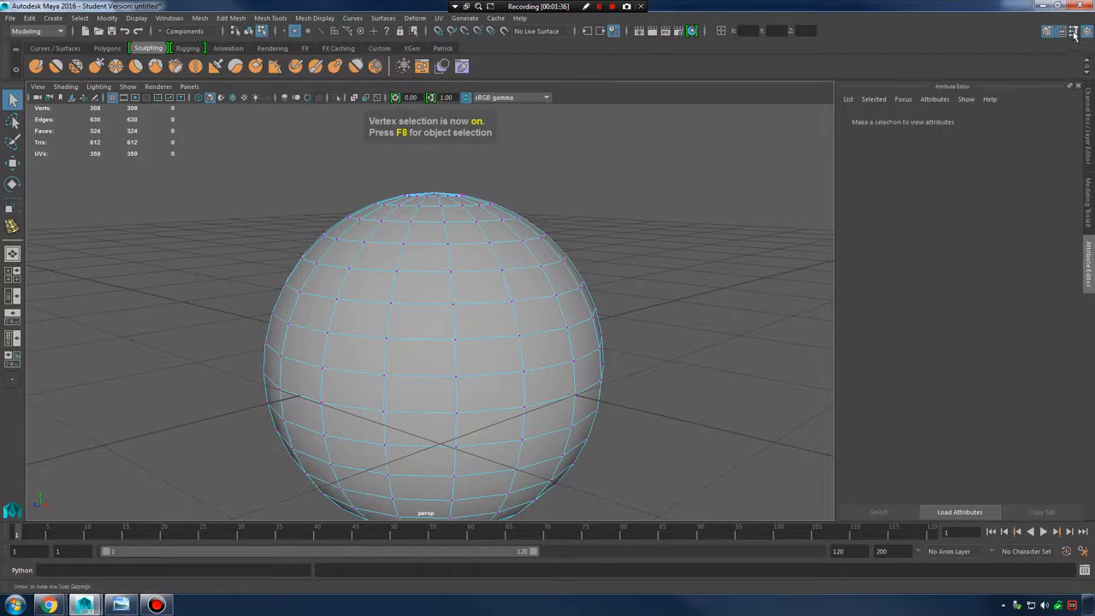
# Open the Modeling Toolkit and toggle its Object and Vertex selection buttons, ending in vertex mode
pyautogui.click(1088, 202)
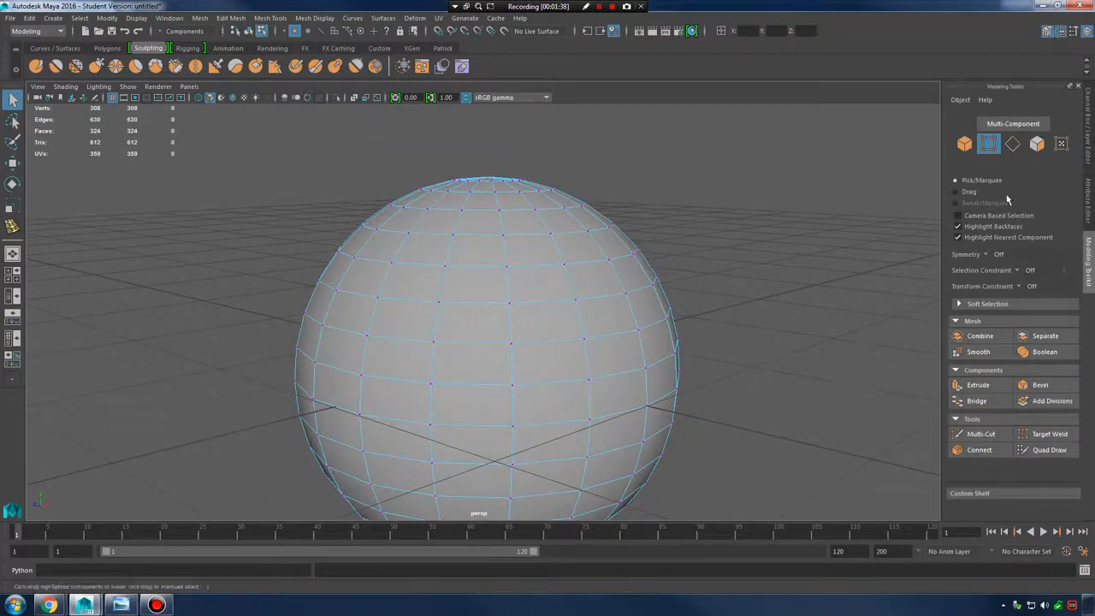
pyautogui.click(967, 146)
pyautogui.click(989, 146)
pyautogui.moveTo(500, 220); pyautogui.dragTo(671, 337)
pyautogui.moveTo(561, 256); pyautogui.dragTo(602, 231, button='right')
pyautogui.click(608, 262)
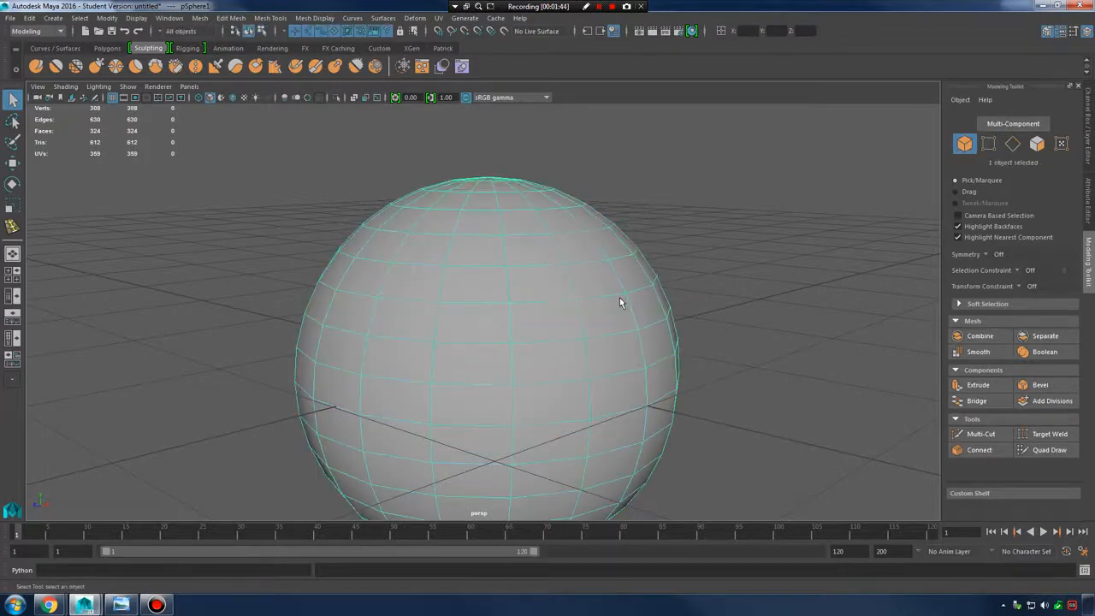
pyautogui.moveTo(474, 306); pyautogui.dragTo(425, 262, button='right')
# Clear the vertex selection and tumble and dolly in on the sphere's upper surface
pyautogui.keyDown('alt'); pyautogui.moveTo(582, 367); pyautogui.dragTo(581, 360); pyautogui.keyUp('alt')
pyautogui.scroll(2, 631, 377)
pyautogui.keyDown('alt'); pyautogui.moveTo(652, 357); pyautogui.dragTo(658, 371); pyautogui.keyUp('alt')
pyautogui.scroll(1, 659, 381)
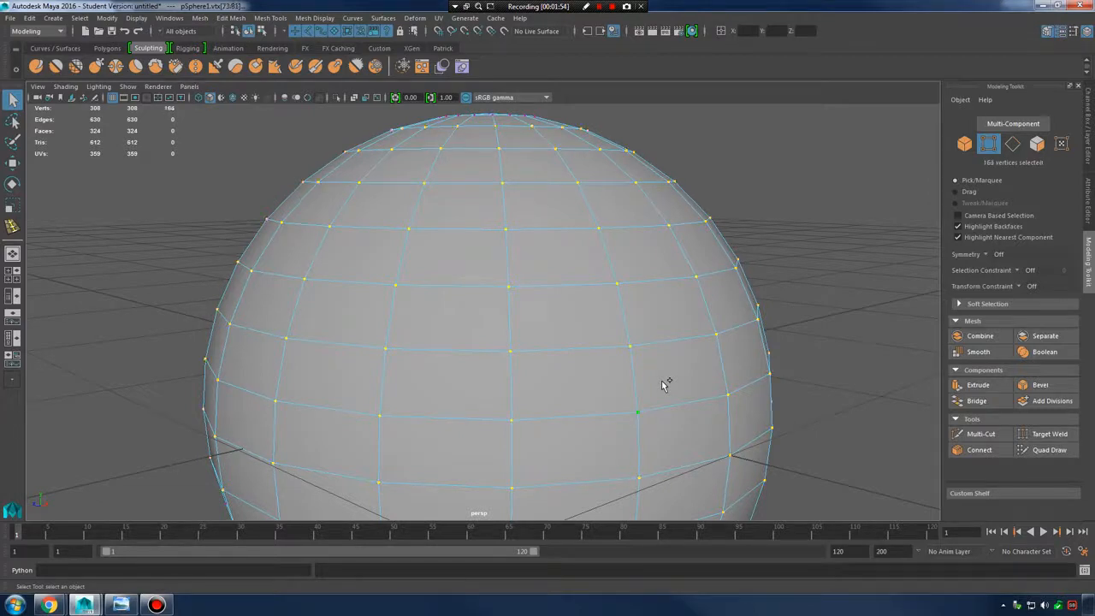
pyautogui.click(666, 384)
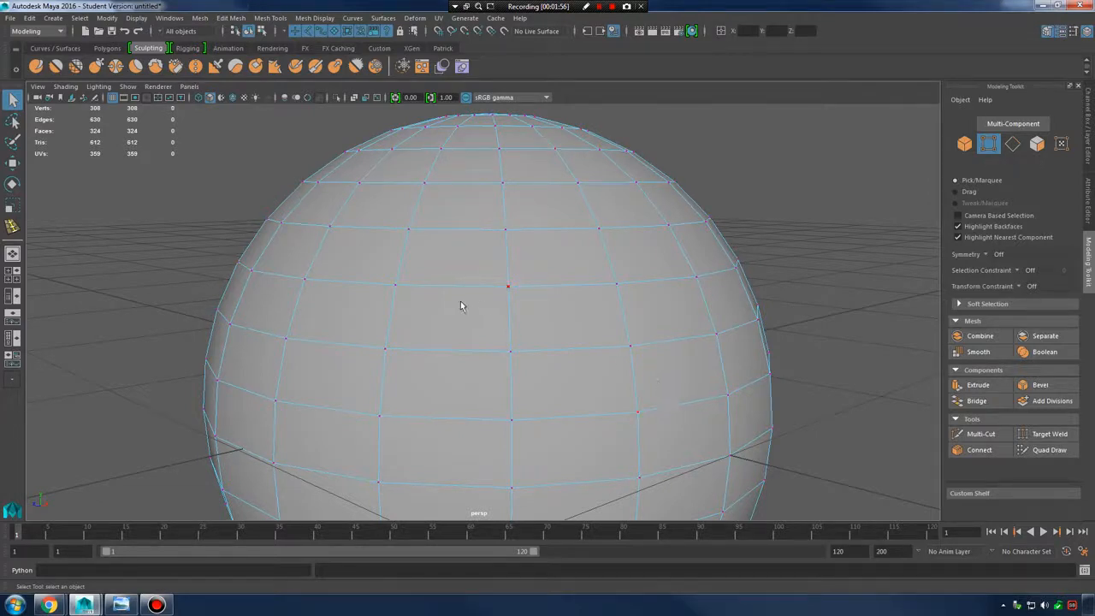
pyautogui.keyDown('alt'); pyautogui.moveTo(701, 235); pyautogui.dragTo(621, 242, button='right'); pyautogui.keyUp('alt')
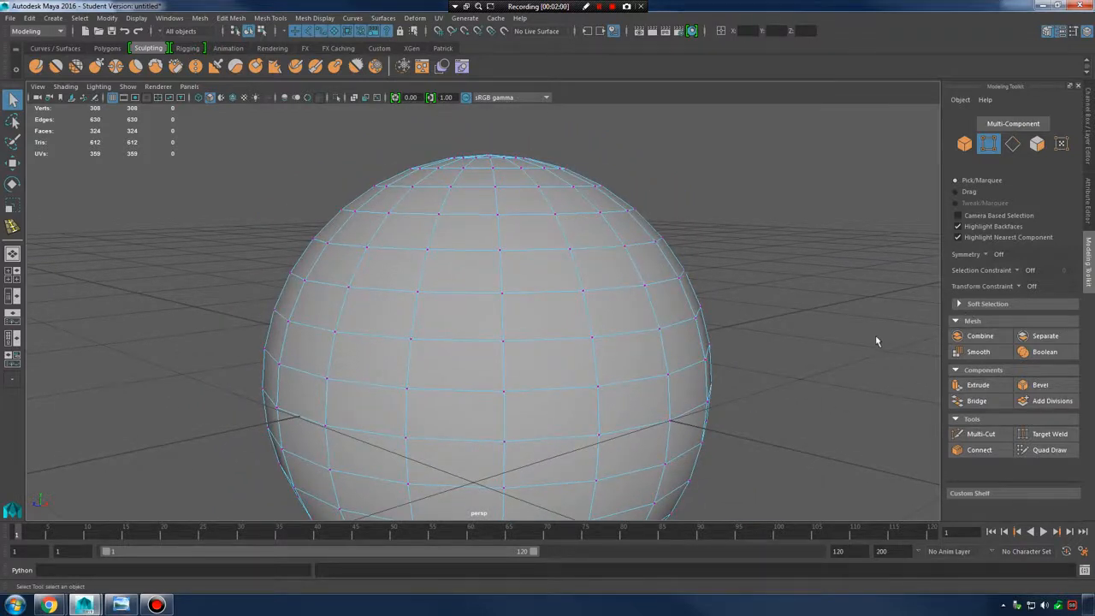
pyautogui.keyDown('alt'); pyautogui.moveTo(557, 242); pyautogui.dragTo(526, 241, button='right'); pyautogui.keyUp('alt')
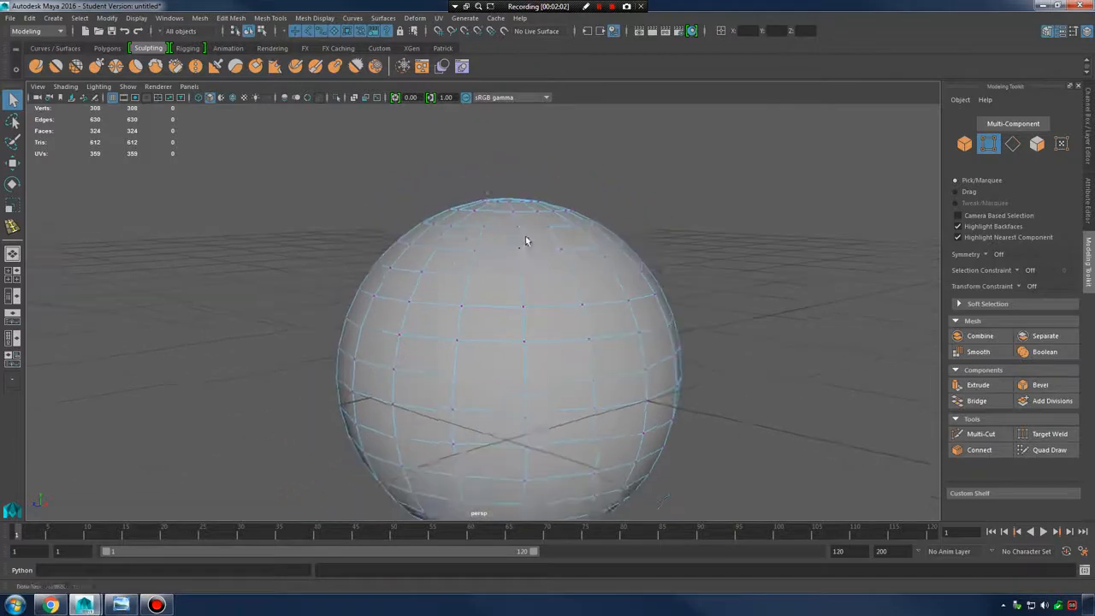
pyautogui.keyDown('alt'); pyautogui.moveTo(526, 241); pyautogui.dragTo(611, 259); pyautogui.keyUp('alt')
pyautogui.keyDown('alt'); pyautogui.moveTo(611, 259); pyautogui.dragTo(582, 229, button='right'); pyautogui.keyUp('alt')
pyautogui.keyDown('alt'); pyautogui.moveTo(582, 229); pyautogui.dragTo(551, 225); pyautogui.keyUp('alt')
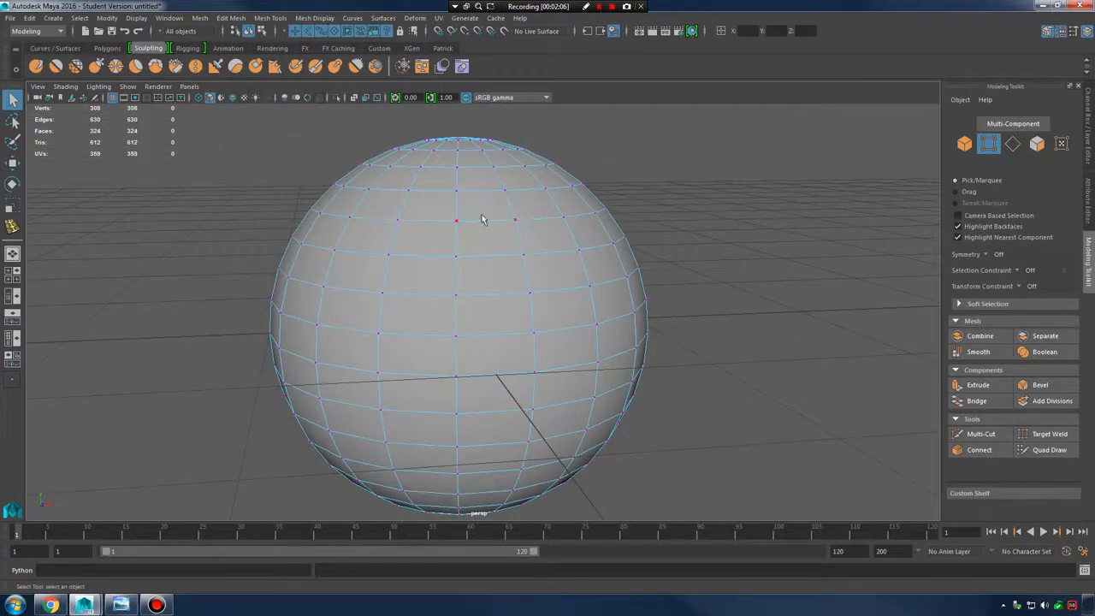
pyautogui.keyDown('alt'); pyautogui.moveTo(494, 214); pyautogui.dragTo(577, 291, button='right'); pyautogui.keyUp('alt')
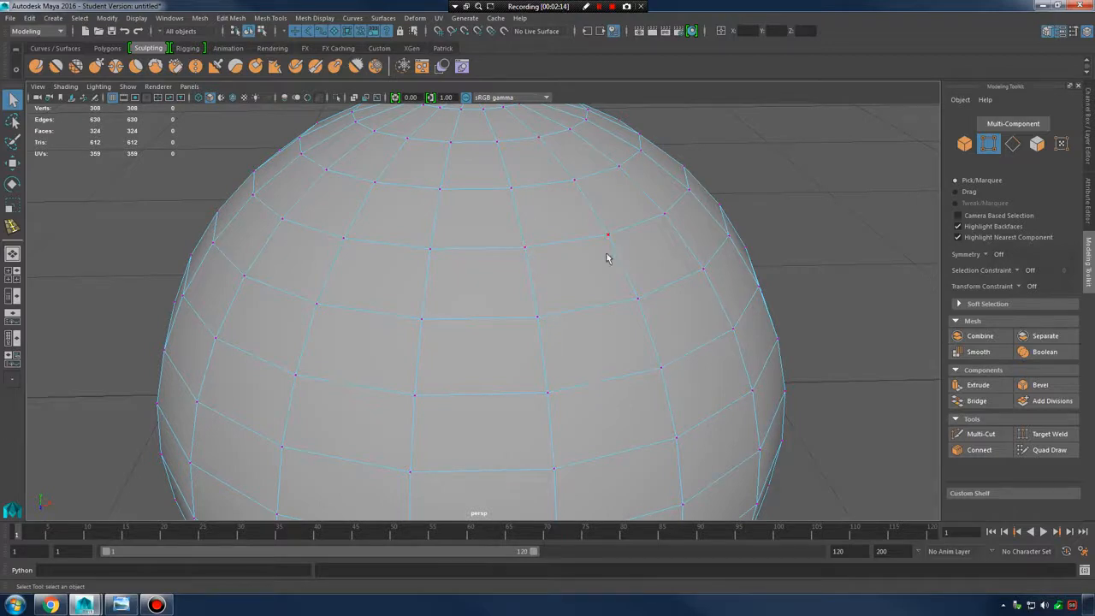
pyautogui.keyDown('alt'); pyautogui.moveTo(502, 292); pyautogui.dragTo(565, 314); pyautogui.keyUp('alt')
pyautogui.keyDown('alt'); pyautogui.moveTo(565, 314); pyautogui.dragTo(648, 247, button='right'); pyautogui.keyUp('alt')
# Pick a single vertex on the sphere's upper surface and activate the Move tool
pyautogui.click(495, 281)
pyautogui.press('w')
pyautogui.moveTo(599, 300)
pyautogui.keyDown('alt'); pyautogui.mouseDown()
pyautogui.moveTo(628, 293)
pyautogui.moveTo(619, 294)
pyautogui.mouseUp(); pyautogui.keyUp('alt')
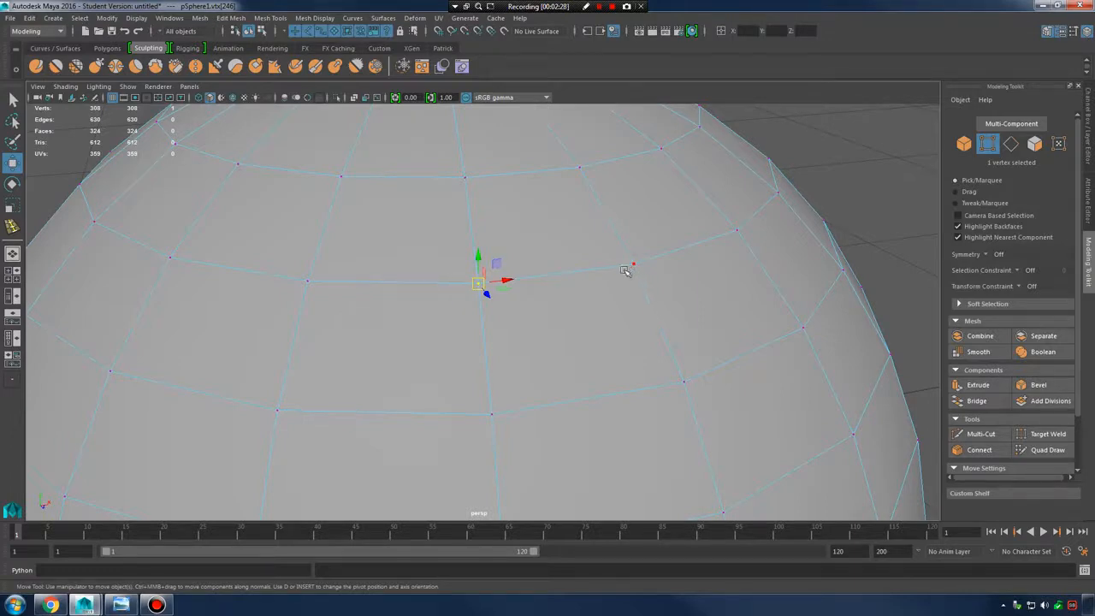
pyautogui.keyDown('alt'); pyautogui.moveTo(642, 276); pyautogui.dragTo(610, 300, button='right'); pyautogui.keyUp('alt')
# Select three neighbouring vertices, frame them with F, and open the Edit Mesh menu
pyautogui.click(344, 288)
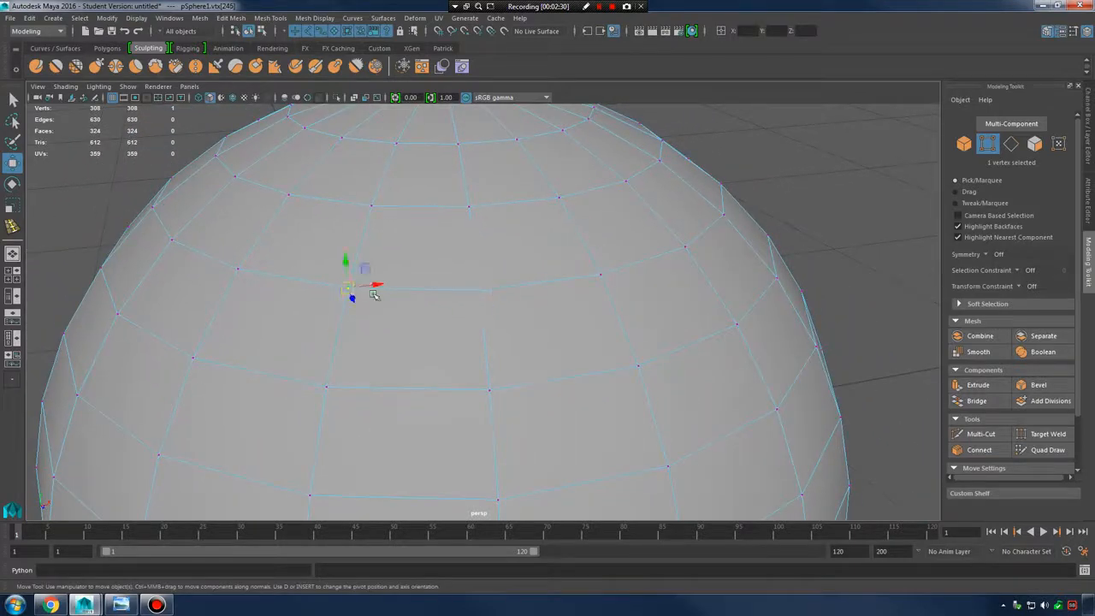
pyautogui.keyDown('shift'); pyautogui.click(326, 387); pyautogui.keyUp('shift')
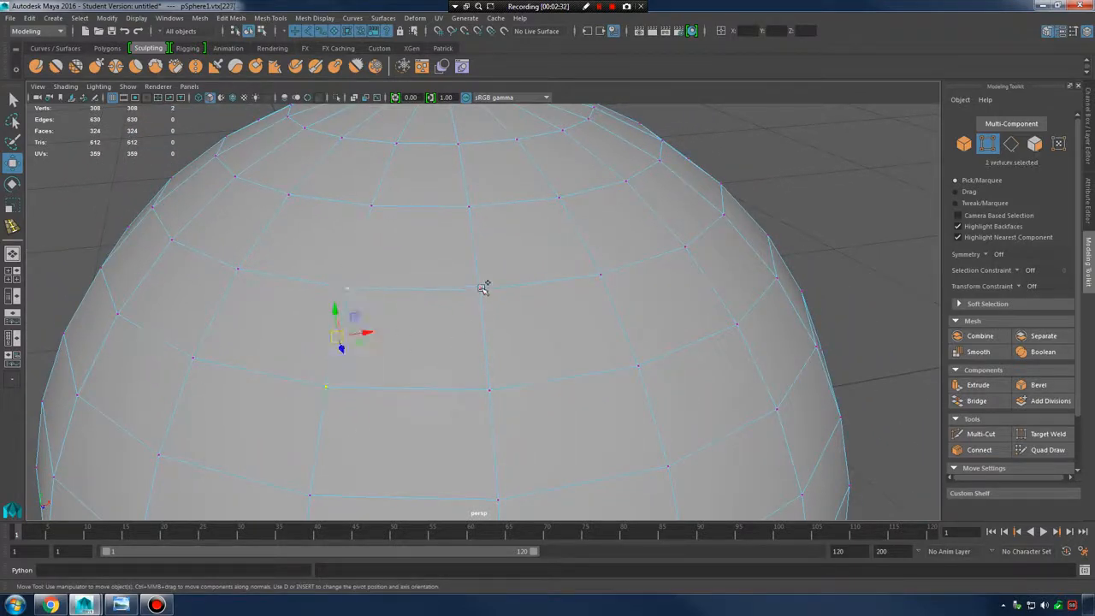
pyautogui.keyDown('shift'); pyautogui.click(480, 290); pyautogui.keyUp('shift')
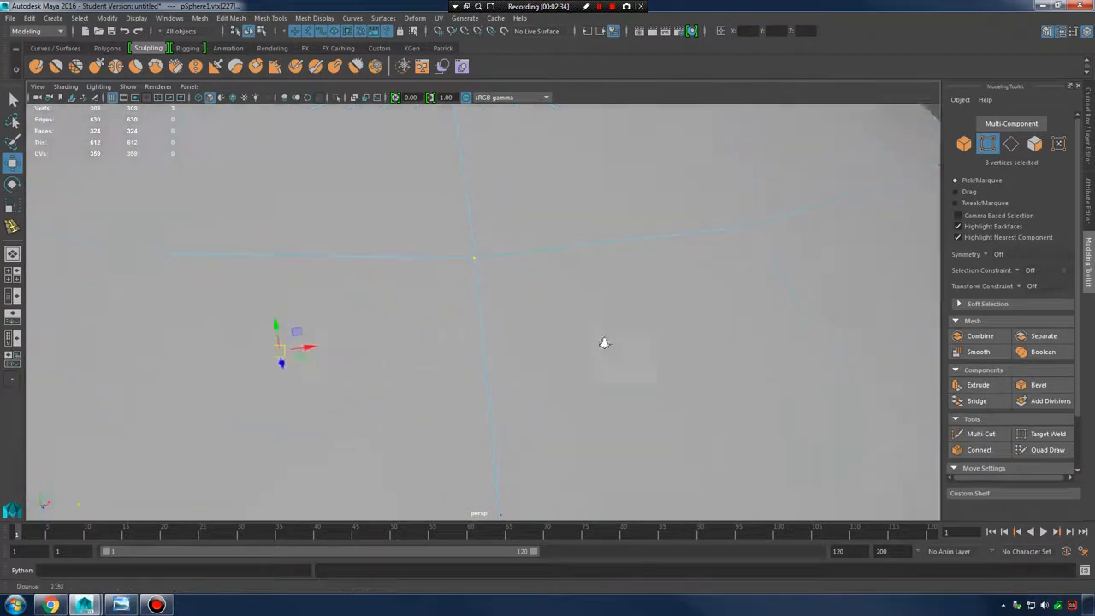
pyautogui.press('f')
pyautogui.keyDown('alt'); pyautogui.moveTo(432, 241); pyautogui.dragTo(406, 247, button='right'); pyautogui.keyUp('alt')
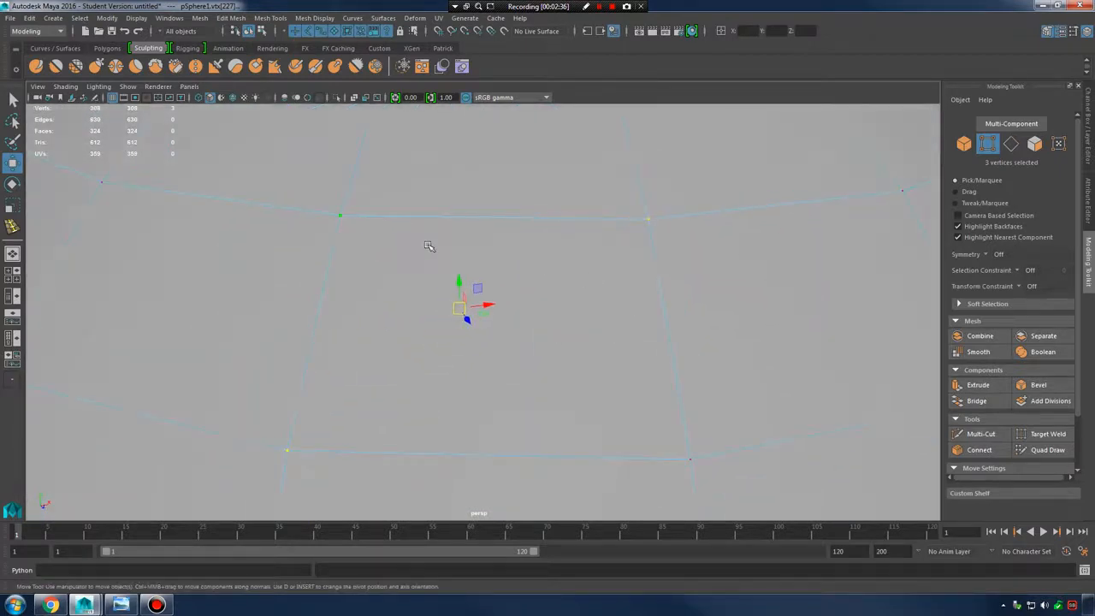
pyautogui.click(236, 19)
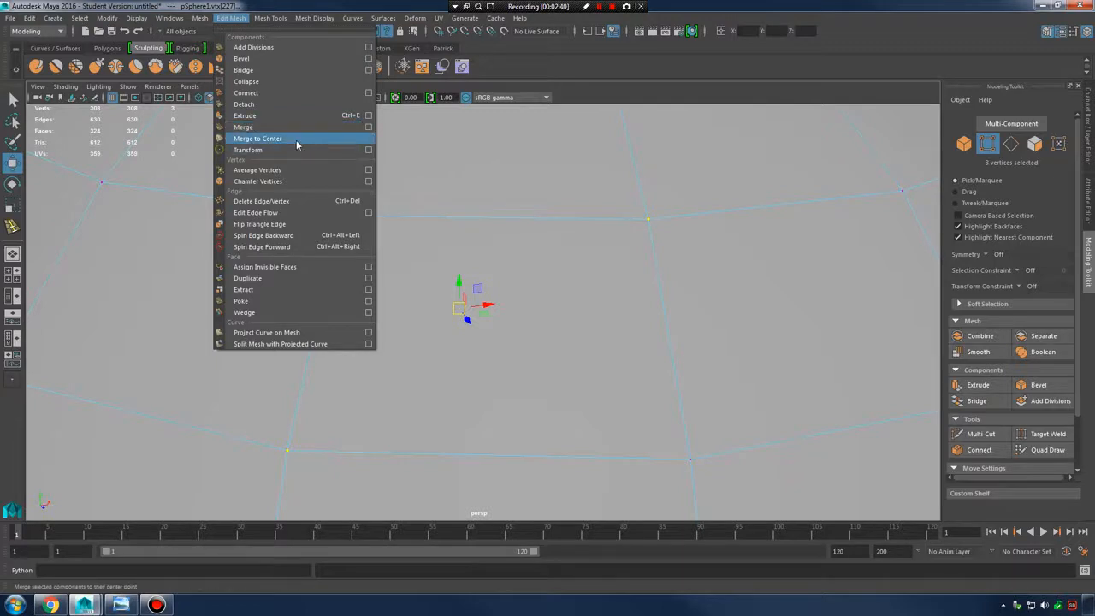
# Merge the three selected vertices to their centre using the Shift+right-click marking menu
pyautogui.click(505, 290)
pyautogui.keyDown('alt'); pyautogui.moveTo(503, 290); pyautogui.dragTo(498, 292, button='middle'); pyautogui.keyUp('alt')
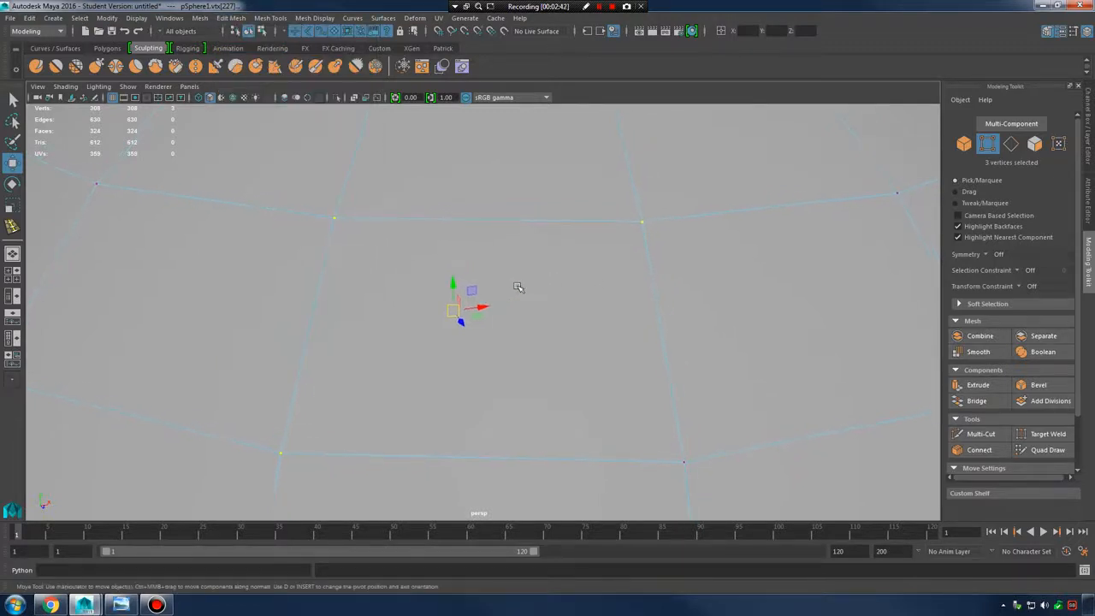
pyautogui.moveTo(433, 287)
pyautogui.keyDown('shift'); pyautogui.mouseDown(button='right')
pyautogui.moveTo(492, 272)
pyautogui.moveTo(505, 294)
pyautogui.moveTo(479, 272)
pyautogui.moveTo(377, 287)
pyautogui.moveTo(492, 301)
pyautogui.moveTo(379, 236)
pyautogui.moveTo(419, 216)
pyautogui.moveTo(434, 239)
pyautogui.moveTo(427, 261)
pyautogui.moveTo(507, 249)
pyautogui.moveTo(432, 218)
pyautogui.moveTo(454, 275)
pyautogui.moveTo(422, 263)
pyautogui.moveTo(451, 257)
pyautogui.moveTo(462, 239)
pyautogui.moveTo(419, 216)
pyautogui.moveTo(502, 235)
pyautogui.moveTo(419, 217)
pyautogui.moveTo(433, 214)
pyautogui.mouseUp(button='right'); pyautogui.keyUp('shift')
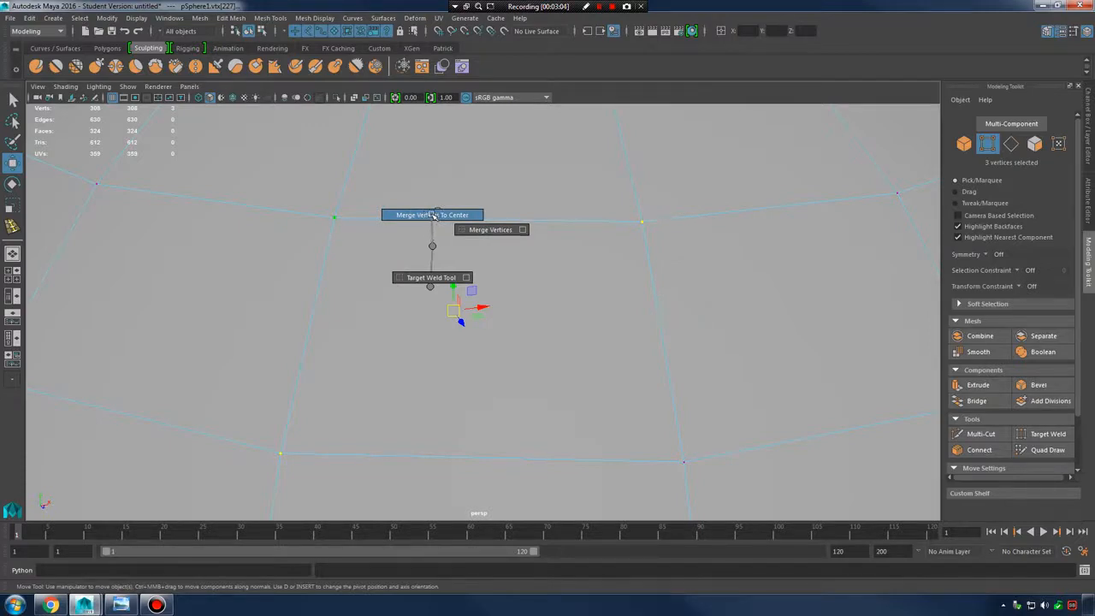
pyautogui.keyDown('shift'); pyautogui.moveTo(432, 215); pyautogui.dragTo(435, 215, button='right'); pyautogui.keyUp('shift')
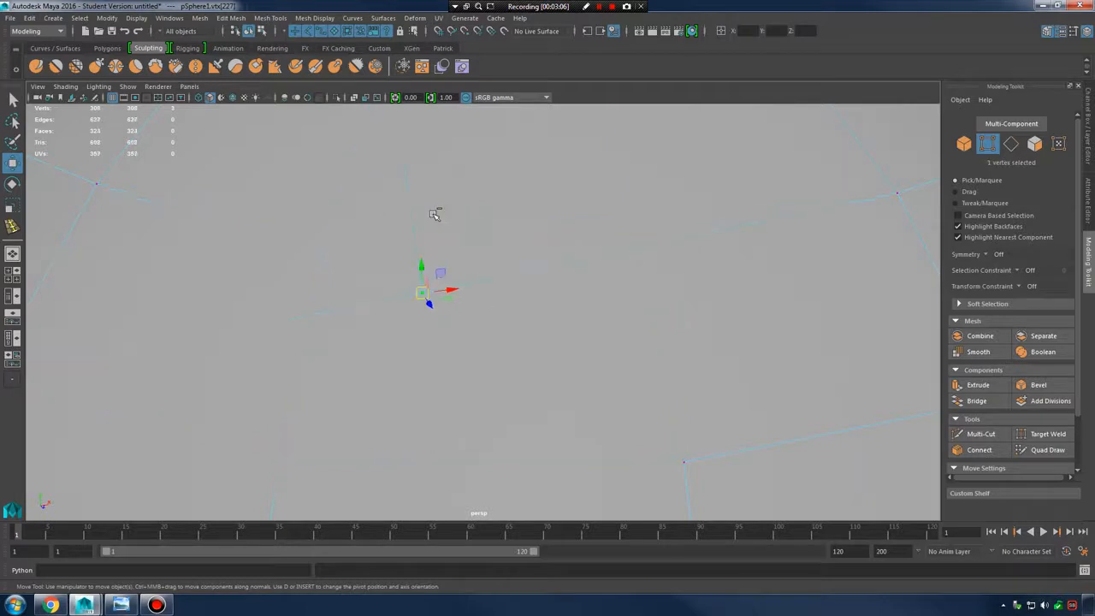
pyautogui.keyDown('alt'); pyautogui.moveTo(528, 274); pyautogui.dragTo(448, 272, button='right'); pyautogui.keyUp('alt')
pyautogui.keyDown('alt'); pyautogui.moveTo(448, 272); pyautogui.dragTo(471, 364); pyautogui.keyUp('alt')
pyautogui.keyDown('alt'); pyautogui.moveTo(471, 364); pyautogui.dragTo(560, 269, button='right'); pyautogui.keyUp('alt')
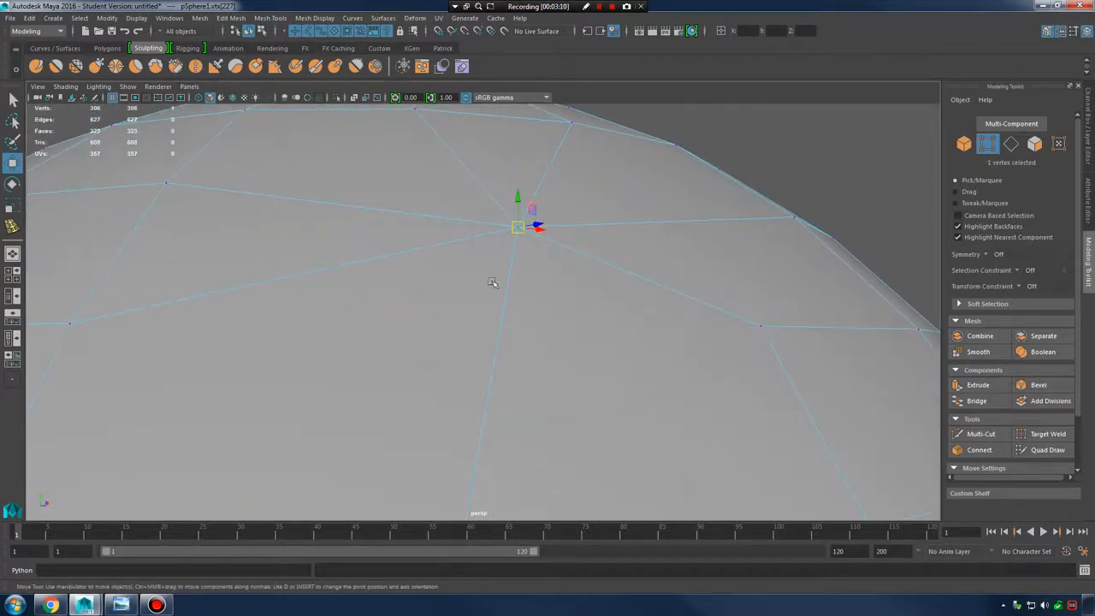
# Compare the merge with Ctrl+Z/Ctrl+Y, leave it undone, and open Merge Vertices options at 0.0010
pyautogui.hotkey('ctrl', 'z')
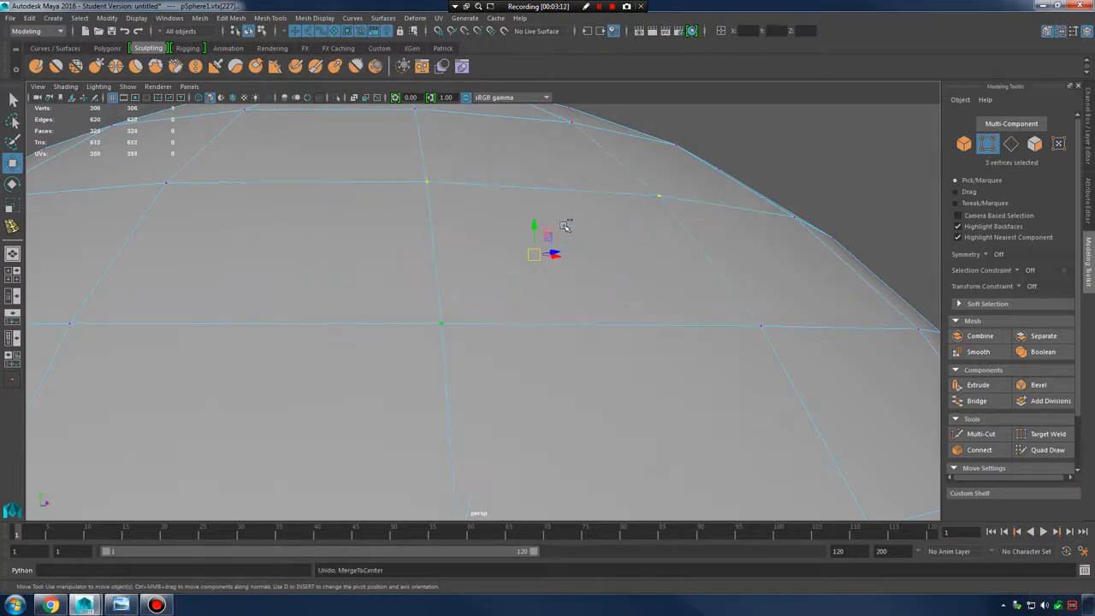
pyautogui.hotkey('ctrl', 'y')
pyautogui.hotkey('ctrl', 'z')
pyautogui.hotkey('ctrl', 'y')
pyautogui.hotkey('ctrl', 'z')
pyautogui.hotkey('ctrl', 'y')
pyautogui.hotkey('ctrl', 'z')
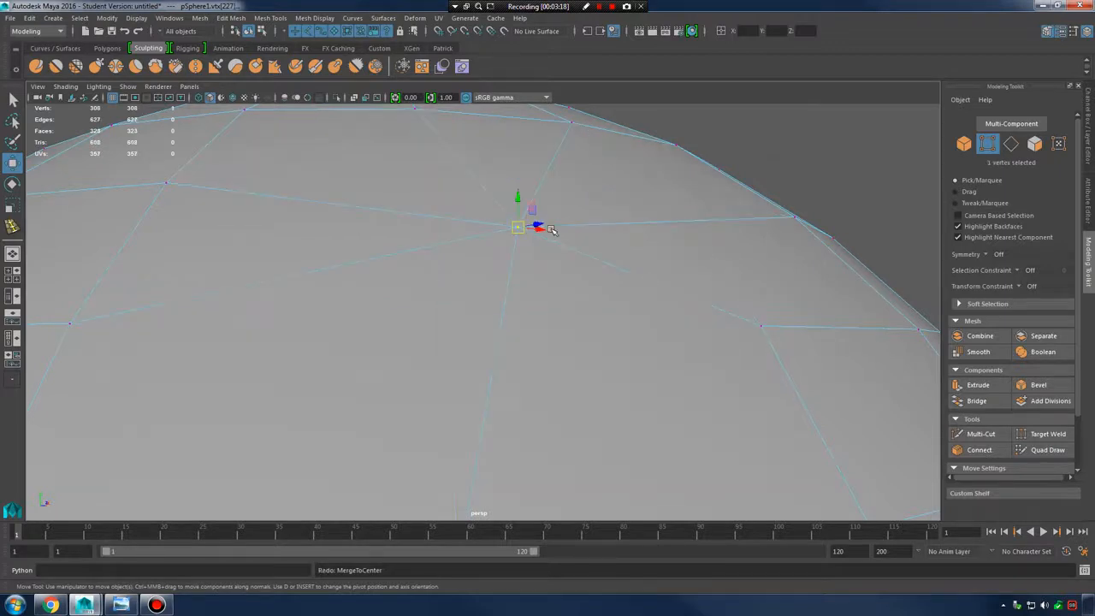
pyautogui.keyDown('alt'); pyautogui.moveTo(544, 236); pyautogui.dragTo(501, 244); pyautogui.keyUp('alt')
pyautogui.keyDown('shift'); pyautogui.moveTo(501, 246); pyautogui.dragTo(591, 194, button='right'); pyautogui.keyUp('shift')
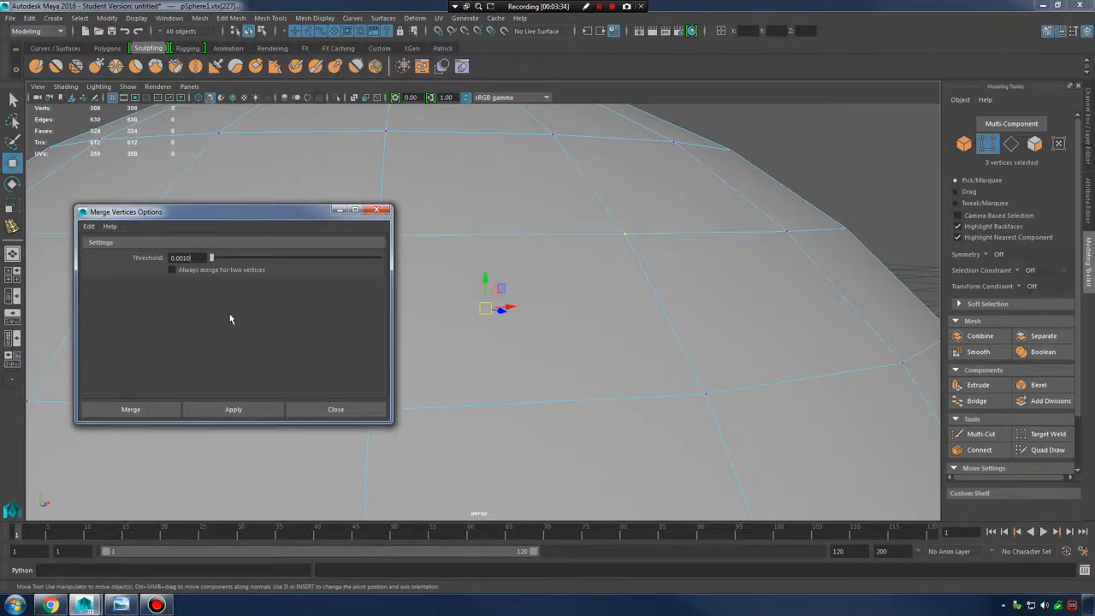
# Reset the Merge Vertices options to defaults and apply the merge at threshold 0.0100
pyautogui.moveTo(282, 225); pyautogui.dragTo(229, 286)
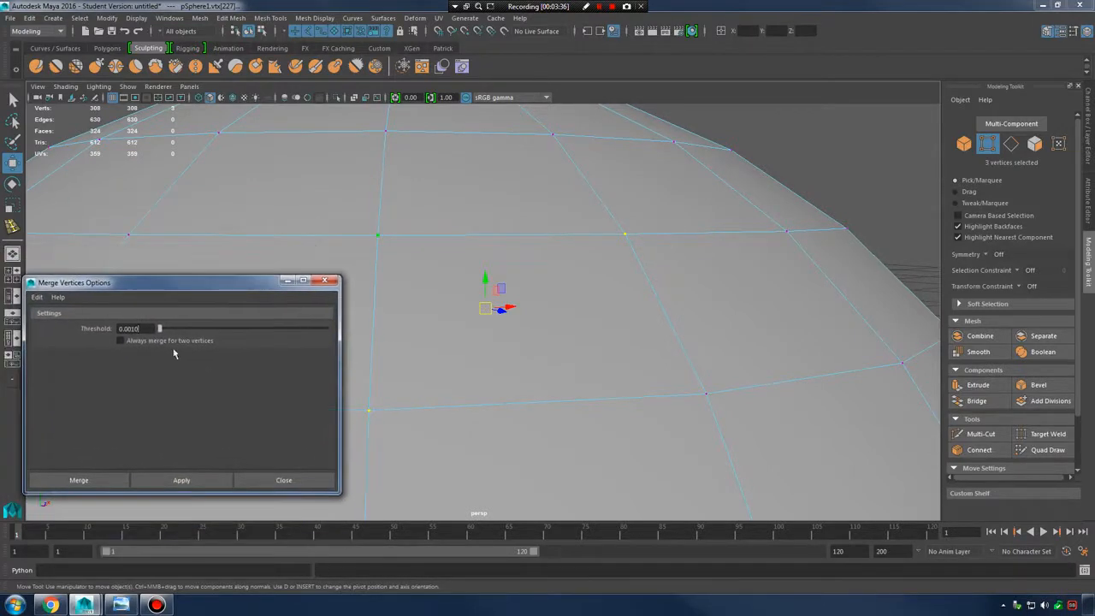
pyautogui.click(37, 296)
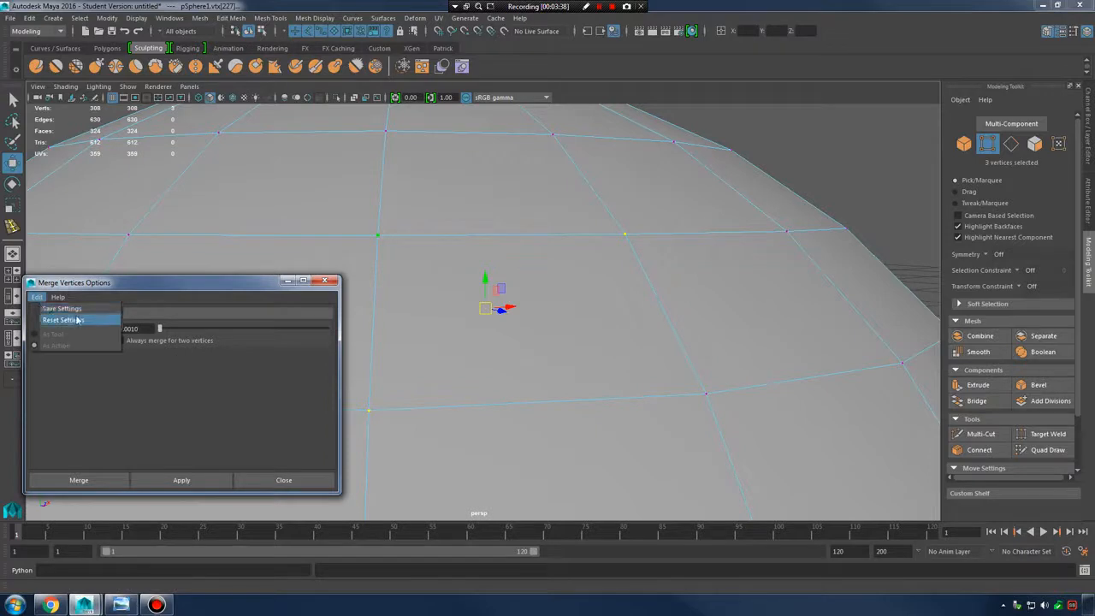
pyautogui.click(77, 320)
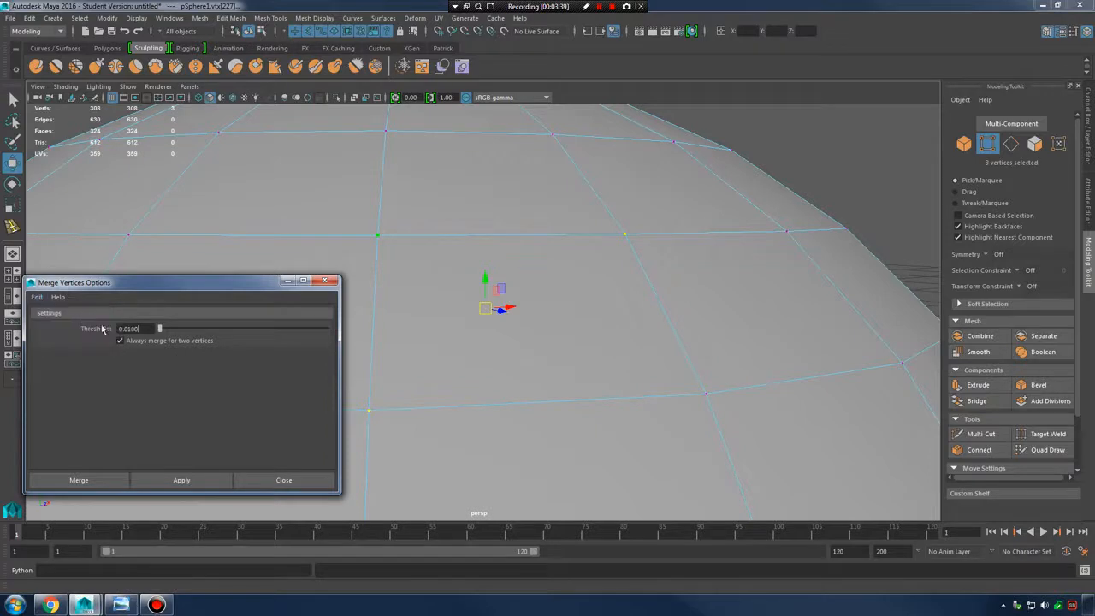
pyautogui.click(181, 480)
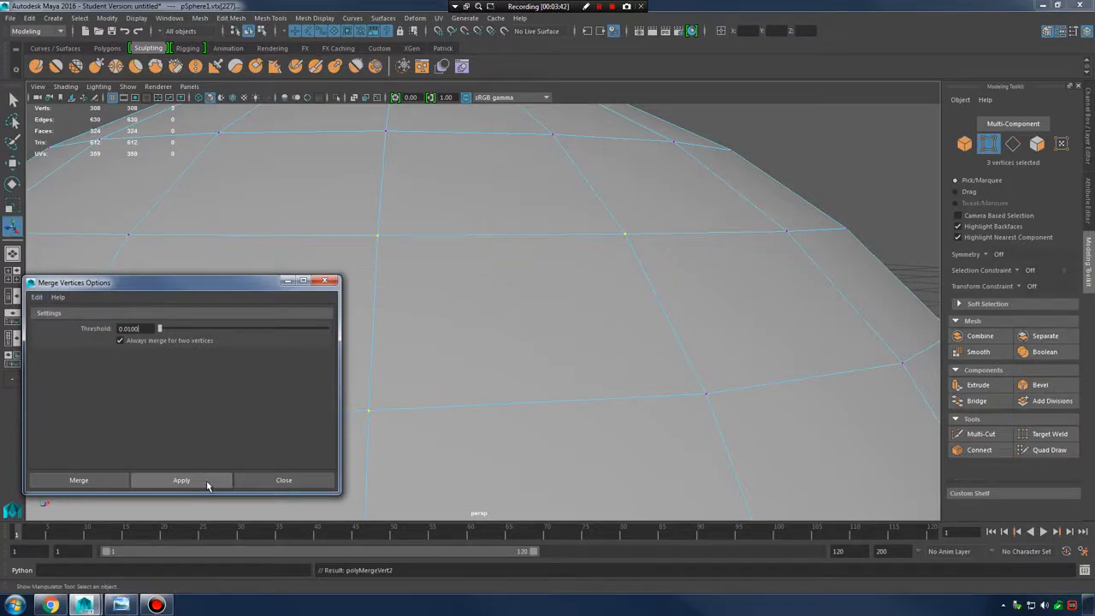
pyautogui.keyDown('alt'); pyautogui.moveTo(589, 286); pyautogui.dragTo(635, 299, button='middle'); pyautogui.keyUp('alt')
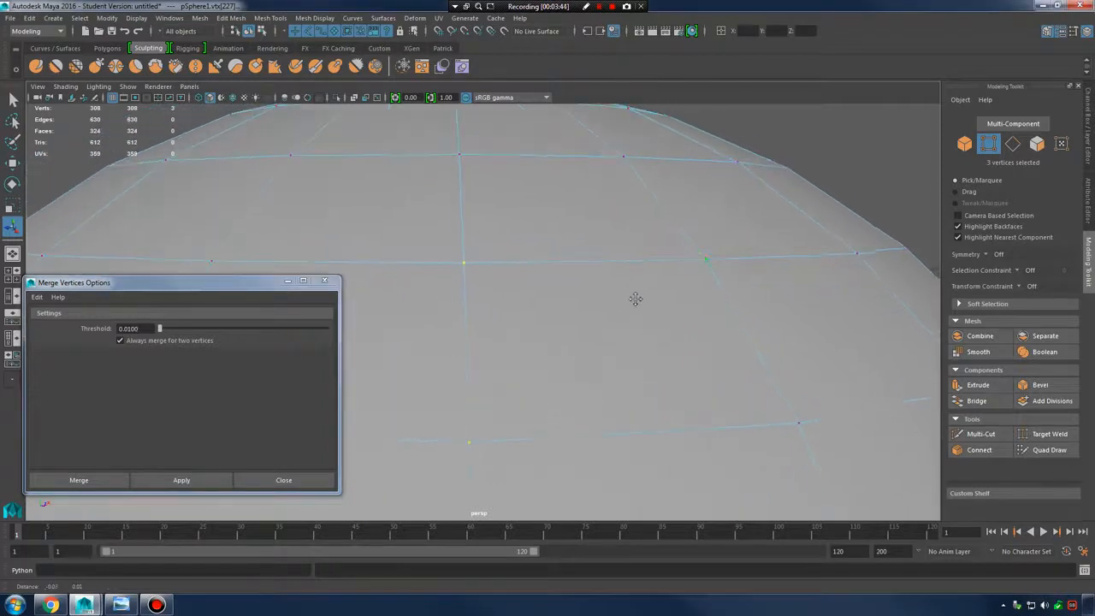
pyautogui.scroll(2, 635, 299)
pyautogui.click(181, 480)
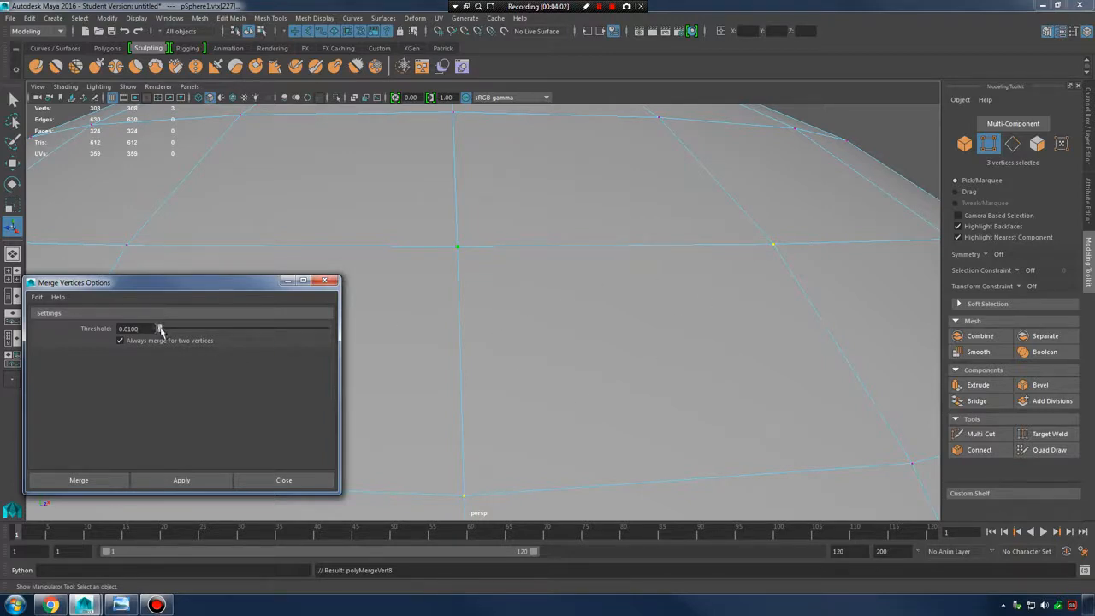
# Test merges at raised thresholds of 0.0685 and 0.2055, undoing between attempts
pyautogui.moveTo(158, 328); pyautogui.dragTo(164, 329)
pyautogui.click(153, 483)
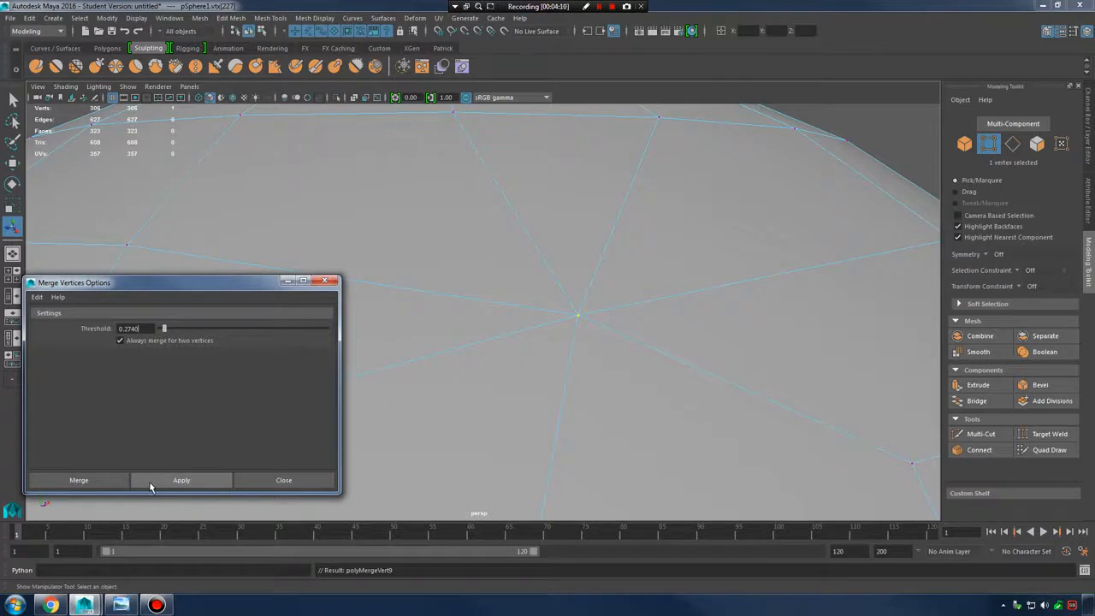
pyautogui.hotkey('ctrl', 'z')
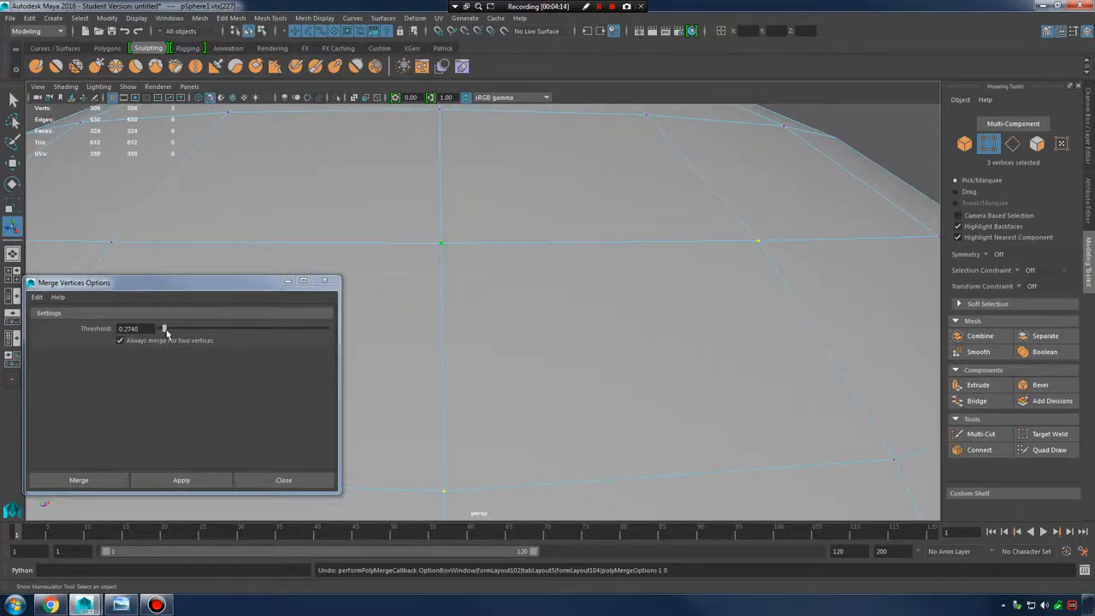
pyautogui.moveTo(164, 328); pyautogui.dragTo(160, 329)
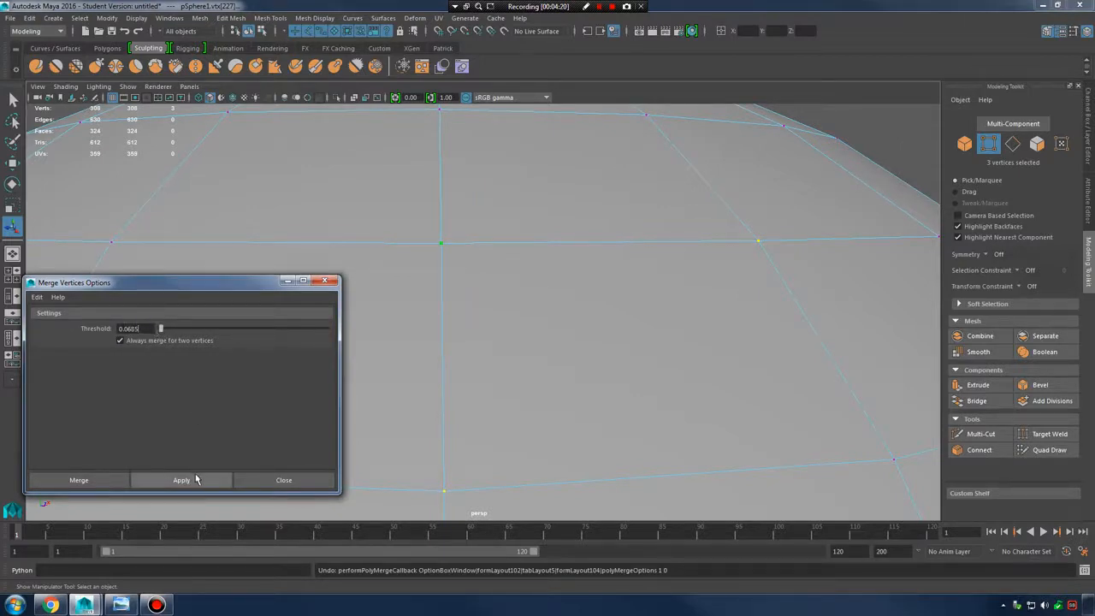
pyautogui.click(195, 479)
pyautogui.click(143, 331)
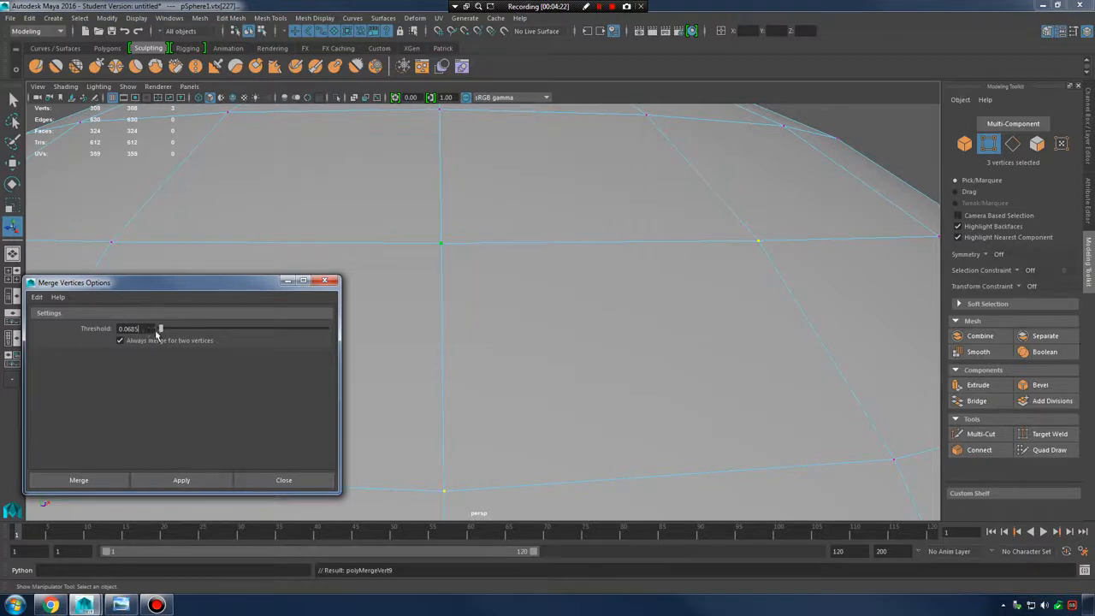
pyautogui.moveTo(161, 330); pyautogui.dragTo(163, 334)
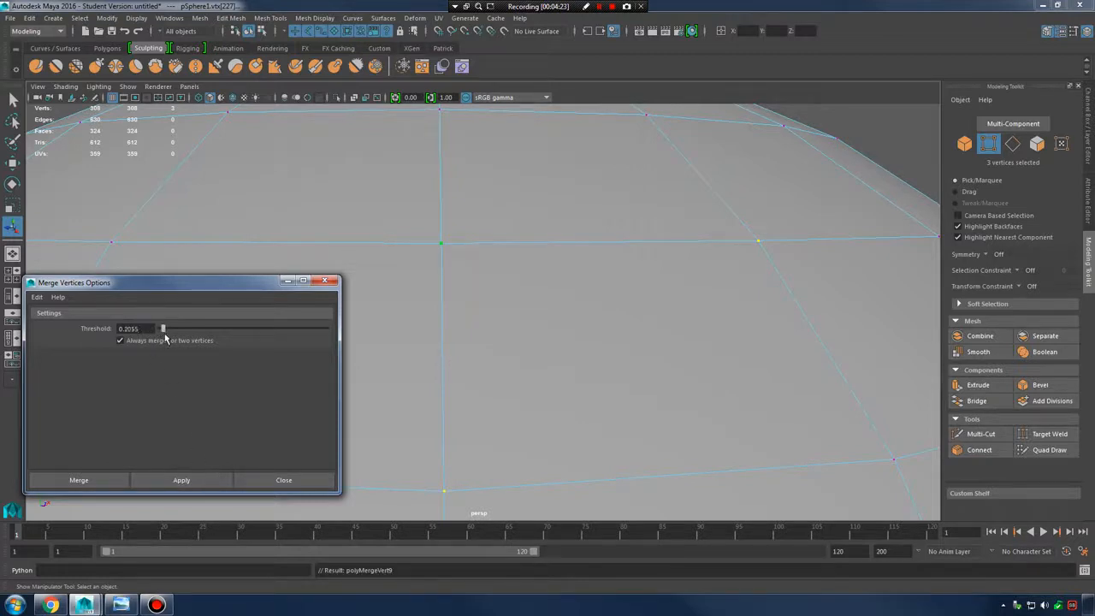
pyautogui.click(190, 481)
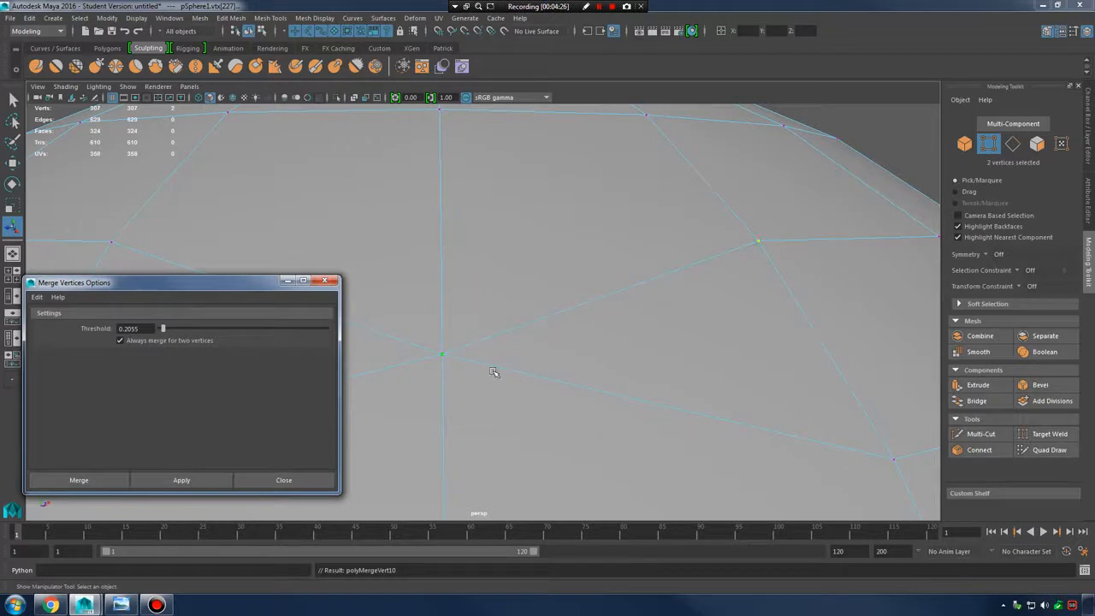
# Retry and undo the 0.2055 merge, then merge the three vertices at threshold 0.3082
pyautogui.keyDown('alt'); pyautogui.moveTo(671, 307); pyautogui.dragTo(575, 289); pyautogui.keyUp('alt')
pyautogui.keyDown('alt'); pyautogui.moveTo(575, 289); pyautogui.dragTo(598, 291, button='right'); pyautogui.keyUp('alt')
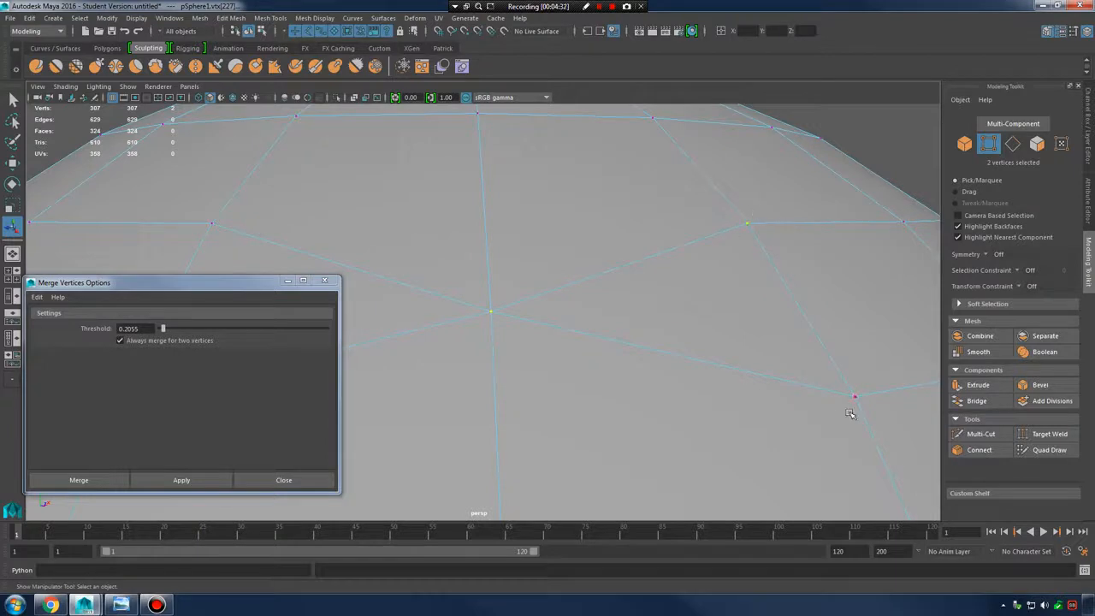
pyautogui.hotkey('ctrl', 'z')
pyautogui.keyDown('alt'); pyautogui.moveTo(586, 265); pyautogui.dragTo(553, 271); pyautogui.keyUp('alt')
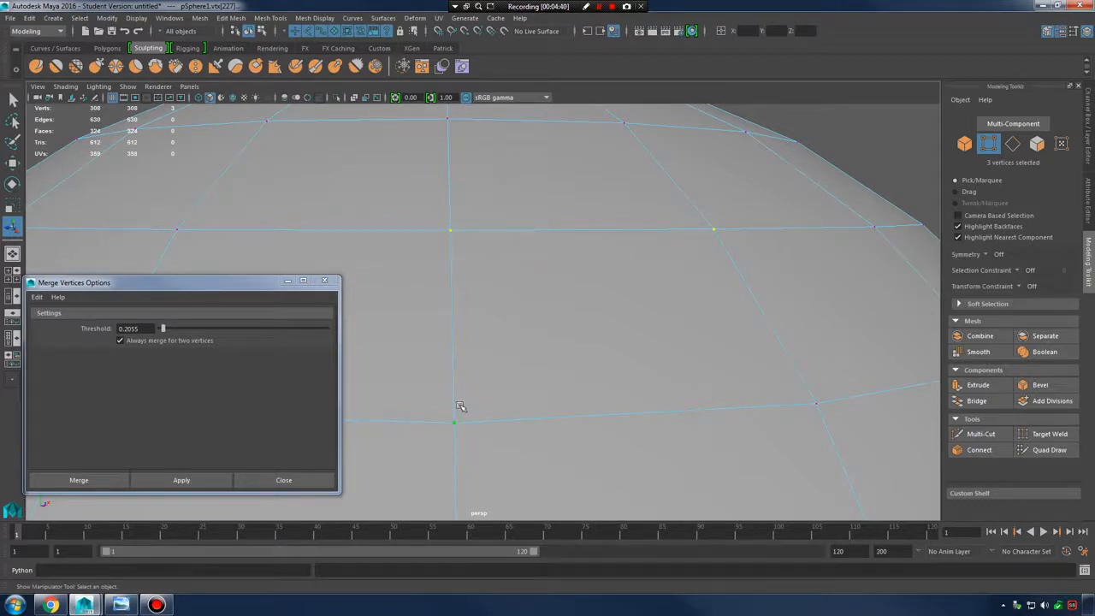
pyautogui.click(182, 479)
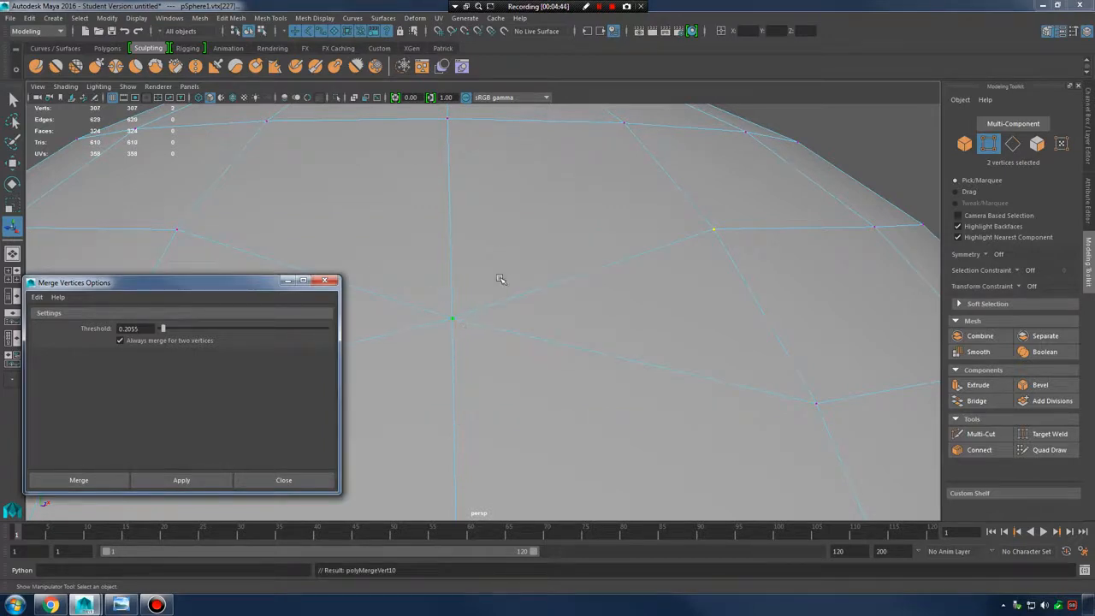
pyautogui.hotkey('ctrl', 'z')
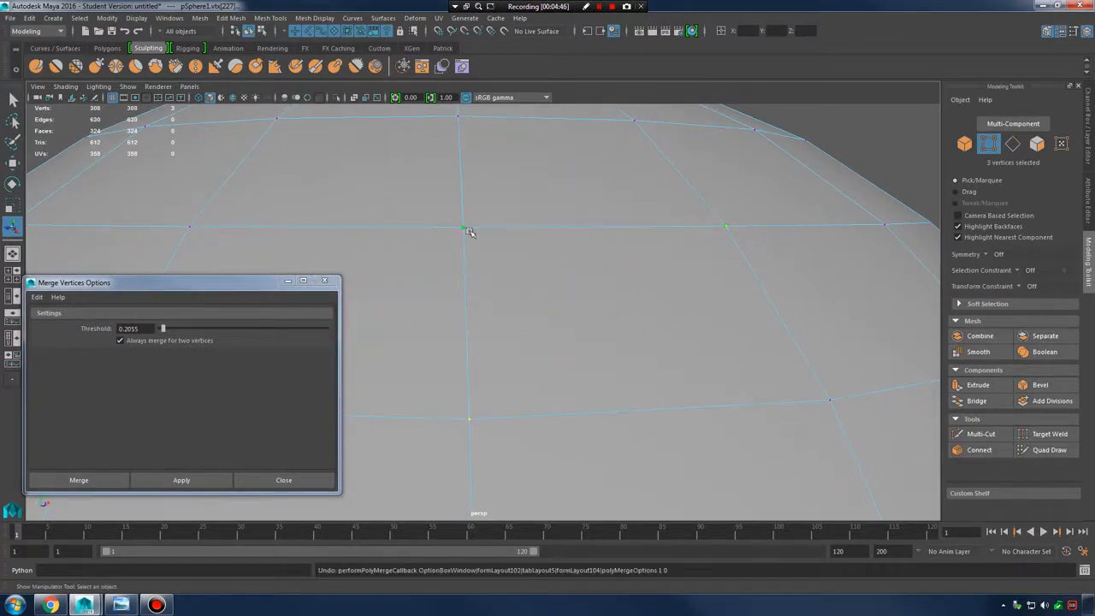
pyautogui.keyDown('alt'); pyautogui.moveTo(714, 228); pyautogui.dragTo(658, 236, button='middle'); pyautogui.keyUp('alt')
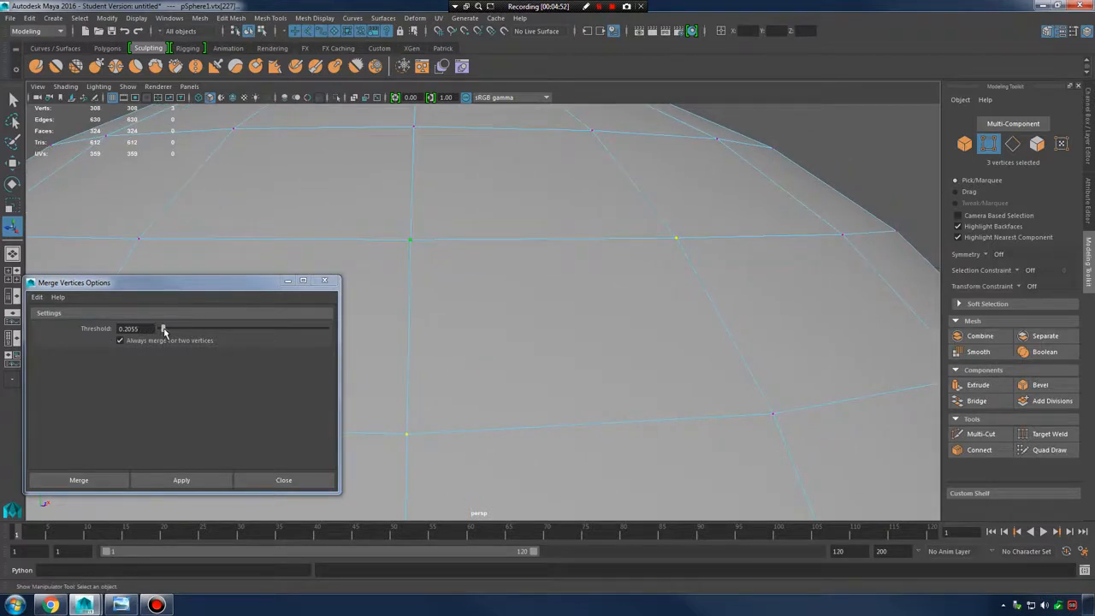
pyautogui.moveTo(164, 330); pyautogui.dragTo(166, 330)
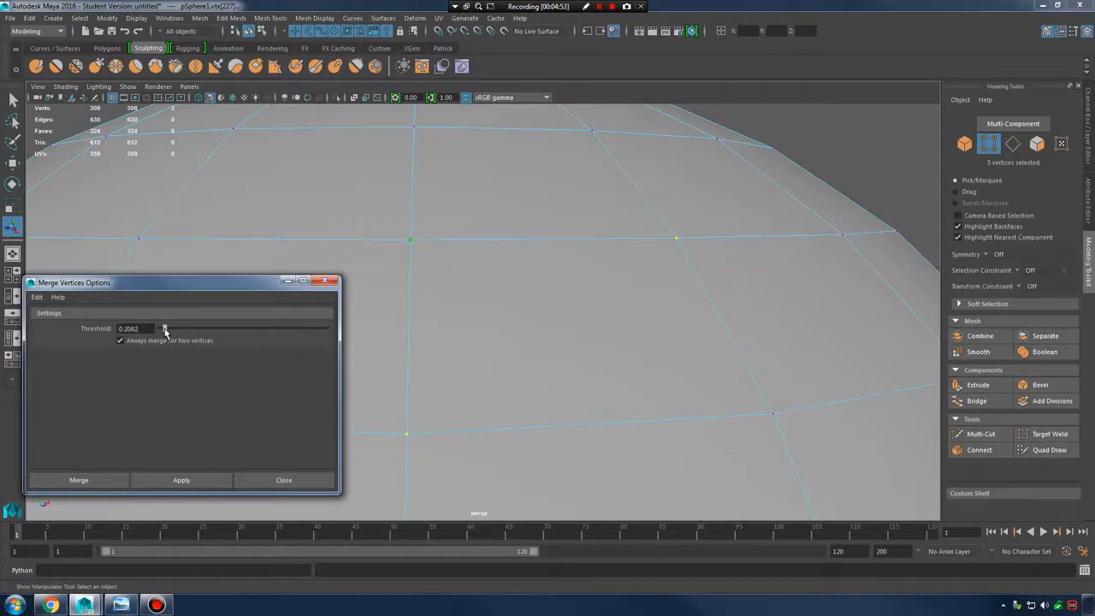
pyautogui.click(181, 481)
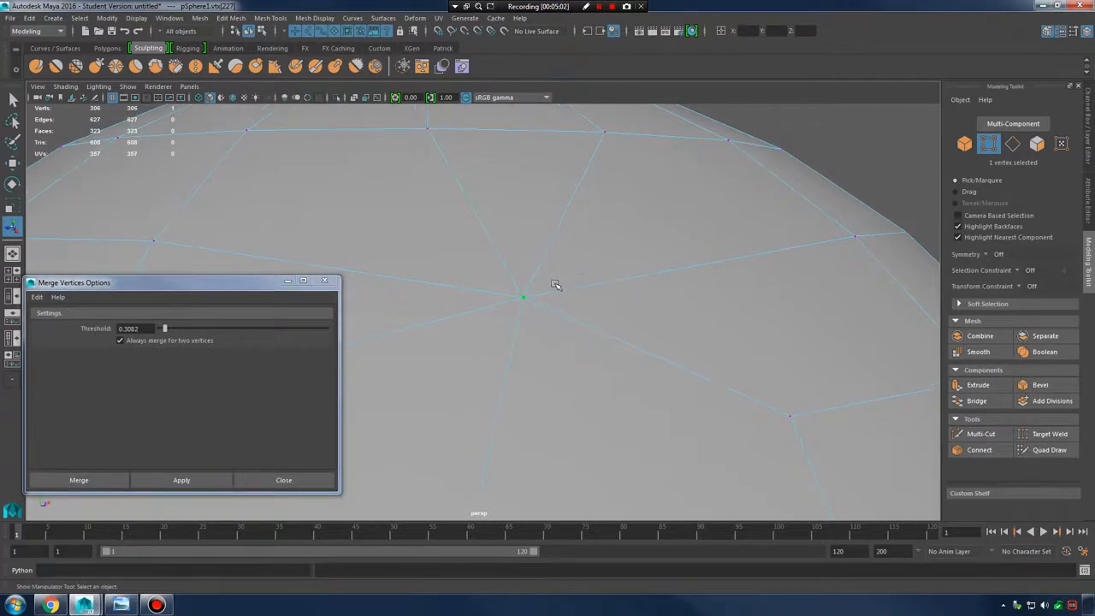
# Undo the merge, set the threshold to 0.1000, apply test merges, then undo them
pyautogui.hotkey('ctrl', 'z')
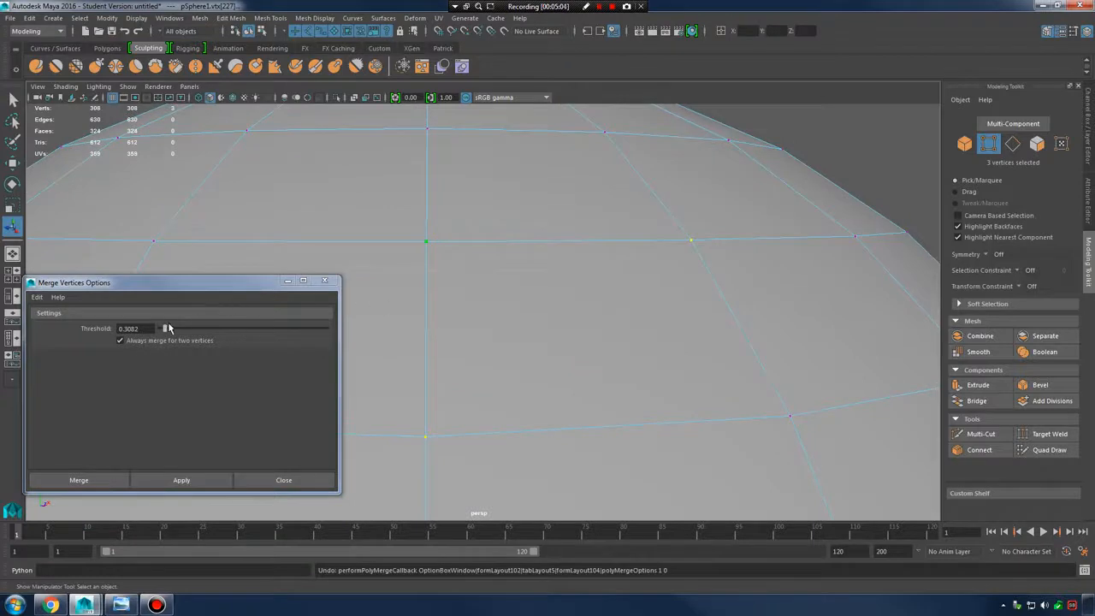
pyautogui.moveTo(168, 328); pyautogui.dragTo(37, 336)
pyautogui.write('1')
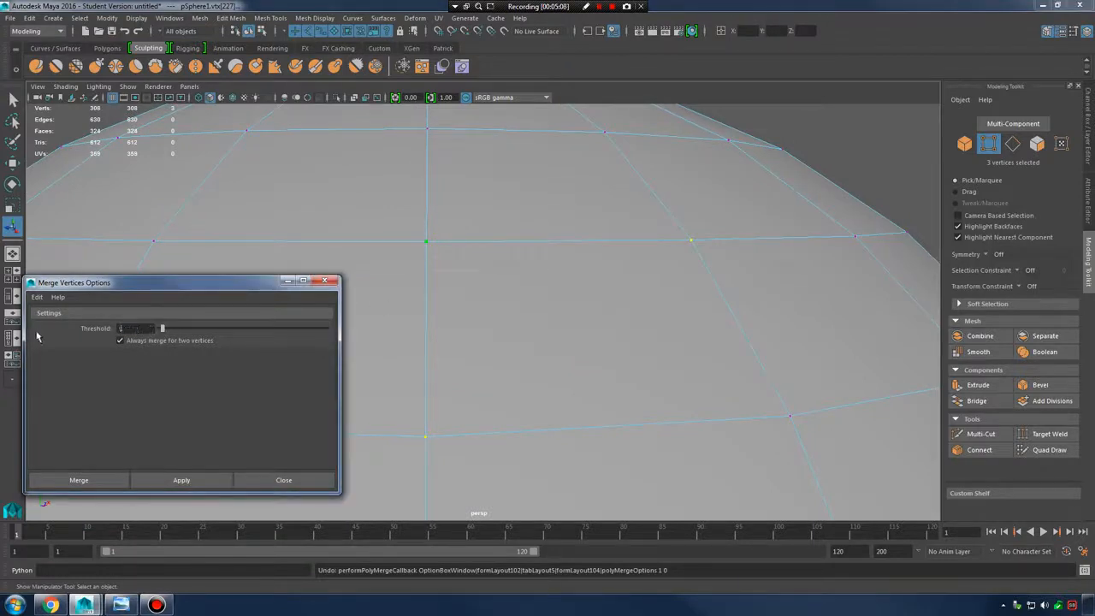
pyautogui.press('Return')
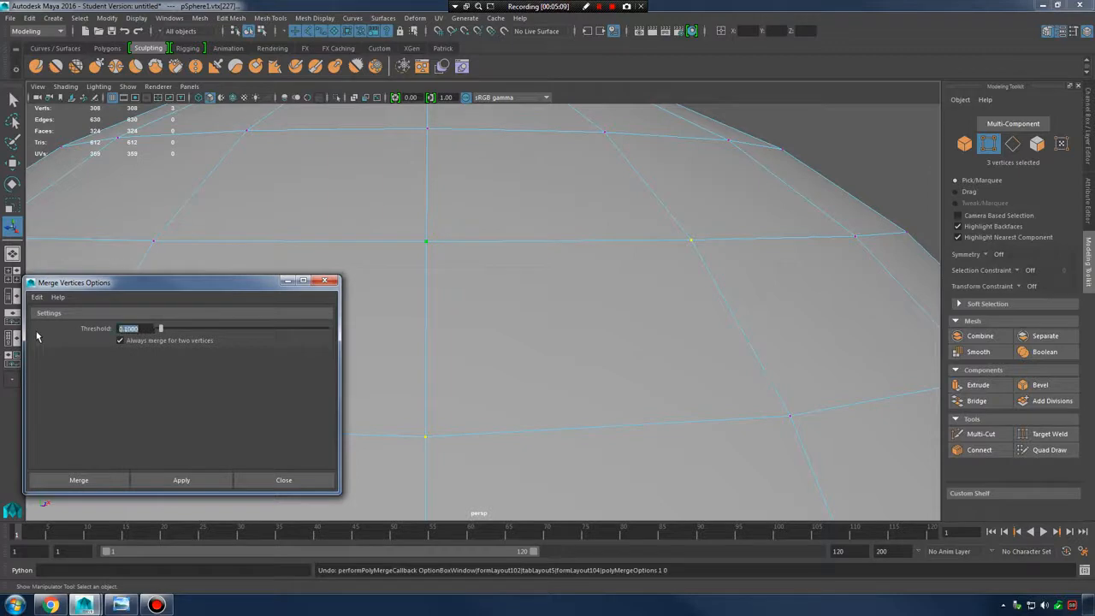
pyautogui.click(184, 481)
pyautogui.click(188, 480)
pyautogui.click(216, 481)
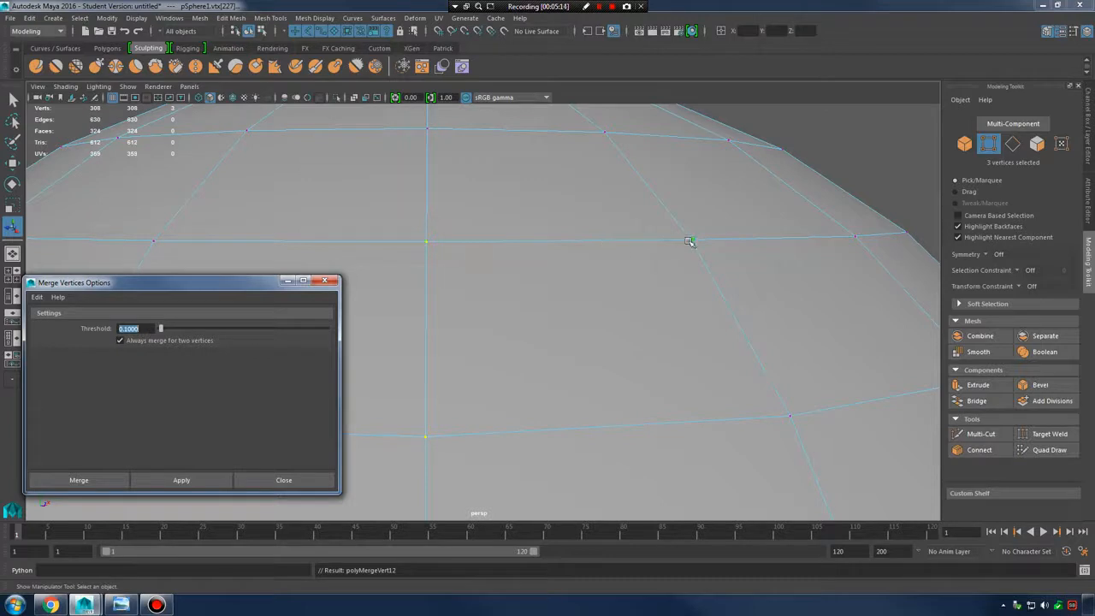
pyautogui.click(632, 343)
pyautogui.click(182, 479)
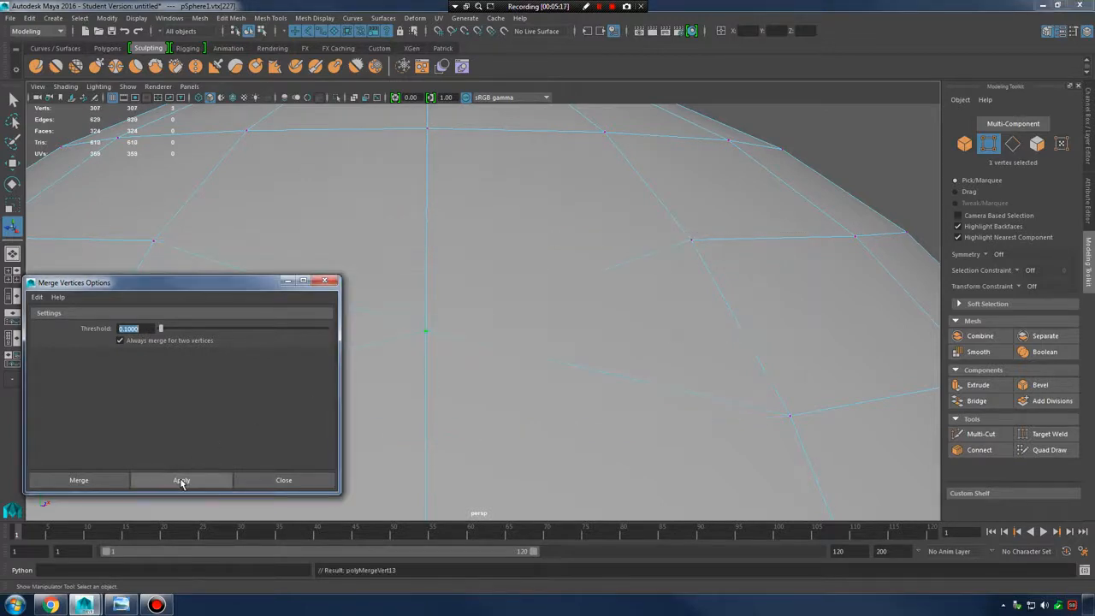
pyautogui.hotkey('ctrl', 'z')
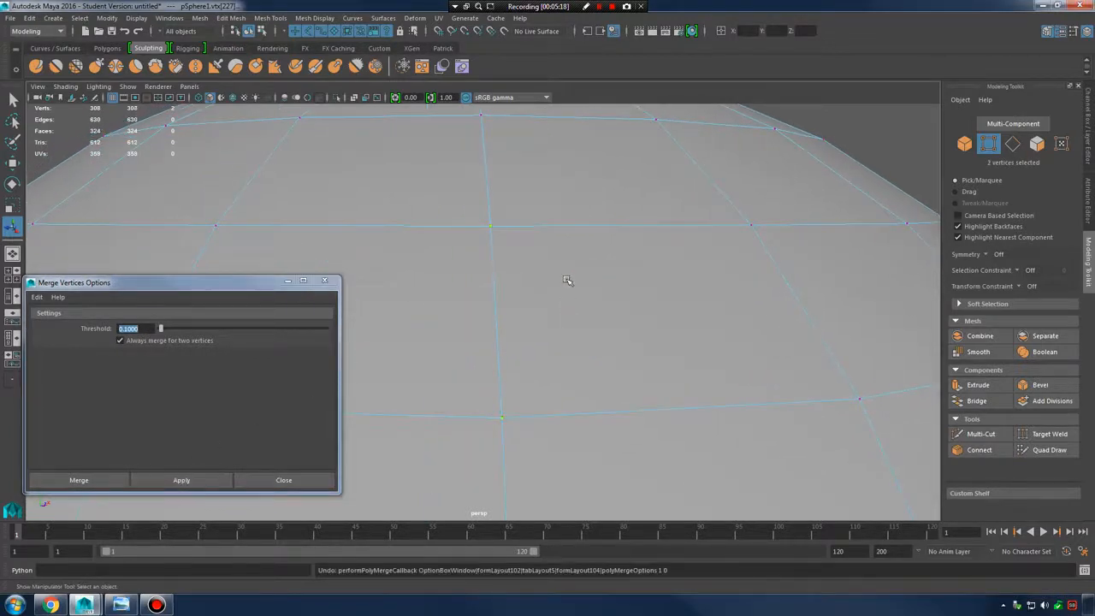
# Merge two selected vertices at threshold 0.0010, then undo so the mesh keeps 308 vertices
pyautogui.click(489, 225)
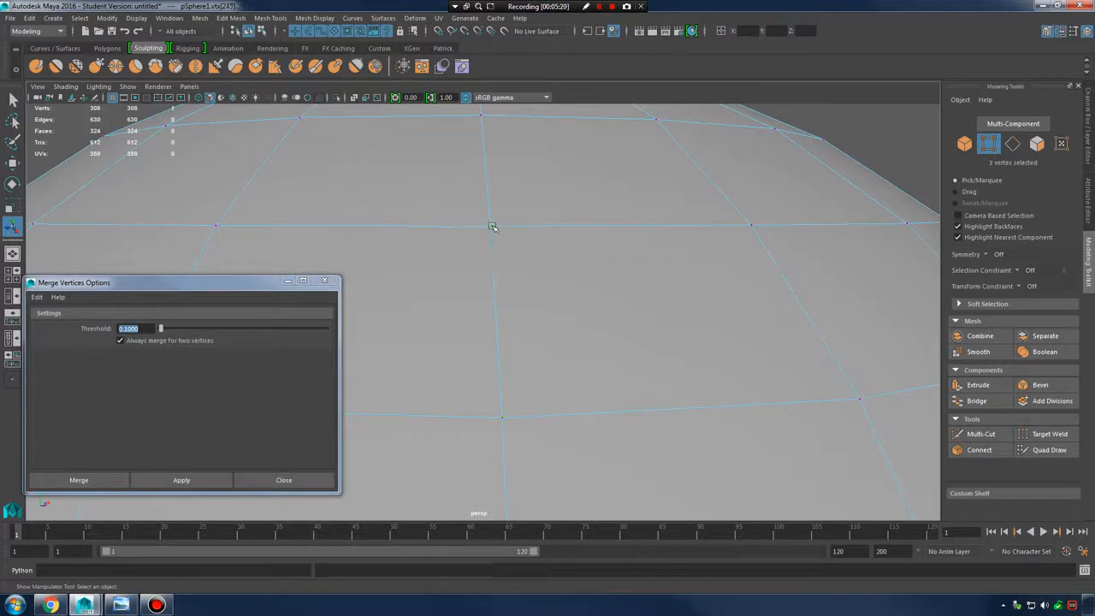
pyautogui.keyDown('shift'); pyautogui.click(502, 418); pyautogui.keyUp('shift')
pyautogui.moveTo(161, 330); pyautogui.dragTo(49, 332)
pyautogui.write('.')
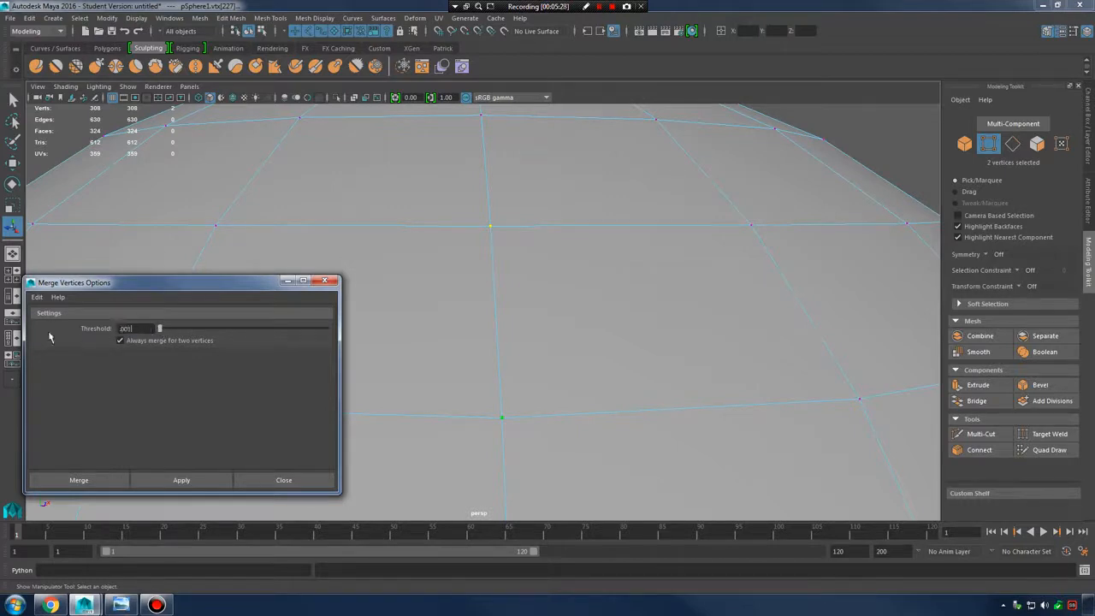
pyautogui.press('Return')
pyautogui.click(182, 480)
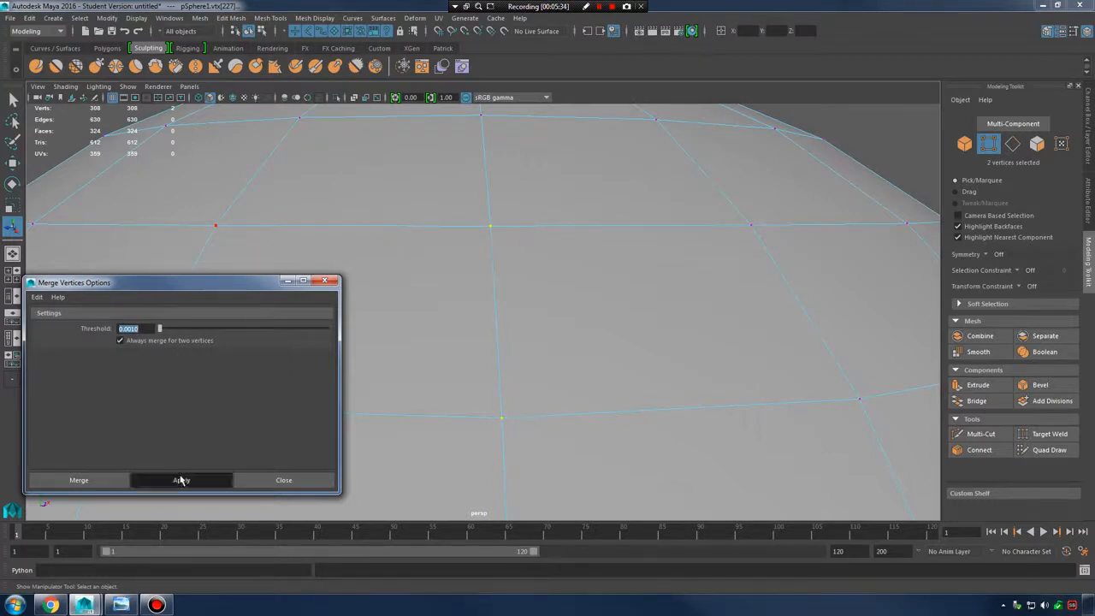
pyautogui.keyDown('alt'); pyautogui.moveTo(586, 306); pyautogui.dragTo(616, 323); pyautogui.keyUp('alt')
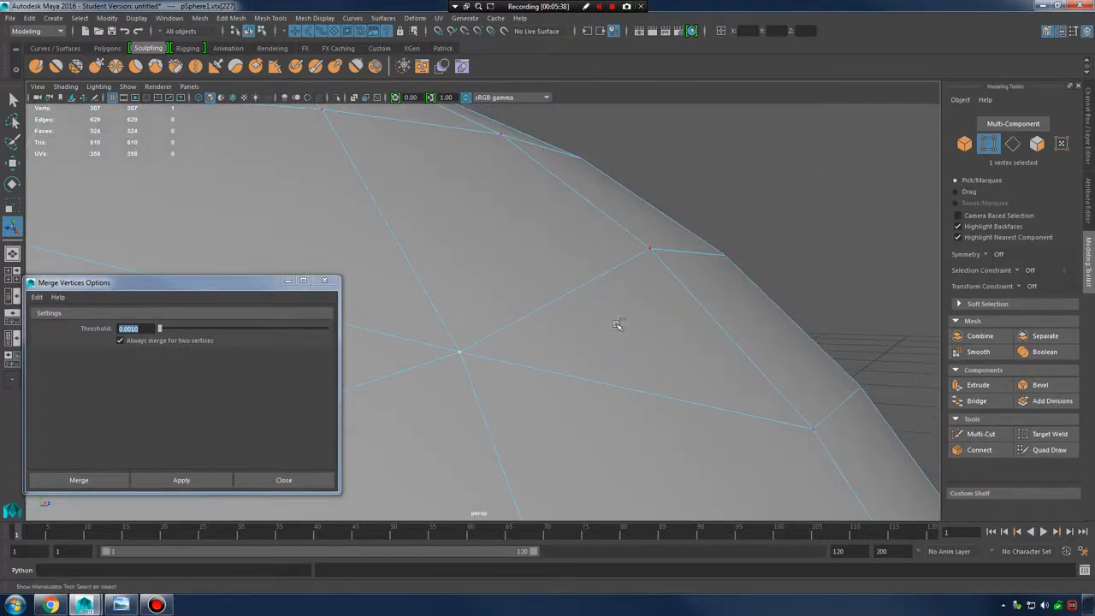
pyautogui.hotkey('ctrl', 'z')
pyautogui.keyDown('alt'); pyautogui.moveTo(661, 318); pyautogui.dragTo(584, 308, button='right'); pyautogui.keyUp('alt')
pyautogui.keyDown('alt'); pyautogui.moveTo(481, 320); pyautogui.dragTo(560, 239, button='right'); pyautogui.keyUp('alt')
pyautogui.hotkey('ctrl', 'z')
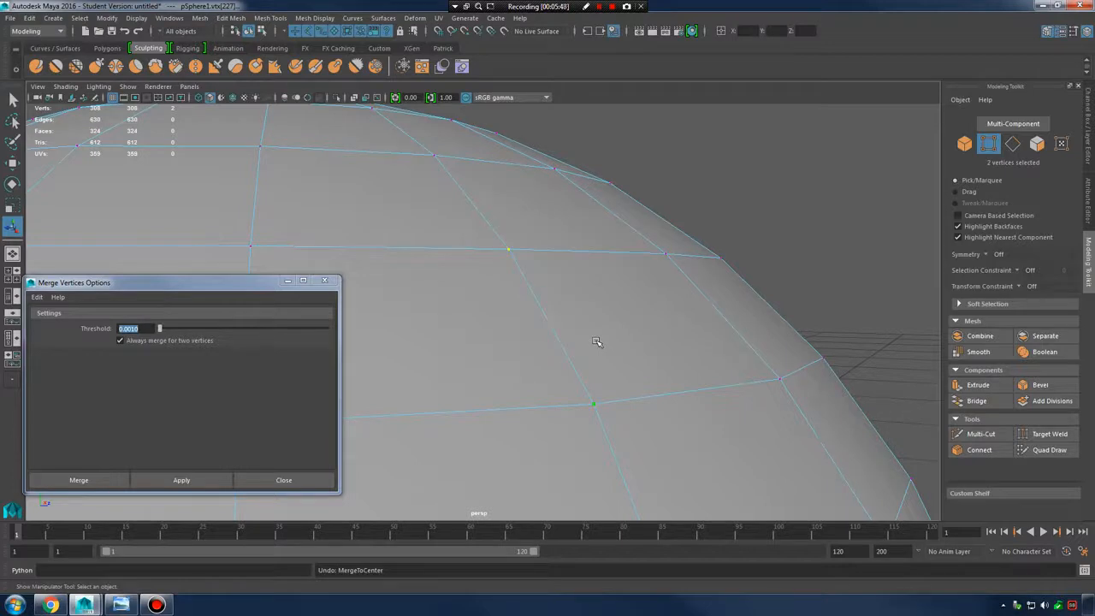
pyautogui.click(633, 317)
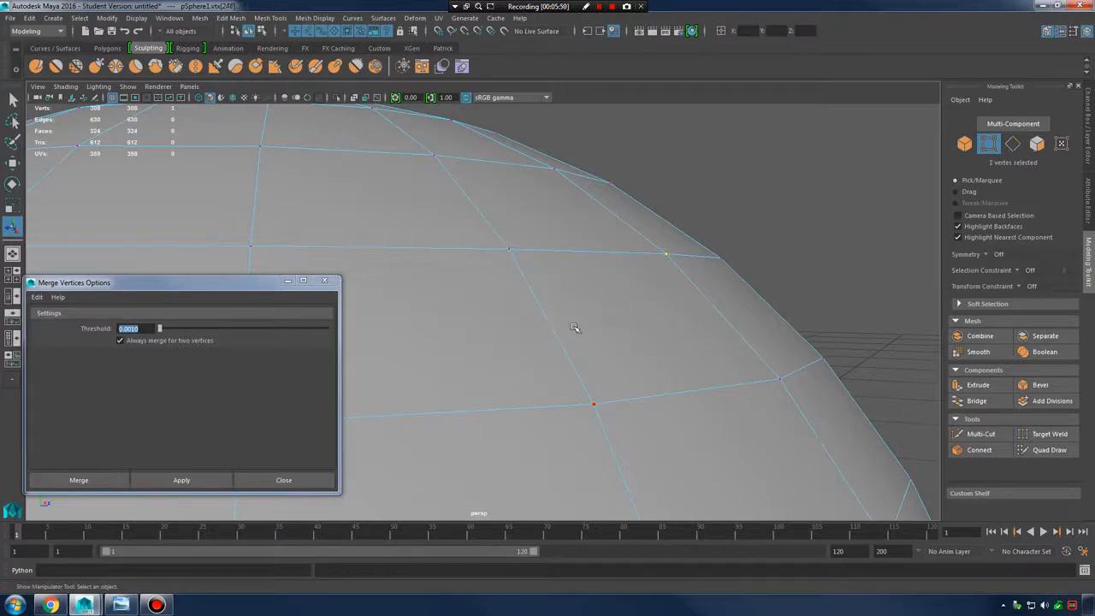
# Activate Target Weld and drag several dome vertices onto their neighbours
pyautogui.moveTo(552, 299)
pyautogui.keyDown('shift'); pyautogui.mouseDown(button='right')
pyautogui.moveTo(541, 256)
pyautogui.moveTo(545, 288)
pyautogui.mouseUp(button='right'); pyautogui.keyUp('shift')
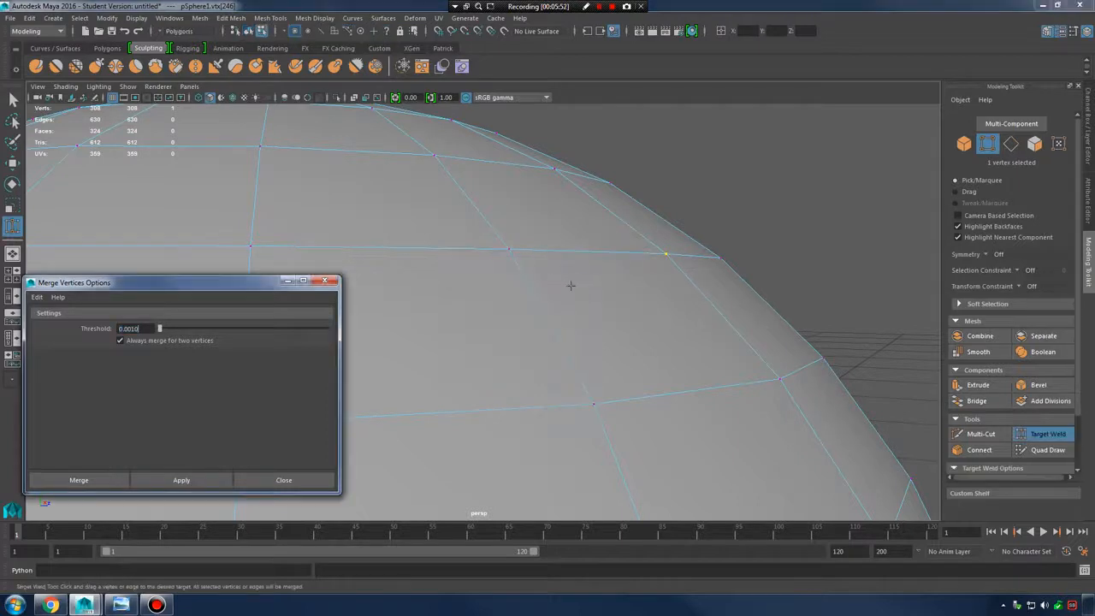
pyautogui.moveTo(511, 250); pyautogui.dragTo(510, 250)
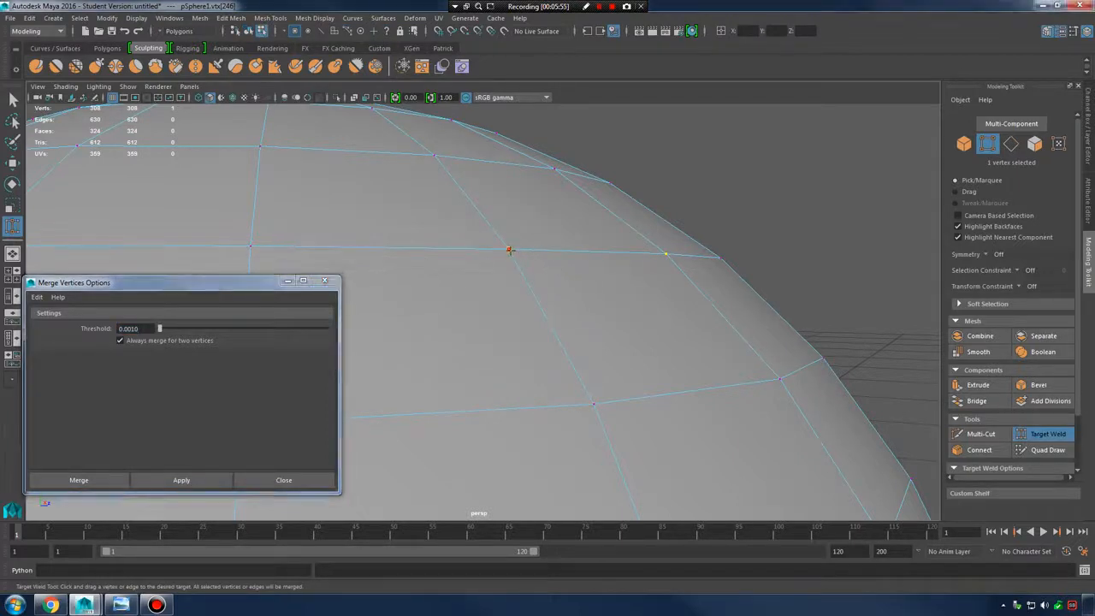
pyautogui.moveTo(595, 425); pyautogui.dragTo(508, 247)
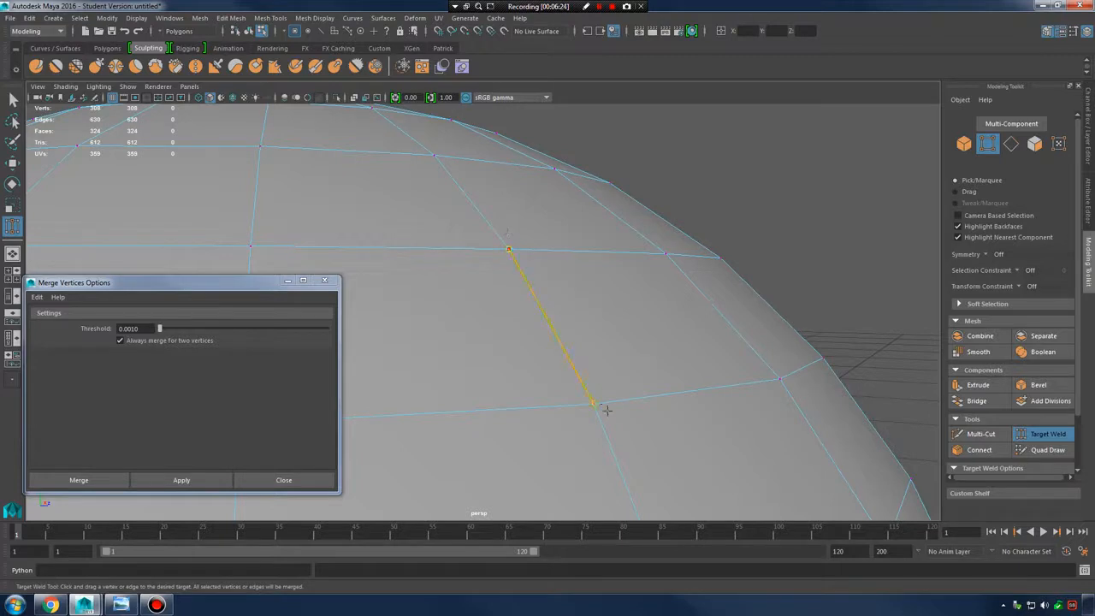
pyautogui.moveTo(606, 410); pyautogui.dragTo(606, 410)
pyautogui.moveTo(666, 255); pyautogui.dragTo(788, 388)
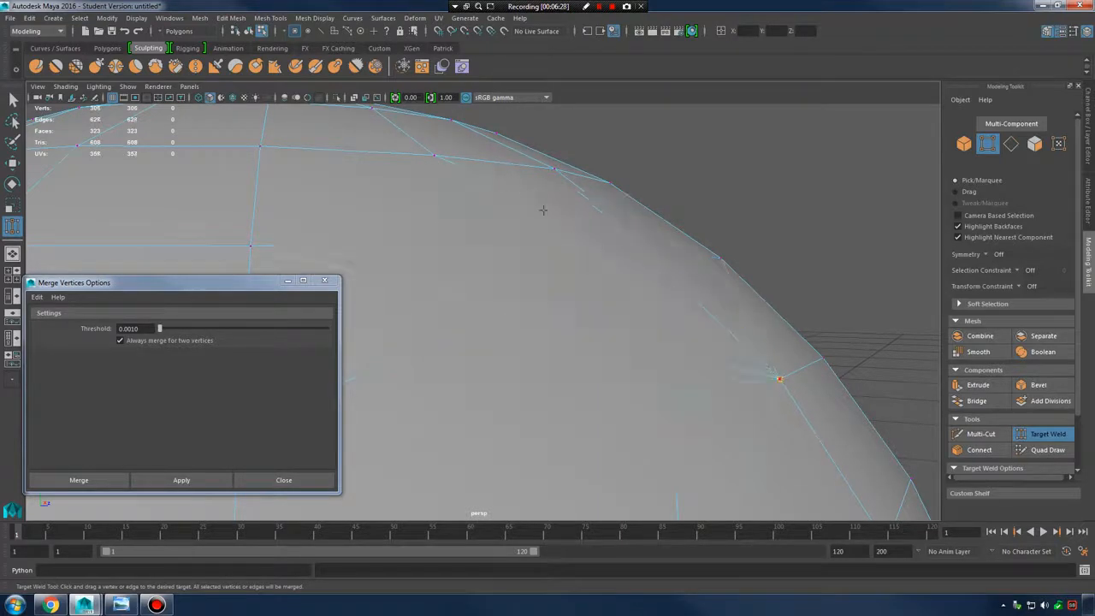
pyautogui.moveTo(543, 211); pyautogui.dragTo(259, 148)
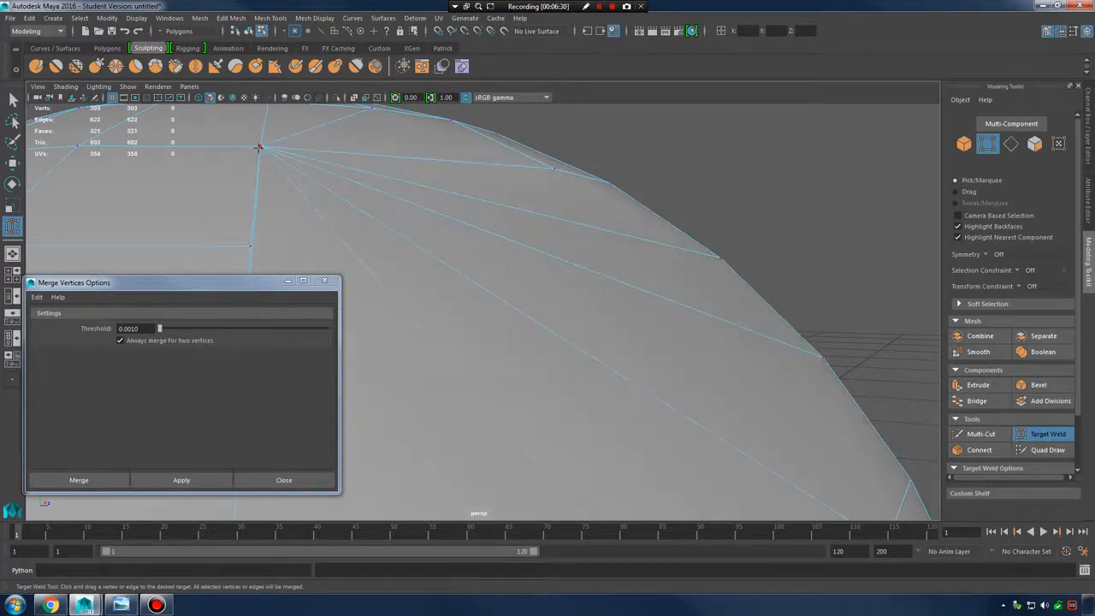
pyautogui.moveTo(248, 241); pyautogui.dragTo(251, 246)
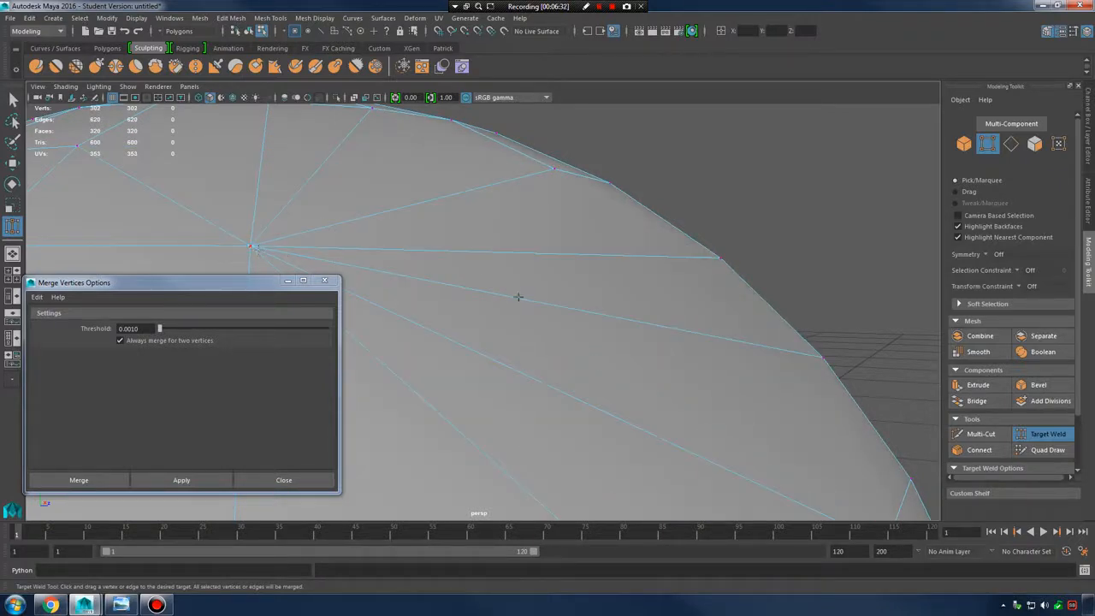
# Weld a few more dome vertices, then undo the welds to restore 308 vertices
pyautogui.keyDown('alt'); pyautogui.moveTo(518, 297); pyautogui.dragTo(770, 335); pyautogui.keyUp('alt')
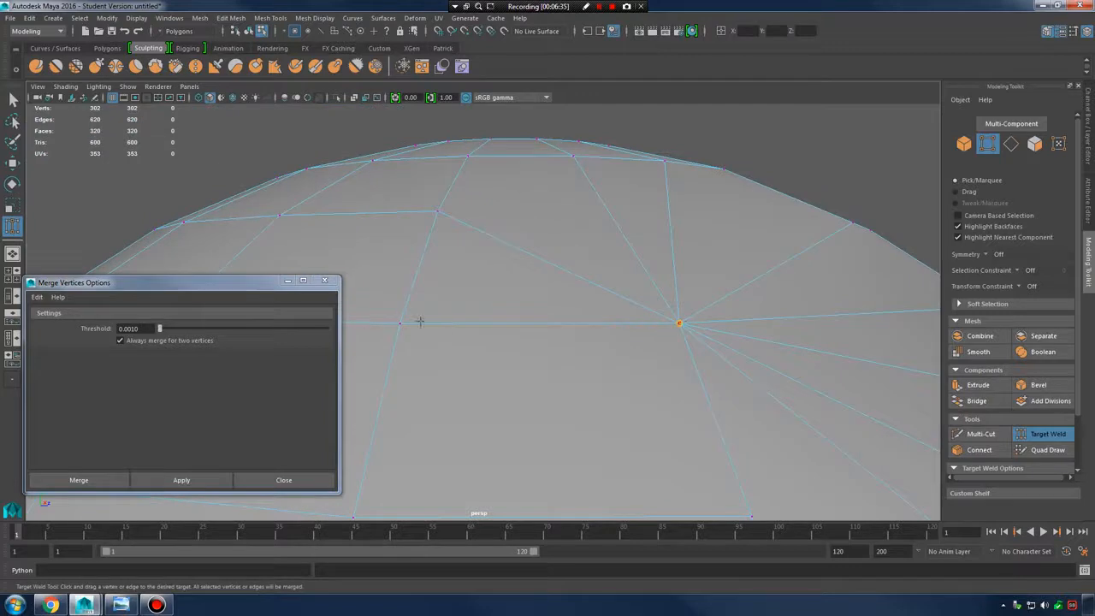
pyautogui.moveTo(419, 321); pyautogui.dragTo(400, 322)
pyautogui.moveTo(425, 219); pyautogui.dragTo(428, 215)
pyautogui.keyDown('alt'); pyautogui.moveTo(692, 249); pyautogui.dragTo(633, 281); pyautogui.keyUp('alt')
pyautogui.moveTo(566, 220)
pyautogui.keyDown('shift'); pyautogui.mouseDown(button='right')
pyautogui.moveTo(571, 248)
pyautogui.moveTo(564, 223)
pyautogui.mouseUp(button='right'); pyautogui.keyUp('shift')
pyautogui.keyDown('alt'); pyautogui.moveTo(538, 252); pyautogui.dragTo(601, 246); pyautogui.keyUp('alt')
pyautogui.hotkey('ctrl', 'z')
pyautogui.hotkey('ctrl', 'z')
pyautogui.hotkey('ctrl', 'z')
pyautogui.hotkey('ctrl', 'z')
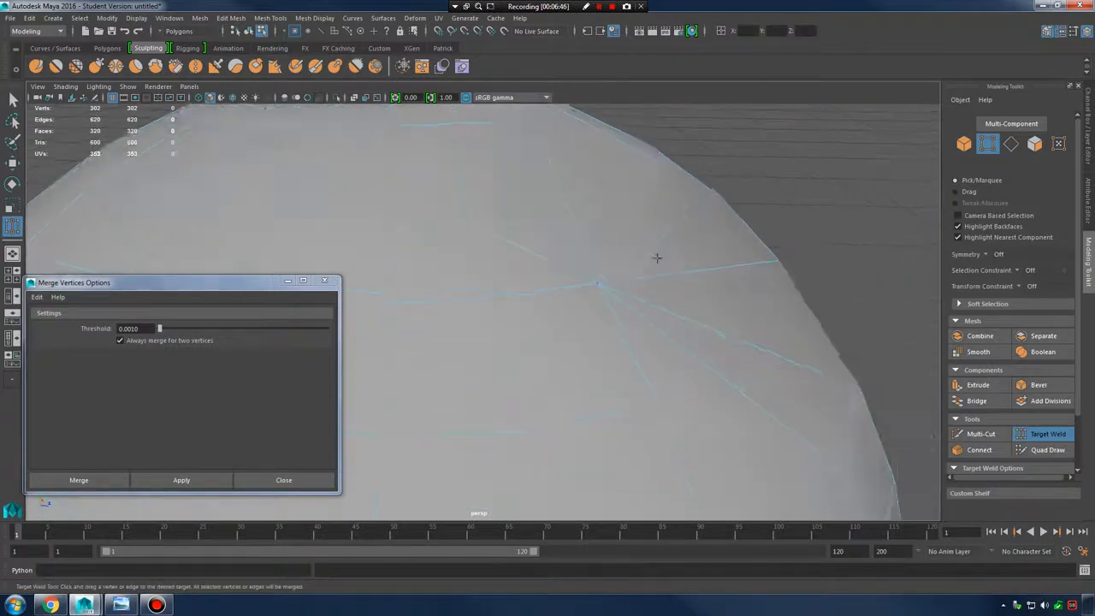
pyautogui.hotkey('ctrl', 'z')
pyautogui.hotkey('ctrl', 'z')
pyautogui.hotkey('ctrl', 'z')
pyautogui.hotkey('ctrl', 'z')
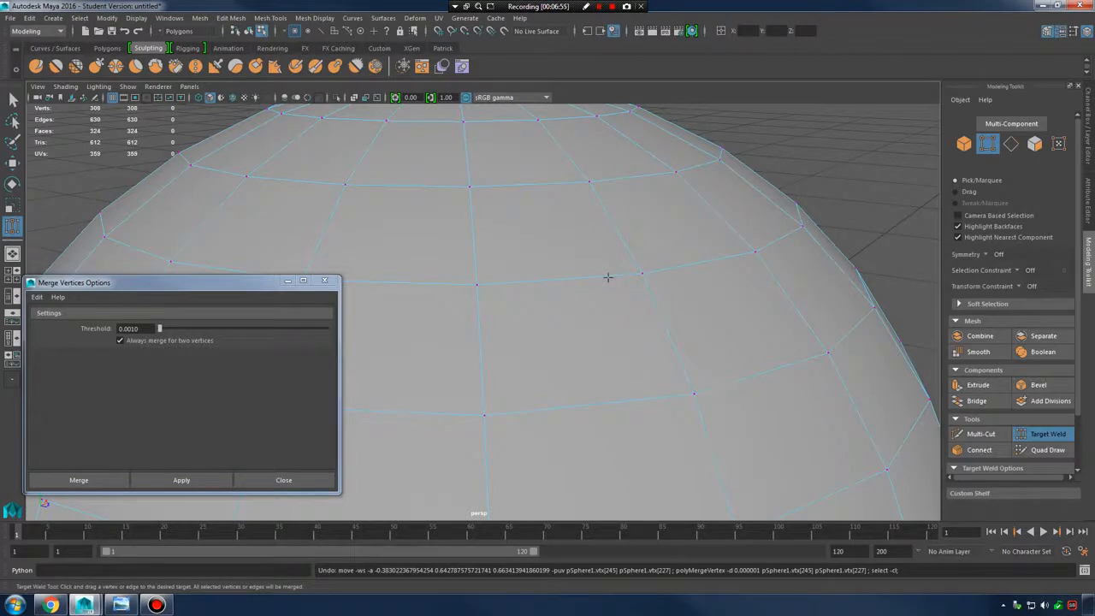
# In edge mode, Target Weld two edges on the sphere's top onto neighbouring edges
pyautogui.moveTo(554, 263); pyautogui.dragTo(550, 265, button='right')
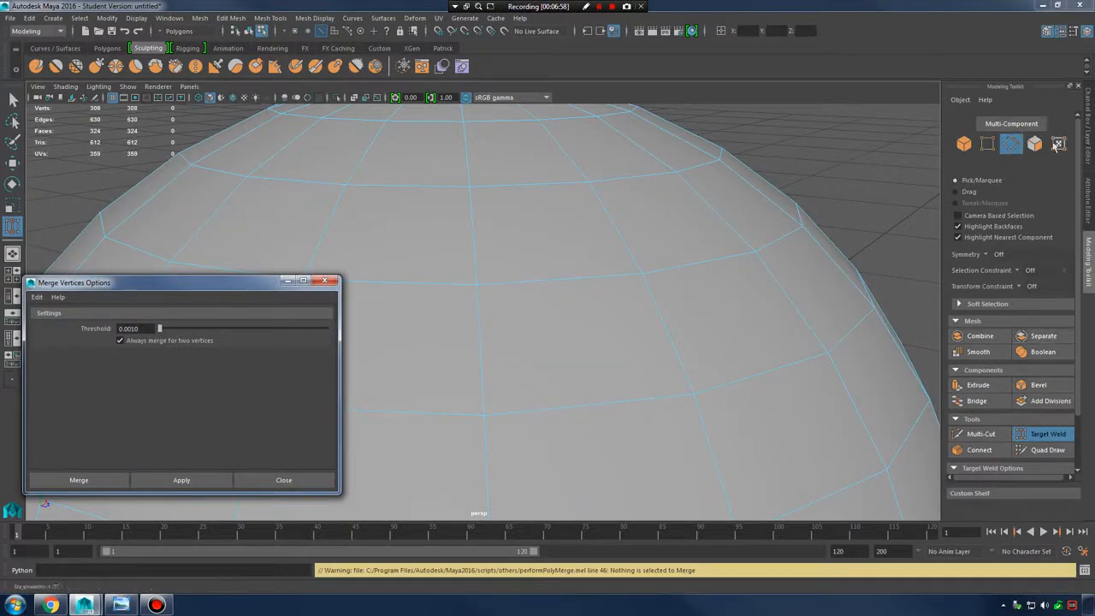
pyautogui.click(1049, 435)
pyautogui.click(1051, 436)
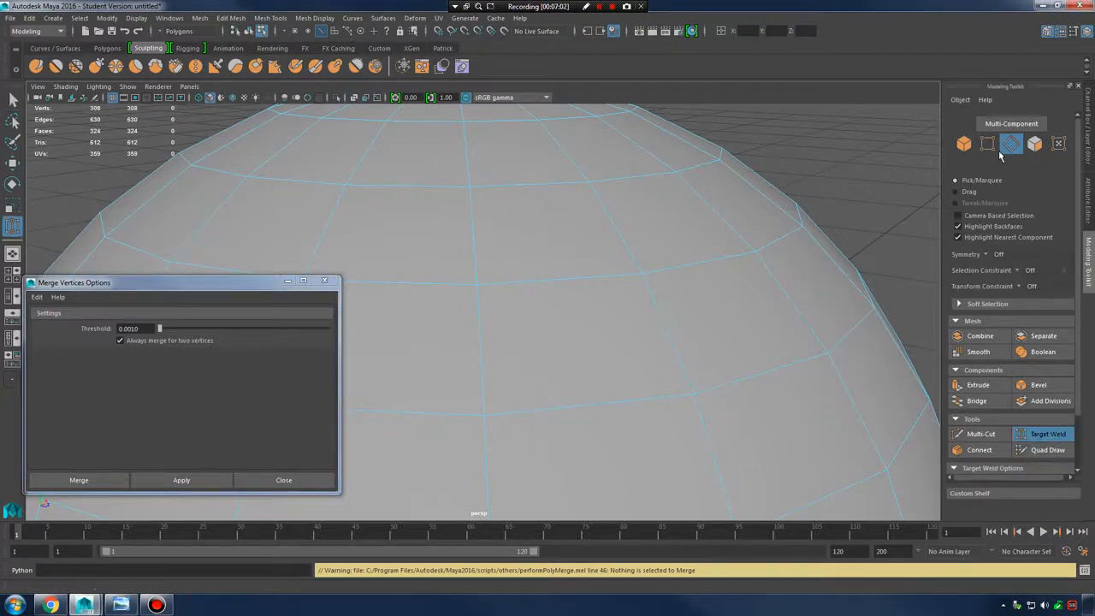
pyautogui.moveTo(605, 283); pyautogui.dragTo(548, 183)
pyautogui.moveTo(609, 235); pyautogui.dragTo(487, 262)
# Select the faces on the sphere's upper right
pyautogui.click(1031, 147)
pyautogui.click(672, 434)
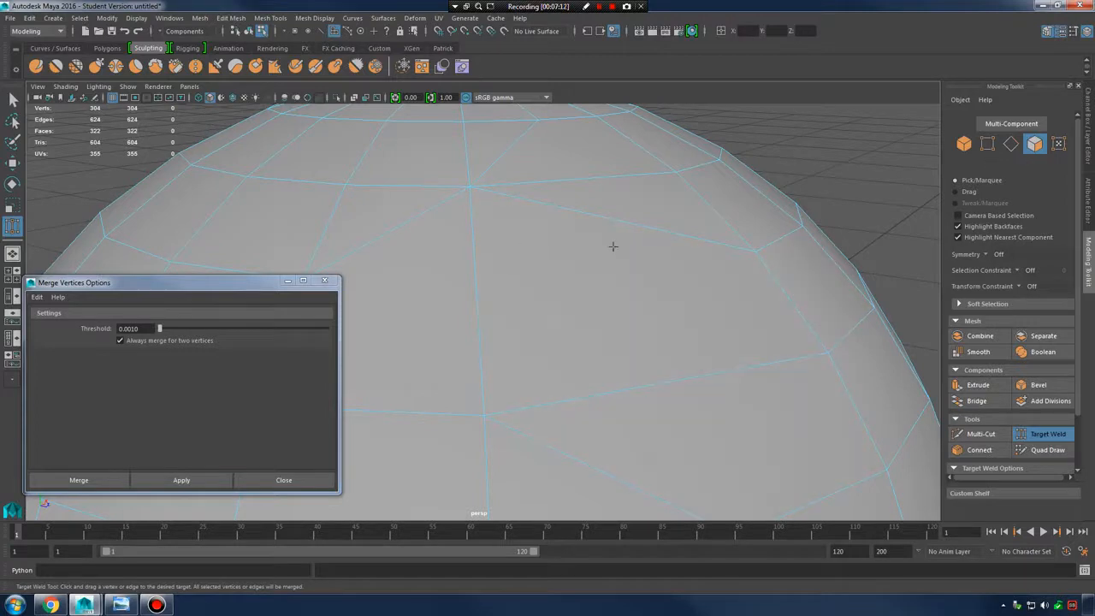
pyautogui.moveTo(657, 196); pyautogui.dragTo(828, 293)
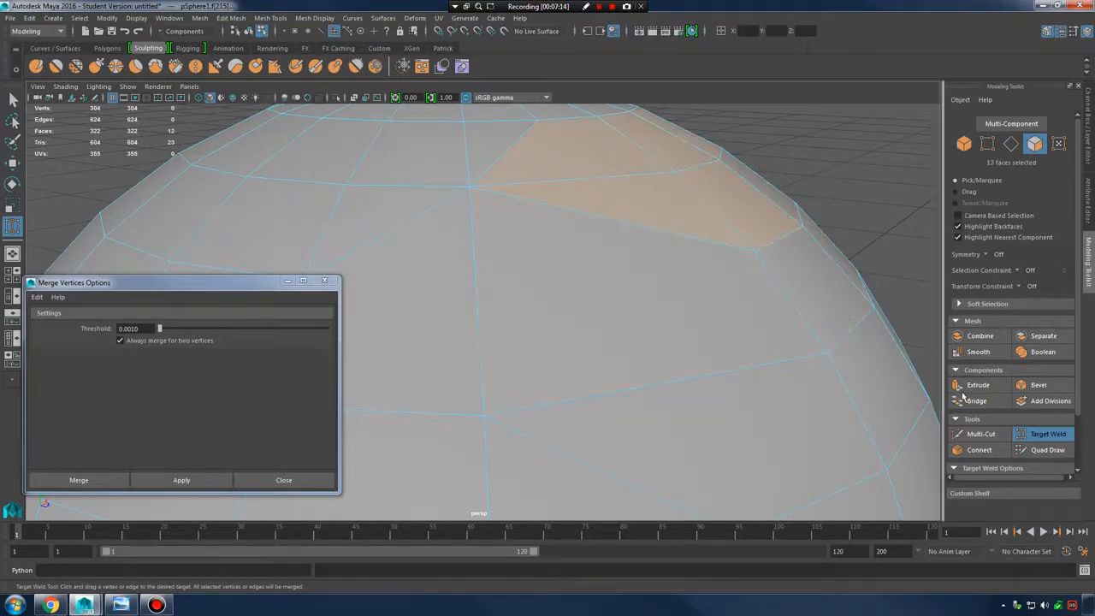
# Weld two more edges together, undo the trial welds, and clear the face selection
pyautogui.click(1010, 143)
pyautogui.moveTo(692, 218); pyautogui.dragTo(673, 386)
pyautogui.moveTo(733, 239); pyautogui.dragTo(610, 233)
pyautogui.scroll(-4, 684, 322)
pyautogui.hotkey('ctrl', 'z')
pyautogui.hotkey('ctrl', 'z')
pyautogui.hotkey('ctrl', 'z')
pyautogui.hotkey('ctrl', 'z')
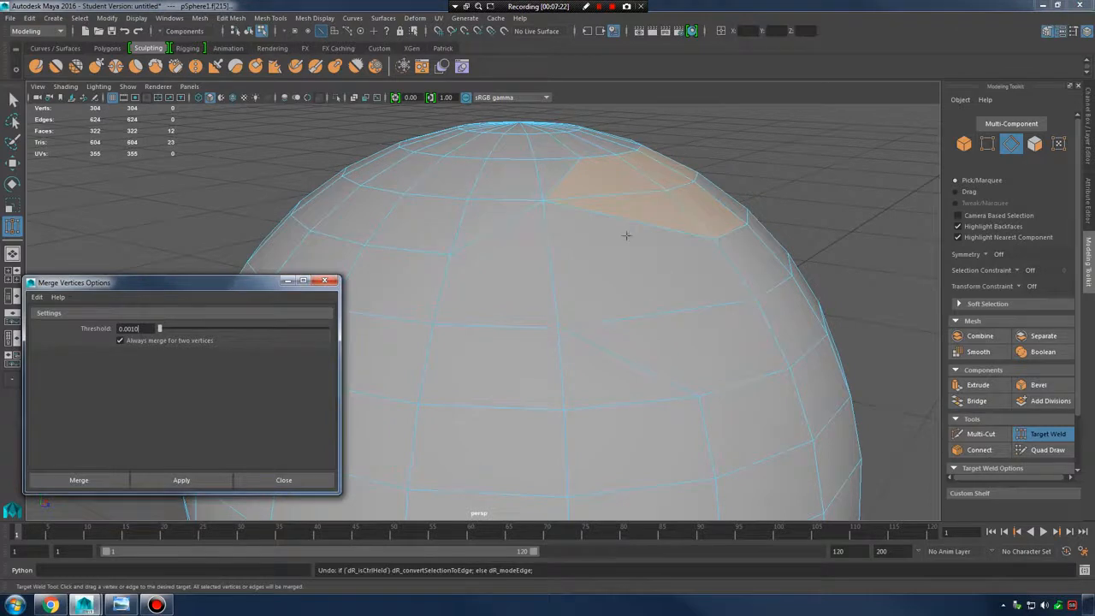
pyautogui.keyDown('alt'); pyautogui.moveTo(601, 276); pyautogui.dragTo(535, 275, button='middle'); pyautogui.keyUp('alt')
pyautogui.click(726, 188)
# Undo back through the recent face selections and edge welds with Edit > Undo
pyautogui.press('q')
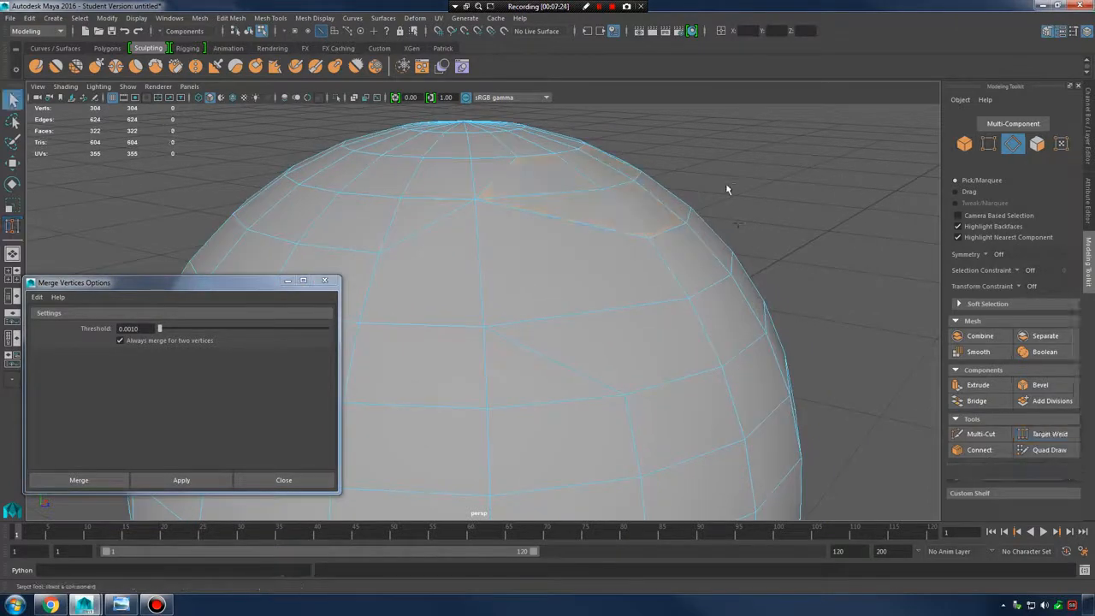
pyautogui.hotkey('ctrl', 'z')
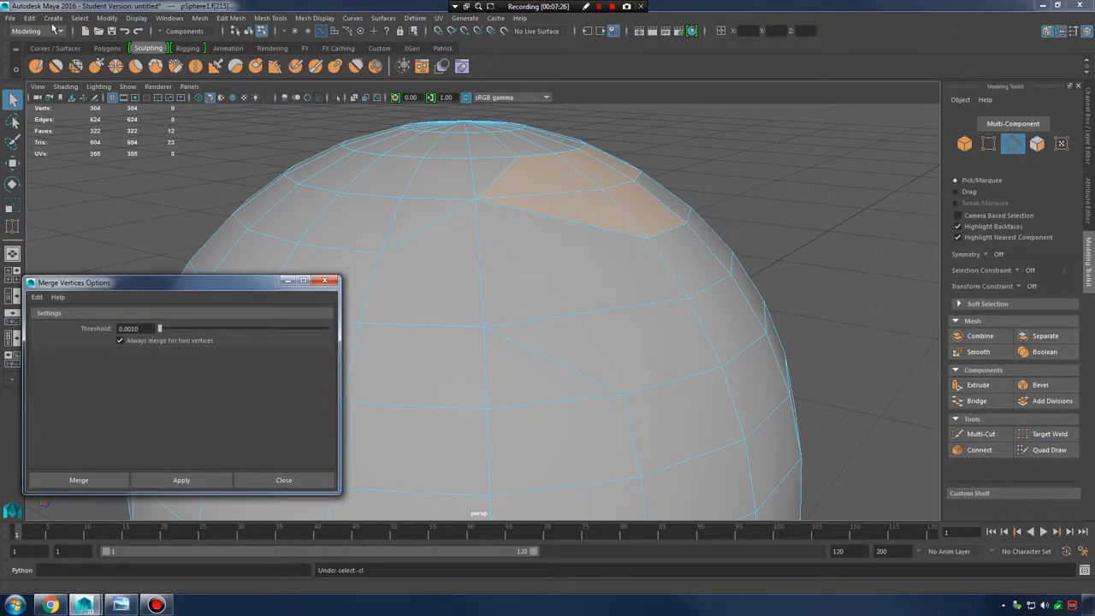
pyautogui.click(31, 17)
pyautogui.click(43, 40)
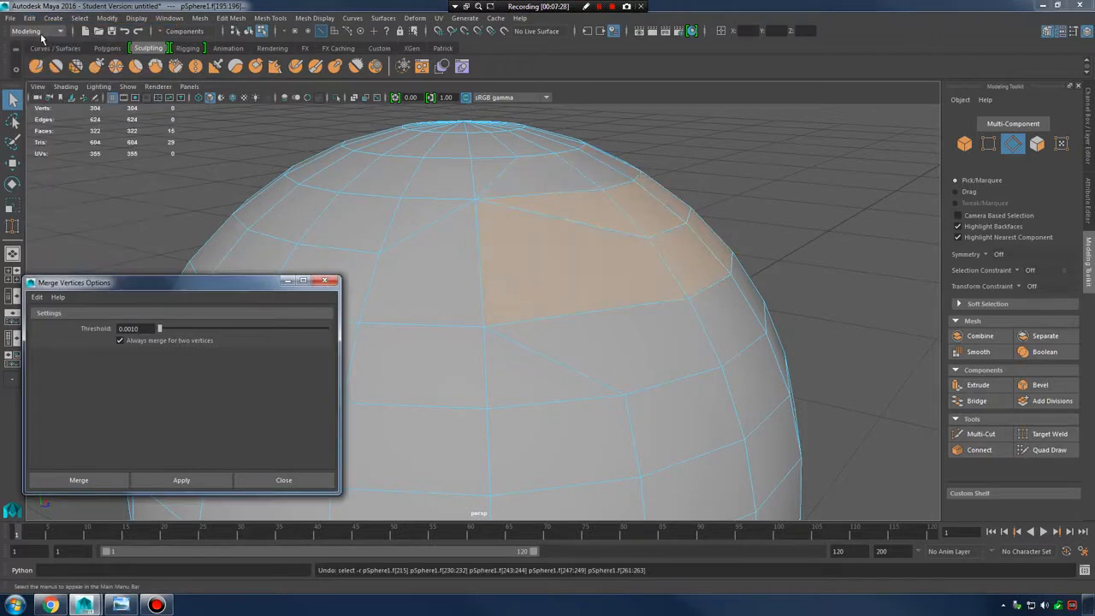
pyautogui.keyDown('alt'); pyautogui.moveTo(562, 260); pyautogui.dragTo(596, 260, button='middle'); pyautogui.keyUp('alt')
pyautogui.hotkey('ctrl', 'z')
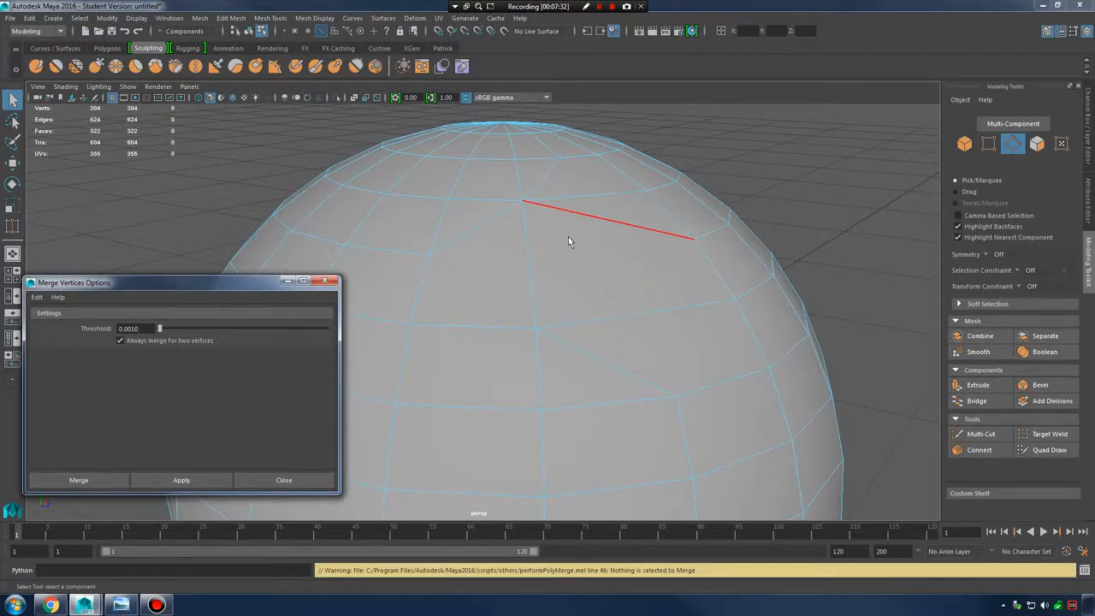
pyautogui.click(30, 18)
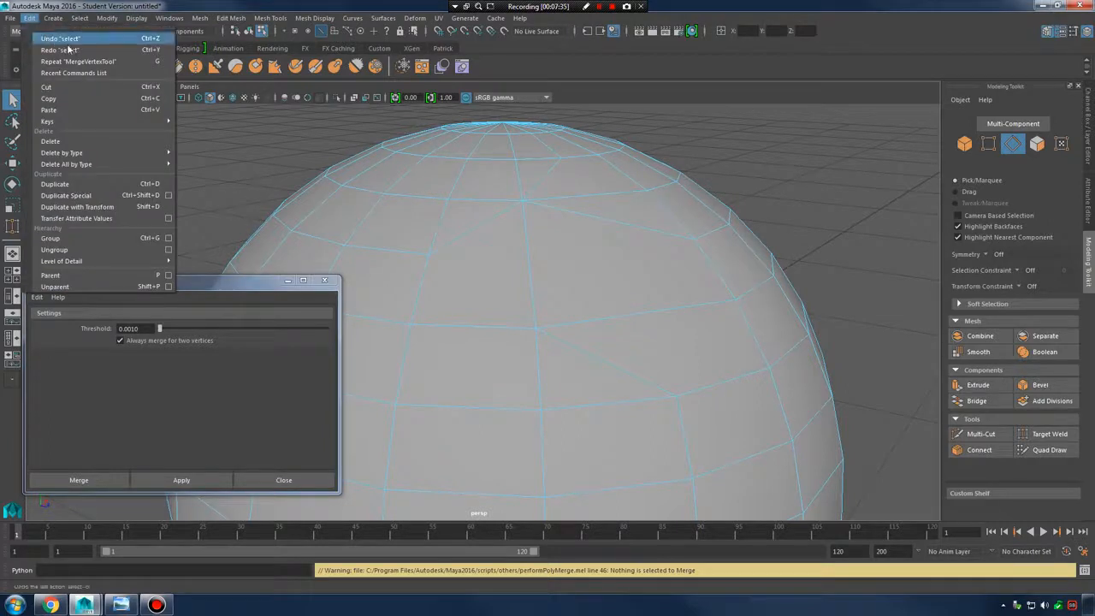
pyautogui.click(39, 39)
pyautogui.click(26, 19)
pyautogui.click(43, 37)
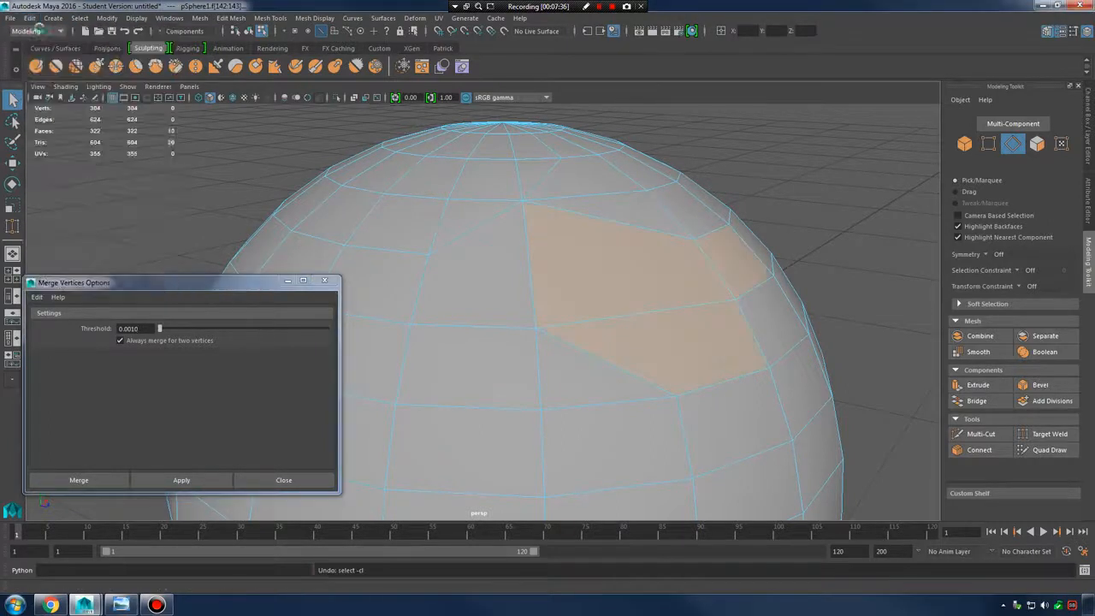
# Keep undoing the earlier vertex merges until the sphere is back to 308 vertices
pyautogui.click(30, 19)
pyautogui.click(41, 37)
pyautogui.click(31, 18)
pyautogui.click(42, 37)
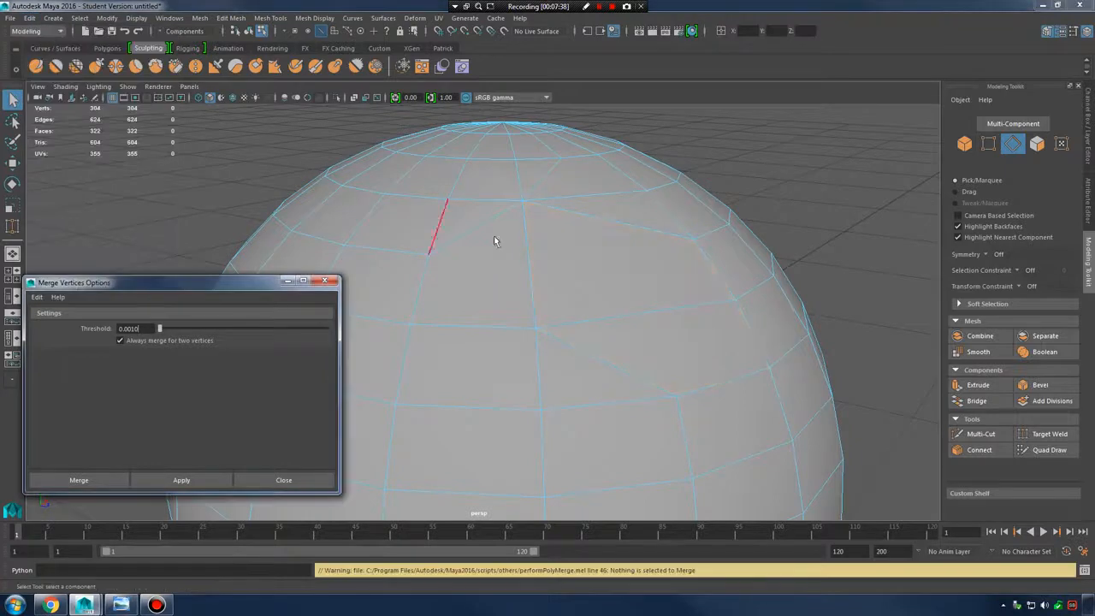
pyautogui.click(31, 18)
pyautogui.click(43, 37)
pyautogui.click(31, 19)
pyautogui.click(39, 36)
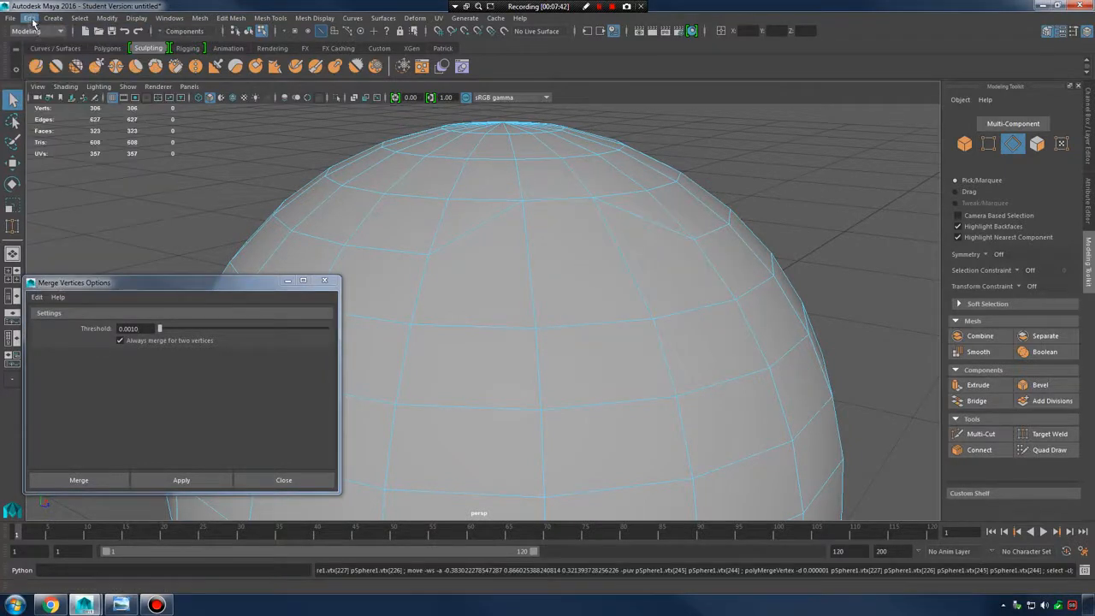
pyautogui.click(31, 19)
pyautogui.click(39, 36)
pyautogui.click(31, 19)
pyautogui.click(39, 36)
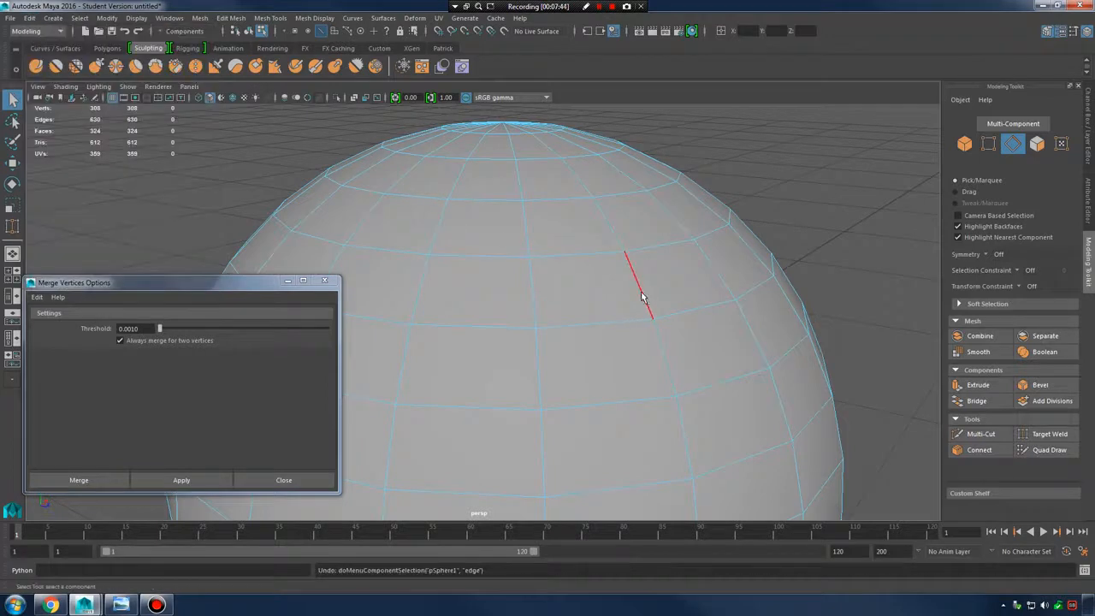
# Switch the sphere to Vertex mode and select two vertices
pyautogui.moveTo(552, 252); pyautogui.dragTo(621, 214, button='right')
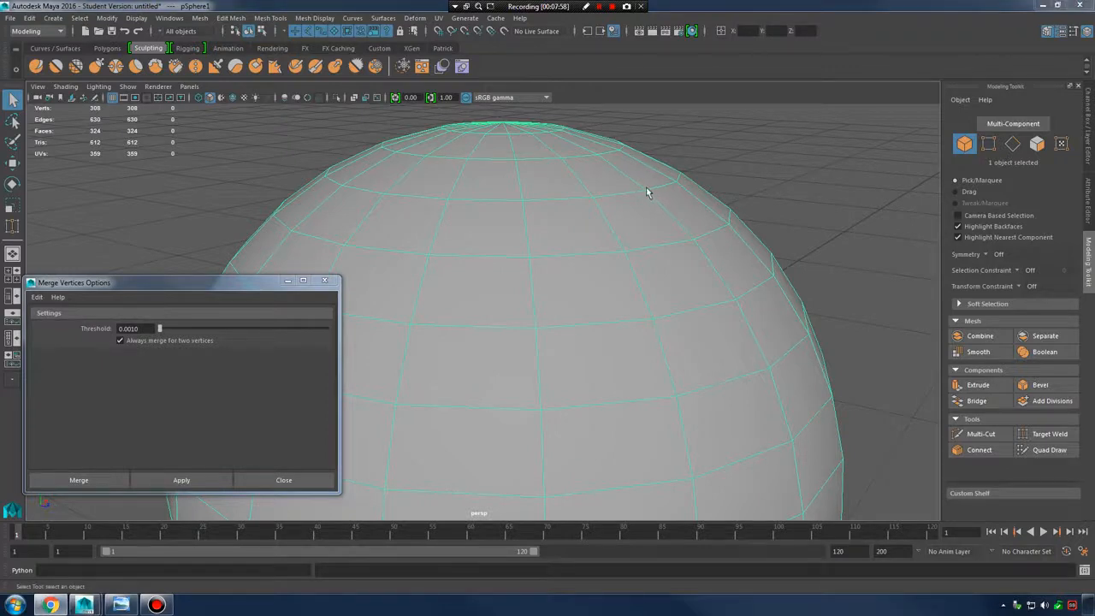
pyautogui.moveTo(585, 227); pyautogui.dragTo(532, 227, button='right')
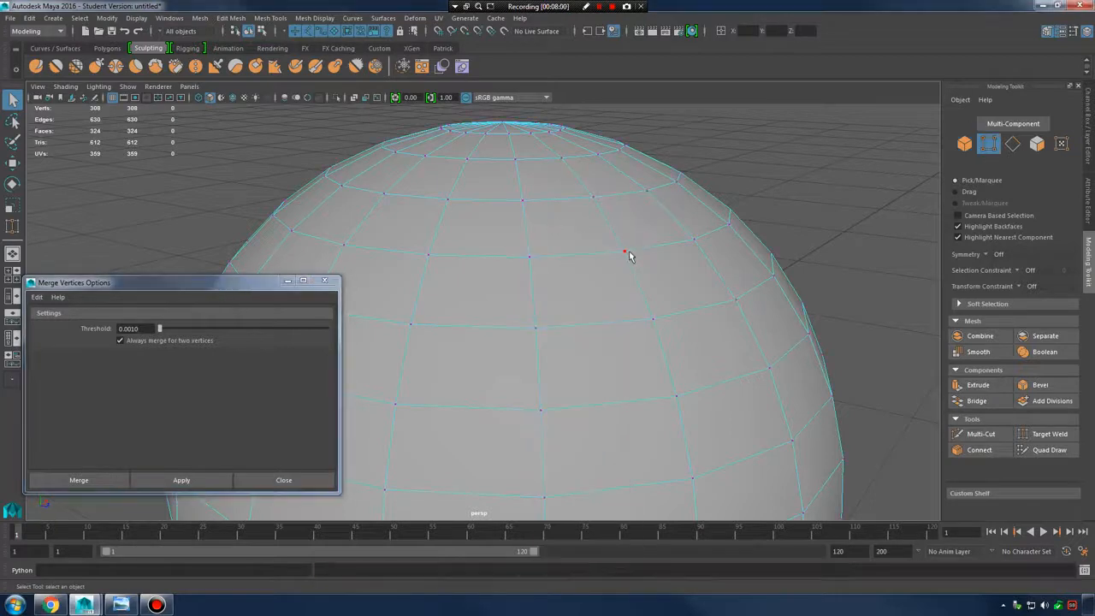
pyautogui.click(625, 252)
pyautogui.keyDown('shift'); pyautogui.click(535, 258); pyautogui.keyUp('shift')
# Select upper-right vertices and pull two of them outward with the Move tool
pyautogui.keyDown('alt'); pyautogui.moveTo(550, 334); pyautogui.dragTo(665, 314); pyautogui.keyUp('alt')
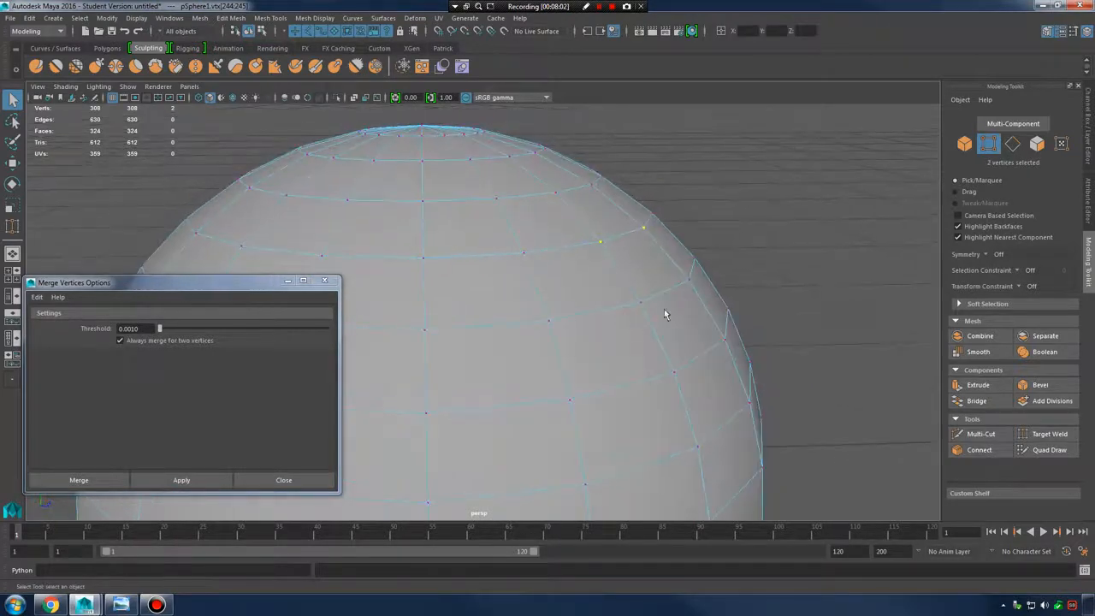
pyautogui.moveTo(587, 186); pyautogui.dragTo(733, 291)
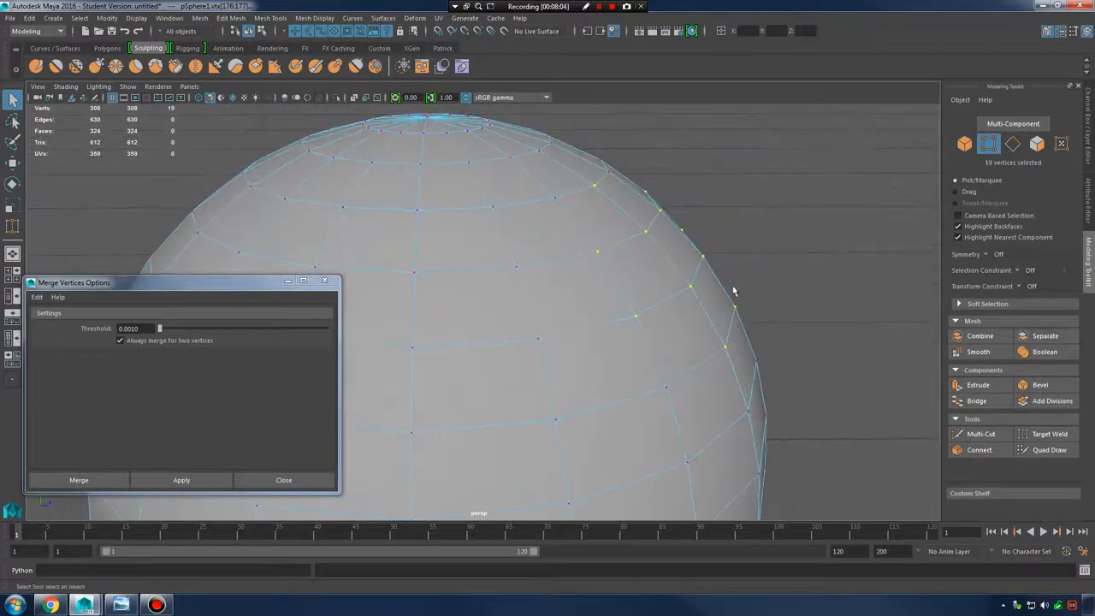
pyautogui.click(646, 231)
pyautogui.press('w')
pyautogui.moveTo(667, 233); pyautogui.dragTo(744, 243)
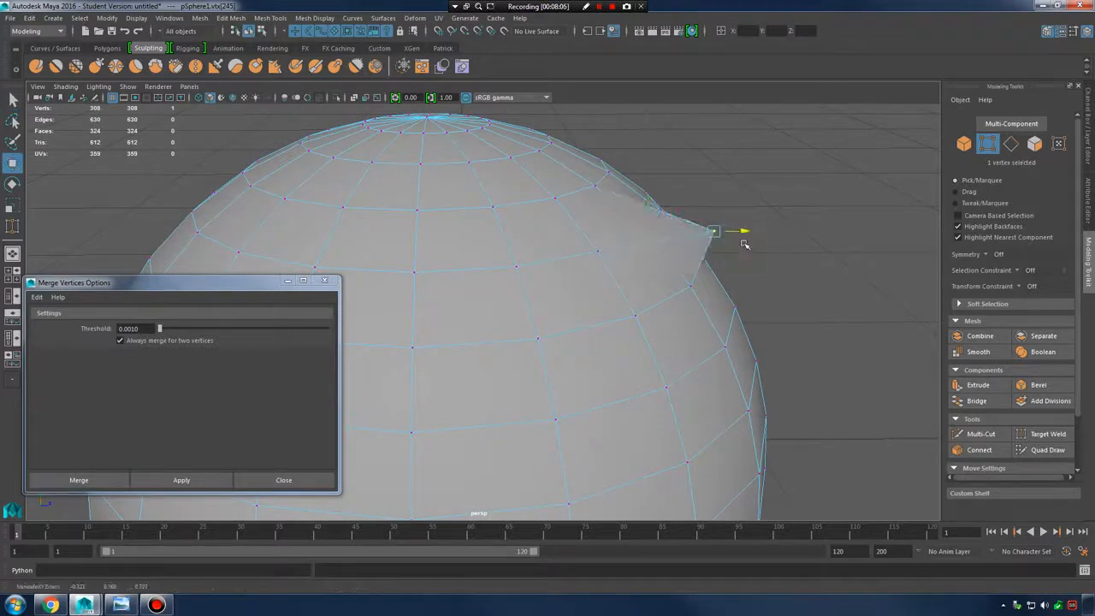
pyautogui.click(693, 287)
pyautogui.moveTo(692, 286); pyautogui.dragTo(682, 330)
# Pull several more bulge vertices out of shape, nudging one down and one up-left
pyautogui.keyDown('alt'); pyautogui.moveTo(770, 321); pyautogui.dragTo(637, 257); pyautogui.keyUp('alt')
pyautogui.click(737, 286)
pyautogui.click(471, 173)
pyautogui.moveTo(472, 176); pyautogui.dragTo(477, 199)
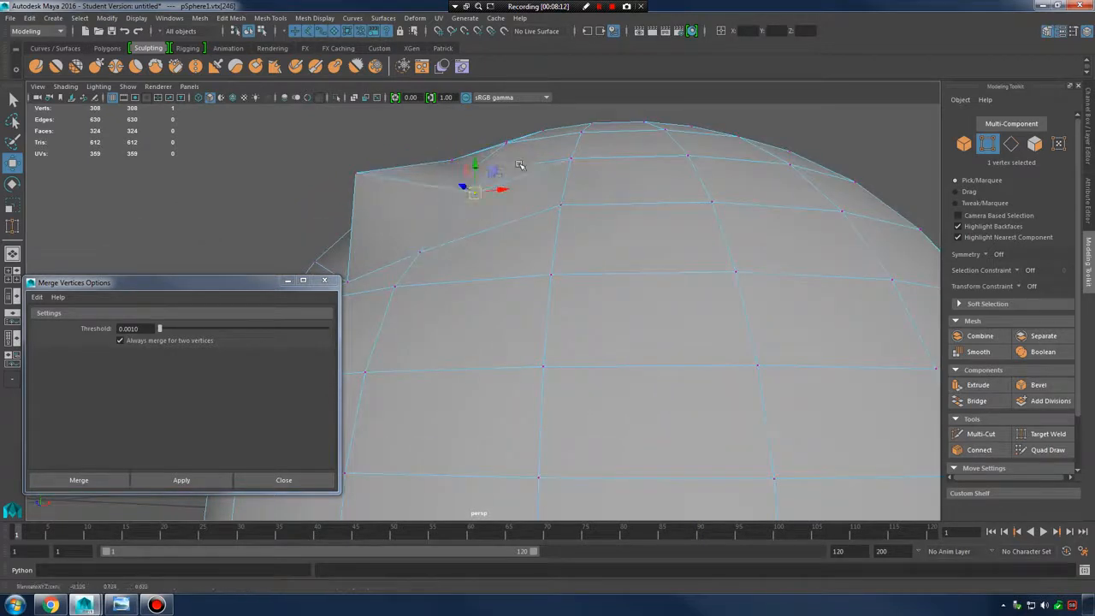
pyautogui.keyDown('alt'); pyautogui.moveTo(520, 169); pyautogui.dragTo(549, 198); pyautogui.keyUp('alt')
pyautogui.click(524, 197)
pyautogui.moveTo(479, 197); pyautogui.dragTo(449, 172)
pyautogui.keyDown('alt'); pyautogui.moveTo(532, 208); pyautogui.dragTo(589, 292); pyautogui.keyUp('alt')
# Marquee-select the vertices around the bulge and close the Merge Vertices Options window
pyautogui.click(504, 202)
pyautogui.keyDown('alt'); pyautogui.moveTo(521, 214); pyautogui.dragTo(630, 249); pyautogui.keyUp('alt')
pyautogui.moveTo(630, 249); pyautogui.dragTo(574, 240, button='right')
pyautogui.keyDown('alt'); pyautogui.moveTo(571, 241); pyautogui.dragTo(540, 240); pyautogui.keyUp('alt')
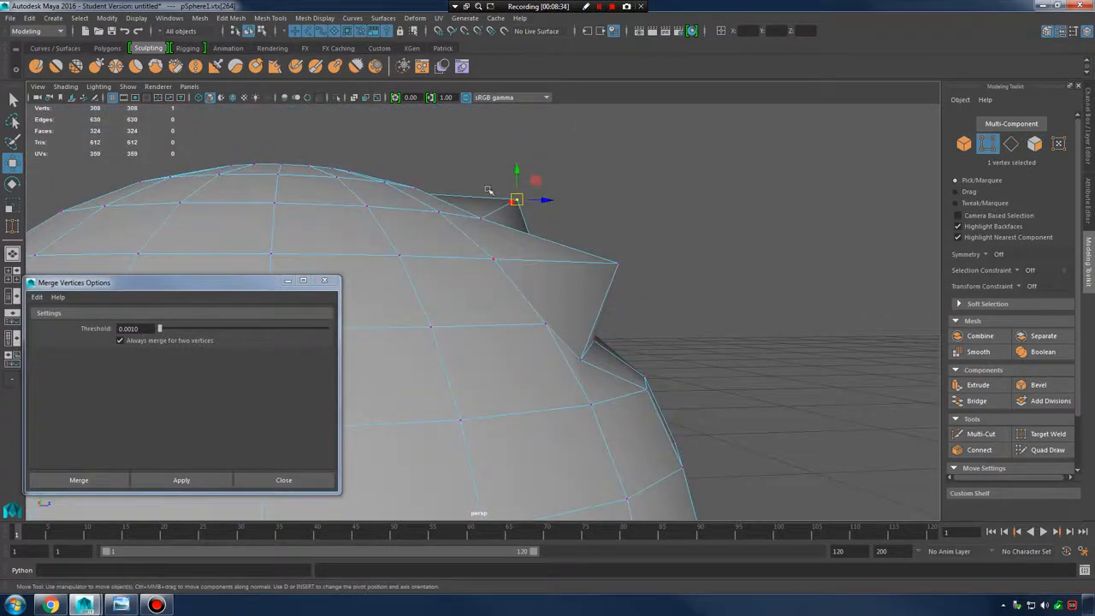
pyautogui.moveTo(472, 164); pyautogui.dragTo(717, 377)
pyautogui.keyDown('alt'); pyautogui.moveTo(774, 349); pyautogui.dragTo(701, 349); pyautogui.keyUp('alt')
pyautogui.click(325, 280)
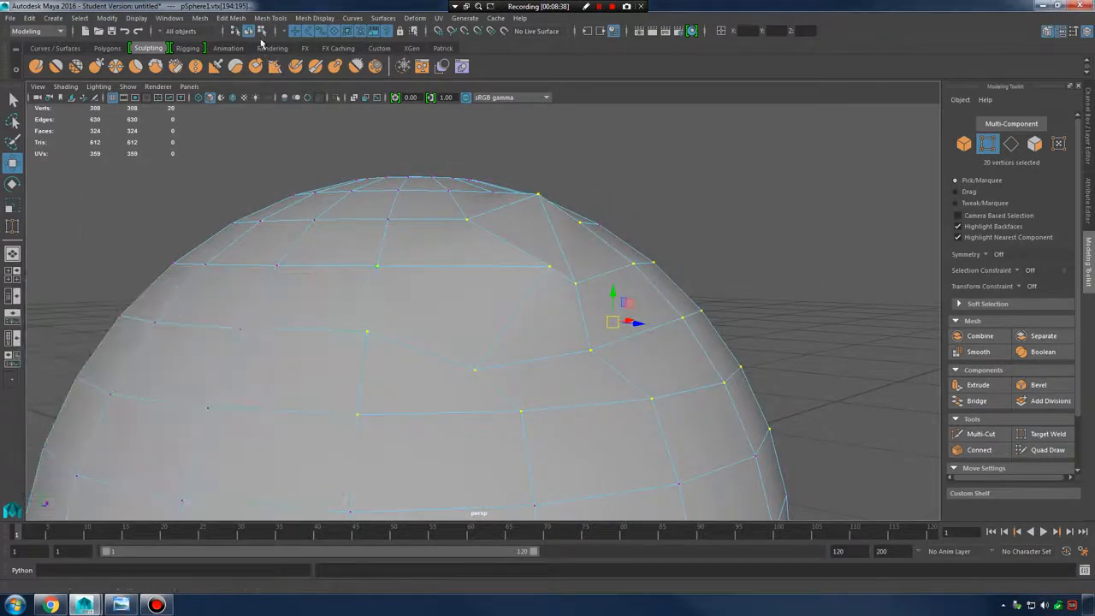
# Apply Mesh Tools > Average Vertices at 16 iterations, repeat it with G, then undo the last pass
pyautogui.click(243, 19)
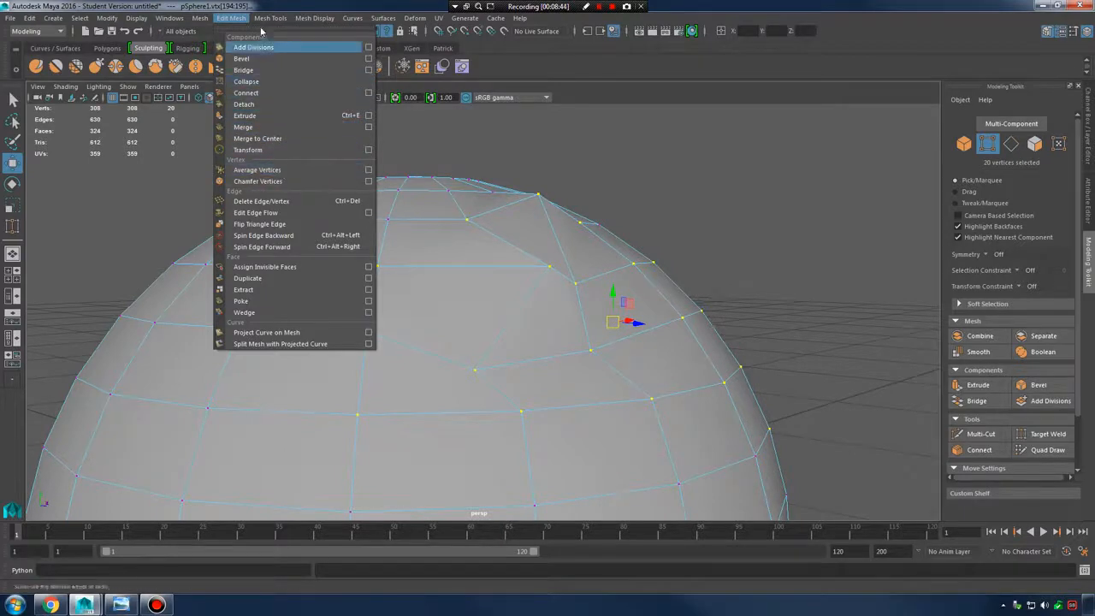
pyautogui.click(280, 171)
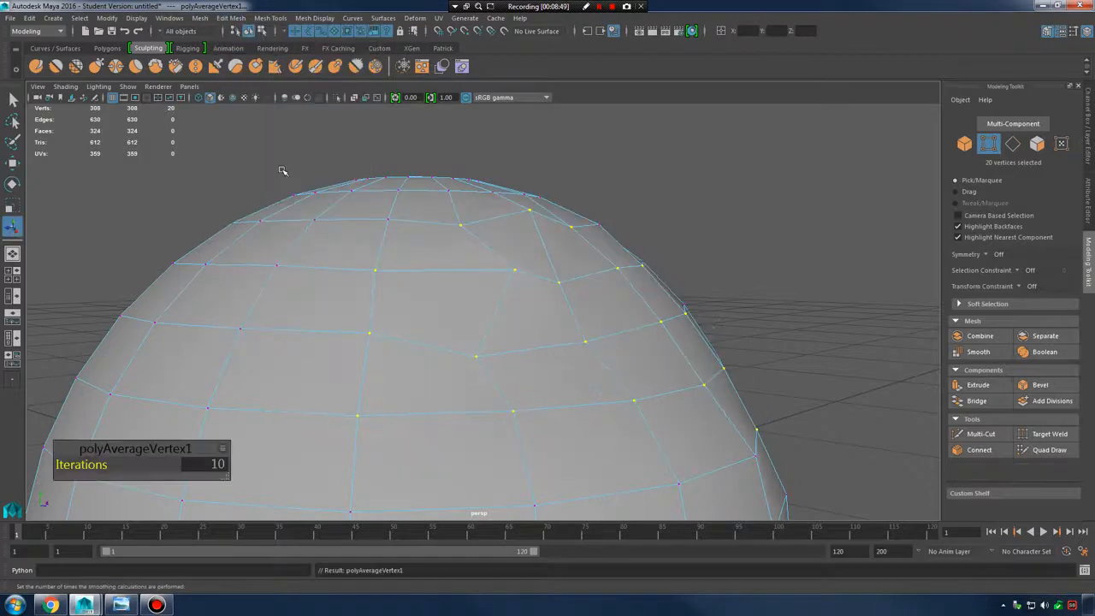
pyautogui.keyDown('alt'); pyautogui.moveTo(440, 305); pyautogui.dragTo(494, 302); pyautogui.keyUp('alt')
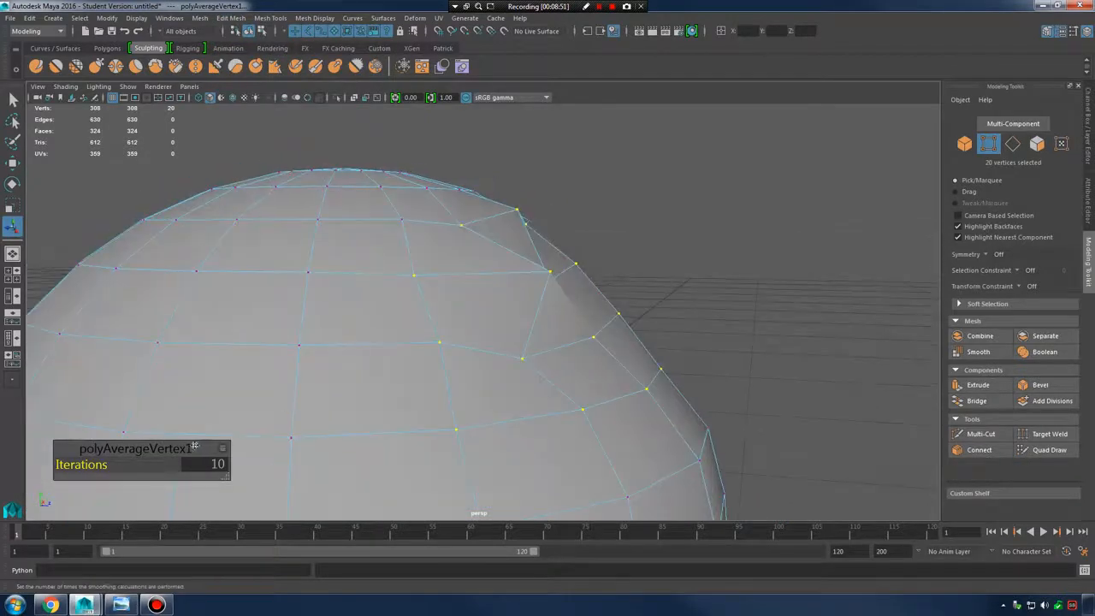
pyautogui.moveTo(81, 465); pyautogui.dragTo(119, 467)
pyautogui.press('g')
pyautogui.press('g')
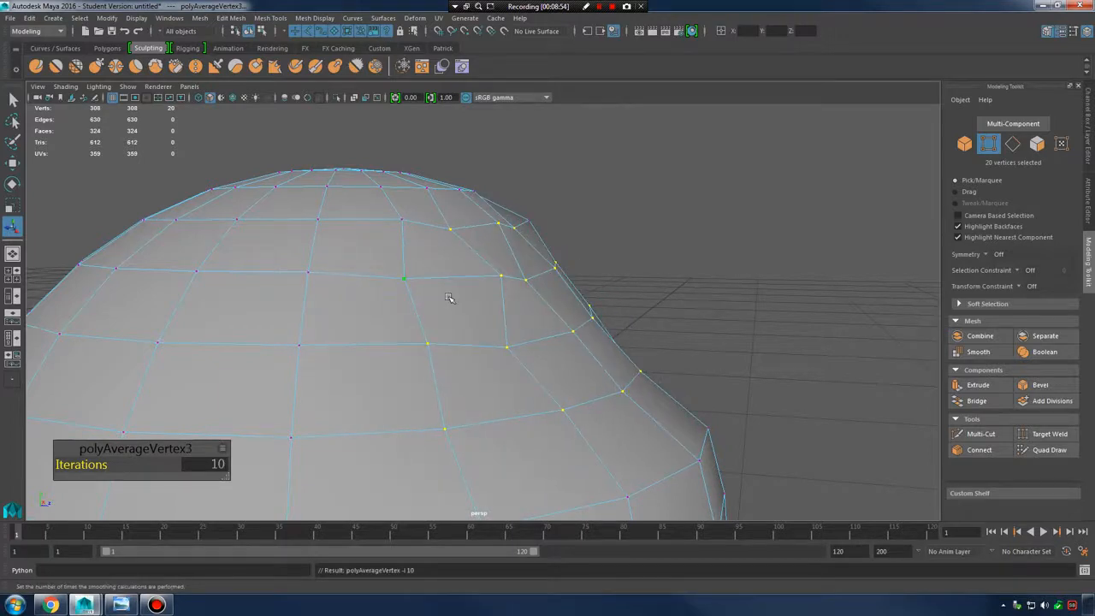
pyautogui.press('g')
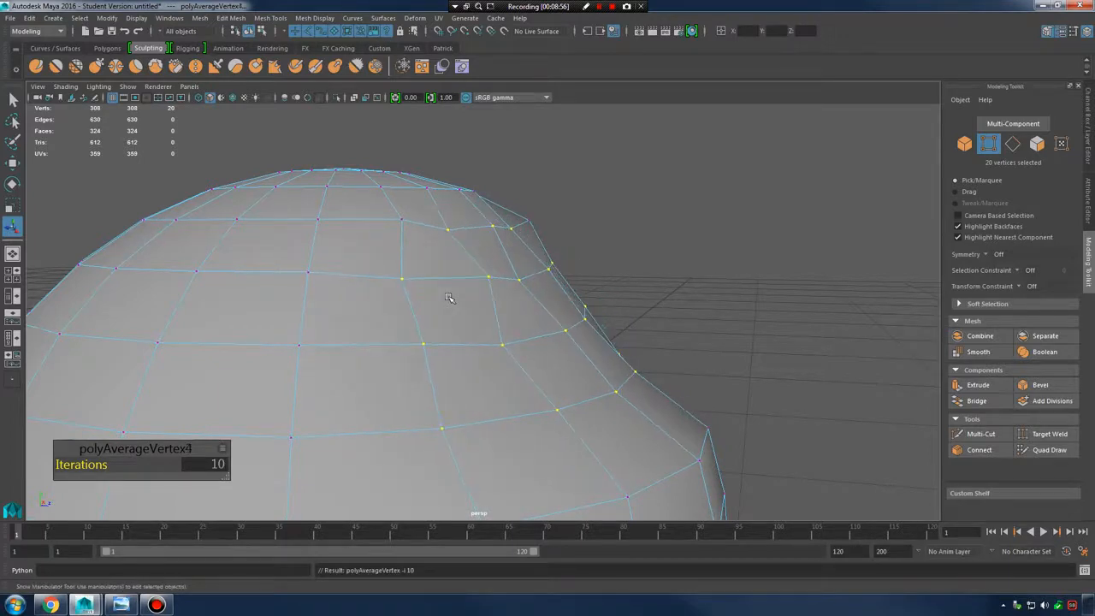
pyautogui.press('g')
pyautogui.press('g')
pyautogui.press('g')
pyautogui.press('g')
pyautogui.press('g')
pyautogui.press('g')
pyautogui.press('g')
pyautogui.press('g')
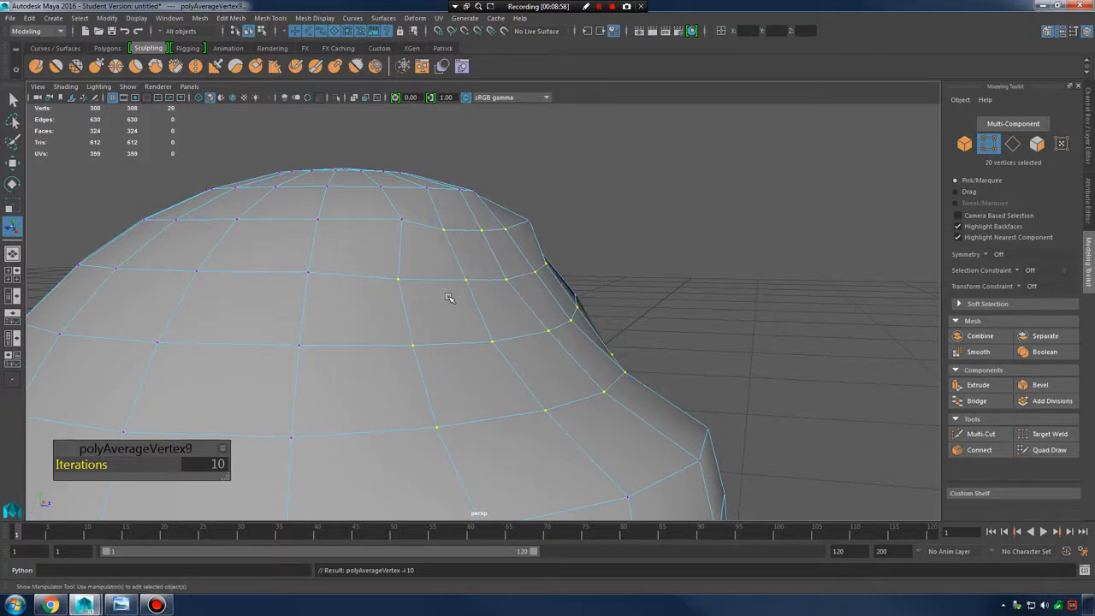
pyautogui.press('g')
pyautogui.press('g')
pyautogui.press('g')
pyautogui.press('g')
pyautogui.press('g')
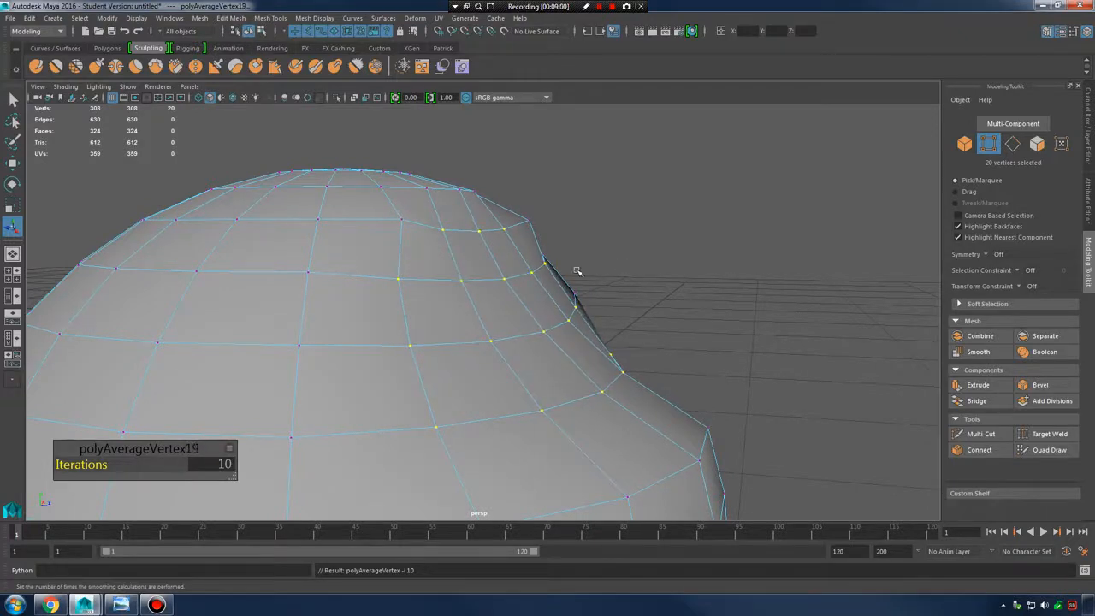
pyautogui.keyDown('alt'); pyautogui.moveTo(577, 272); pyautogui.dragTo(604, 262); pyautogui.keyUp('alt')
pyautogui.hotkey('ctrl', 'z')
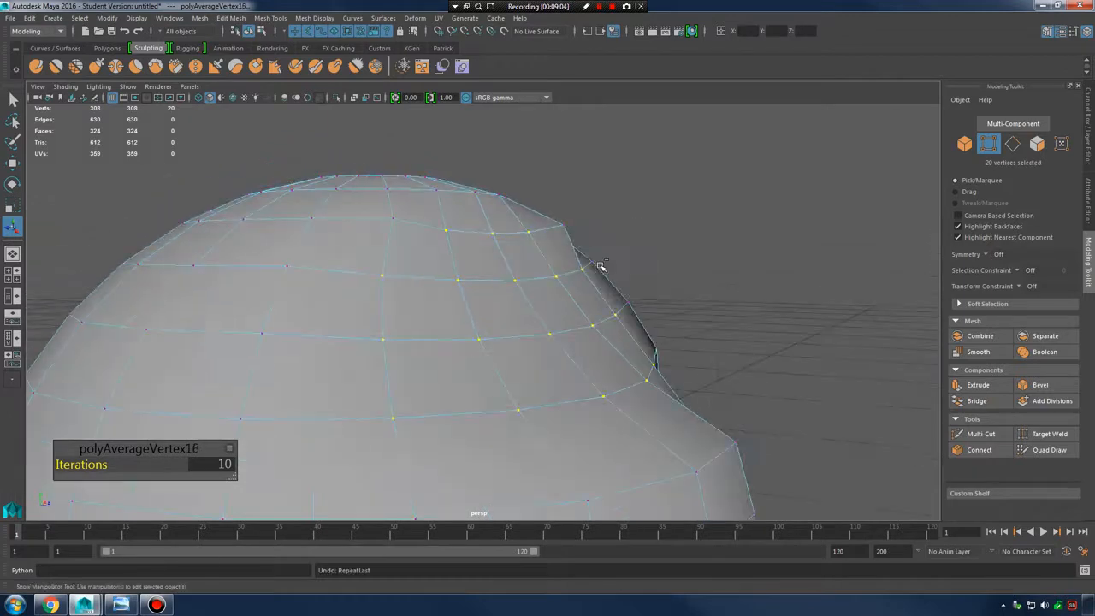
# Return to Object Mode and select the whole sphere
pyautogui.moveTo(503, 265); pyautogui.dragTo(557, 239, button='right')
pyautogui.keyDown('alt'); pyautogui.moveTo(562, 305); pyautogui.dragTo(533, 266); pyautogui.keyUp('alt')
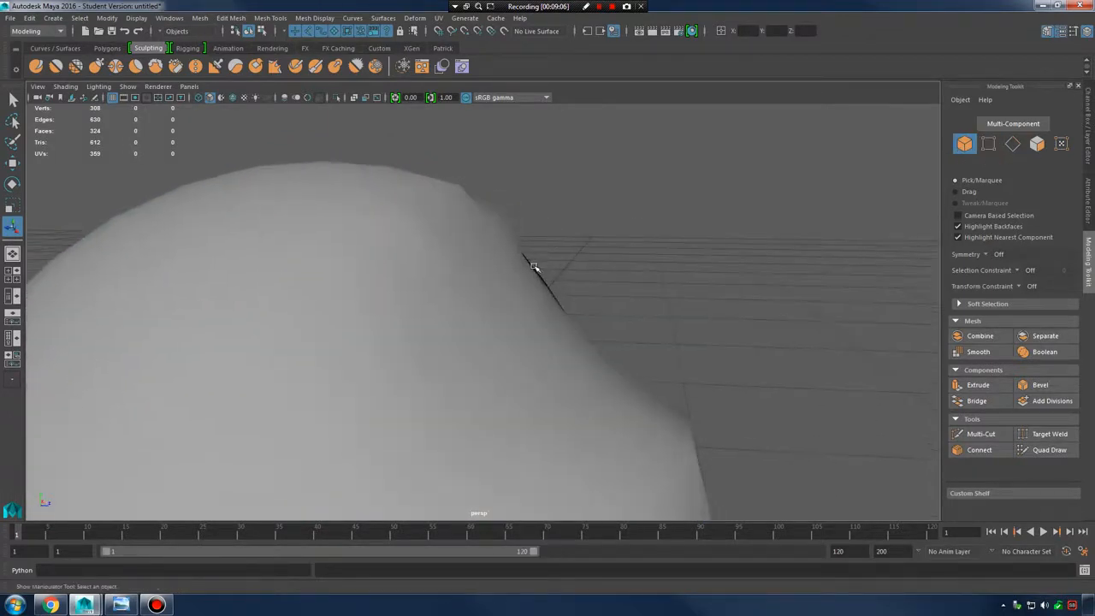
pyautogui.click(533, 267)
pyautogui.keyDown('alt'); pyautogui.moveTo(596, 300); pyautogui.dragTo(560, 268); pyautogui.keyUp('alt')
# In Vertex mode, select the vertices across the dome's right side
pyautogui.moveTo(487, 269); pyautogui.dragTo(446, 258, button='right')
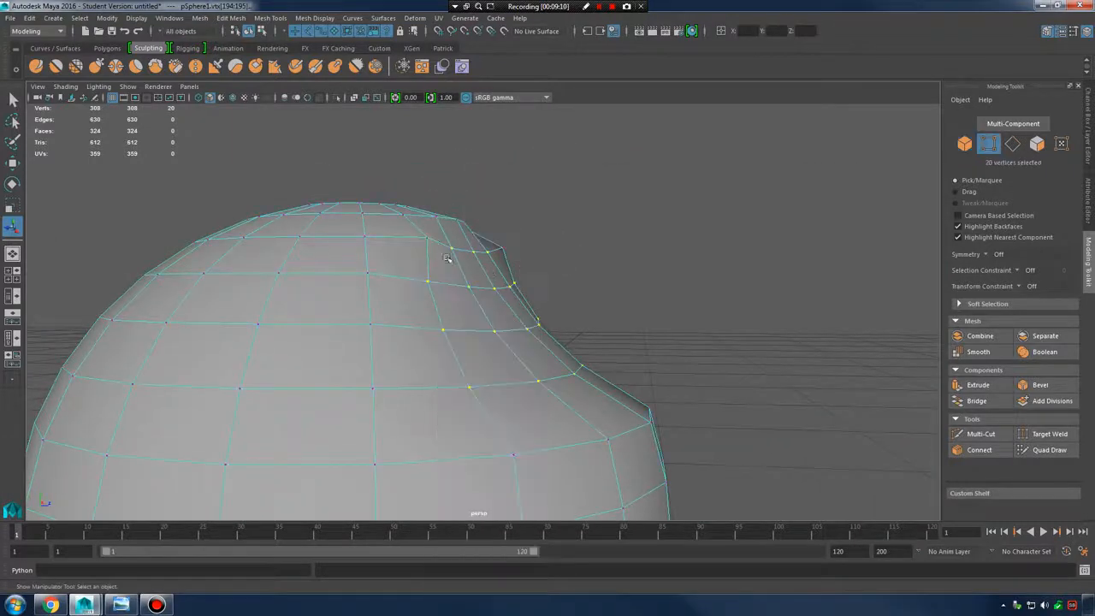
pyautogui.click(428, 239)
pyautogui.keyDown('shift'); pyautogui.click(502, 247); pyautogui.keyUp('shift')
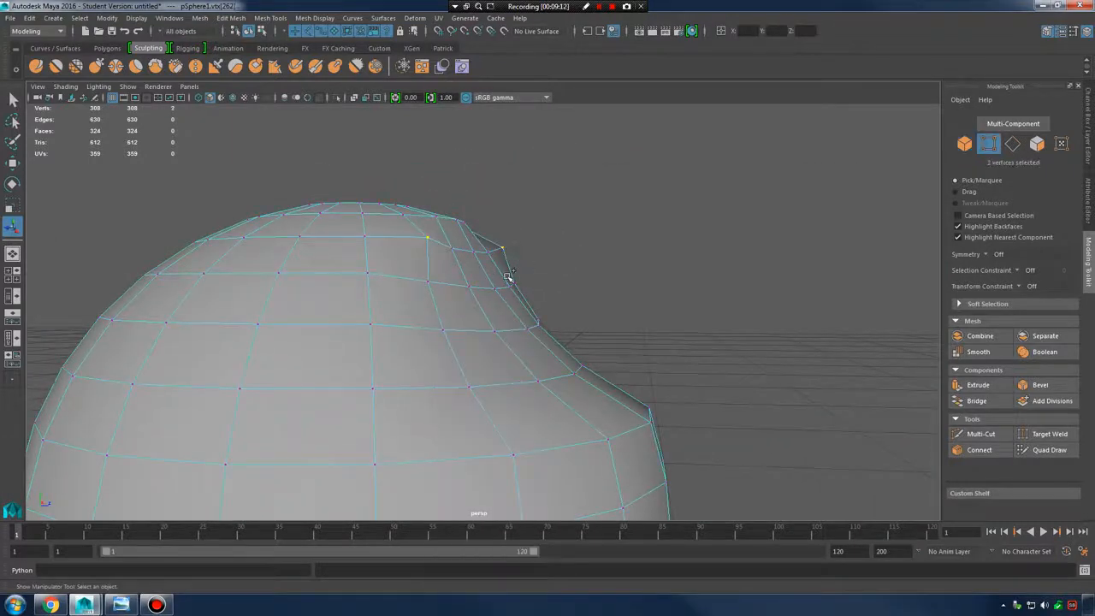
pyautogui.keyDown('shift'); pyautogui.moveTo(551, 316); pyautogui.dragTo(550, 315); pyautogui.keyUp('shift')
pyautogui.keyDown('shift'); pyautogui.moveTo(433, 210); pyautogui.dragTo(498, 238); pyautogui.keyUp('shift')
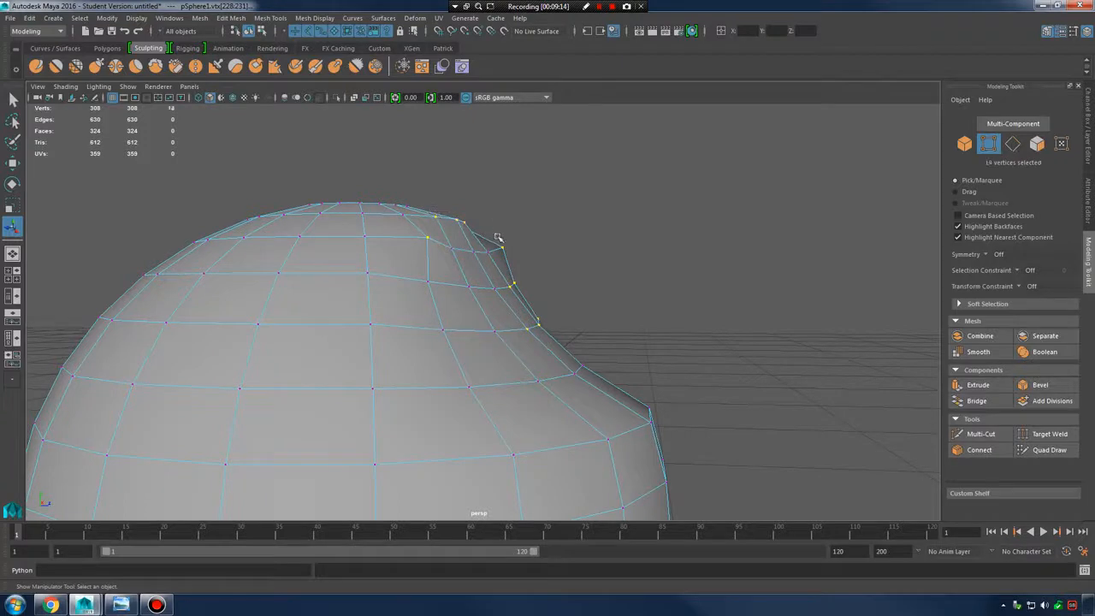
pyautogui.keyDown('alt'); pyautogui.moveTo(417, 214); pyautogui.dragTo(454, 234); pyautogui.keyUp('alt')
pyautogui.moveTo(409, 197); pyautogui.dragTo(657, 450)
pyautogui.keyDown('alt'); pyautogui.moveTo(438, 306); pyautogui.dragTo(564, 375); pyautogui.keyUp('alt')
# Average the selected dome vertices from the marking menu and repeat it several times
pyautogui.keyDown('shift'); pyautogui.rightClick(520, 258); pyautogui.keyUp('shift')
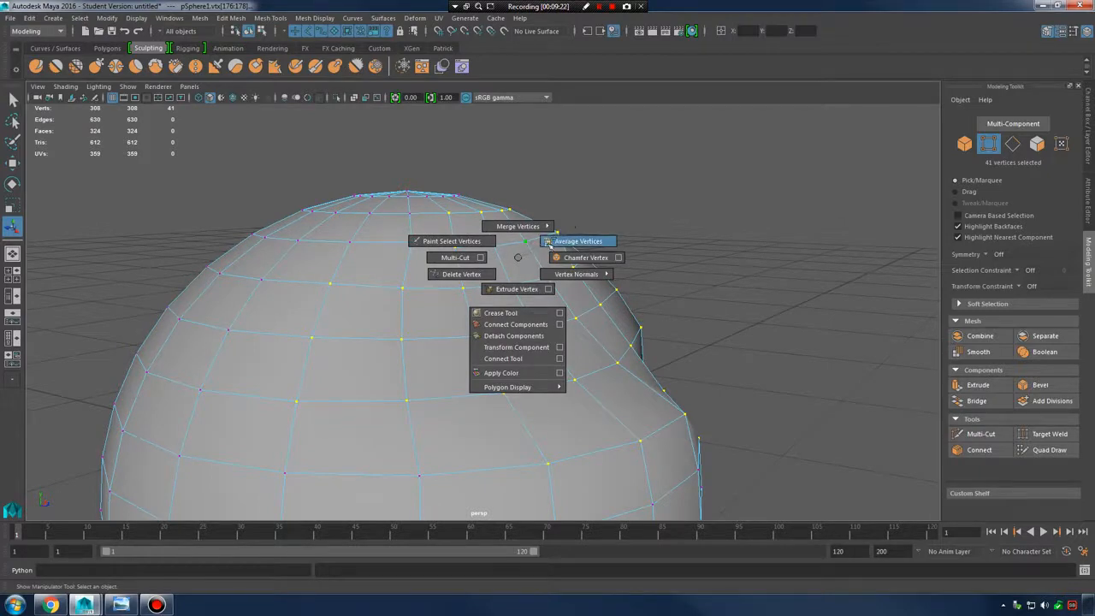
pyautogui.click(589, 241)
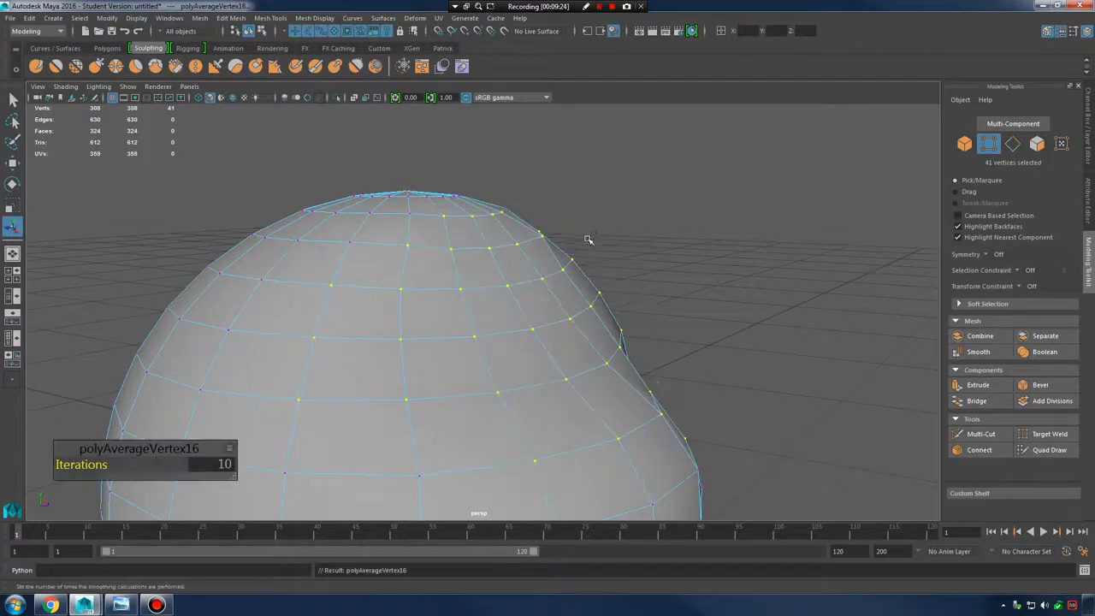
pyautogui.keyDown('alt'); pyautogui.moveTo(587, 239); pyautogui.dragTo(546, 289); pyautogui.keyUp('alt')
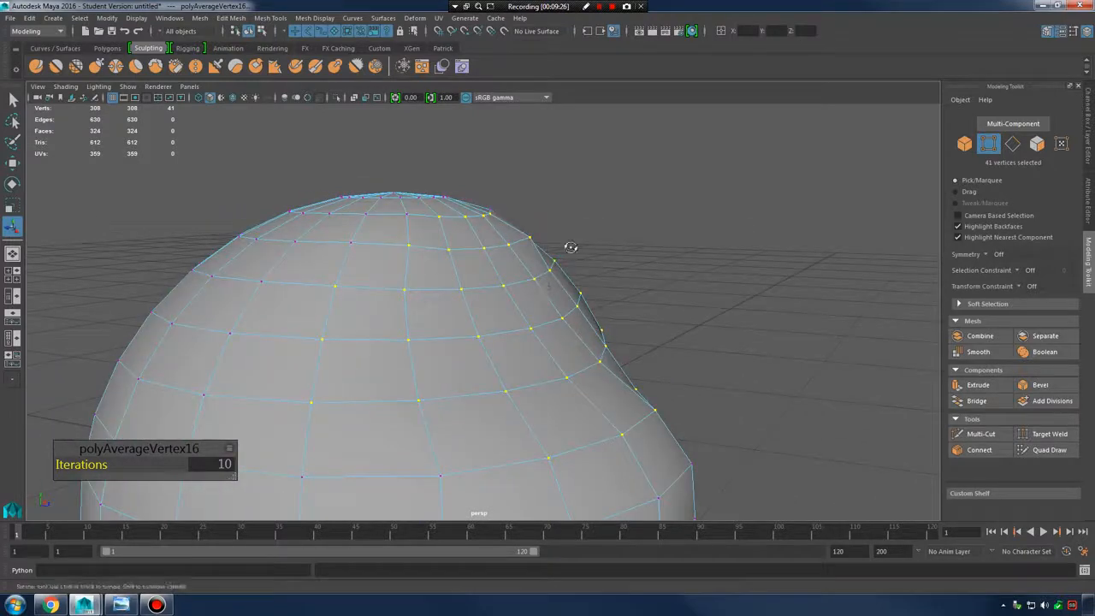
pyautogui.keyDown('alt'); pyautogui.moveTo(571, 246); pyautogui.dragTo(583, 268); pyautogui.keyUp('alt')
pyautogui.press('g')
pyautogui.press('g')
pyautogui.press('h')
pyautogui.press('h')
pyautogui.press('g')
pyautogui.press('g')
pyautogui.press('g')
pyautogui.press('g')
pyautogui.press('g')
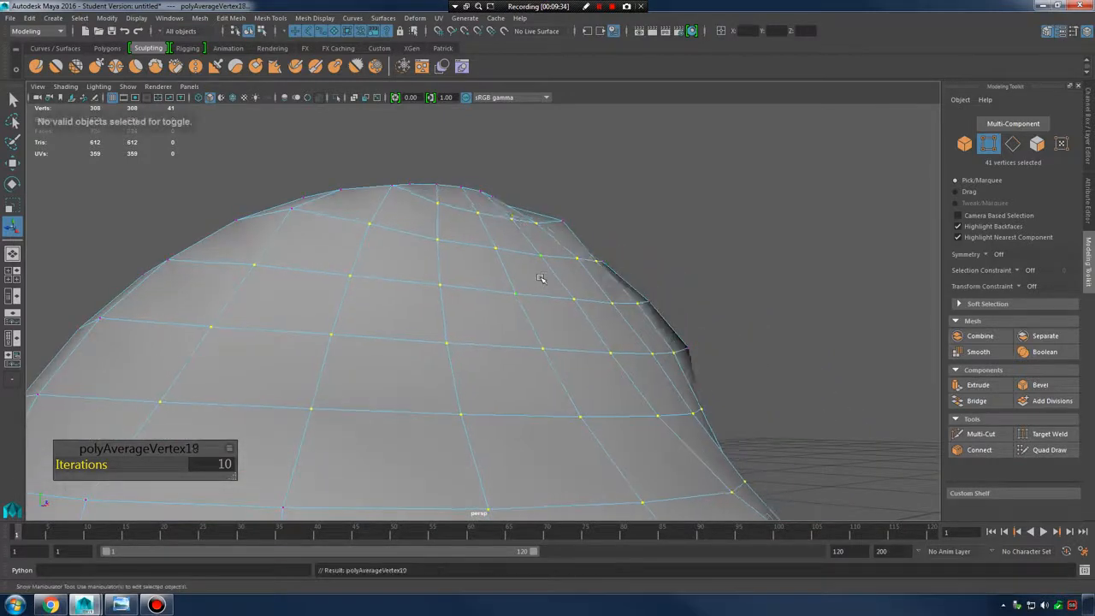
# Lower the iterations to 7, then raise them to 10, repeating Average Vertices each time
pyautogui.moveTo(87, 464); pyautogui.dragTo(69, 466)
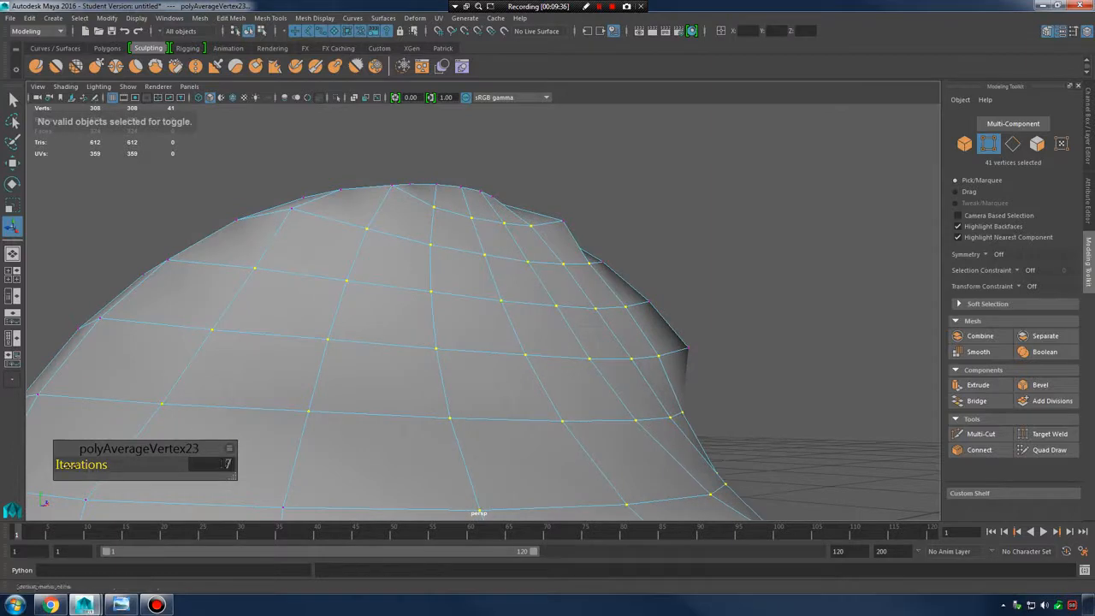
pyautogui.press('g')
pyautogui.press('g')
pyautogui.press('g')
pyautogui.press('g')
pyautogui.press('g')
pyautogui.press('g')
pyautogui.press('g')
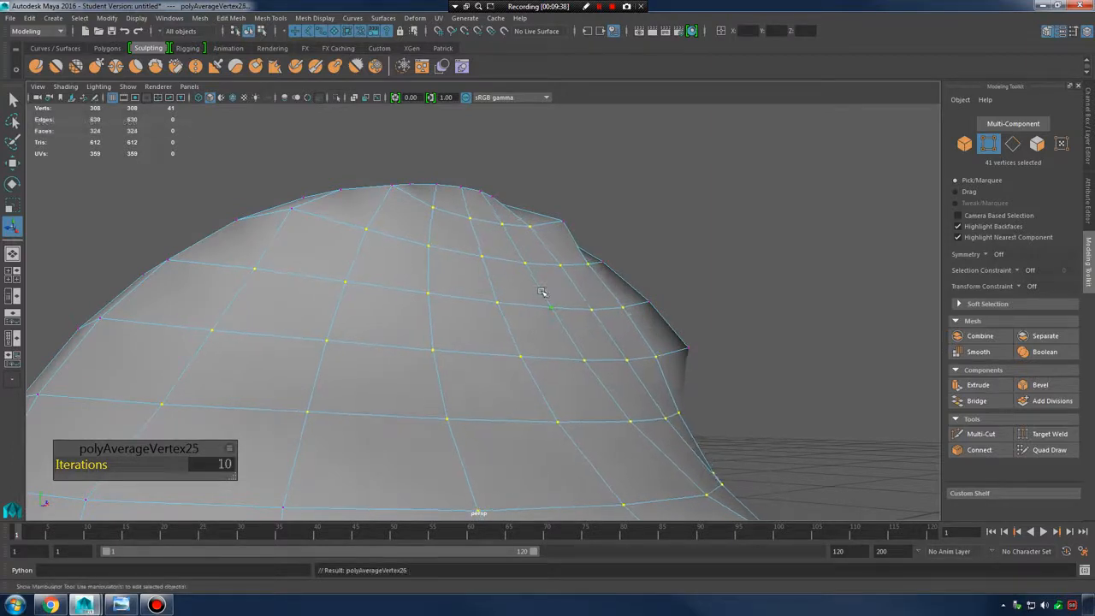
pyautogui.press('g')
pyautogui.press('g')
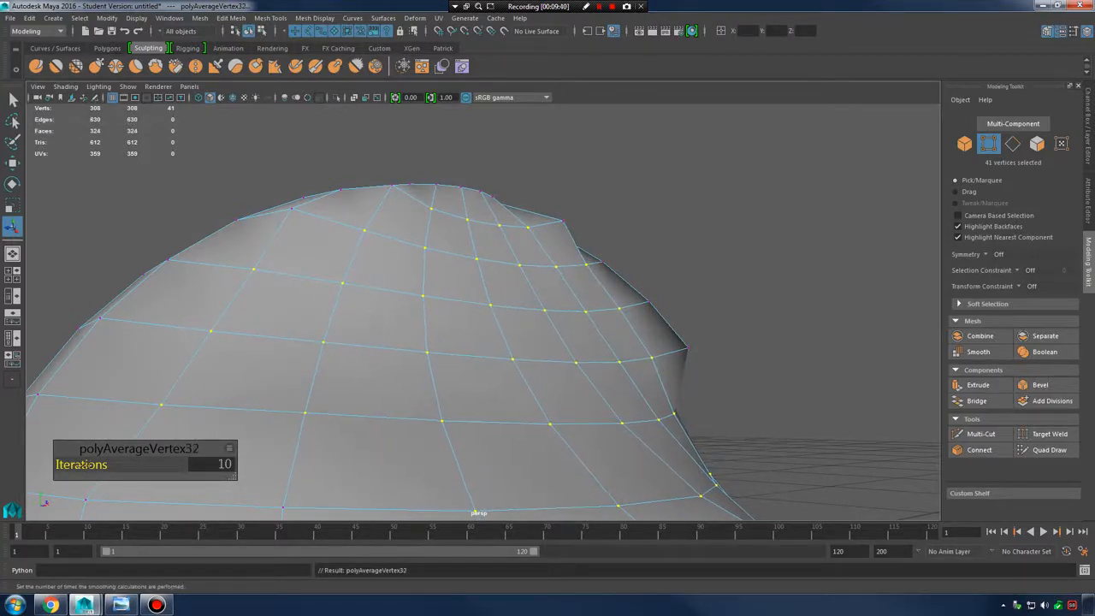
pyautogui.moveTo(87, 465); pyautogui.dragTo(165, 464)
pyautogui.press('g')
pyautogui.press('g')
pyautogui.press('g')
pyautogui.press('g')
pyautogui.press('g')
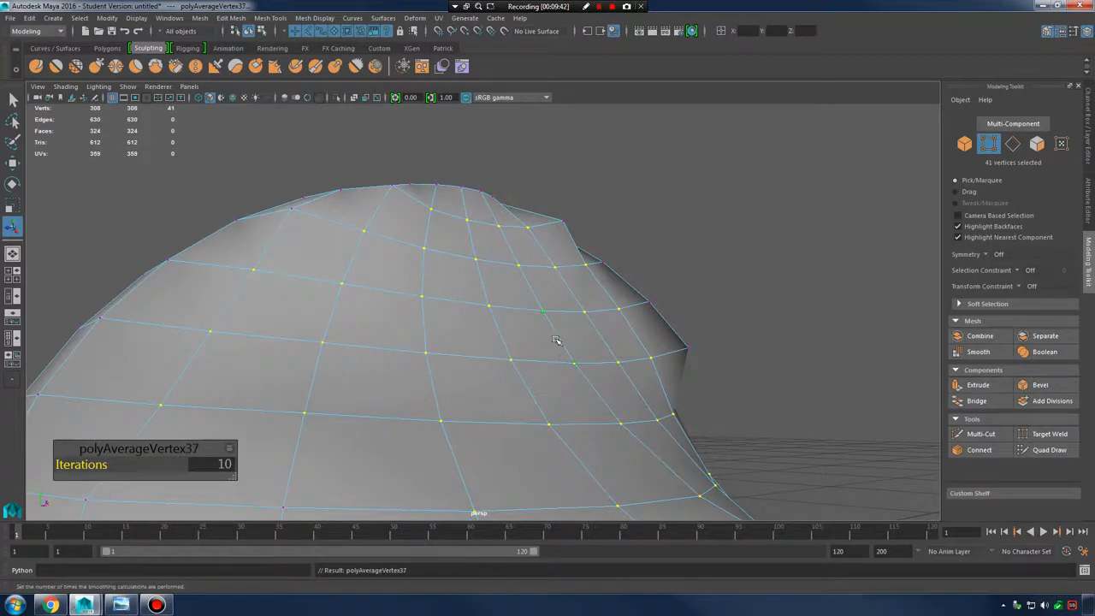
pyautogui.press('g')
# Switch back to Object Mode and clear the vertex selection
pyautogui.keyDown('alt'); pyautogui.moveTo(556, 340); pyautogui.dragTo(650, 319); pyautogui.keyUp('alt')
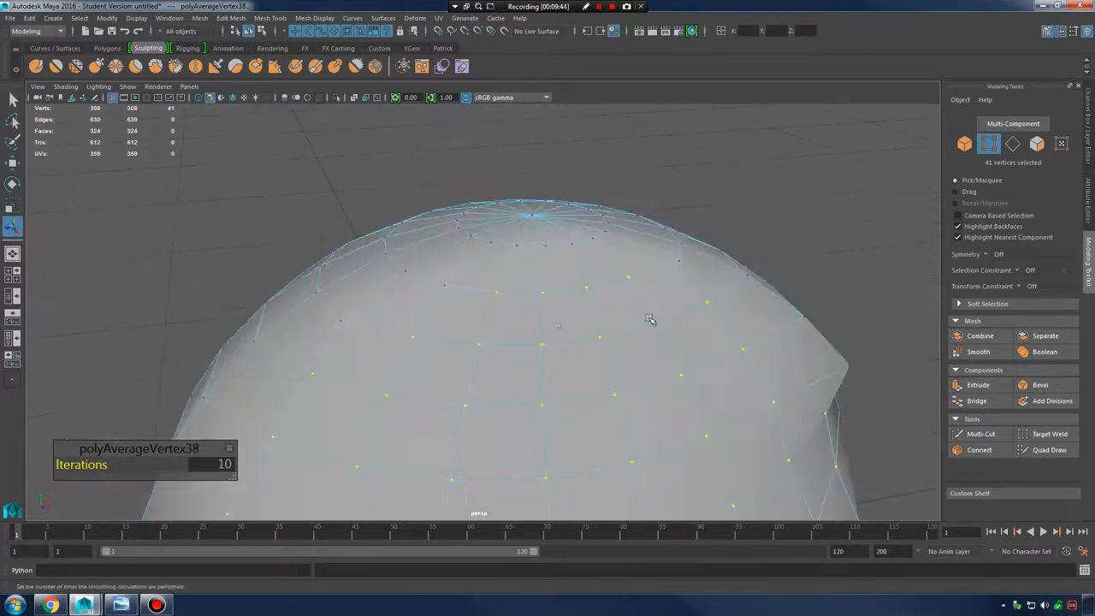
pyautogui.moveTo(650, 319); pyautogui.dragTo(694, 277, button='right')
pyautogui.scroll(-4, 667, 361)
pyautogui.keyDown('alt'); pyautogui.moveTo(667, 361); pyautogui.dragTo(665, 268); pyautogui.keyUp('alt')
pyautogui.click(614, 295)
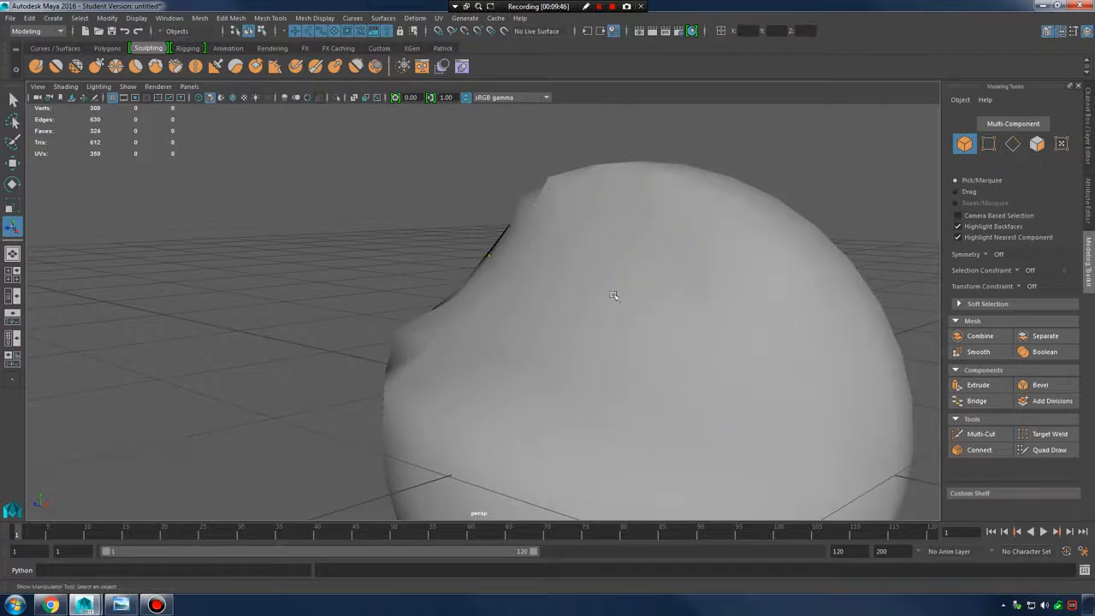
pyautogui.keyDown('alt'); pyautogui.moveTo(614, 295); pyautogui.dragTo(596, 328); pyautogui.keyUp('alt')
# Select a vertex on the sphere's upper surface and apply Chamfer Vertex to it
pyautogui.click(574, 286)
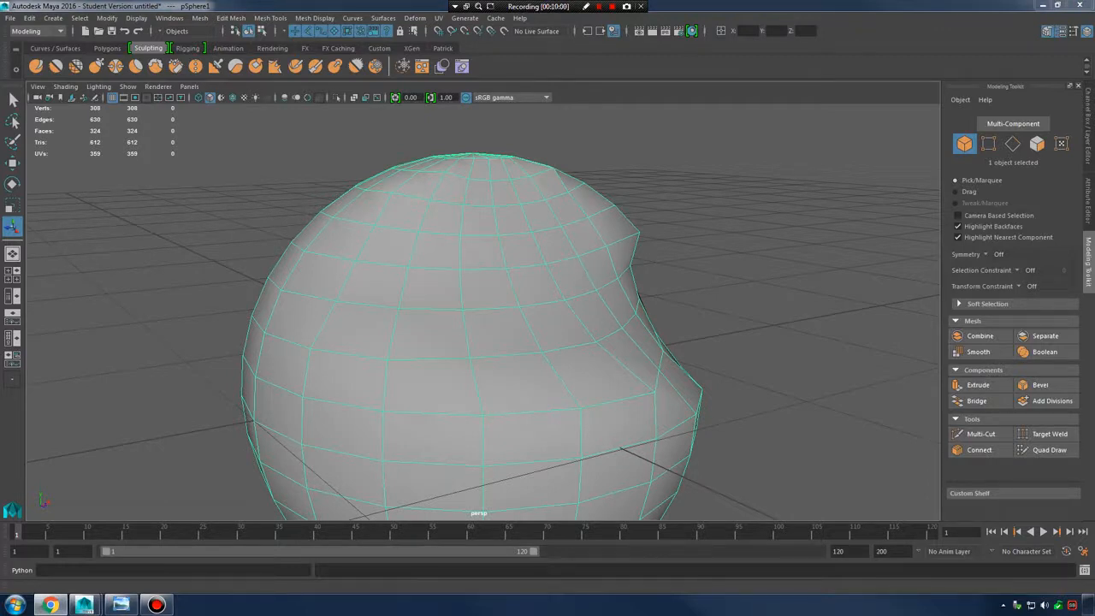
pyautogui.keyDown('alt'); pyautogui.moveTo(533, 288); pyautogui.dragTo(423, 262); pyautogui.keyUp('alt')
pyautogui.rightClick(424, 262)
pyautogui.moveTo(423, 263); pyautogui.dragTo(378, 259, button='right')
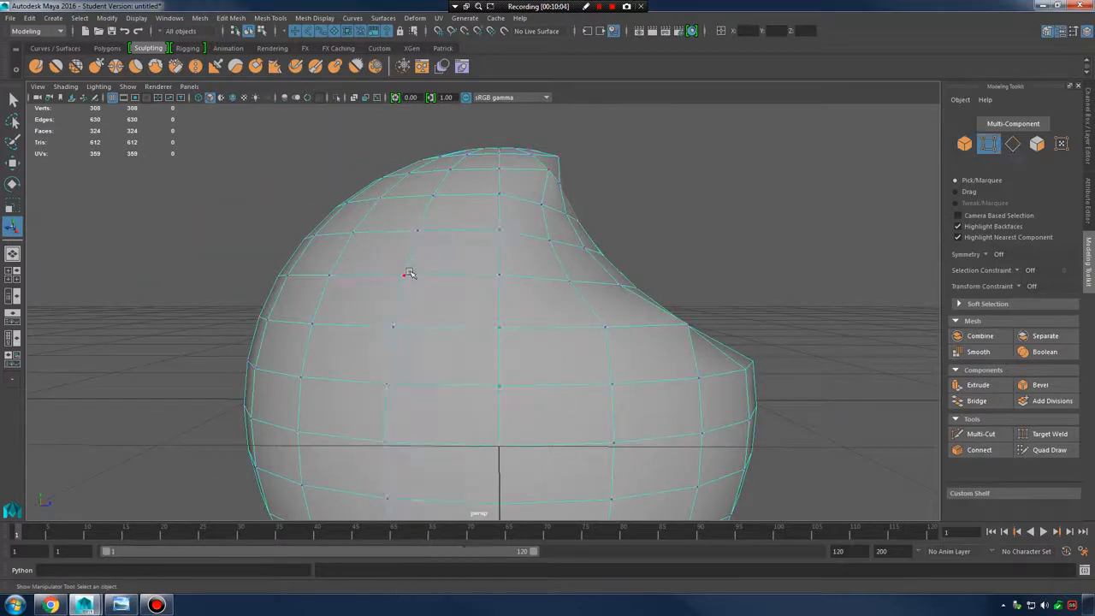
pyautogui.click(405, 273)
pyautogui.keyDown('alt'); pyautogui.moveTo(476, 298); pyautogui.dragTo(479, 264, button='right'); pyautogui.keyUp('alt')
pyautogui.keyDown('shift'); pyautogui.rightClick(476, 268); pyautogui.keyUp('shift')
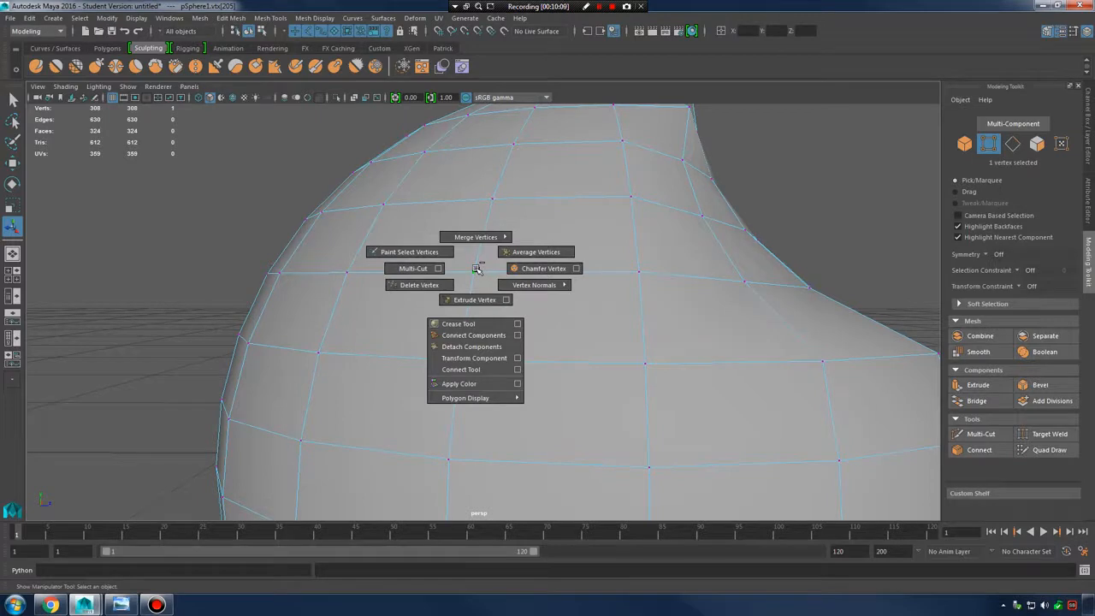
pyautogui.keyDown('shift'); pyautogui.moveTo(476, 269); pyautogui.dragTo(522, 268, button='right'); pyautogui.keyUp('shift')
# Compare the chamfer by undoing and redoing it, then widen it from 0.25 to 1
pyautogui.click(620, 278)
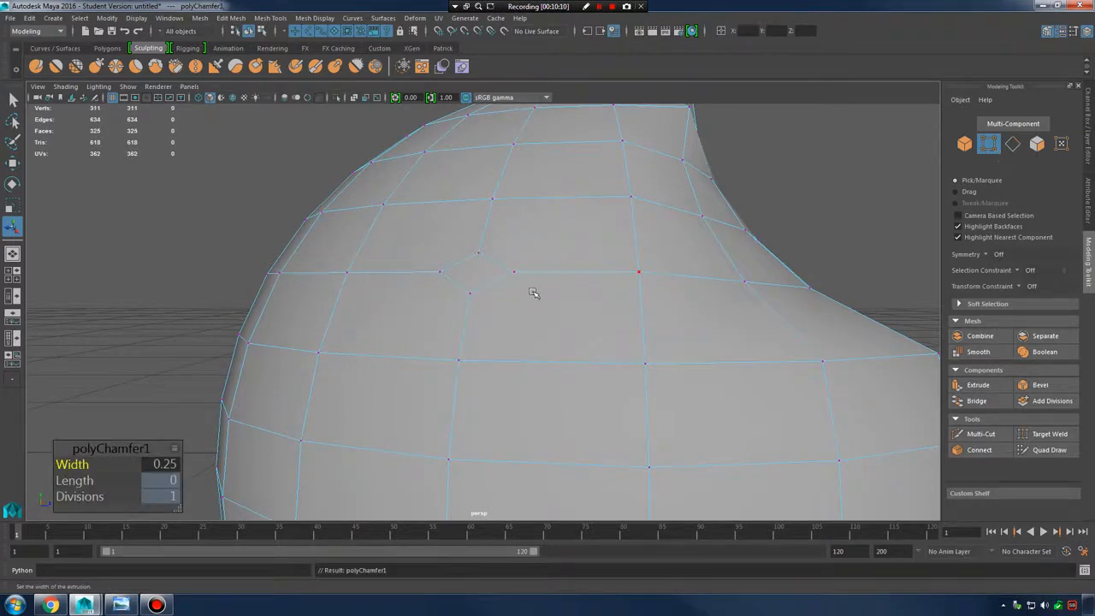
pyautogui.keyDown('alt'); pyautogui.moveTo(536, 294); pyautogui.dragTo(550, 313); pyautogui.keyUp('alt')
pyautogui.keyDown('alt'); pyautogui.moveTo(550, 313); pyautogui.dragTo(615, 322, button='right'); pyautogui.keyUp('alt')
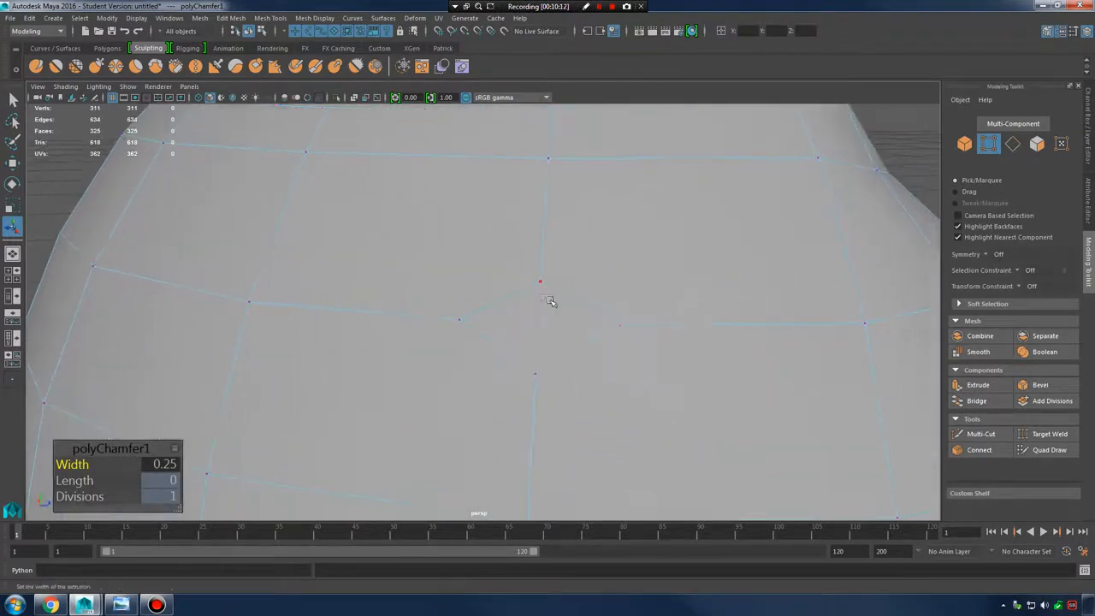
pyautogui.hotkey('ctrl', 'z')
pyautogui.hotkey('shift', 'z')
pyautogui.hotkey('ctrl', 'z')
pyautogui.hotkey('shift', 'z')
pyautogui.moveTo(79, 464)
pyautogui.mouseDown()
pyautogui.moveTo(106, 465)
pyautogui.moveTo(75, 466)
pyautogui.moveTo(88, 480)
pyautogui.moveTo(96, 466)
pyautogui.moveTo(84, 466)
pyautogui.moveTo(96, 466)
pyautogui.mouseUp()
# Return the sphere to Object Mode
pyautogui.keyDown('alt'); pyautogui.moveTo(608, 320); pyautogui.dragTo(501, 313); pyautogui.keyUp('alt')
pyautogui.moveTo(461, 275); pyautogui.dragTo(522, 249, button='right')
pyautogui.keyDown('shift'); pyautogui.rightClick(549, 210); pyautogui.keyUp('shift')
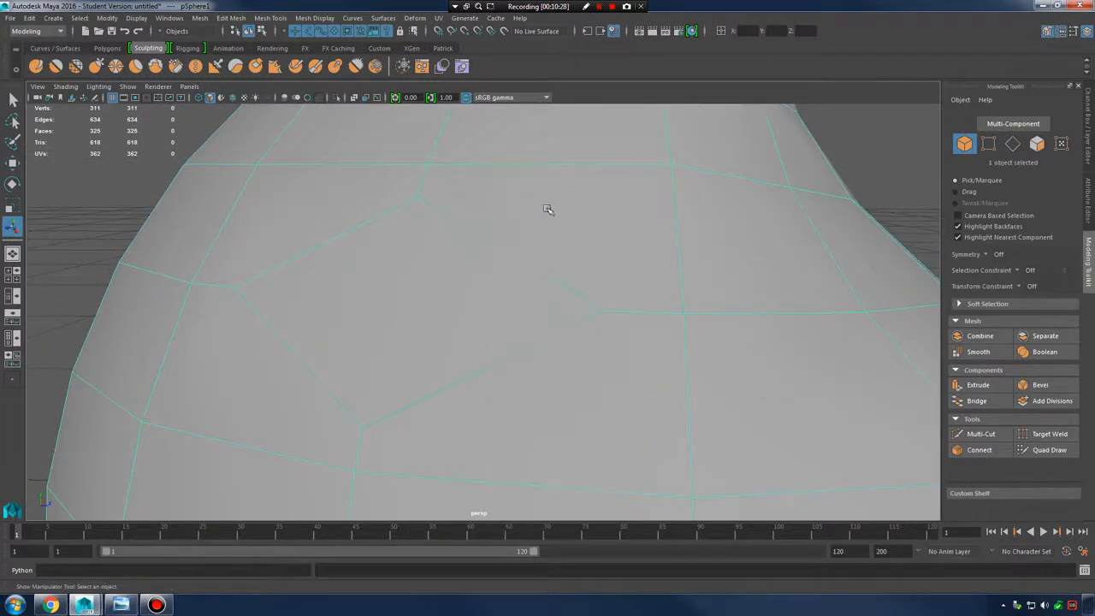
pyautogui.click(199, 18)
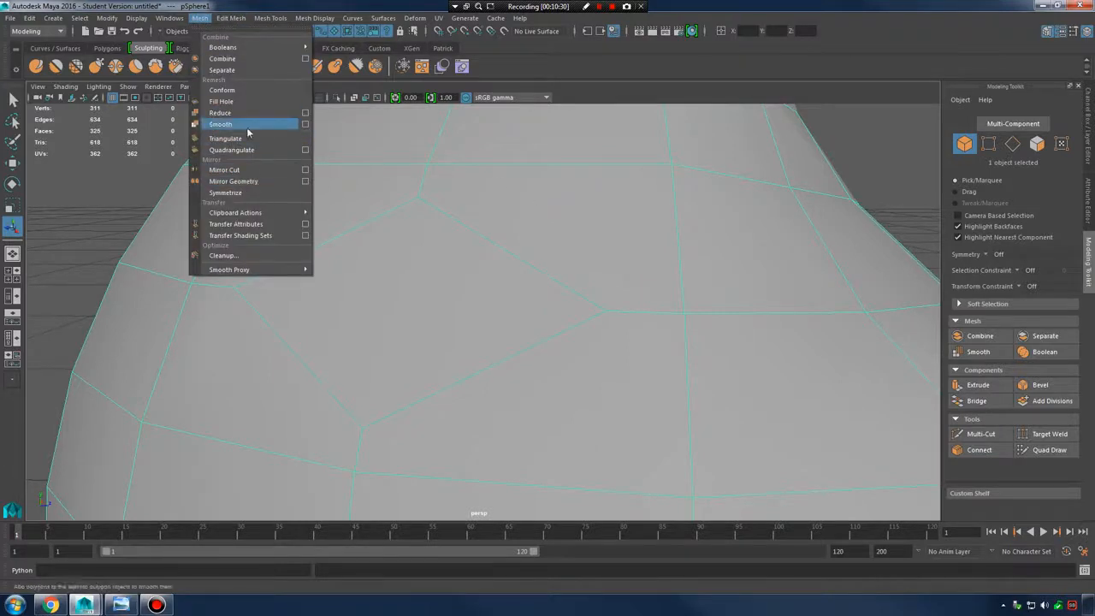
pyautogui.click(315, 252)
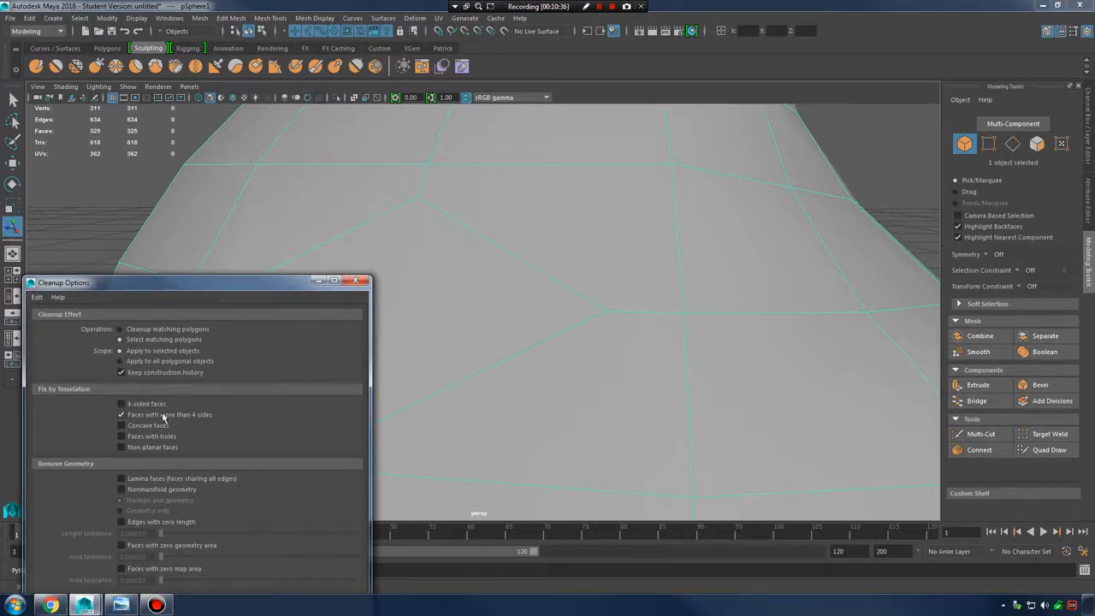
pyautogui.moveTo(234, 283); pyautogui.dragTo(239, 124)
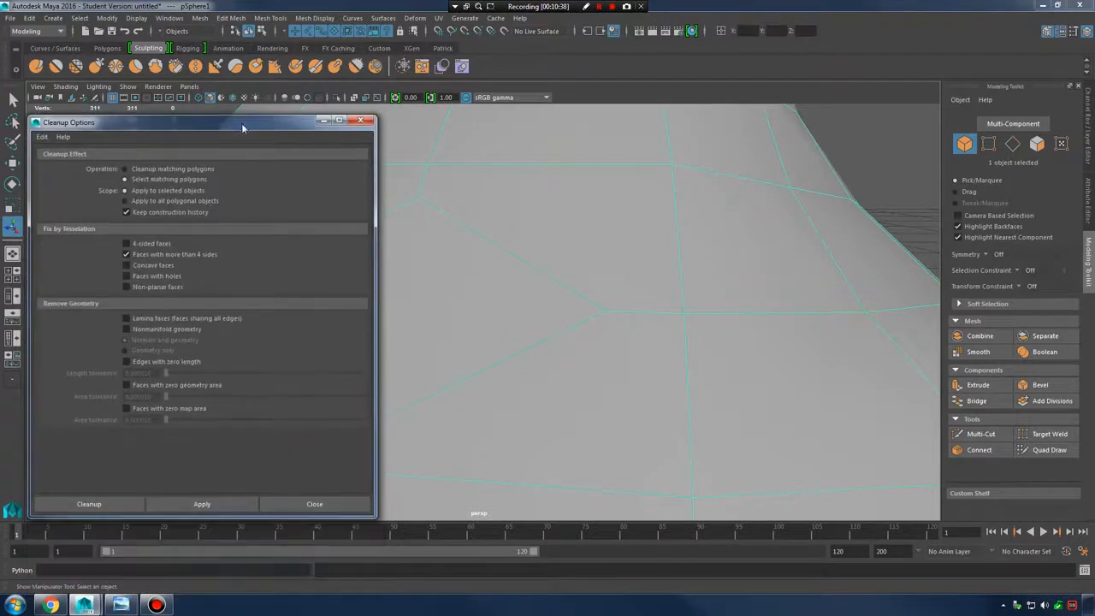
pyautogui.click(205, 504)
pyautogui.keyDown('alt'); pyautogui.moveTo(591, 273); pyautogui.dragTo(621, 259); pyautogui.keyUp('alt')
pyautogui.scroll(-5, 621, 259)
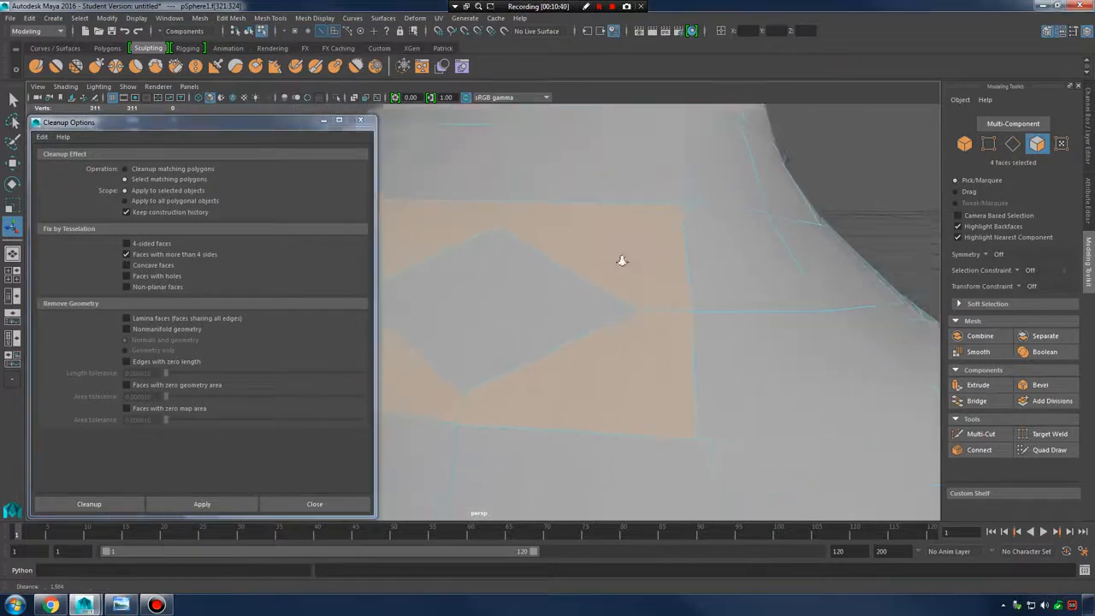
pyautogui.click(362, 121)
pyautogui.keyDown('alt'); pyautogui.moveTo(537, 256); pyautogui.dragTo(435, 313); pyautogui.keyUp('alt')
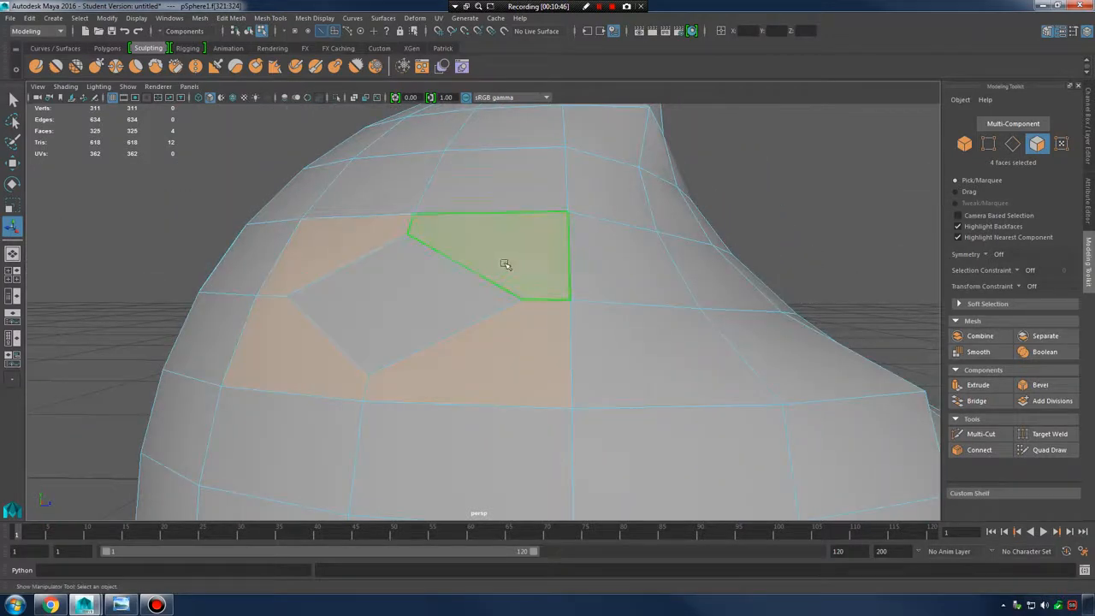
pyautogui.moveTo(503, 248); pyautogui.dragTo(548, 243, button='right')
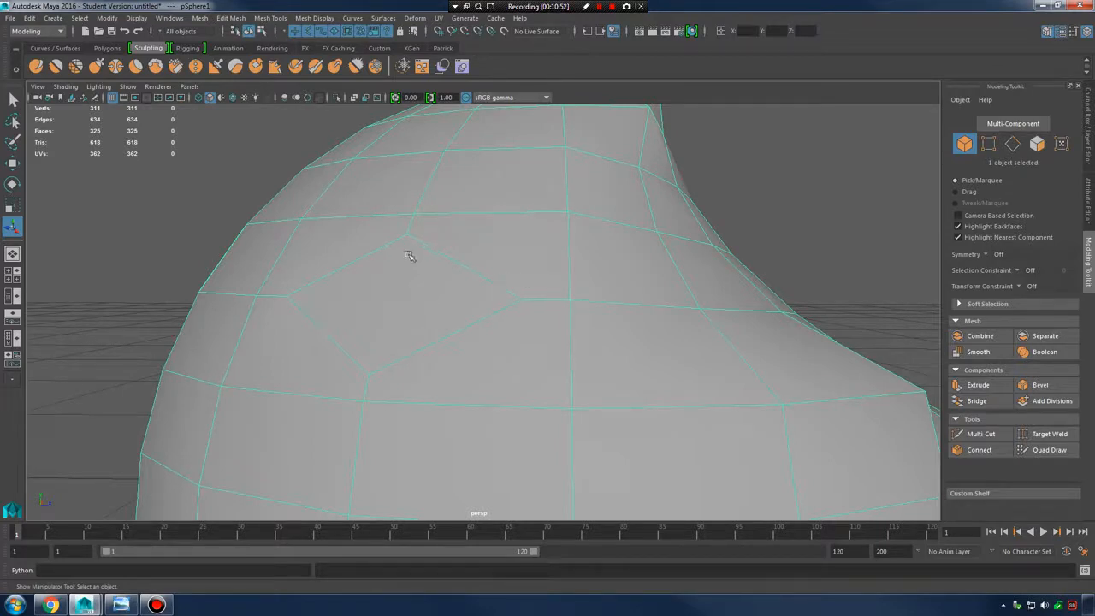
pyautogui.moveTo(408, 256); pyautogui.dragTo(413, 287, button='right')
pyautogui.click(432, 287)
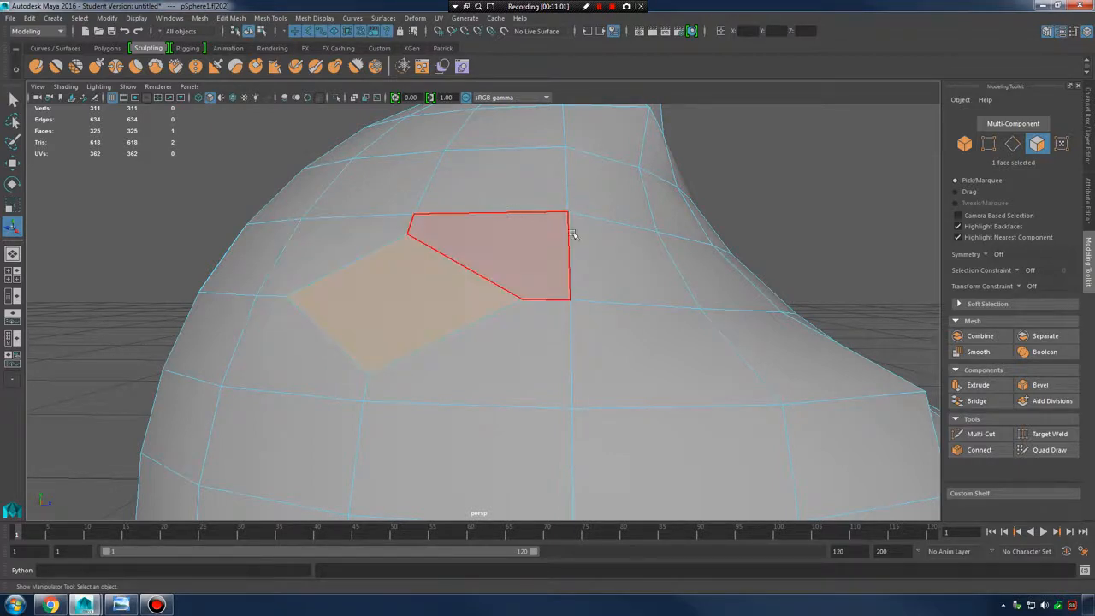
pyautogui.scroll(-4, 573, 251)
pyautogui.keyDown('alt'); pyautogui.moveTo(573, 251); pyautogui.dragTo(513, 260); pyautogui.keyUp('alt')
pyautogui.moveTo(510, 262); pyautogui.dragTo(591, 244, button='right')
pyautogui.click(599, 242)
pyautogui.keyDown('alt'); pyautogui.moveTo(599, 242); pyautogui.dragTo(459, 254); pyautogui.keyUp('alt')
pyautogui.scroll(-4, 505, 276)
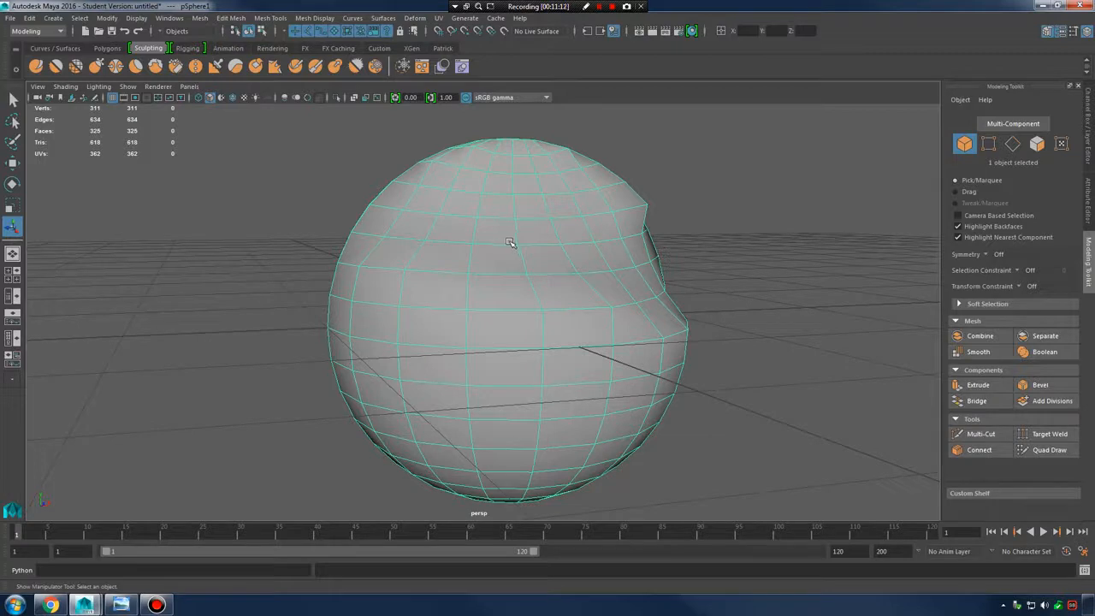
pyautogui.keyDown('alt'); pyautogui.moveTo(541, 230); pyautogui.dragTo(565, 205); pyautogui.keyUp('alt')
pyautogui.moveTo(562, 202); pyautogui.dragTo(606, 185, button='right')
# Delete pSphere1 and bring the 00-claw.jpg hammer reference photo over the viewport
pyautogui.press('Delete')
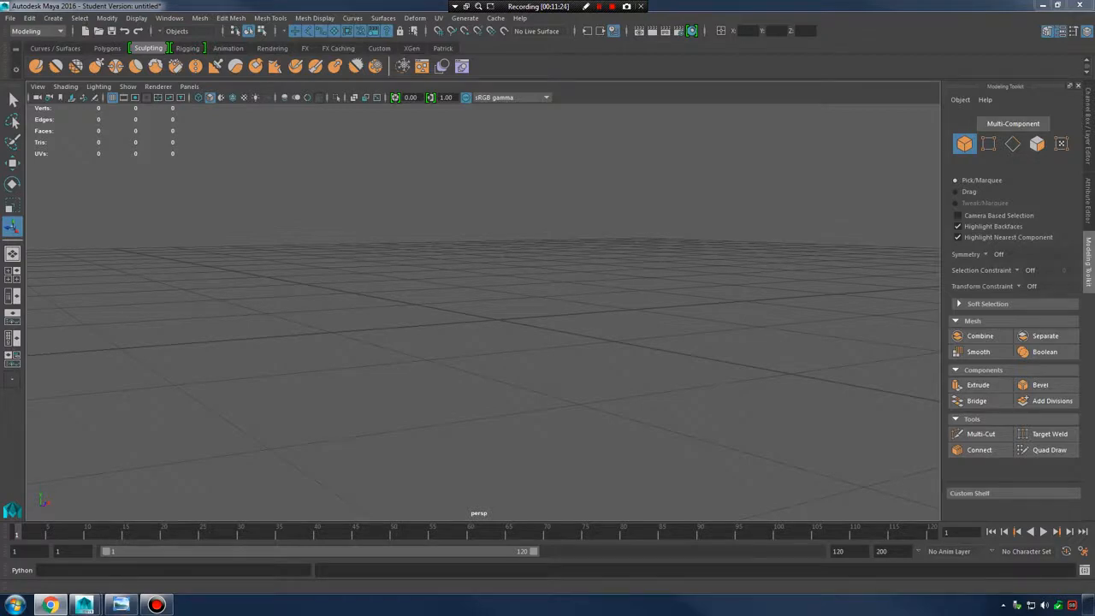
pyautogui.moveTo(1094, 76); pyautogui.dragTo(641, 93)
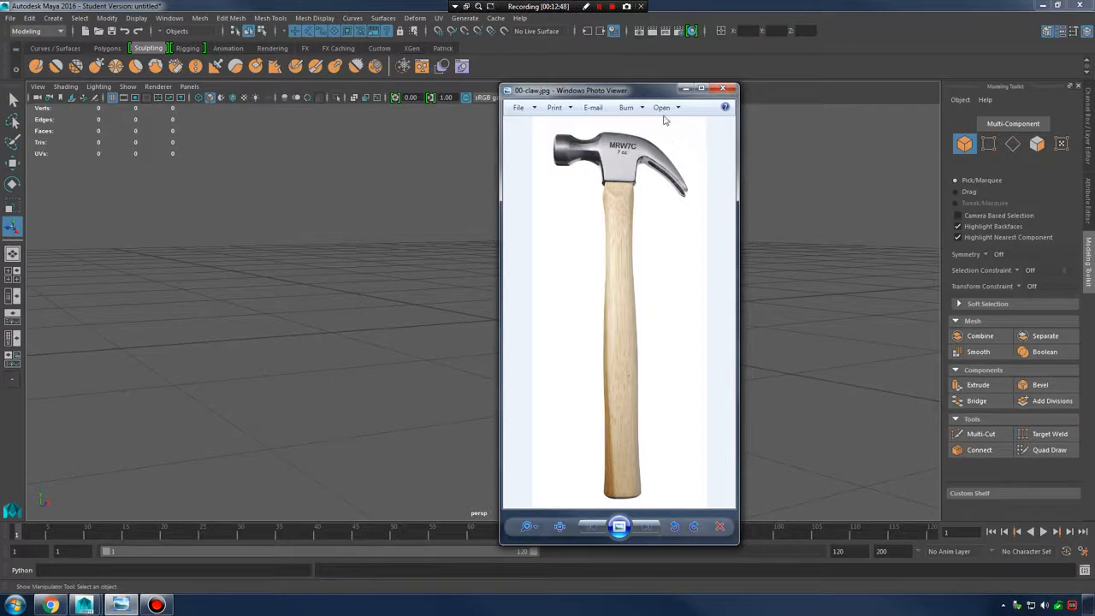
# Minimize the hammer reference photo and show Maya's Create > Polygon Primitives list
pyautogui.click(721, 90)
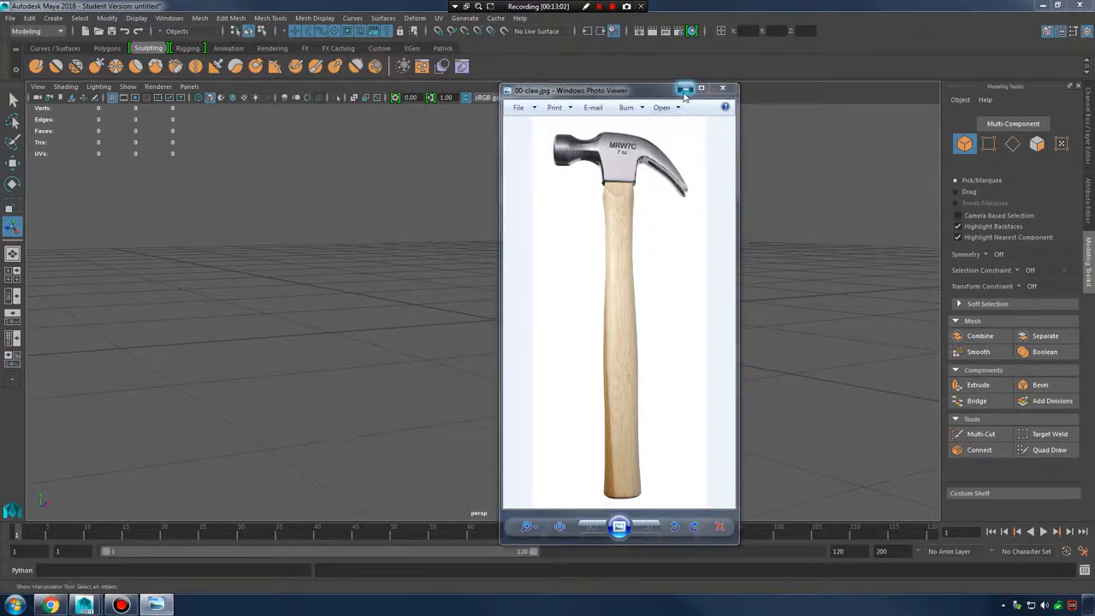
pyautogui.click(722, 89)
pyautogui.click(53, 18)
pyautogui.moveTo(87, 58)
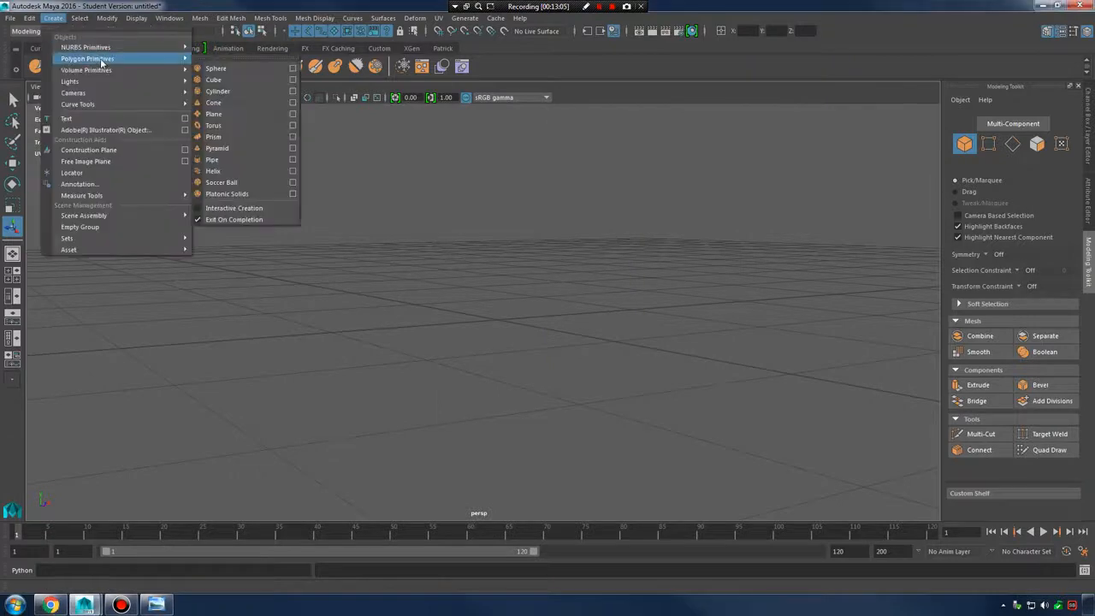
# Create a polygon cylinder of radius 1 and height 2 from the Cylinder option box
pyautogui.click(292, 90)
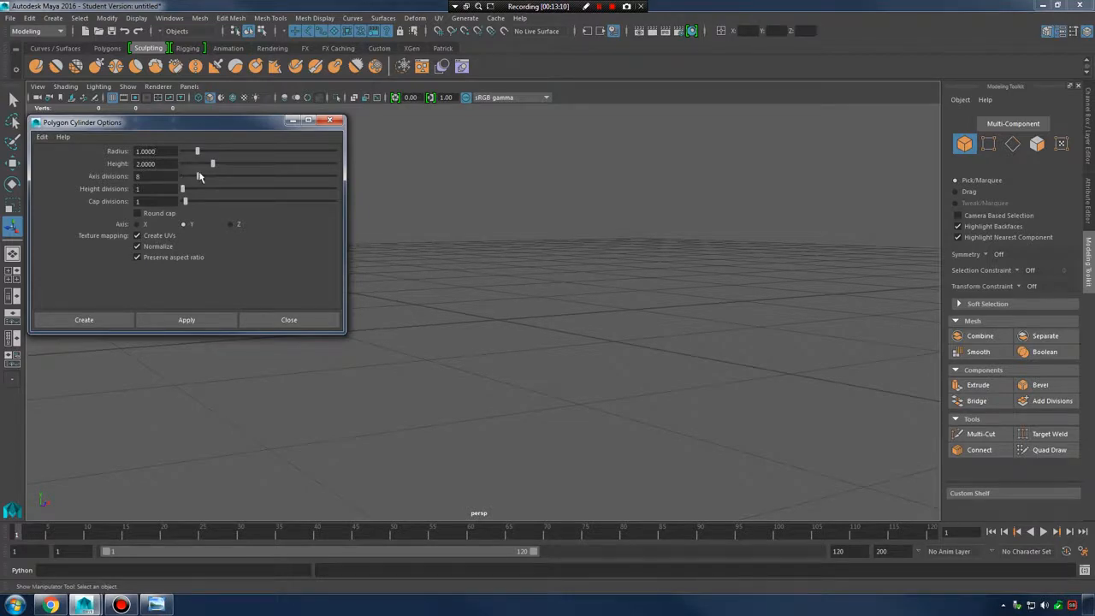
pyautogui.moveTo(198, 176); pyautogui.dragTo(362, 183)
pyautogui.click(187, 319)
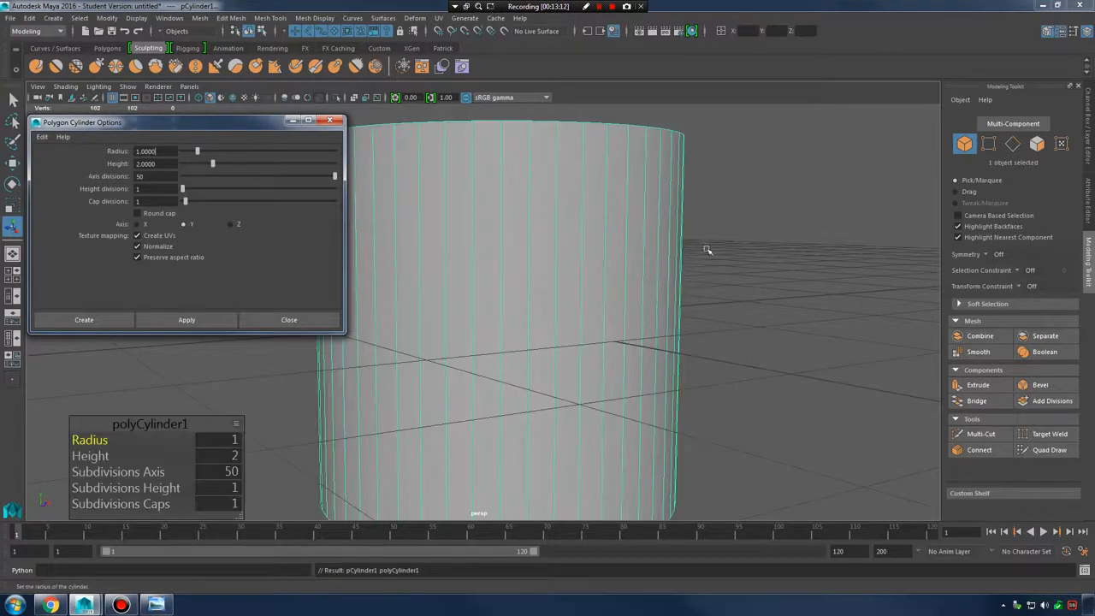
pyautogui.keyDown('alt'); pyautogui.moveTo(707, 250); pyautogui.dragTo(415, 236); pyautogui.keyUp('alt')
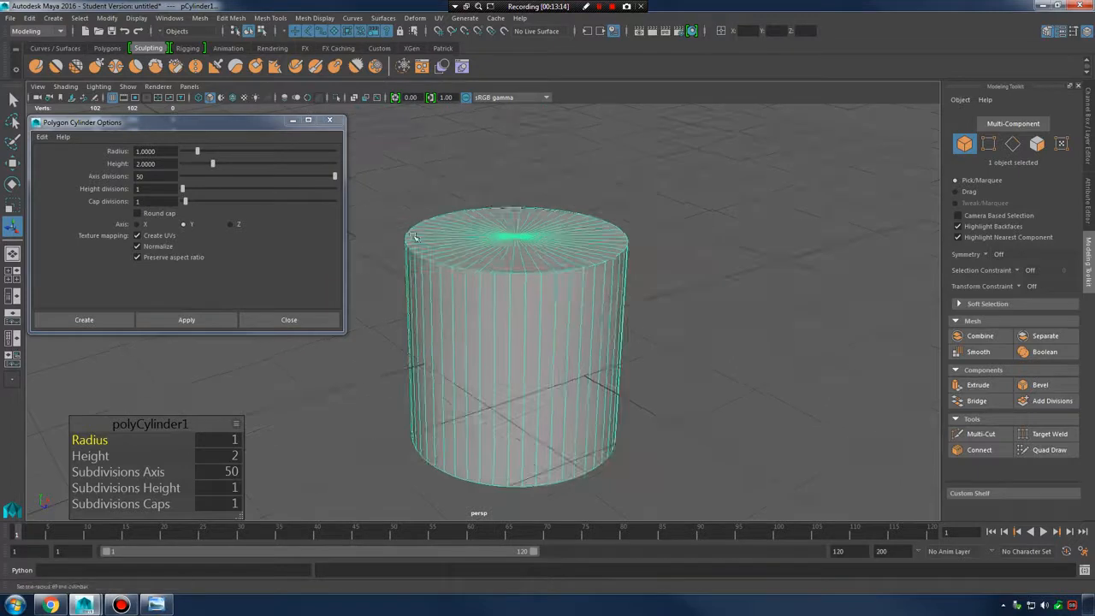
# Reduce the cylinder's Subdivisions Axis from 24 to 8 in the polyCylinder1 editor
pyautogui.click(334, 178)
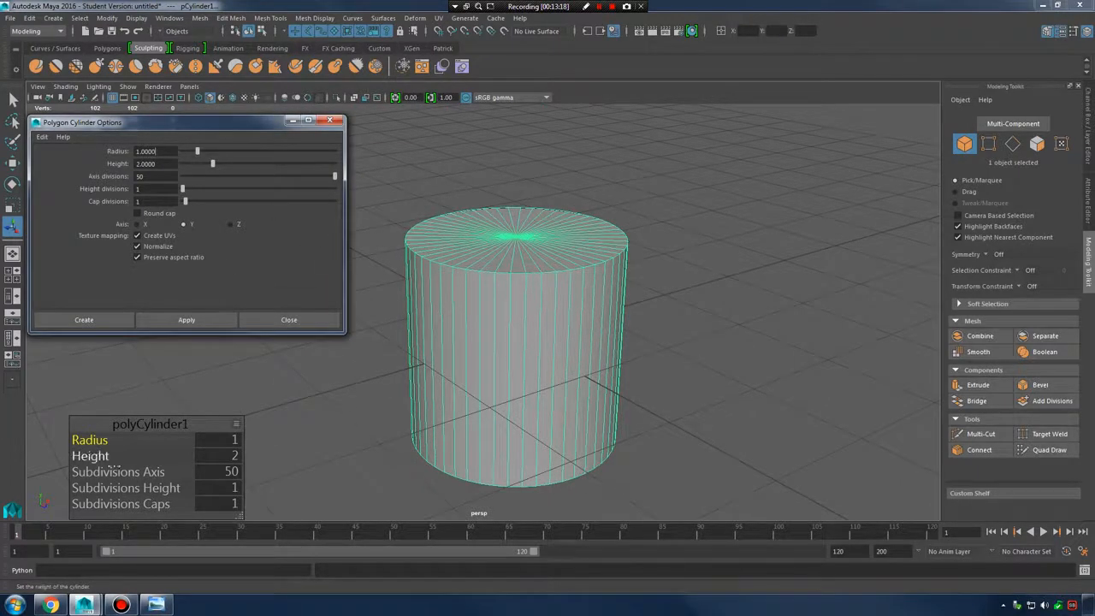
pyautogui.moveTo(130, 473); pyautogui.dragTo(4, 476)
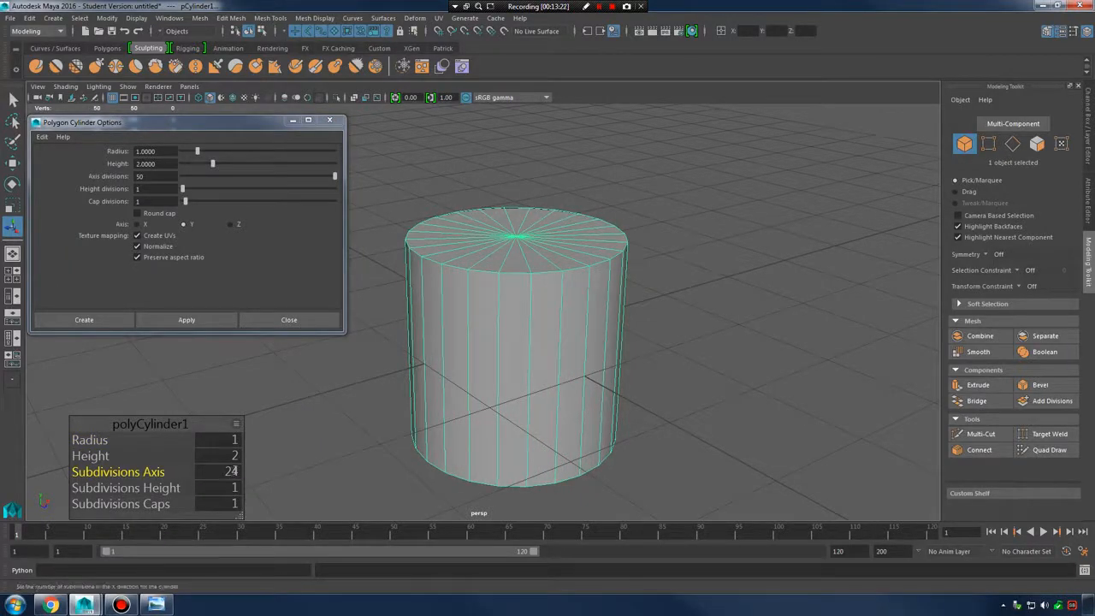
pyautogui.click(216, 473)
pyautogui.moveTo(216, 473); pyautogui.dragTo(182, 469)
pyautogui.write('8')
pyautogui.press('Return')
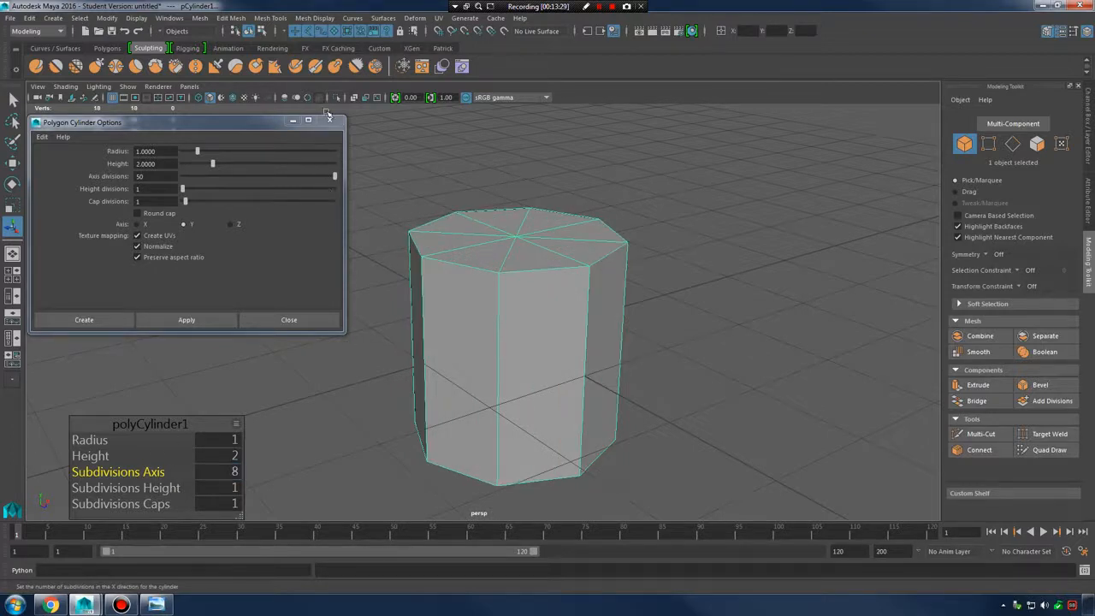
pyautogui.moveTo(572, 294)
pyautogui.keyDown('alt'); pyautogui.mouseDown()
pyautogui.moveTo(550, 302)
pyautogui.moveTo(557, 310)
pyautogui.mouseUp(); pyautogui.keyUp('alt')
# Scale pCylinder1 into a handle column, enlarging it uniformly and adjusting its height
pyautogui.moveTo(552, 275)
pyautogui.mouseDown(button='right')
pyautogui.moveTo(513, 278)
pyautogui.moveTo(505, 300)
pyautogui.moveTo(539, 260)
pyautogui.mouseUp(button='right')
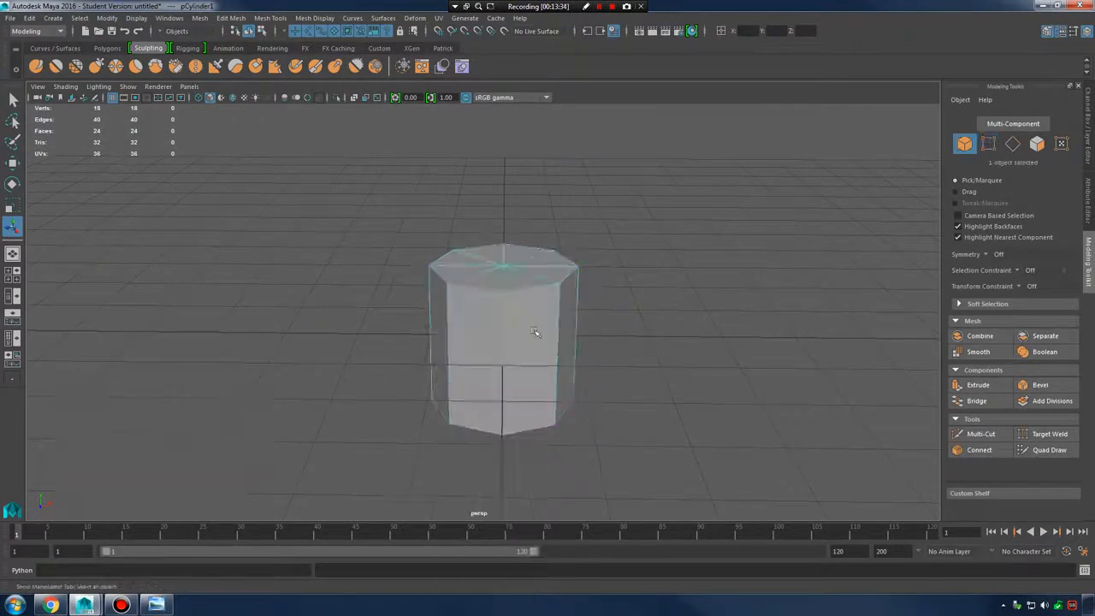
pyautogui.press('r')
pyautogui.keyDown('alt'); pyautogui.moveTo(536, 330); pyautogui.dragTo(445, 335); pyautogui.keyUp('alt')
pyautogui.click(536, 323)
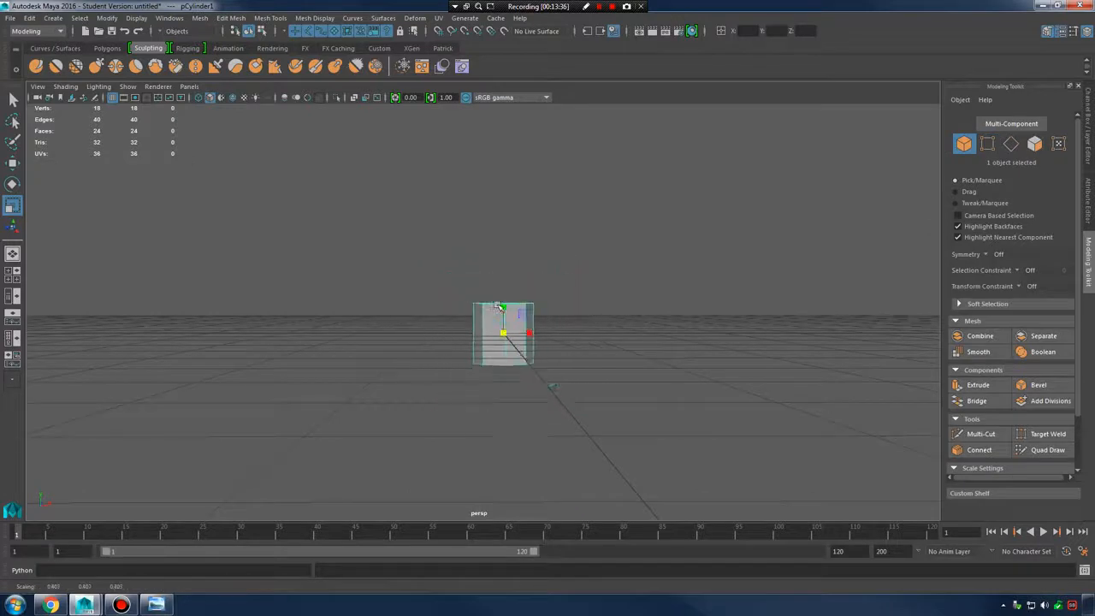
pyautogui.moveTo(501, 306); pyautogui.dragTo(545, 129)
pyautogui.keyDown('alt'); pyautogui.moveTo(546, 129); pyautogui.dragTo(484, 237, button='right'); pyautogui.keyUp('alt')
pyautogui.keyDown('alt'); pyautogui.moveTo(484, 236); pyautogui.dragTo(513, 253); pyautogui.keyUp('alt')
pyautogui.moveTo(499, 301)
pyautogui.mouseDown()
pyautogui.moveTo(508, 325)
pyautogui.moveTo(500, 307)
pyautogui.mouseUp()
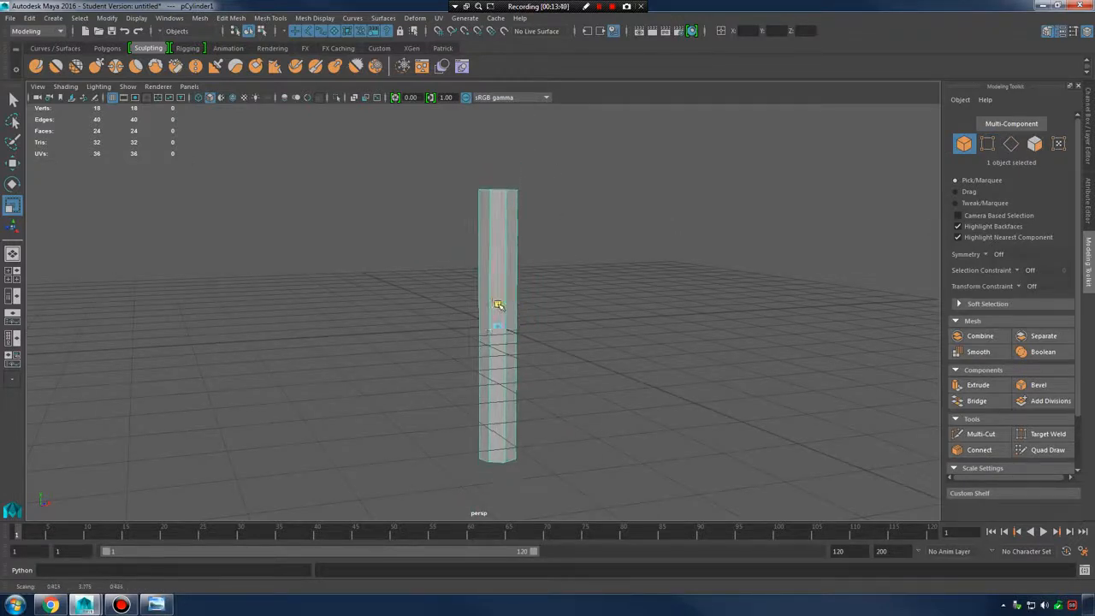
pyautogui.keyDown('alt'); pyautogui.moveTo(583, 305); pyautogui.dragTo(554, 328); pyautogui.keyUp('alt')
pyautogui.moveTo(498, 302); pyautogui.dragTo(534, 288)
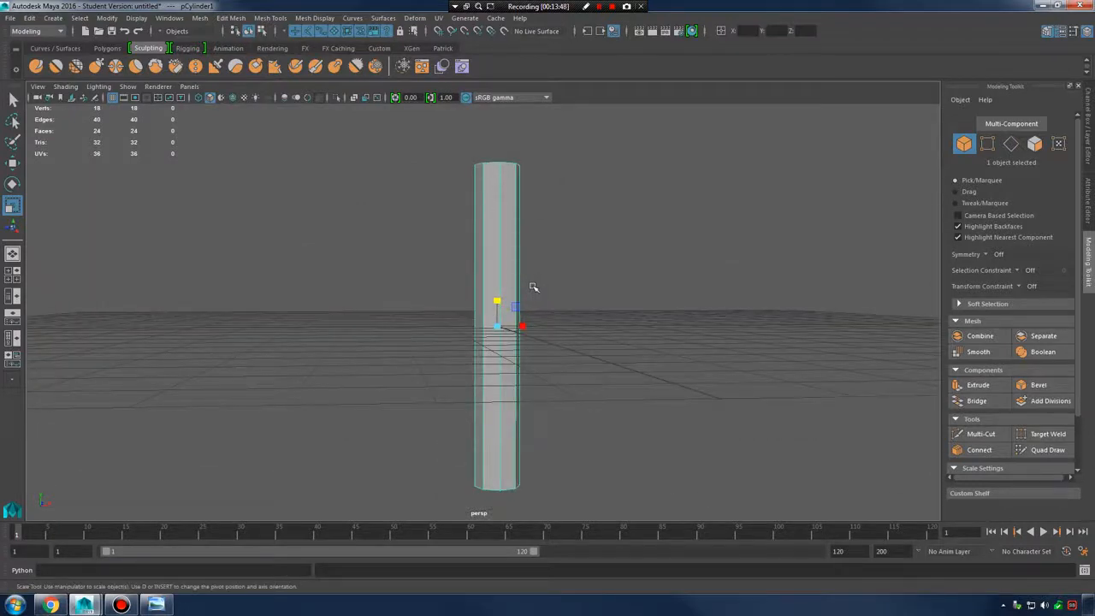
pyautogui.moveTo(511, 285)
pyautogui.keyDown('alt'); pyautogui.mouseDown()
pyautogui.moveTo(591, 311)
pyautogui.moveTo(393, 311)
pyautogui.moveTo(539, 318)
pyautogui.moveTo(503, 320)
pyautogui.moveTo(501, 305)
pyautogui.moveTo(514, 346)
pyautogui.moveTo(542, 339)
pyautogui.moveTo(452, 359)
pyautogui.moveTo(466, 363)
pyautogui.moveTo(527, 373)
pyautogui.moveTo(518, 354)
pyautogui.moveTo(593, 320)
pyautogui.moveTo(537, 329)
pyautogui.moveTo(606, 342)
pyautogui.moveTo(610, 325)
pyautogui.moveTo(604, 348)
pyautogui.moveTo(621, 352)
pyautogui.mouseUp(); pyautogui.keyUp('alt')
# Reopen the 00-claw.jpg claw hammer reference photo
pyautogui.scroll(6, 623, 341)
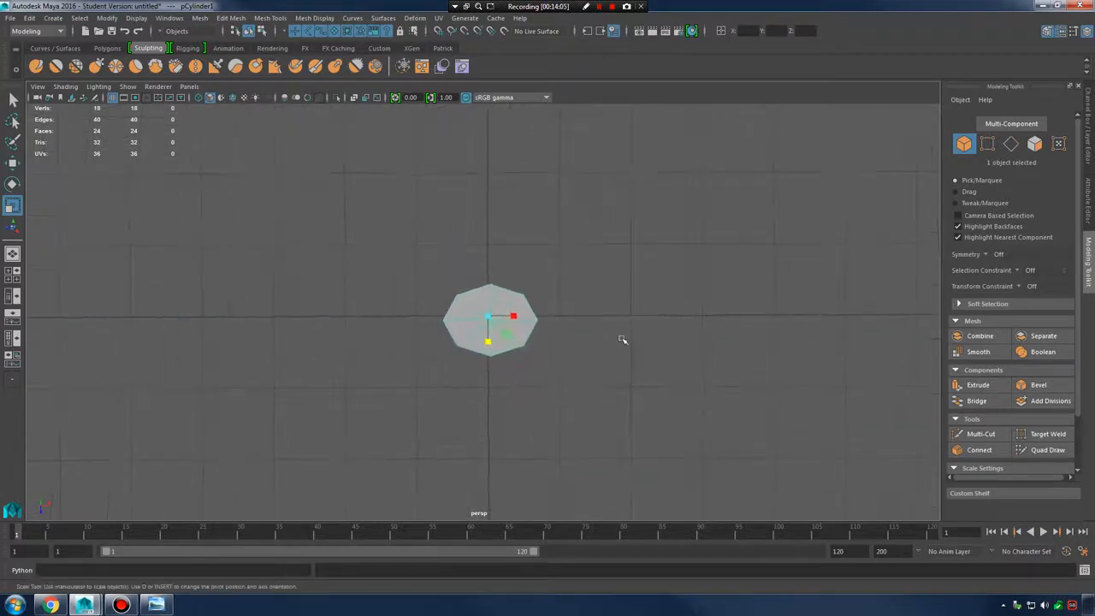
pyautogui.keyDown('alt'); pyautogui.moveTo(736, 347); pyautogui.dragTo(568, 317); pyautogui.keyUp('alt')
pyautogui.click(156, 605)
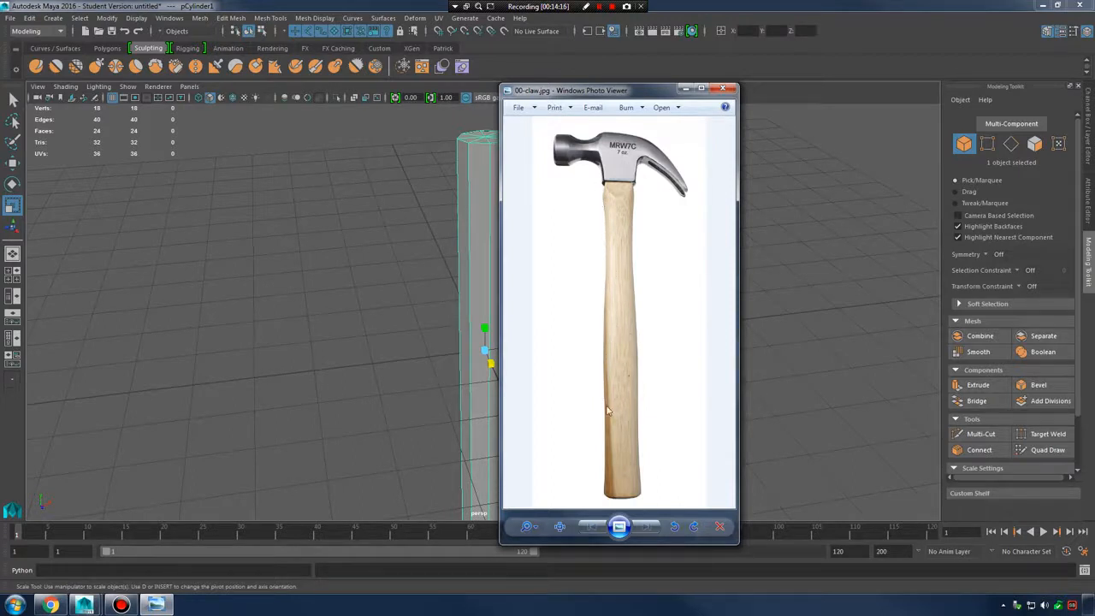
# Insert a first edge loop around the cylinder and scale it inward
pyautogui.click(686, 89)
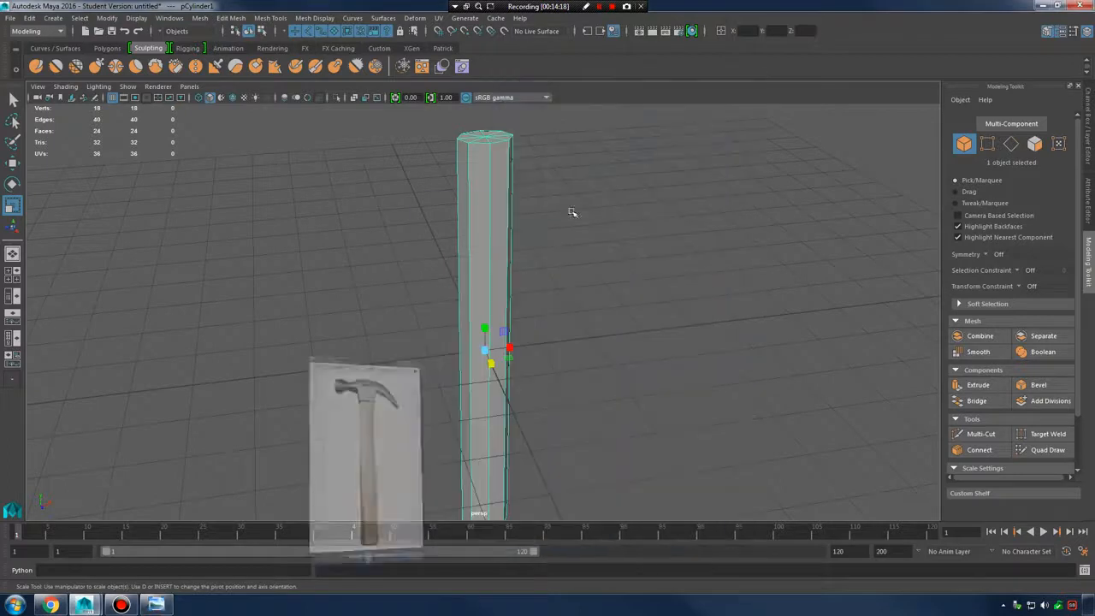
pyautogui.keyDown('alt'); pyautogui.moveTo(508, 245); pyautogui.dragTo(488, 240); pyautogui.keyUp('alt')
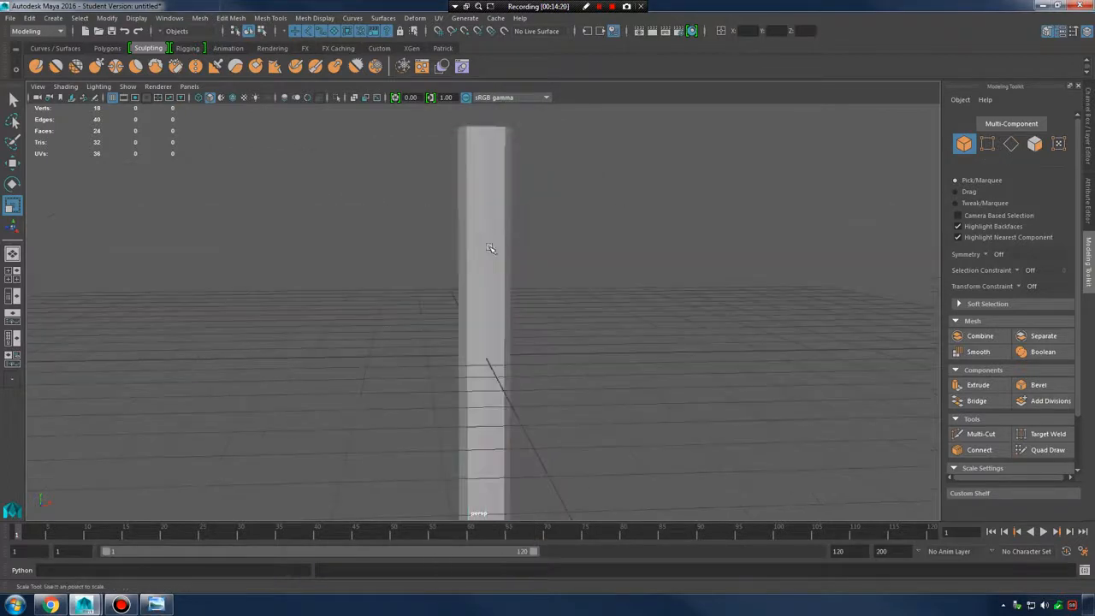
pyautogui.keyDown('shift'); pyautogui.moveTo(490, 241); pyautogui.dragTo(428, 260, button='right'); pyautogui.keyUp('shift')
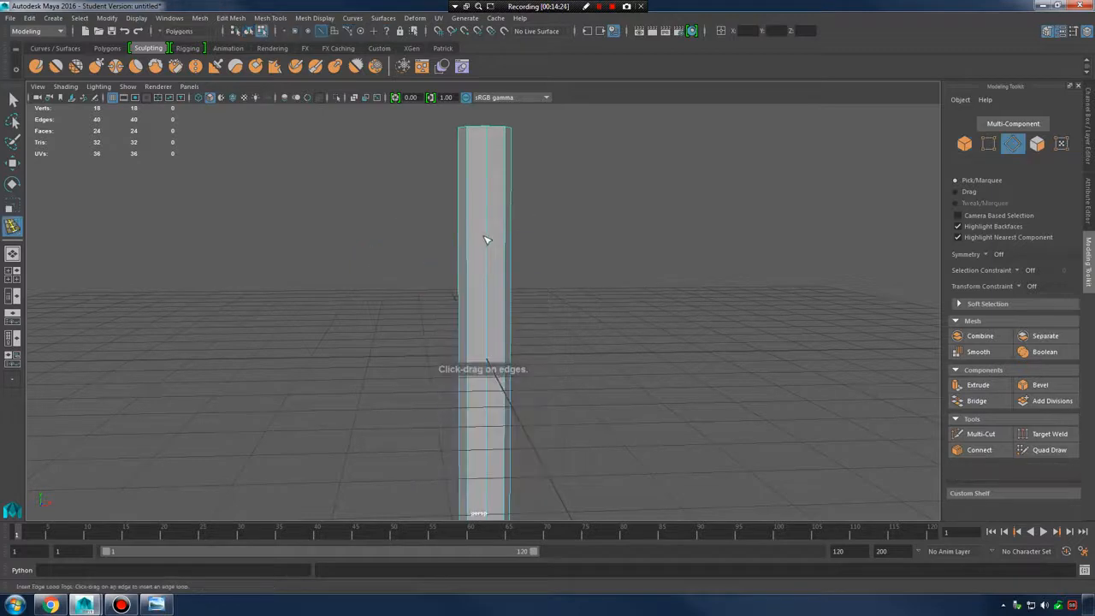
pyautogui.click(488, 233)
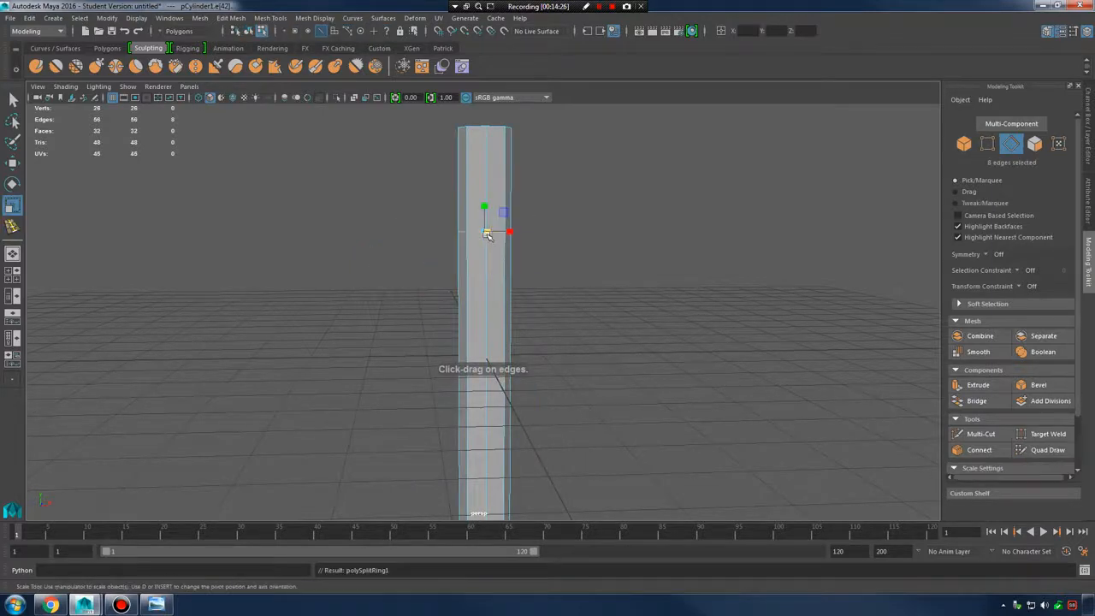
pyautogui.press('r')
pyautogui.moveTo(481, 234); pyautogui.dragTo(477, 235)
pyautogui.keyDown('alt'); pyautogui.moveTo(535, 252); pyautogui.dragTo(506, 274); pyautogui.keyUp('alt')
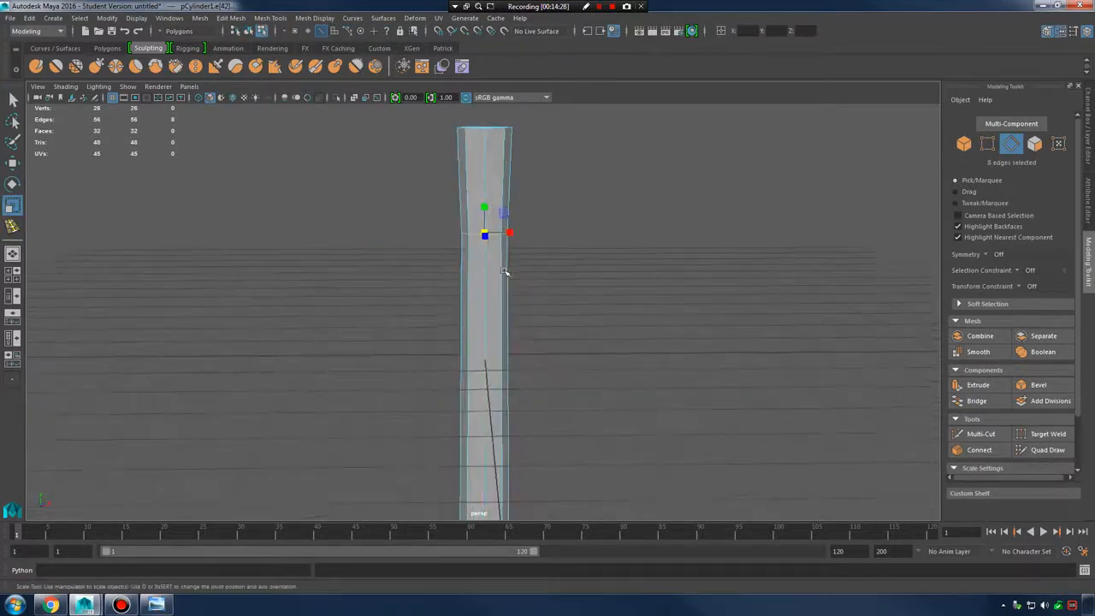
pyautogui.keyDown('alt'); pyautogui.moveTo(508, 343); pyautogui.dragTo(432, 397, button='middle'); pyautogui.keyUp('alt')
# Check the hammer photo, then insert a second edge loop and scale it
pyautogui.click(156, 606)
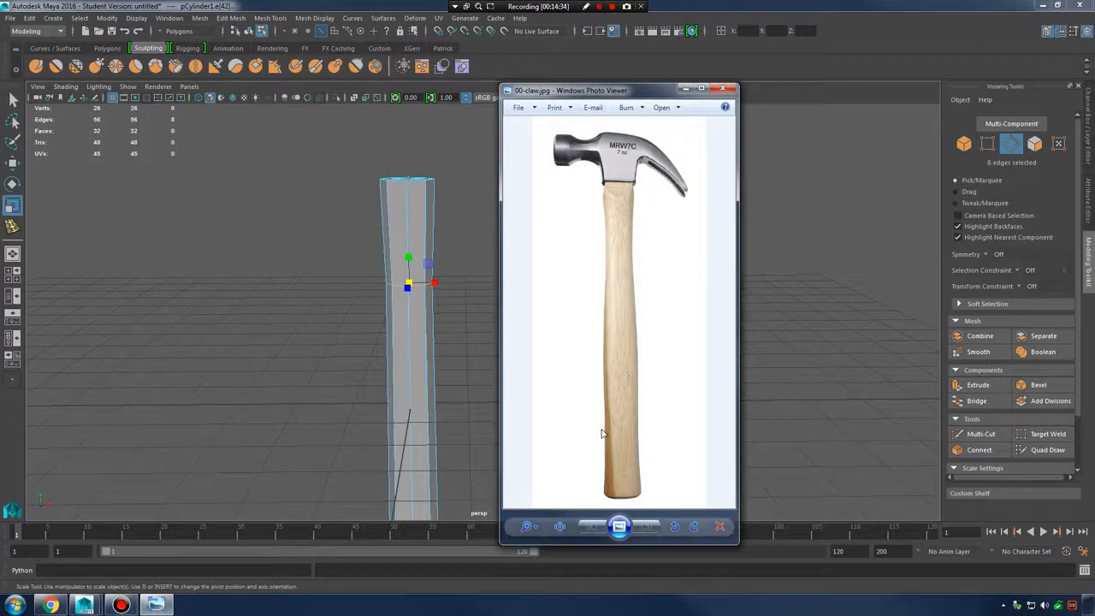
pyautogui.click(684, 89)
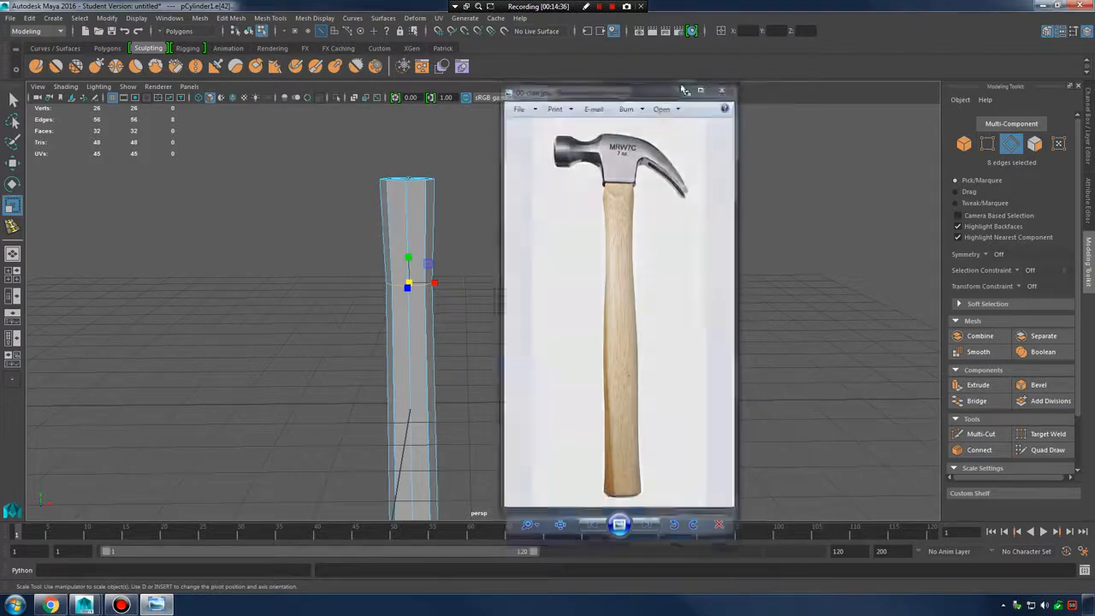
pyautogui.keyDown('alt'); pyautogui.moveTo(490, 335); pyautogui.dragTo(526, 237, button='middle'); pyautogui.keyUp('alt')
pyautogui.press('y')
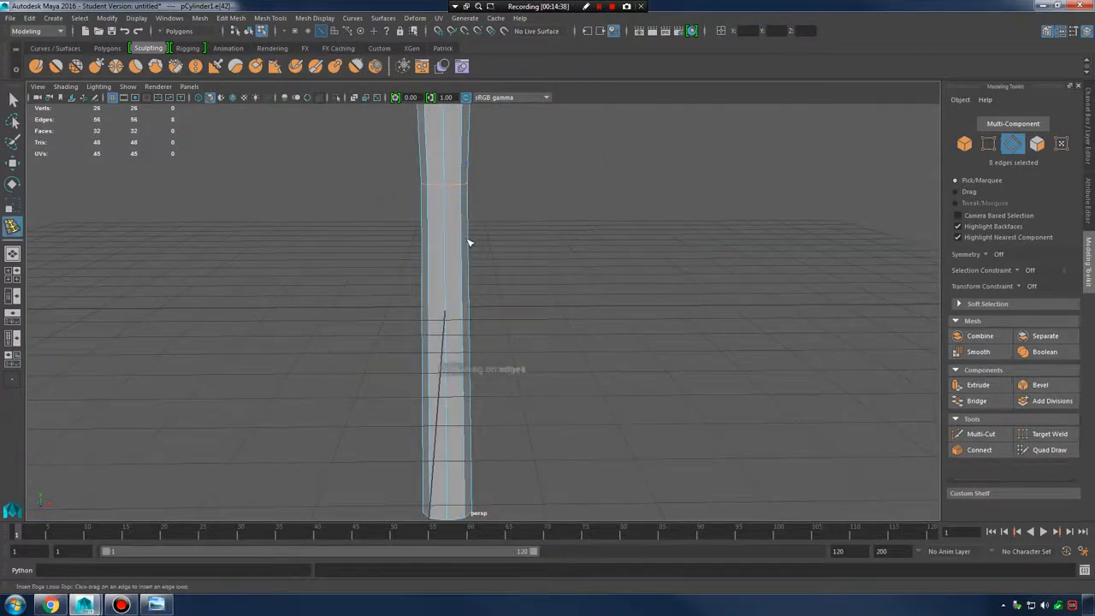
pyautogui.click(466, 252)
pyautogui.press('r')
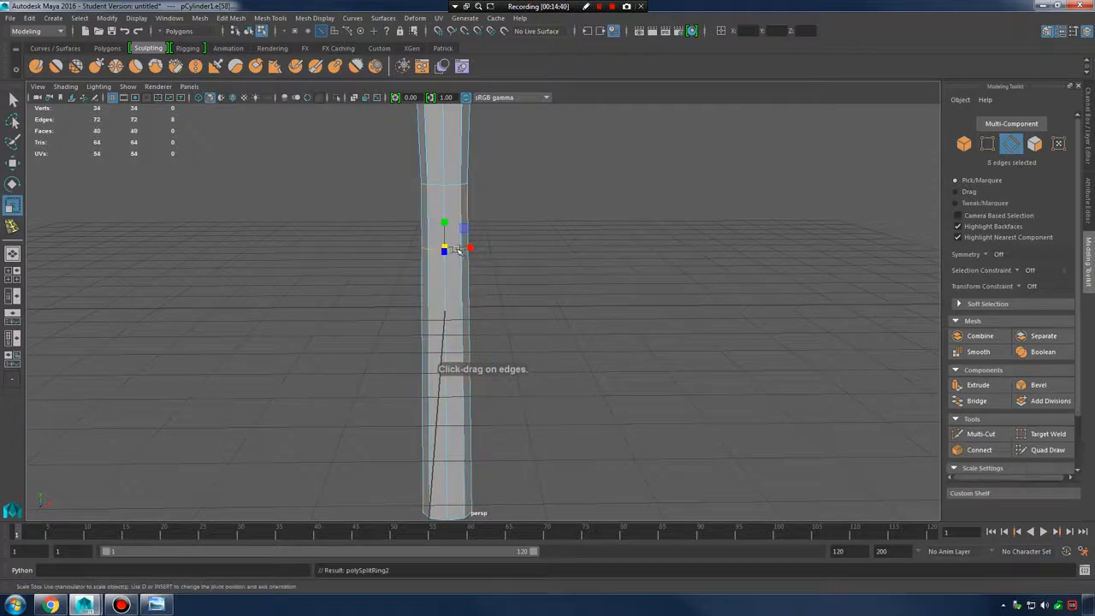
pyautogui.moveTo(451, 246); pyautogui.dragTo(446, 247)
pyautogui.keyDown('alt'); pyautogui.moveTo(517, 264); pyautogui.dragTo(476, 255); pyautogui.keyUp('alt')
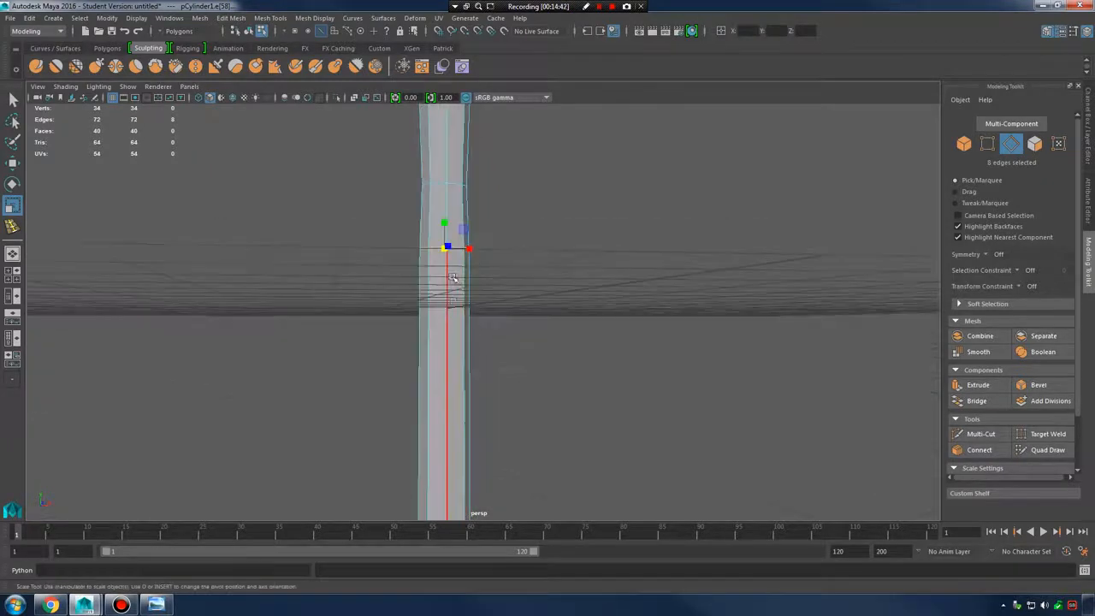
# Insert a third edge loop lower on the cylinder and scale it slightly inward
pyautogui.press('y')
pyautogui.moveTo(451, 351); pyautogui.dragTo(450, 358)
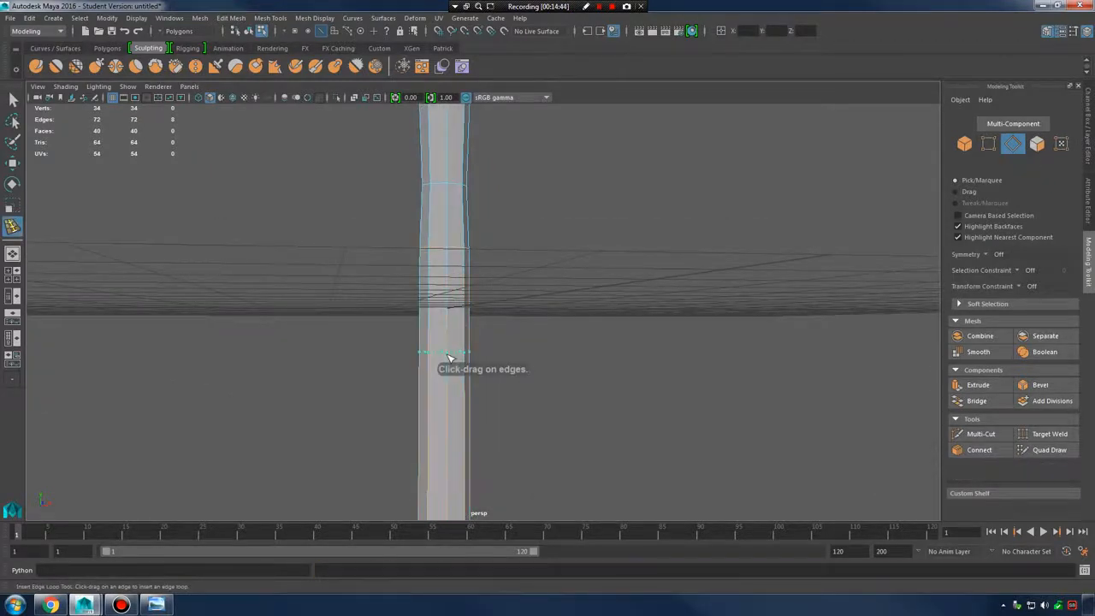
pyautogui.moveTo(451, 410); pyautogui.dragTo(504, 337)
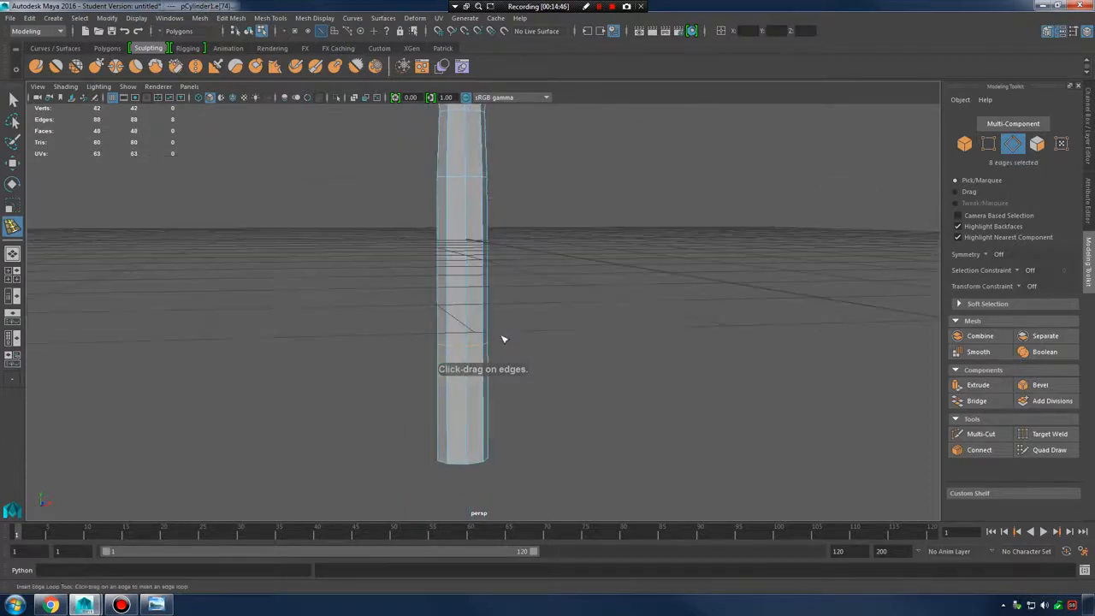
pyautogui.press('r')
pyautogui.press('w')
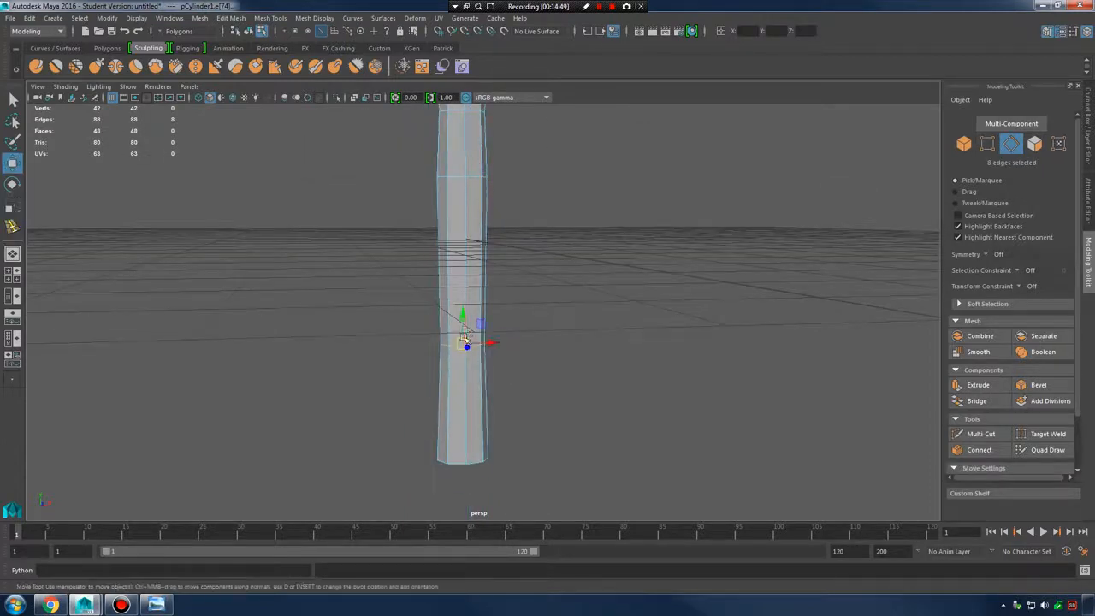
pyautogui.press('r')
pyautogui.moveTo(462, 342); pyautogui.dragTo(453, 344)
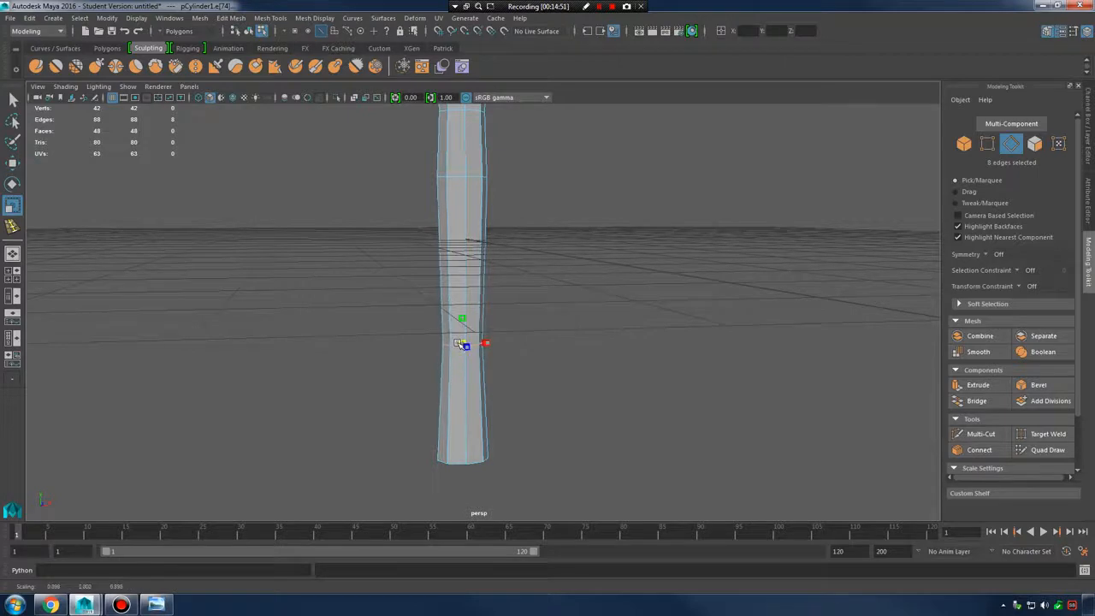
pyautogui.keyDown('alt'); pyautogui.moveTo(504, 240); pyautogui.dragTo(511, 328, button='middle'); pyautogui.keyUp('alt')
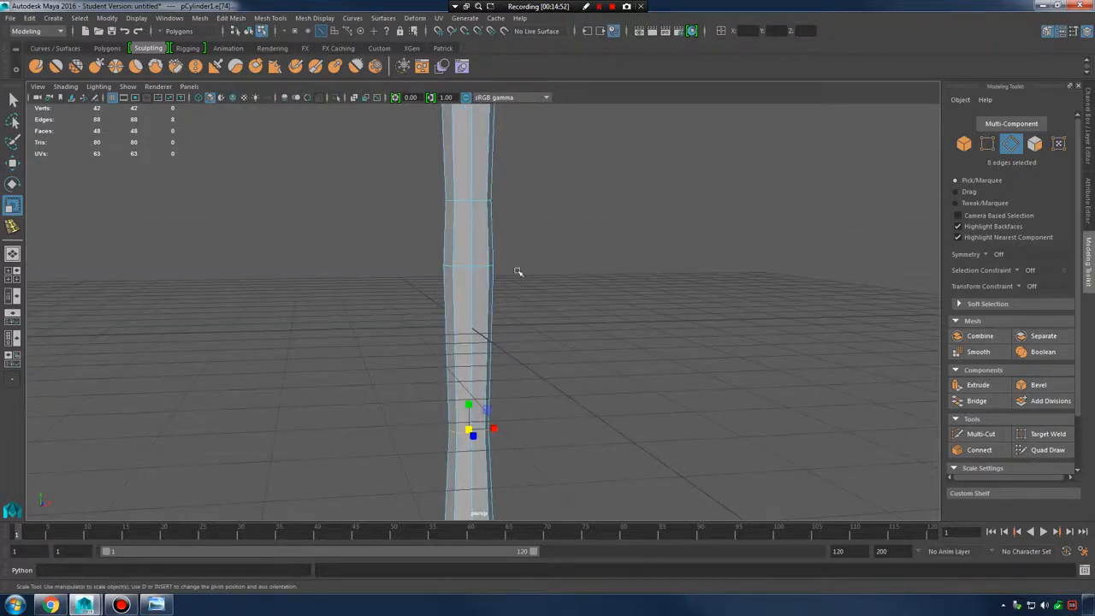
# Return to Object Mode and show the tapered handle in smooth preview (3)
pyautogui.moveTo(450, 225); pyautogui.dragTo(509, 209, button='right')
pyautogui.keyDown('alt'); pyautogui.moveTo(587, 212); pyautogui.dragTo(611, 306, button='middle'); pyautogui.keyUp('alt')
pyautogui.press('3')
pyautogui.click(652, 351)
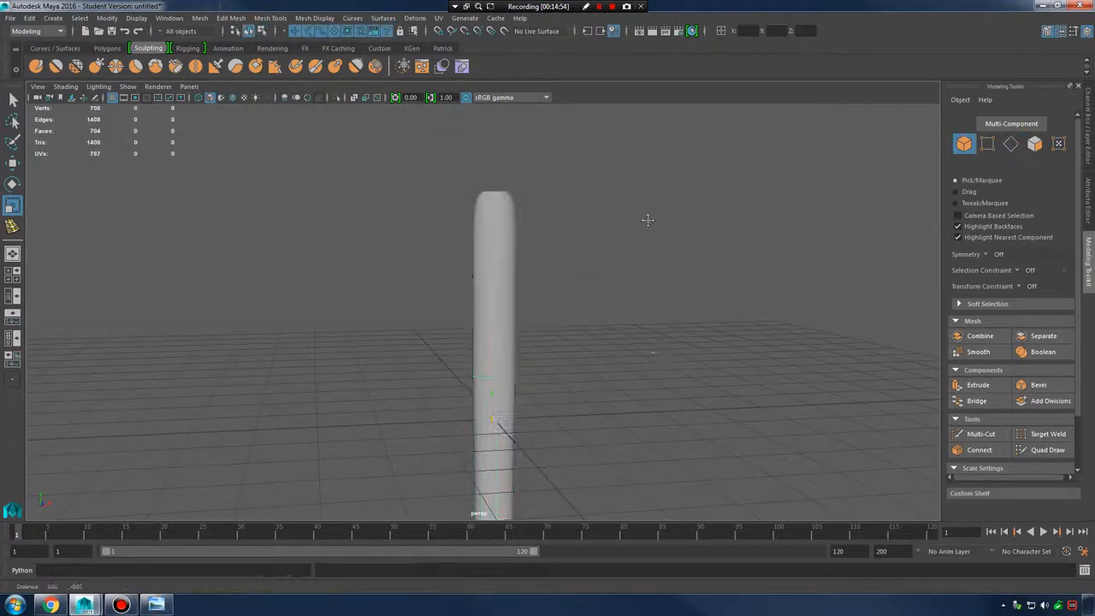
# Select the cylinder and turn off smooth preview with 1
pyautogui.keyDown('alt'); pyautogui.moveTo(647, 219); pyautogui.dragTo(574, 303); pyautogui.keyUp('alt')
pyautogui.click(484, 274)
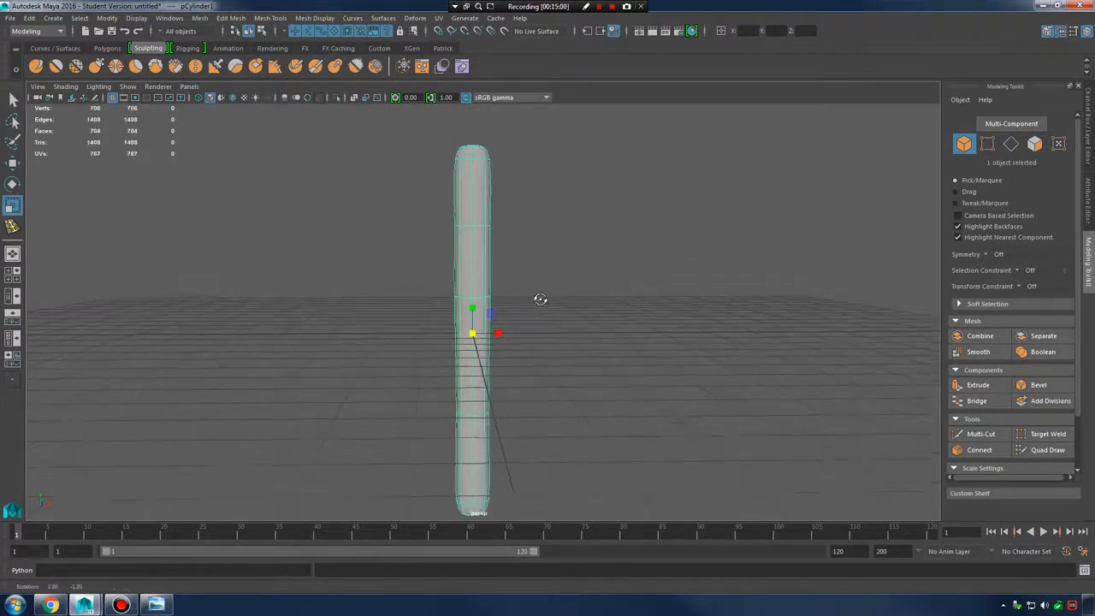
pyautogui.click(590, 257)
pyautogui.keyDown('alt'); pyautogui.moveTo(589, 256); pyautogui.dragTo(471, 231); pyautogui.keyUp('alt')
pyautogui.click(471, 231)
pyautogui.keyDown('alt'); pyautogui.moveTo(500, 259); pyautogui.dragTo(528, 316, button='middle'); pyautogui.keyUp('alt')
pyautogui.scroll(1, 528, 313)
pyautogui.press('1')
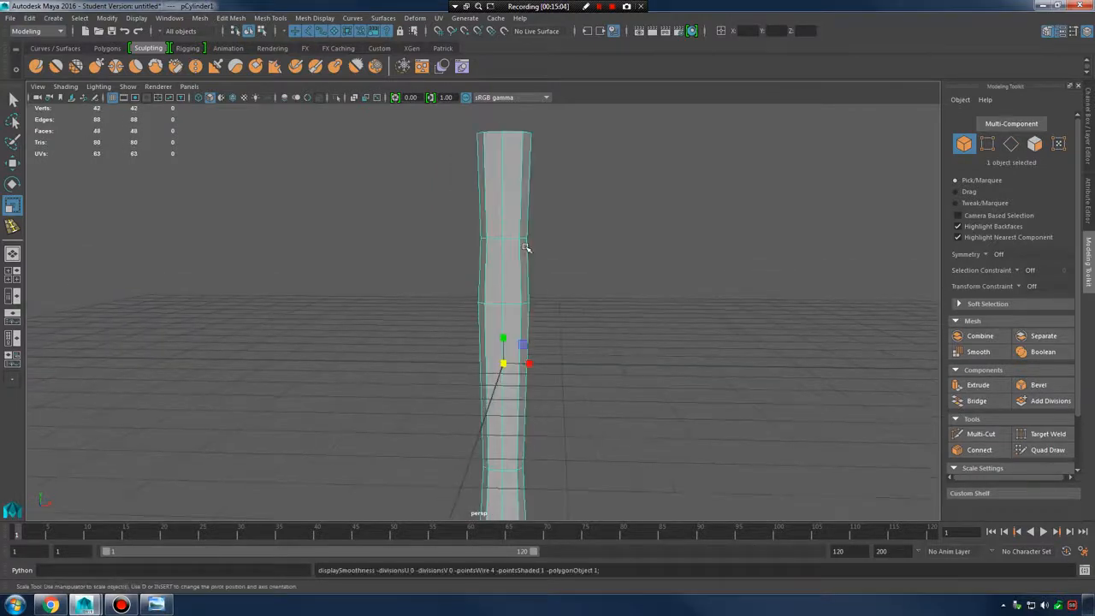
# Select the handle's 8-vertex rings and move them upward
pyautogui.moveTo(508, 237); pyautogui.dragTo(487, 240, button='right')
pyautogui.moveTo(447, 228); pyautogui.dragTo(552, 266)
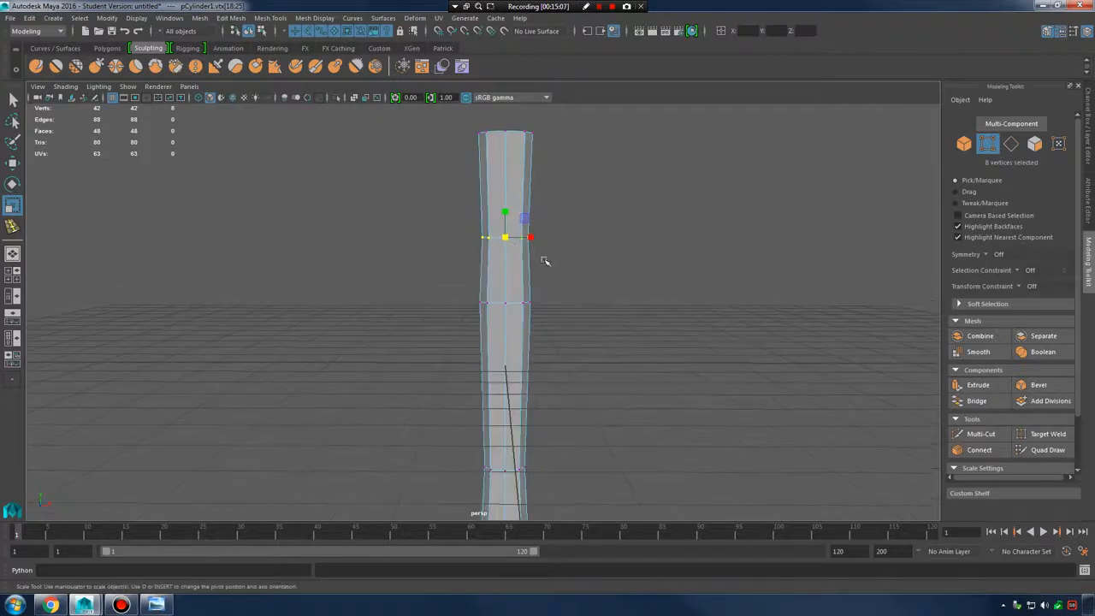
pyautogui.rightClick(509, 248)
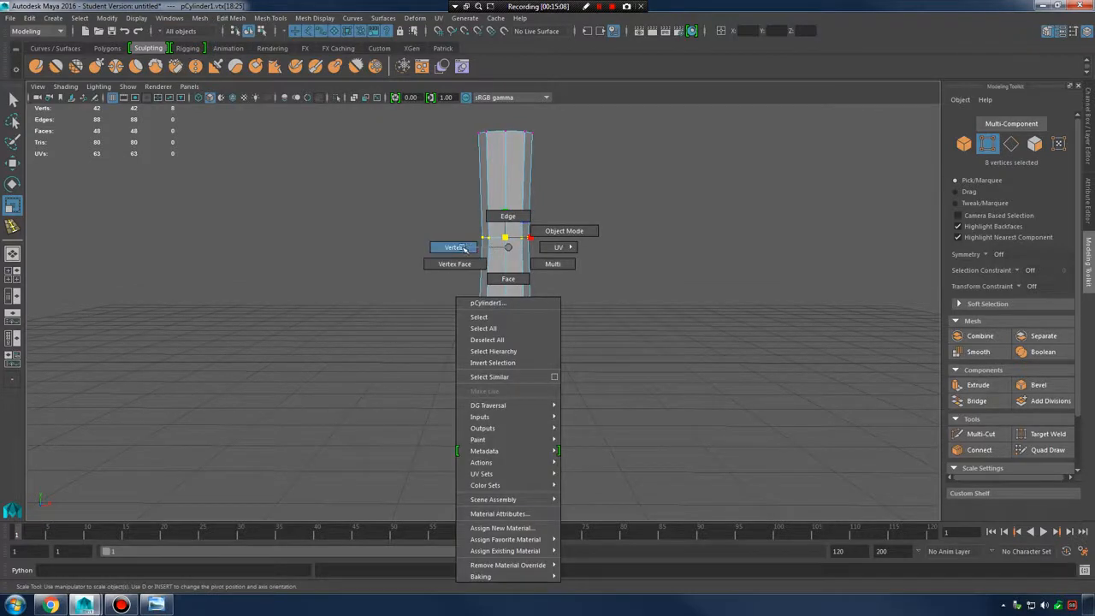
pyautogui.moveTo(463, 247); pyautogui.dragTo(456, 247, button='right')
pyautogui.moveTo(433, 210); pyautogui.dragTo(575, 270)
pyautogui.press('w')
pyautogui.moveTo(505, 204); pyautogui.dragTo(503, 184)
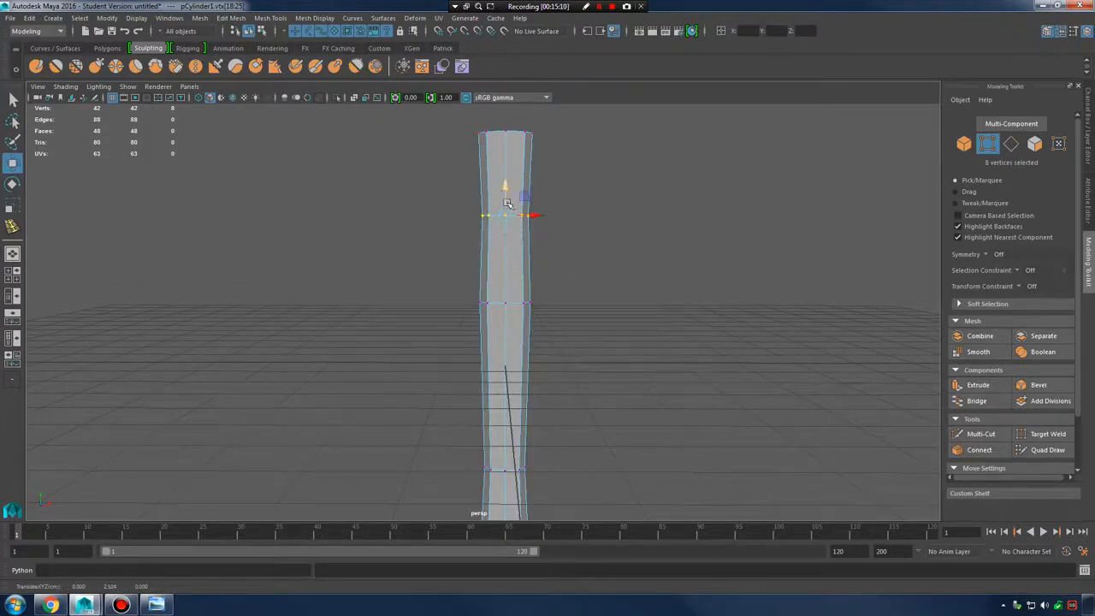
pyautogui.moveTo(448, 265); pyautogui.dragTo(557, 337)
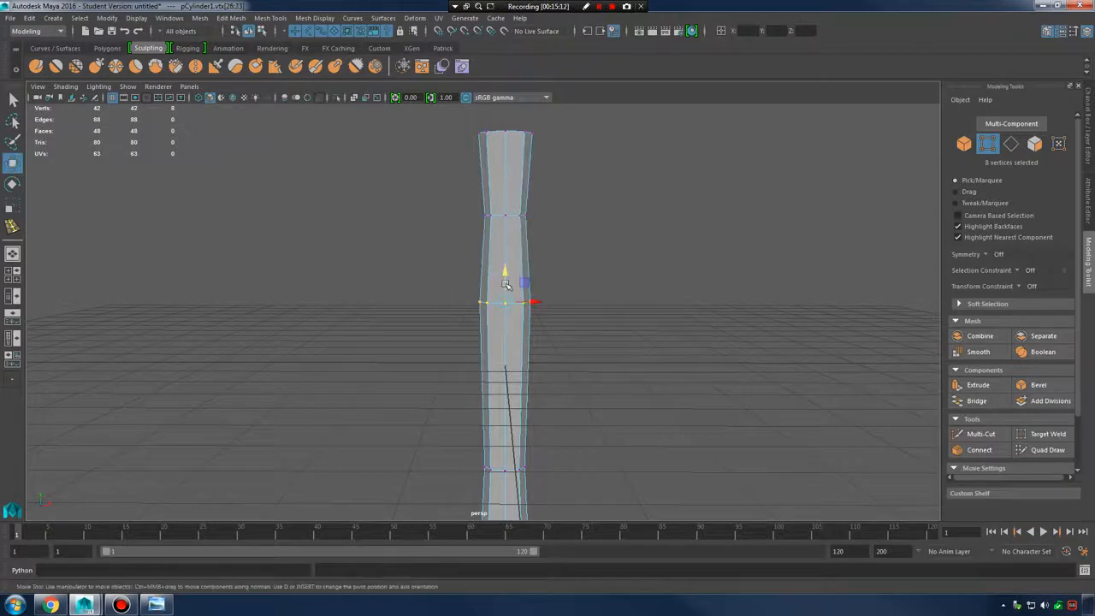
pyautogui.moveTo(505, 284); pyautogui.dragTo(505, 260)
pyautogui.keyDown('alt'); pyautogui.moveTo(513, 352); pyautogui.dragTo(517, 298, button='middle'); pyautogui.keyUp('alt')
pyautogui.moveTo(508, 287); pyautogui.dragTo(503, 310, button='right')
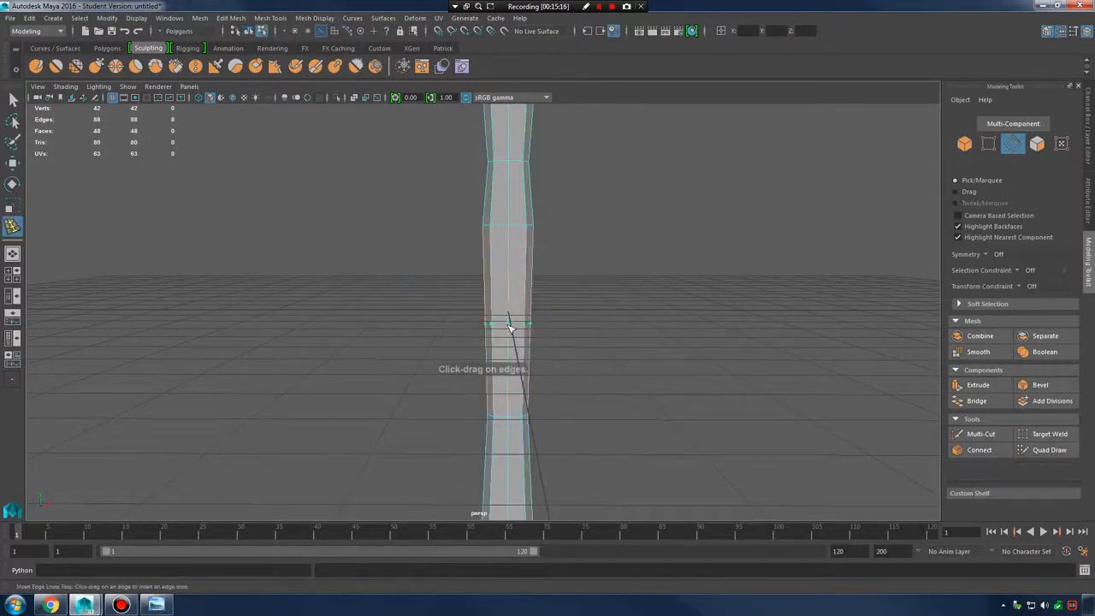
# Insert another edge loop, nudge its 8 vertices into place, and preview smoothed
pyautogui.click(509, 325)
pyautogui.press('w')
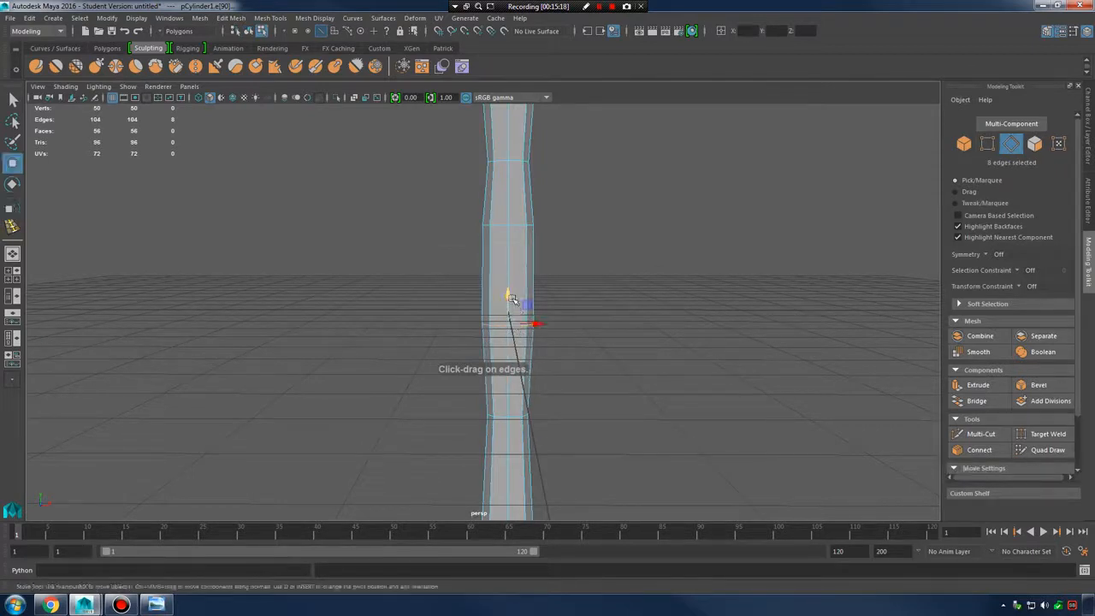
pyautogui.moveTo(512, 298); pyautogui.dragTo(511, 313)
pyautogui.keyDown('alt'); pyautogui.moveTo(511, 313); pyautogui.dragTo(503, 251, button='middle'); pyautogui.keyUp('alt')
pyautogui.moveTo(501, 353); pyautogui.dragTo(443, 278, button='right')
pyautogui.moveTo(416, 318); pyautogui.dragTo(624, 397)
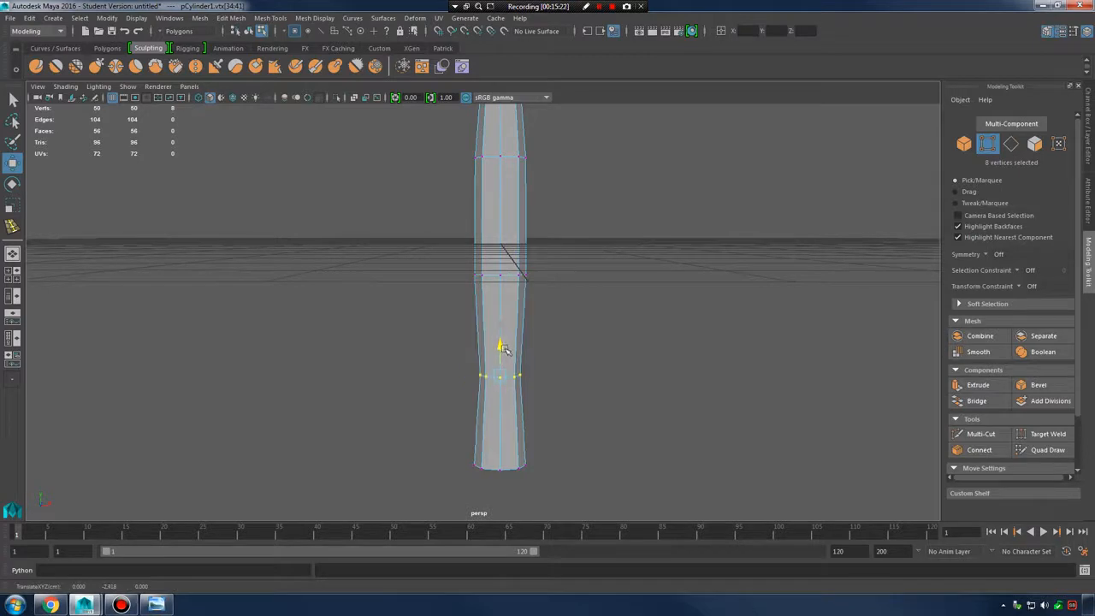
pyautogui.moveTo(504, 349); pyautogui.dragTo(501, 330)
pyautogui.keyDown('alt'); pyautogui.moveTo(501, 329); pyautogui.dragTo(535, 369); pyautogui.keyUp('alt')
pyautogui.keyDown('alt'); pyautogui.moveTo(535, 370); pyautogui.dragTo(532, 462, button='middle'); pyautogui.keyUp('alt')
pyautogui.press('3')
pyautogui.keyDown('alt'); pyautogui.moveTo(525, 415); pyautogui.dragTo(527, 316, button='middle'); pyautogui.keyUp('alt')
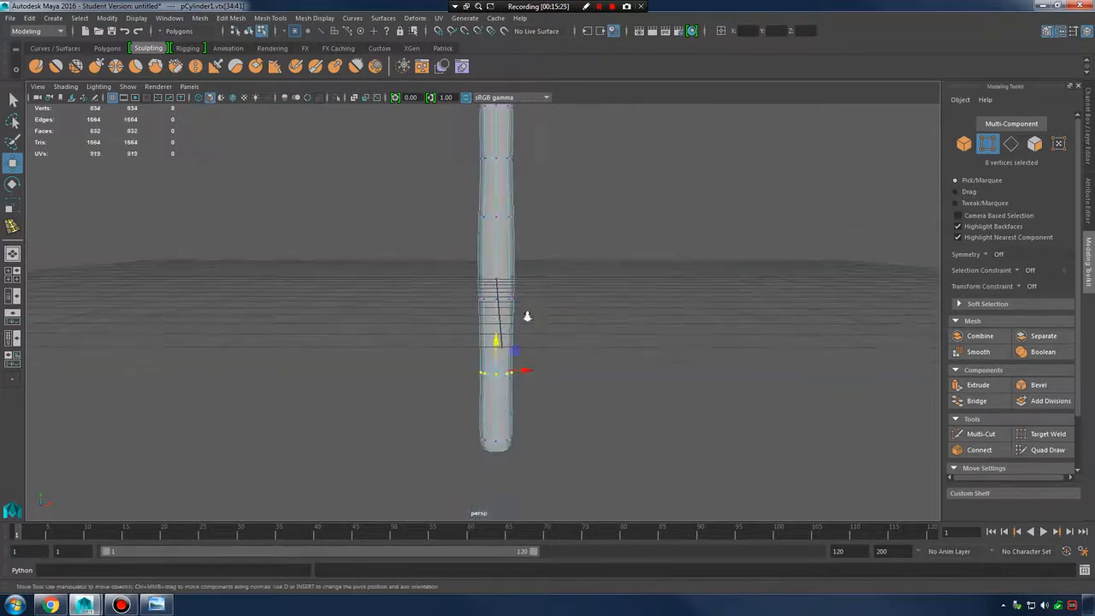
# Scale the bottom vertex ring outward to flare the handle's base
pyautogui.scroll(2, 527, 316)
pyautogui.click(519, 487)
pyautogui.press('1')
pyautogui.keyDown('alt'); pyautogui.moveTo(528, 459); pyautogui.dragTo(520, 385, button='middle'); pyautogui.keyUp('alt')
pyautogui.moveTo(432, 392); pyautogui.dragTo(537, 451)
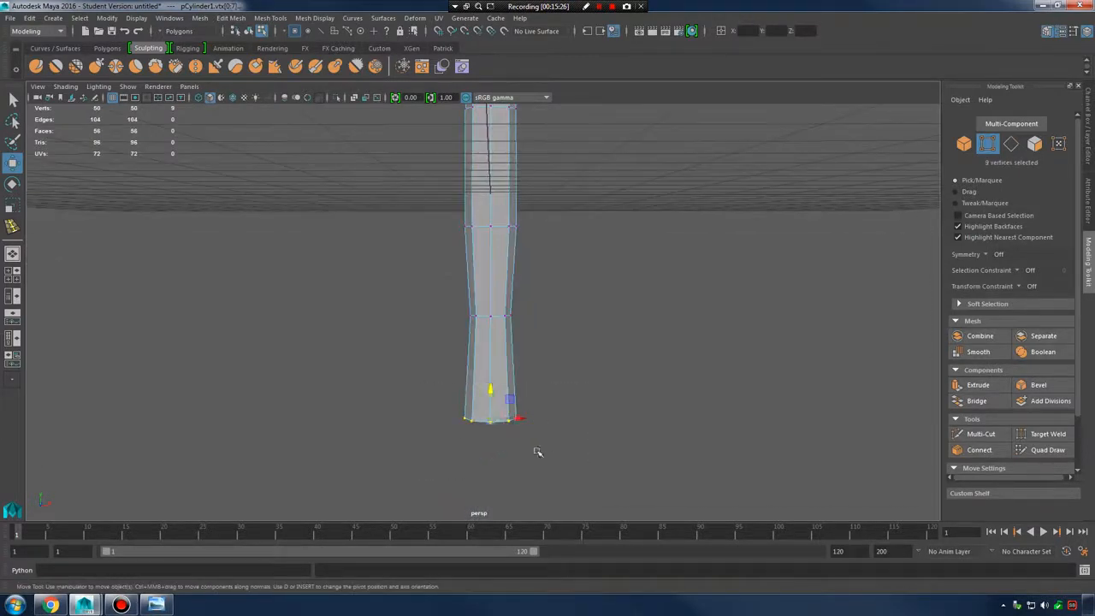
pyautogui.press('r')
pyautogui.moveTo(493, 419); pyautogui.dragTo(495, 419)
# Insert an edge loop just above the base and scale it slightly wider
pyautogui.press('F8')
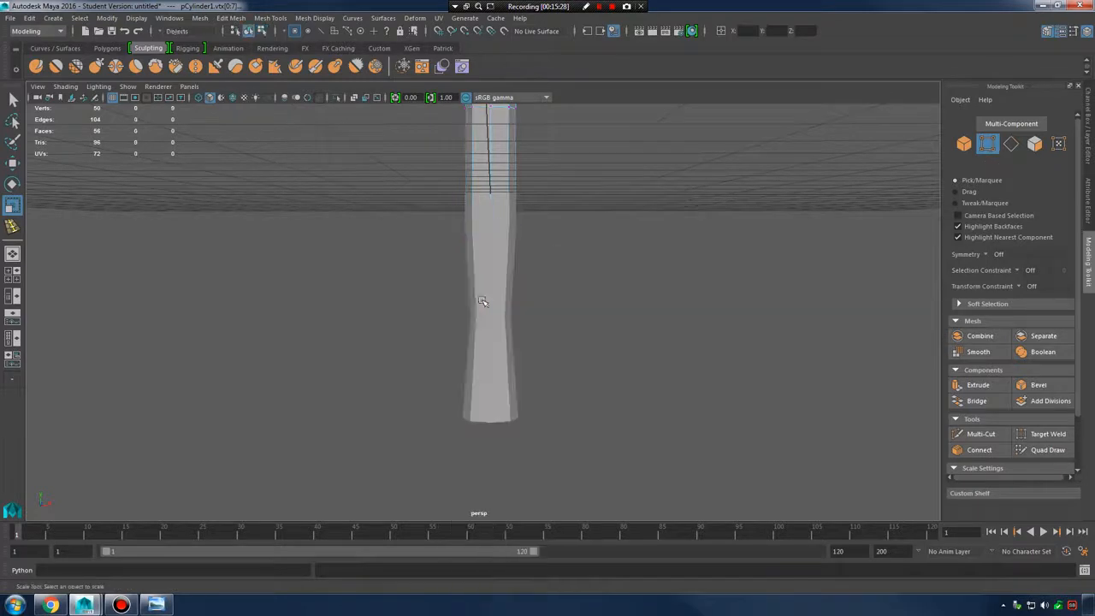
pyautogui.keyDown('shift'); pyautogui.moveTo(484, 355); pyautogui.dragTo(453, 377, button='right'); pyautogui.keyUp('shift')
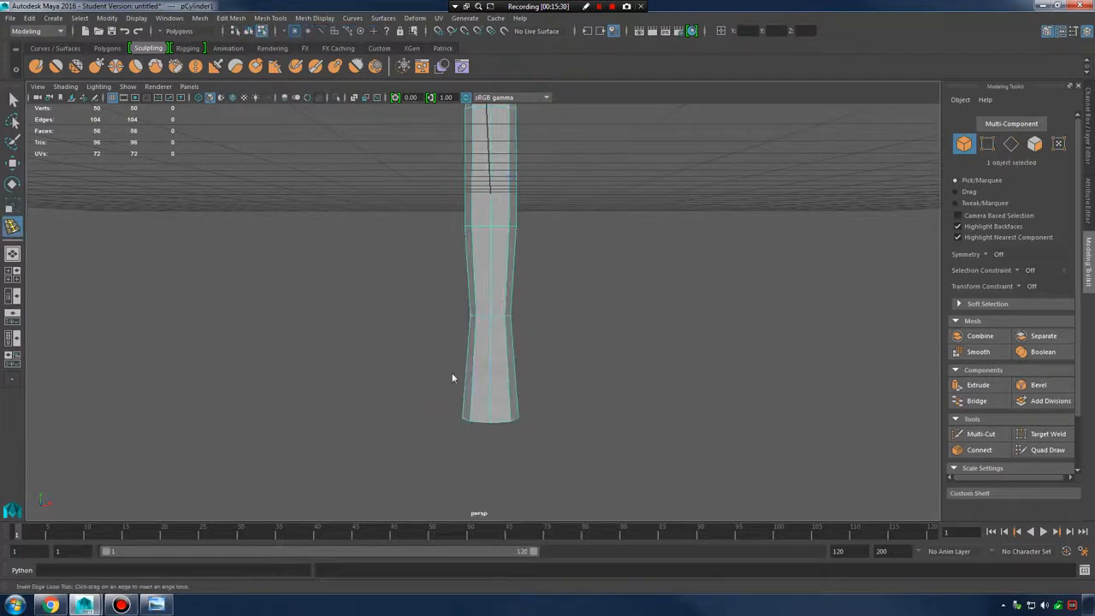
pyautogui.click(495, 411)
pyautogui.press('r')
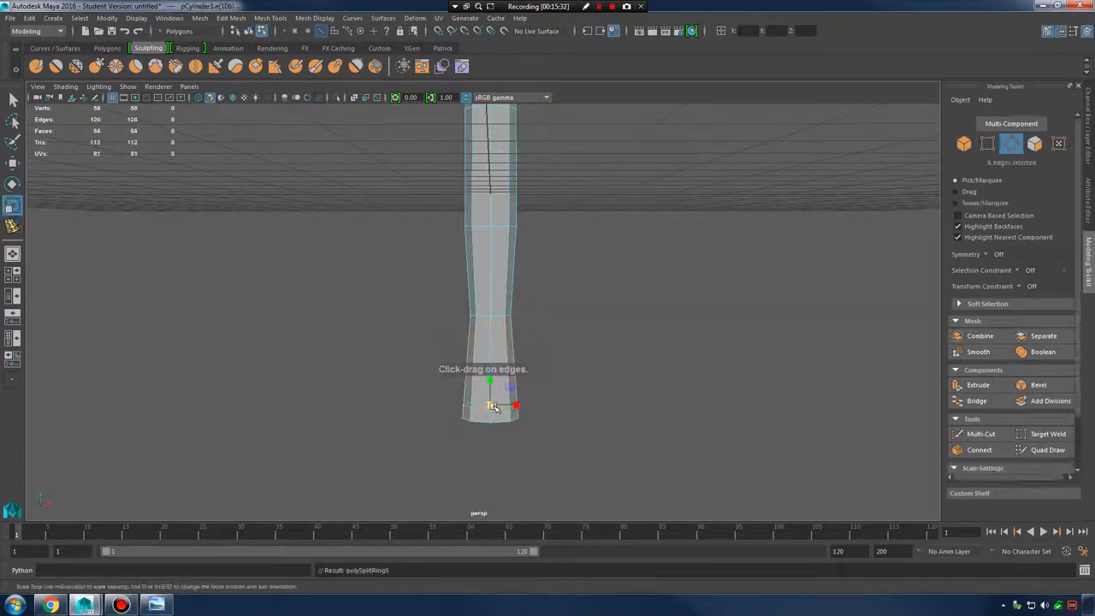
pyautogui.moveTo(493, 407); pyautogui.dragTo(495, 407)
# Orbit around the smoothed handle, viewing it level with the grid and end-on
pyautogui.press('3')
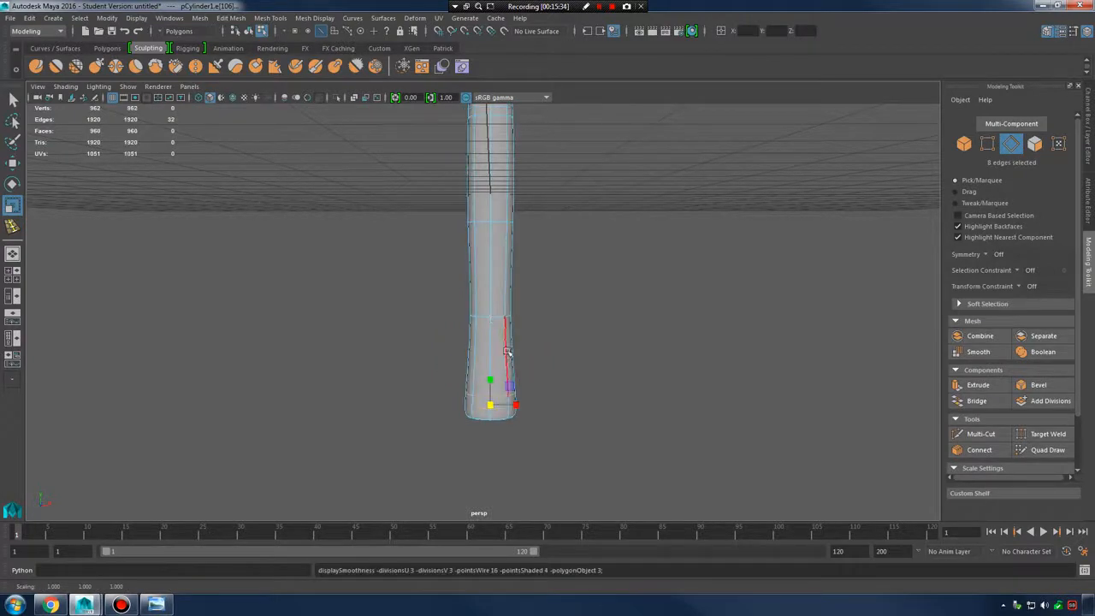
pyautogui.moveTo(496, 276); pyautogui.dragTo(552, 257, button='right')
pyautogui.click(662, 302)
pyautogui.keyDown('alt'); pyautogui.moveTo(662, 302); pyautogui.dragTo(464, 369); pyautogui.keyUp('alt')
pyautogui.click(514, 325)
pyautogui.keyDown('alt'); pyautogui.moveTo(535, 371); pyautogui.dragTo(618, 397); pyautogui.keyUp('alt')
# Toggle between smoothed (3) and low-poly (1) previews to compare the handle's shape
pyautogui.press('3')
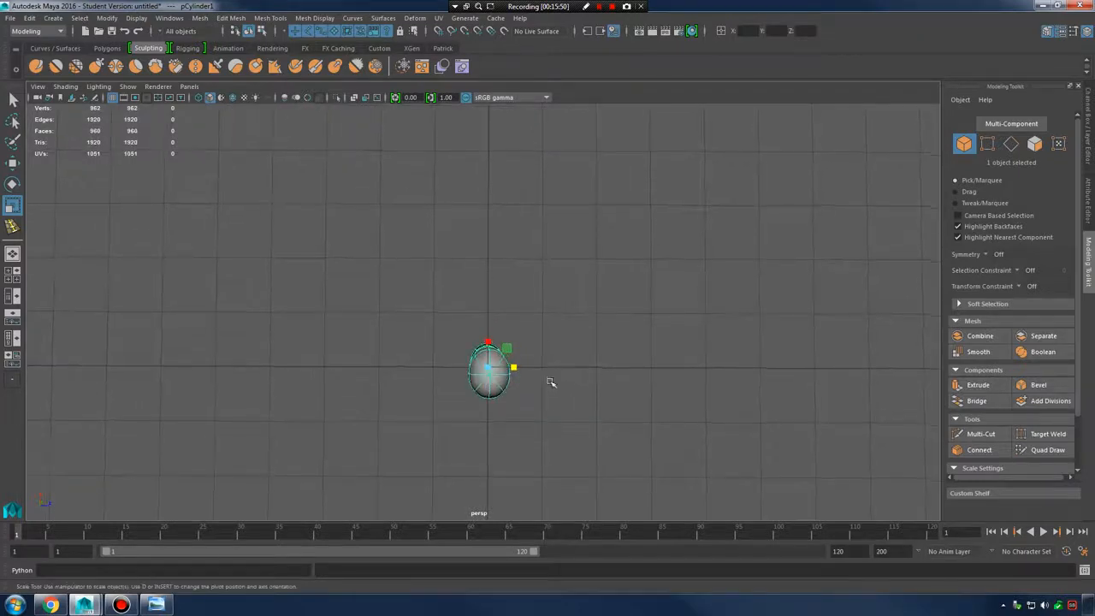
pyautogui.keyDown('alt'); pyautogui.moveTo(563, 384); pyautogui.dragTo(560, 378); pyautogui.keyUp('alt')
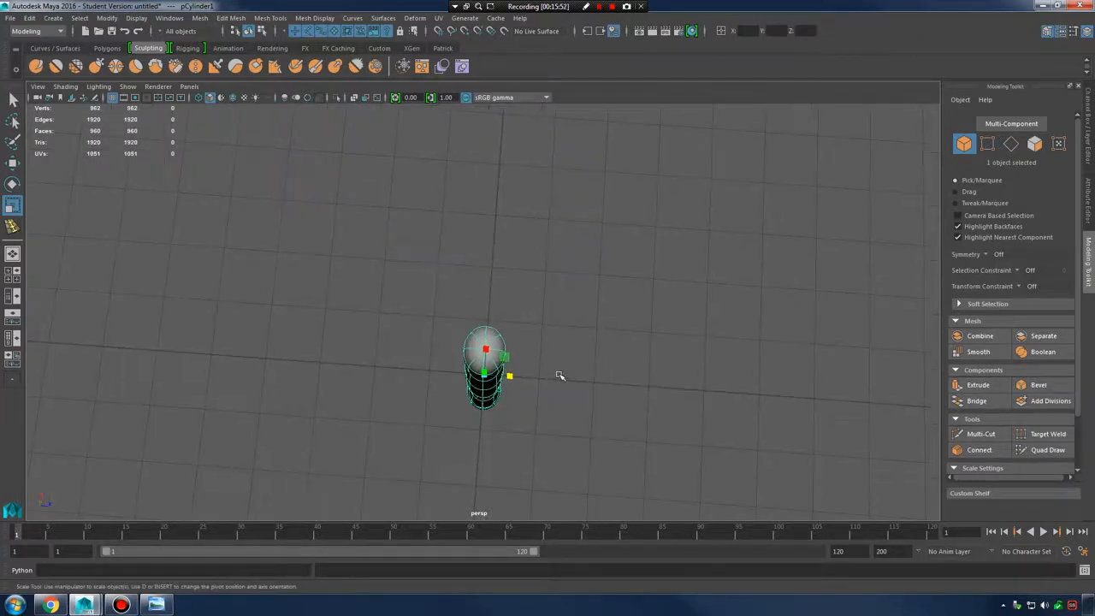
pyautogui.click(568, 368)
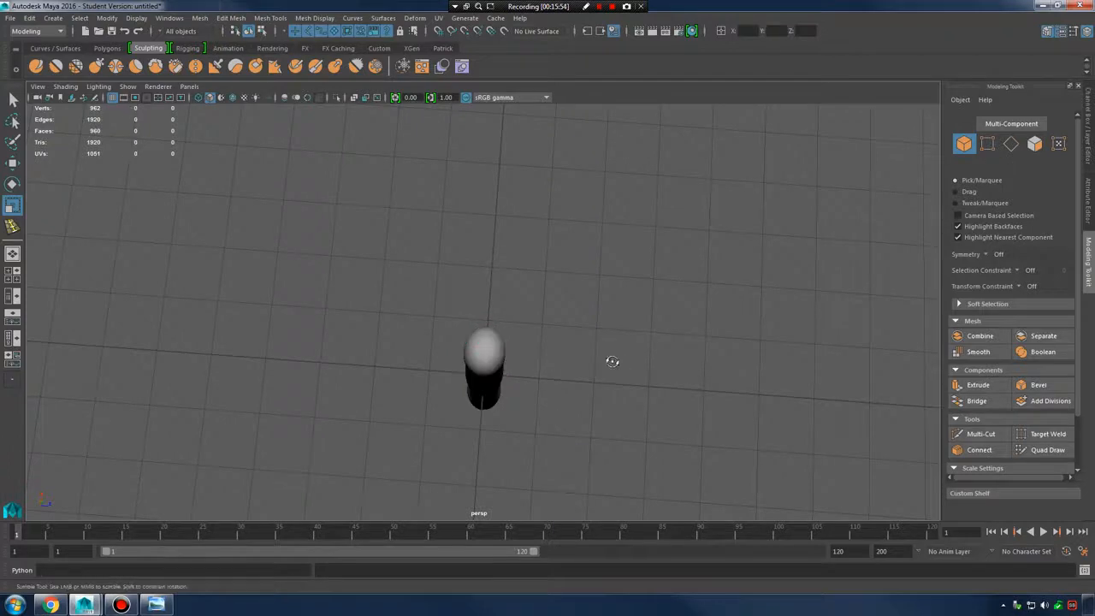
pyautogui.keyDown('alt'); pyautogui.moveTo(611, 362); pyautogui.dragTo(505, 319); pyautogui.keyUp('alt')
pyautogui.click(457, 340)
pyautogui.press('3')
pyautogui.press('1')
pyautogui.press('3')
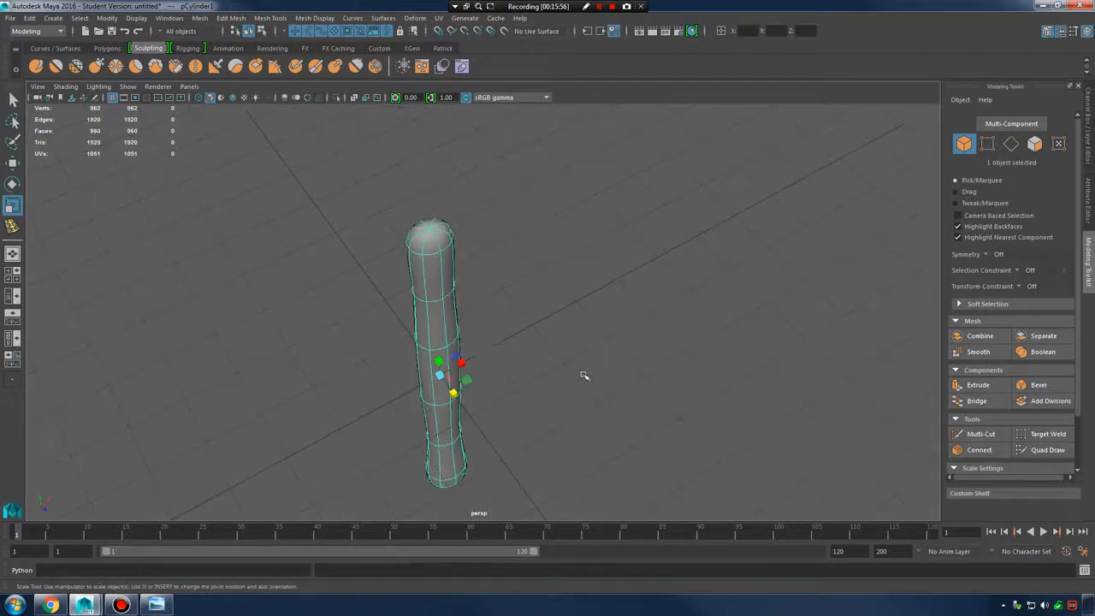
# Frame the handle upright and restore the claw hammer photo in Windows Photo Viewer
pyautogui.click(585, 377)
pyautogui.keyDown('alt'); pyautogui.moveTo(584, 376); pyautogui.dragTo(562, 356); pyautogui.keyUp('alt')
pyautogui.keyDown('alt'); pyautogui.moveTo(562, 357); pyautogui.dragTo(500, 368, button='right'); pyautogui.keyUp('alt')
pyautogui.keyDown('alt'); pyautogui.moveTo(501, 368); pyautogui.dragTo(553, 318, button='middle'); pyautogui.keyUp('alt')
pyautogui.keyDown('alt'); pyautogui.moveTo(553, 317); pyautogui.dragTo(611, 355, button='right'); pyautogui.keyUp('alt')
pyautogui.keyDown('alt'); pyautogui.moveTo(611, 355); pyautogui.dragTo(639, 422); pyautogui.keyUp('alt')
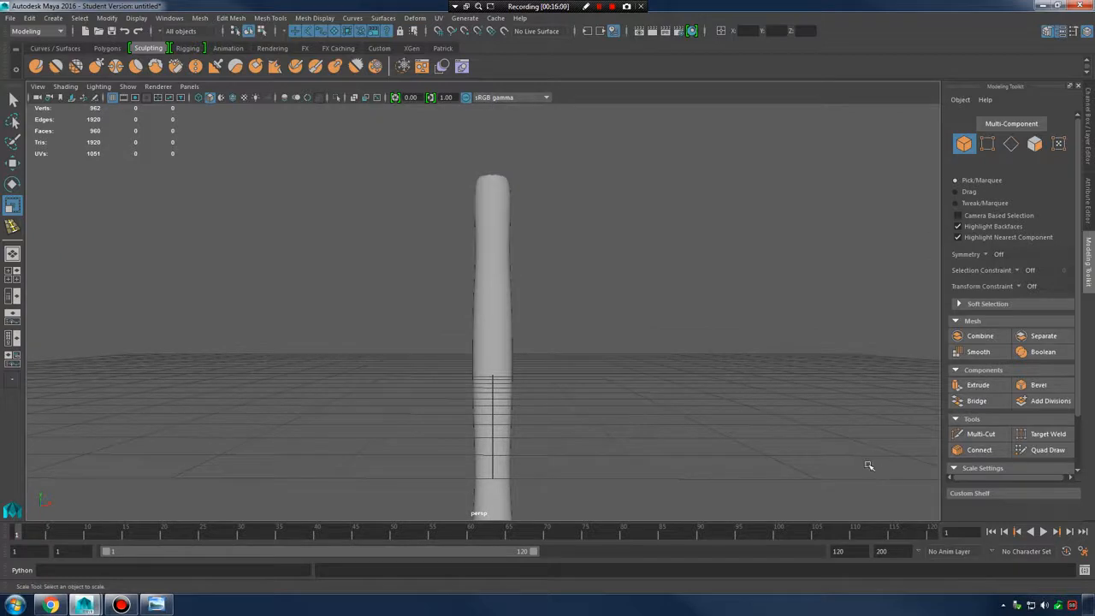
pyautogui.moveTo(155, 605)
pyautogui.click(261, 524)
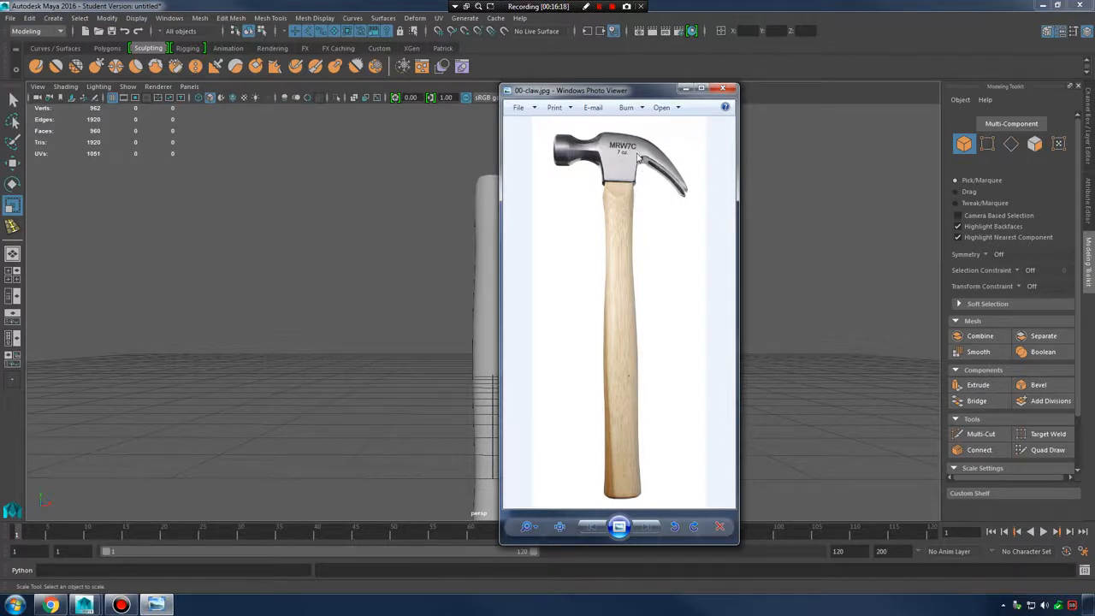
# Minimize the hammer photo, select the handle, and switch to face selection on its top
pyautogui.click(686, 91)
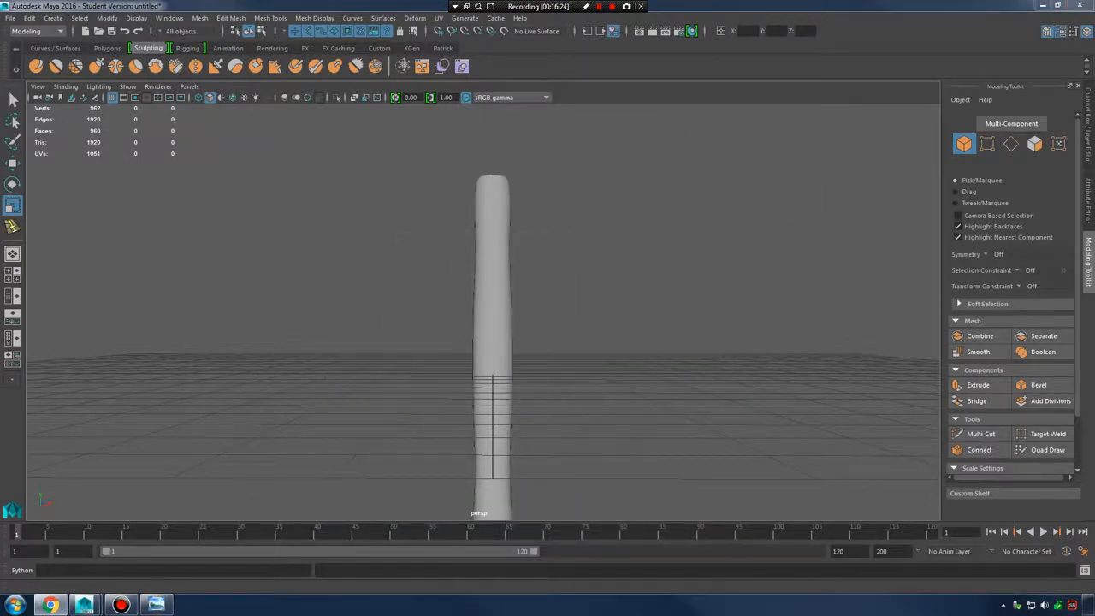
pyautogui.click(482, 219)
pyautogui.keyDown('alt'); pyautogui.moveTo(557, 223); pyautogui.dragTo(687, 332); pyautogui.keyUp('alt')
pyautogui.scroll(3, 687, 332)
pyautogui.moveTo(497, 215); pyautogui.dragTo(499, 248, button='right')
# Select the eight faces on the handle's octagonal top, excluding the side faces
pyautogui.keyDown('alt'); pyautogui.moveTo(516, 329); pyautogui.dragTo(411, 338); pyautogui.keyUp('alt')
pyautogui.keyDown('alt'); pyautogui.moveTo(488, 397); pyautogui.dragTo(496, 327, button='middle'); pyautogui.keyUp('alt')
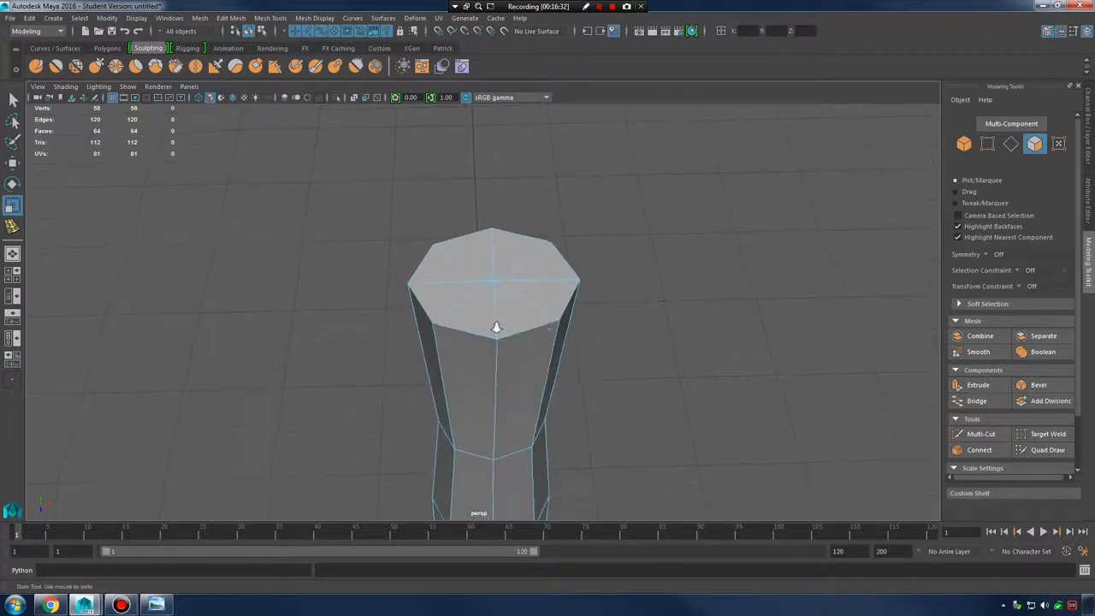
pyautogui.keyDown('alt'); pyautogui.moveTo(496, 327); pyautogui.dragTo(637, 248, button='right'); pyautogui.keyUp('alt')
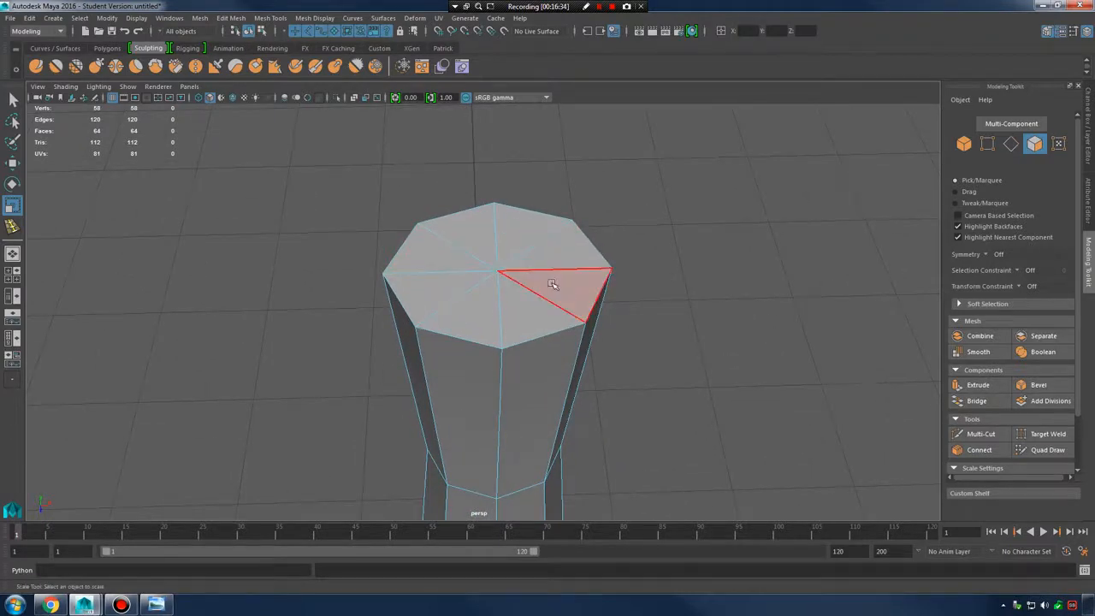
pyautogui.keyDown('alt'); pyautogui.moveTo(557, 284); pyautogui.dragTo(533, 295); pyautogui.keyUp('alt')
pyautogui.keyDown('alt'); pyautogui.moveTo(533, 296); pyautogui.dragTo(536, 323, button='middle'); pyautogui.keyUp('alt')
pyautogui.keyDown('alt'); pyautogui.moveTo(535, 324); pyautogui.dragTo(619, 320, button='right'); pyautogui.keyUp('alt')
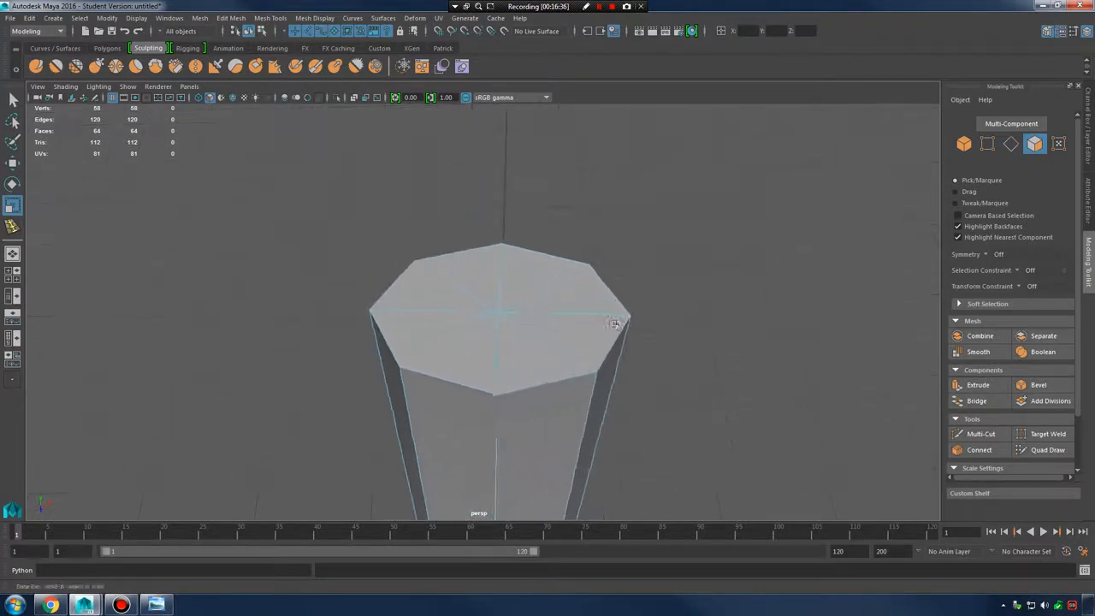
pyautogui.keyDown('alt'); pyautogui.moveTo(618, 319); pyautogui.dragTo(590, 291); pyautogui.keyUp('alt')
pyautogui.keyDown('alt'); pyautogui.moveTo(590, 291); pyautogui.dragTo(588, 324, button='middle'); pyautogui.keyUp('alt')
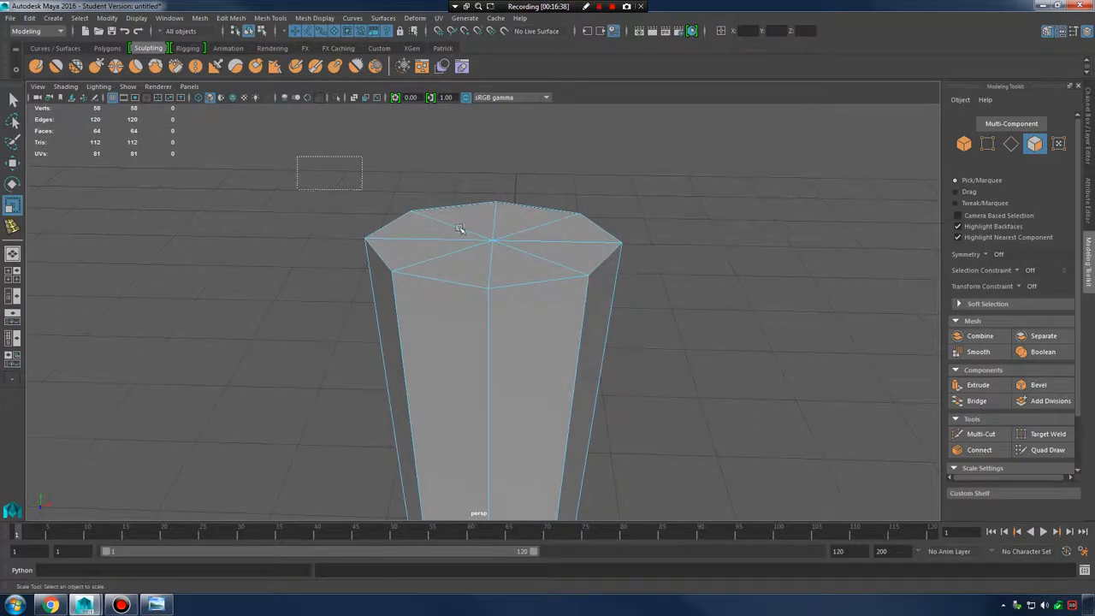
pyautogui.moveTo(460, 230); pyautogui.dragTo(712, 302)
pyautogui.keyDown('alt'); pyautogui.moveTo(727, 308); pyautogui.dragTo(479, 336, button='right'); pyautogui.keyUp('alt')
pyautogui.keyDown('ctrl'); pyautogui.moveTo(301, 344); pyautogui.dragTo(701, 494); pyautogui.keyUp('ctrl')
pyautogui.keyDown('alt'); pyautogui.moveTo(608, 381); pyautogui.dragTo(656, 383); pyautogui.keyUp('alt')
# Extrude the top faces outward, then extrude again and raise the new top into a block
pyautogui.keyDown('shift'); pyautogui.moveTo(568, 290); pyautogui.dragTo(565, 310, button='right'); pyautogui.keyUp('shift')
pyautogui.keyDown('alt'); pyautogui.moveTo(564, 310); pyautogui.dragTo(500, 254); pyautogui.keyUp('alt')
pyautogui.keyDown('shift'); pyautogui.rightClick(572, 312); pyautogui.keyUp('shift')
pyautogui.click(571, 341)
pyautogui.keyDown('alt'); pyautogui.moveTo(686, 371); pyautogui.dragTo(690, 350); pyautogui.keyUp('alt')
pyautogui.keyDown('alt'); pyautogui.moveTo(614, 337); pyautogui.dragTo(670, 334); pyautogui.keyUp('alt')
pyautogui.keyDown('alt'); pyautogui.moveTo(670, 334); pyautogui.dragTo(588, 355, button='middle'); pyautogui.keyUp('alt')
pyautogui.moveTo(656, 211); pyautogui.dragTo(710, 182, button='right')
pyautogui.keyDown('alt'); pyautogui.moveTo(650, 252); pyautogui.dragTo(605, 320); pyautogui.keyUp('alt')
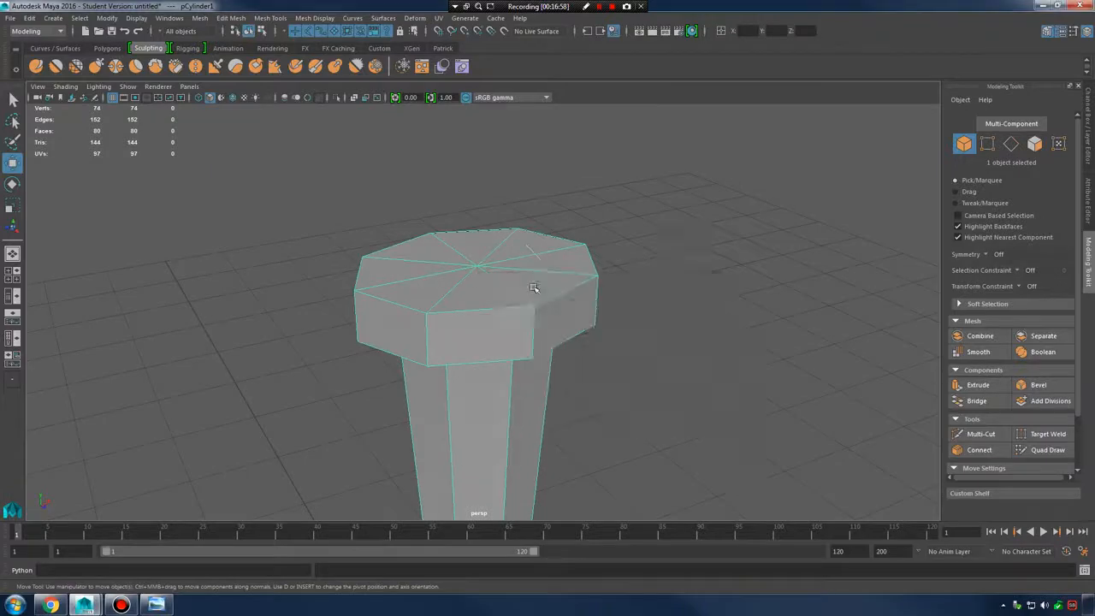
# Maximize the Top view and show it in wireframe
pyautogui.press('space')
pyautogui.press('space')
pyautogui.keyDown('alt'); pyautogui.moveTo(526, 300); pyautogui.dragTo(567, 316, button='right'); pyautogui.keyUp('alt')
pyautogui.press('4')
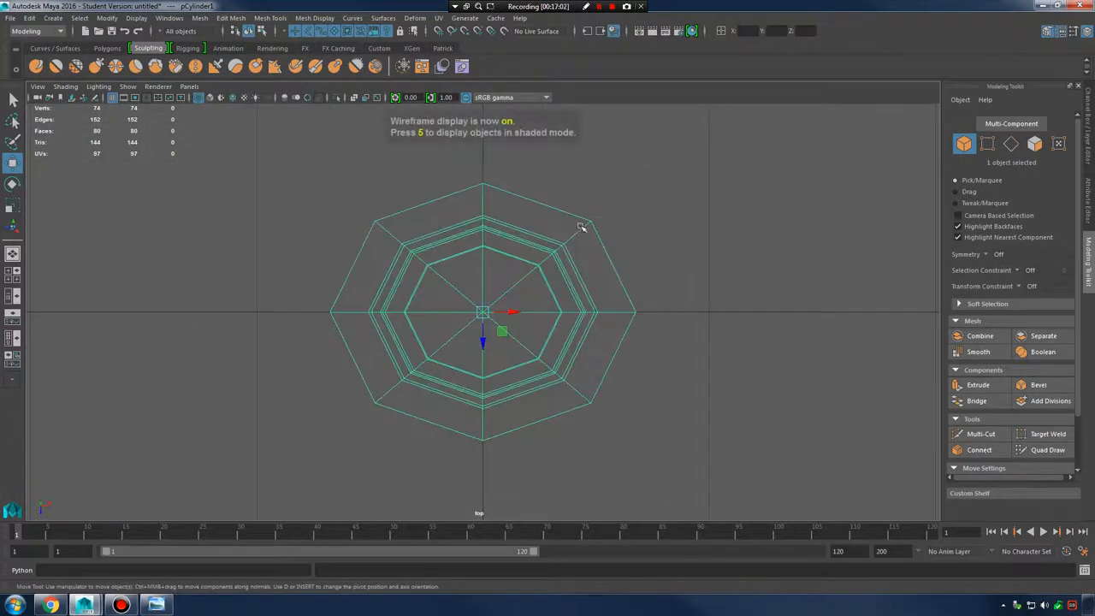
# Select the vertices across the block's upper part in the top view, then return to four views
pyautogui.moveTo(586, 227); pyautogui.dragTo(535, 227, button='right')
pyautogui.moveTo(564, 207); pyautogui.dragTo(620, 235)
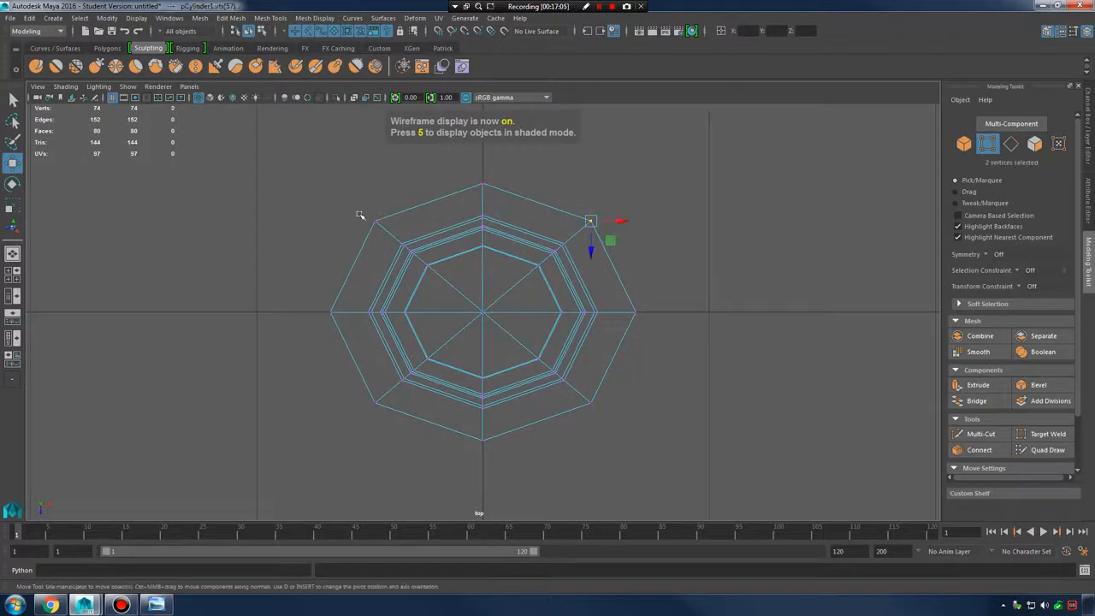
pyautogui.keyDown('alt'); pyautogui.moveTo(643, 257); pyautogui.dragTo(631, 283, button='middle'); pyautogui.keyUp('alt')
pyautogui.keyDown('alt'); pyautogui.moveTo(631, 283); pyautogui.dragTo(658, 287, button='right'); pyautogui.keyUp('alt')
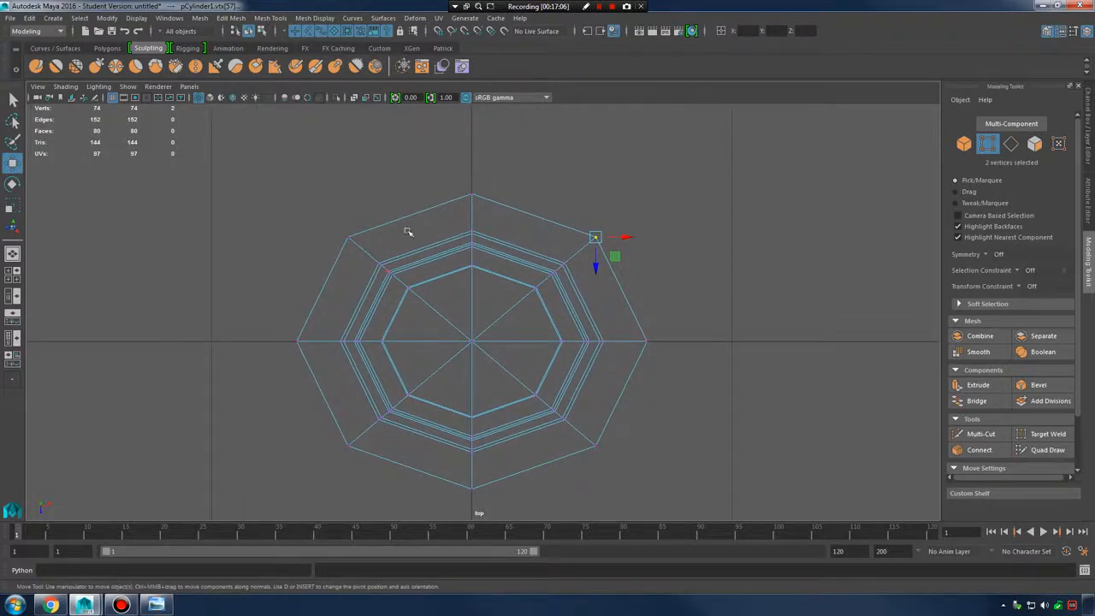
pyautogui.click(727, 215)
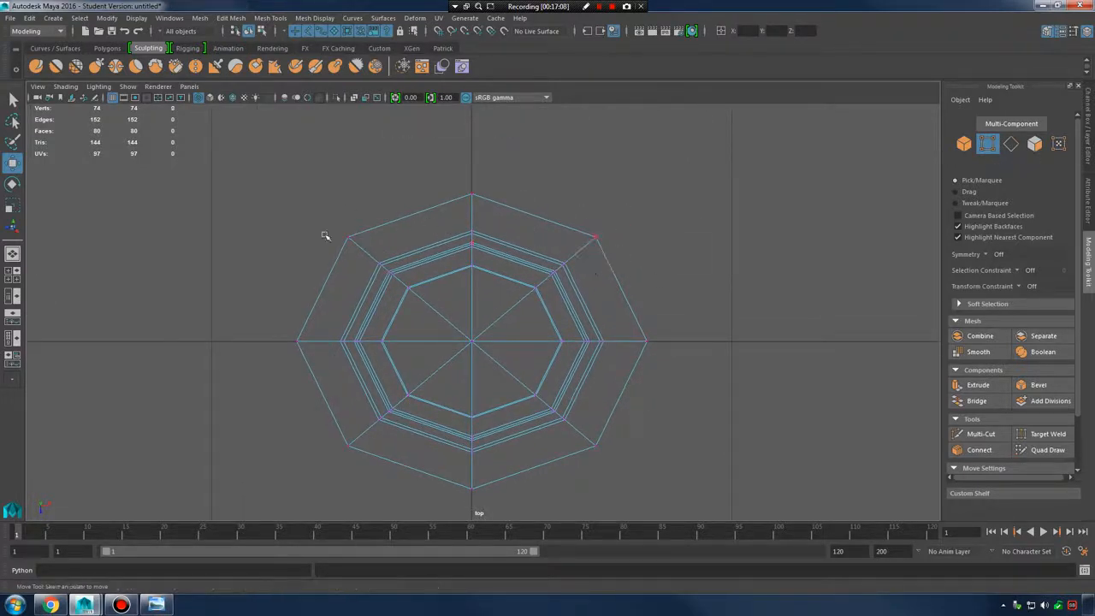
pyautogui.moveTo(315, 216); pyautogui.dragTo(638, 245)
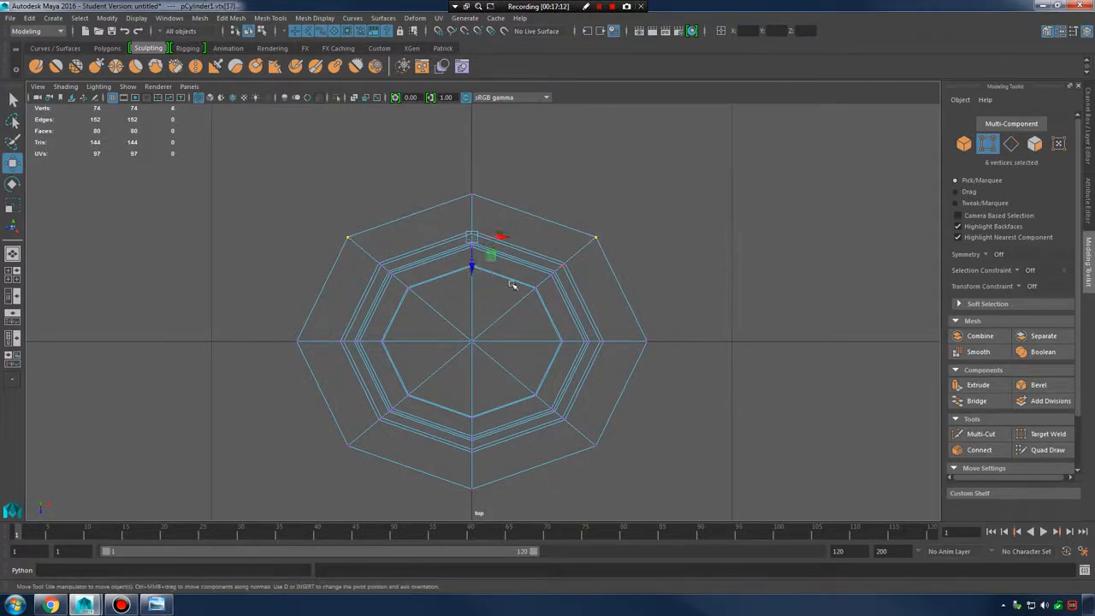
pyautogui.press('space')
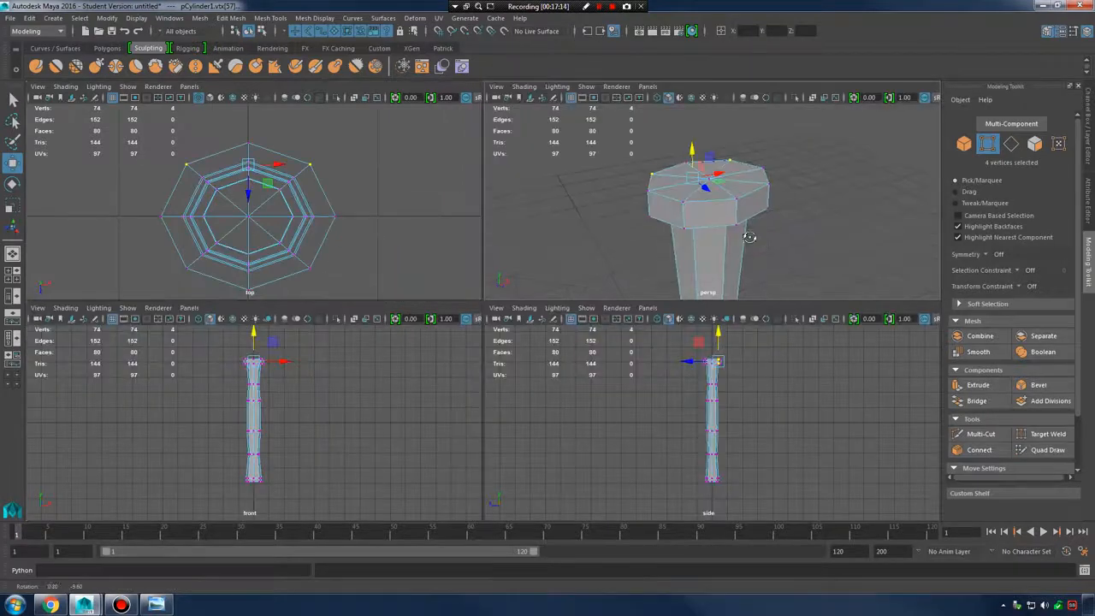
# Point-snap the block's top corner vertices outward along Z
pyautogui.keyDown('alt'); pyautogui.moveTo(574, 205); pyautogui.dragTo(786, 150); pyautogui.keyUp('alt')
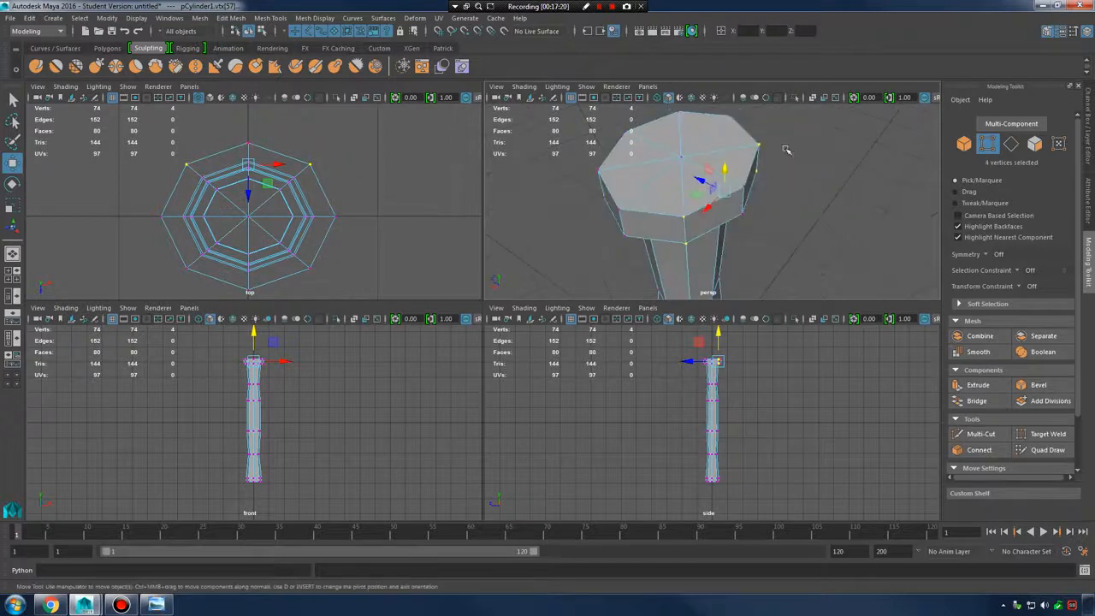
pyautogui.keyDown('alt'); pyautogui.moveTo(299, 195); pyautogui.dragTo(323, 232, button='middle'); pyautogui.keyUp('alt')
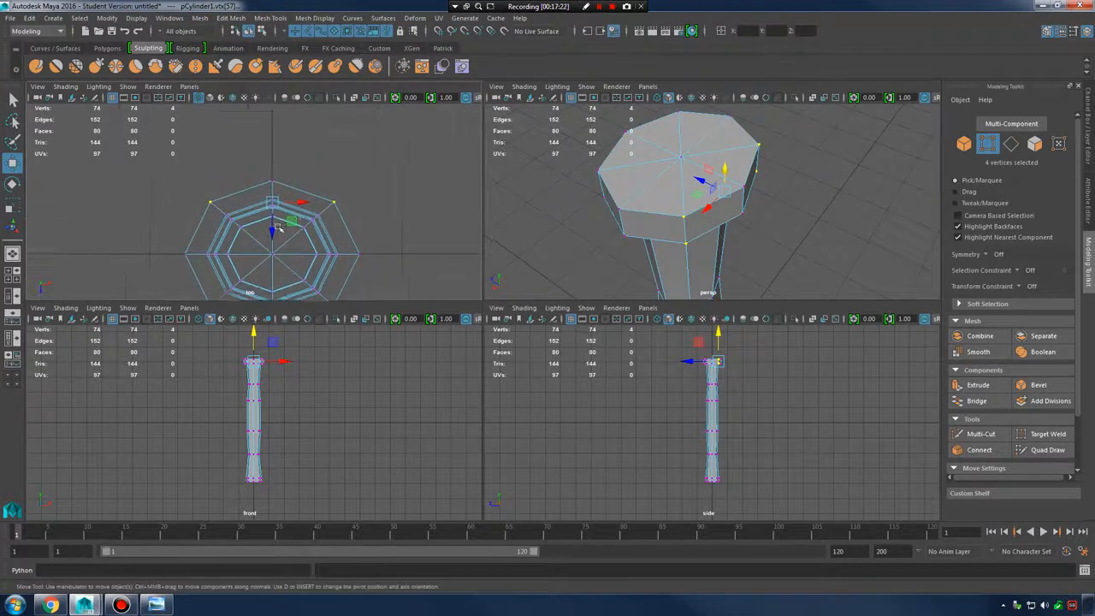
pyautogui.scroll(1, 314, 236)
pyautogui.press('v')
pyautogui.moveTo(277, 231); pyautogui.dragTo(275, 173)
pyautogui.hotkey('ctrl', 'z')
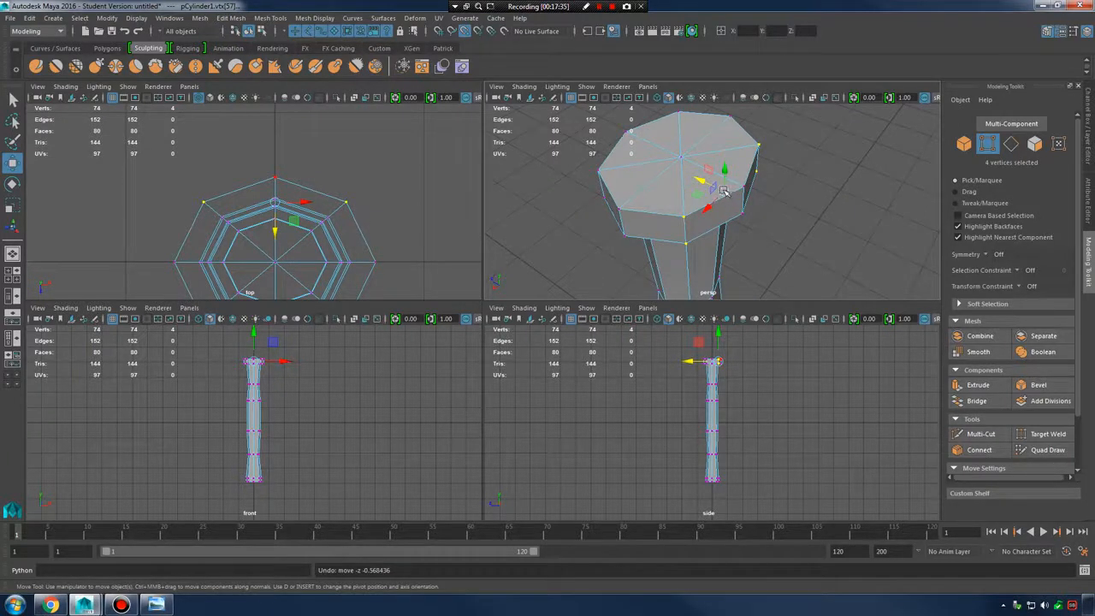
pyautogui.moveTo(723, 191); pyautogui.dragTo(751, 208)
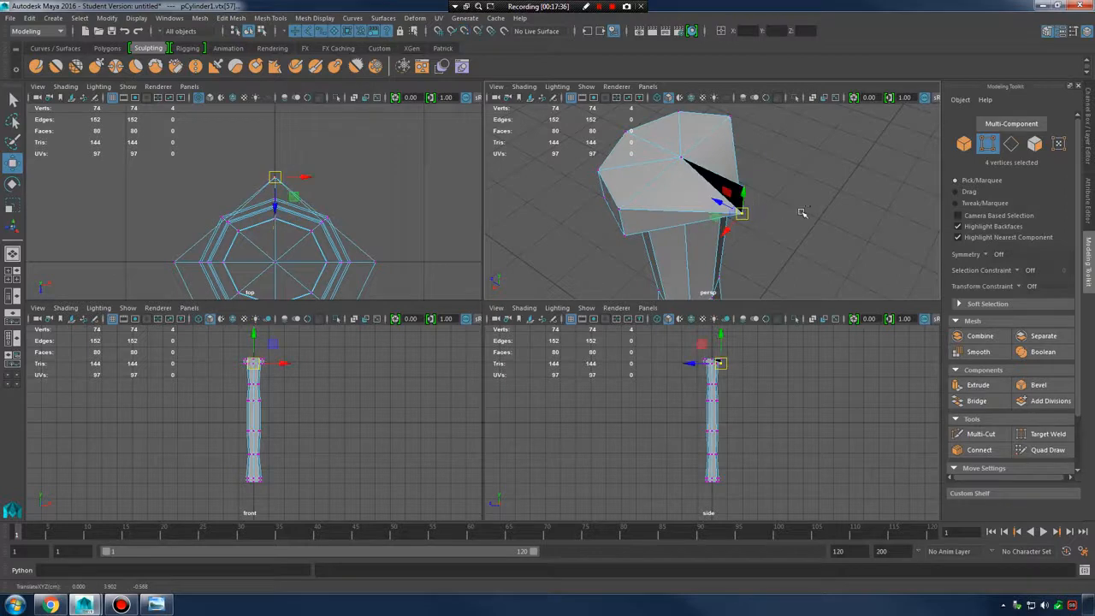
pyautogui.hotkey('ctrl', 'z')
pyautogui.press('v')
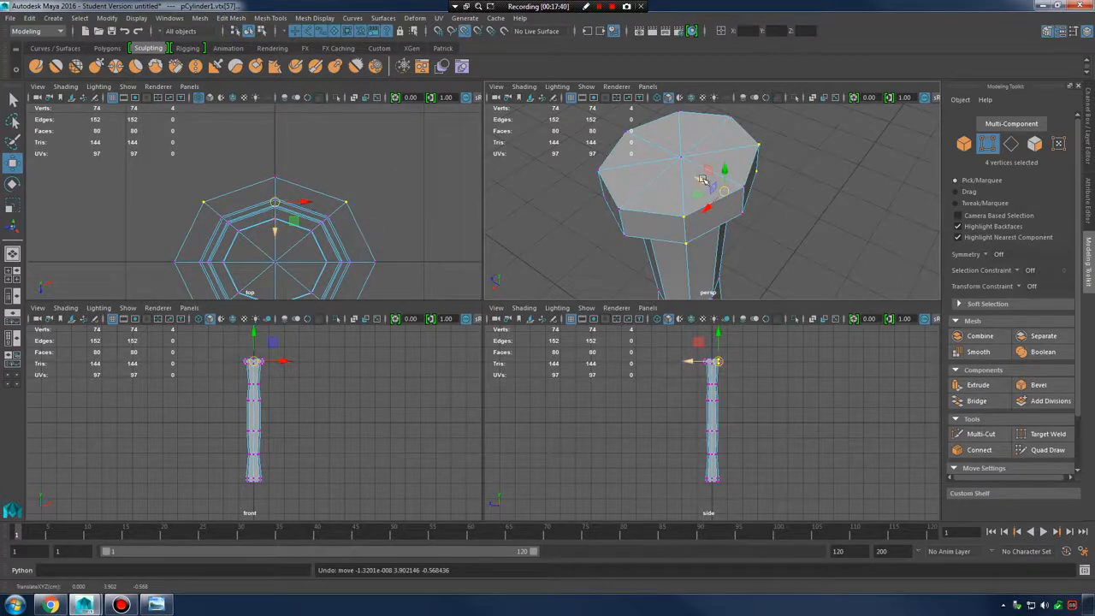
pyautogui.moveTo(702, 179); pyautogui.dragTo(792, 219)
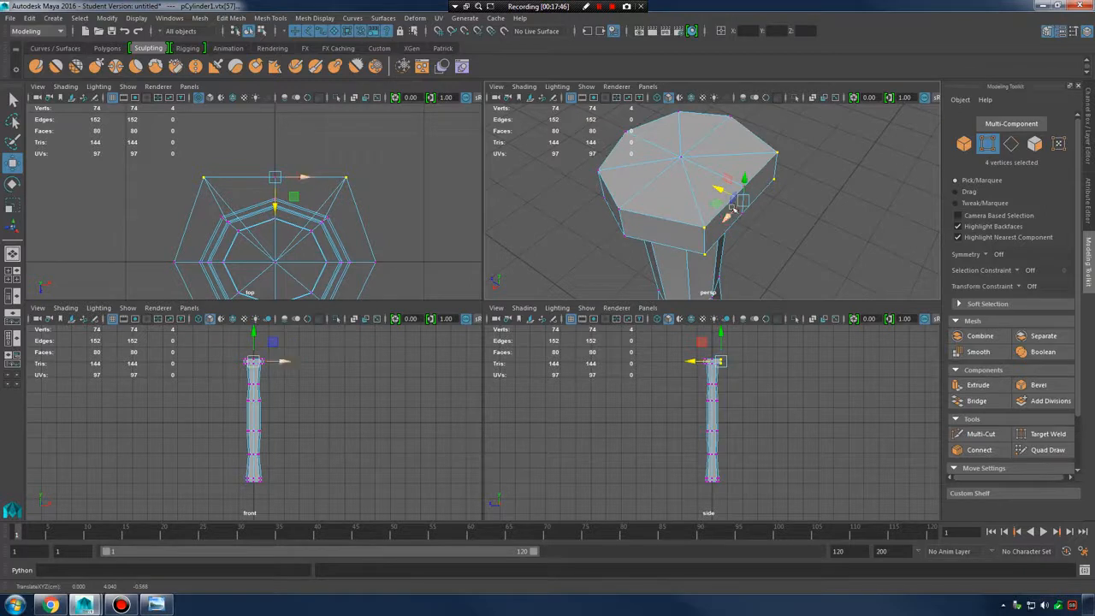
pyautogui.press('v')
pyautogui.moveTo(721, 190); pyautogui.dragTo(765, 221)
# Snap four lower-left vertices outward to square the head
pyautogui.keyDown('alt'); pyautogui.moveTo(354, 234); pyautogui.dragTo(356, 164, button='middle'); pyautogui.keyUp('alt')
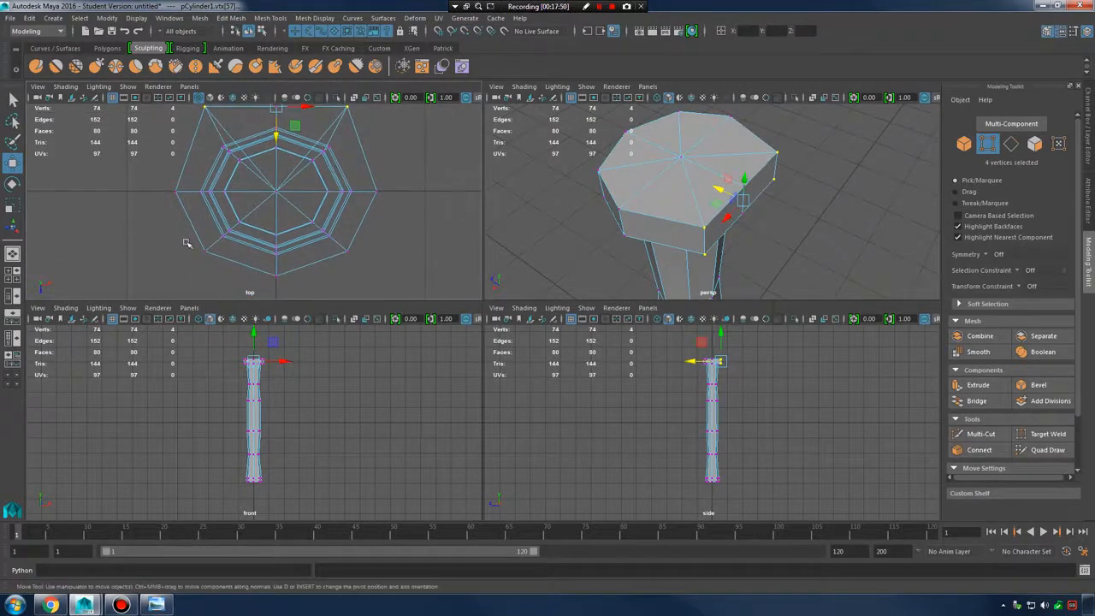
pyautogui.moveTo(185, 242); pyautogui.dragTo(217, 268)
pyautogui.keyDown('shift'); pyautogui.moveTo(373, 273); pyautogui.dragTo(374, 274); pyautogui.keyUp('shift')
pyautogui.keyDown('alt'); pyautogui.moveTo(605, 194); pyautogui.dragTo(697, 217); pyautogui.keyUp('alt')
pyautogui.press('v')
pyautogui.moveTo(623, 200); pyautogui.dragTo(611, 200)
# Push the right-side corner vertices of the block outward
pyautogui.moveTo(403, 200)
pyautogui.keyDown('alt'); pyautogui.mouseDown(button='middle')
pyautogui.moveTo(402, 236)
pyautogui.moveTo(391, 201)
pyautogui.moveTo(391, 213)
pyautogui.mouseUp(button='middle'); pyautogui.keyUp('alt')
pyautogui.moveTo(328, 125); pyautogui.dragTo(359, 154)
pyautogui.keyDown('alt'); pyautogui.moveTo(378, 233); pyautogui.dragTo(358, 172, button='middle'); pyautogui.keyUp('alt')
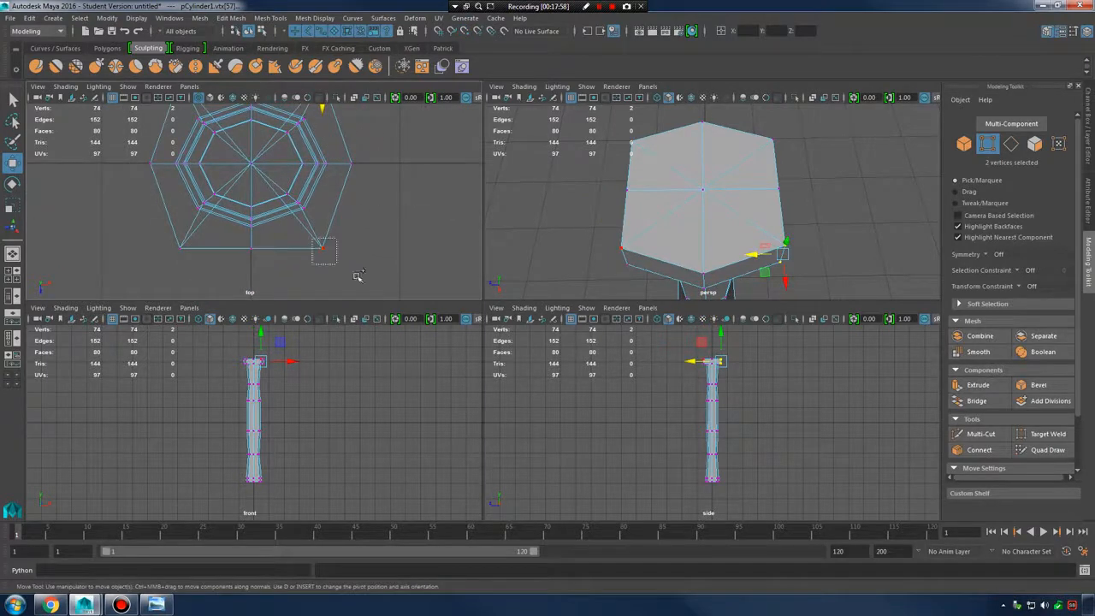
pyautogui.keyDown('shift'); pyautogui.moveTo(357, 275); pyautogui.dragTo(361, 278); pyautogui.keyUp('shift')
pyautogui.keyDown('alt'); pyautogui.moveTo(368, 169); pyautogui.dragTo(361, 195, button='middle'); pyautogui.keyUp('alt')
pyautogui.moveTo(343, 189); pyautogui.dragTo(345, 189)
pyautogui.keyDown('alt'); pyautogui.moveTo(346, 192); pyautogui.dragTo(372, 236, button='middle'); pyautogui.keyUp('alt')
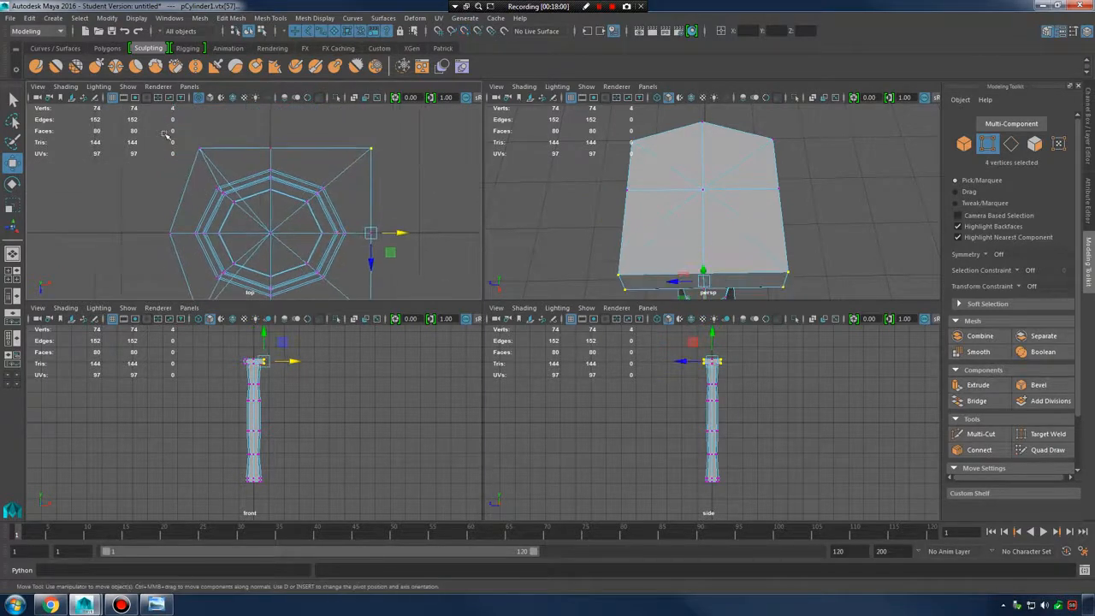
# Push the left-side corner vertices outward to line up, then maximize the perspective view
pyautogui.moveTo(167, 135); pyautogui.dragTo(220, 154)
pyautogui.keyDown('alt'); pyautogui.moveTo(182, 276); pyautogui.dragTo(195, 250, button='middle'); pyautogui.keyUp('alt')
pyautogui.keyDown('shift'); pyautogui.moveTo(233, 306); pyautogui.dragTo(232, 305); pyautogui.keyUp('shift')
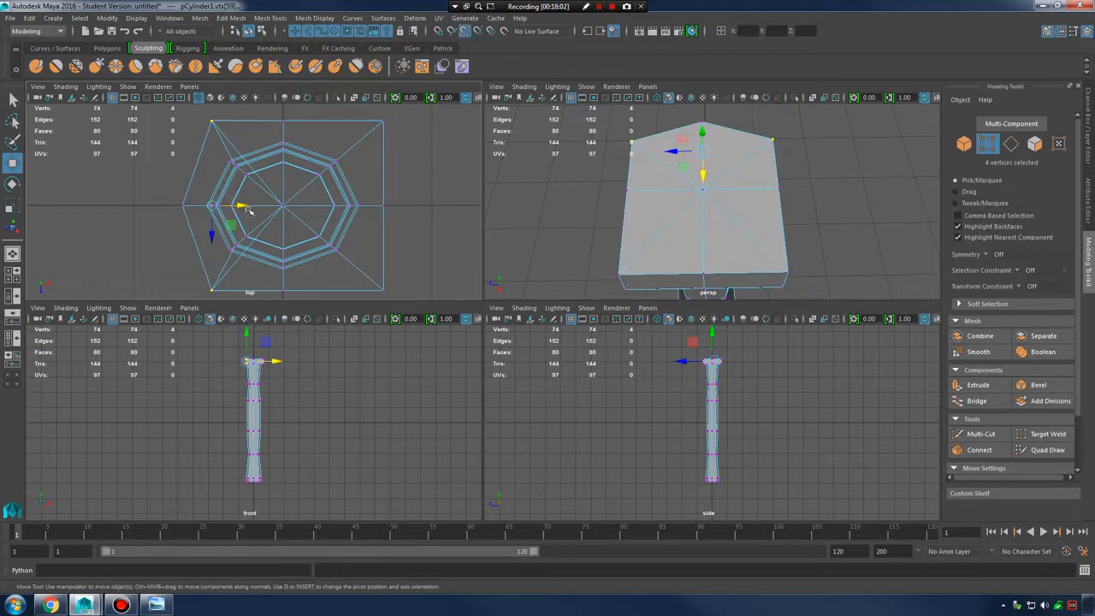
pyautogui.moveTo(196, 205); pyautogui.dragTo(175, 201)
pyautogui.press('space')
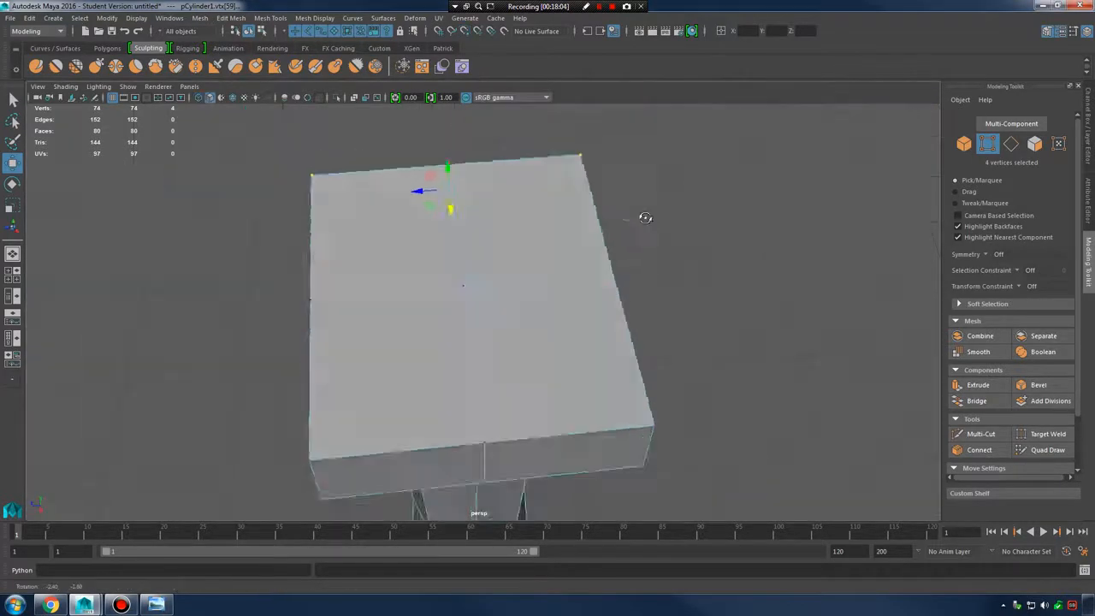
pyautogui.keyDown('alt'); pyautogui.moveTo(642, 214); pyautogui.dragTo(501, 298); pyautogui.keyUp('alt')
pyautogui.click(157, 605)
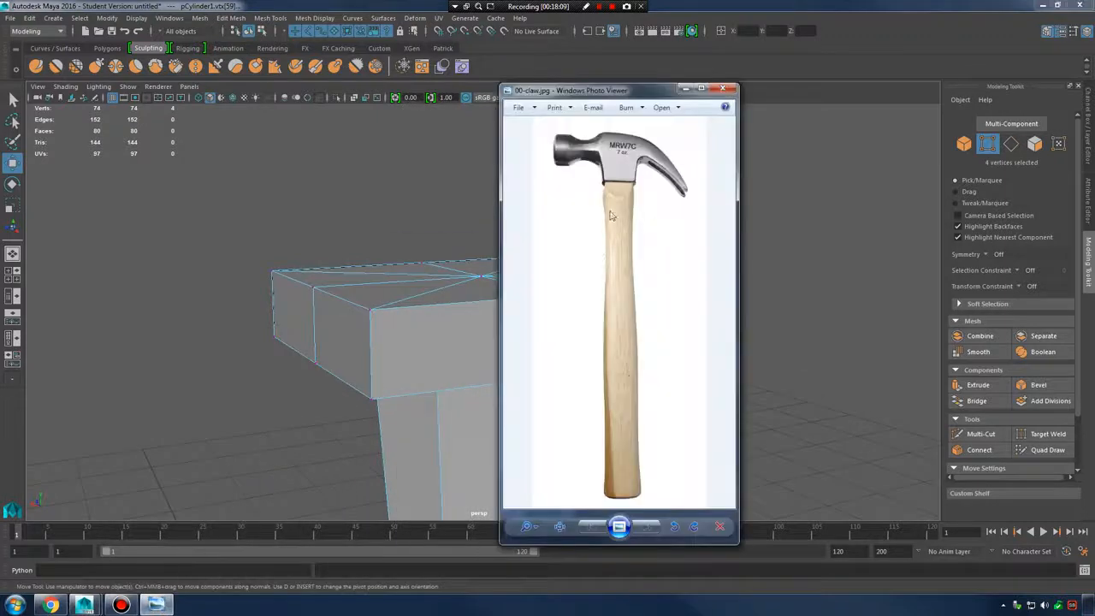
pyautogui.click(685, 88)
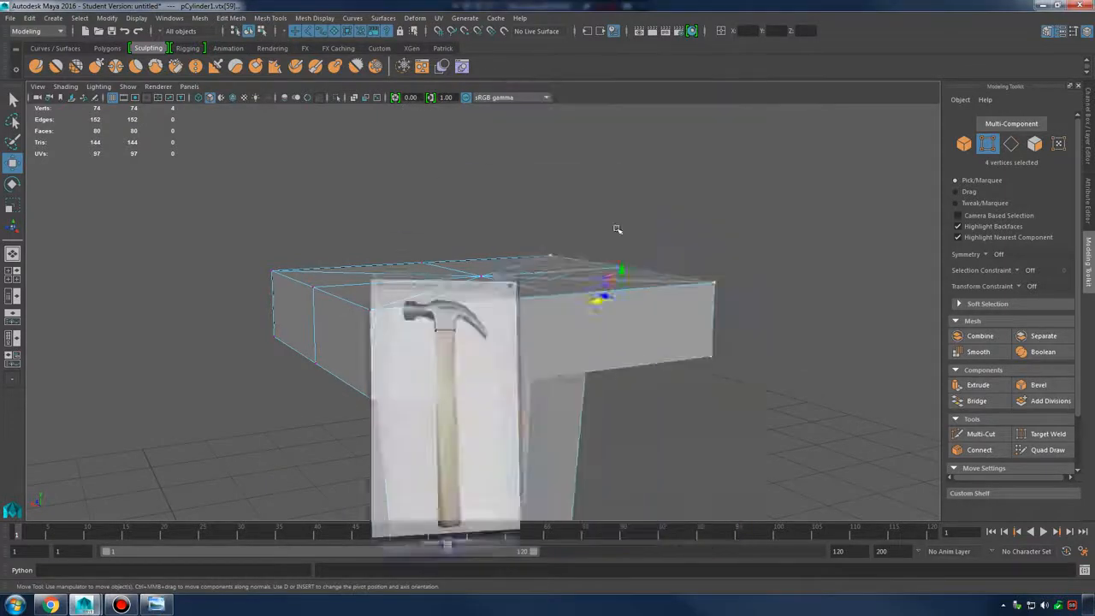
pyautogui.keyDown('alt'); pyautogui.moveTo(650, 145); pyautogui.dragTo(595, 306); pyautogui.keyUp('alt')
pyautogui.hotkey('ctrl', 'z')
pyautogui.keyDown('alt'); pyautogui.moveTo(678, 298); pyautogui.dragTo(561, 345); pyautogui.keyUp('alt')
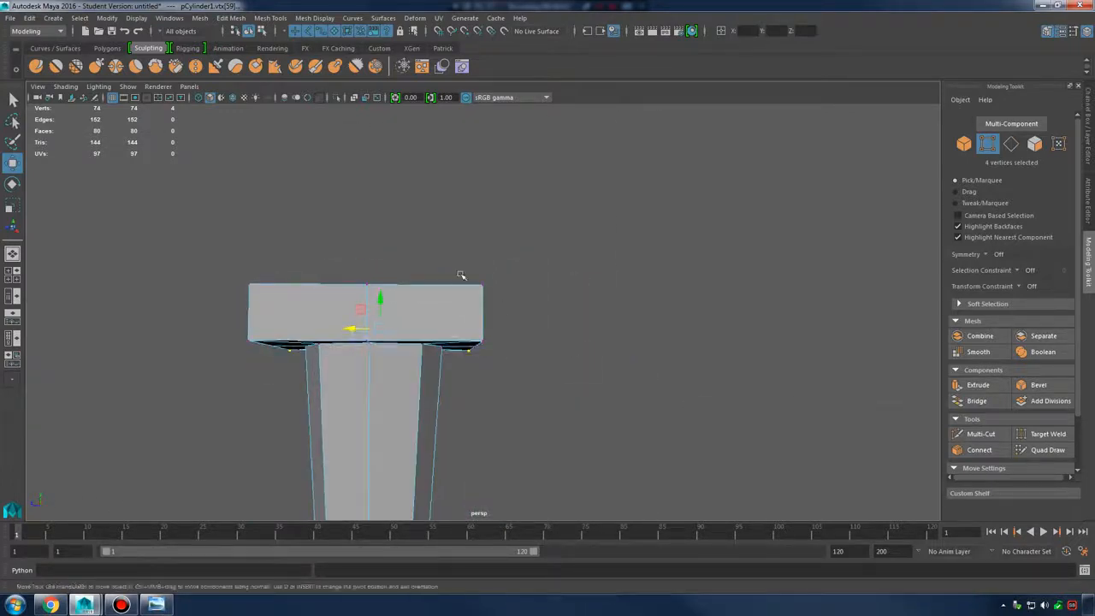
pyautogui.keyDown('alt'); pyautogui.moveTo(543, 379); pyautogui.dragTo(642, 359, button='middle'); pyautogui.keyUp('alt')
pyautogui.moveTo(290, 218); pyautogui.dragTo(387, 362)
pyautogui.keyDown('alt'); pyautogui.moveTo(467, 303); pyautogui.dragTo(464, 359); pyautogui.keyUp('alt')
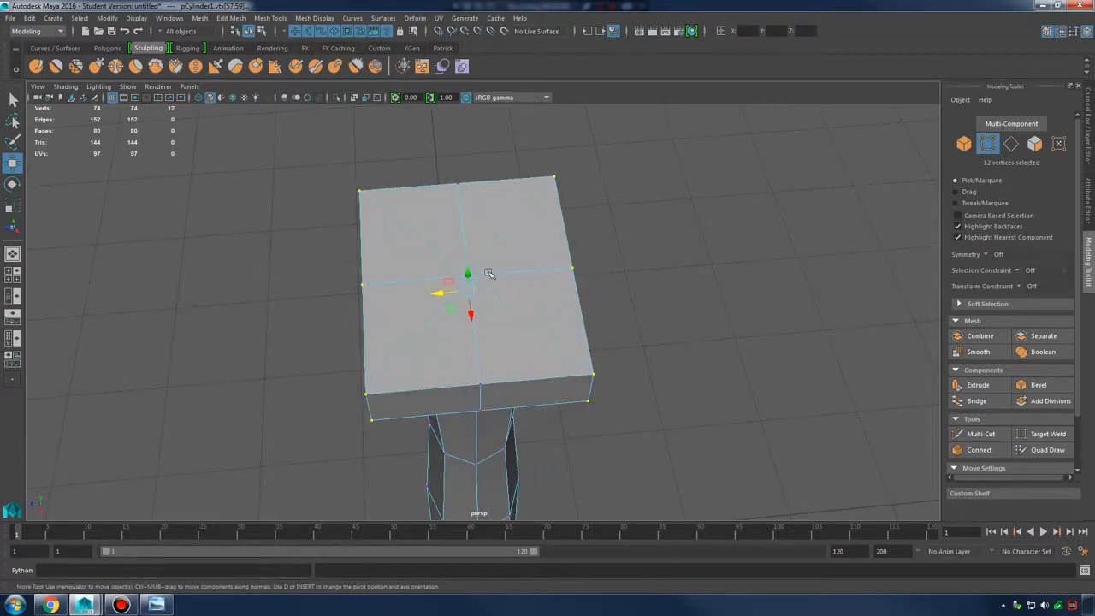
# In a full-size top view, try moving the top and bottom vertex rows inward, then undo
pyautogui.press('space')
pyautogui.press('space')
pyautogui.press('r')
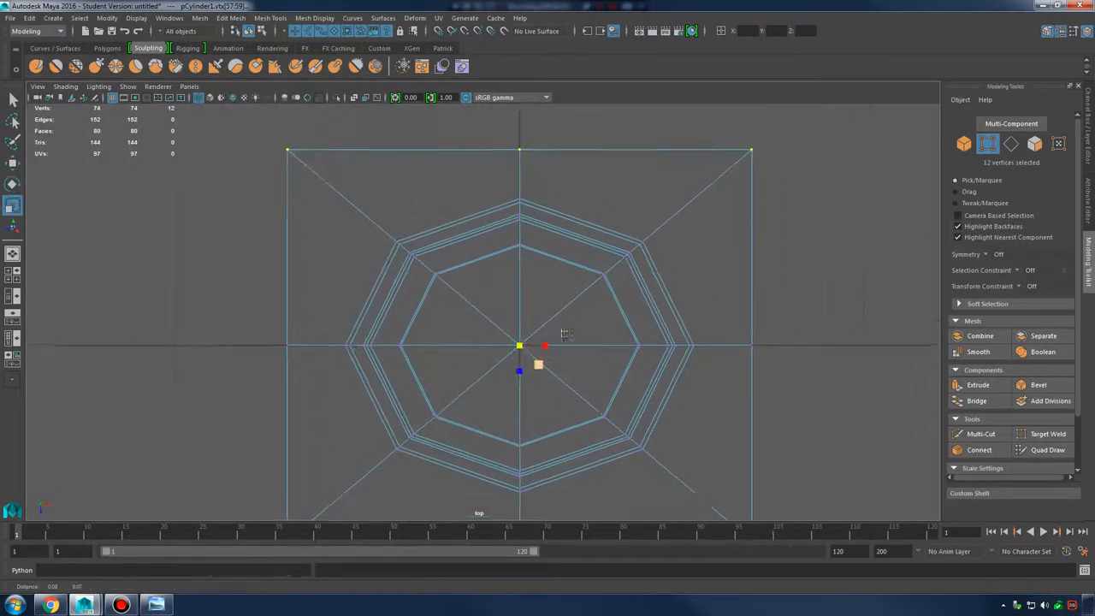
pyautogui.scroll(-5, 556, 363)
pyautogui.scroll(3, 547, 367)
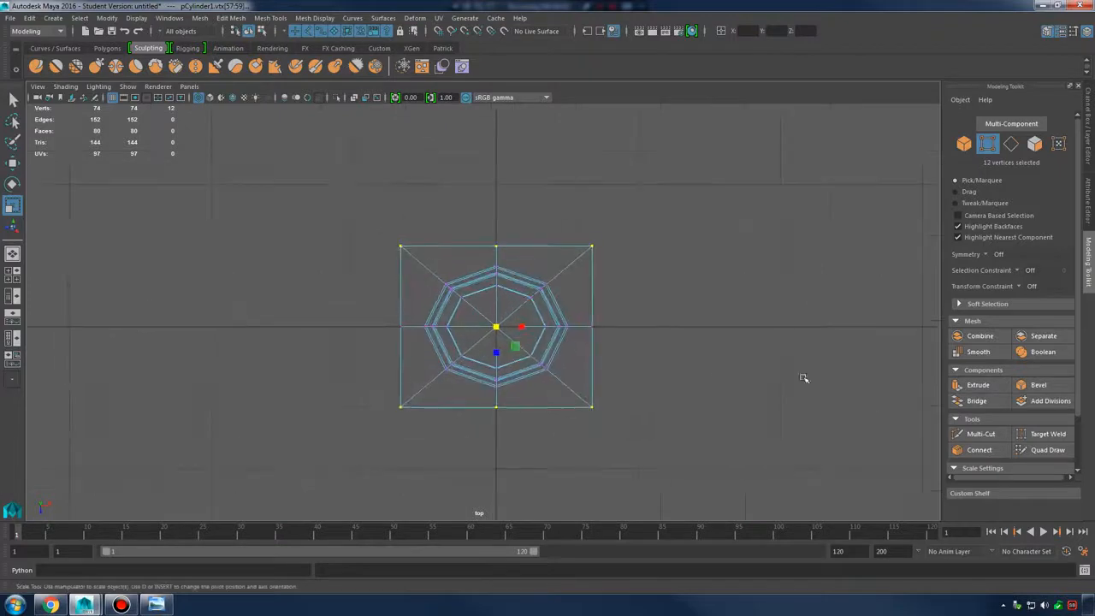
pyautogui.moveTo(384, 219); pyautogui.dragTo(643, 259)
pyautogui.press('w')
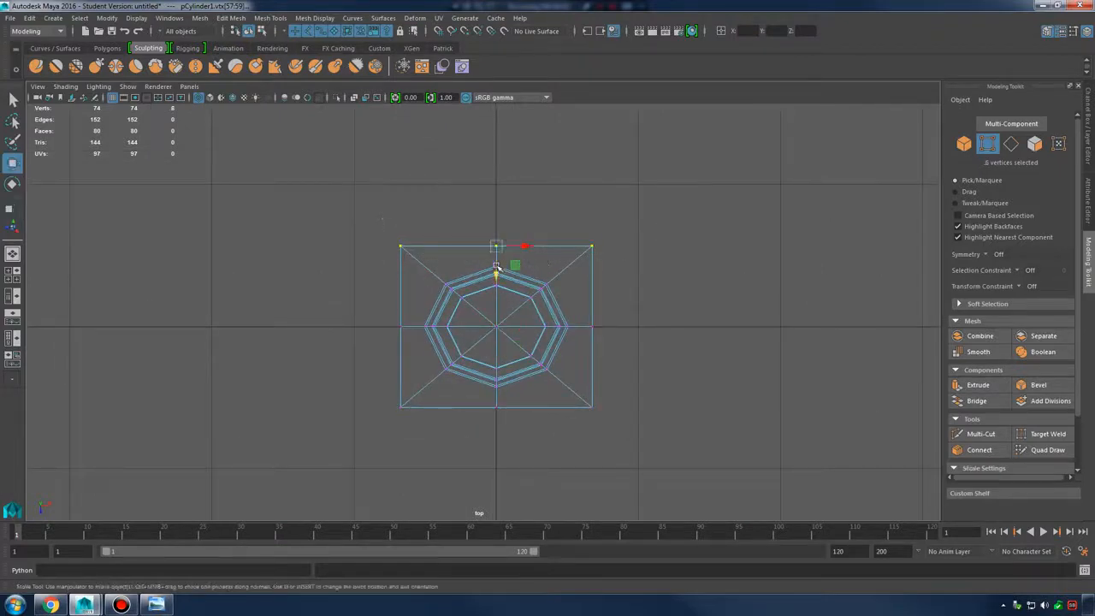
pyautogui.moveTo(501, 269); pyautogui.dragTo(496, 285)
pyautogui.moveTo(363, 393); pyautogui.dragTo(609, 438)
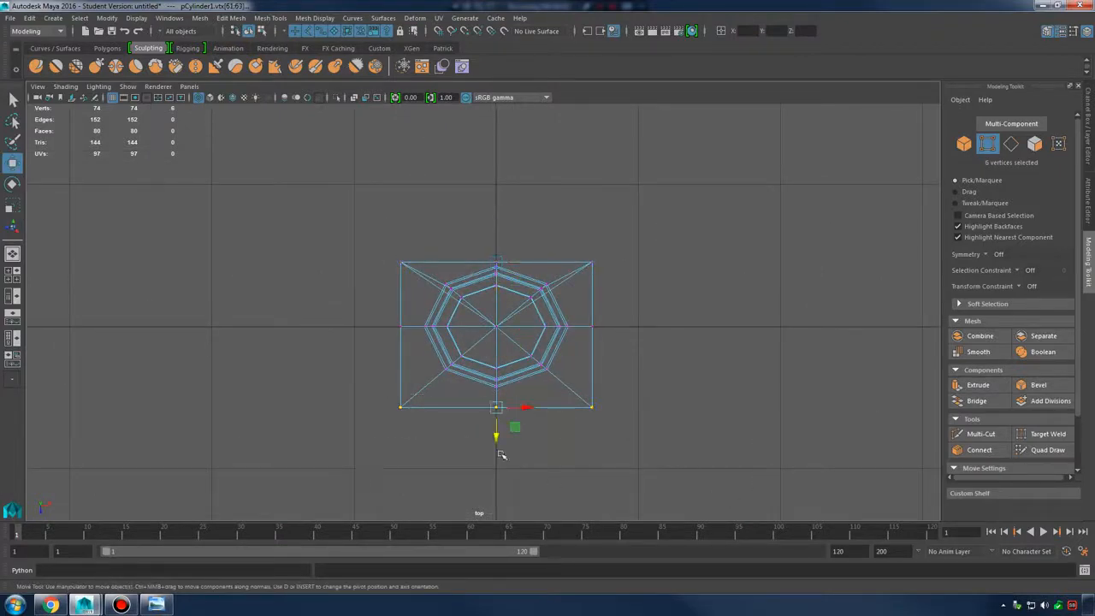
pyautogui.moveTo(500, 424); pyautogui.dragTo(501, 419)
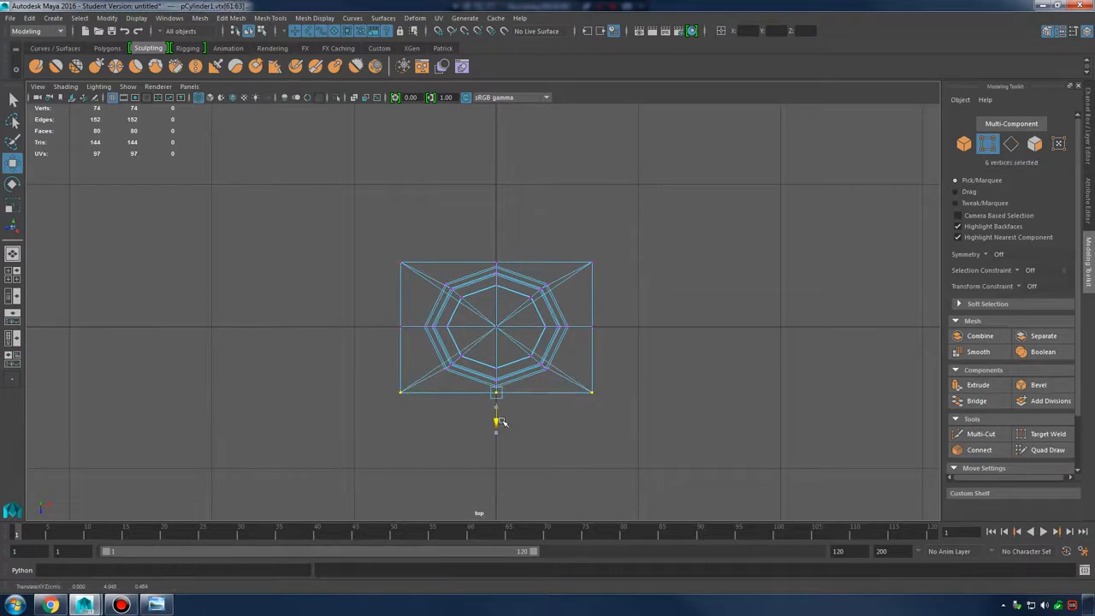
pyautogui.keyDown('alt'); pyautogui.moveTo(480, 383); pyautogui.dragTo(728, 388, button='right'); pyautogui.keyUp('alt')
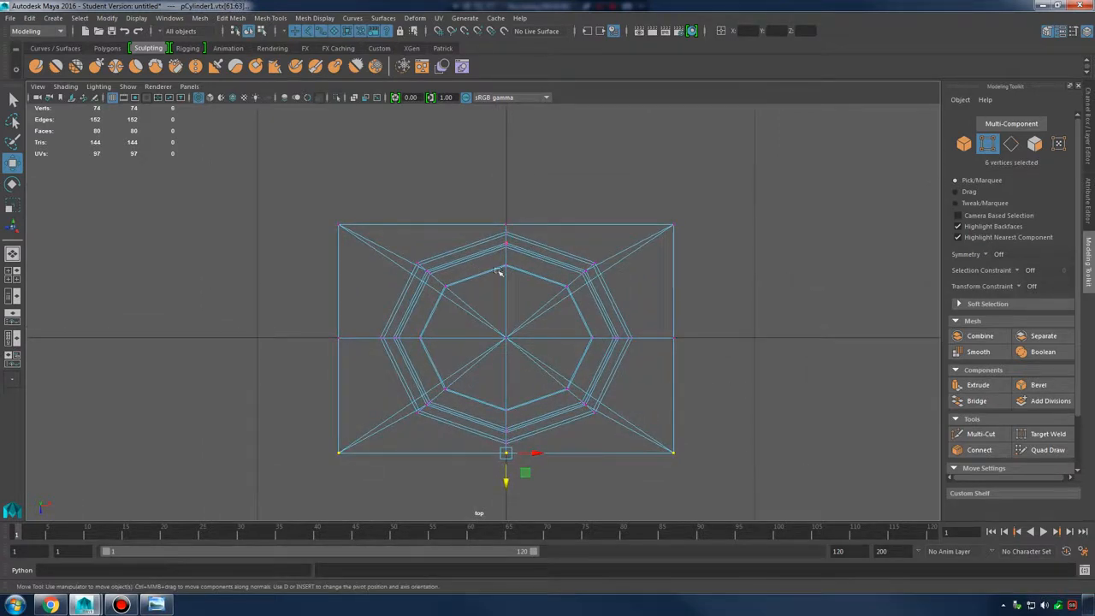
pyautogui.hotkey('ctrl', 'z')
pyautogui.hotkey('ctrl', 'z')
pyautogui.hotkey('ctrl', 'z')
# Scale the top and bottom vertex rows together toward the centre
pyautogui.moveTo(286, 162); pyautogui.dragTo(743, 202)
pyautogui.keyDown('shift'); pyautogui.moveTo(274, 463); pyautogui.dragTo(651, 513); pyautogui.keyUp('shift')
pyautogui.press('r')
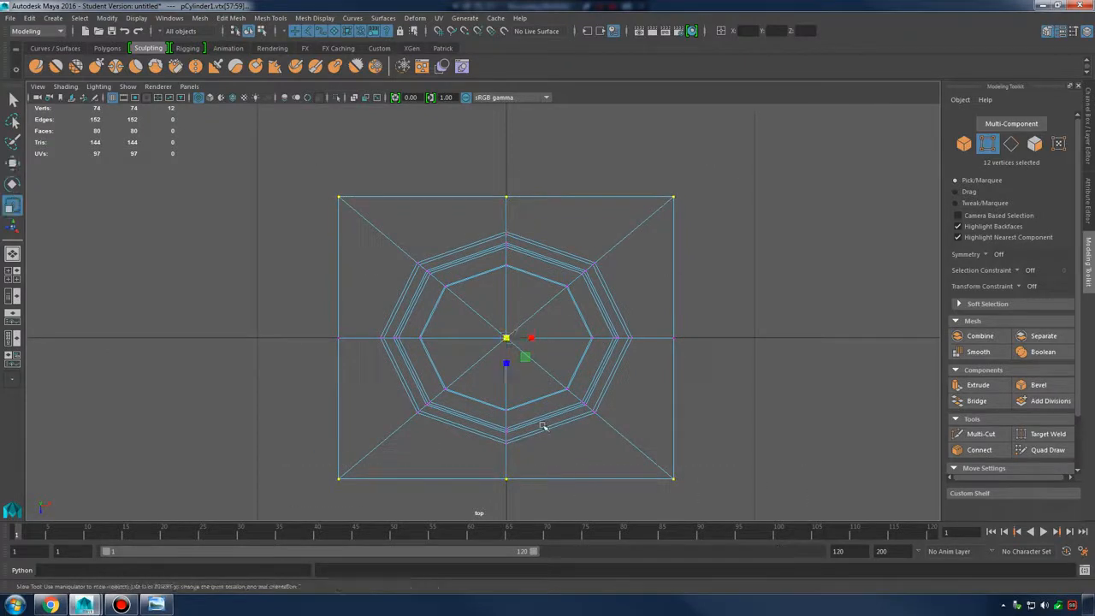
pyautogui.moveTo(508, 364); pyautogui.dragTo(504, 358, button='middle')
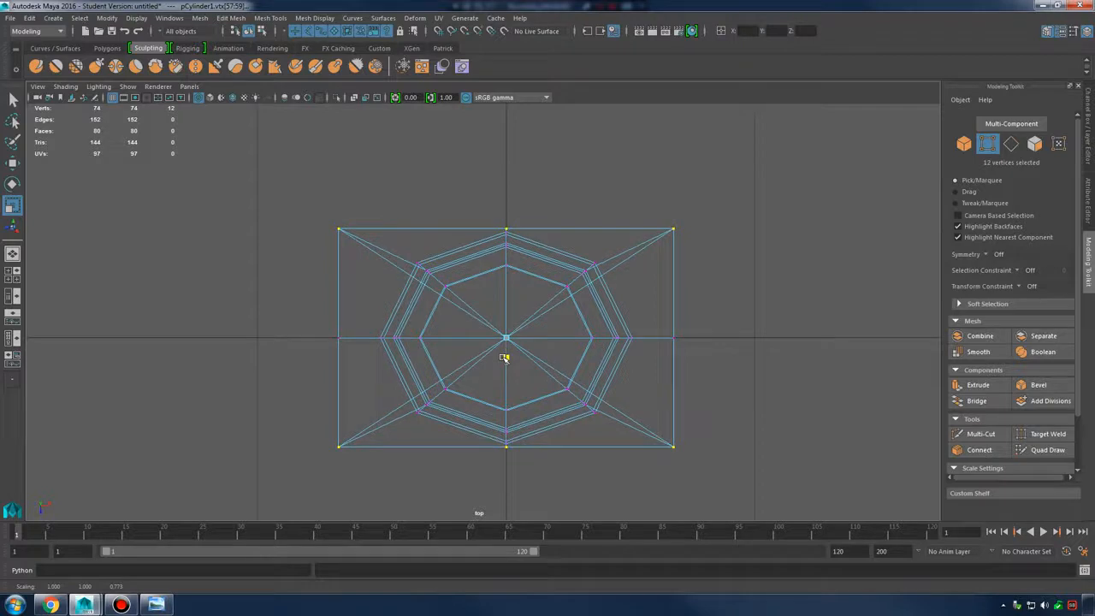
pyautogui.moveTo(504, 357); pyautogui.dragTo(503, 359)
# Scale the left and right vertex columns inward to narrow the block
pyautogui.moveTo(659, 197); pyautogui.dragTo(810, 510)
pyautogui.keyDown('shift'); pyautogui.moveTo(245, 161); pyautogui.dragTo(350, 520); pyautogui.keyUp('shift')
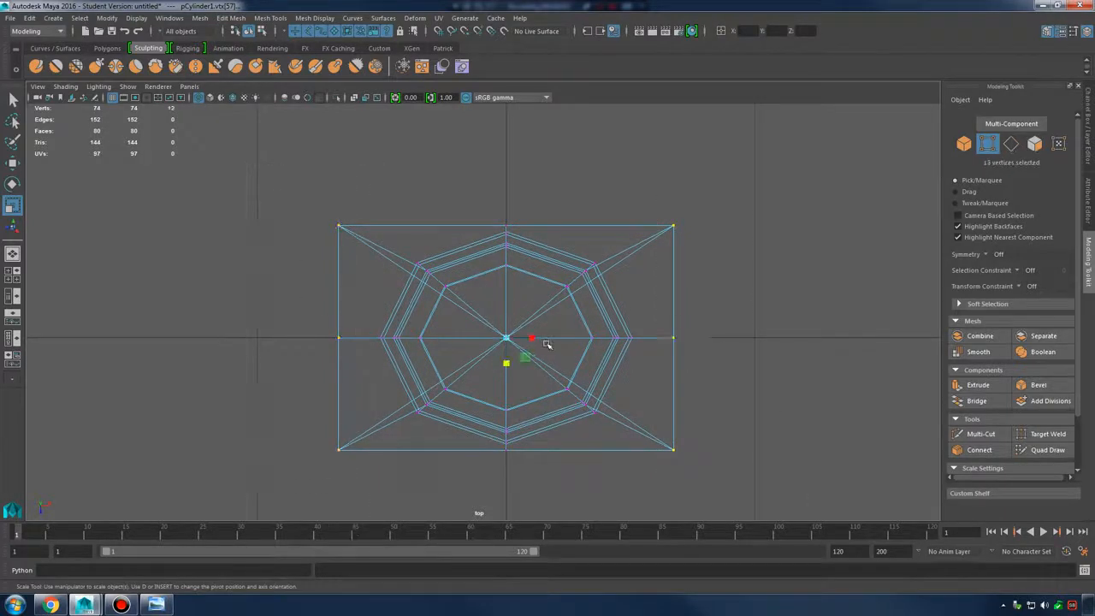
pyautogui.moveTo(533, 337)
pyautogui.mouseDown(button='middle')
pyautogui.moveTo(525, 341)
pyautogui.moveTo(535, 339)
pyautogui.mouseUp(button='middle')
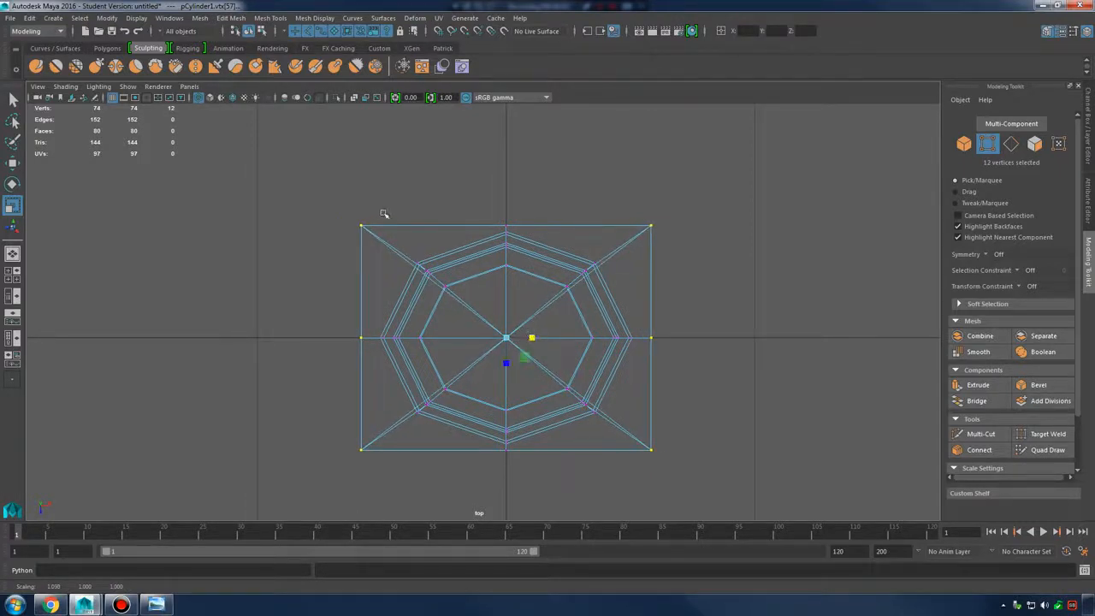
pyautogui.press('space')
pyautogui.press('space')
pyautogui.keyDown('alt'); pyautogui.moveTo(662, 227); pyautogui.dragTo(552, 276); pyautogui.keyUp('alt')
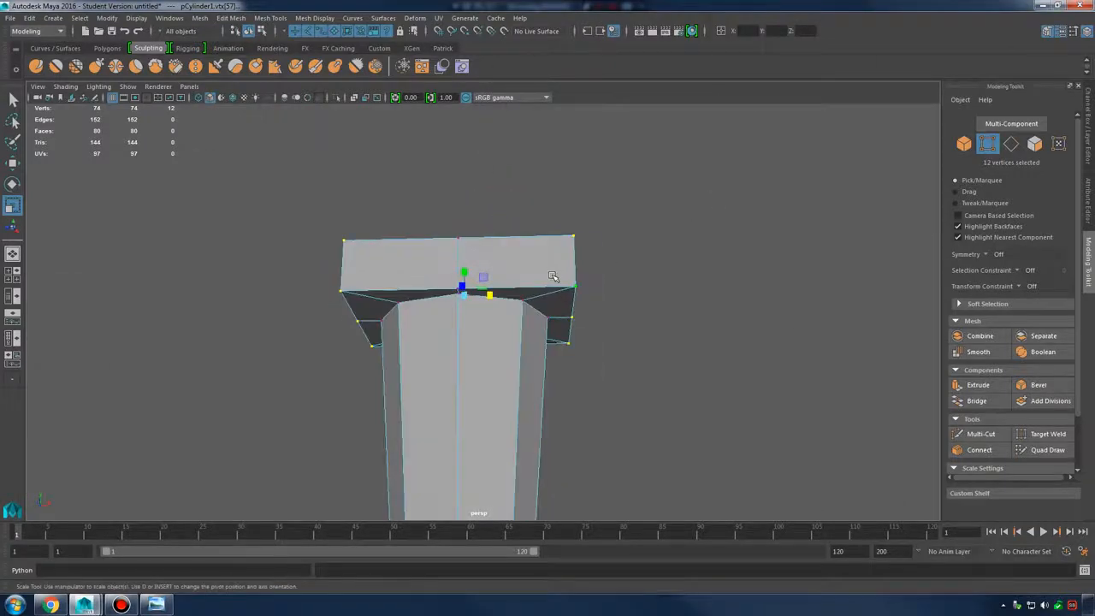
pyautogui.moveTo(553, 276); pyautogui.dragTo(614, 241, button='right')
pyautogui.click(629, 305)
pyautogui.keyDown('alt'); pyautogui.moveTo(629, 306); pyautogui.dragTo(566, 322); pyautogui.keyUp('alt')
pyautogui.click(562, 277)
pyautogui.press('3')
pyautogui.press('1')
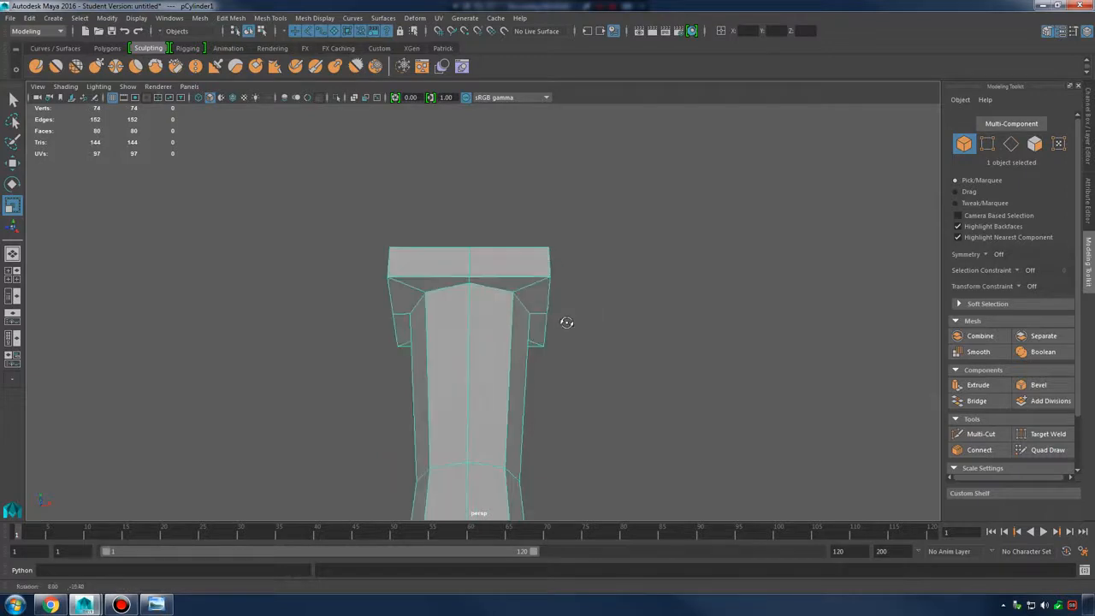
pyautogui.click(261, 555)
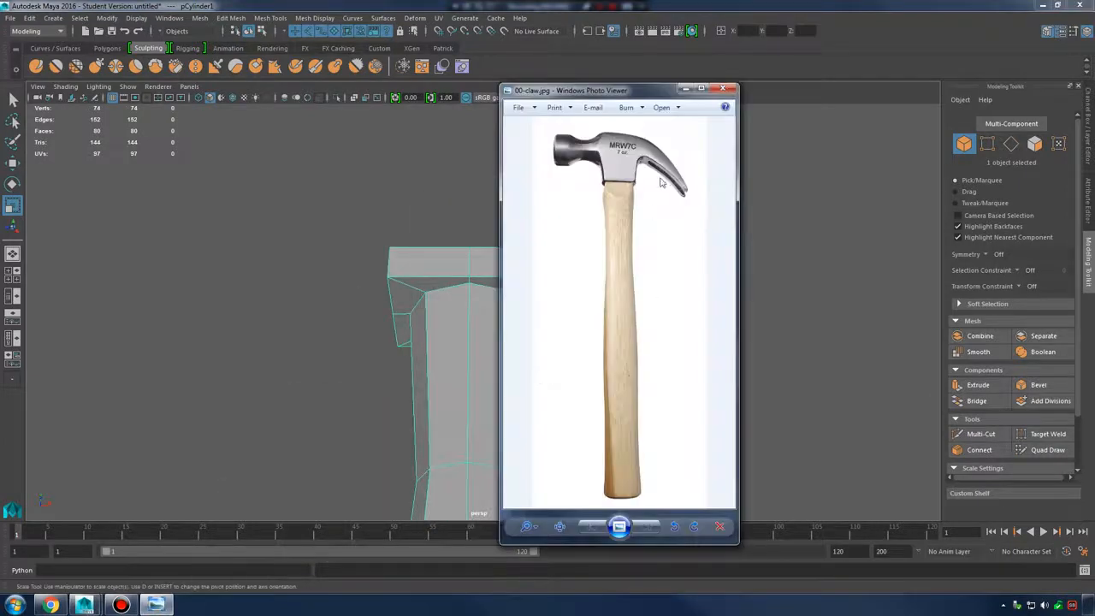
pyautogui.click(684, 89)
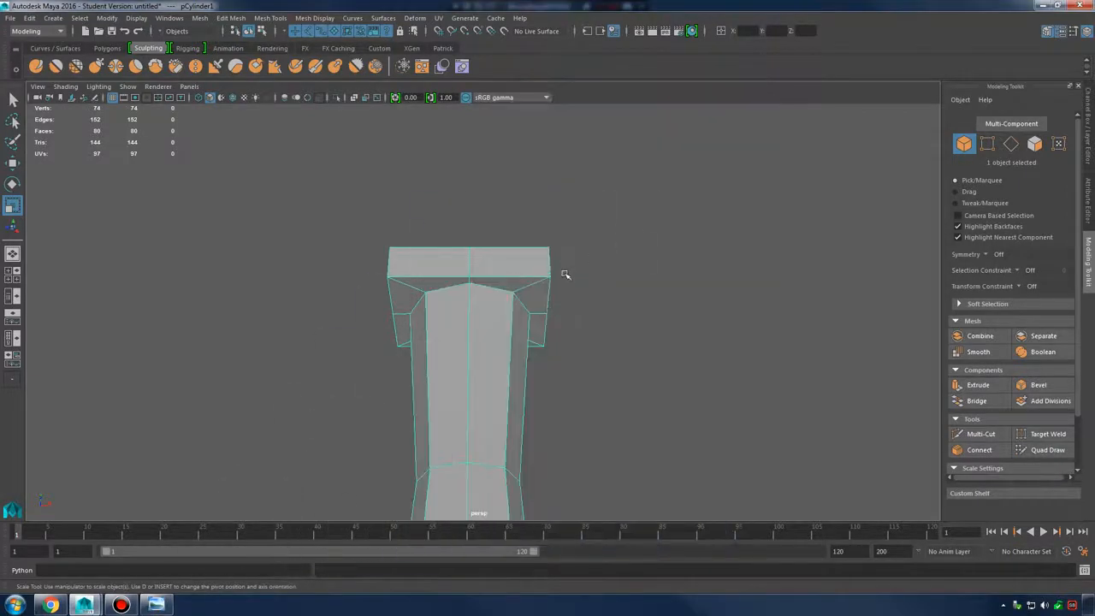
pyautogui.keyDown('alt'); pyautogui.moveTo(562, 273); pyautogui.dragTo(626, 342); pyautogui.keyUp('alt')
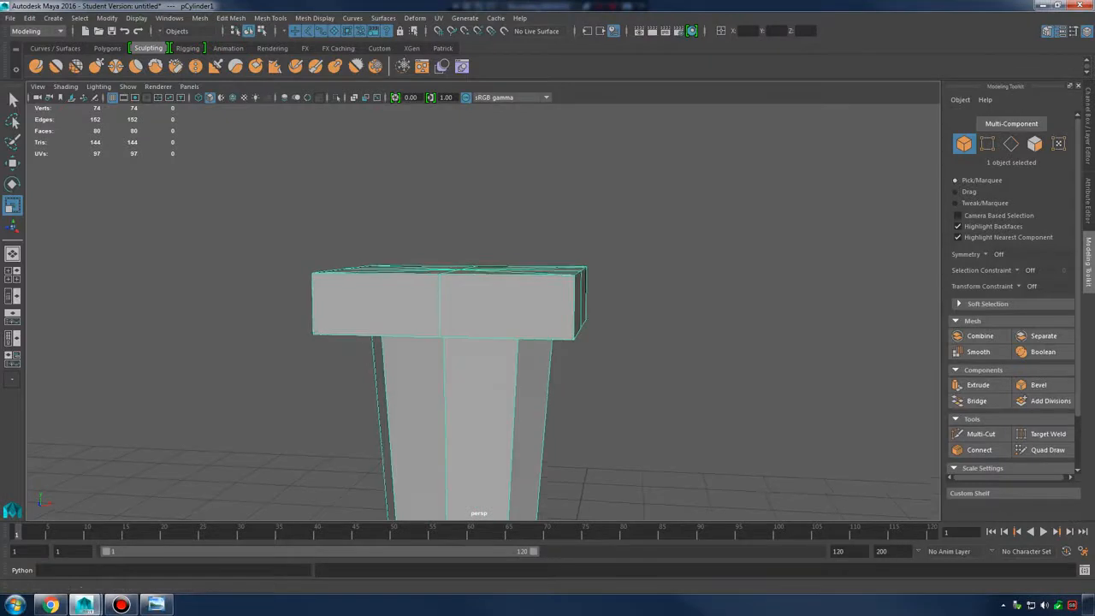
pyautogui.keyDown('alt'); pyautogui.moveTo(508, 280); pyautogui.dragTo(536, 260); pyautogui.keyUp('alt')
pyautogui.moveTo(535, 260); pyautogui.dragTo(538, 286, button='right')
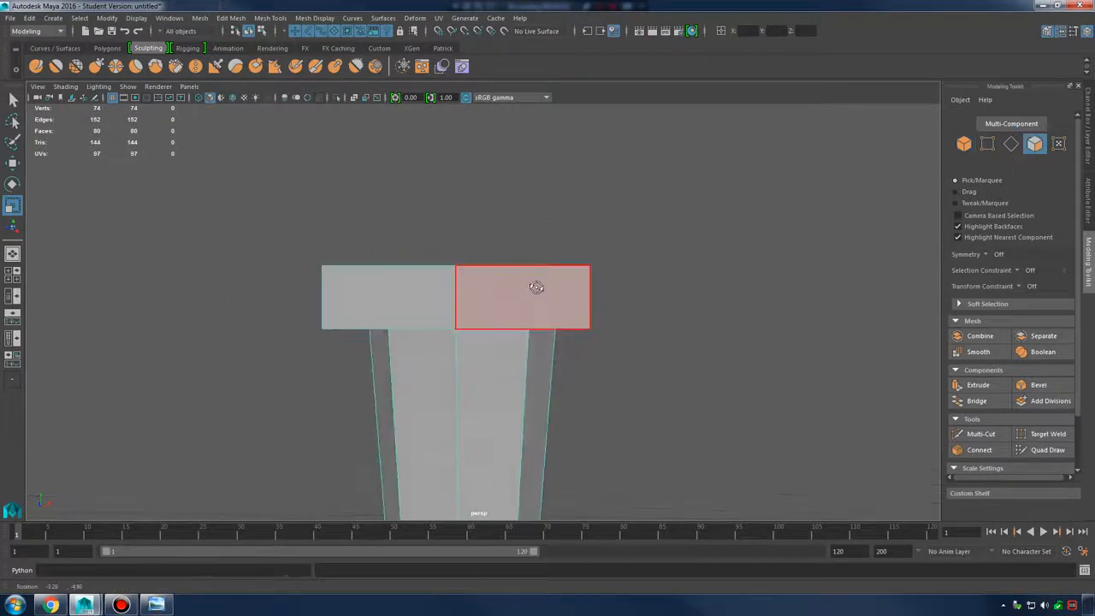
# Extrude the block's top faces upward into a taller head, then show the claw hammer photo
pyautogui.moveTo(247, 246); pyautogui.dragTo(623, 266)
pyautogui.keyDown('ctrl'); pyautogui.moveTo(284, 311); pyautogui.dragTo(621, 358); pyautogui.keyUp('ctrl')
pyautogui.moveTo(587, 318)
pyautogui.keyDown('alt'); pyautogui.mouseDown()
pyautogui.moveTo(606, 332)
pyautogui.moveTo(584, 327)
pyautogui.mouseUp(); pyautogui.keyUp('alt')
pyautogui.keyDown('shift'); pyautogui.moveTo(544, 255); pyautogui.dragTo(494, 239, button='right'); pyautogui.keyUp('shift')
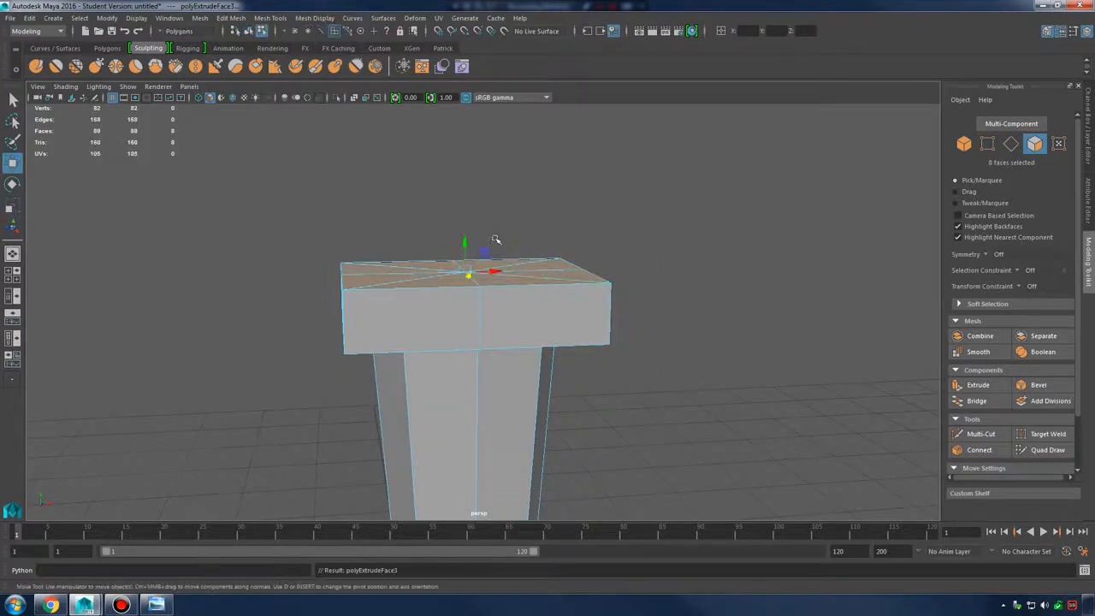
pyautogui.moveTo(464, 240); pyautogui.dragTo(484, 127)
pyautogui.scroll(-5, 520, 257)
pyautogui.keyDown('alt'); pyautogui.moveTo(522, 267); pyautogui.dragTo(485, 273); pyautogui.keyUp('alt')
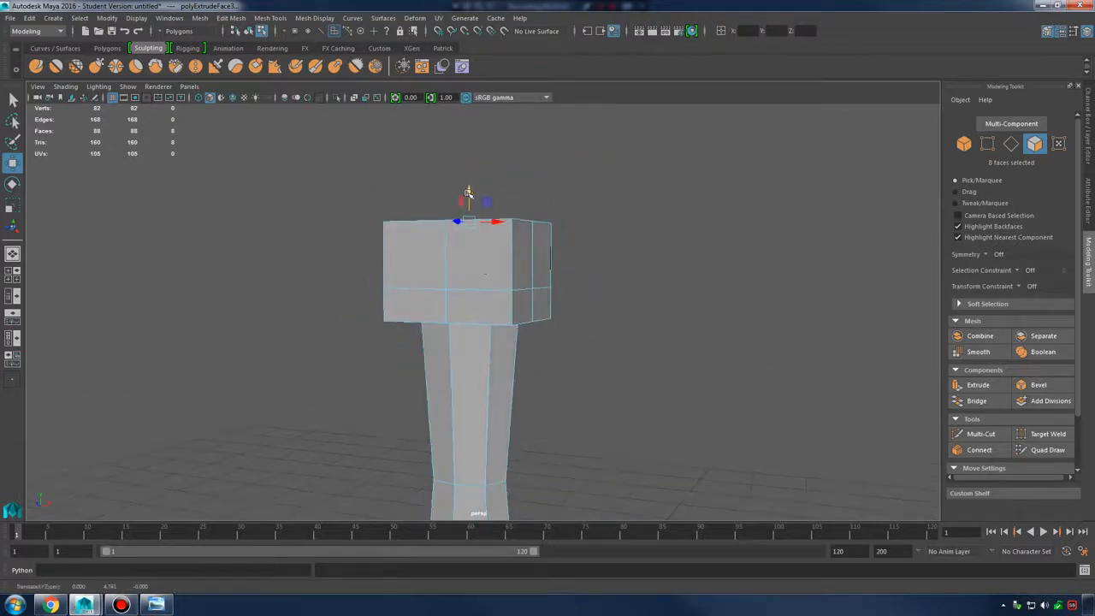
pyautogui.moveTo(468, 194); pyautogui.dragTo(469, 198)
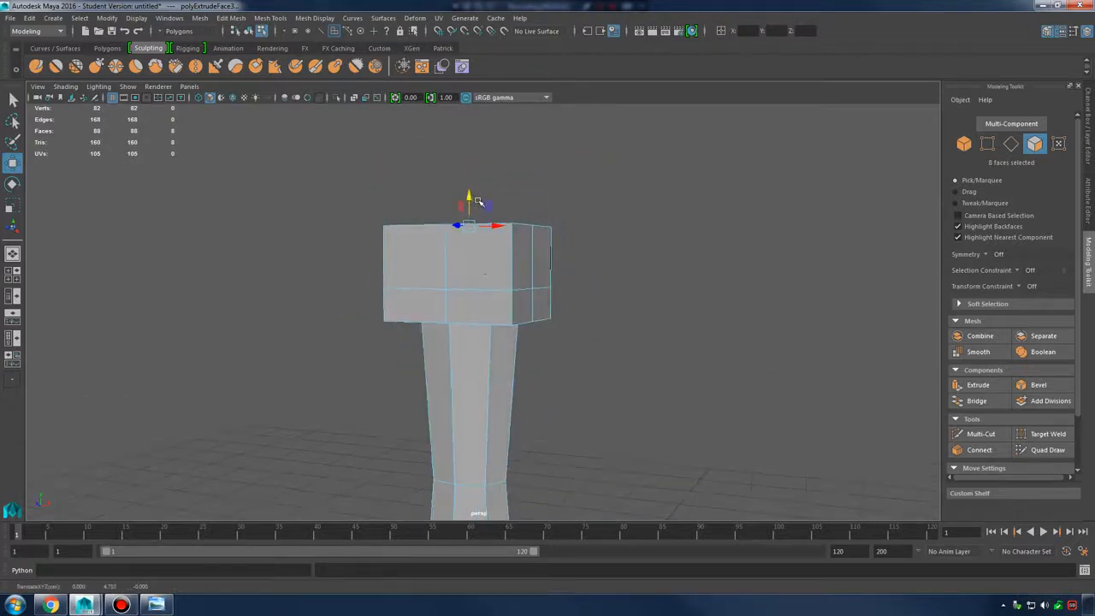
pyautogui.keyDown('alt'); pyautogui.moveTo(550, 266); pyautogui.dragTo(535, 268); pyautogui.keyUp('alt')
pyautogui.click(156, 605)
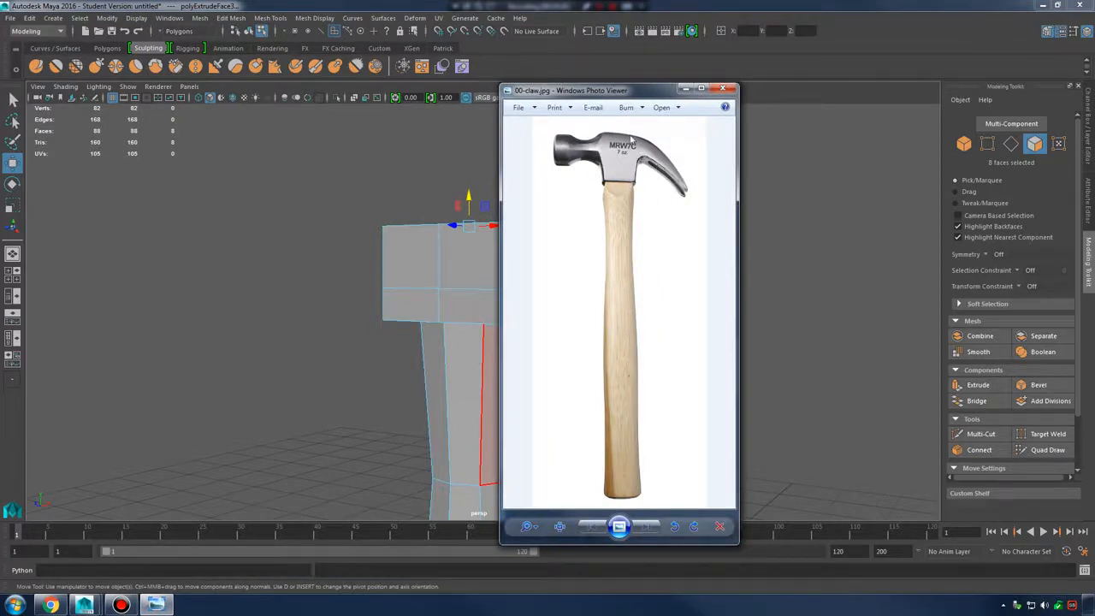
# Hide the reference photo and select two upper faces on the head's front-right
pyautogui.click(686, 89)
pyautogui.keyDown('alt'); pyautogui.moveTo(496, 225); pyautogui.dragTo(457, 266); pyautogui.keyUp('alt')
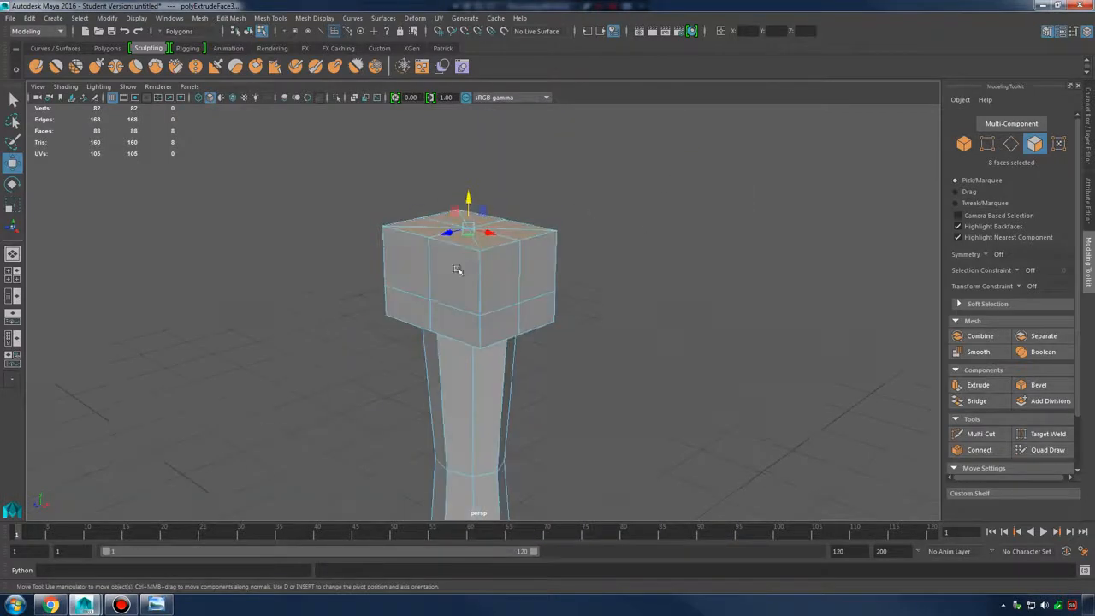
pyautogui.scroll(3, 457, 266)
pyautogui.moveTo(592, 323)
pyautogui.keyDown('alt'); pyautogui.mouseDown()
pyautogui.moveTo(604, 293)
pyautogui.moveTo(609, 310)
pyautogui.mouseUp(); pyautogui.keyUp('alt')
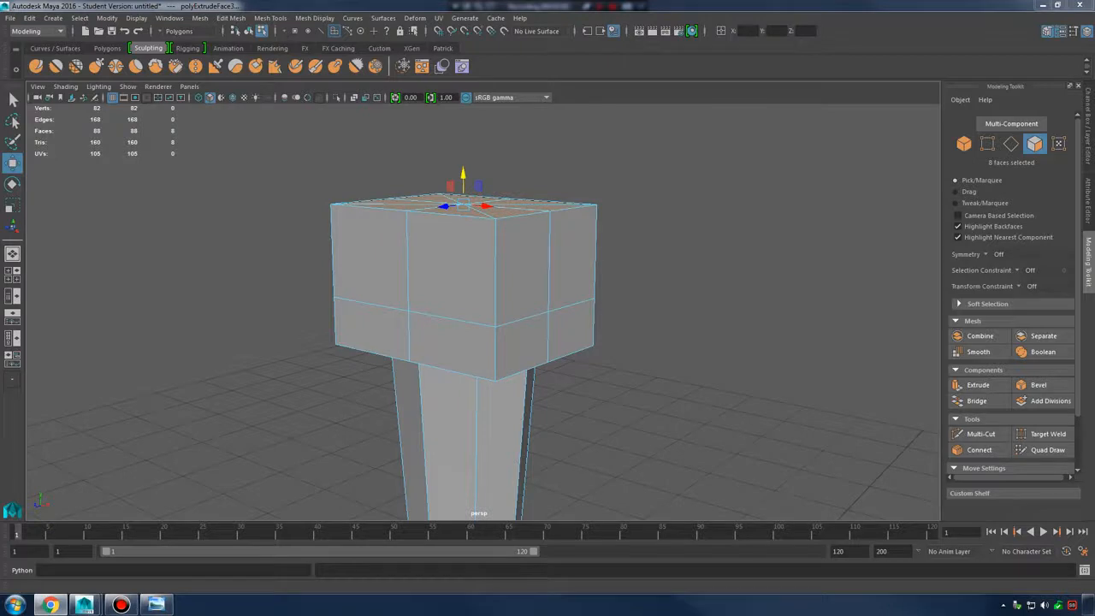
pyautogui.click(531, 263)
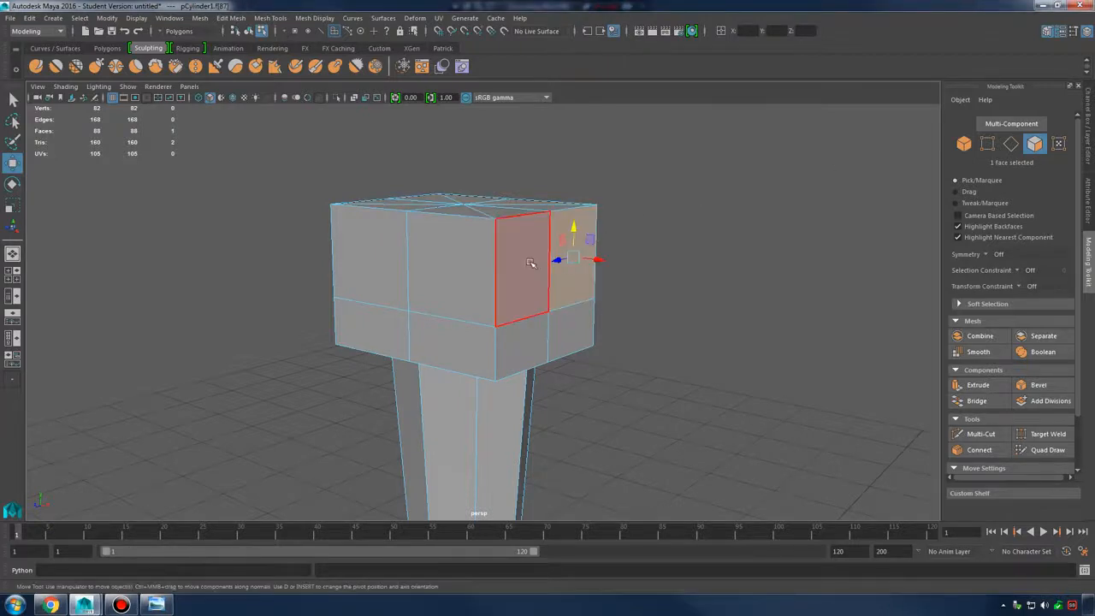
pyautogui.keyDown('shift'); pyautogui.click(530, 263); pyautogui.keyUp('shift')
pyautogui.keyDown('alt'); pyautogui.moveTo(676, 307); pyautogui.dragTo(472, 337); pyautogui.keyUp('alt')
# Add two lower faces, compare the head with the claw-hammer photo, then select one front face
pyautogui.click(157, 604)
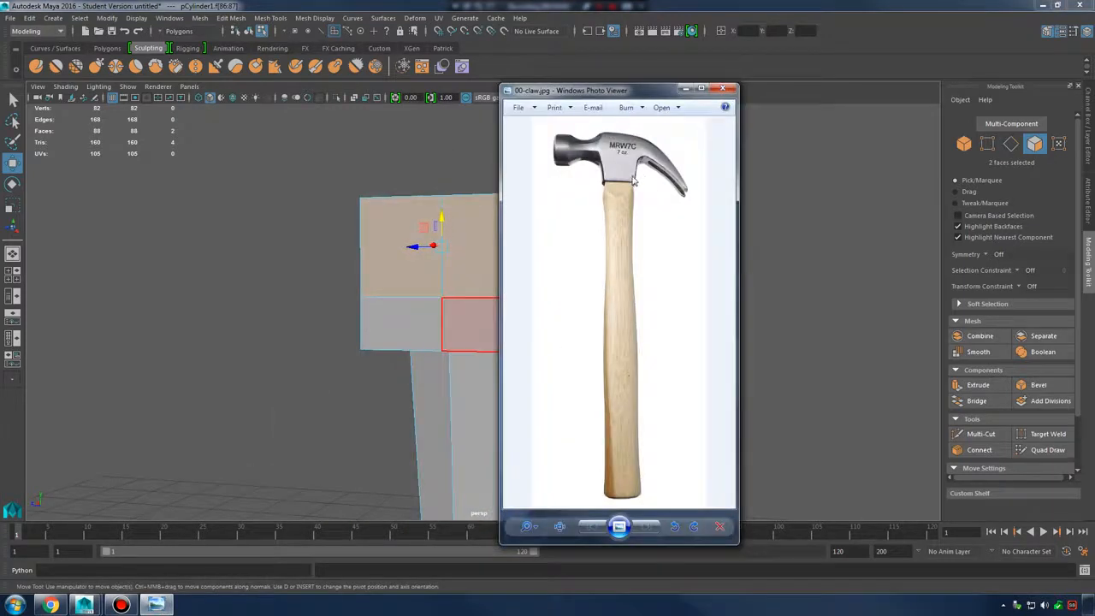
pyautogui.keyDown('shift'); pyautogui.click(430, 320); pyautogui.keyUp('shift')
pyautogui.keyDown('shift'); pyautogui.click(464, 341); pyautogui.keyUp('shift')
pyautogui.keyDown('alt'); pyautogui.moveTo(465, 342); pyautogui.dragTo(578, 337); pyautogui.keyUp('alt')
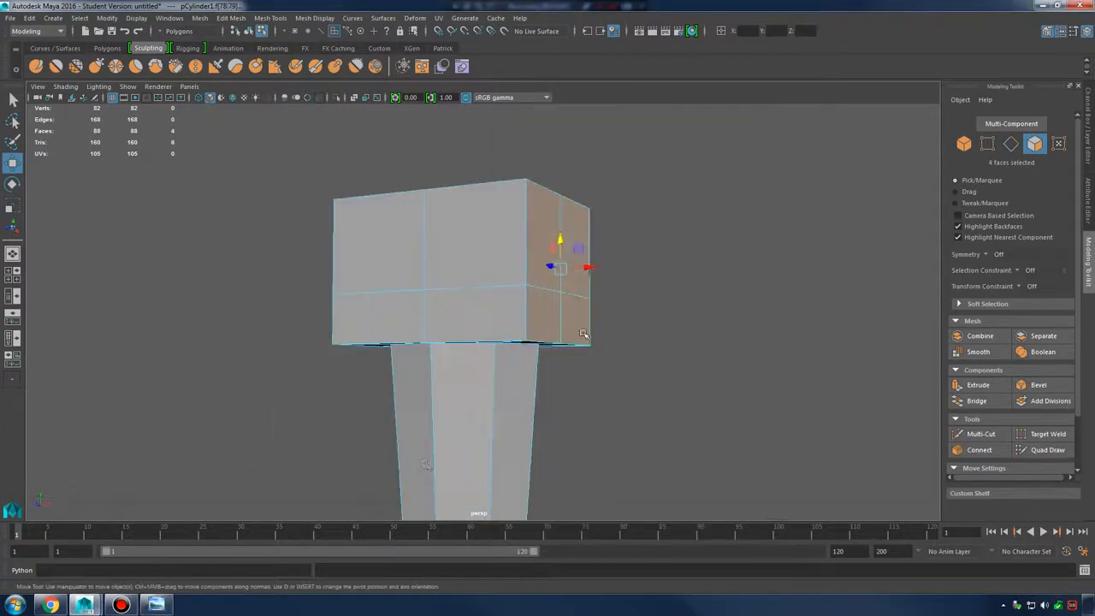
pyautogui.click(162, 605)
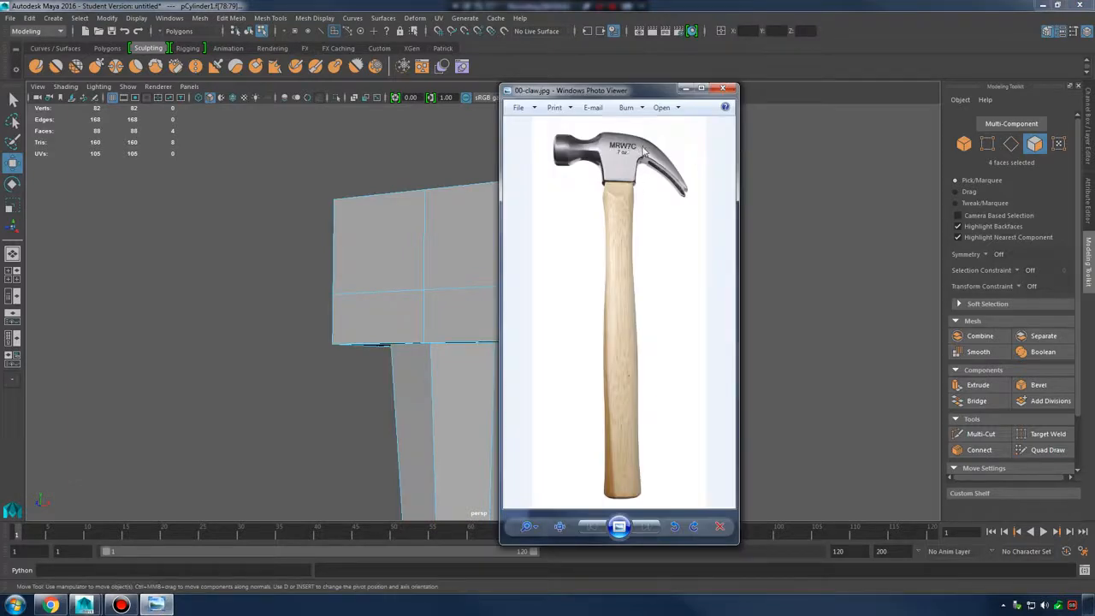
pyautogui.click(686, 89)
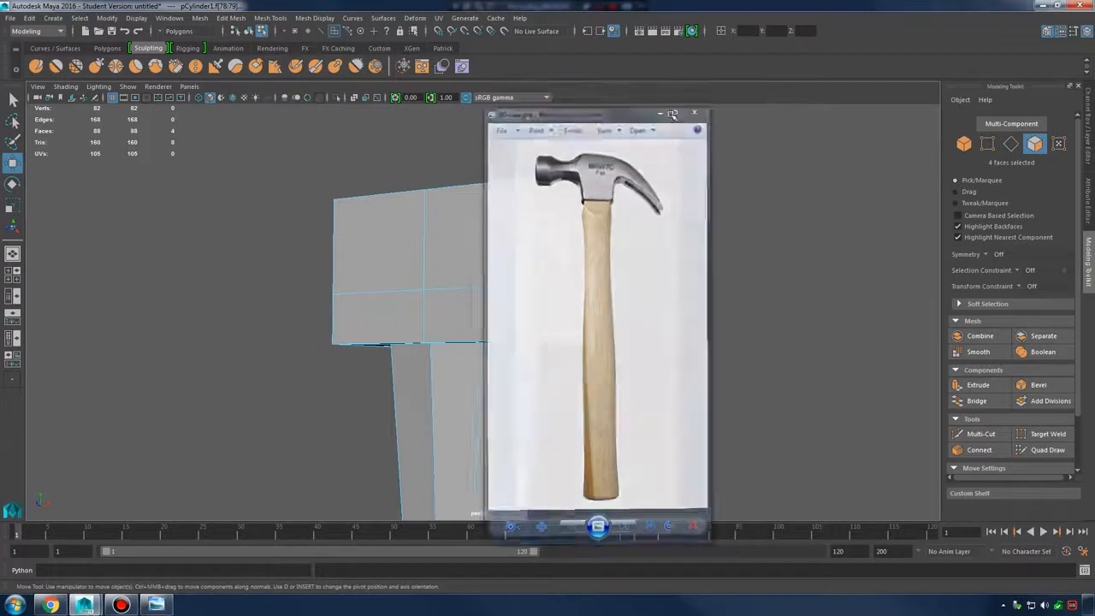
pyautogui.moveTo(548, 318)
pyautogui.keyDown('alt'); pyautogui.mouseDown()
pyautogui.moveTo(528, 320)
pyautogui.moveTo(560, 318)
pyautogui.mouseUp(); pyautogui.keyUp('alt')
pyautogui.click(516, 315)
pyautogui.moveTo(528, 276); pyautogui.dragTo(527, 246, button='right')
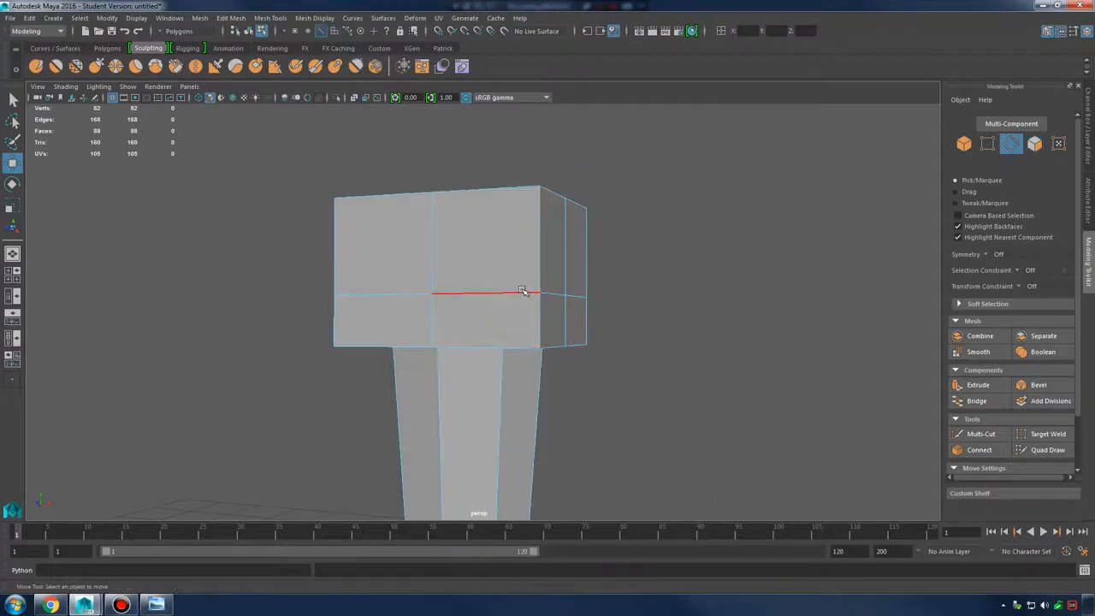
# Select the head's middle horizontal edge loop and raise it, checking the reference photo
pyautogui.click(523, 291)
pyautogui.doubleClick(502, 293)
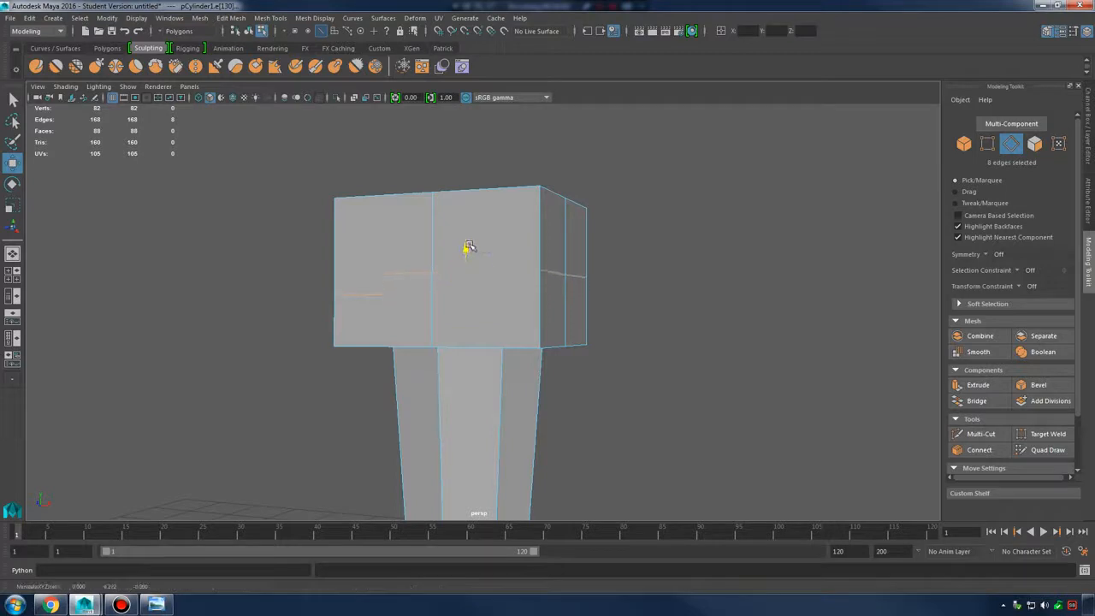
pyautogui.click(156, 605)
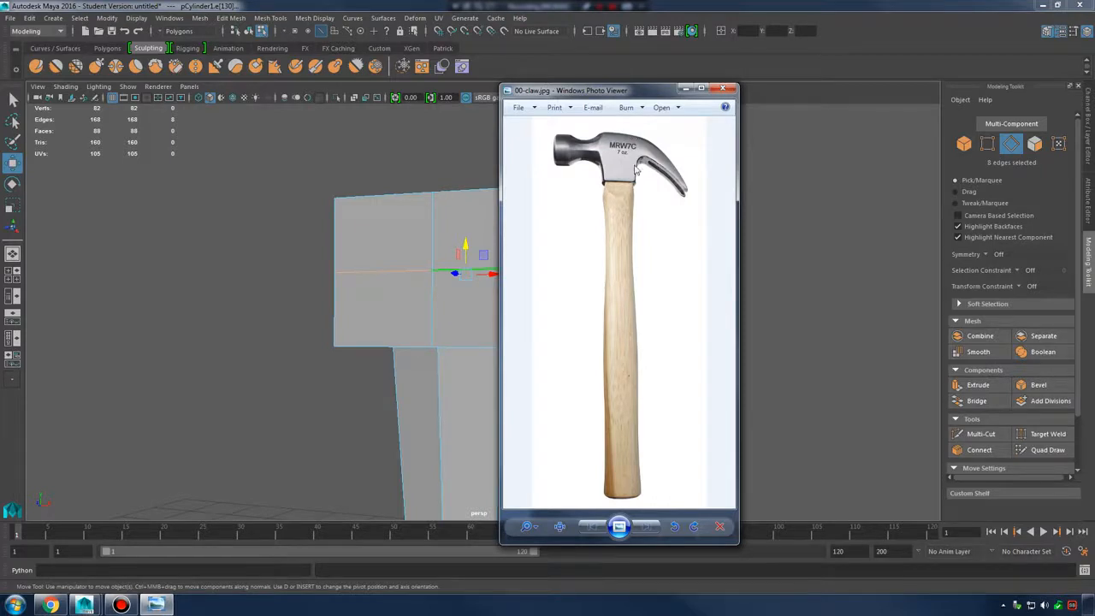
pyautogui.click(686, 89)
pyautogui.moveTo(469, 247); pyautogui.dragTo(466, 246)
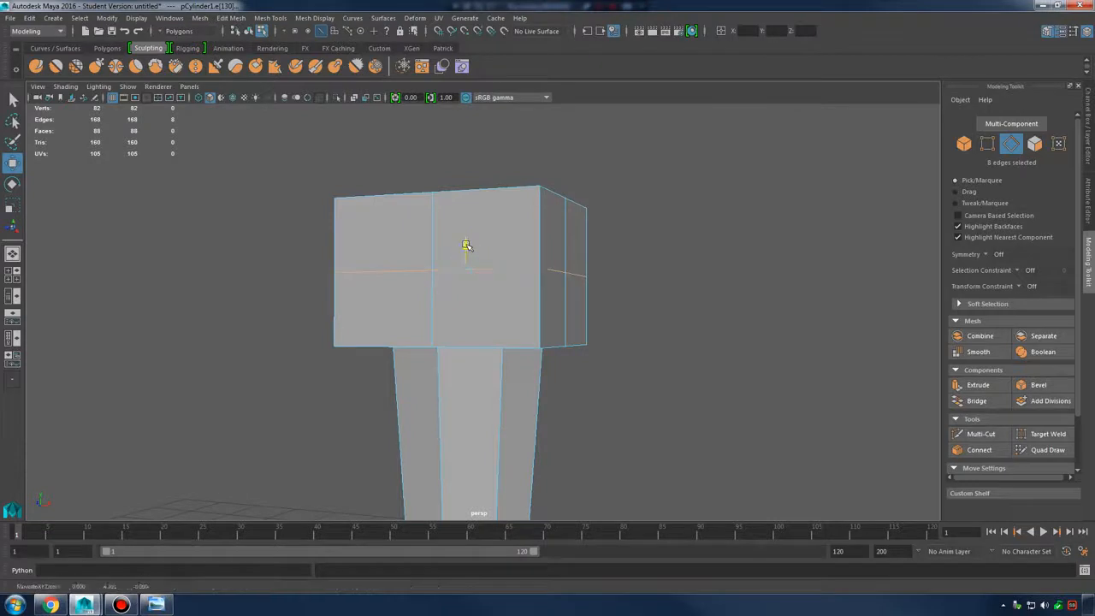
# Select the two upper front-right faces of the head, comparing against the photo
pyautogui.moveTo(567, 224); pyautogui.dragTo(568, 254, button='right')
pyautogui.click(515, 295)
pyautogui.keyDown('alt'); pyautogui.moveTo(653, 249); pyautogui.dragTo(591, 250); pyautogui.keyUp('alt')
pyautogui.click(558, 237)
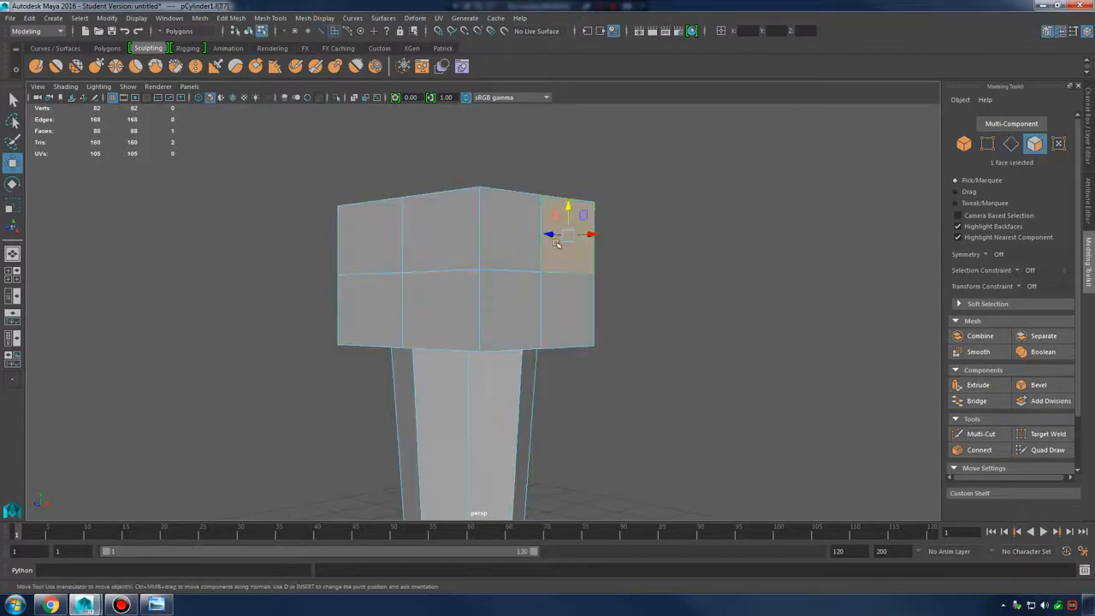
pyautogui.keyDown('shift'); pyautogui.click(505, 236); pyautogui.keyUp('shift')
pyautogui.moveTo(655, 318)
pyautogui.keyDown('alt'); pyautogui.mouseDown()
pyautogui.moveTo(628, 330)
pyautogui.moveTo(655, 324)
pyautogui.mouseUp(); pyautogui.keyUp('alt')
pyautogui.keyDown('alt'); pyautogui.moveTo(655, 323); pyautogui.dragTo(692, 337, button='right'); pyautogui.keyUp('alt')
pyautogui.keyDown('alt'); pyautogui.moveTo(692, 337); pyautogui.dragTo(732, 318); pyautogui.keyUp('alt')
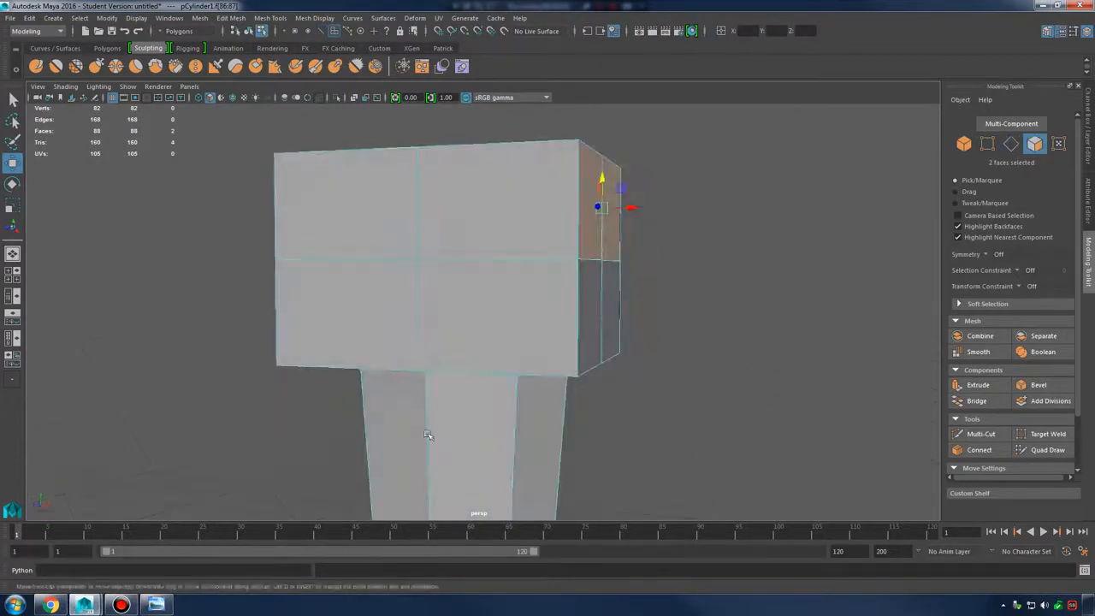
pyautogui.click(157, 605)
pyautogui.click(685, 90)
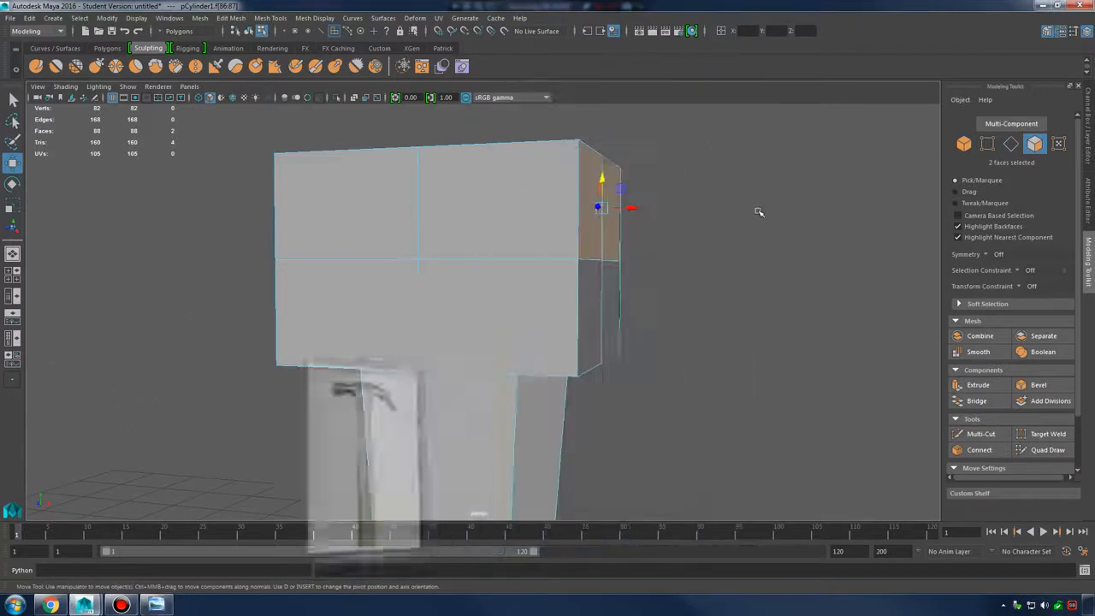
pyautogui.keyDown('alt'); pyautogui.moveTo(758, 208); pyautogui.dragTo(702, 220); pyautogui.keyUp('alt')
# Reselect just the two upper faces and apply Extrude Face to them
pyautogui.click(497, 252)
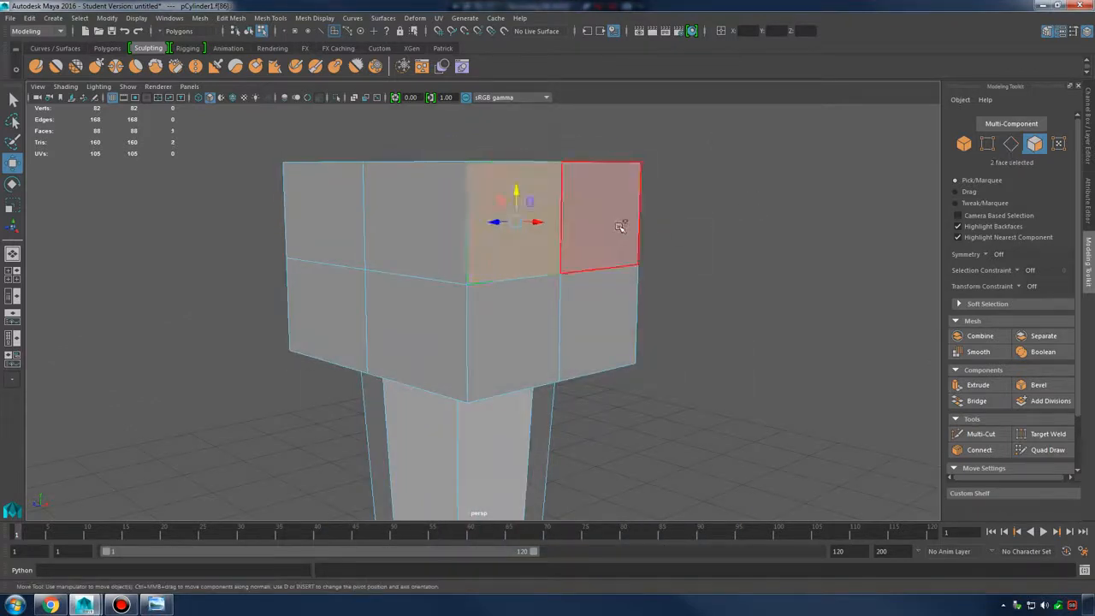
pyautogui.click(621, 221)
pyautogui.keyDown('shift'); pyautogui.click(518, 232); pyautogui.keyUp('shift')
pyautogui.keyDown('alt'); pyautogui.moveTo(608, 232); pyautogui.dragTo(617, 228); pyautogui.keyUp('alt')
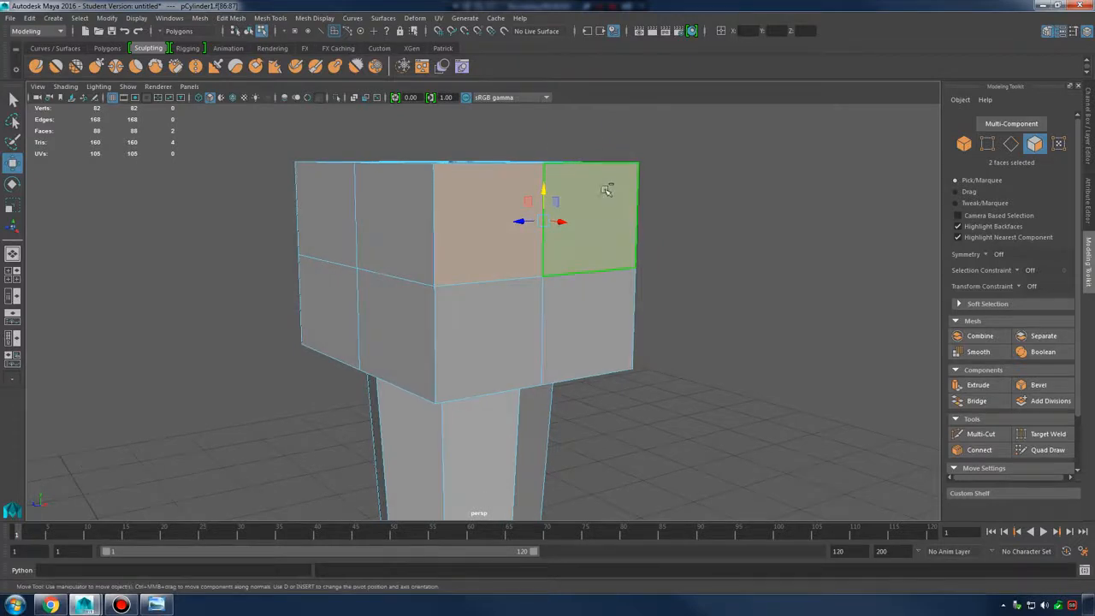
pyautogui.keyDown('shift'); pyautogui.rightClick(605, 189); pyautogui.keyUp('shift')
pyautogui.click(602, 220)
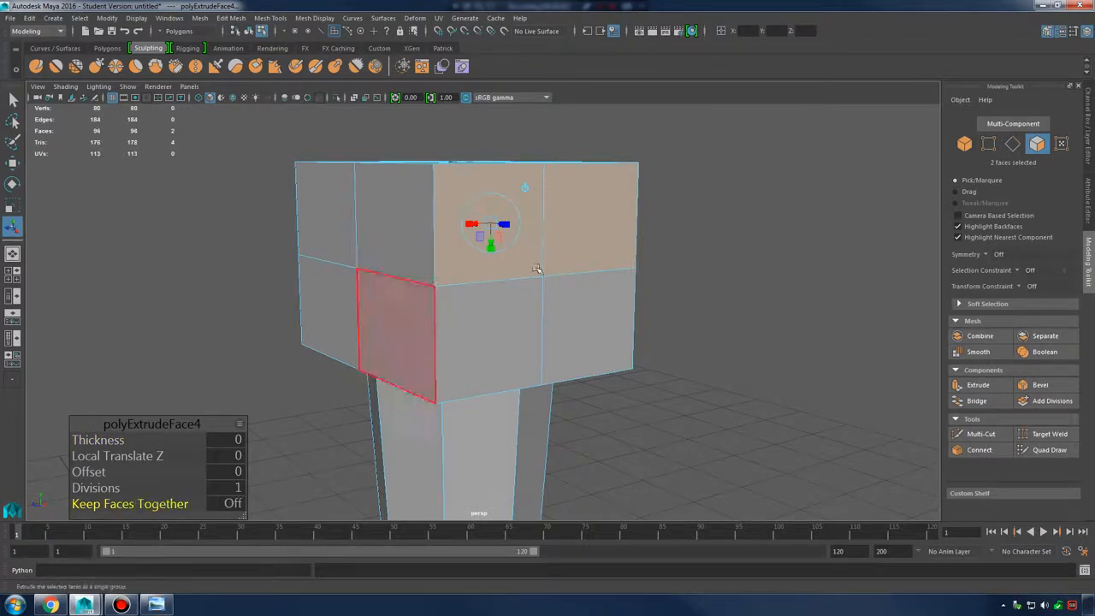
# Pull the extruded upper faces out from the head to 0.889 units
pyautogui.keyDown('alt'); pyautogui.moveTo(565, 263); pyautogui.dragTo(682, 325); pyautogui.keyUp('alt')
pyautogui.keyDown('alt'); pyautogui.moveTo(682, 325); pyautogui.dragTo(517, 301, button='middle'); pyautogui.keyUp('alt')
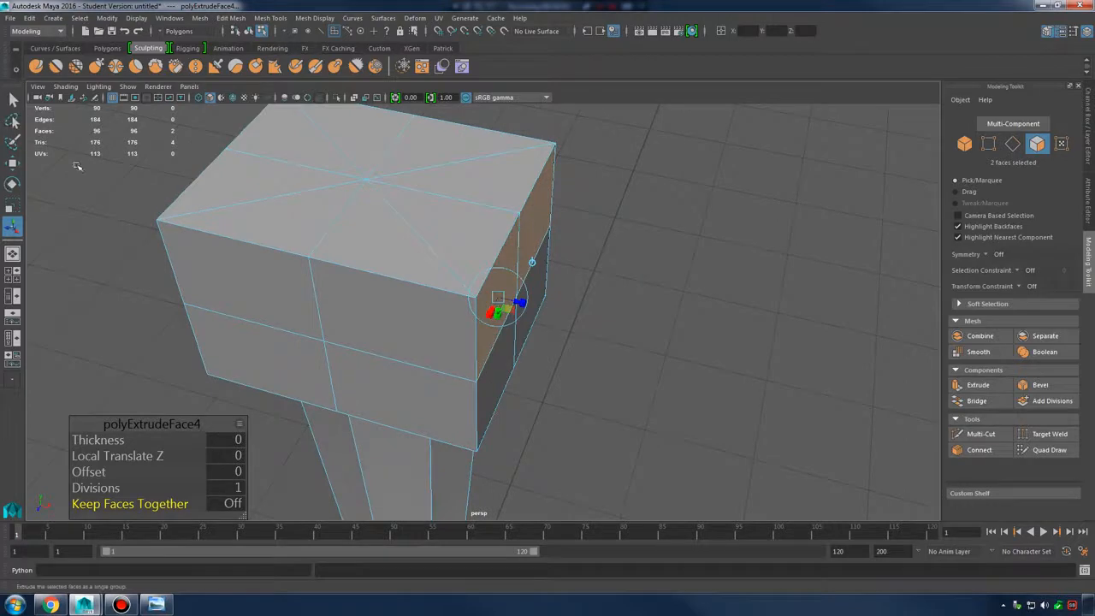
pyautogui.scroll(3, 541, 285)
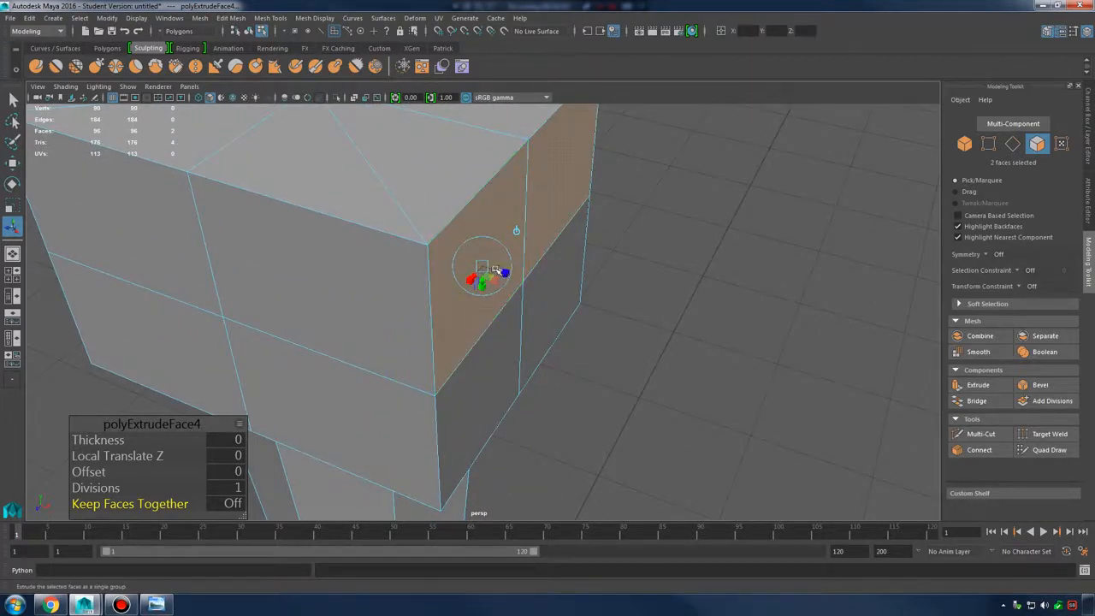
pyautogui.moveTo(497, 270); pyautogui.dragTo(903, 398)
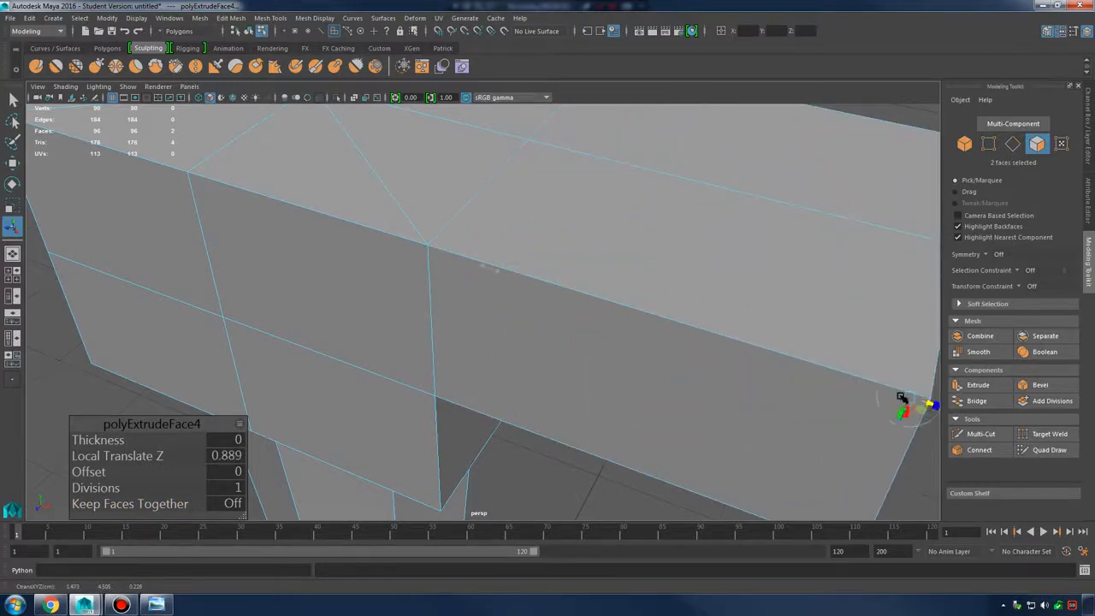
pyautogui.scroll(-5, 901, 398)
pyautogui.keyDown('alt'); pyautogui.moveTo(719, 329); pyautogui.dragTo(407, 217); pyautogui.keyUp('alt')
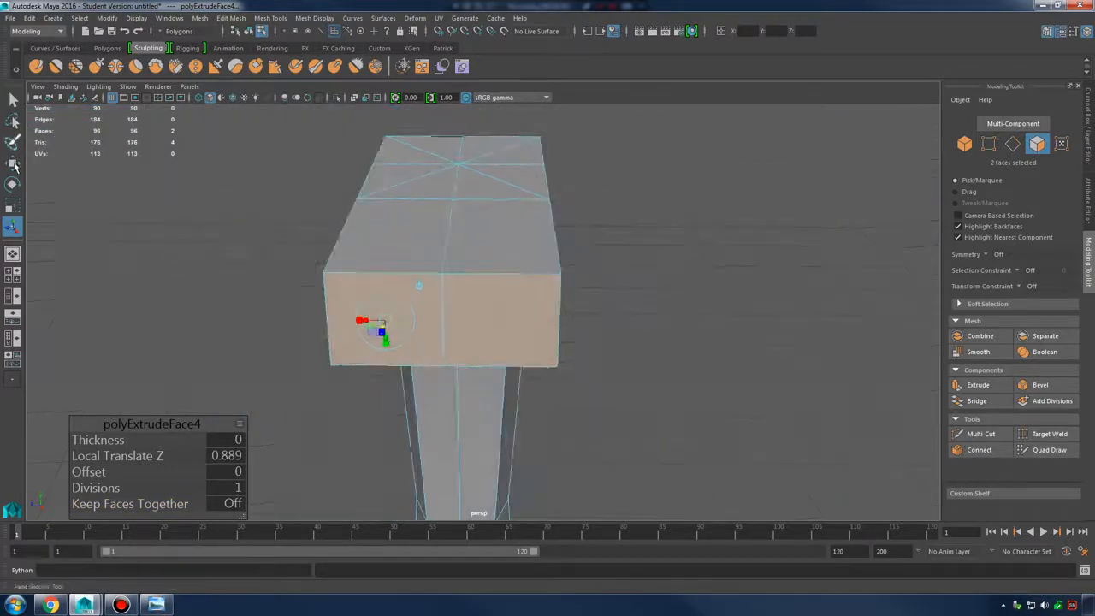
# Scale the end faces to open a notch, try rotating them, and undo the rotation
pyautogui.keyDown('alt'); pyautogui.moveTo(458, 344); pyautogui.dragTo(560, 366); pyautogui.keyUp('alt')
pyautogui.scroll(4, 564, 367)
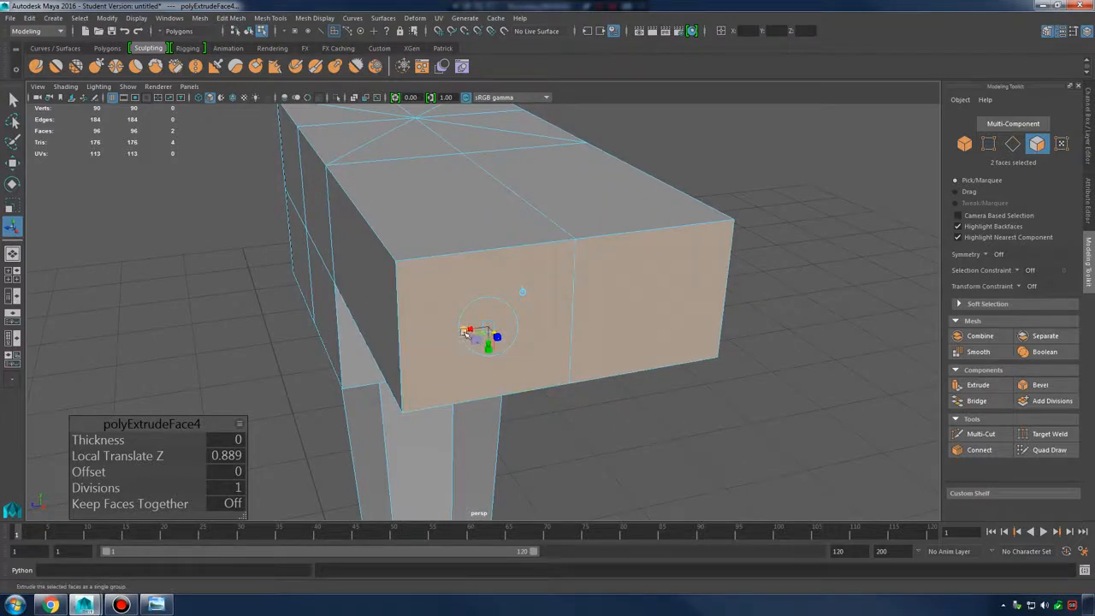
pyautogui.moveTo(466, 332); pyautogui.dragTo(593, 293)
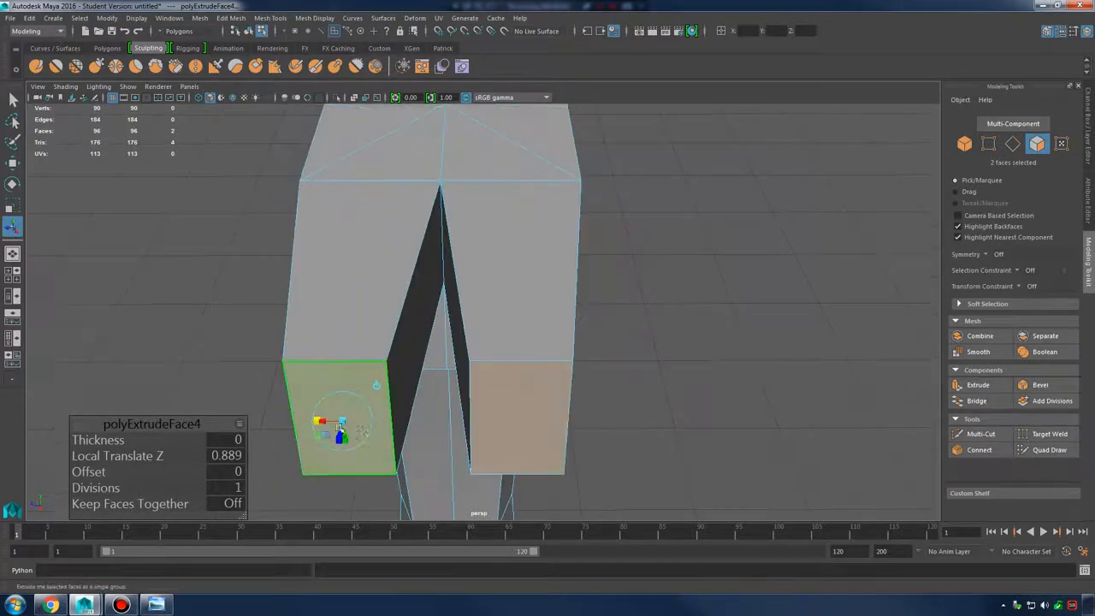
pyautogui.moveTo(317, 421); pyautogui.dragTo(508, 305)
pyautogui.hotkey('ctrl', 'z')
# Undo the scaling and the extrusion, returning the head to a plain block
pyautogui.keyDown('alt'); pyautogui.moveTo(541, 298); pyautogui.dragTo(496, 354, button='middle'); pyautogui.keyUp('alt')
pyautogui.keyDown('alt'); pyautogui.moveTo(496, 354); pyautogui.dragTo(458, 369); pyautogui.keyUp('alt')
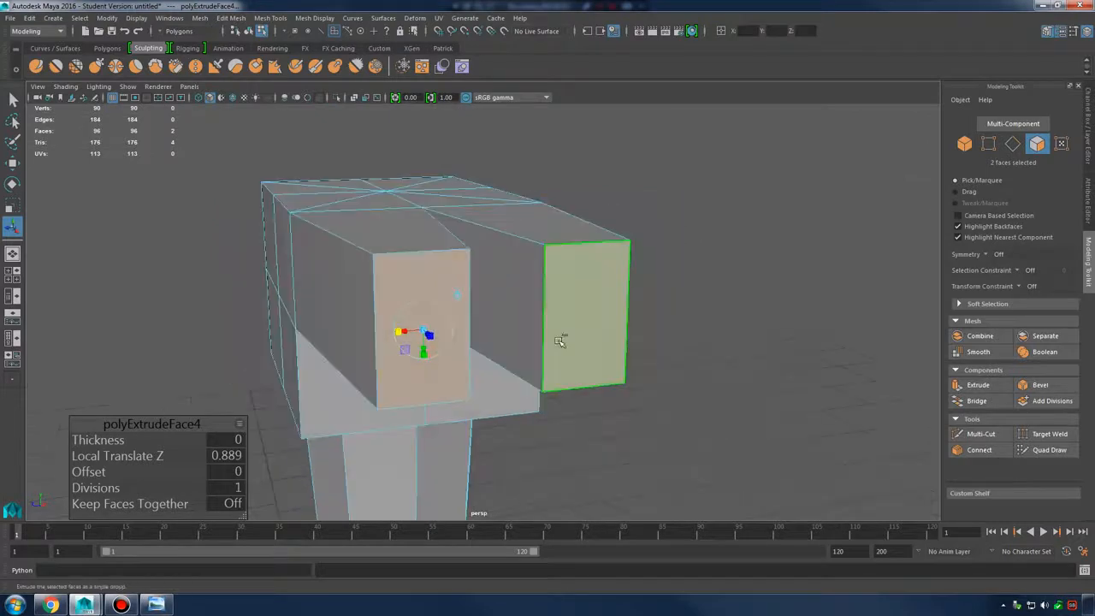
pyautogui.hotkey('ctrl', 'z')
pyautogui.hotkey('ctrl', 'z')
pyautogui.hotkey('ctrl', 'z')
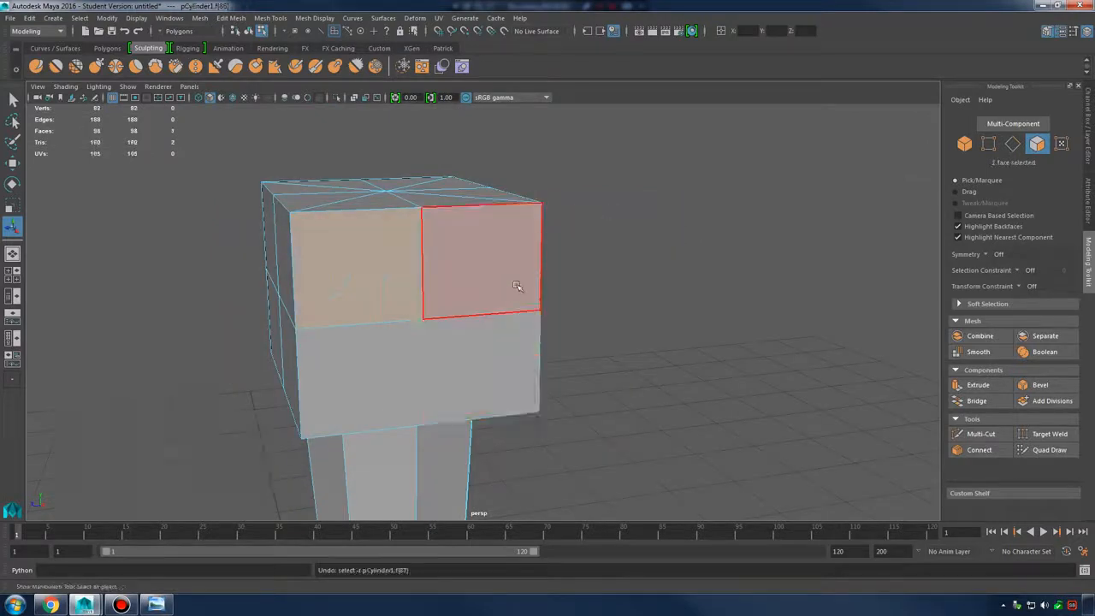
pyautogui.hotkey('ctrl', 'z')
# Extrude the two upper front faces outward and taper the new tip by scaling
pyautogui.click(464, 272)
pyautogui.keyDown('shift'); pyautogui.click(367, 269); pyautogui.keyUp('shift')
pyautogui.keyDown('alt'); pyautogui.moveTo(367, 269); pyautogui.dragTo(492, 295); pyautogui.keyUp('alt')
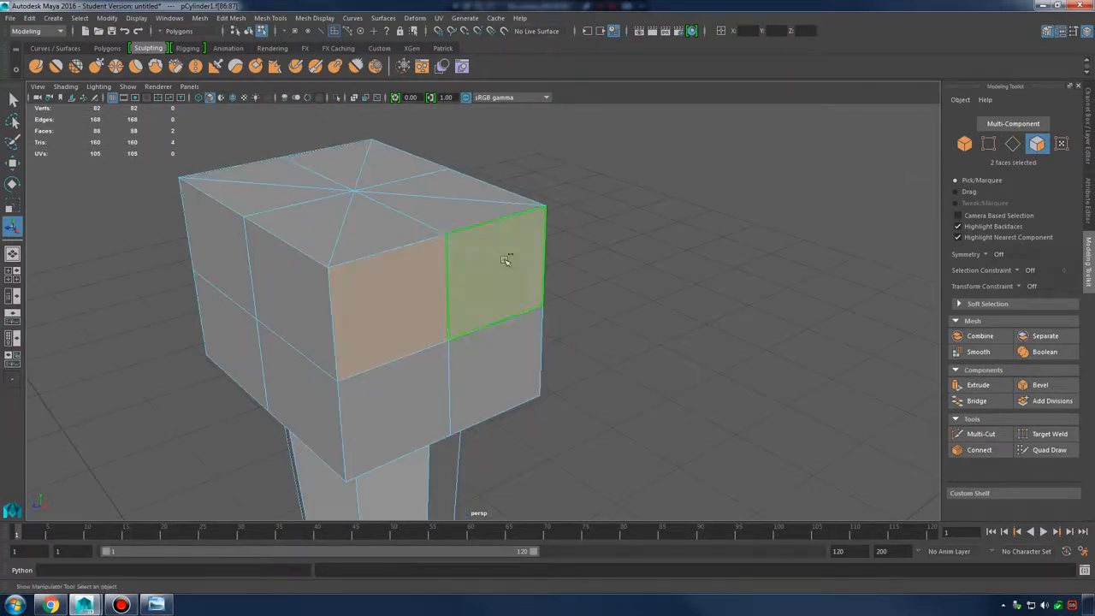
pyautogui.keyDown('shift'); pyautogui.moveTo(505, 259); pyautogui.dragTo(523, 310, button='right'); pyautogui.keyUp('shift')
pyautogui.press('w')
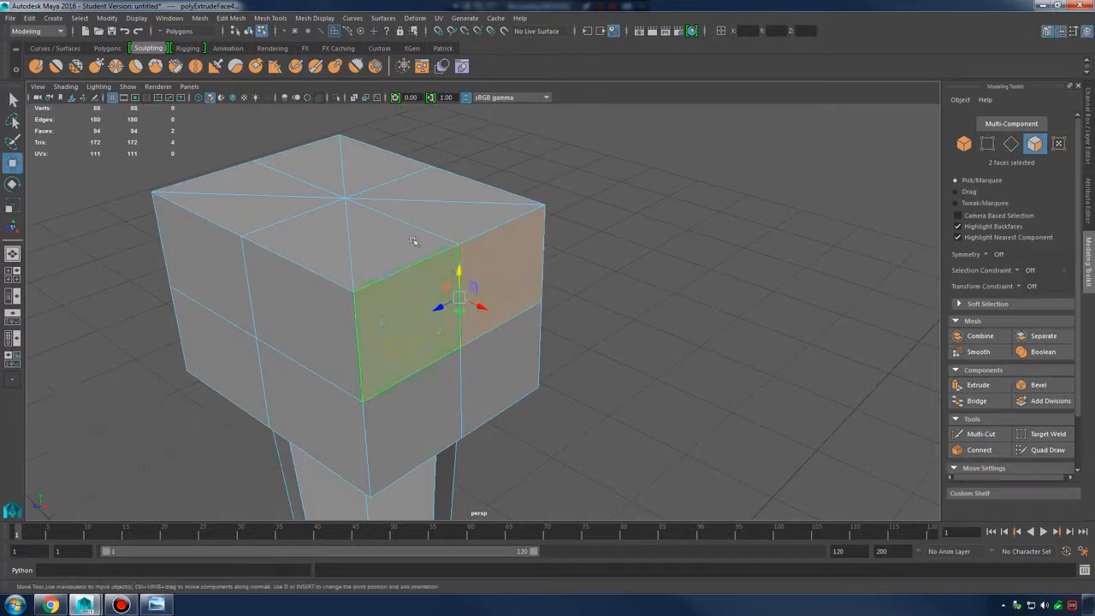
pyautogui.moveTo(494, 316); pyautogui.dragTo(593, 360)
pyautogui.press('r')
pyautogui.moveTo(534, 332); pyautogui.dragTo(607, 294)
# Undo the trial taper and move, then extrude the selected faces again
pyautogui.click(574, 293)
pyautogui.press('w')
pyautogui.hotkey('ctrl', 'z')
pyautogui.hotkey('ctrl', 'z')
pyautogui.hotkey('ctrl', 'z')
pyautogui.hotkey('ctrl', 'z')
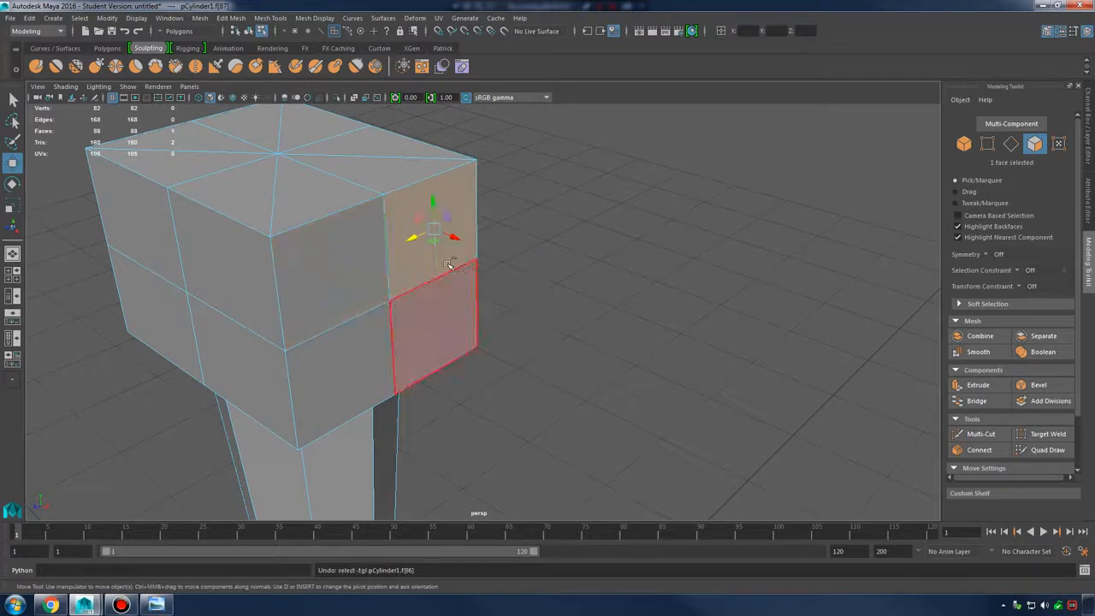
pyautogui.keyDown('shift'); pyautogui.rightClick(448, 212); pyautogui.keyUp('shift')
pyautogui.click(444, 240)
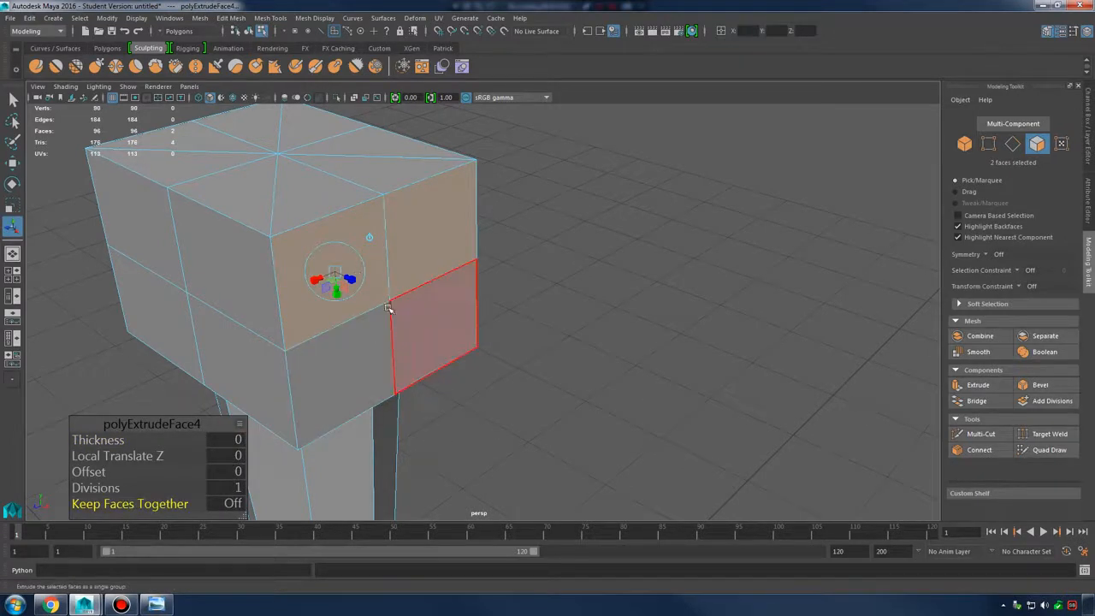
# Pull the new extrusion outward, taper its end, and undo a trial end-face move
pyautogui.press('w')
pyautogui.keyDown('alt'); pyautogui.moveTo(388, 279); pyautogui.dragTo(527, 362); pyautogui.keyUp('alt')
pyautogui.press('r')
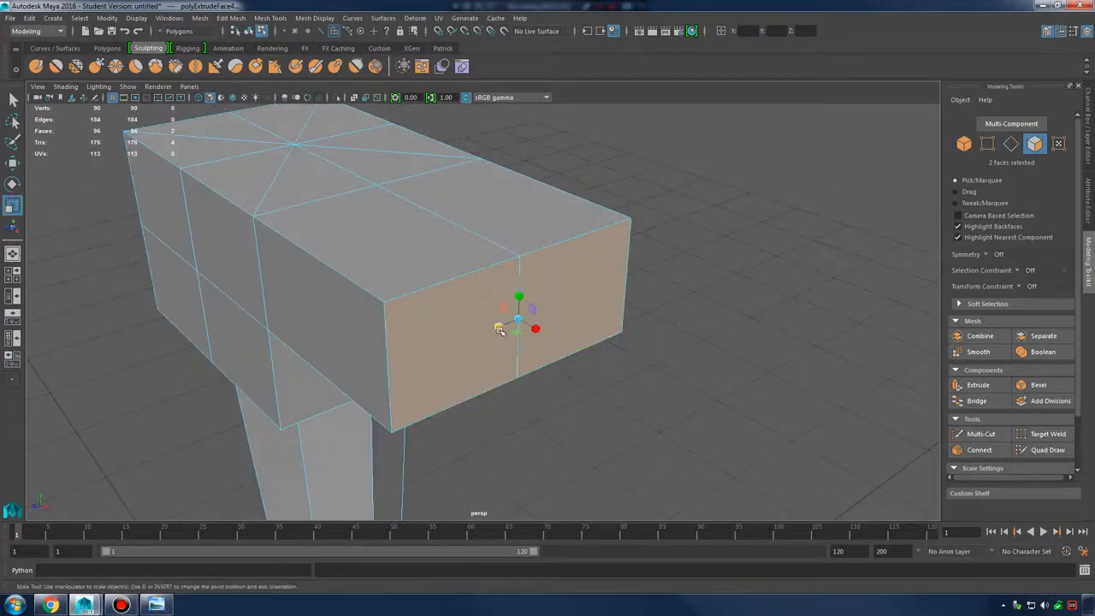
pyautogui.moveTo(505, 324); pyautogui.dragTo(548, 299)
pyautogui.click(540, 289)
pyautogui.press('w')
pyautogui.hotkey('ctrl', 'z')
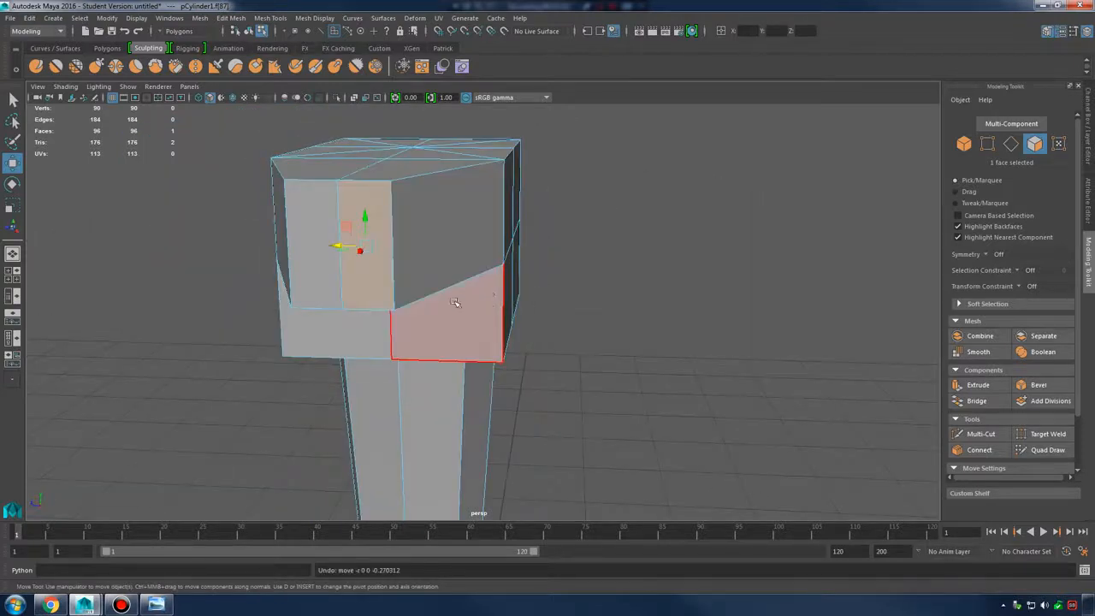
# Pull the right and left end faces outward separately and pick the lower end faces
pyautogui.keyDown('alt'); pyautogui.moveTo(454, 302); pyautogui.dragTo(416, 295); pyautogui.keyUp('alt')
pyautogui.click(377, 298)
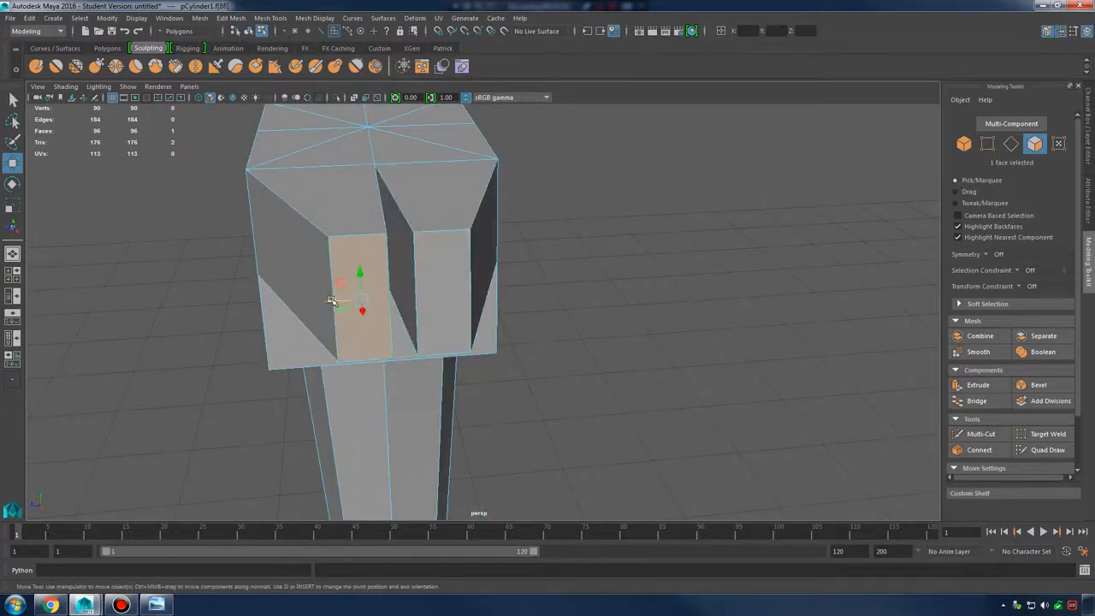
pyautogui.moveTo(333, 301); pyautogui.dragTo(282, 310)
pyautogui.keyDown('alt'); pyautogui.moveTo(382, 301); pyautogui.dragTo(440, 439); pyautogui.keyUp('alt')
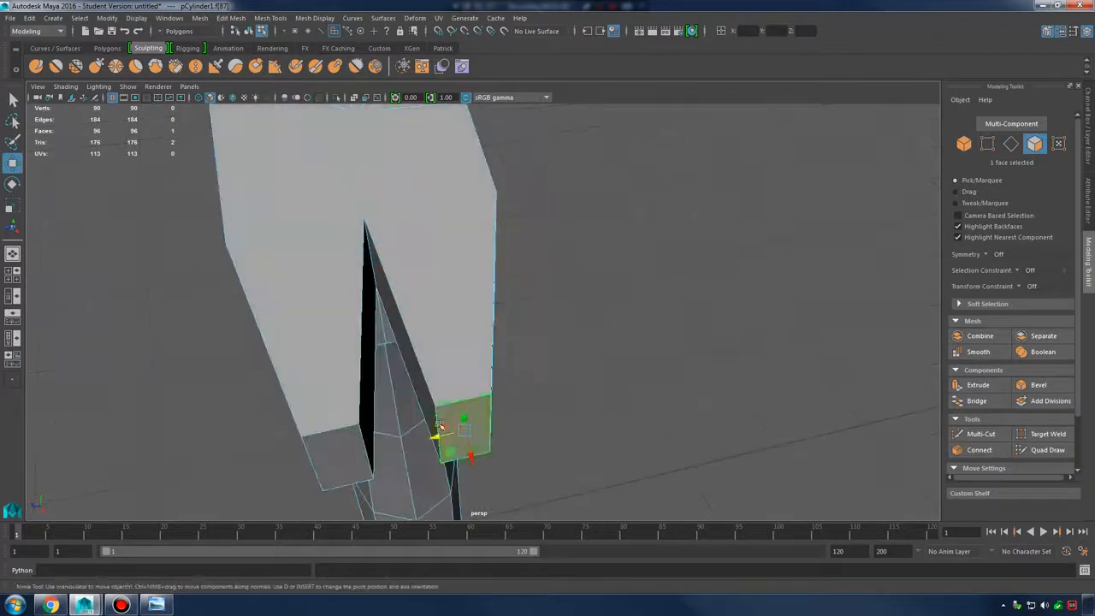
pyautogui.click(447, 439)
pyautogui.click(362, 442)
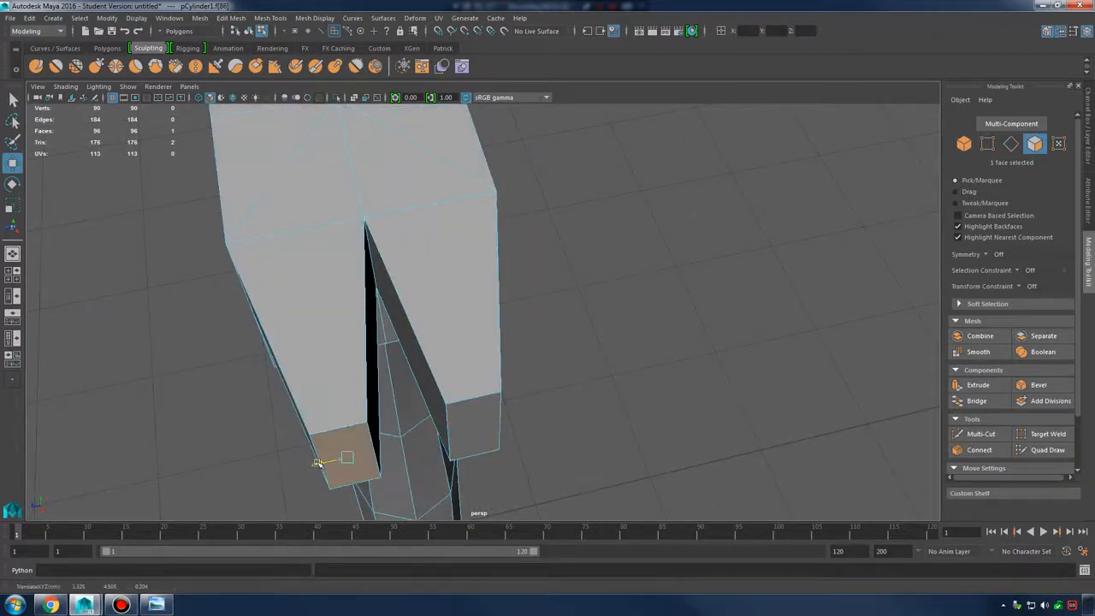
pyautogui.click(496, 352)
pyautogui.keyDown('alt'); pyautogui.moveTo(496, 352); pyautogui.dragTo(530, 333); pyautogui.keyUp('alt')
# Undo the extruded end geometry and reselect the two upper front faces
pyautogui.hotkey('ctrl', 'z')
pyautogui.hotkey('ctrl', 'z')
pyautogui.hotkey('ctrl', 'z')
pyautogui.hotkey('ctrl', 'z')
pyautogui.hotkey('ctrl', 'z')
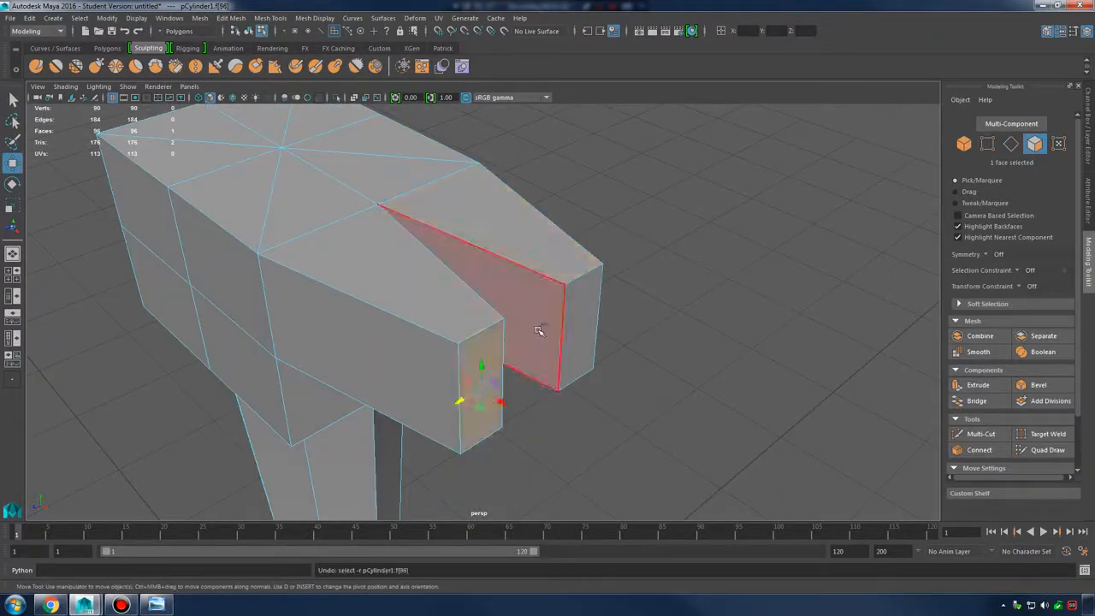
pyautogui.hotkey('ctrl', 'z')
pyautogui.hotkey('ctrl', 'z')
pyautogui.hotkey('ctrl', 'z')
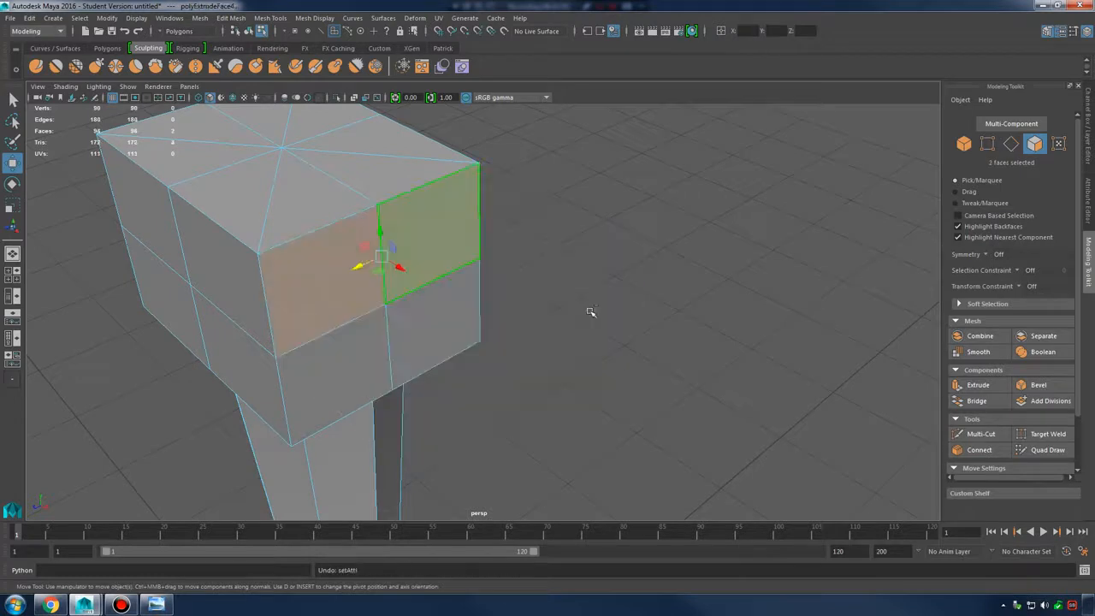
pyautogui.keyDown('shift'); pyautogui.click(334, 261); pyautogui.keyUp('shift')
pyautogui.keyDown('alt'); pyautogui.moveTo(476, 277); pyautogui.dragTo(520, 313); pyautogui.keyUp('alt')
pyautogui.keyDown('shift'); pyautogui.rightClick(499, 278); pyautogui.keyUp('shift')
# Extrude the two end faces to 0.985 and shrink them so they split apart
pyautogui.click(497, 308)
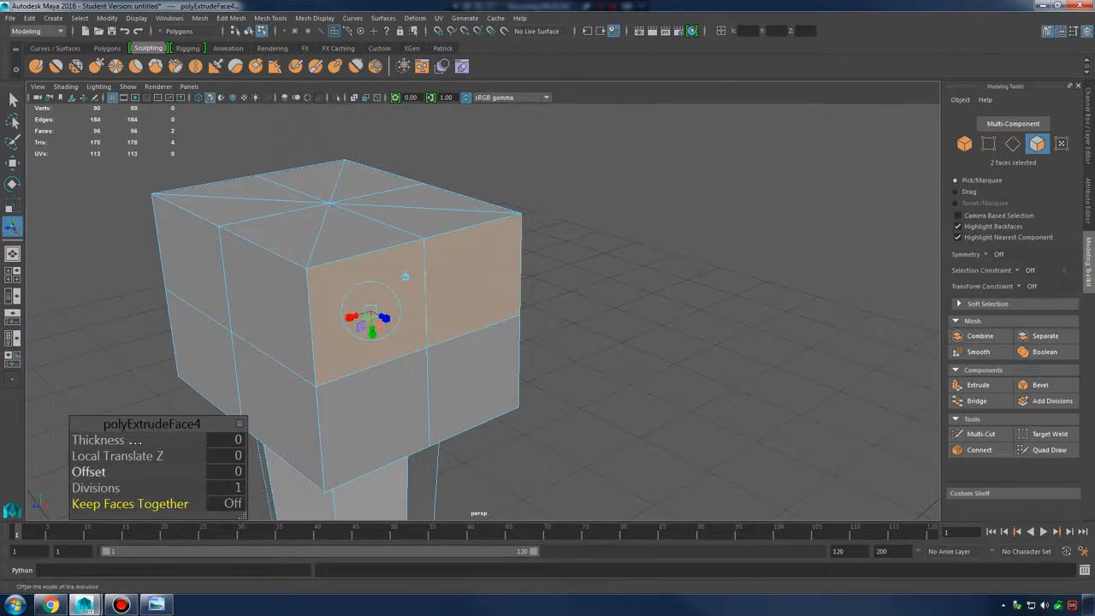
pyautogui.keyDown('alt'); pyautogui.moveTo(458, 287); pyautogui.dragTo(882, 411); pyautogui.keyUp('alt')
pyautogui.scroll(3, 522, 321)
pyautogui.click(485, 314)
pyautogui.keyDown('alt'); pyautogui.moveTo(667, 376); pyautogui.dragTo(600, 322); pyautogui.keyUp('alt')
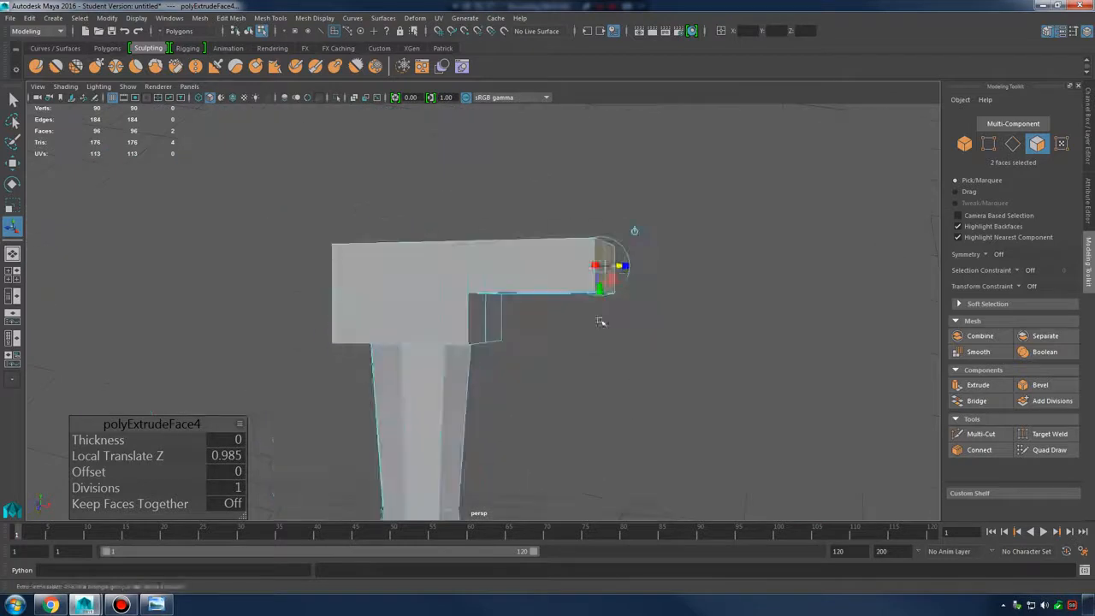
pyautogui.keyDown('alt'); pyautogui.moveTo(621, 282); pyautogui.dragTo(456, 355); pyautogui.keyUp('alt')
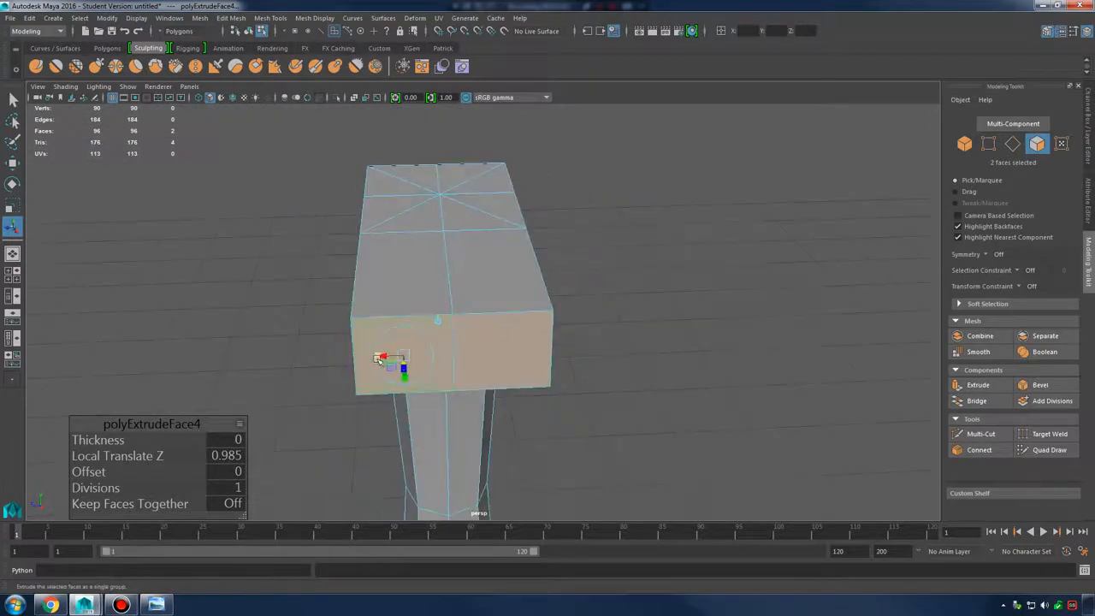
pyautogui.moveTo(377, 357); pyautogui.dragTo(388, 359)
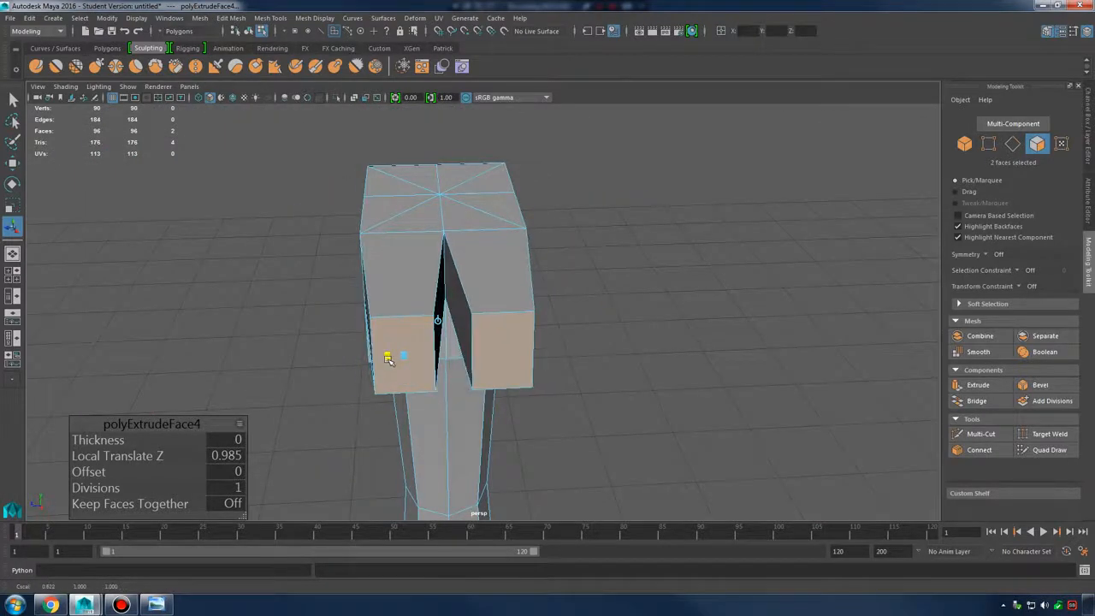
# Tilt the extruded faces downward and compare them with the claw-hammer photo
pyautogui.keyDown('alt'); pyautogui.moveTo(420, 397); pyautogui.dragTo(500, 293); pyautogui.keyUp('alt')
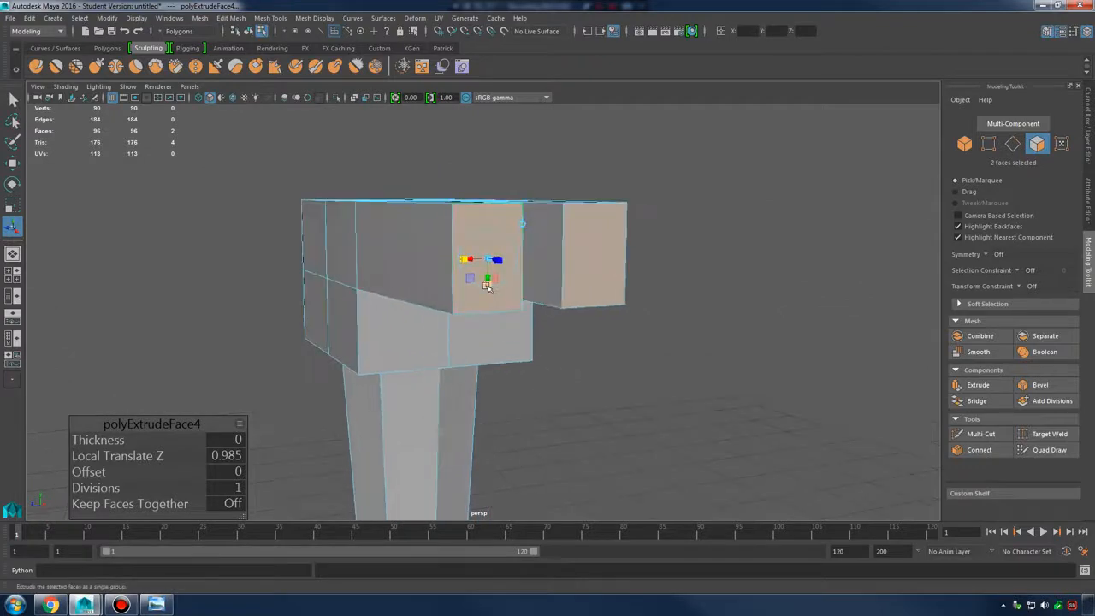
pyautogui.keyDown('alt'); pyautogui.moveTo(497, 295); pyautogui.dragTo(598, 310, button='right'); pyautogui.keyUp('alt')
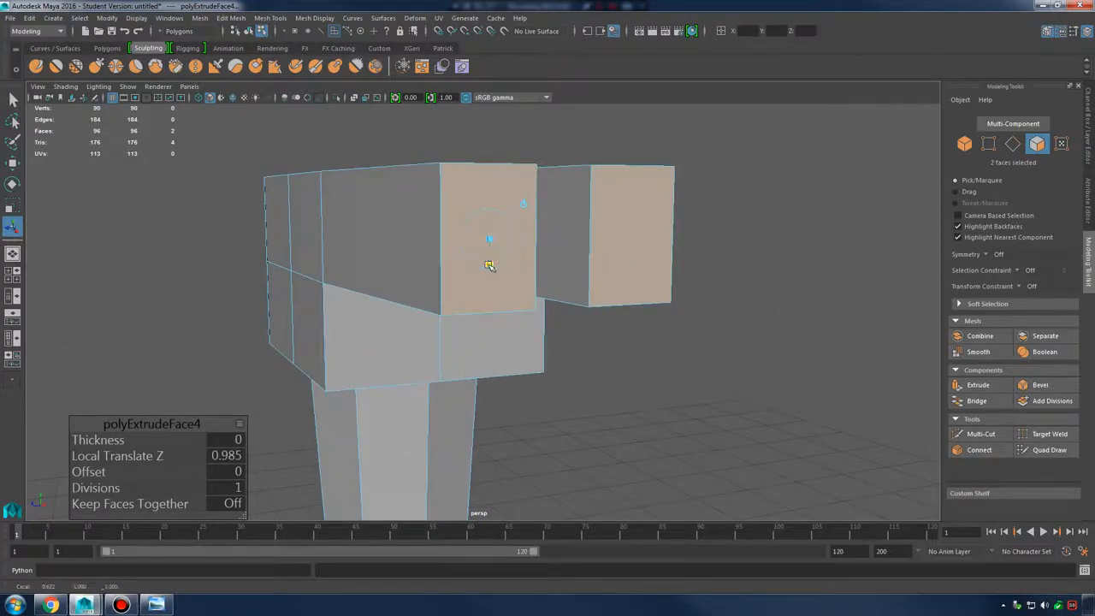
pyautogui.moveTo(488, 265); pyautogui.dragTo(701, 300)
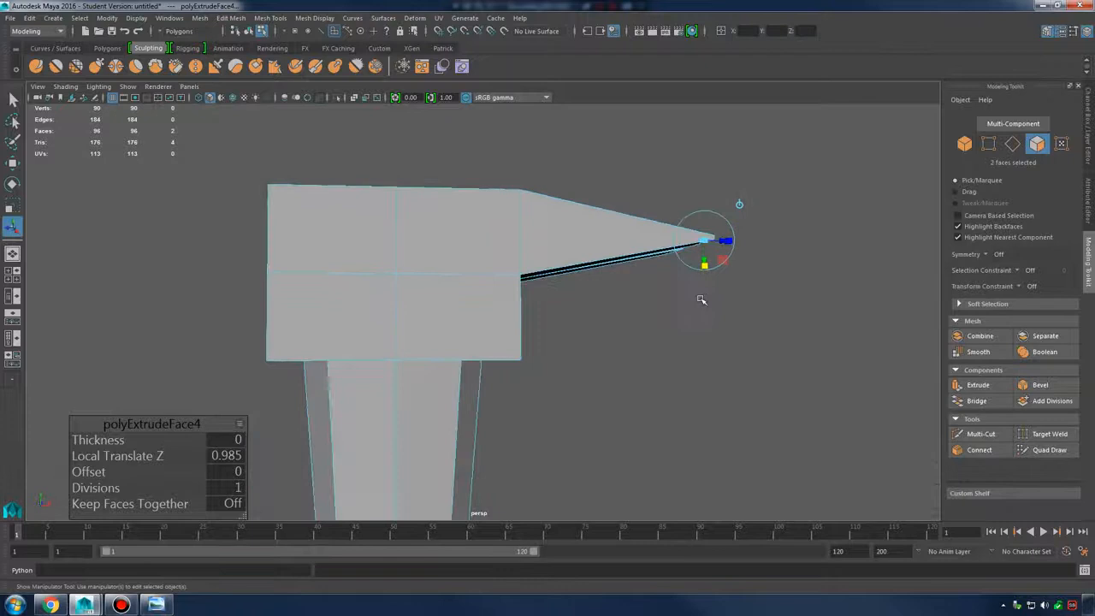
pyautogui.click(157, 605)
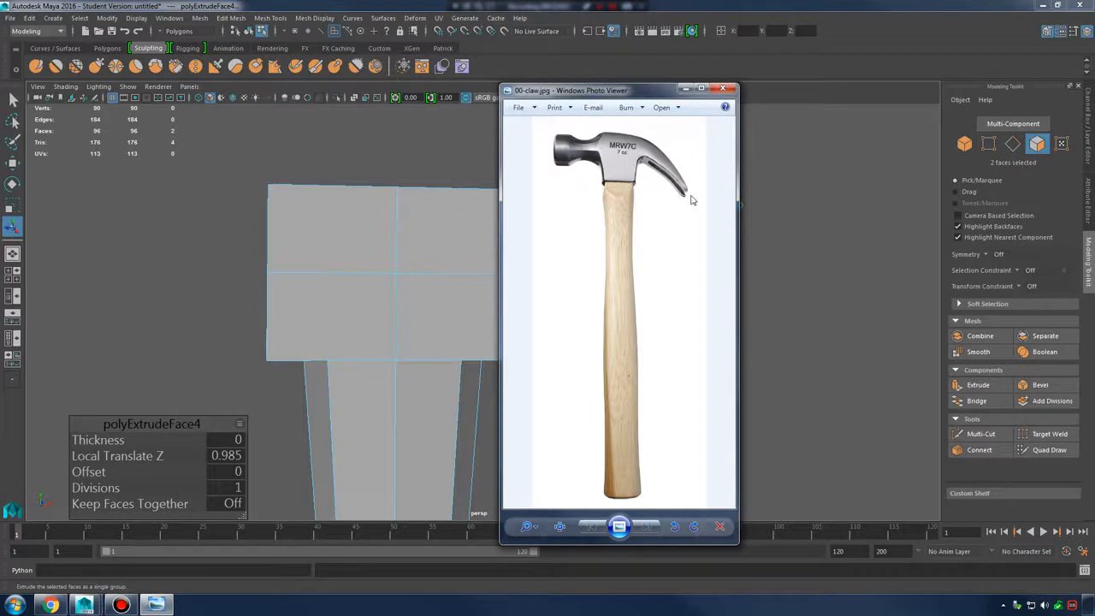
pyautogui.click(685, 89)
# Slope the hammer tip further downward, then undo the sloped extrusion
pyautogui.press('w')
pyautogui.keyDown('alt'); pyautogui.moveTo(736, 256); pyautogui.dragTo(628, 251, button='middle'); pyautogui.keyUp('alt')
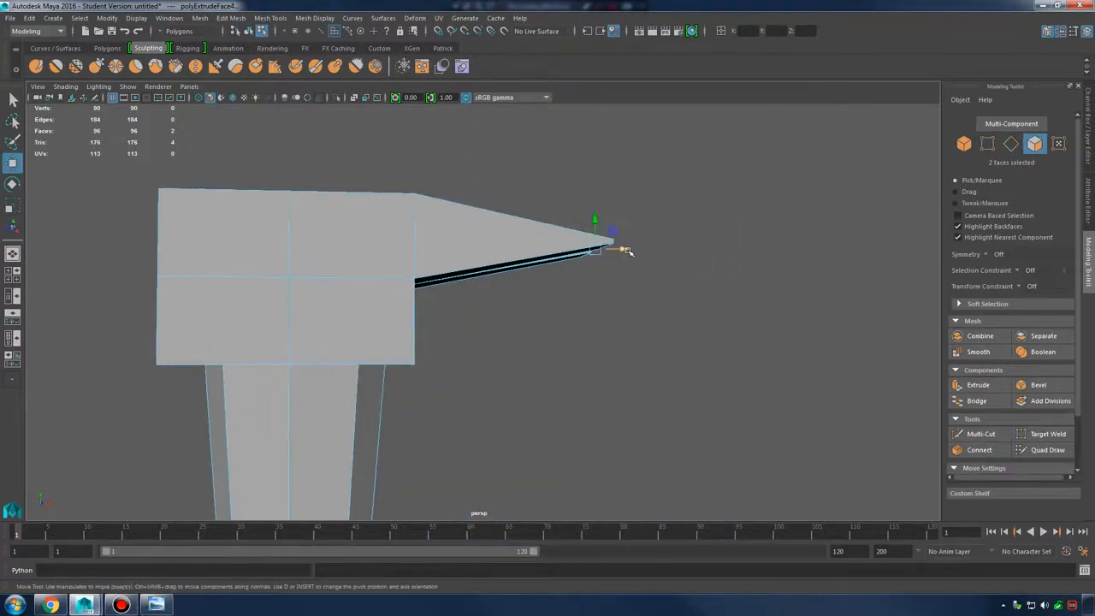
pyautogui.moveTo(628, 250); pyautogui.dragTo(554, 298)
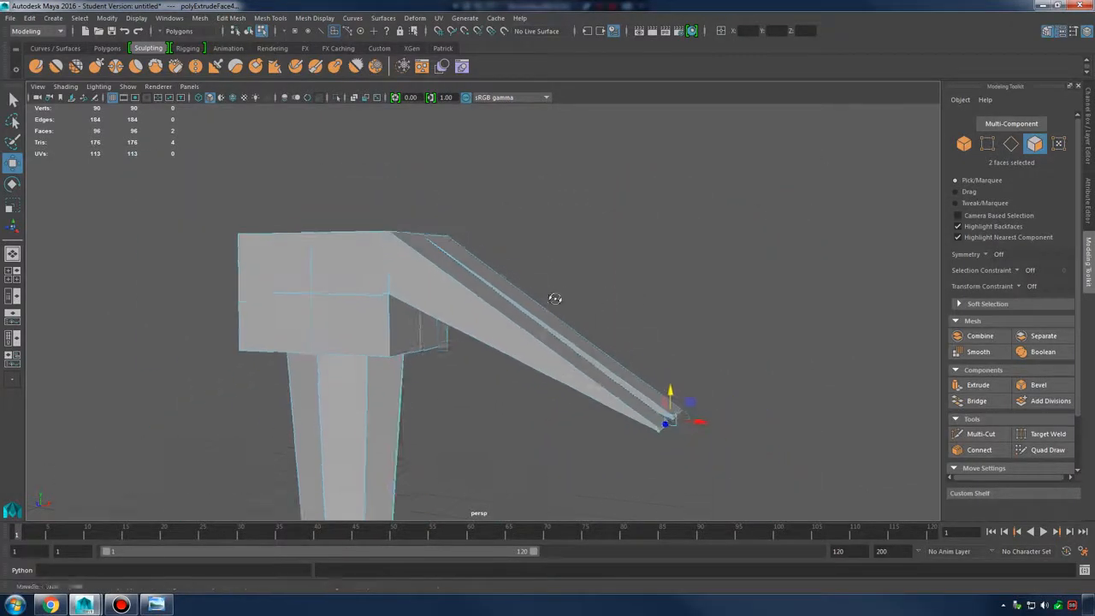
pyautogui.hotkey('ctrl', 'z')
pyautogui.hotkey('ctrl', 'z')
pyautogui.hotkey('ctrl', 'z')
pyautogui.hotkey('ctrl', 'z')
pyautogui.hotkey('ctrl', 'z')
pyautogui.hotkey('ctrl', 'z')
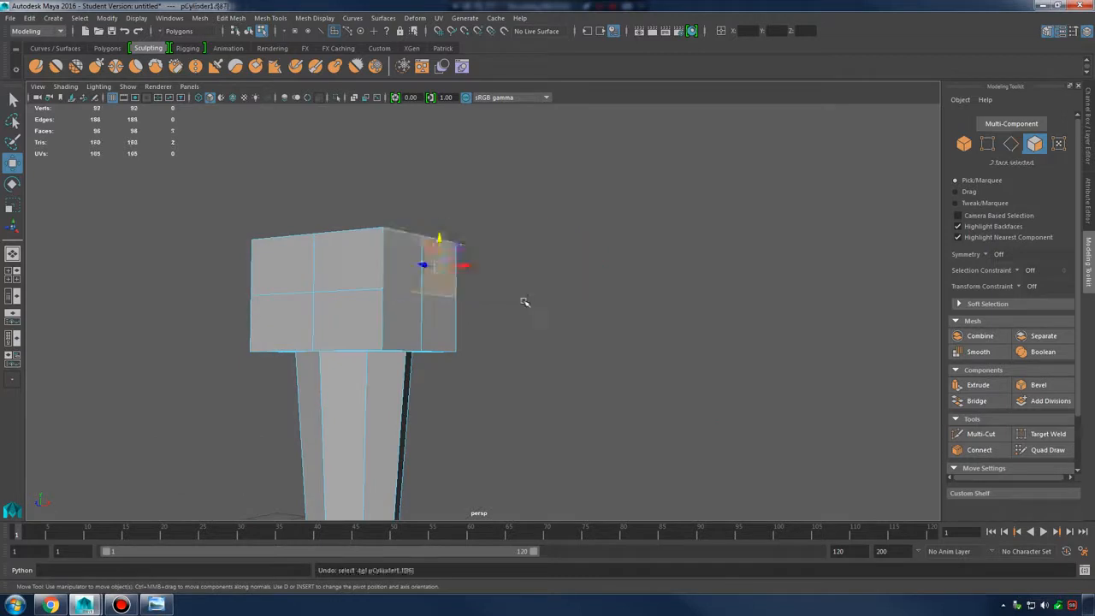
# Reselect both upper end faces, extrude them into a long block, and undo the narrowing
pyautogui.hotkey('ctrl', 'z')
pyautogui.hotkey('ctrl', 'z')
pyautogui.keyDown('alt'); pyautogui.moveTo(519, 301); pyautogui.dragTo(453, 306); pyautogui.keyUp('alt')
pyautogui.keyDown('shift'); pyautogui.click(467, 214); pyautogui.keyUp('shift')
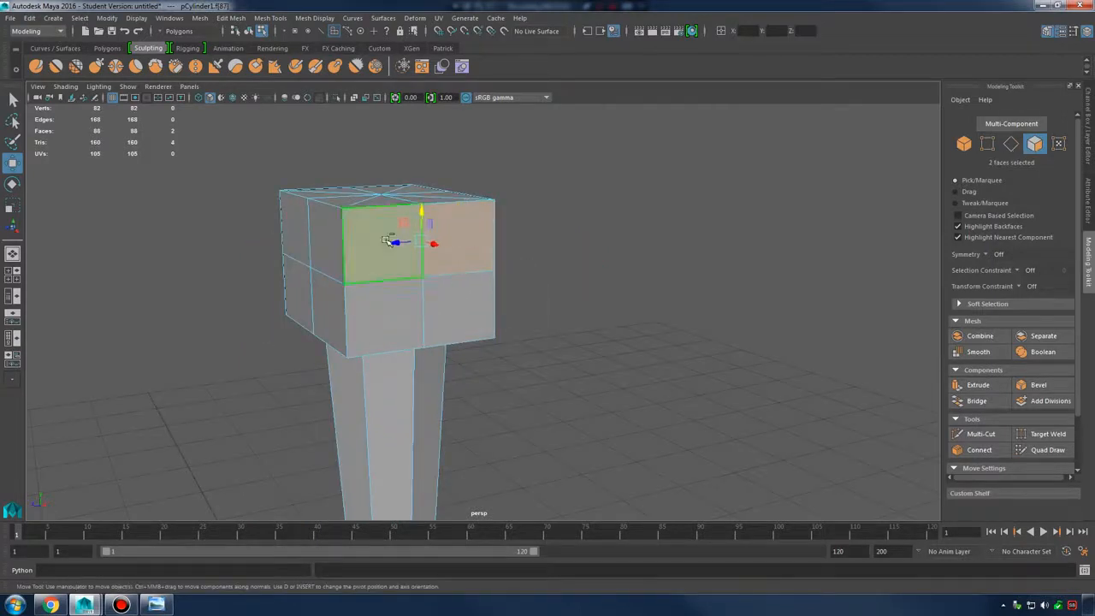
pyautogui.keyDown('alt'); pyautogui.moveTo(389, 240); pyautogui.dragTo(638, 314); pyautogui.keyUp('alt')
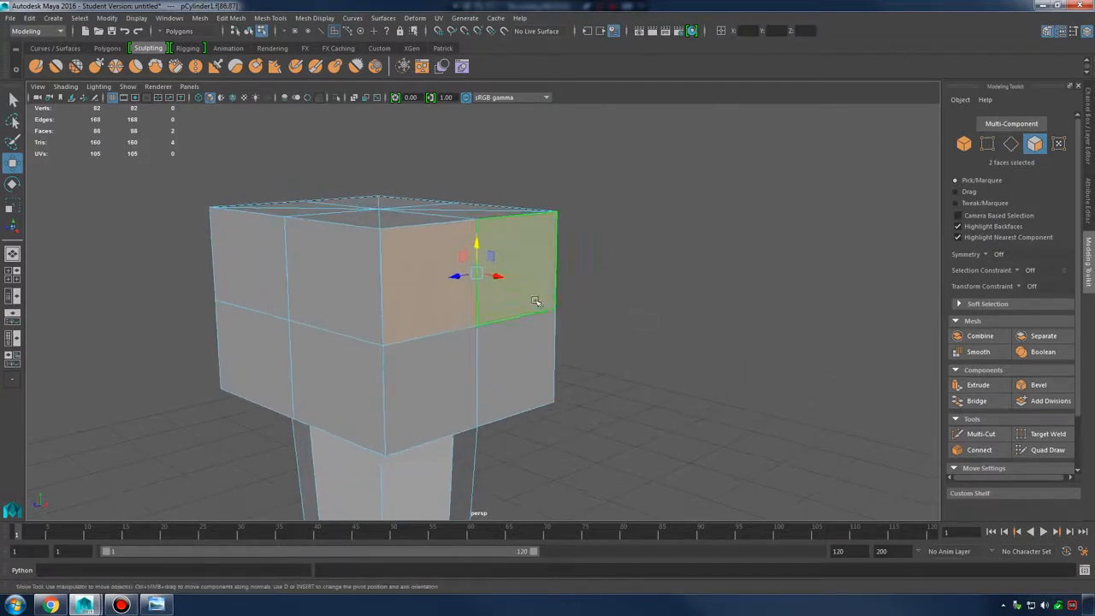
pyautogui.keyDown('shift'); pyautogui.rightClick(537, 251); pyautogui.keyUp('shift')
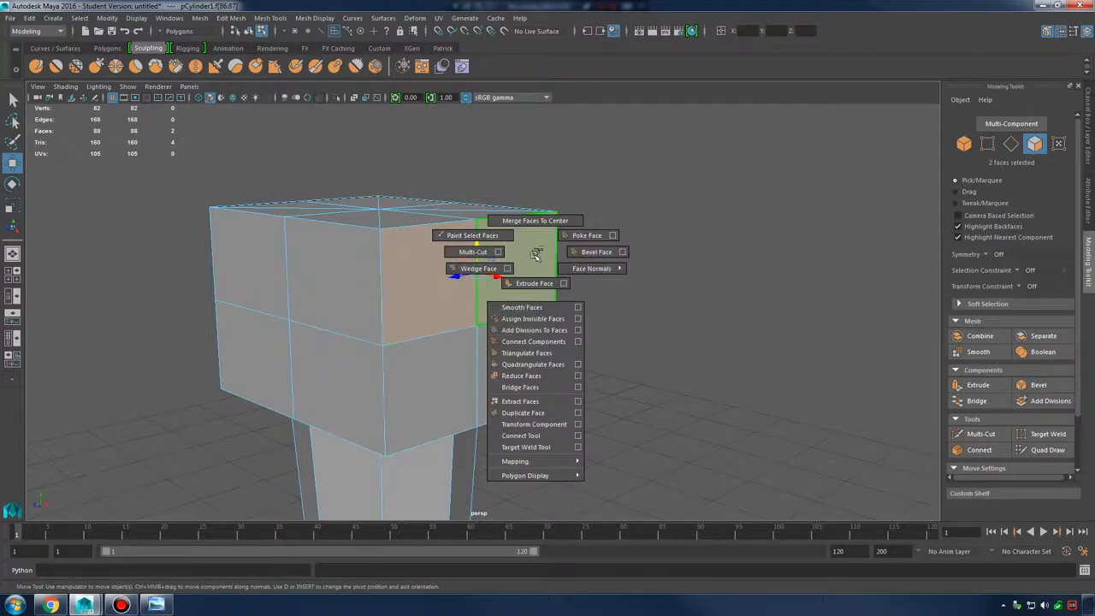
pyautogui.keyDown('shift'); pyautogui.moveTo(537, 251); pyautogui.dragTo(534, 275, button='right'); pyautogui.keyUp('shift')
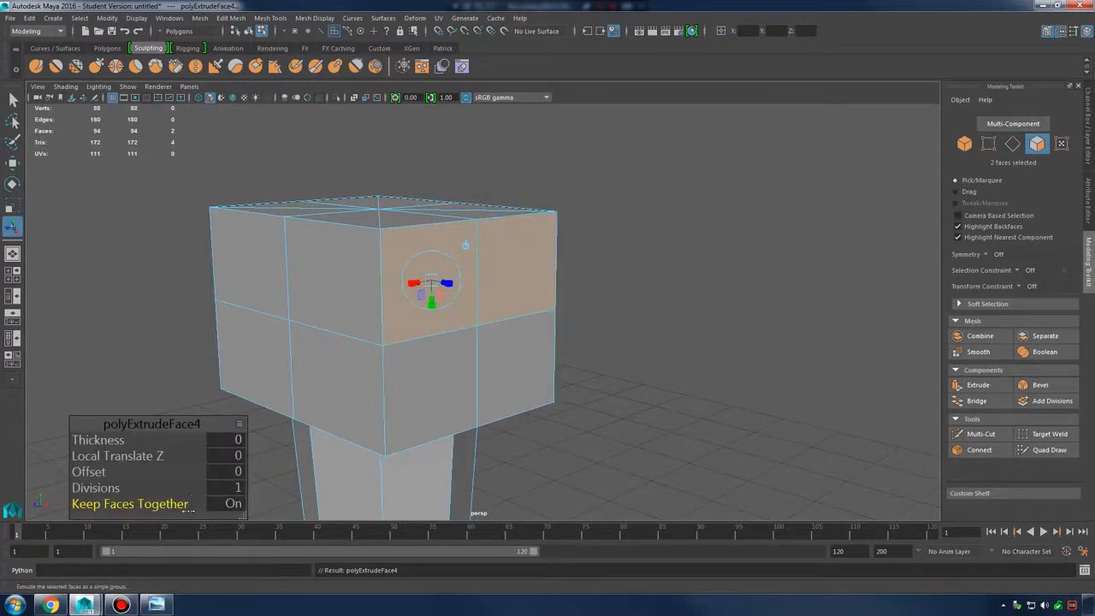
pyautogui.keyDown('alt'); pyautogui.moveTo(536, 333); pyautogui.dragTo(609, 369); pyautogui.keyUp('alt')
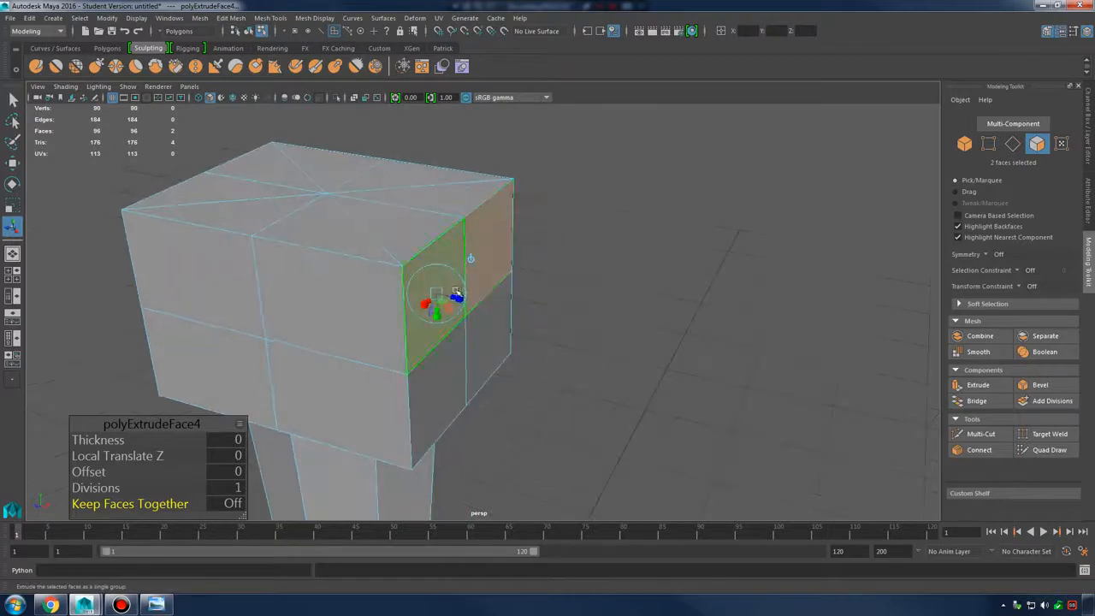
pyautogui.moveTo(462, 302); pyautogui.dragTo(526, 364)
pyautogui.hotkey('ctrl', 'z')
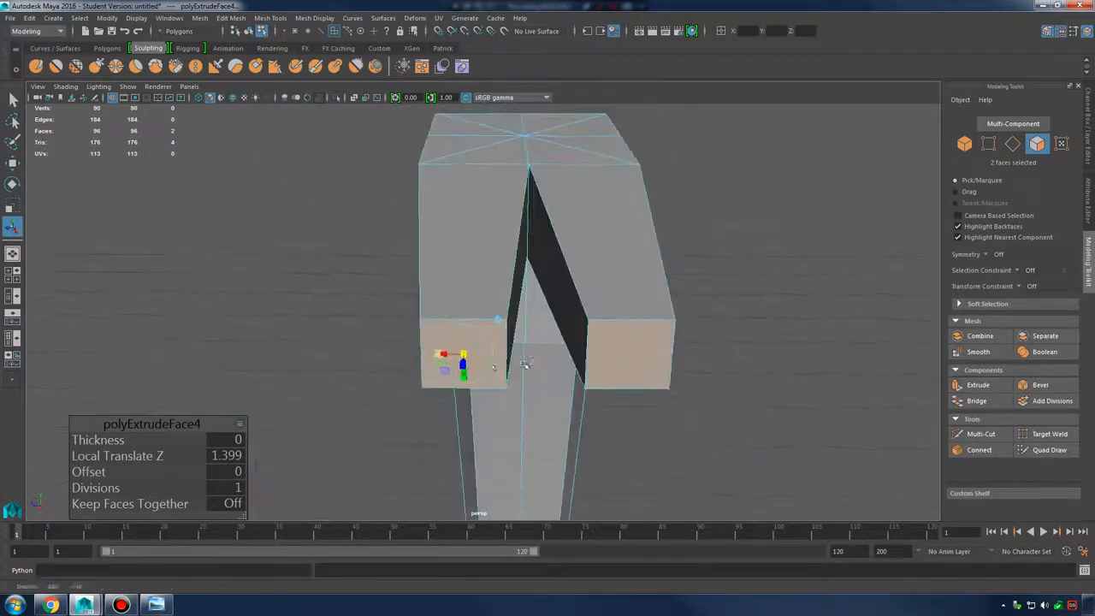
# Extrude the faces again into two thin prongs with 7 divisions
pyautogui.hotkey('ctrl', 'e')
pyautogui.moveTo(459, 353); pyautogui.dragTo(622, 371)
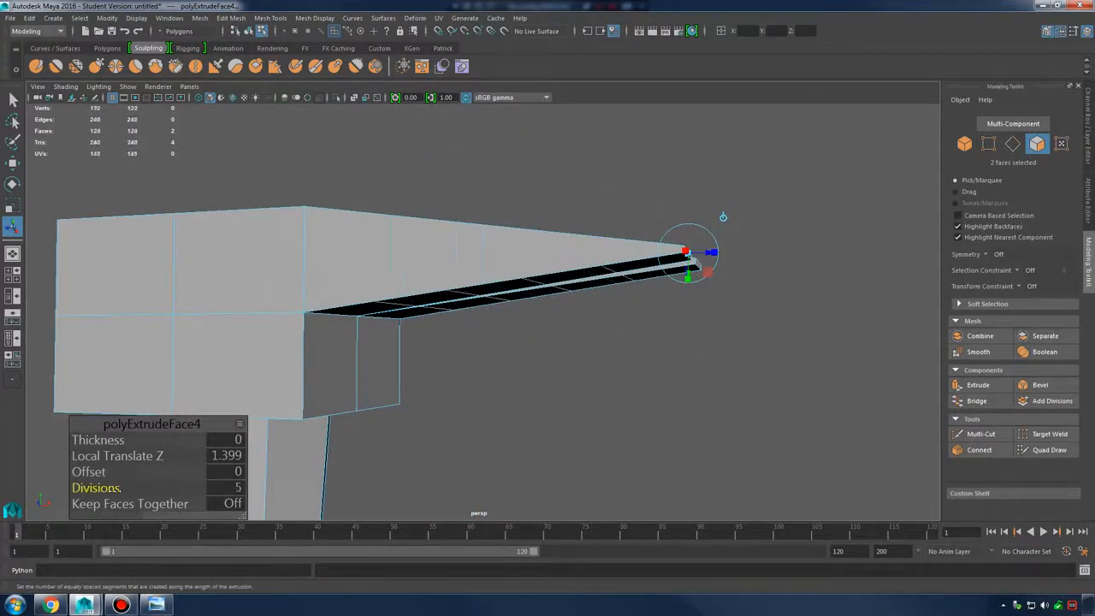
pyautogui.moveTo(116, 490); pyautogui.dragTo(124, 490)
pyautogui.keyDown('alt'); pyautogui.moveTo(448, 374); pyautogui.dragTo(563, 351); pyautogui.keyUp('alt')
pyautogui.keyDown('alt'); pyautogui.moveTo(660, 329); pyautogui.dragTo(630, 466); pyautogui.keyUp('alt')
pyautogui.keyDown('alt'); pyautogui.moveTo(507, 355); pyautogui.dragTo(564, 283); pyautogui.keyUp('alt')
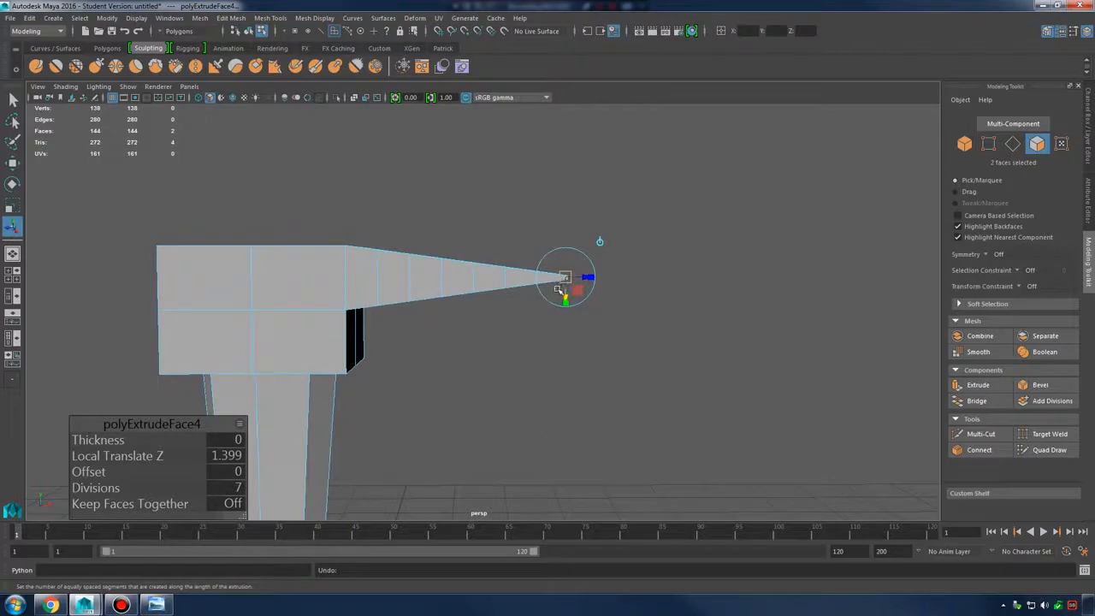
# Bend the prong tip downward, then undo both the bend and the prong extrusion
pyautogui.press('w')
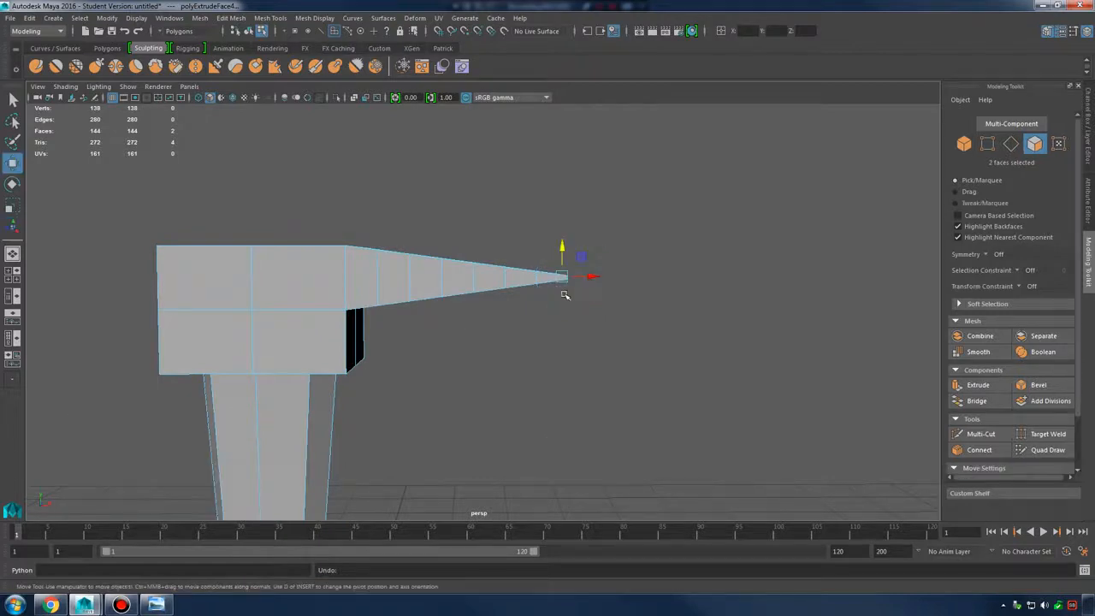
pyautogui.moveTo(567, 293)
pyautogui.mouseDown()
pyautogui.moveTo(581, 314)
pyautogui.moveTo(560, 330)
pyautogui.moveTo(580, 310)
pyautogui.mouseUp()
pyautogui.hotkey('ctrl', 'z')
pyautogui.hotkey('ctrl', 'z')
pyautogui.hotkey('ctrl', 'z')
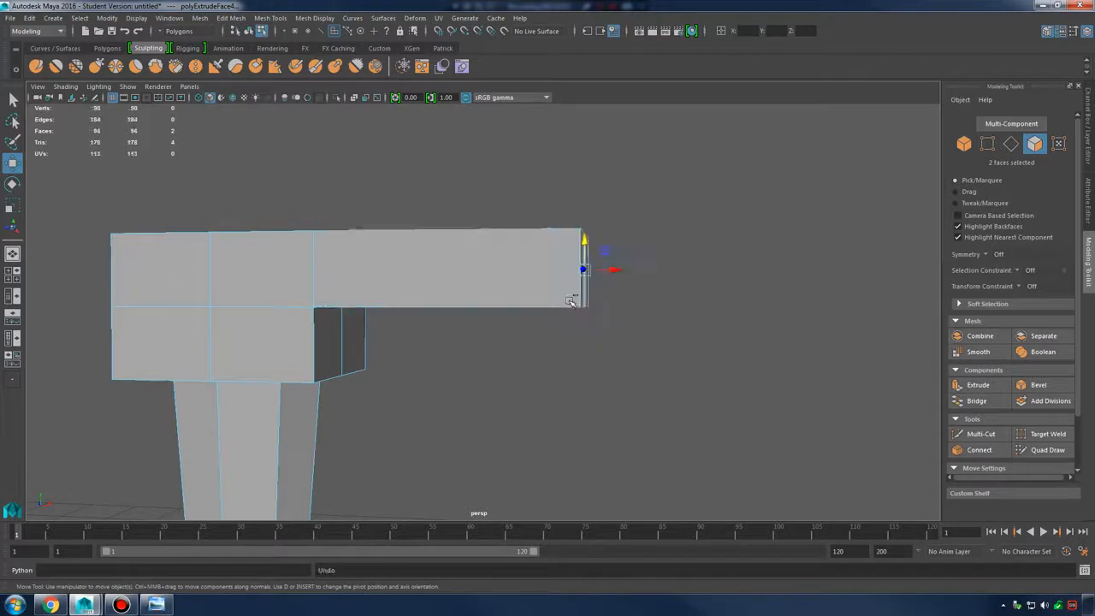
pyautogui.hotkey('ctrl', 'z')
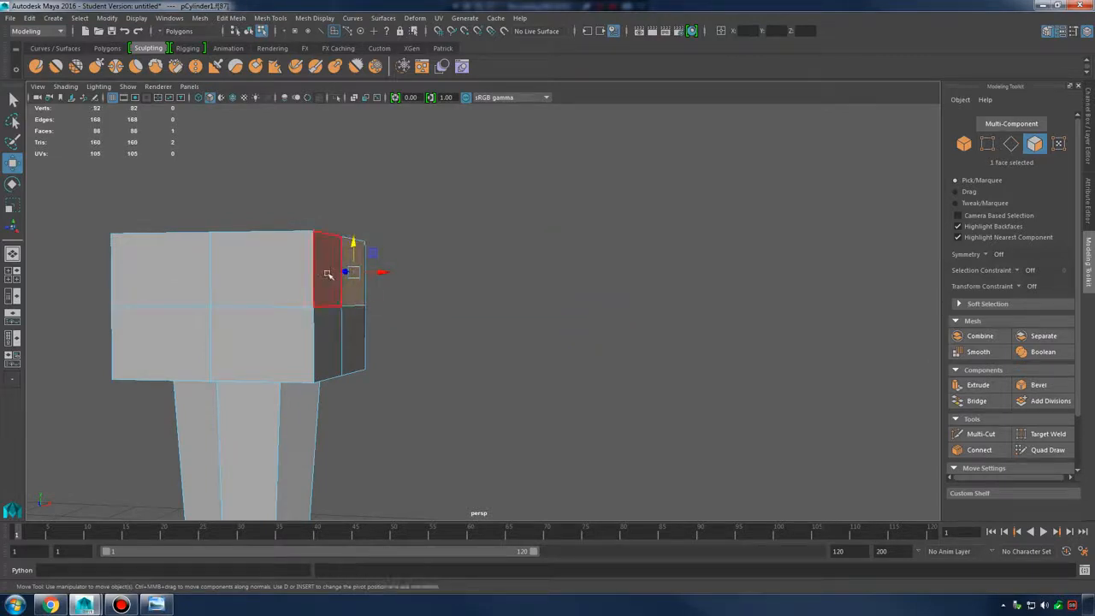
# Trial-extrude two end faces with Keep Faces Together off, then undo it
pyautogui.keyDown('shift'); pyautogui.click(326, 274); pyautogui.keyUp('shift')
pyautogui.keyDown('shift'); pyautogui.moveTo(363, 247); pyautogui.dragTo(365, 279, button='right'); pyautogui.keyUp('shift')
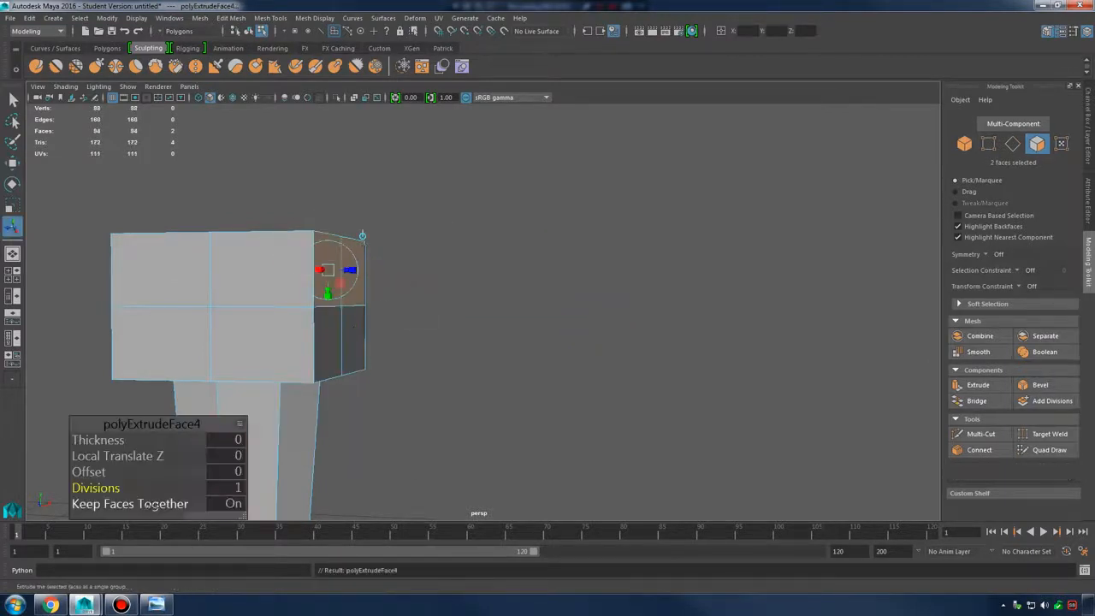
pyautogui.click(151, 505)
pyautogui.keyDown('alt'); pyautogui.moveTo(399, 315); pyautogui.dragTo(364, 273); pyautogui.keyUp('alt')
pyautogui.press('w')
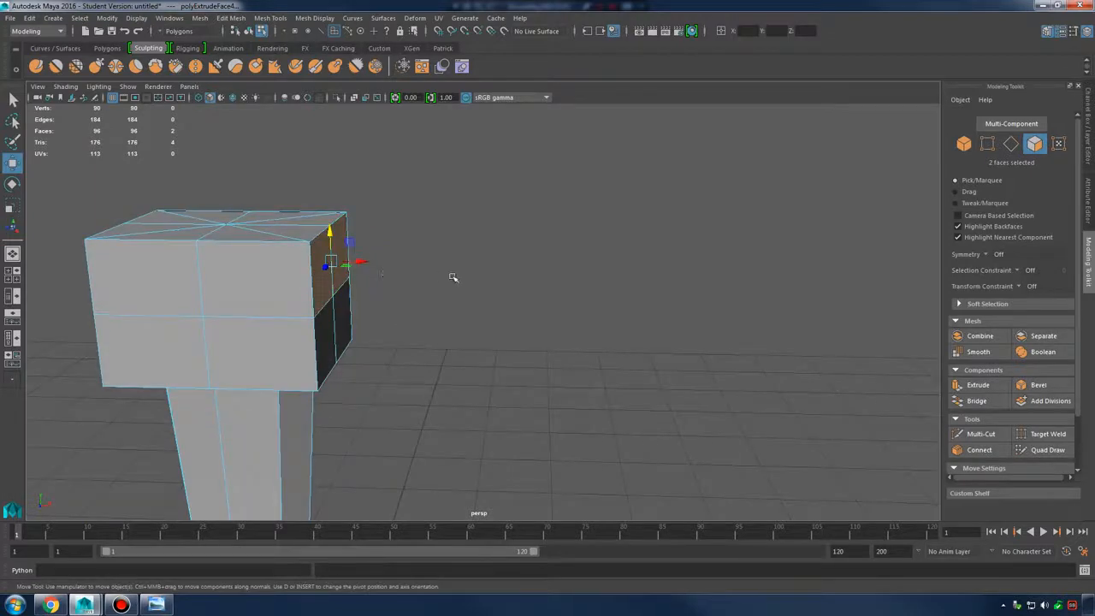
pyautogui.keyDown('alt'); pyautogui.moveTo(453, 277); pyautogui.dragTo(408, 278); pyautogui.keyUp('alt')
pyautogui.hotkey('ctrl', 'z')
pyautogui.hotkey('ctrl', 'z')
pyautogui.hotkey('ctrl', 'z')
# Extrude two upper side faces into a long pulled-out beam of separate prongs with 6 divisions
pyautogui.click(401, 248)
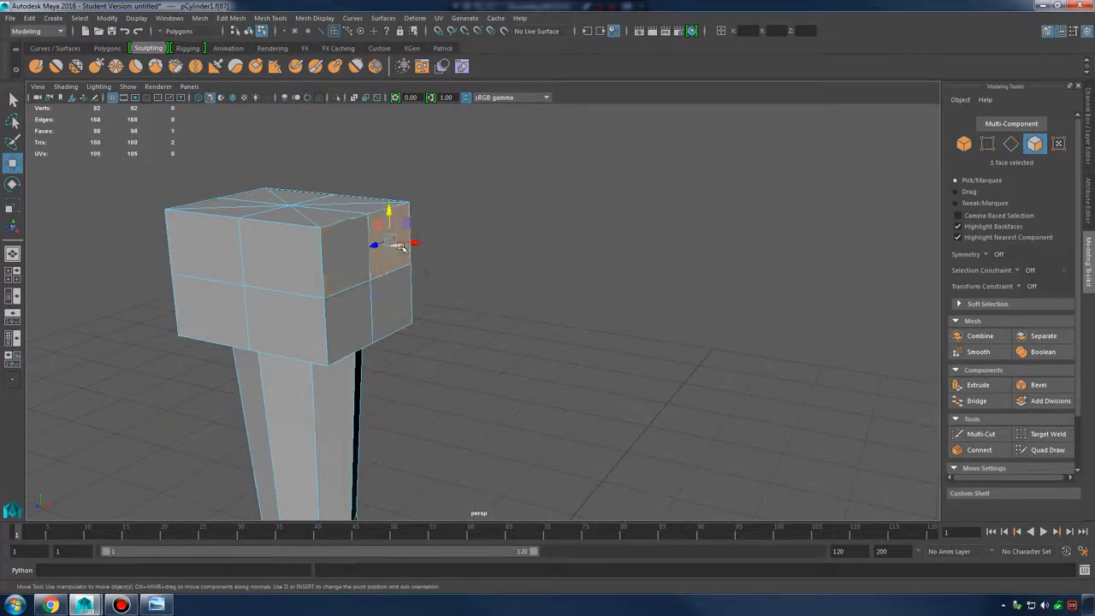
pyautogui.press('2')
pyautogui.press('1')
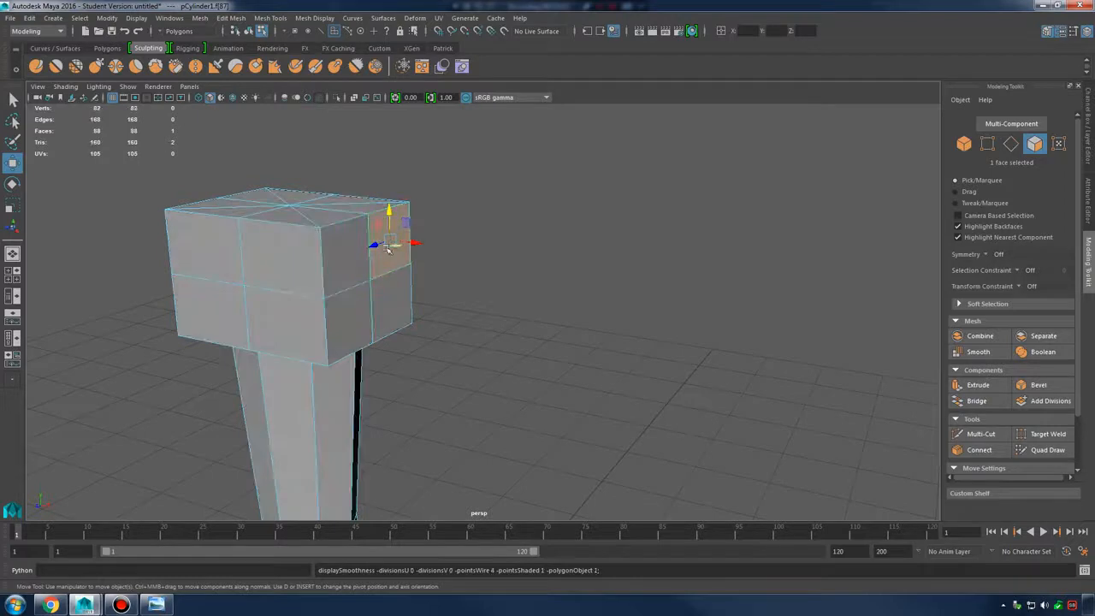
pyautogui.keyDown('shift'); pyautogui.click(353, 258); pyautogui.keyUp('shift')
pyautogui.keyDown('shift'); pyautogui.moveTo(402, 229); pyautogui.dragTo(397, 260, button='right'); pyautogui.keyUp('shift')
pyautogui.keyDown('alt'); pyautogui.moveTo(481, 267); pyautogui.dragTo(449, 268); pyautogui.keyUp('alt')
pyautogui.moveTo(349, 264); pyautogui.dragTo(577, 315)
pyautogui.hotkey('ctrl', 'z')
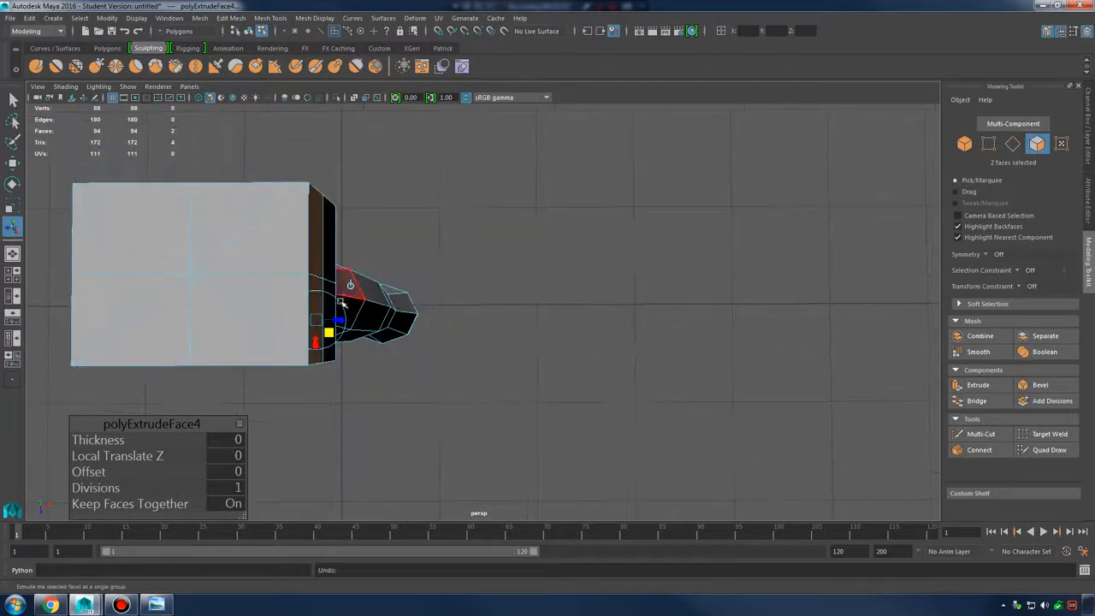
pyautogui.moveTo(639, 321); pyautogui.dragTo(736, 318)
pyautogui.keyDown('alt'); pyautogui.moveTo(736, 318); pyautogui.dragTo(692, 291); pyautogui.keyUp('alt')
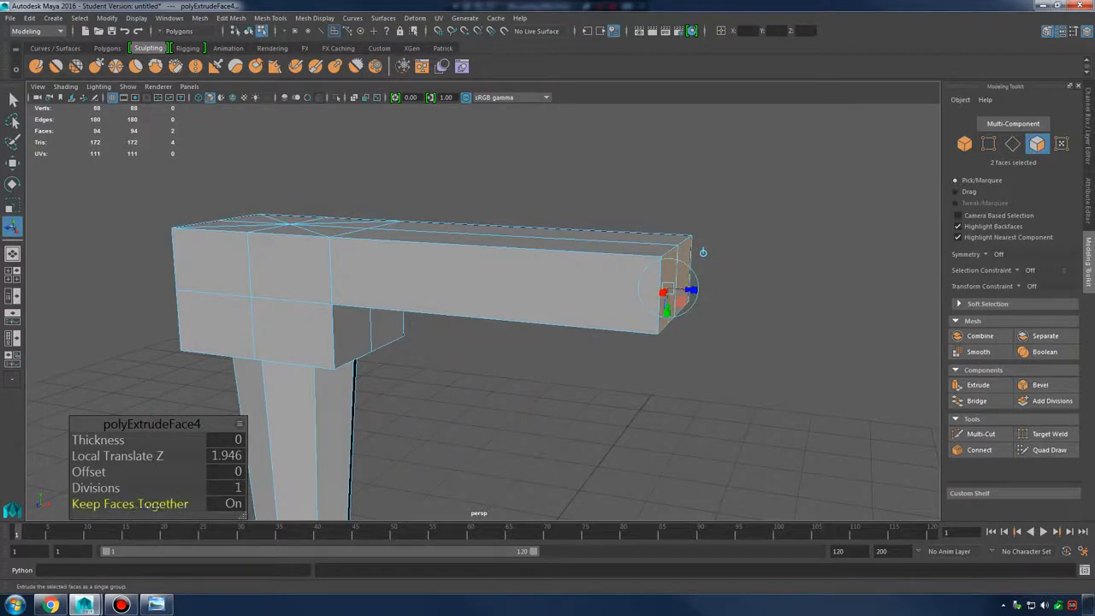
pyautogui.click(202, 503)
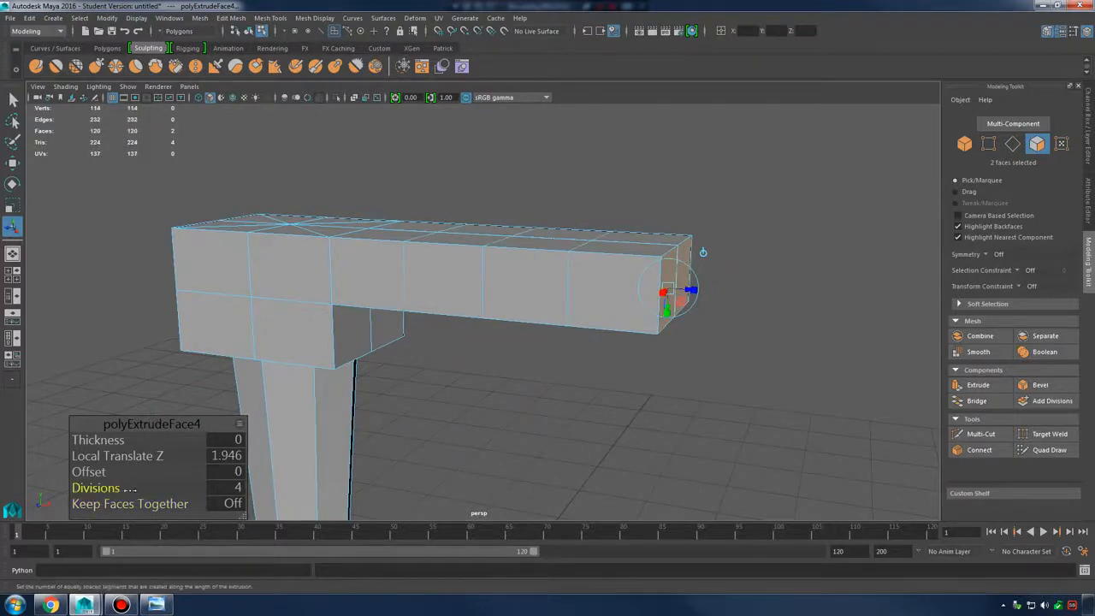
pyautogui.moveTo(131, 488); pyautogui.dragTo(136, 488)
pyautogui.keyDown('alt'); pyautogui.moveTo(444, 362); pyautogui.dragTo(620, 315); pyautogui.keyUp('alt')
# Undo the prong and beam extrusions back to the plain block, then select the two upper front faces
pyautogui.hotkey('ctrl', 'z')
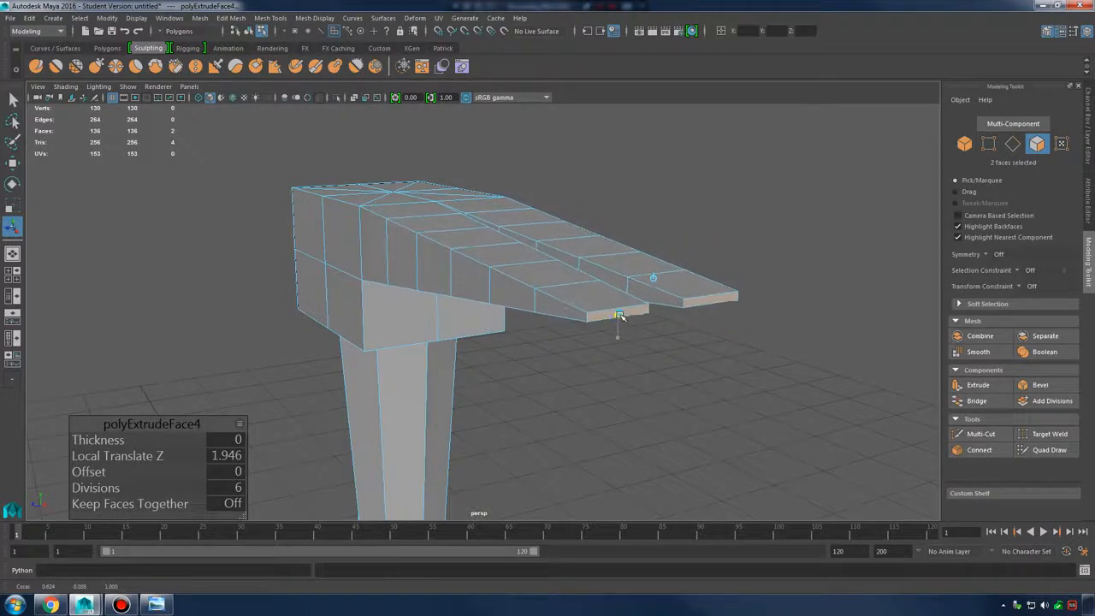
pyautogui.press('w')
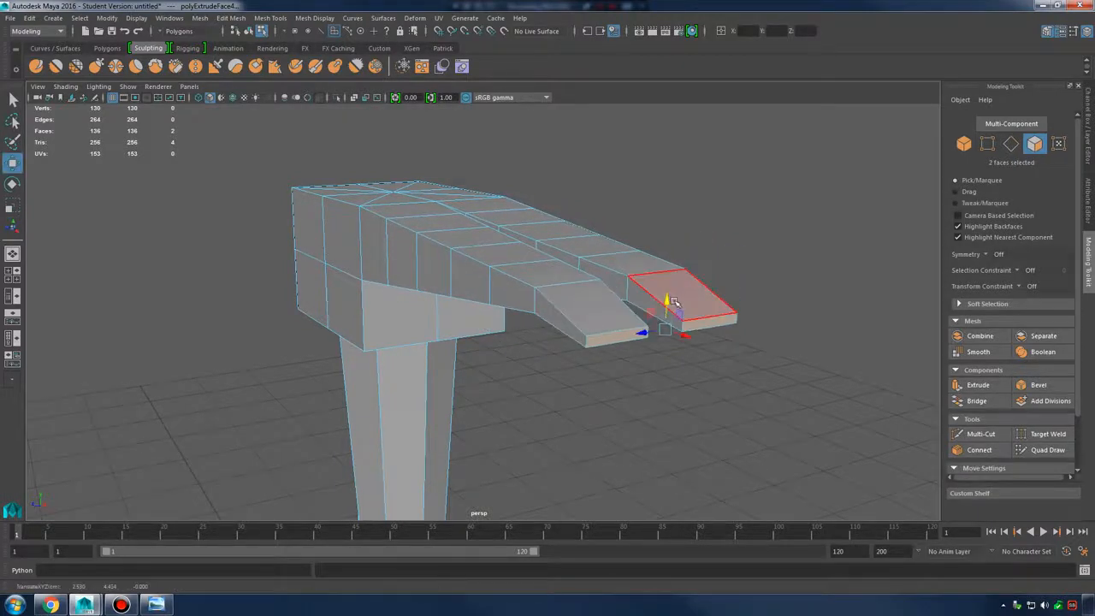
pyautogui.hotkey('ctrl', 'z')
pyautogui.hotkey('ctrl', 'z')
pyautogui.hotkey('ctrl', 'z')
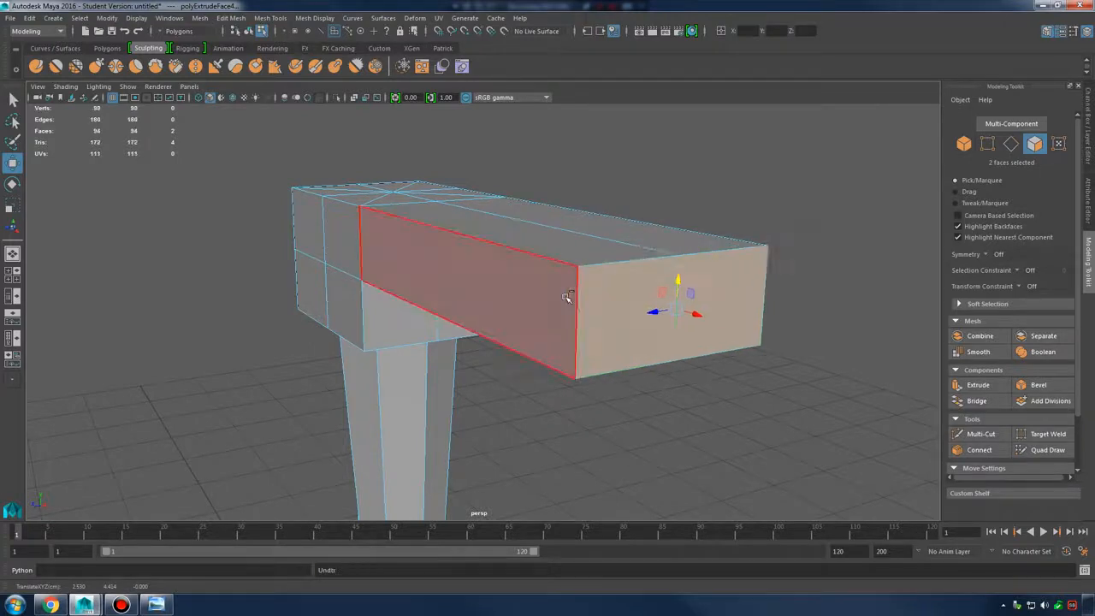
pyautogui.hotkey('ctrl', 'z')
pyautogui.click(398, 233)
pyautogui.keyDown('shift'); pyautogui.click(471, 245); pyautogui.keyUp('shift')
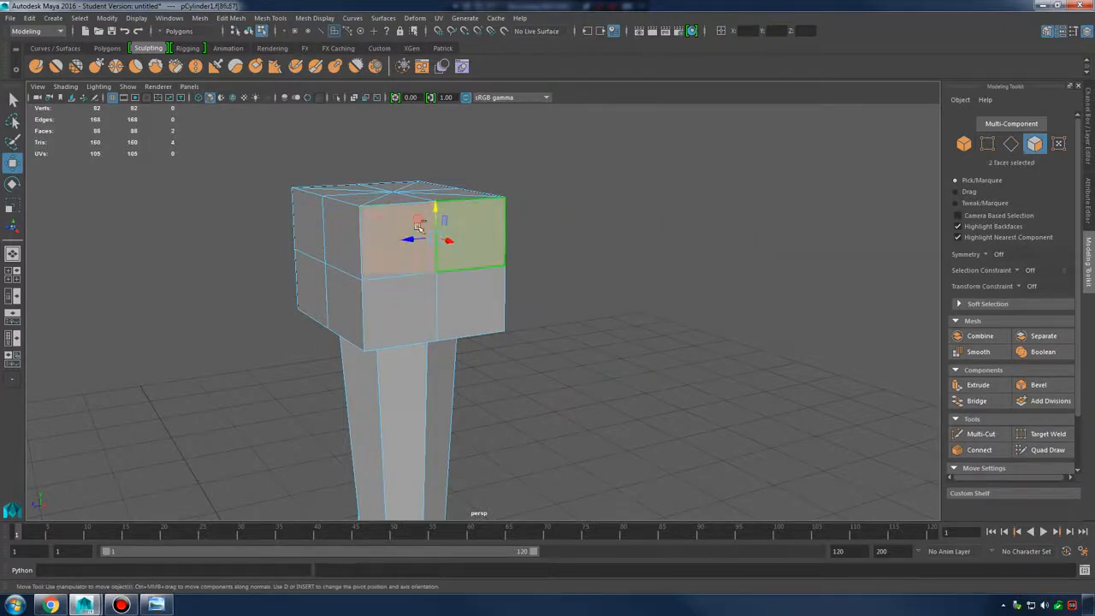
# Extrude the two front faces 1.828 units as separate prongs, settling on 5 divisions
pyautogui.hotkey('ctrl', 'e')
pyautogui.keyDown('alt'); pyautogui.moveTo(476, 268); pyautogui.dragTo(420, 393); pyautogui.keyUp('alt')
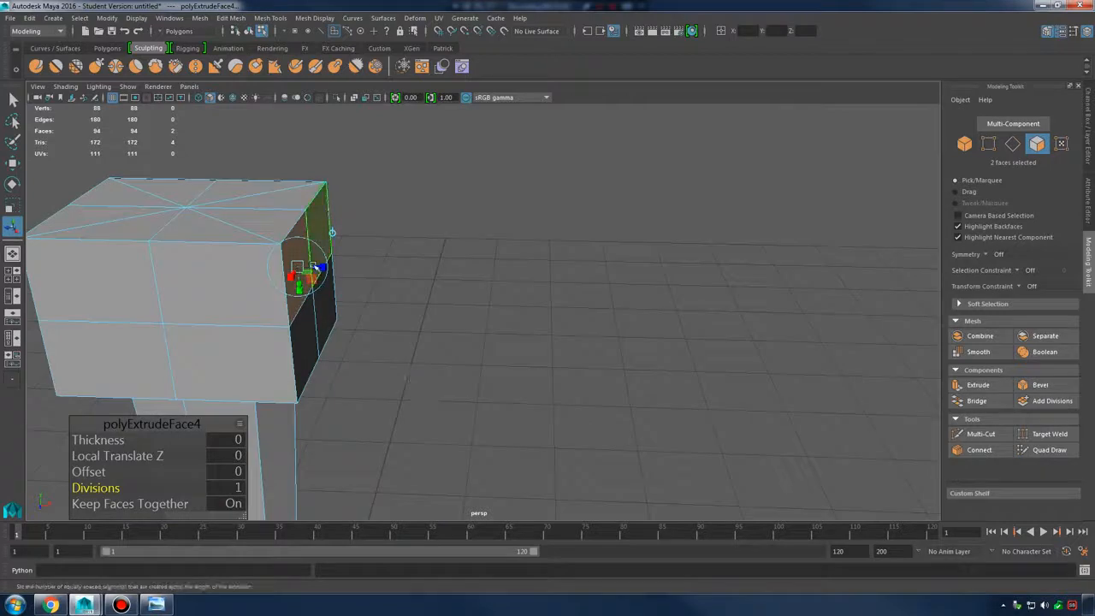
pyautogui.moveTo(318, 267); pyautogui.dragTo(621, 318)
pyautogui.click(149, 504)
pyautogui.keyDown('alt'); pyautogui.moveTo(445, 334); pyautogui.dragTo(479, 342); pyautogui.keyUp('alt')
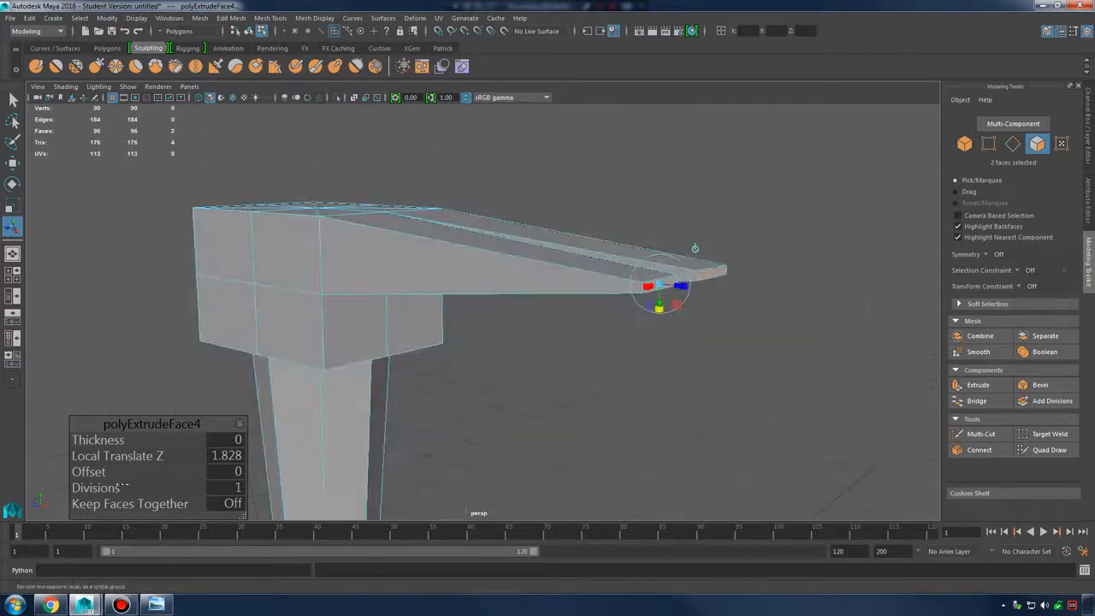
pyautogui.moveTo(125, 488); pyautogui.dragTo(152, 487)
pyautogui.keyDown('alt'); pyautogui.moveTo(629, 313); pyautogui.dragTo(666, 505); pyautogui.keyUp('alt')
pyautogui.keyDown('alt'); pyautogui.moveTo(724, 437); pyautogui.dragTo(684, 368); pyautogui.keyUp('alt')
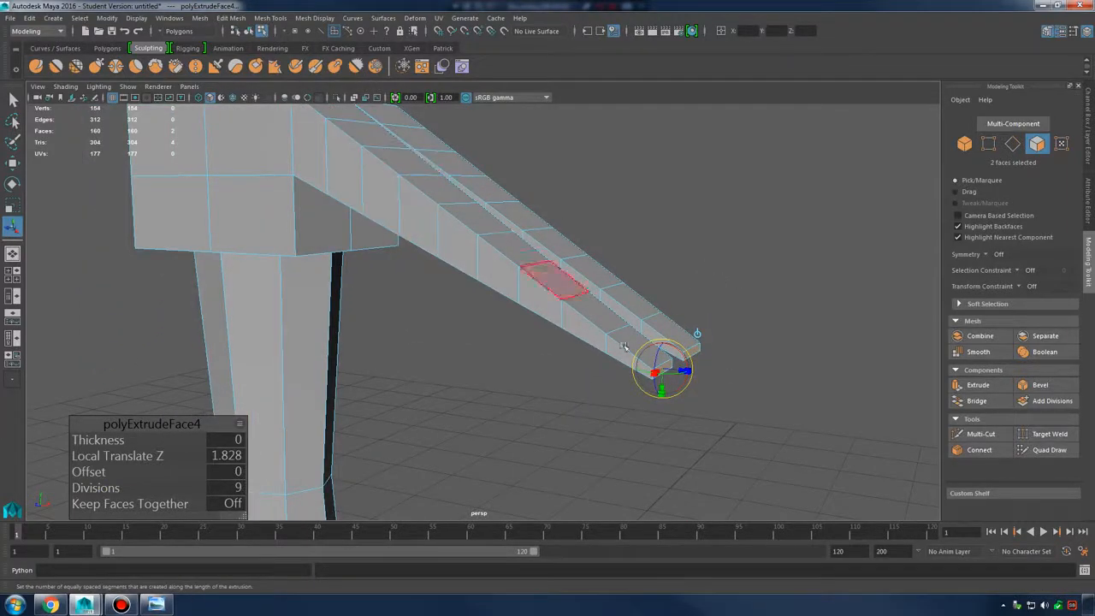
pyautogui.keyDown('alt'); pyautogui.moveTo(724, 367); pyautogui.dragTo(631, 388); pyautogui.keyUp('alt')
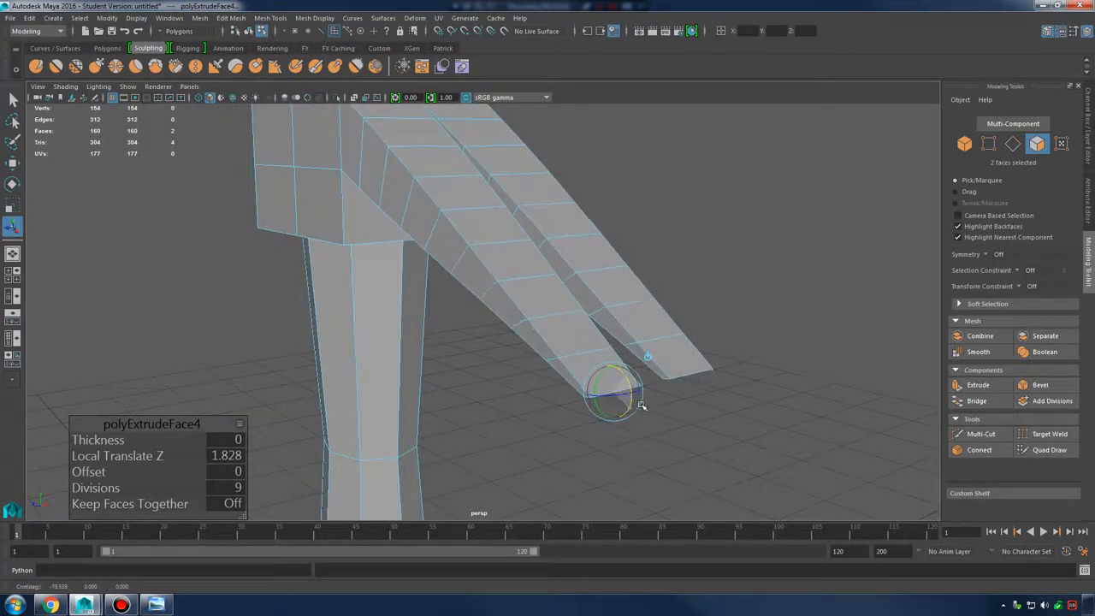
pyautogui.keyDown('alt'); pyautogui.moveTo(641, 405); pyautogui.dragTo(555, 258); pyautogui.keyUp('alt')
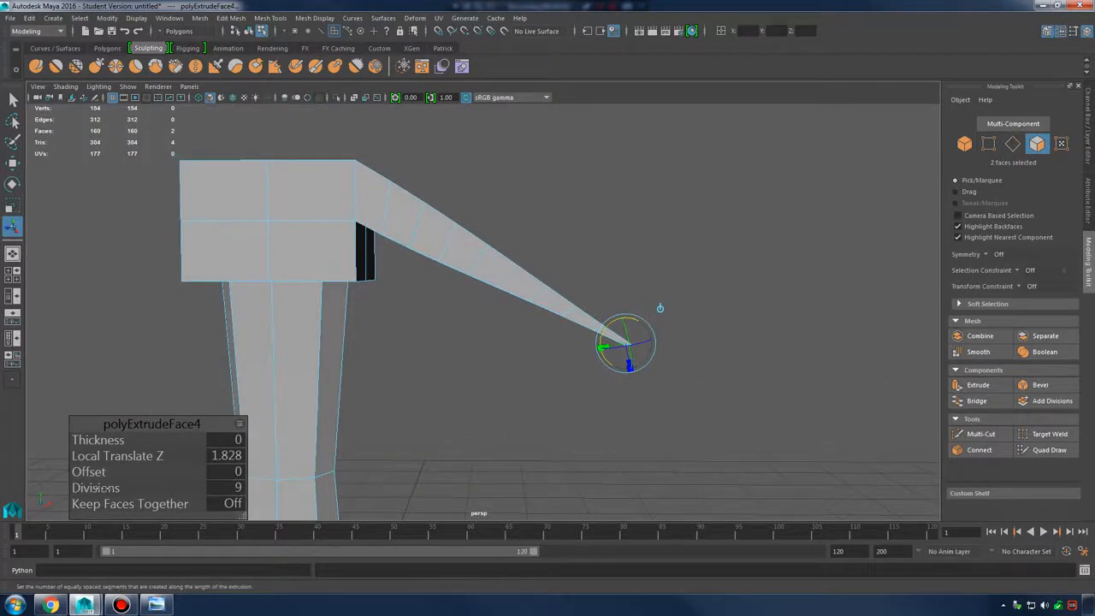
pyautogui.moveTo(93, 489); pyautogui.dragTo(87, 489)
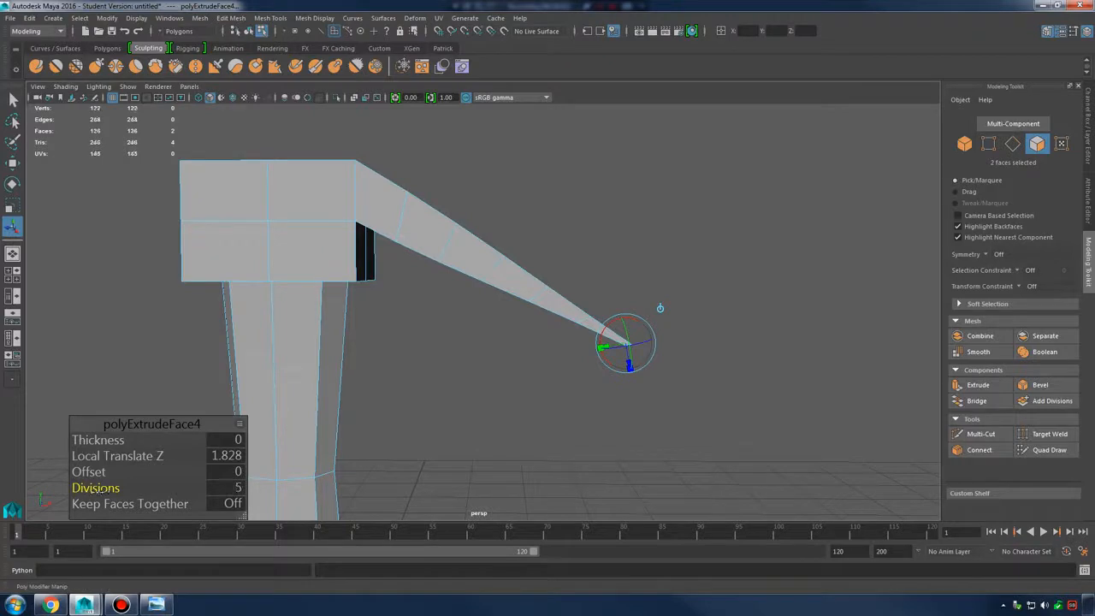
pyautogui.moveTo(101, 495); pyautogui.dragTo(96, 495)
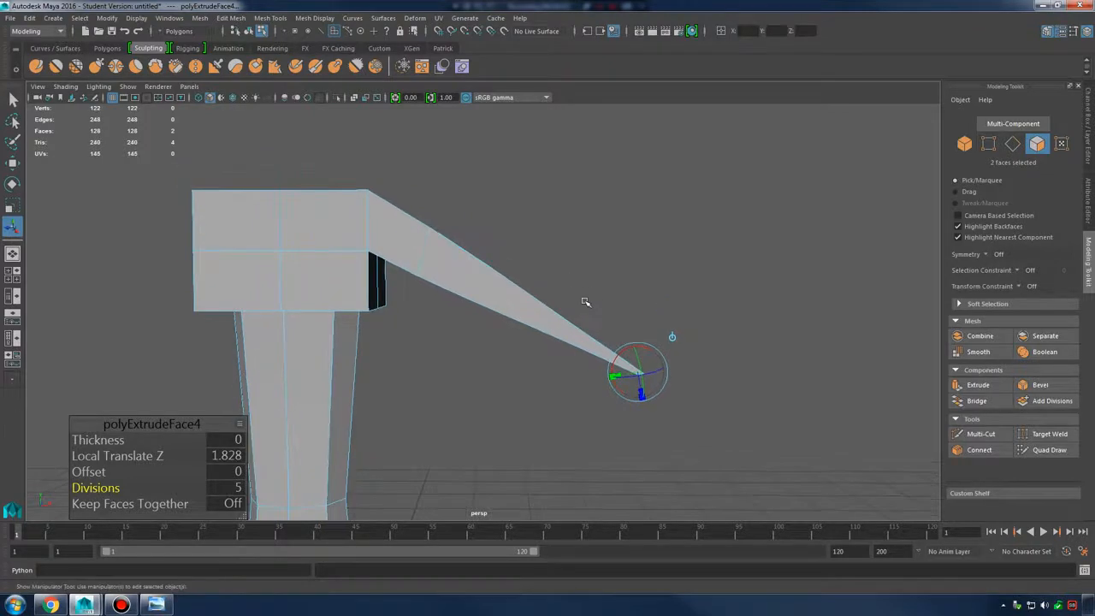
# Switch to an enlarged front view zoomed on the head and enter vertex mode
pyautogui.keyDown('alt'); pyautogui.moveTo(587, 303); pyautogui.dragTo(445, 333); pyautogui.keyUp('alt')
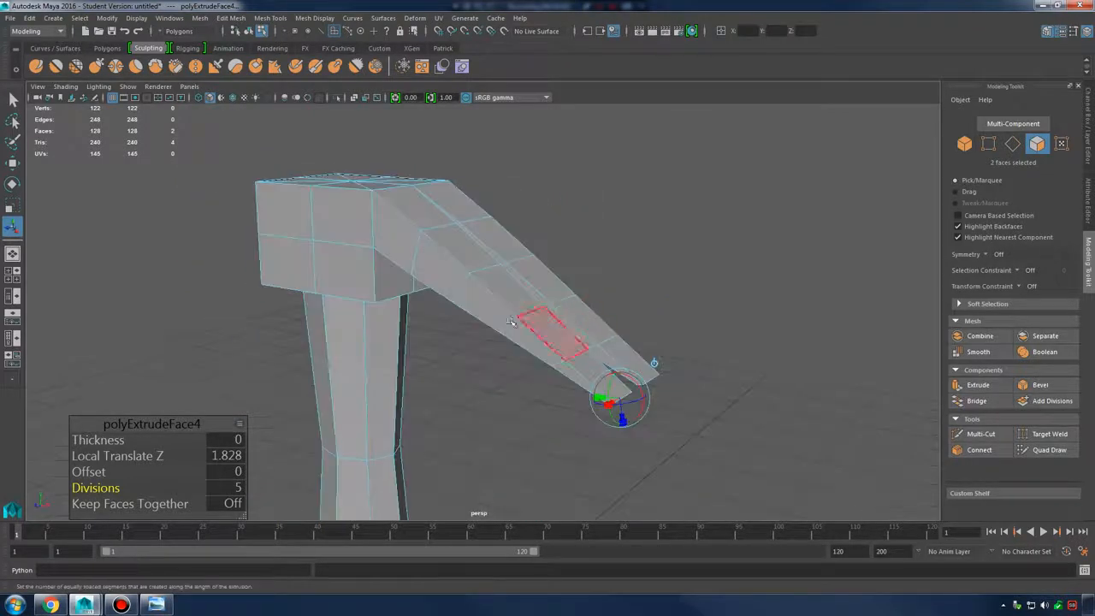
pyautogui.press('space')
pyautogui.press('space')
pyautogui.keyDown('alt'); pyautogui.moveTo(639, 335); pyautogui.dragTo(898, 441, button='right'); pyautogui.keyUp('alt')
pyautogui.keyDown('alt'); pyautogui.moveTo(398, 265); pyautogui.dragTo(491, 345, button='middle'); pyautogui.keyUp('alt')
pyautogui.scroll(1, 493, 342)
pyautogui.rightClick(506, 232)
pyautogui.click(439, 241)
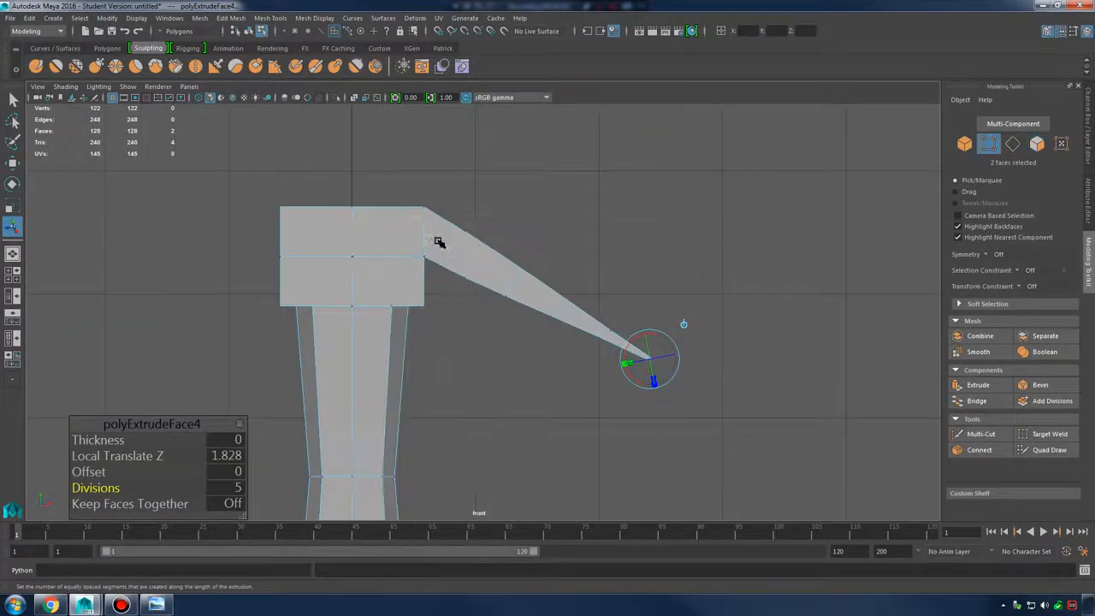
# Raise the prongs' successive joint vertices to bend them into a curved claw
pyautogui.moveTo(456, 225); pyautogui.dragTo(503, 295)
pyautogui.scroll(2, 457, 281)
pyautogui.press('w')
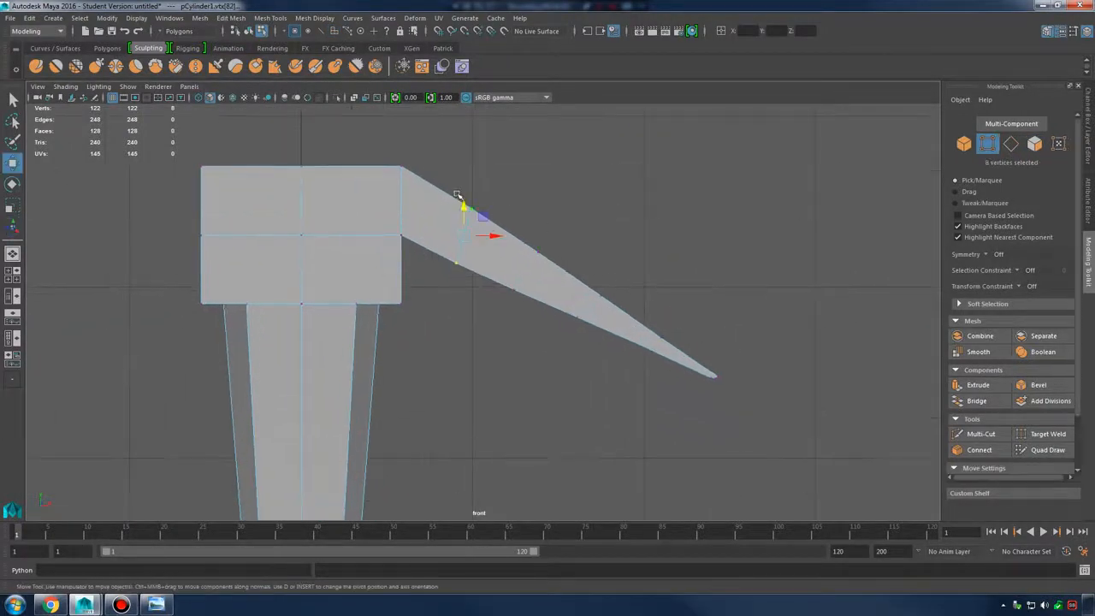
pyautogui.moveTo(465, 200); pyautogui.dragTo(465, 169)
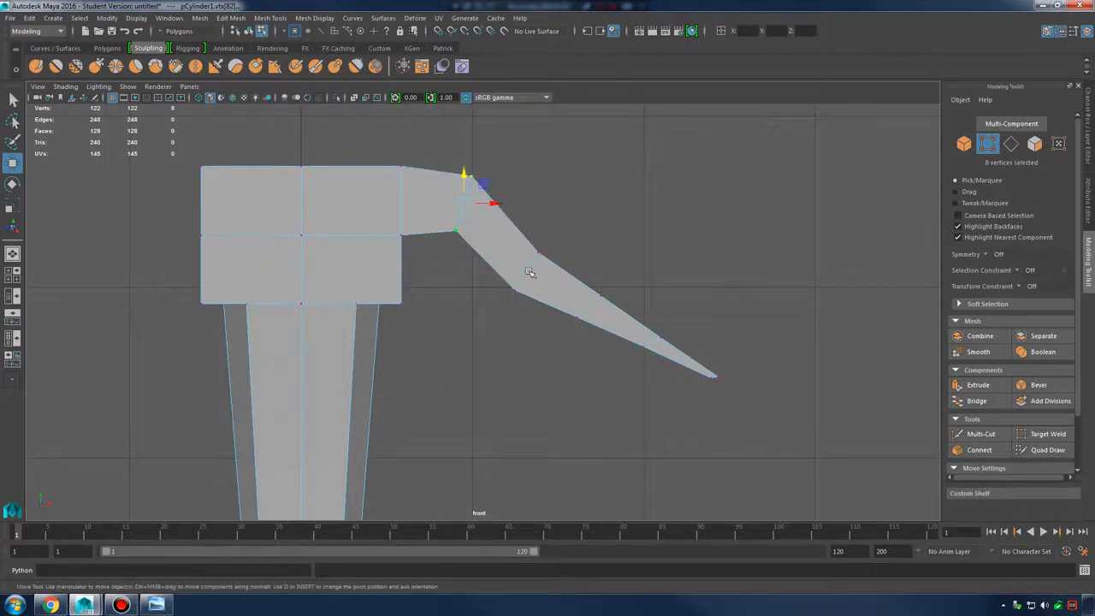
pyautogui.moveTo(502, 304); pyautogui.dragTo(539, 210)
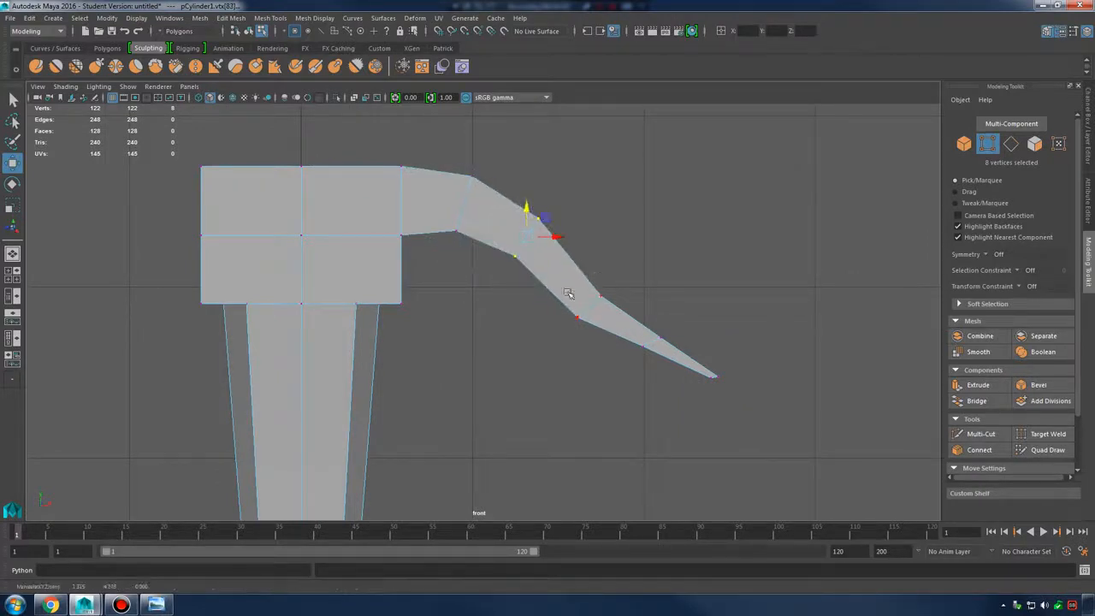
pyautogui.moveTo(568, 294); pyautogui.dragTo(613, 326)
pyautogui.moveTo(587, 281); pyautogui.dragTo(595, 252)
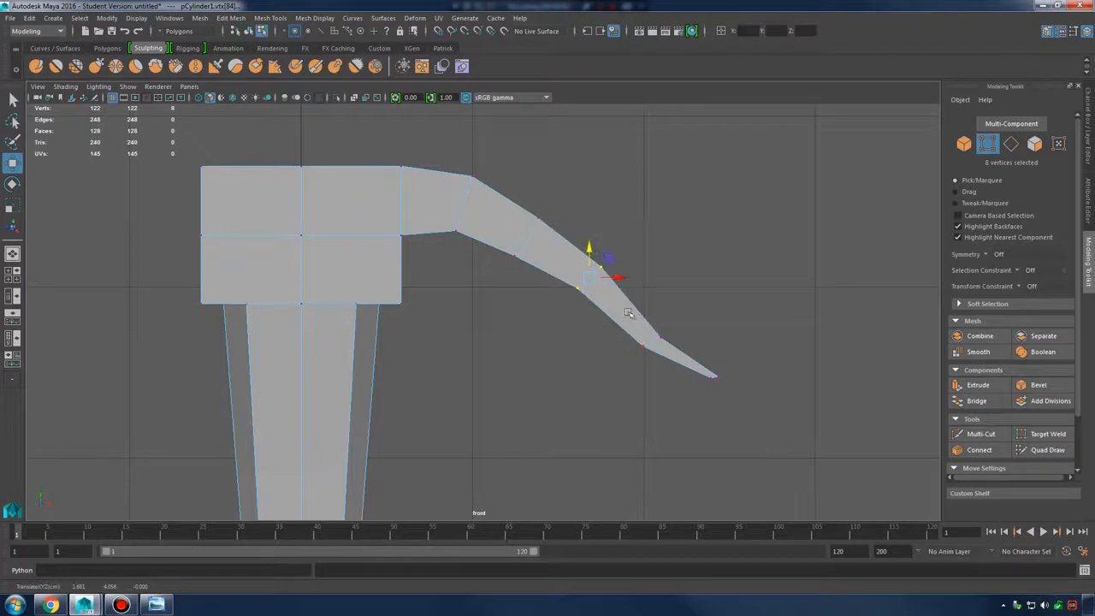
pyautogui.moveTo(626, 310); pyautogui.dragTo(654, 297)
pyautogui.moveTo(488, 190); pyautogui.dragTo(556, 272)
pyautogui.moveTo(525, 212); pyautogui.dragTo(525, 194)
pyautogui.moveTo(580, 283); pyautogui.dragTo(633, 324)
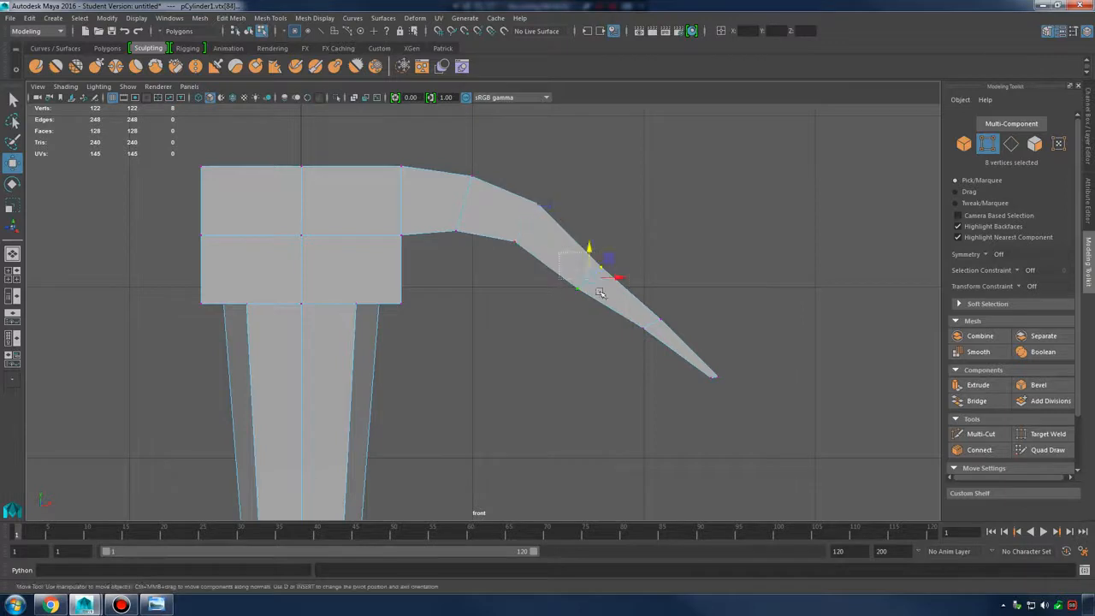
pyautogui.moveTo(601, 273); pyautogui.dragTo(591, 235)
pyautogui.moveTo(631, 298); pyautogui.dragTo(657, 283)
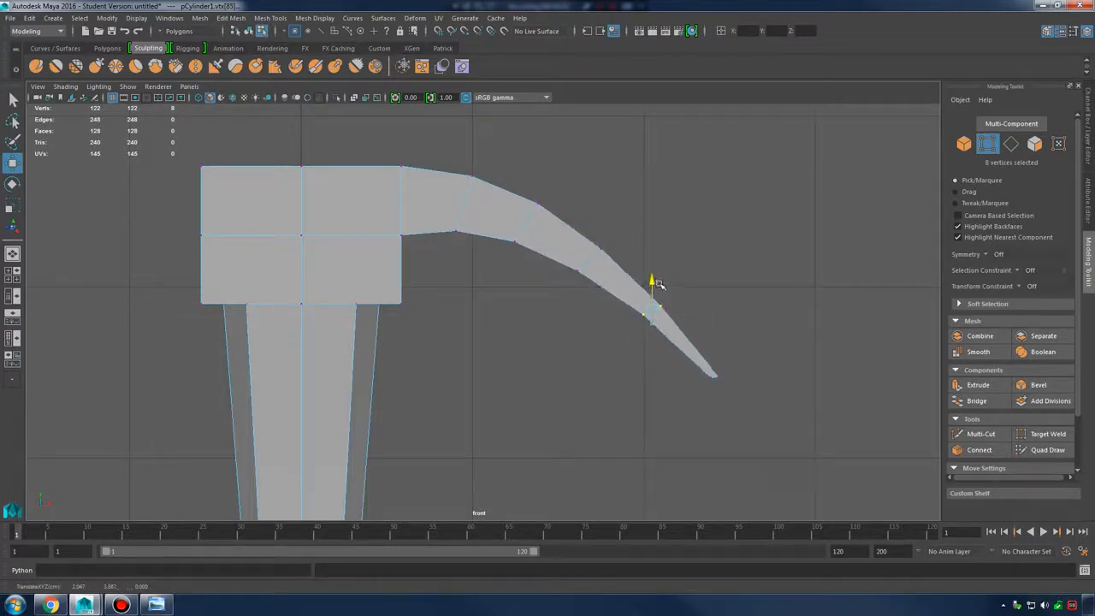
# Check the smoothed claw, then return to the single perspective view in object mode
pyautogui.press('3')
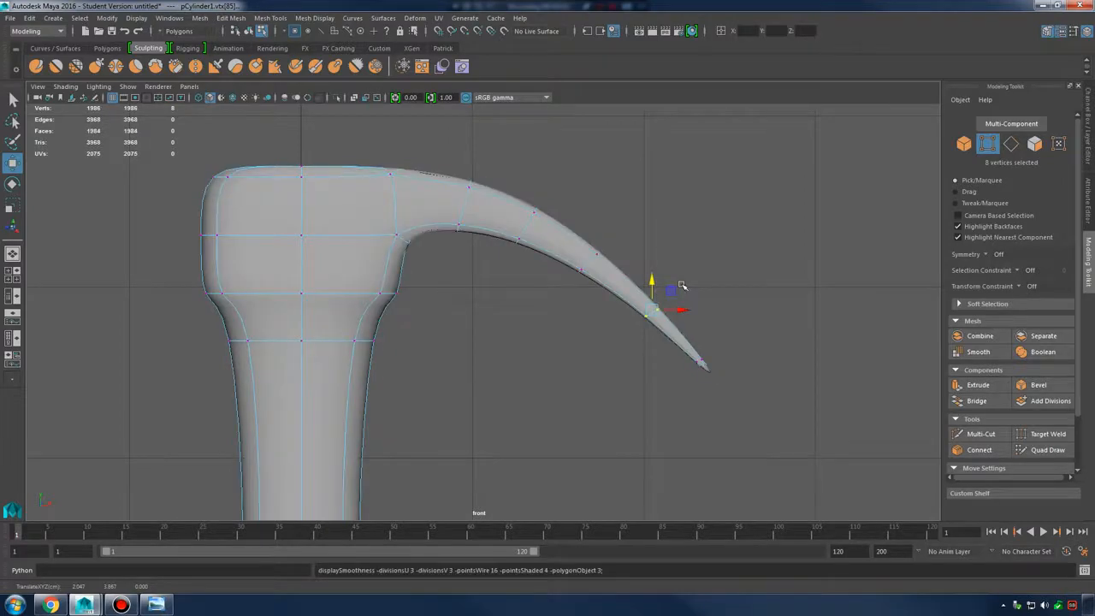
pyautogui.press('1')
pyautogui.press('space')
pyautogui.press('space')
pyautogui.keyDown('alt'); pyautogui.moveTo(682, 286); pyautogui.dragTo(591, 220); pyautogui.keyUp('alt')
pyautogui.moveTo(526, 205); pyautogui.dragTo(575, 197, button='right')
pyautogui.keyDown('alt'); pyautogui.moveTo(575, 197); pyautogui.dragTo(581, 325); pyautogui.keyUp('alt')
pyautogui.scroll(5, 498, 351)
pyautogui.keyDown('alt'); pyautogui.moveTo(376, 288); pyautogui.dragTo(518, 350, button='middle'); pyautogui.keyUp('alt')
pyautogui.scroll(4, 591, 377)
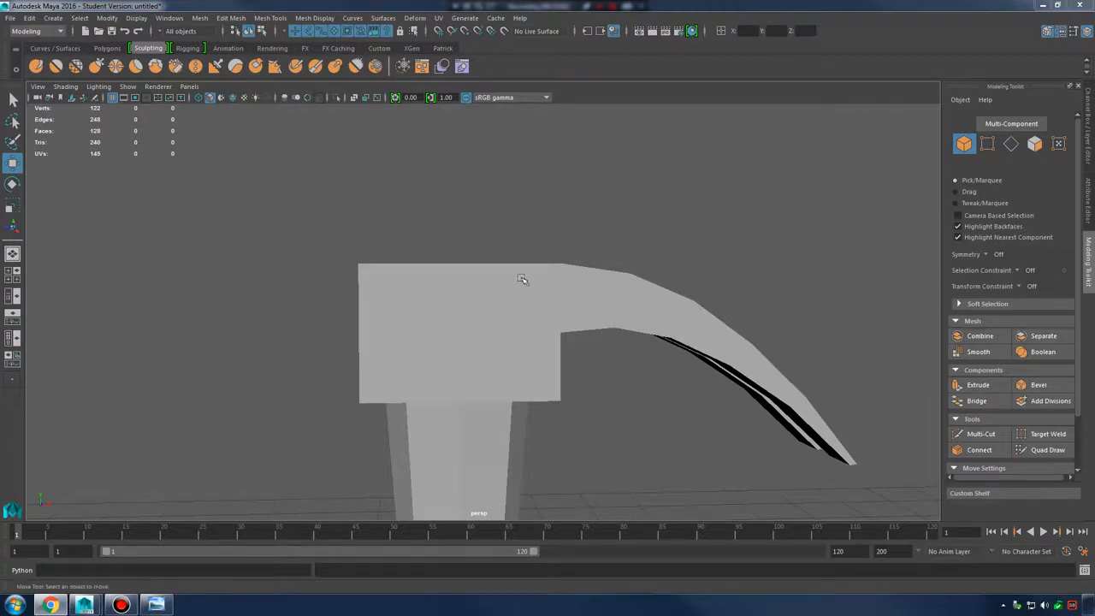
pyautogui.keyDown('alt'); pyautogui.moveTo(522, 279); pyautogui.dragTo(516, 305); pyautogui.keyUp('alt')
# Compare the hammer with the claw-hammer reference photo, then select it and switch to face mode
pyautogui.click(158, 604)
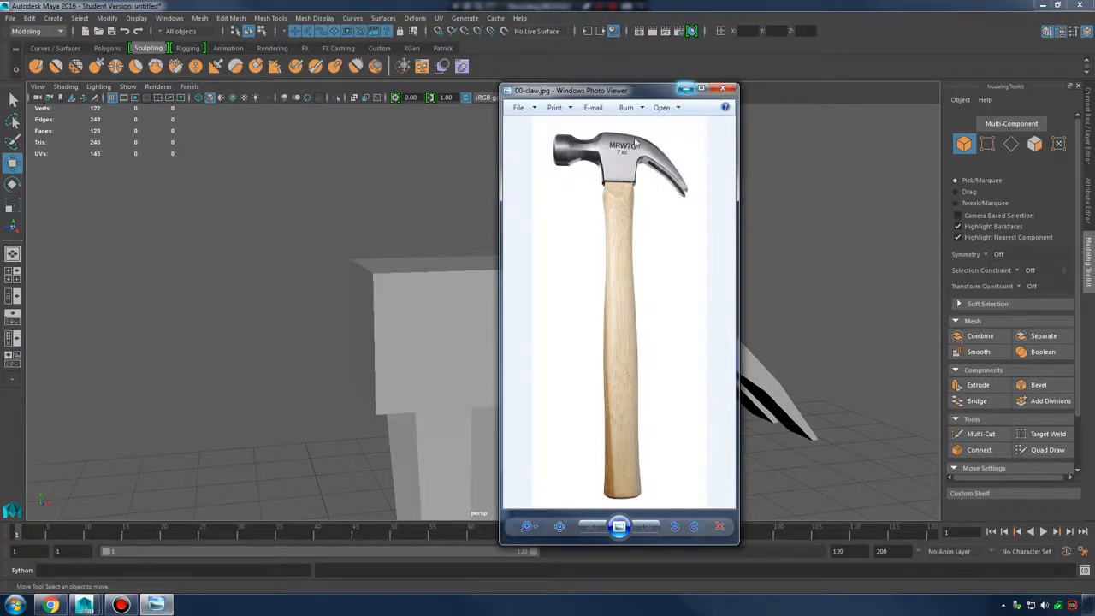
pyautogui.click(686, 90)
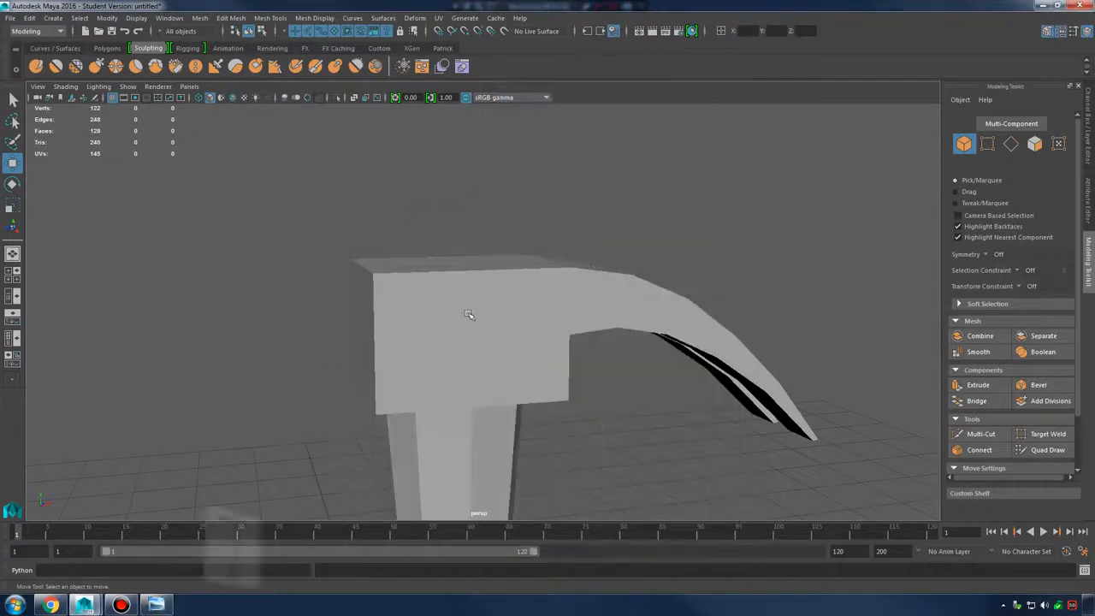
pyautogui.click(447, 350)
pyautogui.keyDown('alt'); pyautogui.moveTo(447, 350); pyautogui.dragTo(514, 302); pyautogui.keyUp('alt')
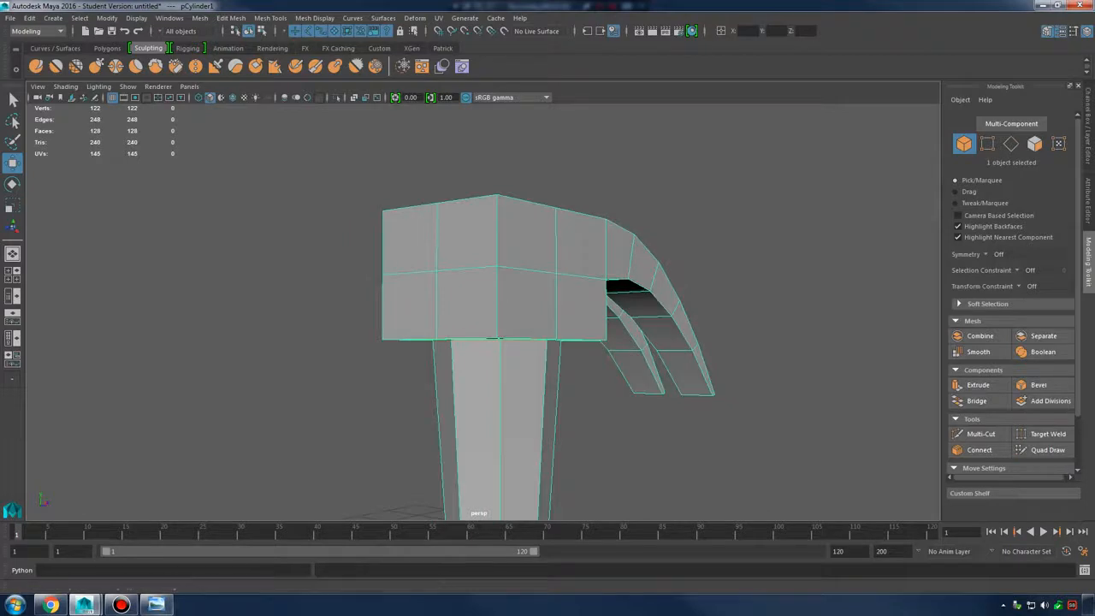
pyautogui.click(257, 522)
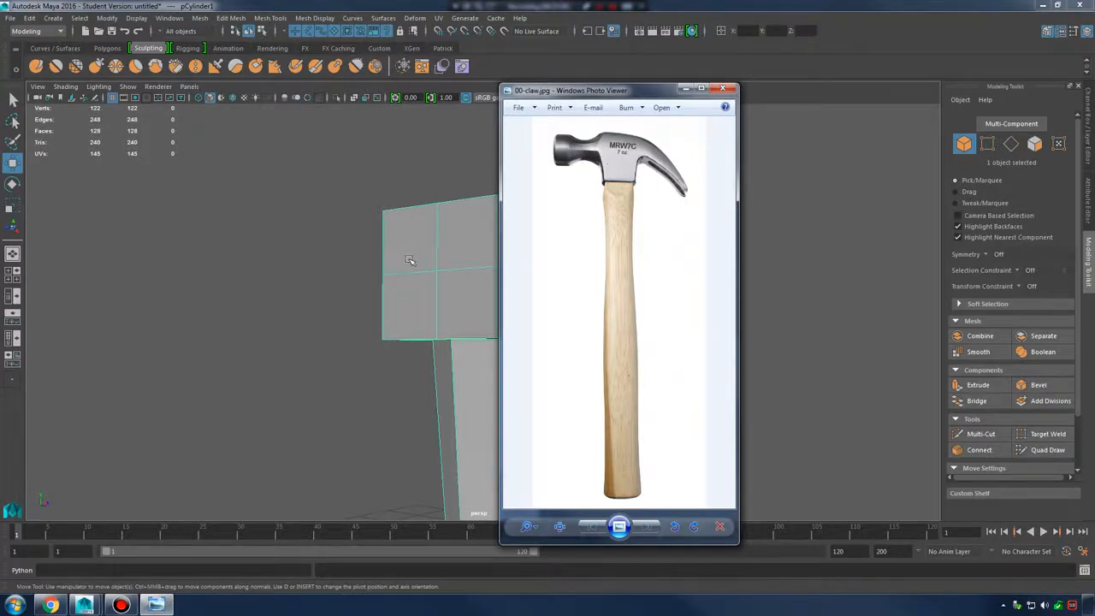
pyautogui.keyDown('alt'); pyautogui.moveTo(409, 260); pyautogui.dragTo(388, 271); pyautogui.keyUp('alt')
pyautogui.moveTo(378, 248); pyautogui.dragTo(378, 264, button='right')
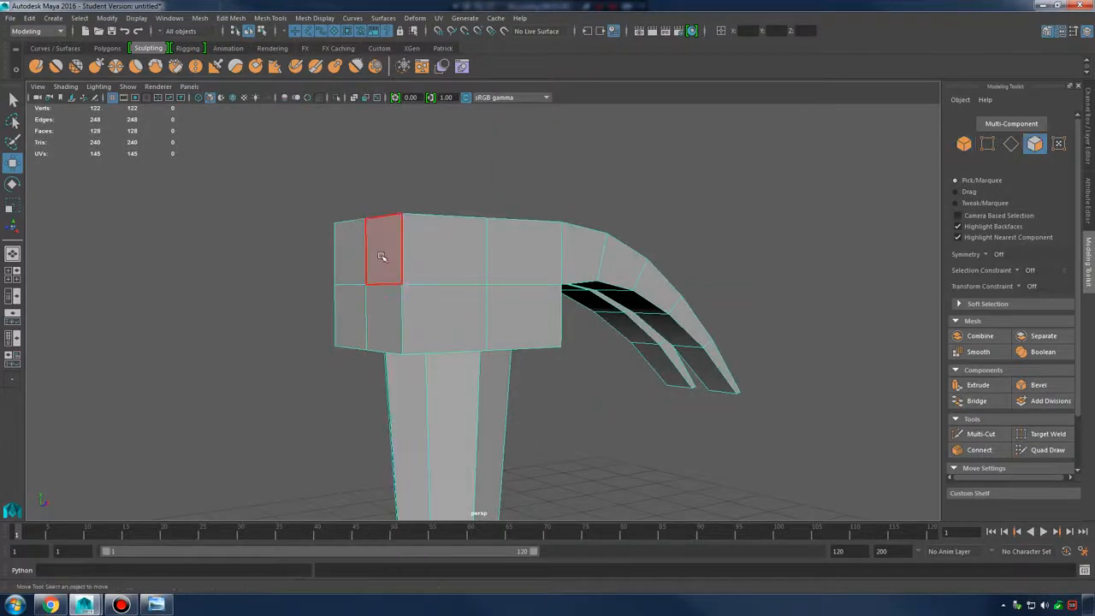
# Select the two upper faces at the head's striking end and extrude them
pyautogui.click(382, 257)
pyautogui.keyDown('shift'); pyautogui.click(359, 255); pyautogui.keyUp('shift')
pyautogui.keyDown('alt'); pyautogui.moveTo(414, 293); pyautogui.dragTo(480, 281); pyautogui.keyUp('alt')
pyautogui.scroll(1, 501, 283)
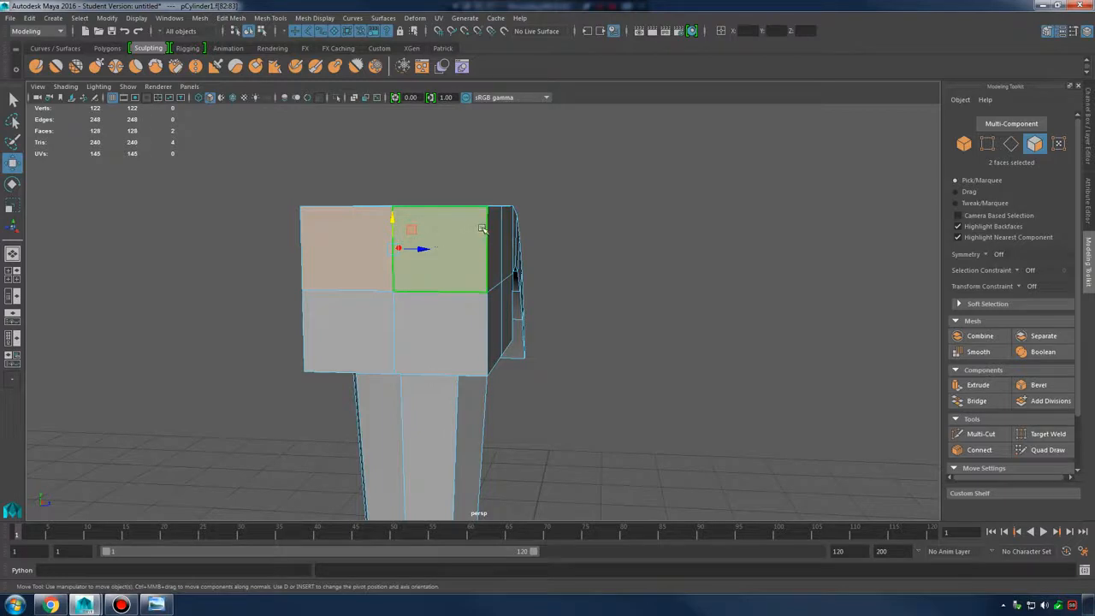
pyautogui.keyDown('alt'); pyautogui.moveTo(483, 228); pyautogui.dragTo(549, 263); pyautogui.keyUp('alt')
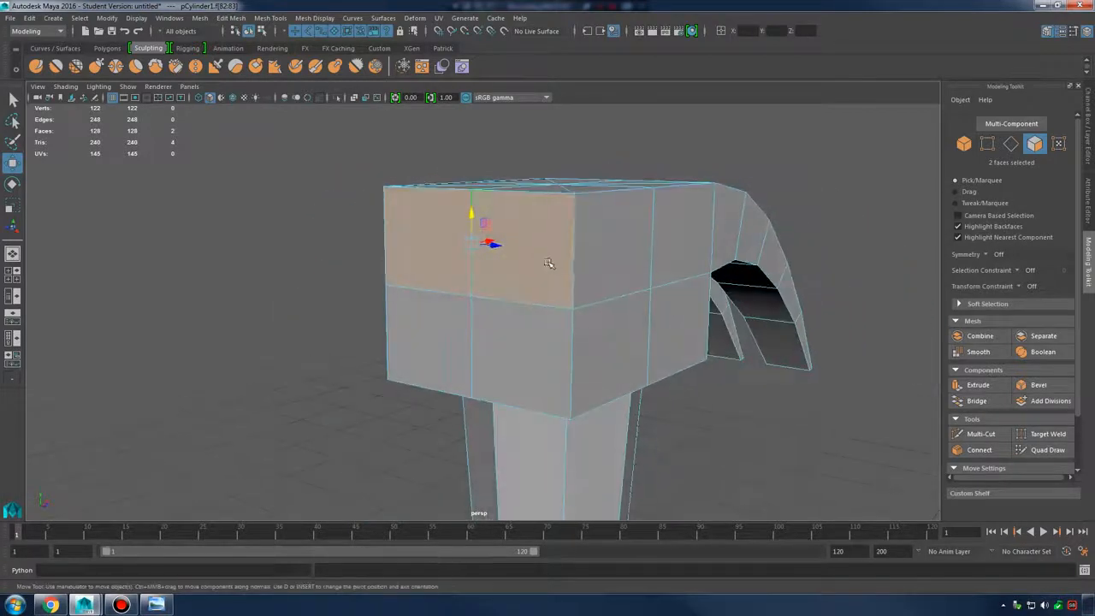
pyautogui.keyDown('shift'); pyautogui.moveTo(537, 215); pyautogui.dragTo(502, 245, button='right'); pyautogui.keyUp('shift')
pyautogui.keyDown('alt'); pyautogui.moveTo(501, 245); pyautogui.dragTo(523, 254); pyautogui.keyUp('alt')
# Select the corner vertices of the extruded end in vertex mode
pyautogui.press('r')
pyautogui.moveTo(502, 237); pyautogui.dragTo(455, 233, button='right')
pyautogui.click(516, 225)
pyautogui.keyDown('alt'); pyautogui.moveTo(565, 291); pyautogui.dragTo(571, 270); pyautogui.keyUp('alt')
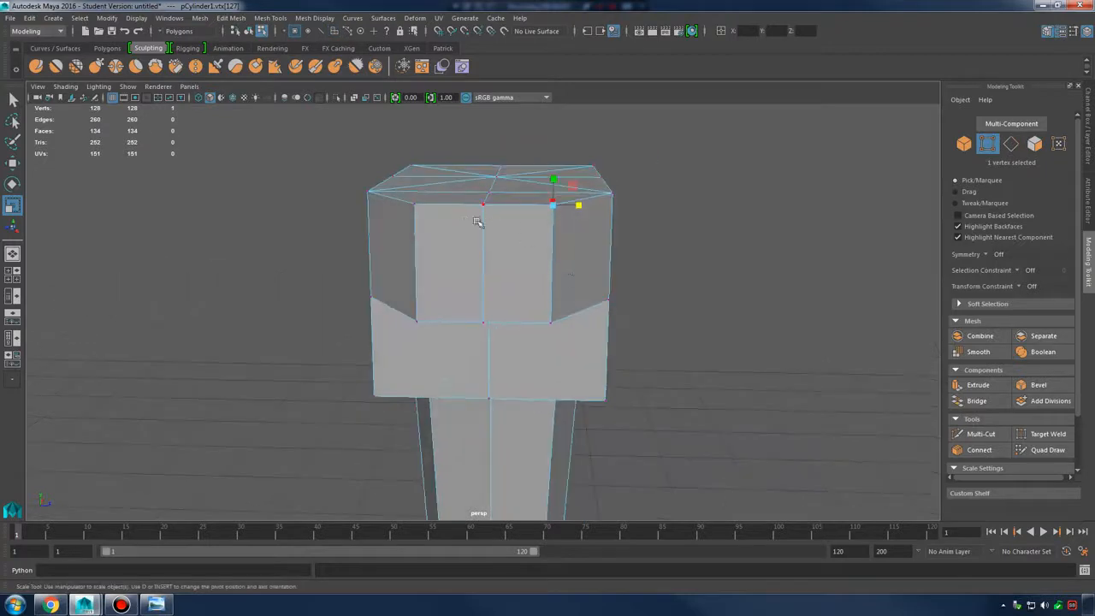
pyautogui.keyDown('shift'); pyautogui.click(417, 205); pyautogui.keyUp('shift')
pyautogui.keyDown('shift'); pyautogui.click(417, 321); pyautogui.keyUp('shift')
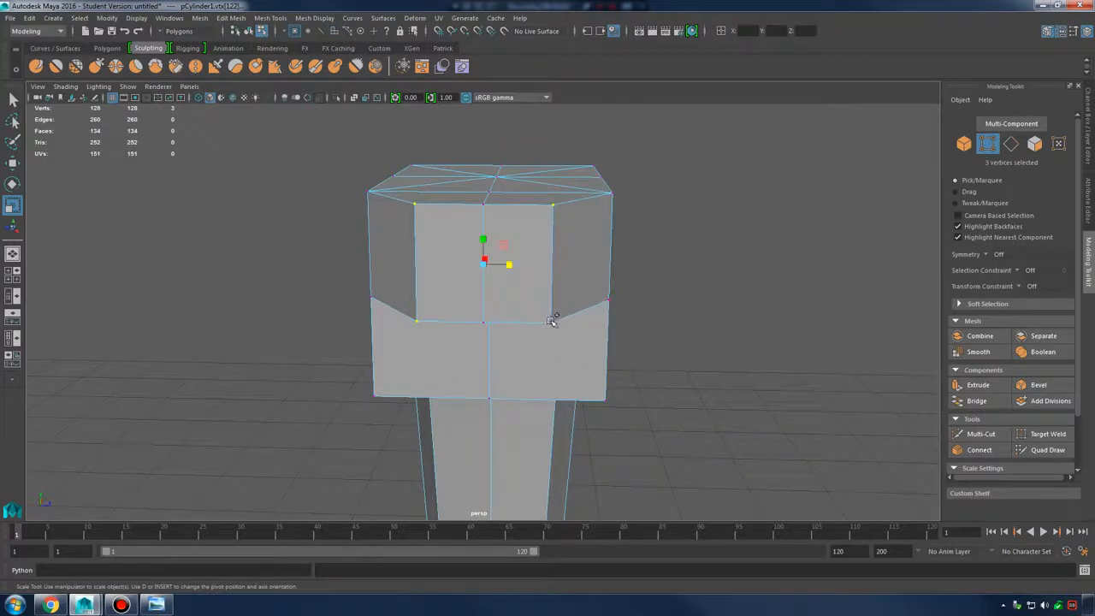
pyautogui.keyDown('shift'); pyautogui.click(553, 320); pyautogui.keyUp('shift')
pyautogui.keyDown('alt'); pyautogui.moveTo(553, 320); pyautogui.dragTo(623, 254); pyautogui.keyUp('alt')
pyautogui.moveTo(646, 334); pyautogui.dragTo(419, 239)
# Move the six selected vertices inward along X and slightly down to taper the striking end
pyautogui.press('w')
pyautogui.moveTo(318, 159); pyautogui.dragTo(402, 283)
pyautogui.click(156, 605)
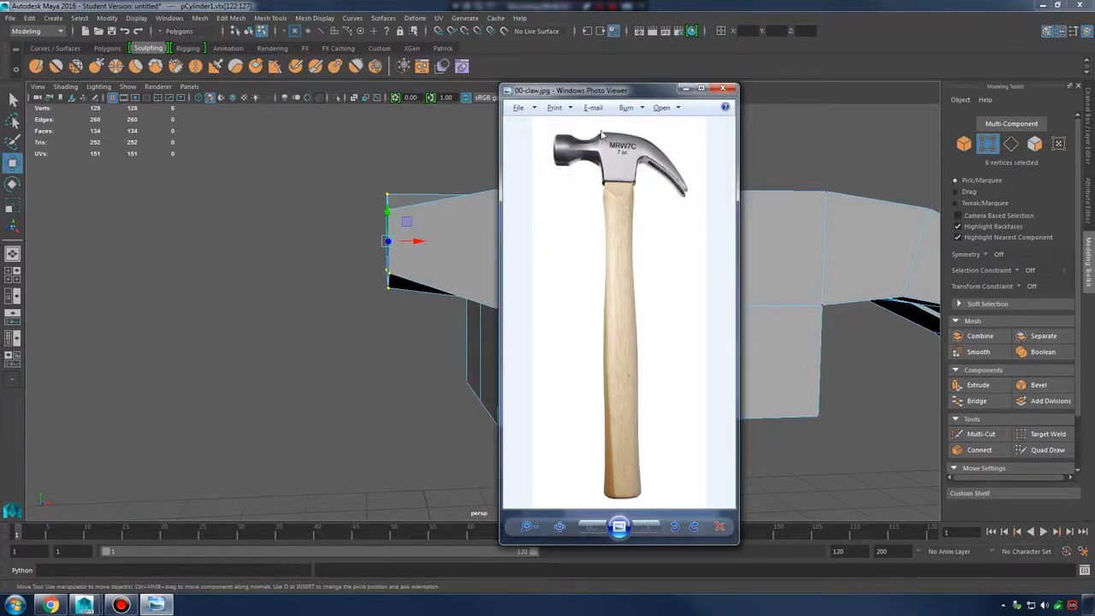
pyautogui.click(685, 89)
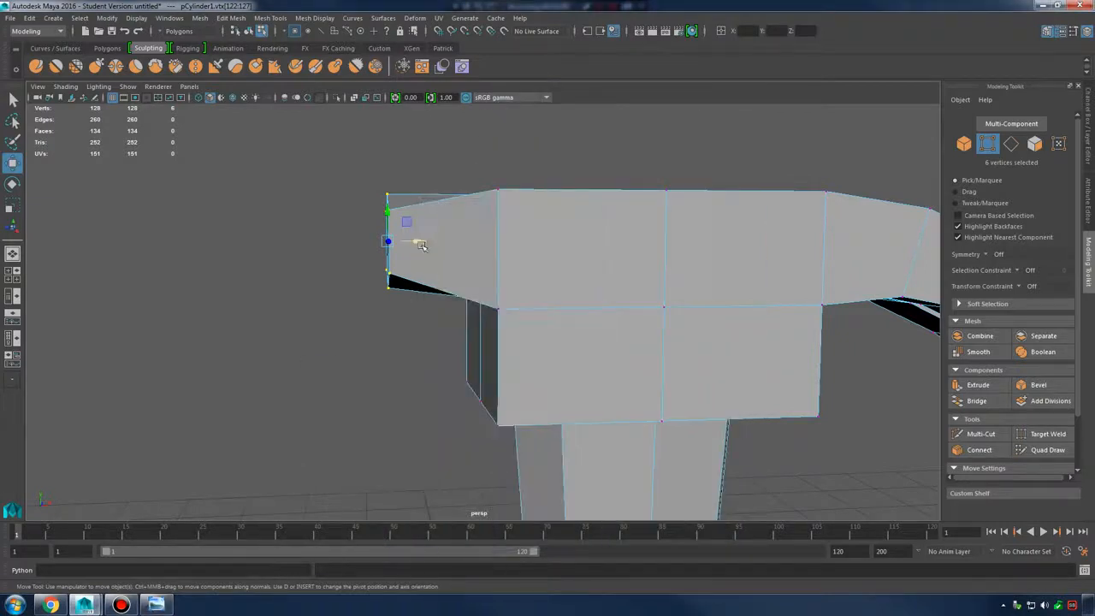
pyautogui.moveTo(415, 241); pyautogui.dragTo(619, 248)
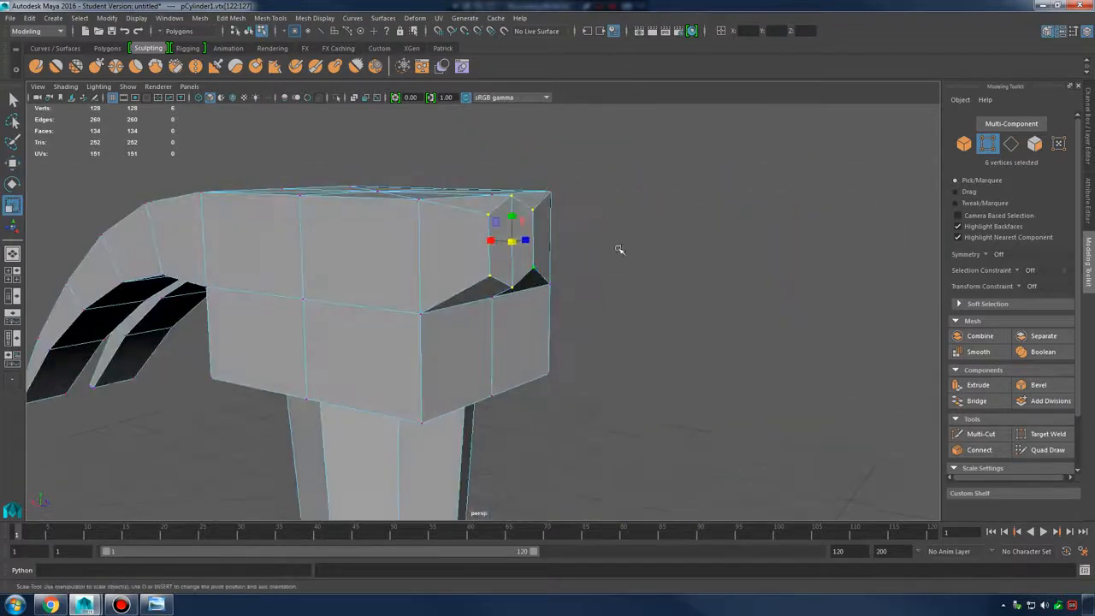
pyautogui.moveTo(511, 209); pyautogui.dragTo(513, 228, button='middle')
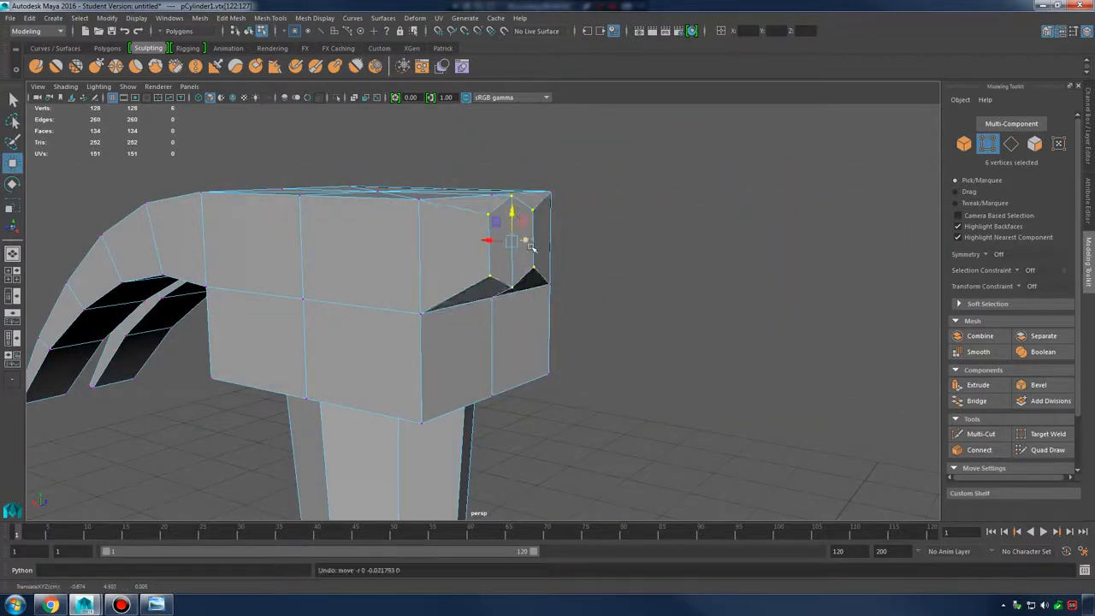
pyautogui.press('r')
pyautogui.moveTo(533, 233)
pyautogui.keyDown('alt'); pyautogui.mouseDown()
pyautogui.moveTo(520, 243)
pyautogui.moveTo(548, 243)
pyautogui.moveTo(518, 248)
pyautogui.moveTo(586, 227)
pyautogui.moveTo(575, 236)
pyautogui.moveTo(612, 246)
pyautogui.moveTo(557, 249)
pyautogui.moveTo(650, 231)
pyautogui.moveTo(544, 250)
pyautogui.mouseUp(); pyautogui.keyUp('alt')
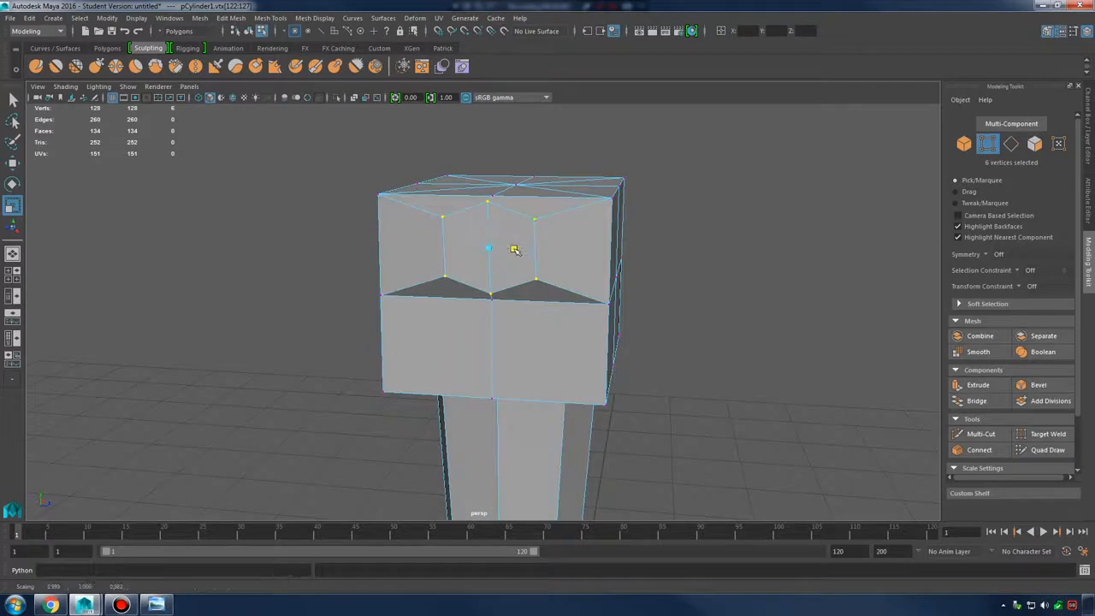
pyautogui.keyDown('alt'); pyautogui.moveTo(520, 250); pyautogui.dragTo(511, 232); pyautogui.keyUp('alt')
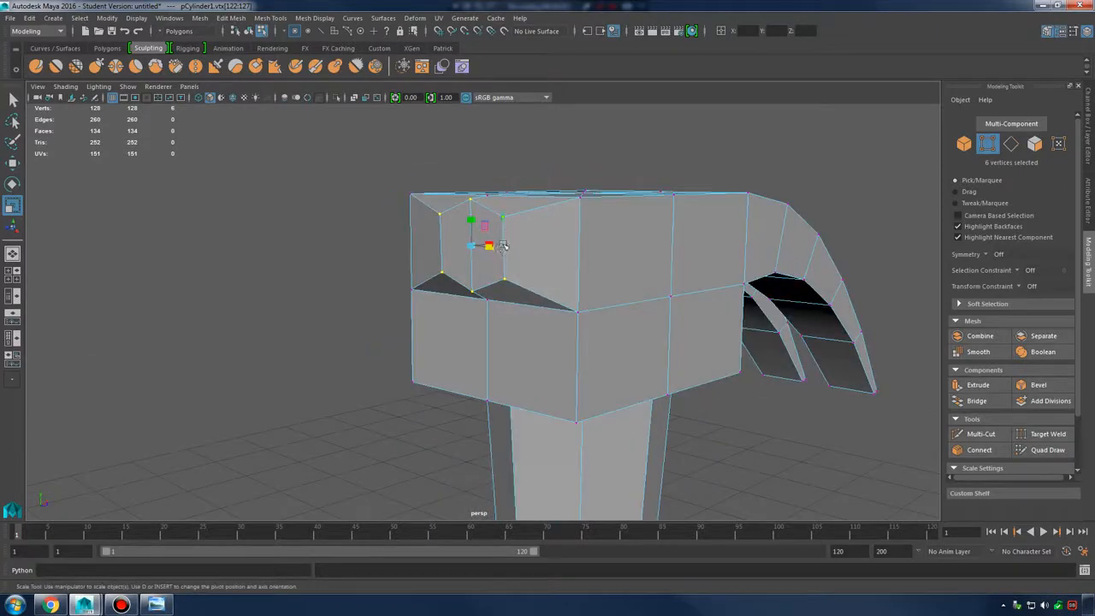
pyautogui.moveTo(523, 227); pyautogui.dragTo(525, 256, button='right')
pyautogui.keyDown('alt'); pyautogui.moveTo(560, 253); pyautogui.dragTo(482, 237); pyautogui.keyUp('alt')
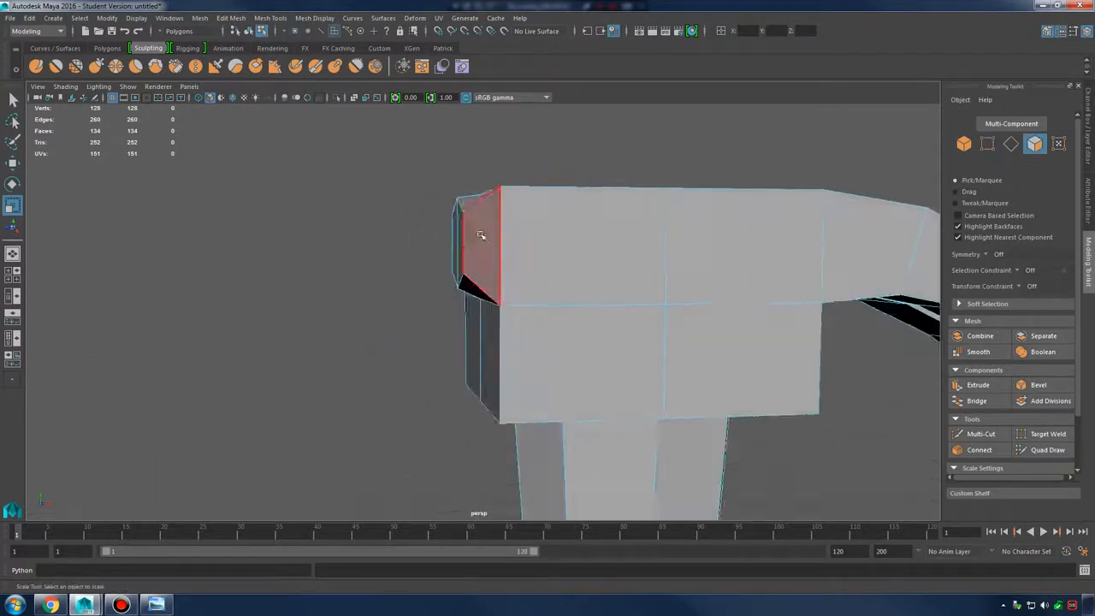
# Extrude the two end faces and pull them out into a narrow neck
pyautogui.moveTo(462, 319); pyautogui.dragTo(473, 337)
pyautogui.keyDown('alt'); pyautogui.moveTo(474, 337); pyautogui.dragTo(567, 333); pyautogui.keyUp('alt')
pyautogui.keyDown('shift'); pyautogui.moveTo(535, 231); pyautogui.dragTo(539, 263, button='right'); pyautogui.keyUp('shift')
pyautogui.keyDown('alt'); pyautogui.moveTo(539, 263); pyautogui.dragTo(402, 278); pyautogui.keyUp('alt')
pyautogui.press('w')
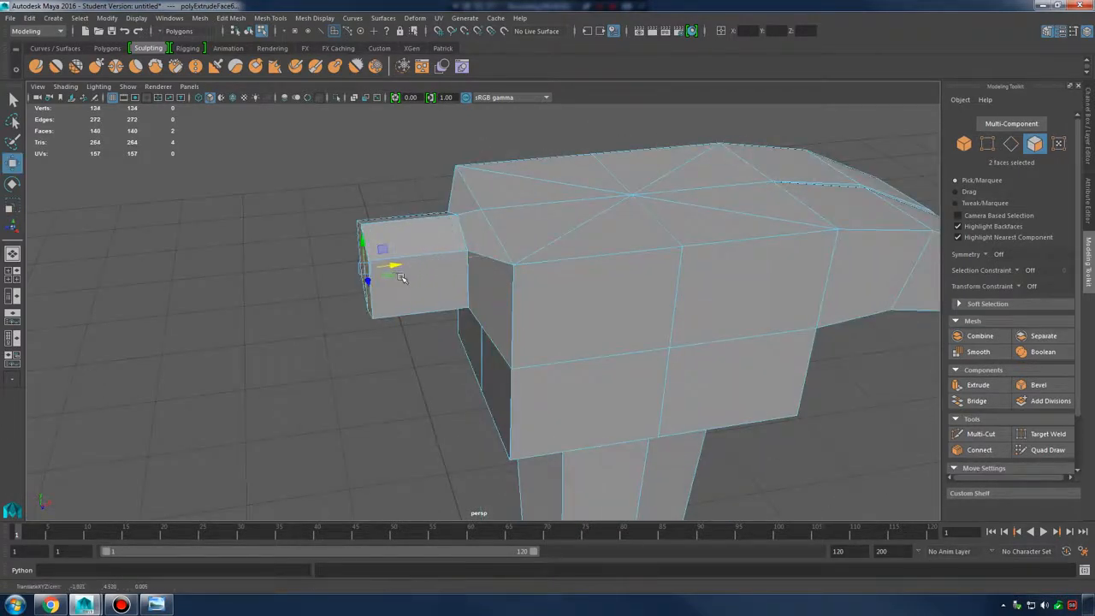
# Extrude the neck's end, scale it up, then extrude and pull it out into a striking block
pyautogui.keyDown('shift'); pyautogui.moveTo(398, 264); pyautogui.dragTo(377, 273, button='right'); pyautogui.keyUp('shift')
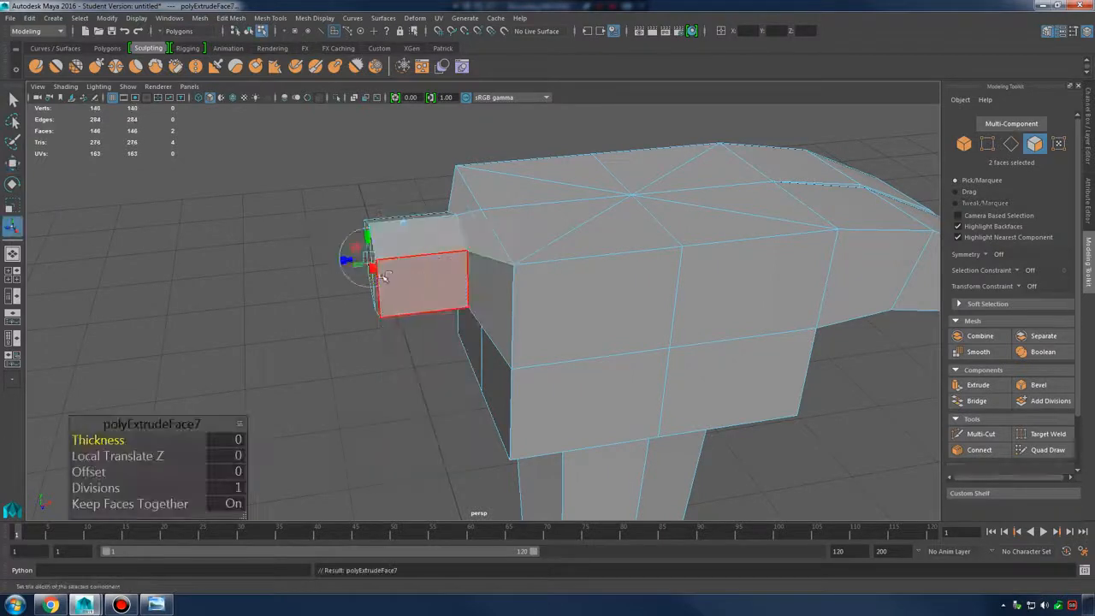
pyautogui.press('r')
pyautogui.moveTo(373, 273); pyautogui.dragTo(395, 266)
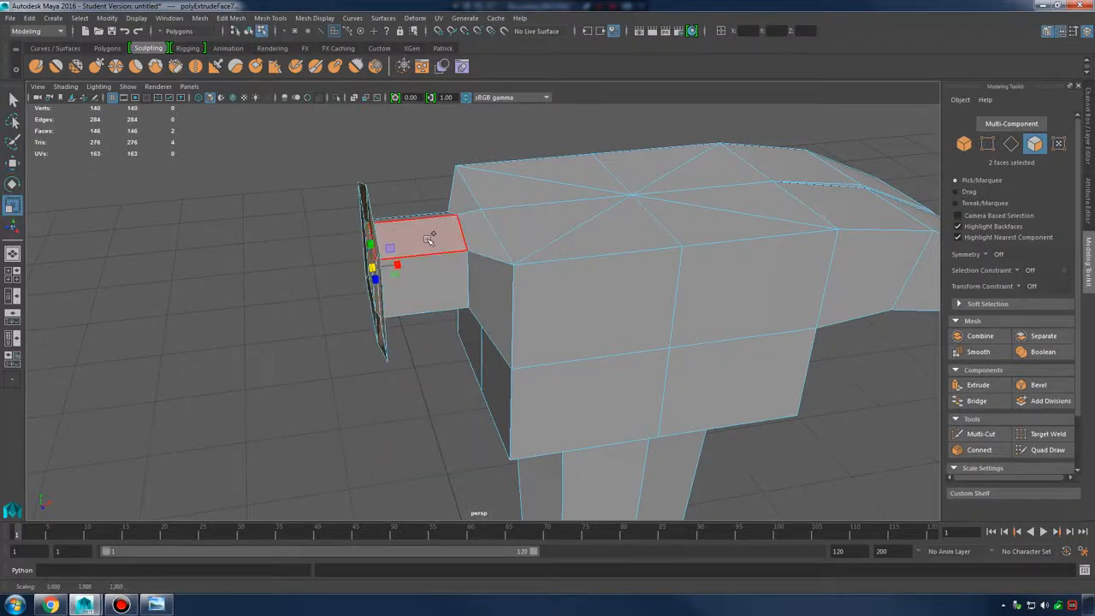
pyautogui.keyDown('shift'); pyautogui.moveTo(426, 265); pyautogui.dragTo(403, 275, button='right'); pyautogui.keyUp('shift')
pyautogui.press('w')
pyautogui.moveTo(390, 274); pyautogui.dragTo(288, 277)
pyautogui.keyDown('alt'); pyautogui.moveTo(363, 278); pyautogui.dragTo(389, 249); pyautogui.keyUp('alt')
# Inspect the smoothed hammer and compare it against the claw-hammer reference photo
pyautogui.press('3')
pyautogui.keyDown('alt'); pyautogui.moveTo(530, 259); pyautogui.dragTo(658, 266); pyautogui.keyUp('alt')
pyautogui.keyDown('alt'); pyautogui.moveTo(657, 266); pyautogui.dragTo(565, 287, button='right'); pyautogui.keyUp('alt')
pyautogui.keyDown('alt'); pyautogui.moveTo(565, 286); pyautogui.dragTo(527, 305); pyautogui.keyUp('alt')
pyautogui.moveTo(454, 276); pyautogui.dragTo(530, 256, button='right')
pyautogui.keyDown('alt'); pyautogui.moveTo(567, 247); pyautogui.dragTo(362, 454); pyautogui.keyUp('alt')
pyautogui.click(460, 342)
pyautogui.click(502, 286)
pyautogui.press('1')
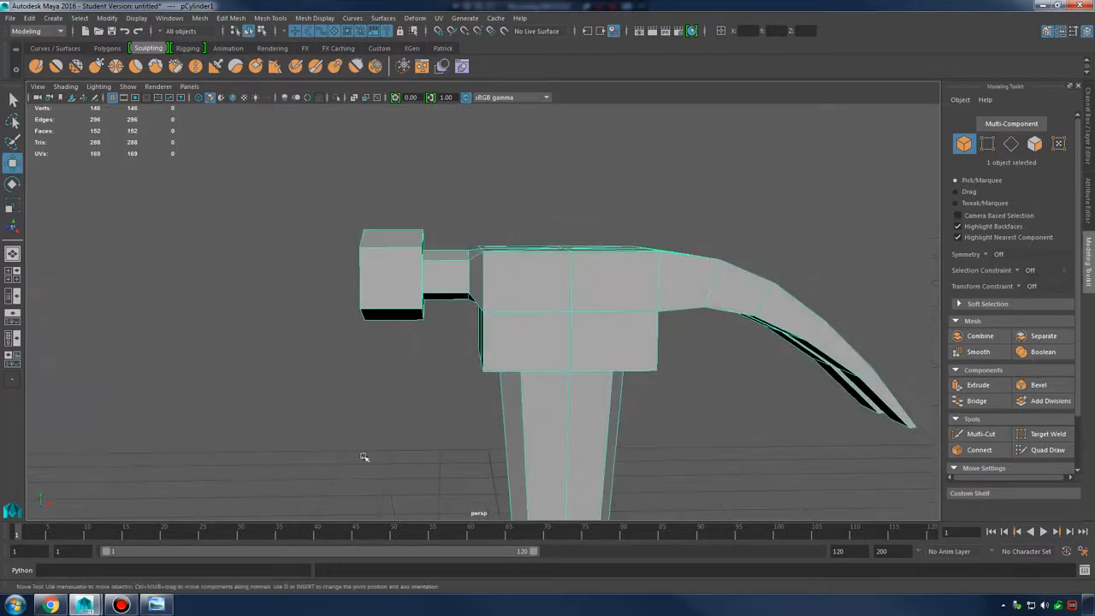
pyautogui.click(153, 606)
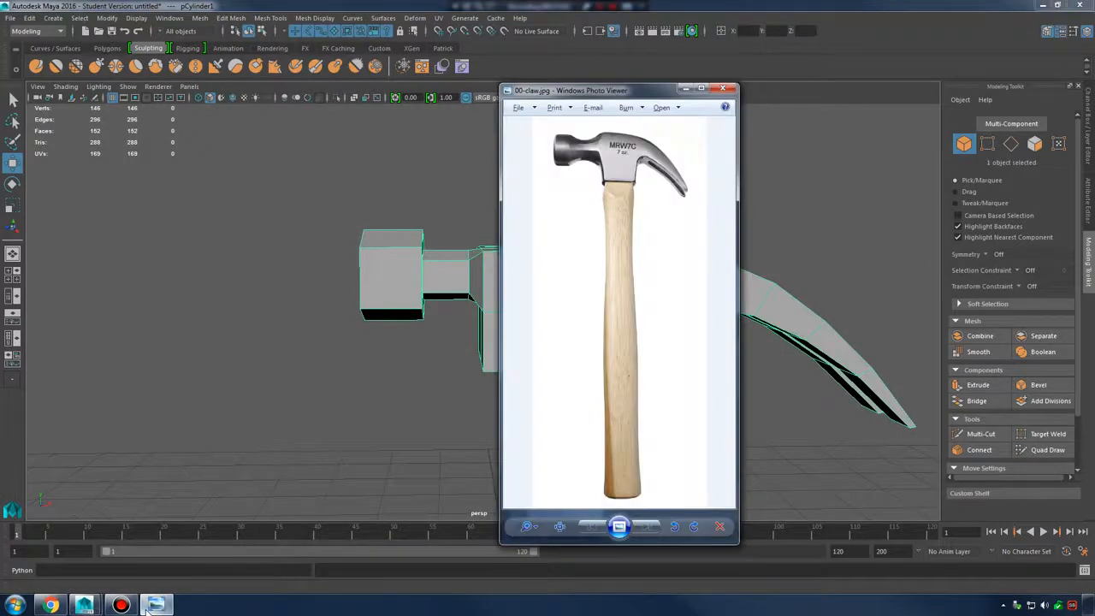
pyautogui.click(153, 606)
pyautogui.keyDown('alt'); pyautogui.moveTo(501, 282); pyautogui.dragTo(493, 273); pyautogui.keyUp('alt')
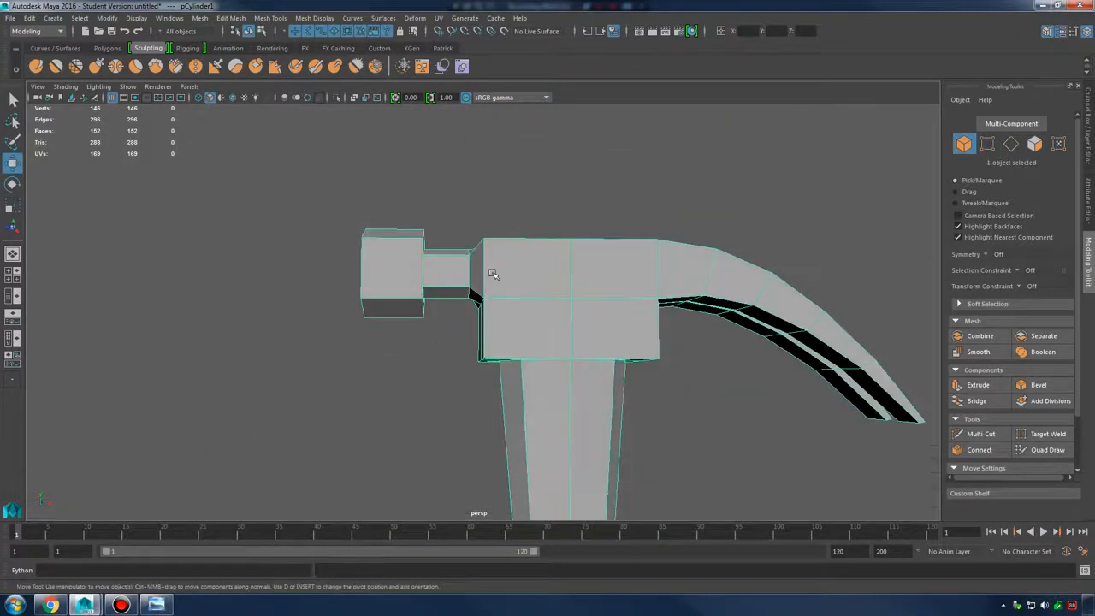
# Undo the striking-end extrusions and vertex edits to restore the original head shape
pyautogui.hotkey('ctrl', 'z')
pyautogui.hotkey('ctrl', 'z')
pyautogui.hotkey('ctrl', 'z')
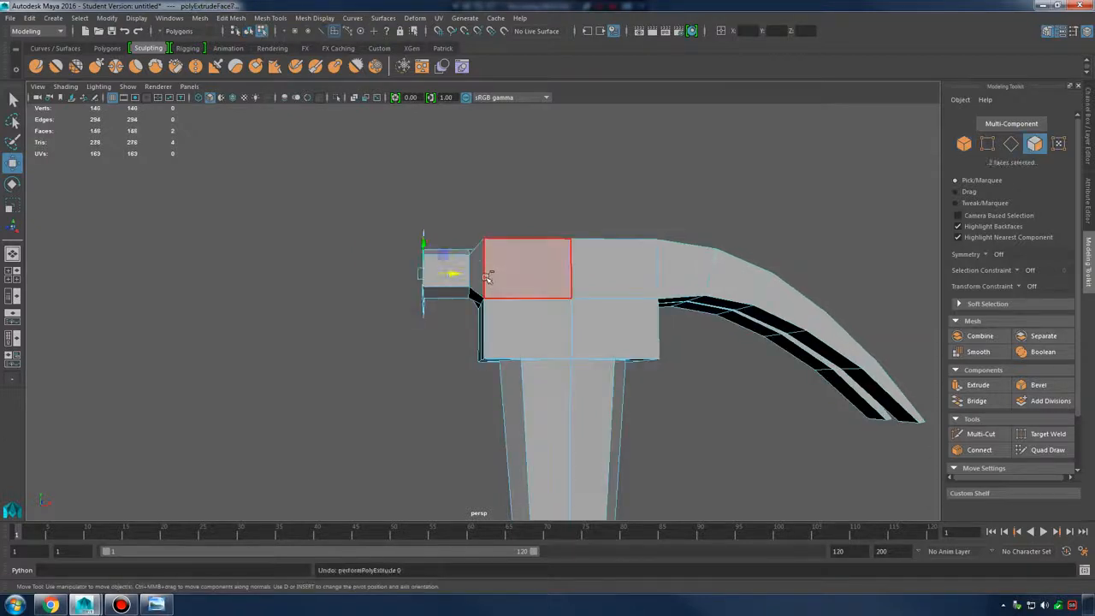
pyautogui.hotkey('ctrl', 'z')
pyautogui.hotkey('ctrl', 'z')
pyautogui.hotkey('ctrl', 'z')
pyautogui.hotkey('ctrl', 'z')
pyautogui.hotkey('ctrl', 'z')
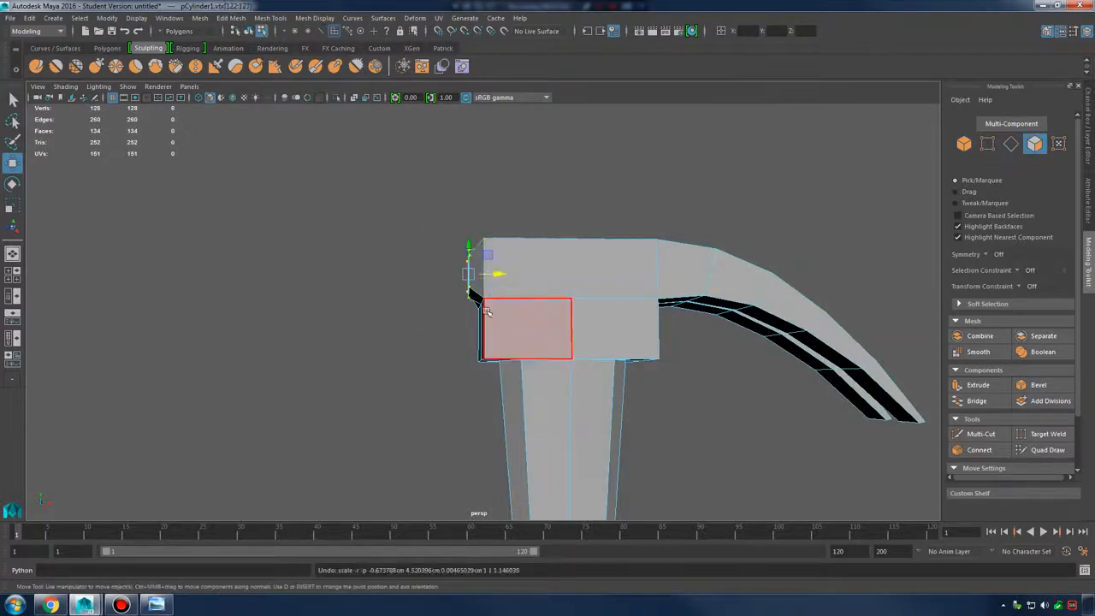
pyautogui.hotkey('ctrl', 'z')
pyautogui.hotkey('ctrl', 'z')
pyautogui.hotkey('ctrl', 'z')
pyautogui.hotkey('ctrl', 'z')
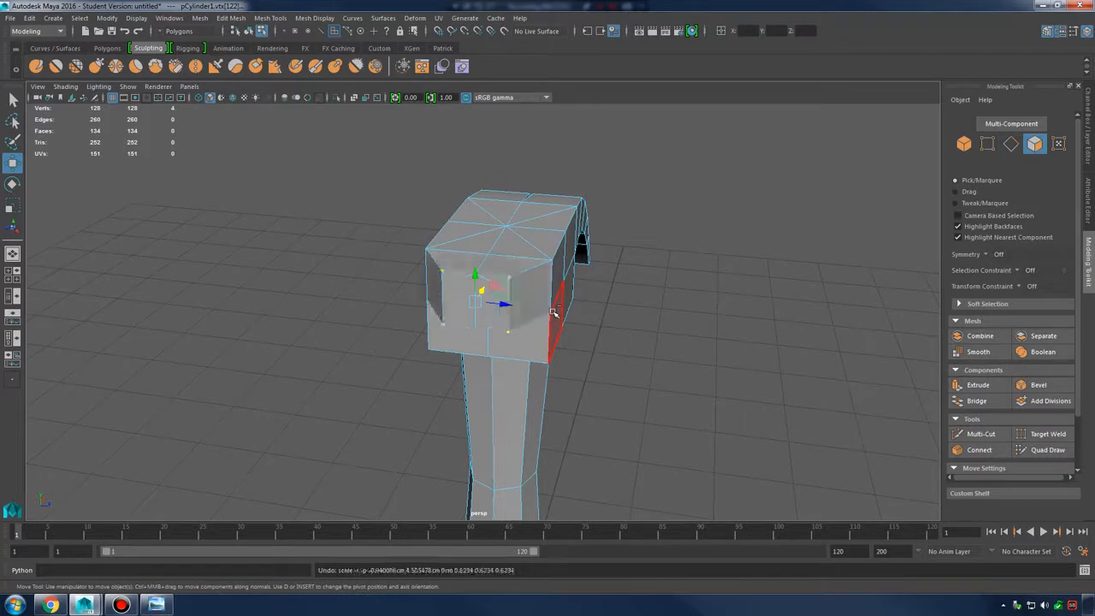
pyautogui.hotkey('ctrl', 'z')
pyautogui.hotkey('ctrl', 'z')
pyautogui.hotkey('ctrl', 'z')
pyautogui.hotkey('ctrl', 'z')
pyautogui.hotkey('ctrl', 'z')
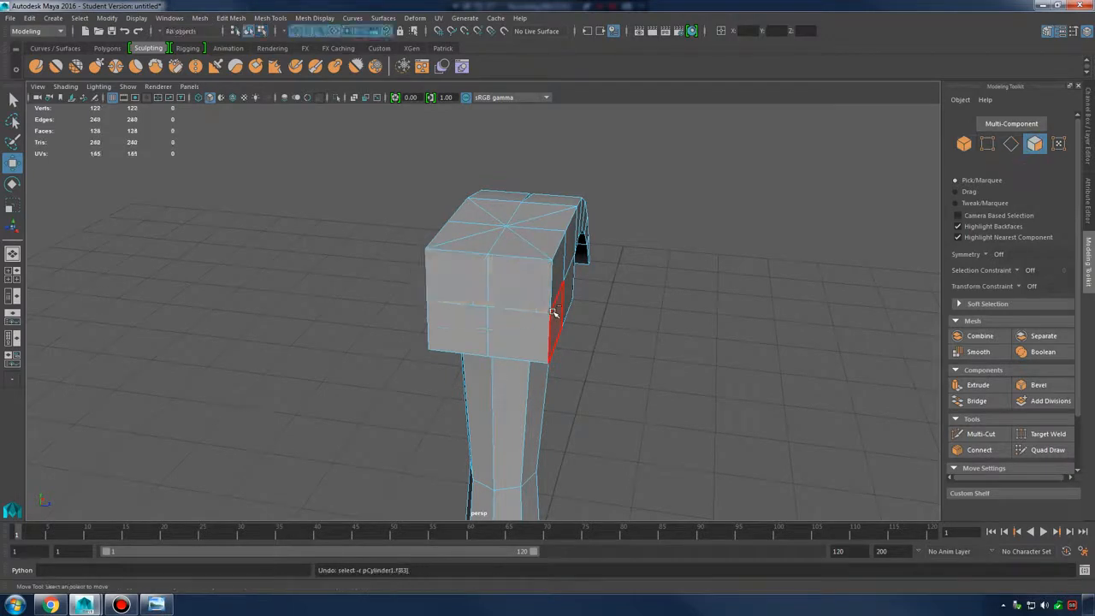
# Insert a horizontal edge loop around the side of the hammer head
pyautogui.keyDown('alt'); pyautogui.moveTo(553, 313); pyautogui.dragTo(535, 298); pyautogui.keyUp('alt')
pyautogui.moveTo(557, 295); pyautogui.dragTo(616, 247, button='right')
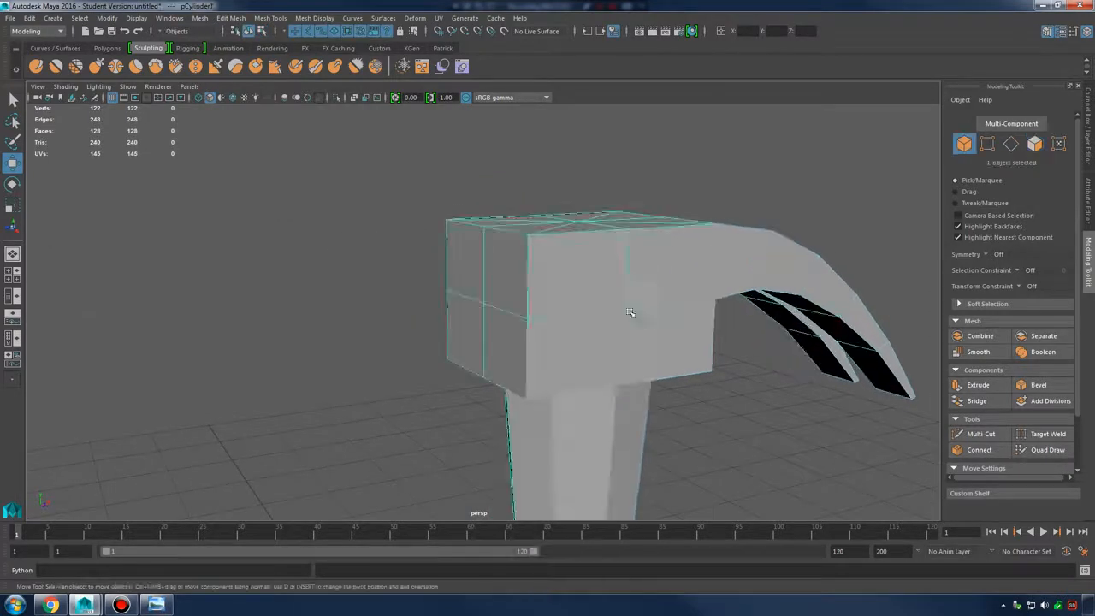
pyautogui.keyDown('alt'); pyautogui.moveTo(631, 313); pyautogui.dragTo(598, 269); pyautogui.keyUp('alt')
pyautogui.keyDown('shift'); pyautogui.moveTo(599, 269); pyautogui.dragTo(504, 290, button='right'); pyautogui.keyUp('shift')
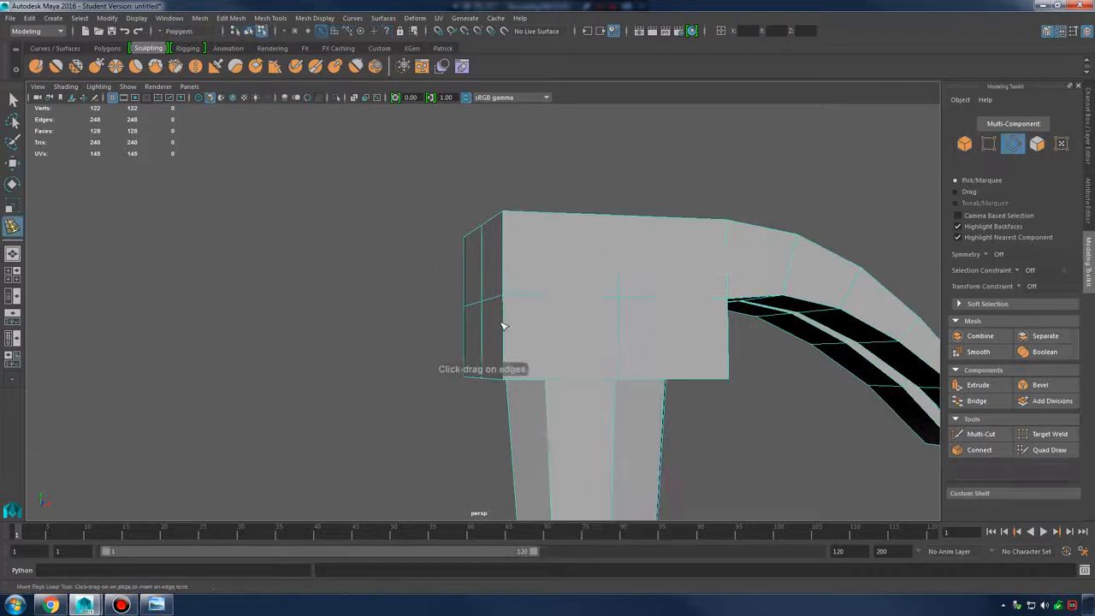
pyautogui.moveTo(503, 326); pyautogui.dragTo(507, 335)
pyautogui.keyDown('alt'); pyautogui.moveTo(506, 334); pyautogui.dragTo(596, 320); pyautogui.keyUp('alt')
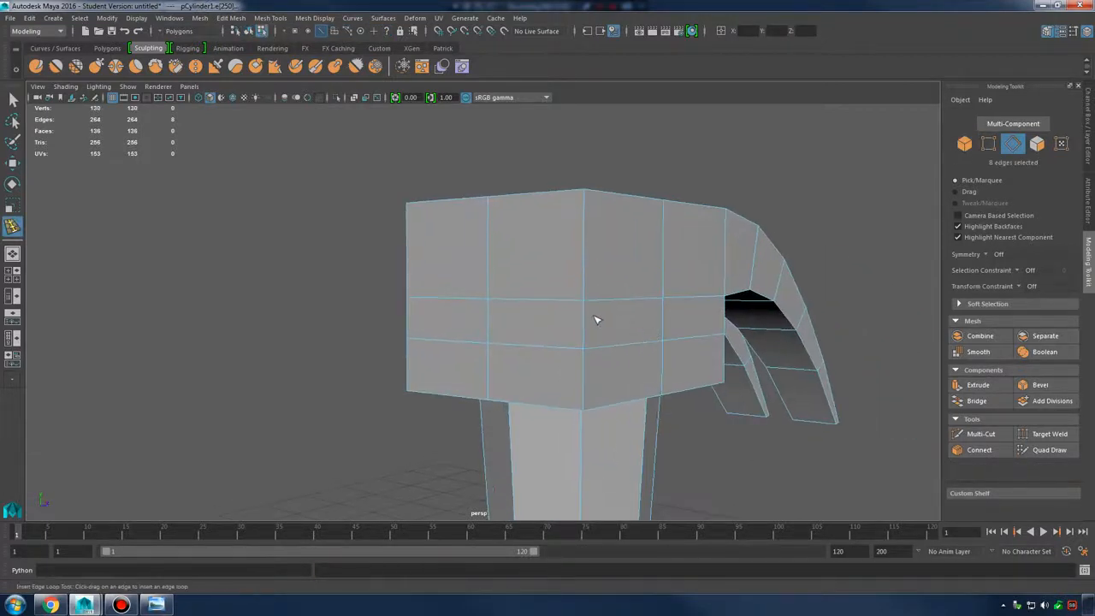
# Raise three vertices of the new edge loop upward
pyautogui.moveTo(562, 274); pyautogui.dragTo(496, 276, button='right')
pyautogui.keyDown('alt'); pyautogui.moveTo(496, 277); pyautogui.dragTo(492, 320); pyautogui.keyUp('alt')
pyautogui.keyDown('alt'); pyautogui.moveTo(494, 320); pyautogui.dragTo(573, 303); pyautogui.keyUp('alt')
pyautogui.press('w')
pyautogui.moveTo(487, 264); pyautogui.dragTo(421, 279)
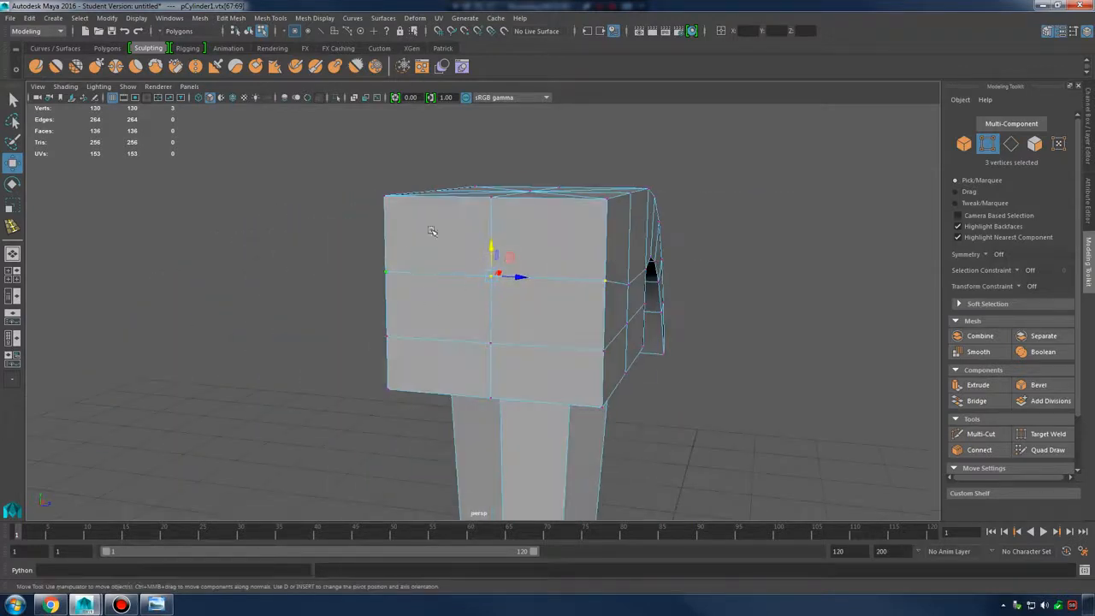
# Extrude the middle faces on the head's end and inset them
pyautogui.keyDown('alt'); pyautogui.moveTo(432, 231); pyautogui.dragTo(494, 272); pyautogui.keyUp('alt')
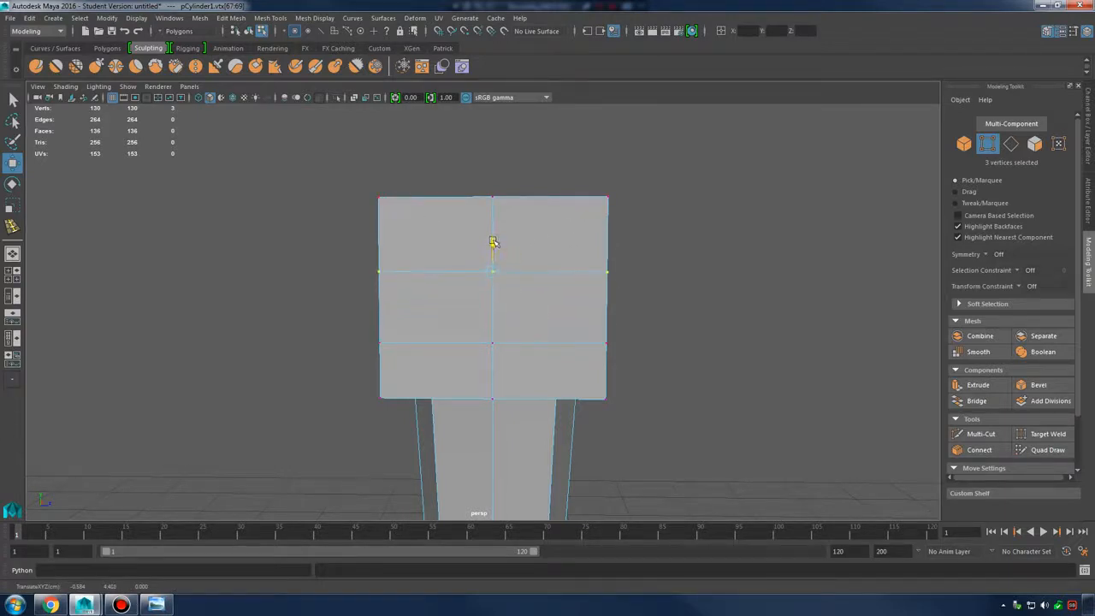
pyautogui.moveTo(566, 258)
pyautogui.keyDown('alt'); pyautogui.mouseDown()
pyautogui.moveTo(520, 252)
pyautogui.moveTo(597, 254)
pyautogui.moveTo(570, 254)
pyautogui.mouseUp(); pyautogui.keyUp('alt')
pyautogui.moveTo(570, 254); pyautogui.dragTo(558, 279, button='right')
pyautogui.moveTo(604, 272); pyautogui.dragTo(494, 342)
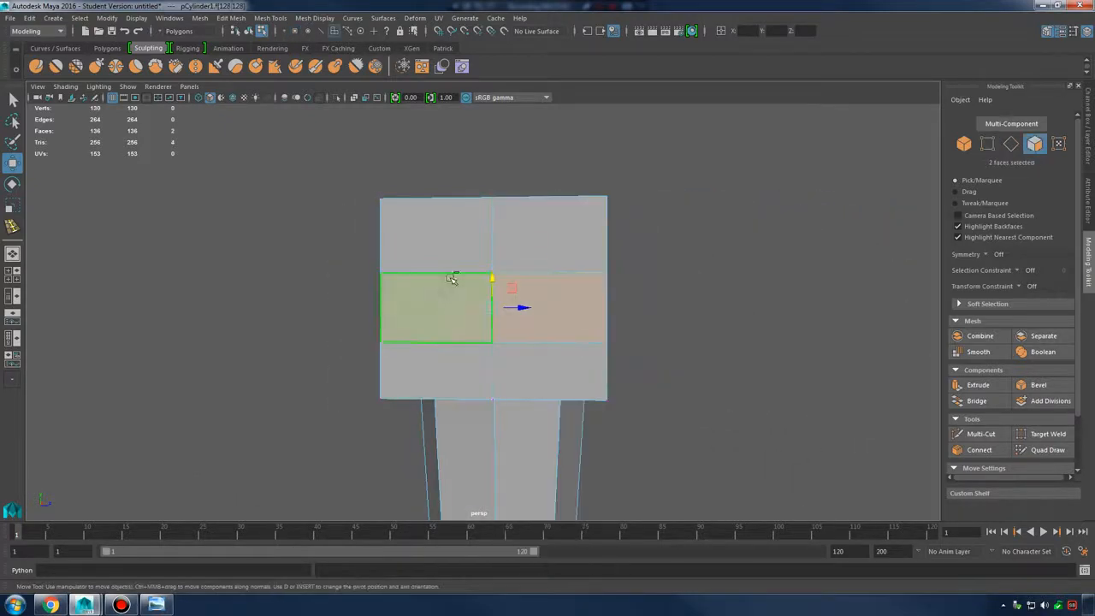
pyautogui.keyDown('alt'); pyautogui.moveTo(568, 224); pyautogui.dragTo(533, 247); pyautogui.keyUp('alt')
pyautogui.keyDown('shift'); pyautogui.moveTo(533, 247); pyautogui.dragTo(533, 266, button='right'); pyautogui.keyUp('shift')
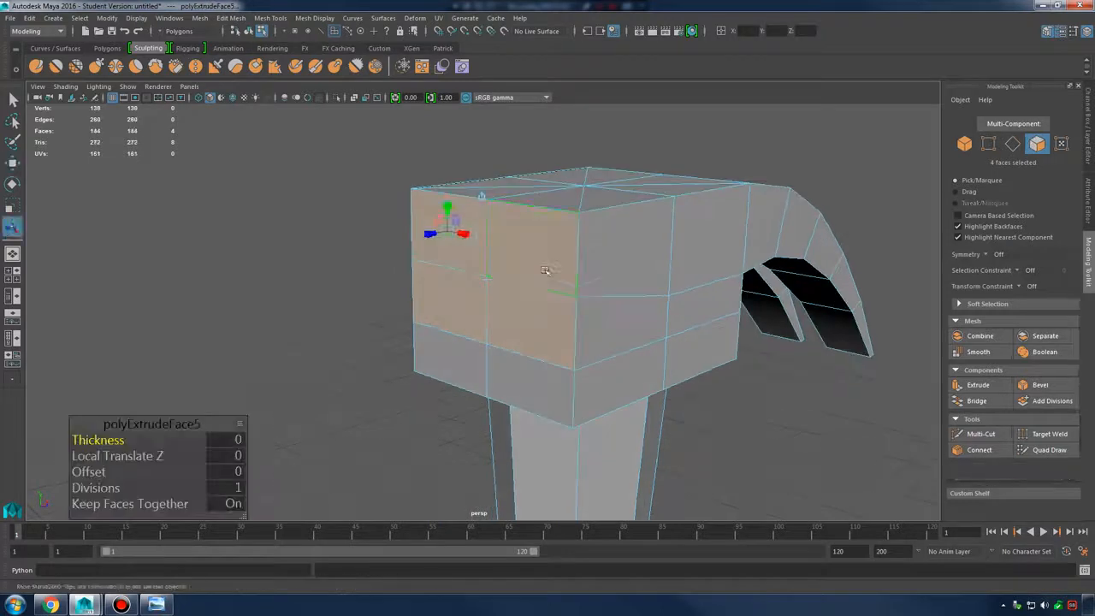
pyautogui.press('w')
pyautogui.moveTo(512, 268); pyautogui.dragTo(537, 267)
pyautogui.press('r')
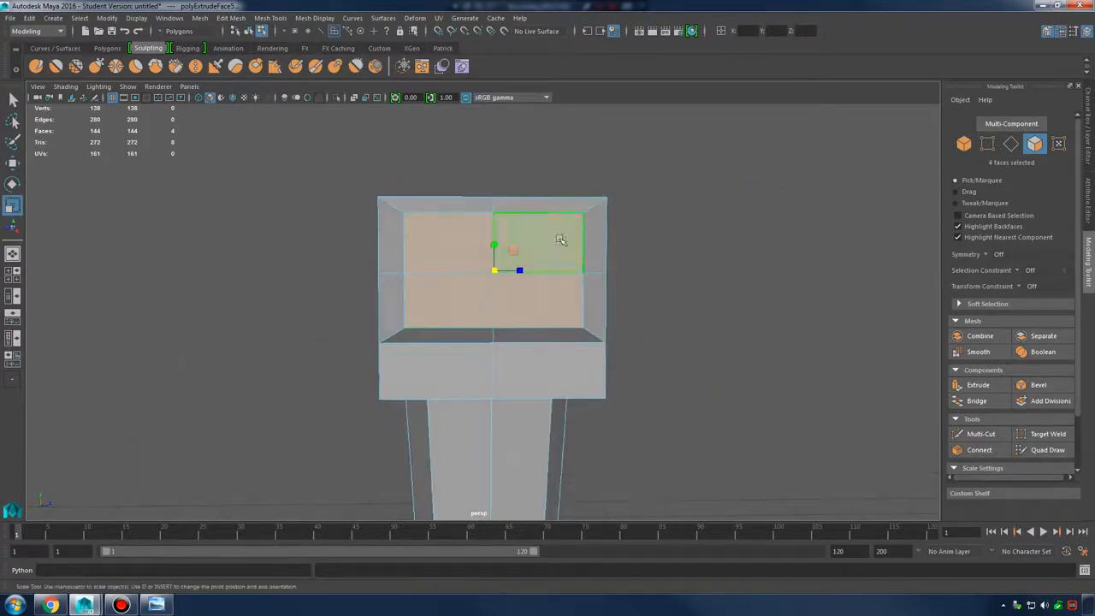
# Scale the four inner corner vertices toward the centre, giving an octagon-like outline
pyautogui.moveTo(561, 239); pyautogui.dragTo(489, 237, button='right')
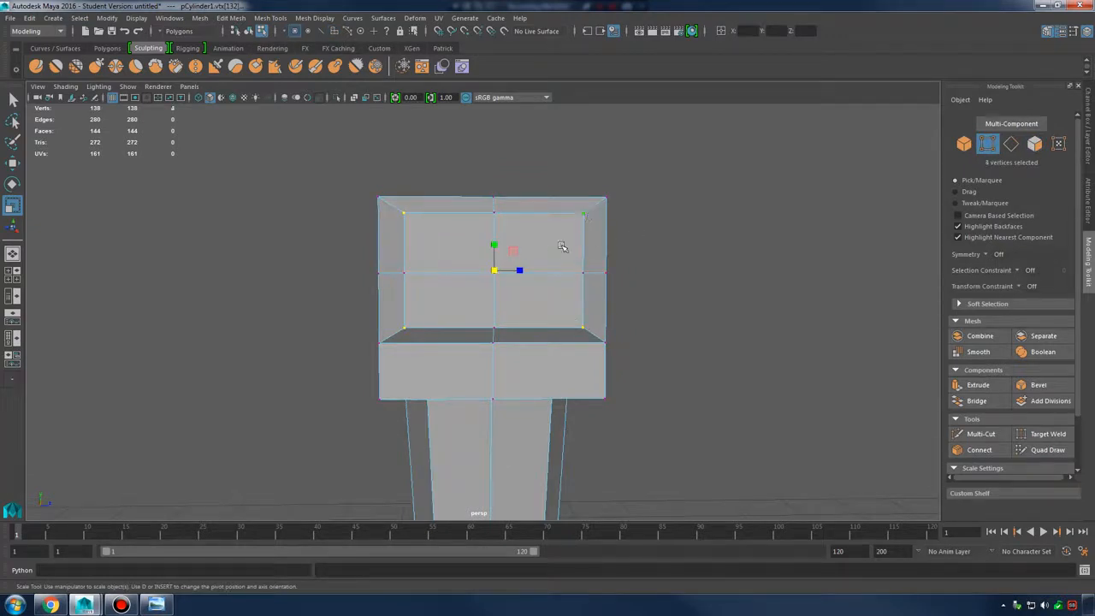
pyautogui.press('e')
pyautogui.press('r')
pyautogui.moveTo(495, 270); pyautogui.dragTo(463, 275)
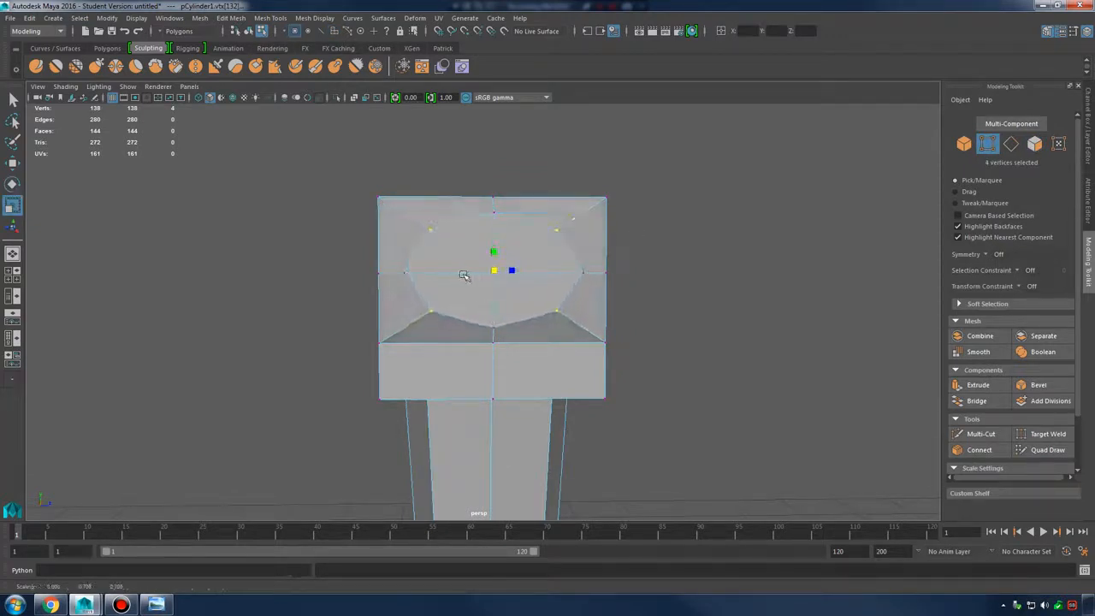
pyautogui.keyDown('alt'); pyautogui.moveTo(559, 272); pyautogui.dragTo(496, 273); pyautogui.keyUp('alt')
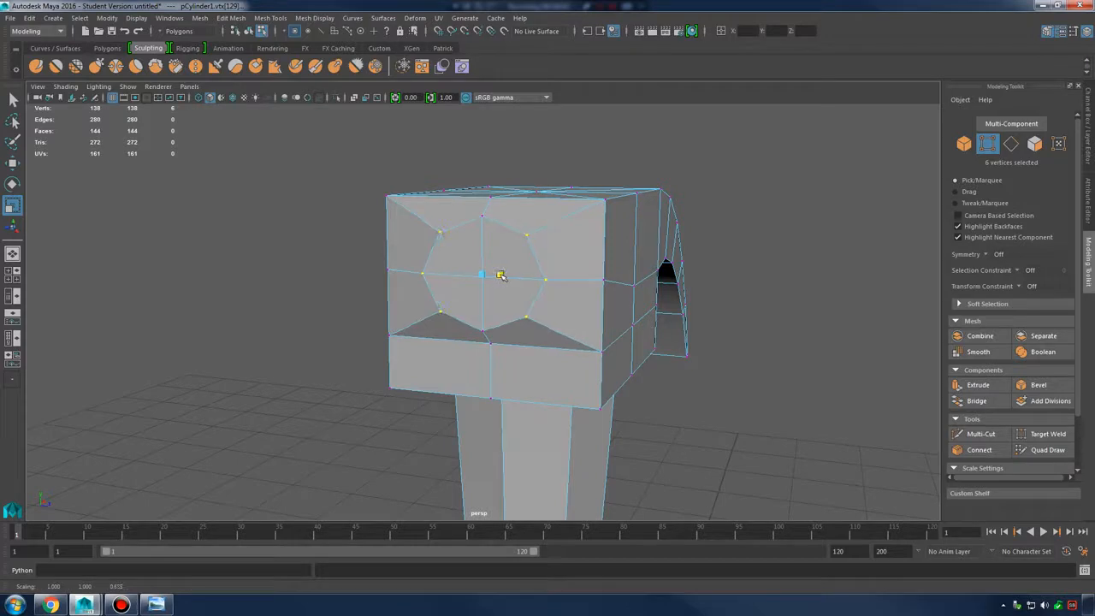
pyautogui.keyDown('alt'); pyautogui.moveTo(552, 281); pyautogui.dragTo(557, 233); pyautogui.keyUp('alt')
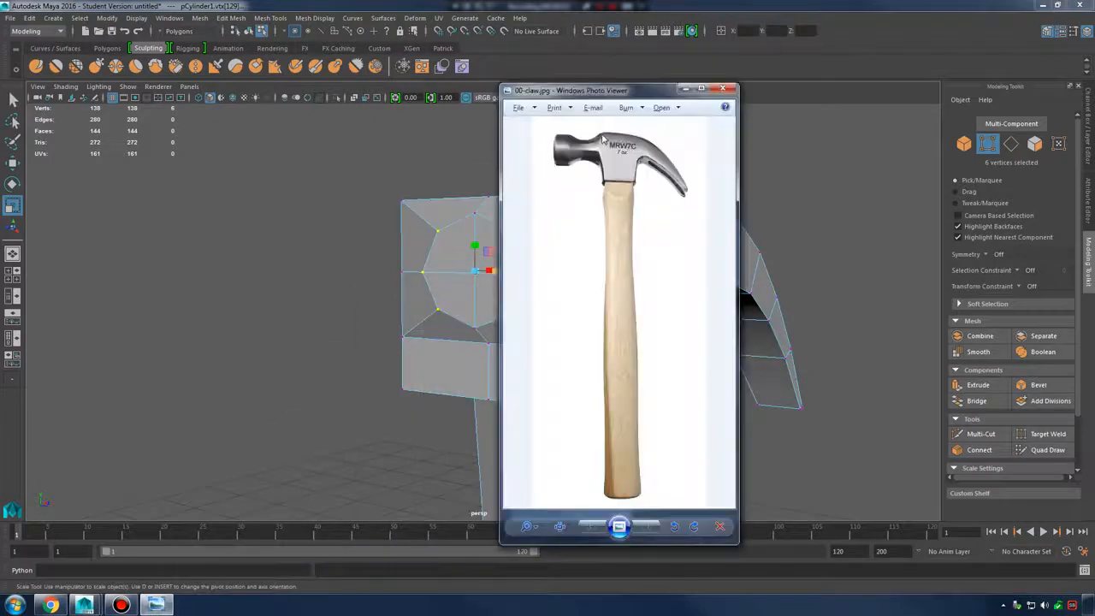
pyautogui.keyDown('alt'); pyautogui.moveTo(429, 256); pyautogui.dragTo(502, 217); pyautogui.keyUp('alt')
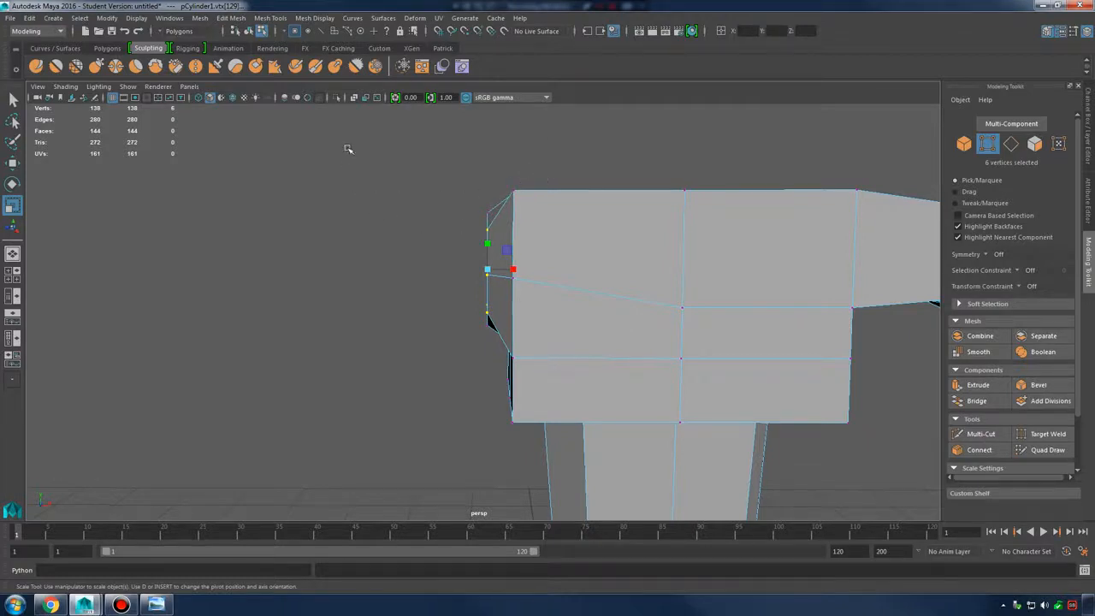
# Extrude the four end faces outward into a short neck
pyautogui.moveTo(519, 210)
pyautogui.keyDown('alt'); pyautogui.mouseDown()
pyautogui.moveTo(577, 227)
pyautogui.moveTo(519, 228)
pyautogui.mouseUp(); pyautogui.keyUp('alt')
pyautogui.moveTo(518, 228); pyautogui.dragTo(521, 249, button='right')
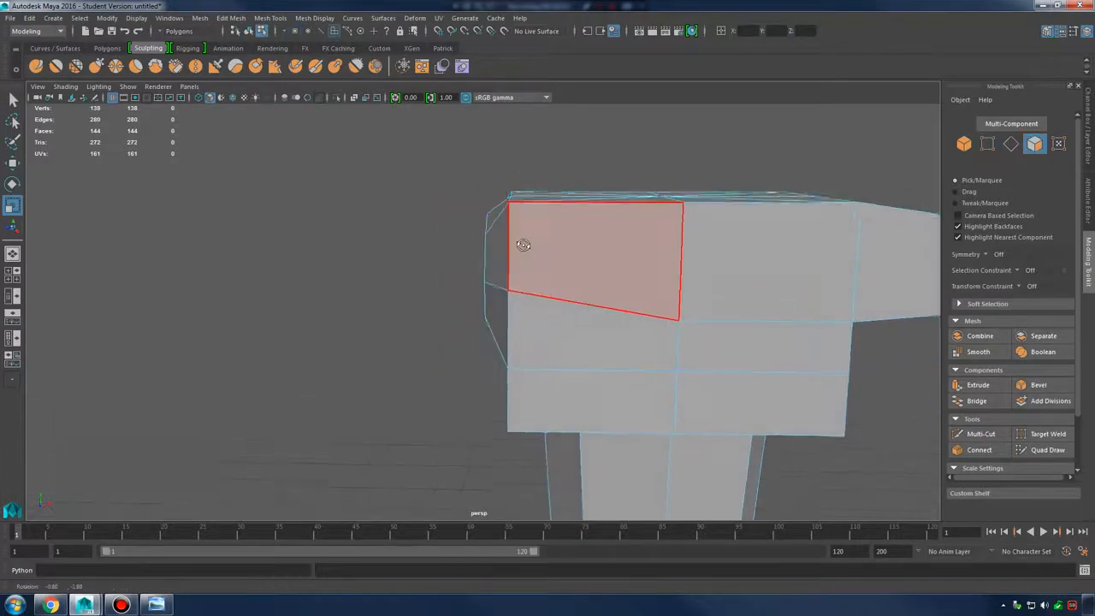
pyautogui.keyDown('alt'); pyautogui.moveTo(421, 197); pyautogui.dragTo(403, 176); pyautogui.keyUp('alt')
pyautogui.moveTo(485, 367); pyautogui.dragTo(502, 390)
pyautogui.keyDown('alt'); pyautogui.moveTo(505, 391); pyautogui.dragTo(577, 351); pyautogui.keyUp('alt')
pyautogui.keyDown('shift'); pyautogui.moveTo(525, 227); pyautogui.dragTo(527, 260, button='right'); pyautogui.keyUp('shift')
pyautogui.keyDown('alt'); pyautogui.moveTo(589, 252); pyautogui.dragTo(512, 278); pyautogui.keyUp('alt')
pyautogui.press('w')
pyautogui.keyDown('alt'); pyautogui.moveTo(513, 275); pyautogui.dragTo(534, 290, button='middle'); pyautogui.keyUp('alt')
pyautogui.moveTo(534, 290); pyautogui.dragTo(472, 267)
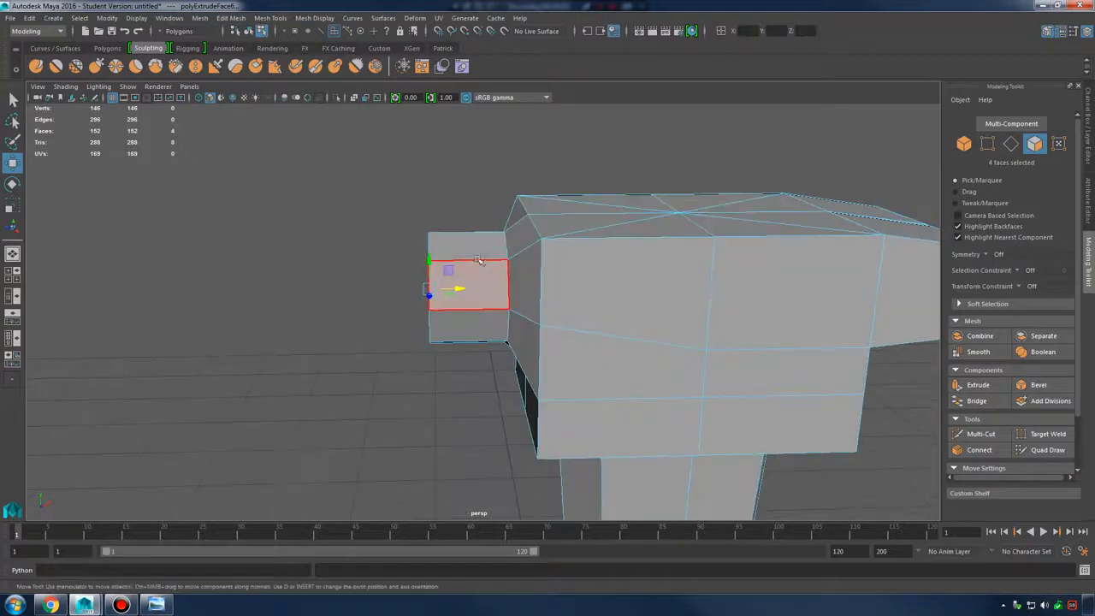
pyautogui.keyDown('shift'); pyautogui.moveTo(473, 246); pyautogui.dragTo(475, 277, button='right'); pyautogui.keyUp('shift')
# Extrude again and scale up, then extrude outward once more to form the wider striking block
pyautogui.keyDown('alt'); pyautogui.moveTo(436, 273); pyautogui.dragTo(549, 289); pyautogui.keyUp('alt')
pyautogui.press('r')
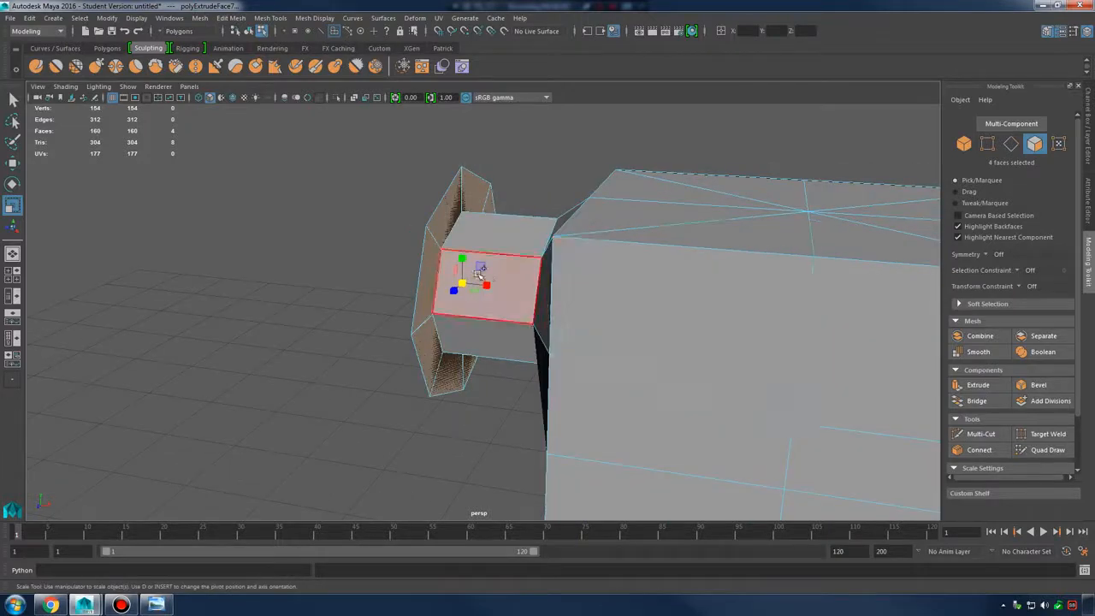
pyautogui.keyDown('shift'); pyautogui.moveTo(480, 272); pyautogui.dragTo(481, 277, button='right'); pyautogui.keyUp('shift')
pyautogui.press('w')
pyautogui.moveTo(480, 277)
pyautogui.keyDown('alt'); pyautogui.mouseDown()
pyautogui.moveTo(486, 249)
pyautogui.moveTo(457, 287)
pyautogui.moveTo(392, 292)
pyautogui.moveTo(433, 274)
pyautogui.moveTo(499, 276)
pyautogui.mouseUp(); pyautogui.keyUp('alt')
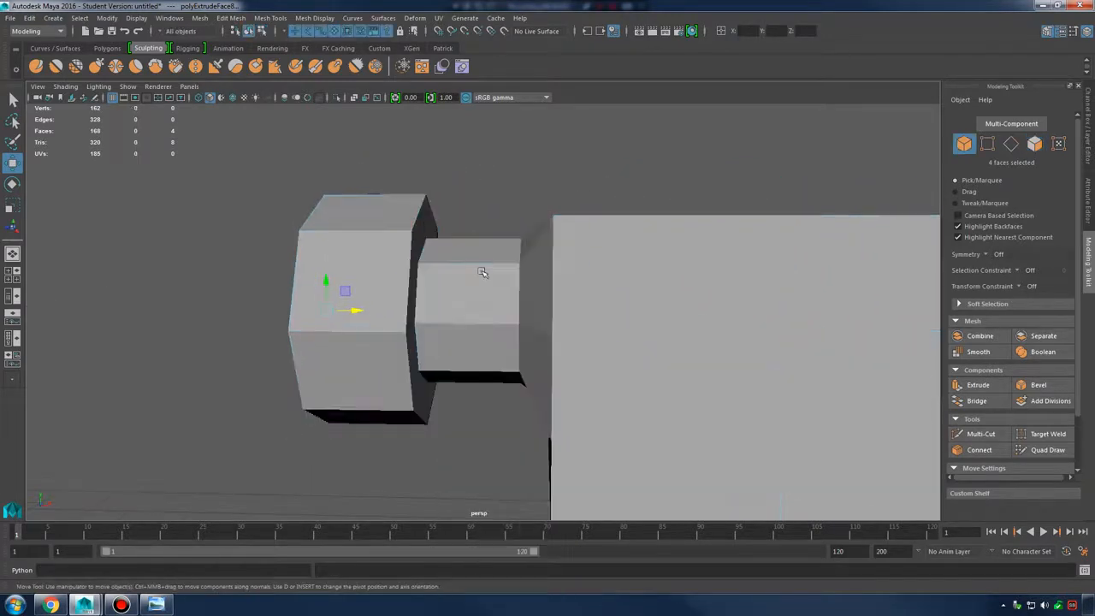
pyautogui.keyDown('shift'); pyautogui.moveTo(483, 272); pyautogui.dragTo(480, 274, button='right'); pyautogui.keyUp('shift')
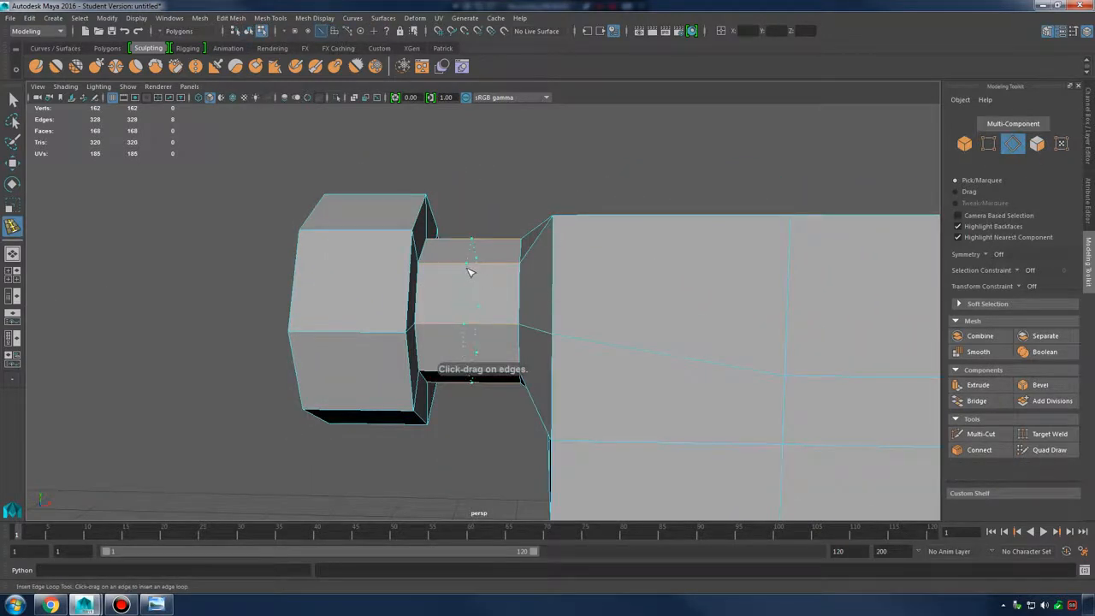
# Insert an edge loop around the neck and scale it inward into a narrow waist
pyautogui.click(469, 272)
pyautogui.moveTo(469, 272)
pyautogui.keyDown('alt'); pyautogui.mouseDown()
pyautogui.moveTo(496, 274)
pyautogui.moveTo(482, 289)
pyautogui.mouseUp(); pyautogui.keyUp('alt')
pyautogui.press('e')
pyautogui.moveTo(483, 273); pyautogui.dragTo(481, 246, button='right')
pyautogui.keyDown('alt'); pyautogui.moveTo(479, 248); pyautogui.dragTo(458, 319); pyautogui.keyUp('alt')
pyautogui.press('r')
pyautogui.keyDown('alt'); pyautogui.moveTo(506, 301); pyautogui.dragTo(482, 295); pyautogui.keyUp('alt')
pyautogui.moveTo(418, 237); pyautogui.dragTo(427, 212, button='right')
pyautogui.keyDown('alt'); pyautogui.moveTo(544, 212); pyautogui.dragTo(503, 227); pyautogui.keyUp('alt')
# Compare with the reference photo and slide the waist loop left along the neck
pyautogui.click(159, 605)
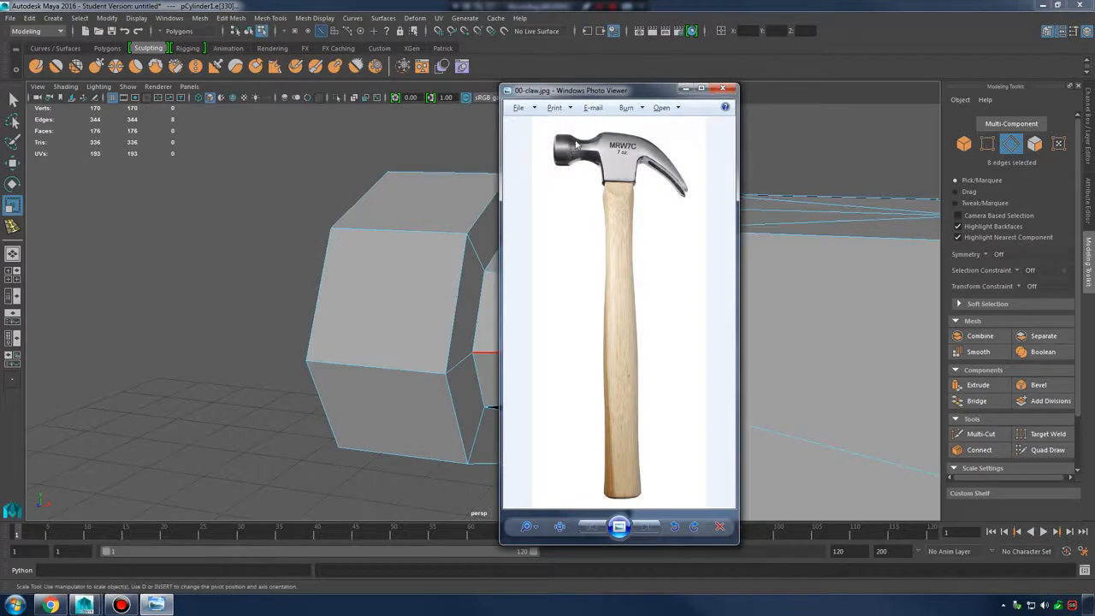
pyautogui.keyDown('alt'); pyautogui.moveTo(467, 211); pyautogui.dragTo(385, 211, button='middle'); pyautogui.keyUp('alt')
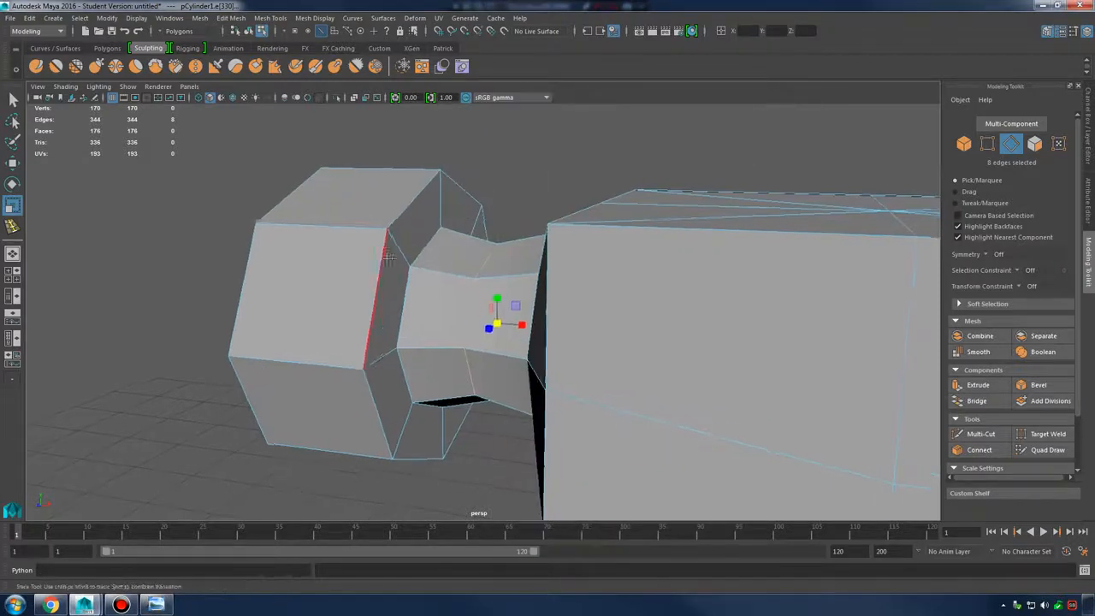
pyautogui.keyDown('alt'); pyautogui.moveTo(386, 211); pyautogui.dragTo(457, 229); pyautogui.keyUp('alt')
pyautogui.press('w')
pyautogui.moveTo(475, 325); pyautogui.dragTo(450, 332)
# Check the whole hammer in smooth preview (3) against the low-poly display (1)
pyautogui.keyDown('alt'); pyautogui.moveTo(493, 306); pyautogui.dragTo(547, 299); pyautogui.keyUp('alt')
pyautogui.moveTo(420, 276); pyautogui.dragTo(381, 274, button='right')
pyautogui.click(387, 334)
pyautogui.keyDown('alt'); pyautogui.moveTo(399, 326); pyautogui.dragTo(460, 315); pyautogui.keyUp('alt')
pyautogui.press('3')
pyautogui.keyDown('alt'); pyautogui.moveTo(550, 313); pyautogui.dragTo(495, 309); pyautogui.keyUp('alt')
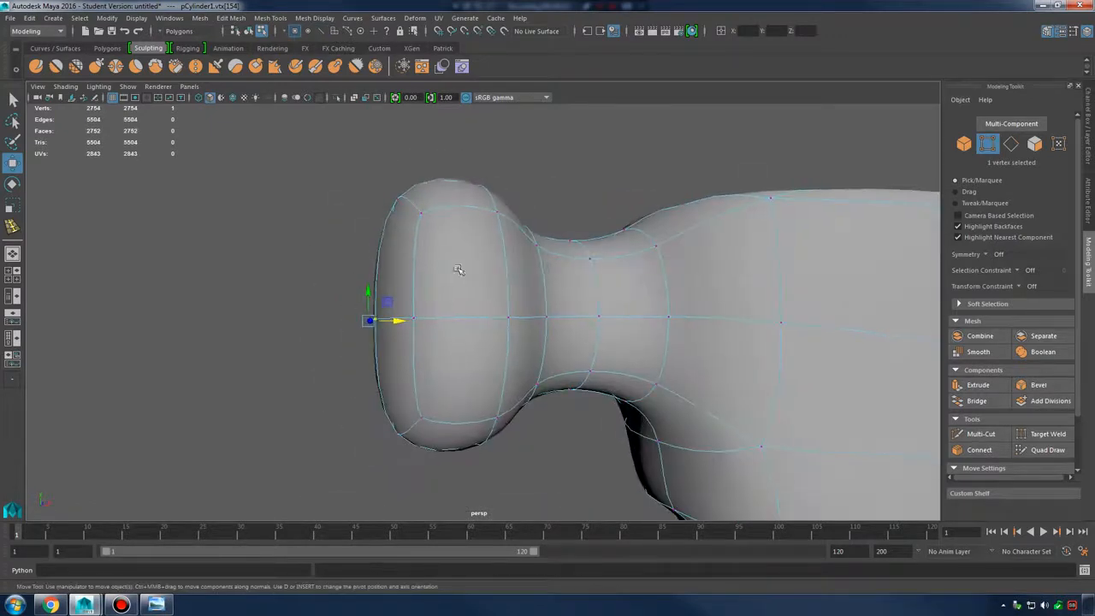
pyautogui.press('1')
pyautogui.keyDown('alt'); pyautogui.moveTo(643, 253); pyautogui.dragTo(630, 260); pyautogui.keyUp('alt')
pyautogui.keyDown('alt'); pyautogui.moveTo(795, 274); pyautogui.dragTo(675, 285, button='right'); pyautogui.keyUp('alt')
pyautogui.keyDown('alt'); pyautogui.moveTo(675, 285); pyautogui.dragTo(536, 288, button='middle'); pyautogui.keyUp('alt')
pyautogui.keyDown('alt'); pyautogui.moveTo(535, 288); pyautogui.dragTo(303, 306, button='right'); pyautogui.keyUp('alt')
pyautogui.press('3')
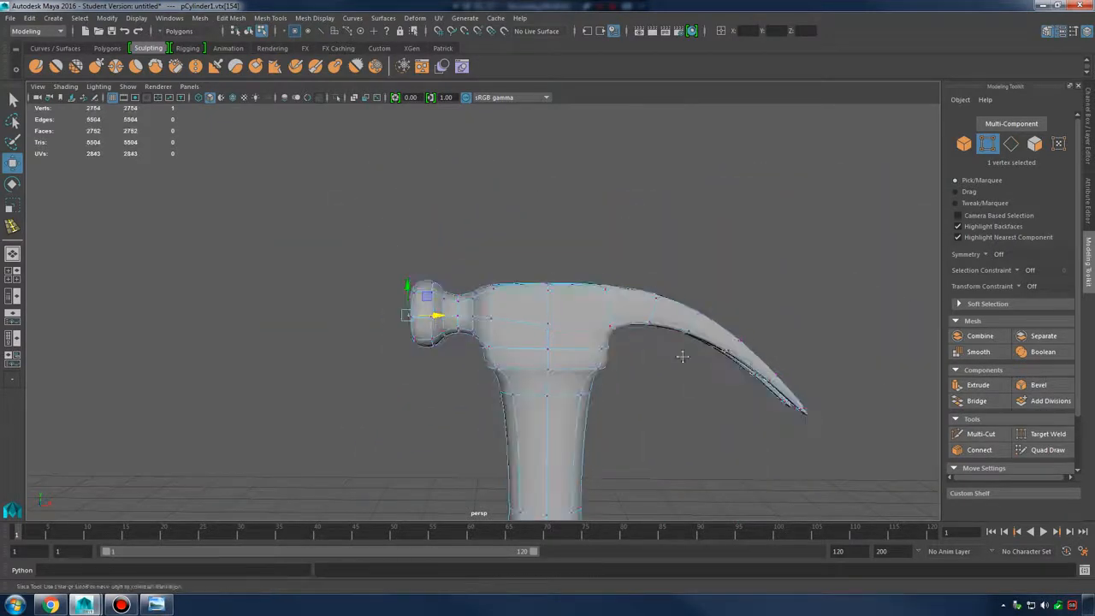
pyautogui.keyDown('alt'); pyautogui.moveTo(682, 354); pyautogui.dragTo(682, 284, button='middle'); pyautogui.keyUp('alt')
pyautogui.keyDown('alt'); pyautogui.moveTo(682, 284); pyautogui.dragTo(537, 314, button='right'); pyautogui.keyUp('alt')
pyautogui.keyDown('alt'); pyautogui.moveTo(537, 314); pyautogui.dragTo(457, 322); pyautogui.keyUp('alt')
pyautogui.keyDown('alt'); pyautogui.moveTo(456, 323); pyautogui.dragTo(531, 295, button='right'); pyautogui.keyUp('alt')
# Reselect the hammer in low-poly display and pick a vertex on the head's top corner
pyautogui.moveTo(544, 257); pyautogui.dragTo(596, 243, button='right')
pyautogui.click(655, 237)
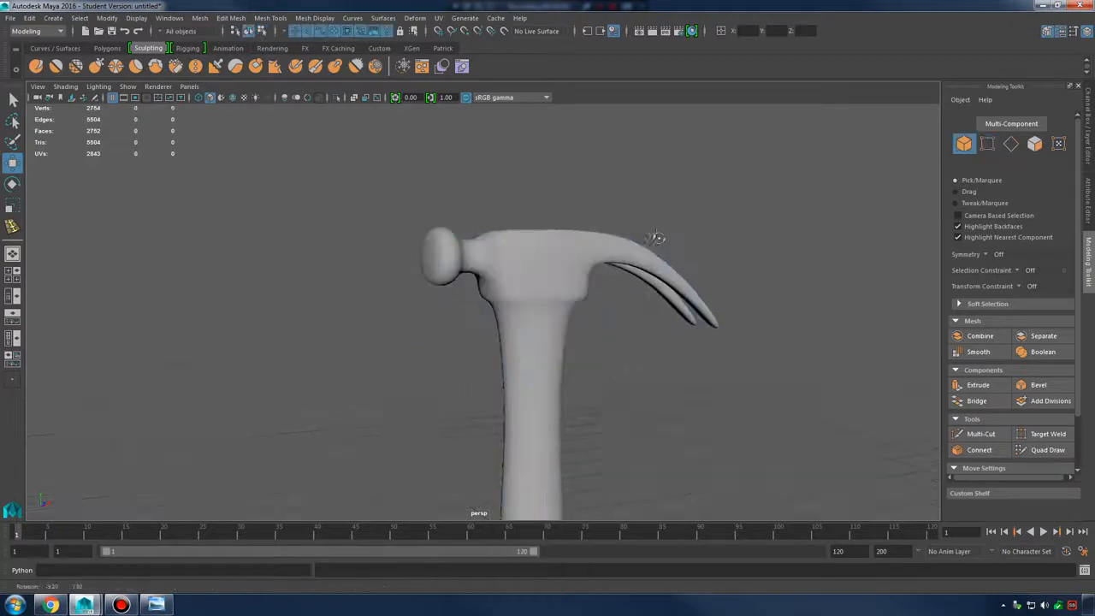
pyautogui.keyDown('alt'); pyautogui.moveTo(581, 224); pyautogui.dragTo(633, 256); pyautogui.keyUp('alt')
pyautogui.click(536, 276)
pyautogui.press('1')
pyautogui.keyDown('alt'); pyautogui.moveTo(536, 276); pyautogui.dragTo(716, 305, button='right'); pyautogui.keyUp('alt')
pyautogui.keyDown('alt'); pyautogui.moveTo(716, 306); pyautogui.dragTo(599, 323); pyautogui.keyUp('alt')
pyautogui.keyDown('alt'); pyautogui.moveTo(599, 323); pyautogui.dragTo(684, 312, button='right'); pyautogui.keyUp('alt')
pyautogui.moveTo(616, 282)
pyautogui.keyDown('alt'); pyautogui.mouseDown()
pyautogui.moveTo(611, 296)
pyautogui.moveTo(629, 297)
pyautogui.moveTo(601, 296)
pyautogui.mouseUp(); pyautogui.keyUp('alt')
pyautogui.moveTo(560, 260); pyautogui.dragTo(557, 229, button='right')
pyautogui.keyDown('alt'); pyautogui.moveTo(557, 266); pyautogui.dragTo(602, 213); pyautogui.keyUp('alt')
pyautogui.click(525, 250)
# Slide three top corner vertices right along X to slant the head's top corner
pyautogui.press('3')
pyautogui.press('1')
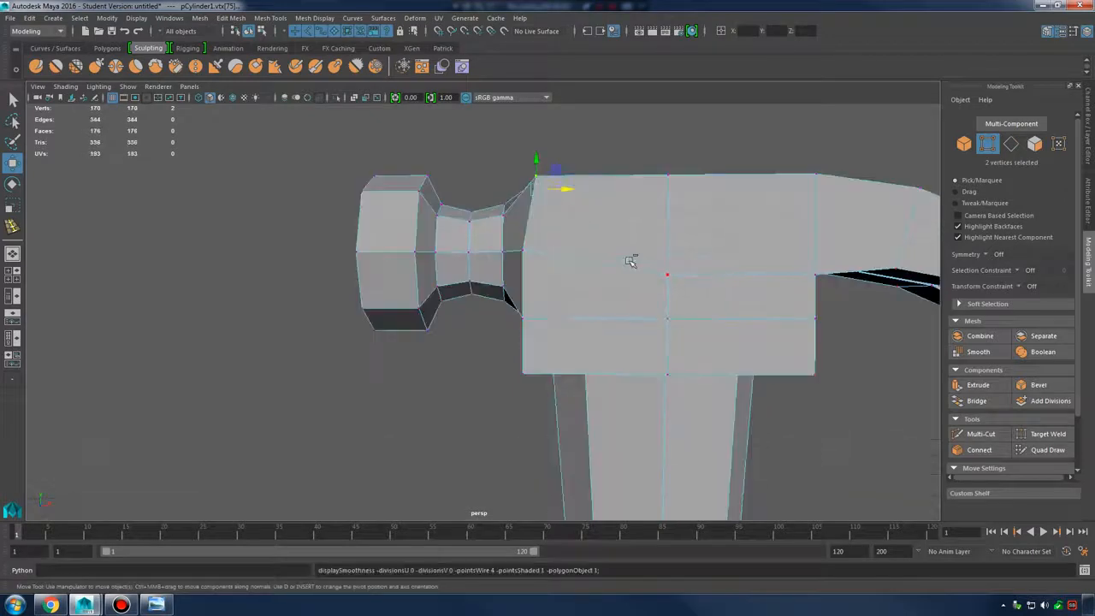
pyautogui.click(167, 604)
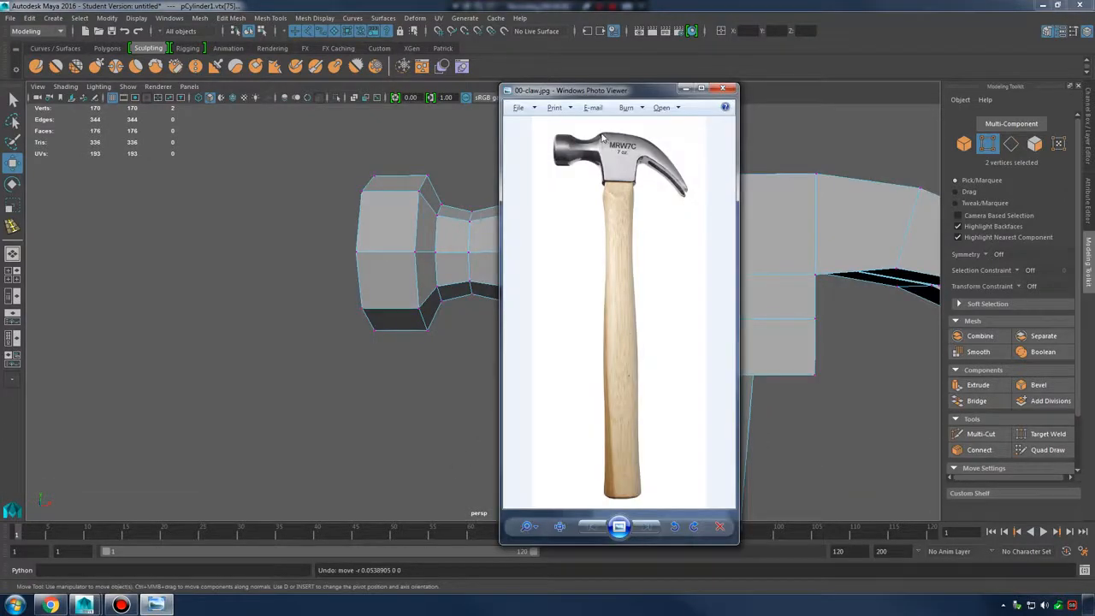
pyautogui.click(687, 89)
pyautogui.keyDown('alt'); pyautogui.moveTo(520, 176); pyautogui.dragTo(522, 185); pyautogui.keyUp('alt')
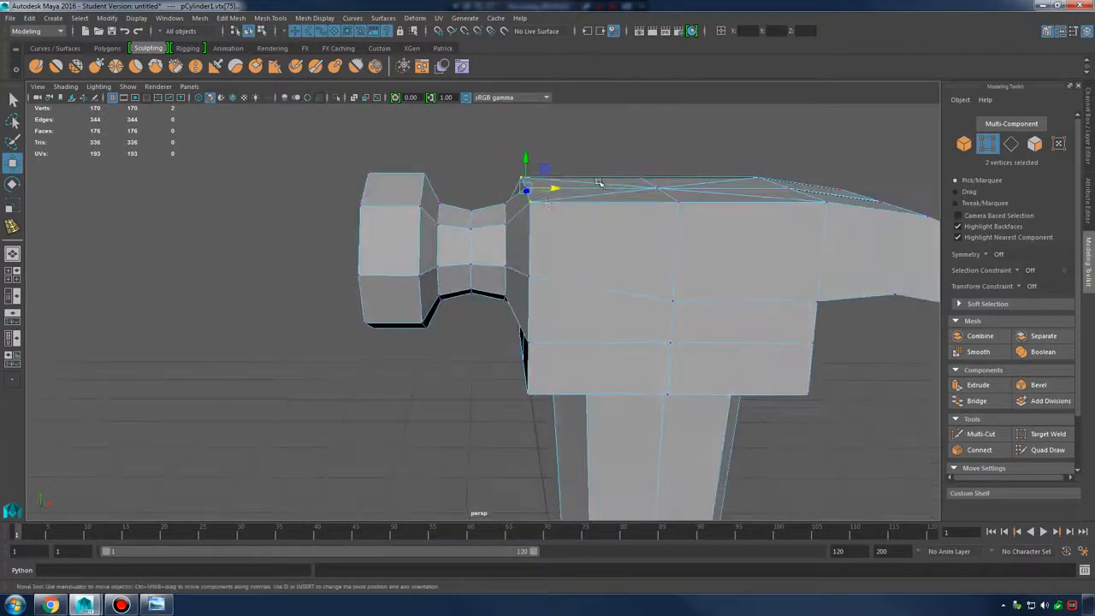
pyautogui.press('q')
pyautogui.keyDown('shift'); pyautogui.click(528, 195); pyautogui.keyUp('shift')
pyautogui.press('w')
pyautogui.moveTo(555, 190); pyautogui.dragTo(607, 207)
pyautogui.click(583, 205)
pyautogui.click(551, 196)
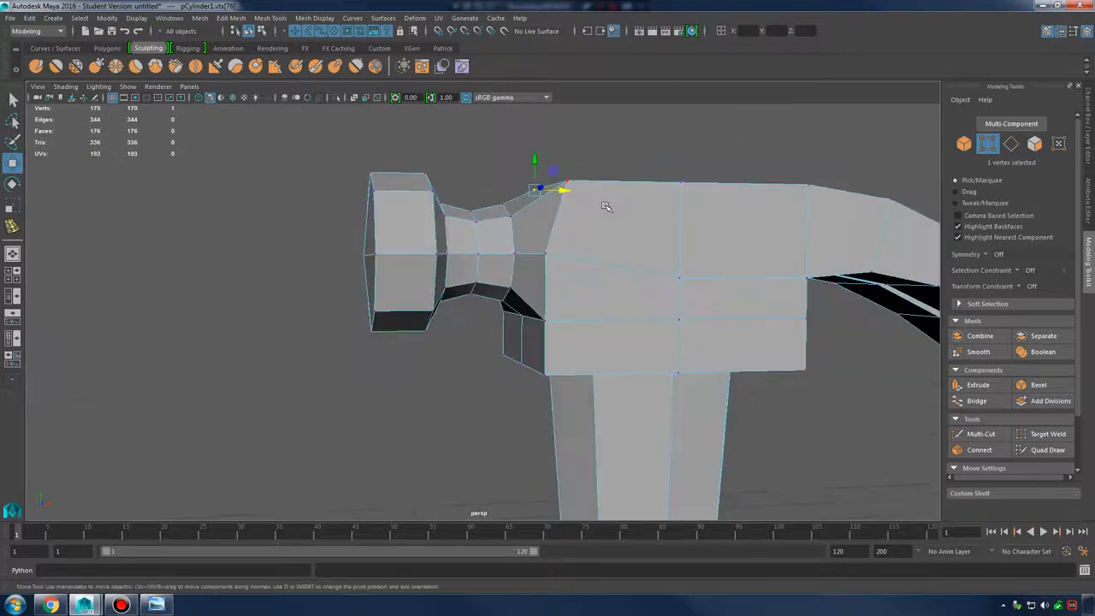
# Reselect the hammer mesh and compare the head against the reference photo
pyautogui.moveTo(608, 208); pyautogui.dragTo(705, 167, button='right')
pyautogui.scroll(-5, 703, 168)
pyautogui.keyDown('alt'); pyautogui.moveTo(616, 217); pyautogui.dragTo(586, 239); pyautogui.keyUp('alt')
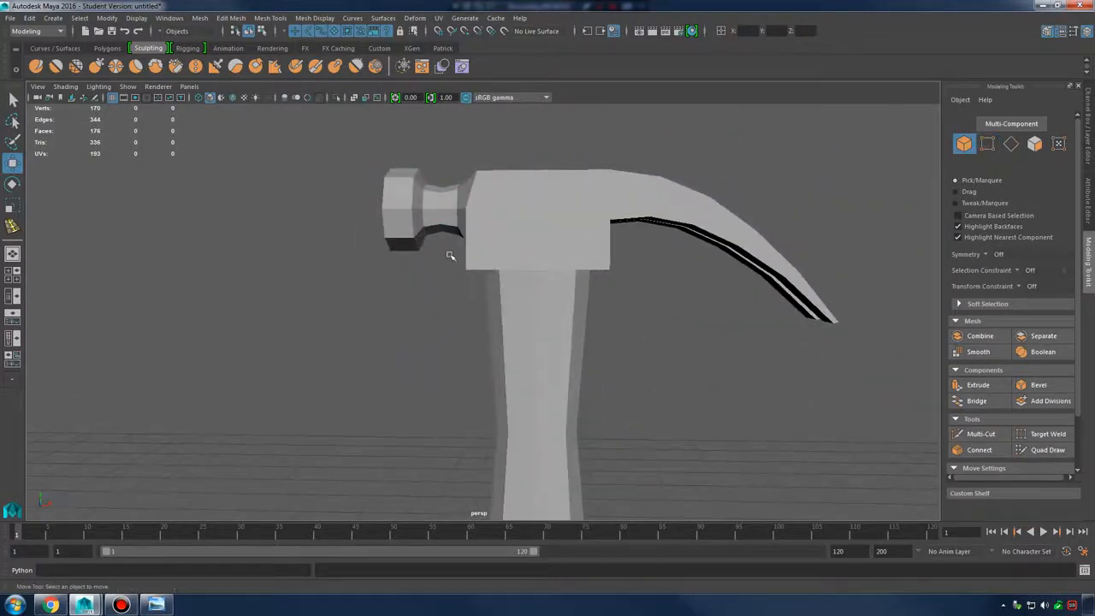
pyautogui.keyDown('alt'); pyautogui.moveTo(494, 266); pyautogui.dragTo(511, 254); pyautogui.keyUp('alt')
pyautogui.click(511, 253)
pyautogui.click(157, 605)
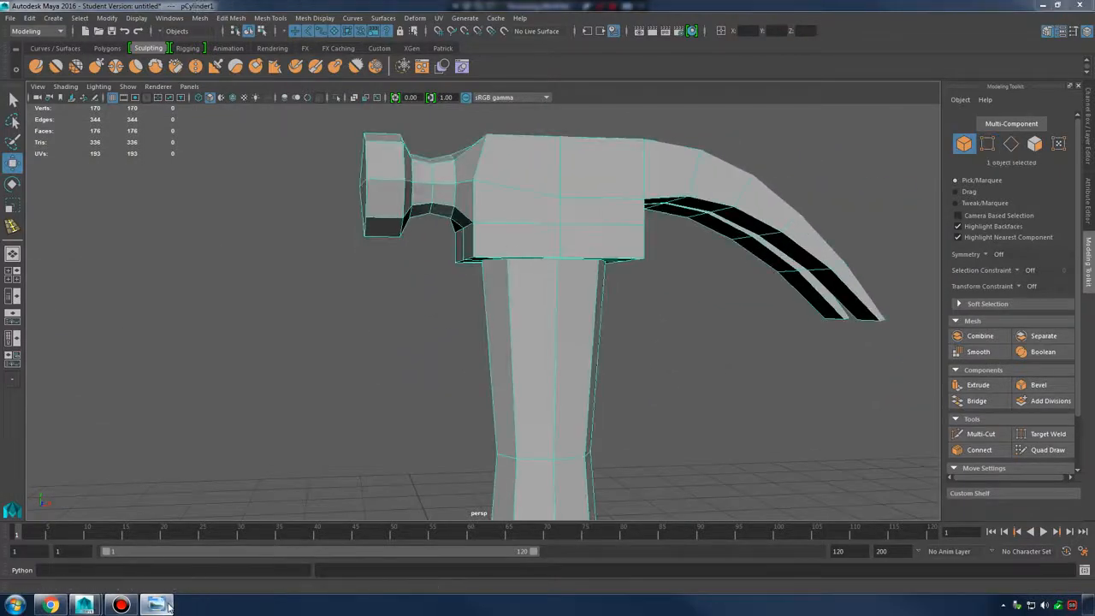
pyautogui.click(163, 605)
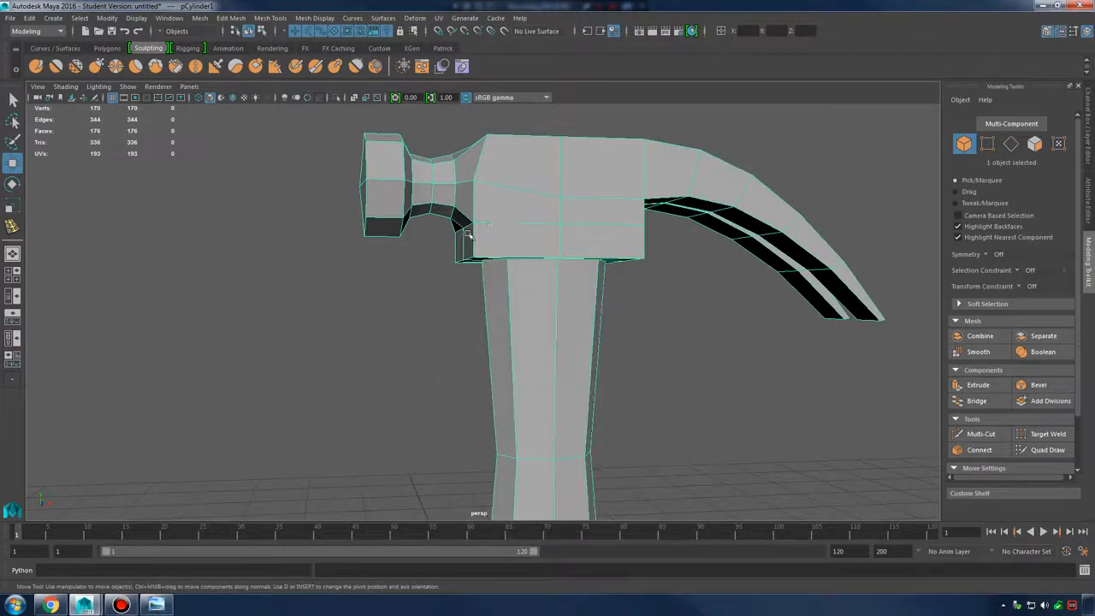
pyautogui.scroll(3, 467, 233)
# Select the head's lower corner vertices and rotate them to slant the corner
pyautogui.moveTo(482, 205); pyautogui.dragTo(447, 217, button='right')
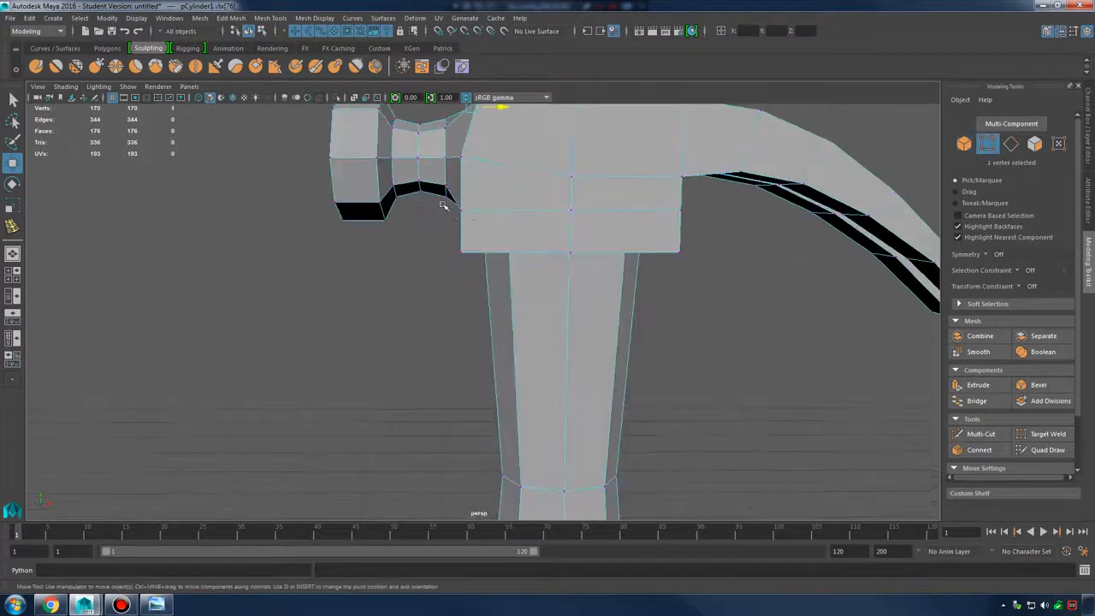
pyautogui.moveTo(488, 221)
pyautogui.keyDown('alt'); pyautogui.mouseDown()
pyautogui.moveTo(466, 216)
pyautogui.moveTo(502, 211)
pyautogui.mouseUp(); pyautogui.keyUp('alt')
pyautogui.keyDown('shift'); pyautogui.moveTo(473, 270); pyautogui.dragTo(421, 197); pyautogui.keyUp('shift')
pyautogui.press('w')
pyautogui.press('e')
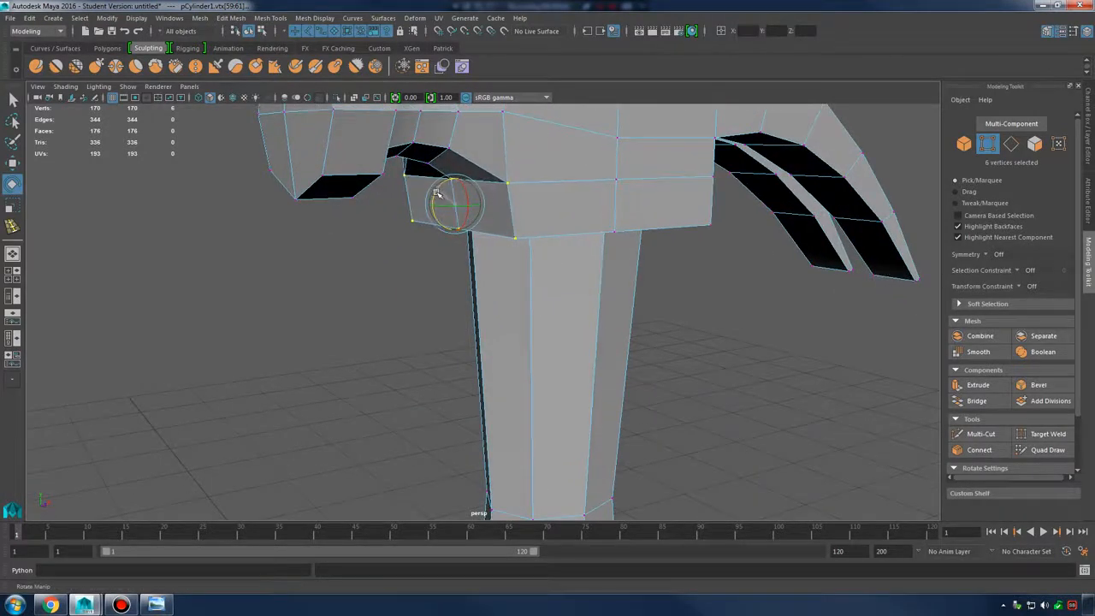
pyautogui.keyDown('alt'); pyautogui.moveTo(437, 195); pyautogui.dragTo(524, 272); pyautogui.keyUp('alt')
pyautogui.moveTo(479, 248); pyautogui.dragTo(536, 198, button='right')
pyautogui.keyDown('alt'); pyautogui.moveTo(676, 207); pyautogui.dragTo(536, 271); pyautogui.keyUp('alt')
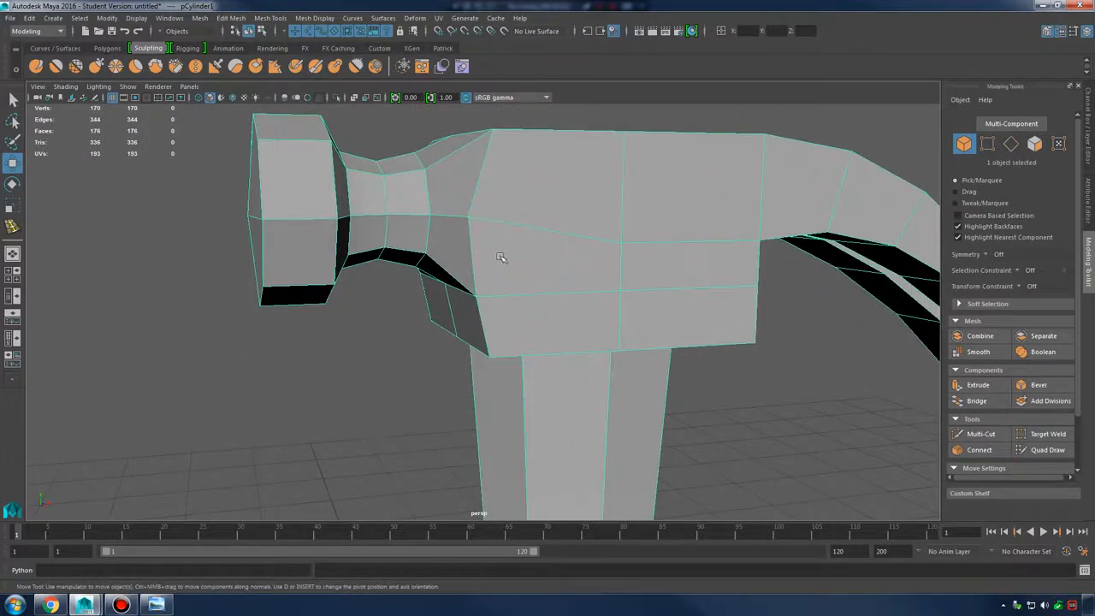
# Frame the whole claw hammer and display it in smooth preview (3)
pyautogui.keyDown('alt'); pyautogui.moveTo(522, 254); pyautogui.dragTo(571, 236); pyautogui.keyUp('alt')
pyautogui.scroll(-5, 579, 267)
pyautogui.rightClick(549, 217)
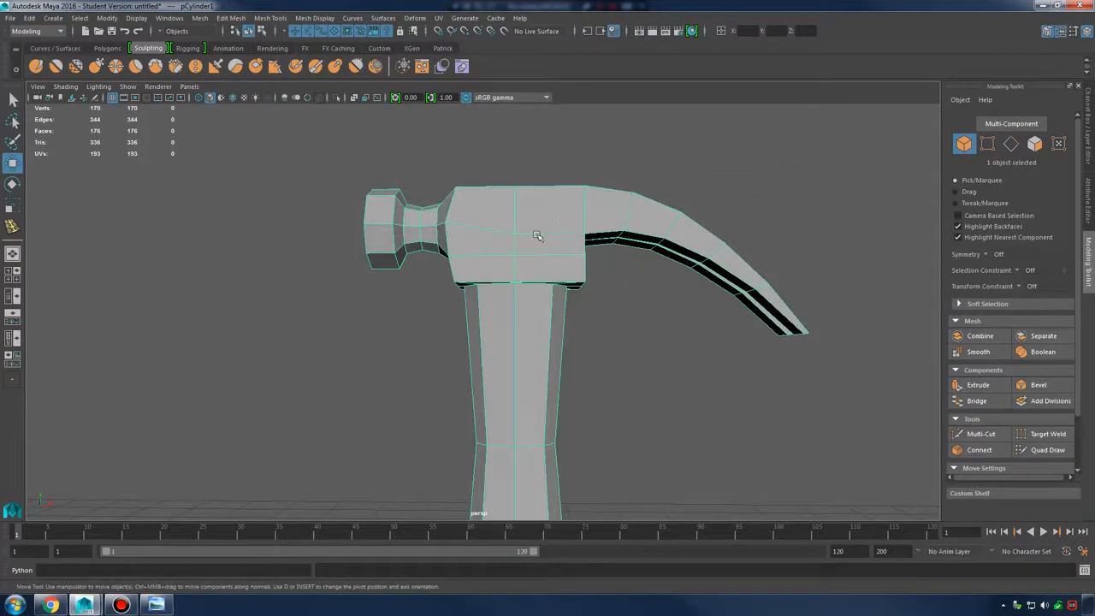
pyautogui.keyDown('alt'); pyautogui.moveTo(725, 296); pyautogui.dragTo(332, 338, button='right'); pyautogui.keyUp('alt')
pyautogui.keyDown('alt'); pyautogui.moveTo(584, 420); pyautogui.dragTo(587, 291, button='middle'); pyautogui.keyUp('alt')
pyautogui.scroll(-2, 587, 291)
pyautogui.keyDown('alt'); pyautogui.moveTo(580, 263); pyautogui.dragTo(557, 229); pyautogui.keyUp('alt')
pyautogui.press('3')
pyautogui.click(539, 307)
pyautogui.keyDown('alt'); pyautogui.moveTo(536, 308); pyautogui.dragTo(550, 347, button='middle'); pyautogui.keyUp('alt')
pyautogui.keyDown('alt'); pyautogui.moveTo(550, 342); pyautogui.dragTo(574, 317, button='right'); pyautogui.keyUp('alt')
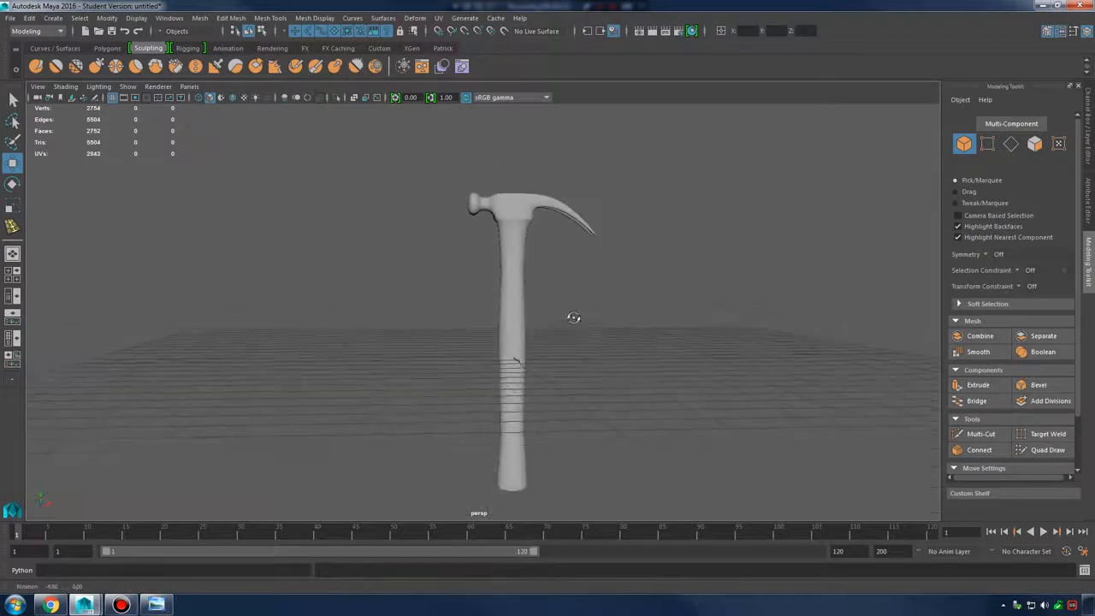
# Place the reference hammer photo beside the model to compare them
pyautogui.click(156, 605)
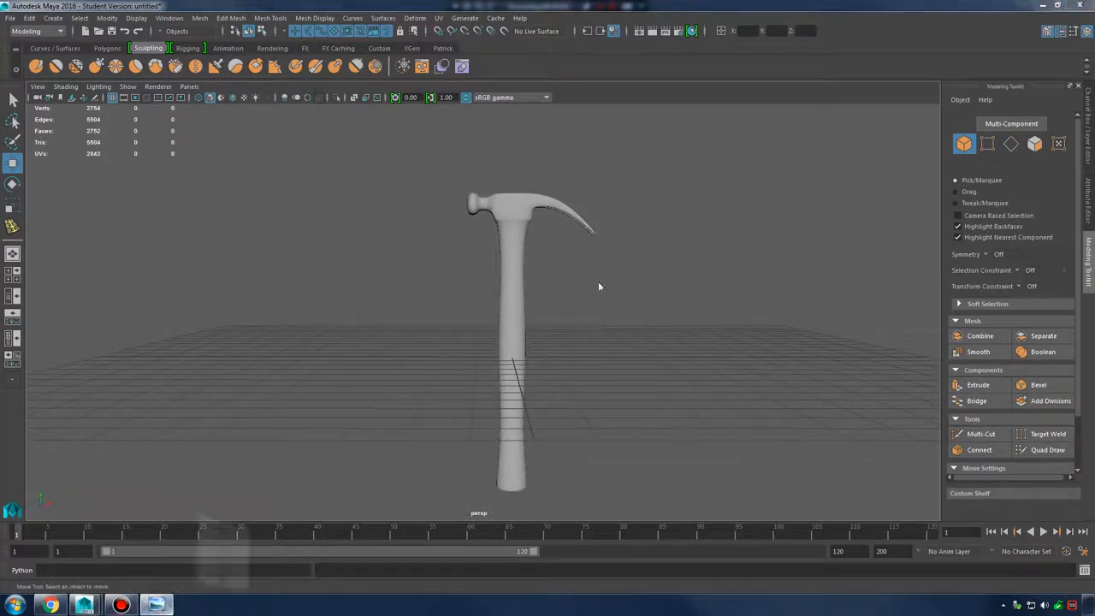
pyautogui.moveTo(622, 97); pyautogui.dragTo(765, 139)
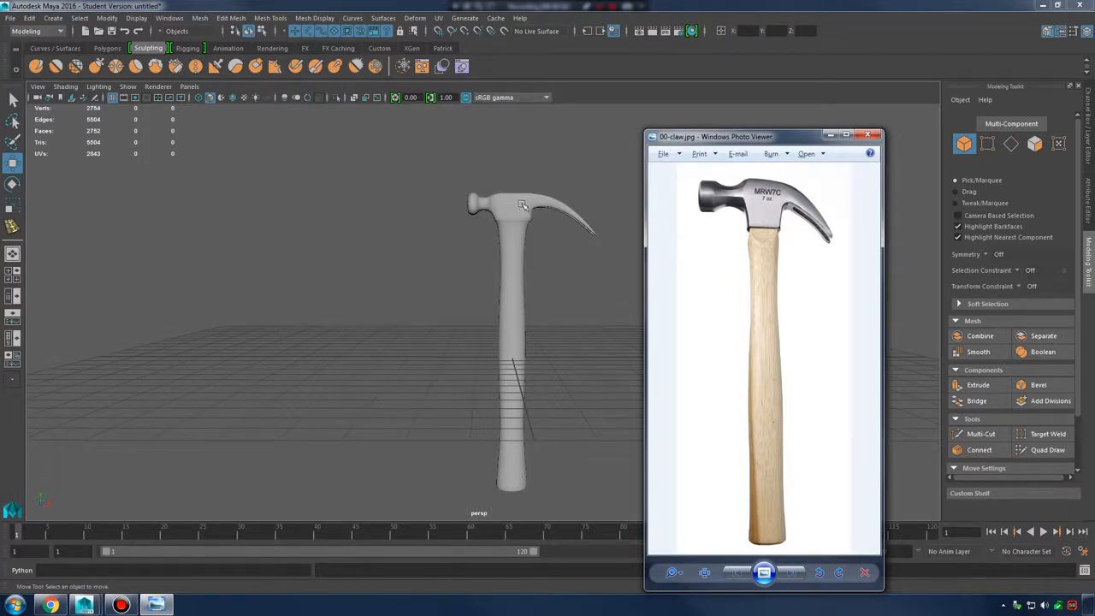
pyautogui.click(523, 206)
pyautogui.keyDown('alt'); pyautogui.moveTo(525, 208); pyautogui.dragTo(657, 273, button='right'); pyautogui.keyUp('alt')
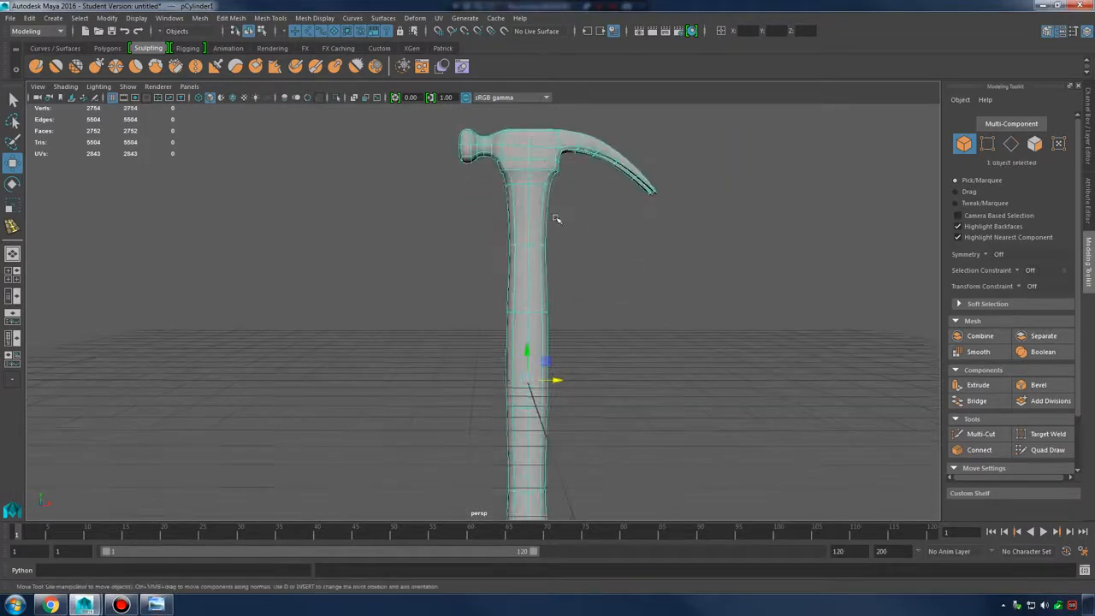
pyautogui.click(154, 604)
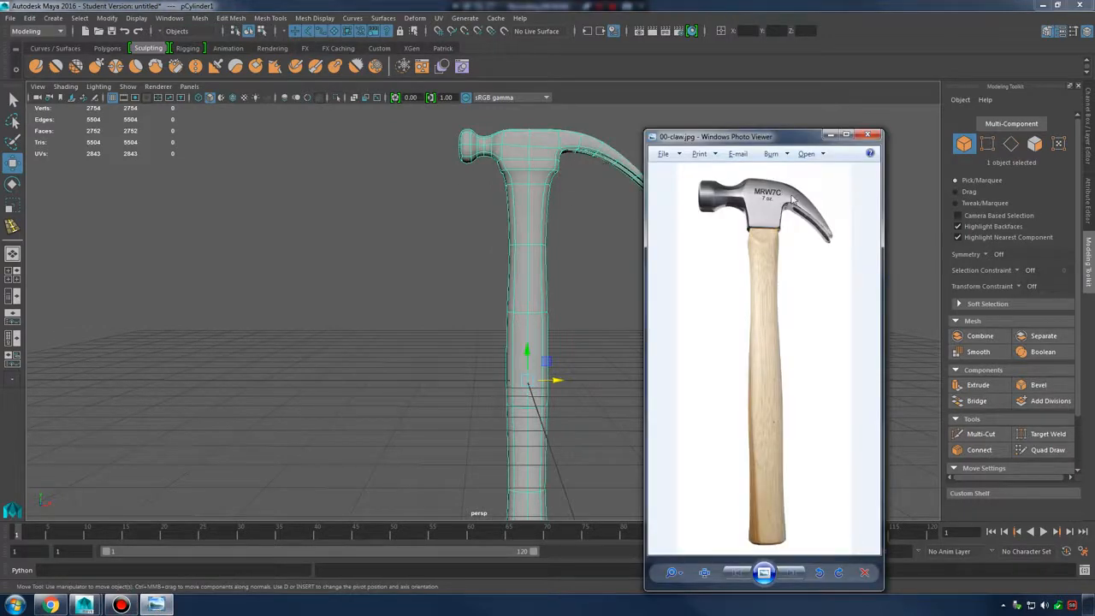
pyautogui.keyDown('alt'); pyautogui.moveTo(572, 175); pyautogui.dragTo(521, 248, button='middle'); pyautogui.keyUp('alt')
pyautogui.keyDown('alt'); pyautogui.moveTo(521, 247); pyautogui.dragTo(575, 238, button='right'); pyautogui.keyUp('alt')
# Return to the low-poly cage and scale the head vertices slightly shorter vertically
pyautogui.hotkey('ctrl', 'z')
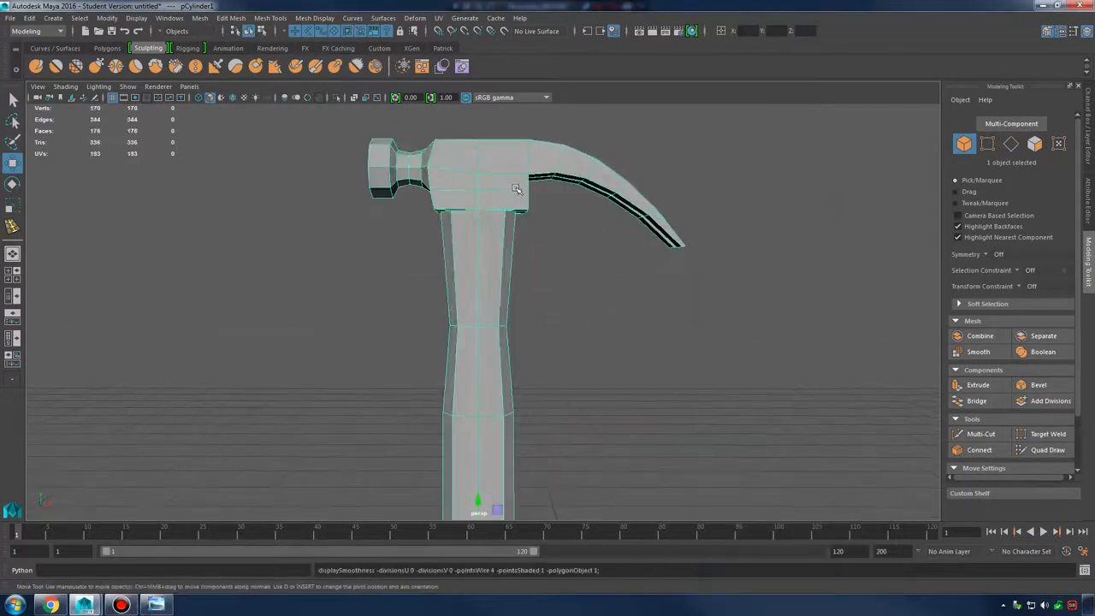
pyautogui.keyDown('alt'); pyautogui.moveTo(515, 190); pyautogui.dragTo(515, 229, button='middle'); pyautogui.keyUp('alt')
pyautogui.moveTo(501, 220)
pyautogui.keyDown('alt'); pyautogui.mouseDown()
pyautogui.moveTo(515, 229)
pyautogui.moveTo(488, 212)
pyautogui.mouseUp(); pyautogui.keyUp('alt')
pyautogui.moveTo(486, 215); pyautogui.dragTo(489, 177, button='right')
pyautogui.moveTo(289, 157); pyautogui.dragTo(758, 303)
pyautogui.keyDown('alt'); pyautogui.moveTo(445, 329); pyautogui.dragTo(529, 255); pyautogui.keyUp('alt')
pyautogui.press('r')
pyautogui.moveTo(530, 208); pyautogui.dragTo(425, 277)
# Compare the shortened head in smooth preview and low-poly cage views
pyautogui.press('3')
pyautogui.press('1')
pyautogui.press('3')
pyautogui.press('1')
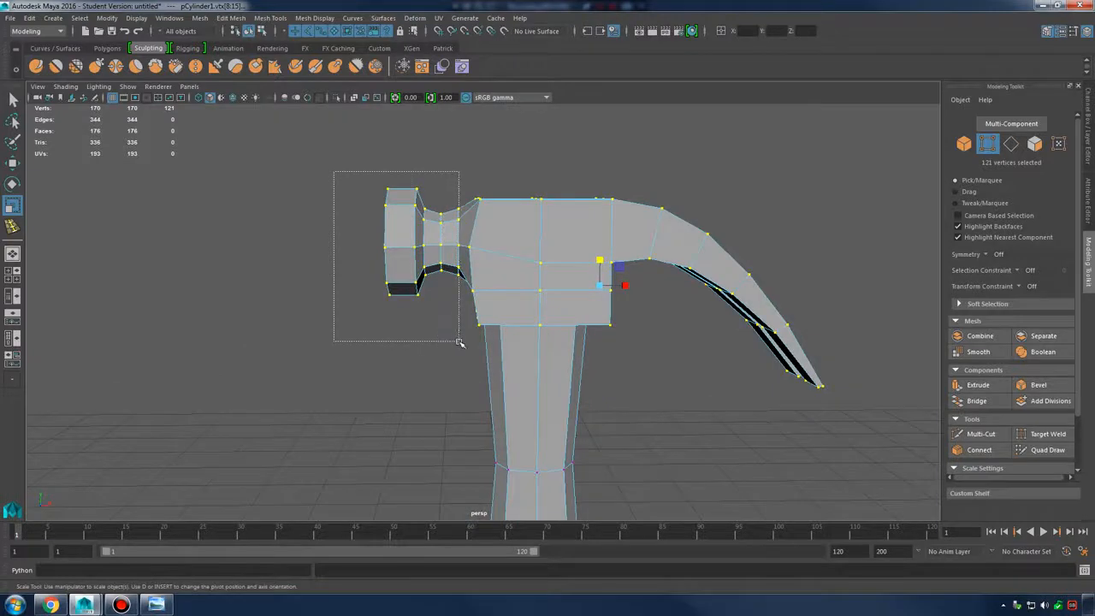
# Squash the striking-end vertices to 0.792 in Y and preview the hammer smoothed
pyautogui.moveTo(462, 342); pyautogui.dragTo(462, 342)
pyautogui.keyDown('alt'); pyautogui.moveTo(462, 342); pyautogui.dragTo(470, 265); pyautogui.keyUp('alt')
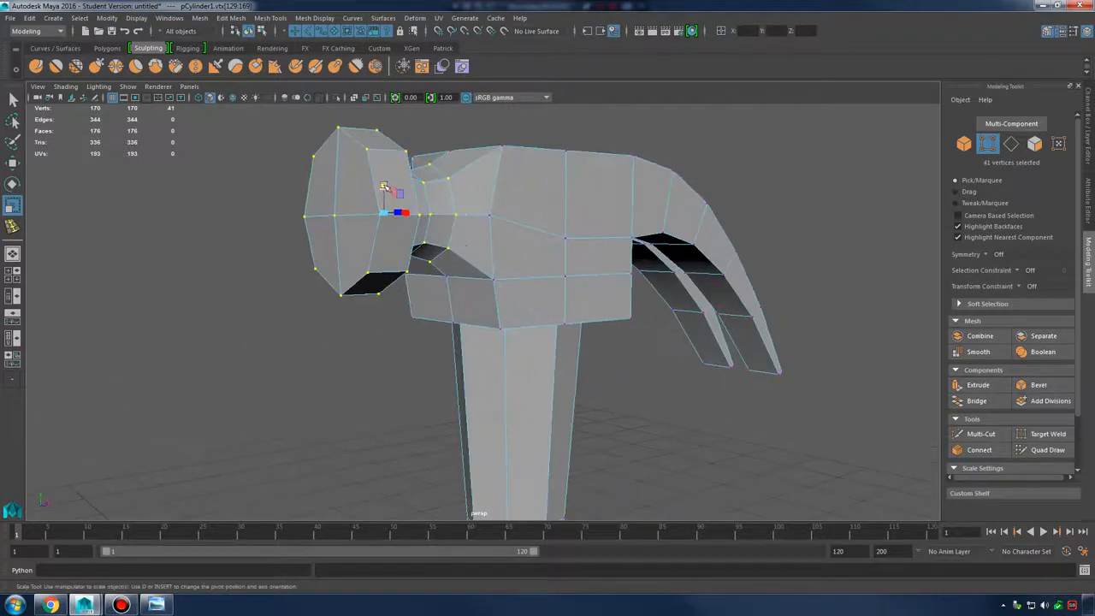
pyautogui.moveTo(385, 186); pyautogui.dragTo(538, 205)
pyautogui.press('3')
# Switch to Object Mode and inspect the smoothed hammer from several angles
pyautogui.moveTo(538, 205); pyautogui.dragTo(586, 171, button='right')
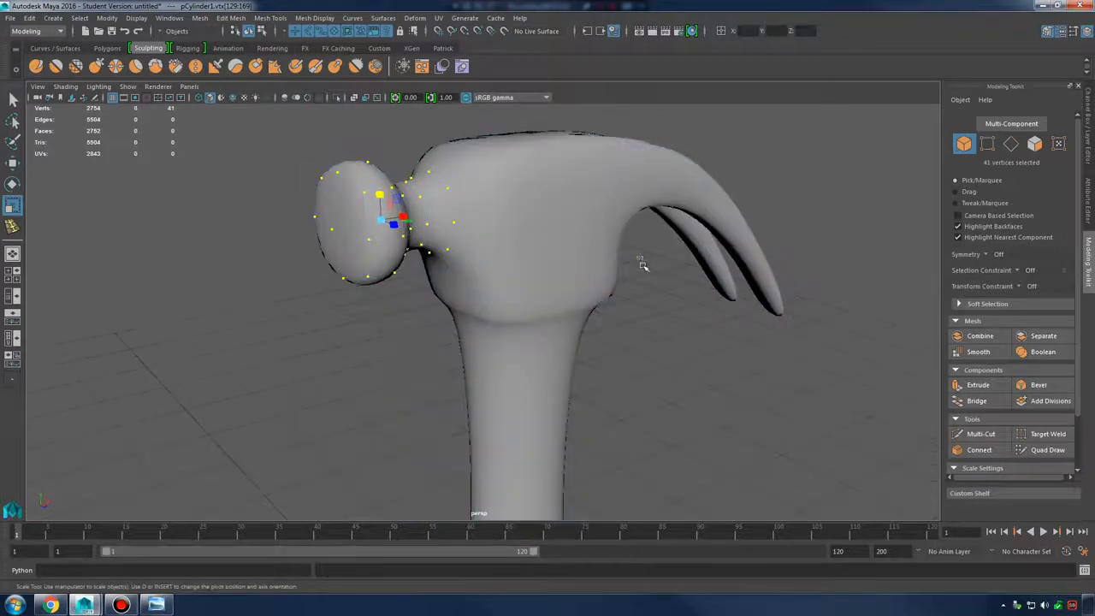
pyautogui.click(643, 262)
pyautogui.scroll(-5, 616, 317)
pyautogui.moveTo(602, 337)
pyautogui.keyDown('alt'); pyautogui.mouseDown()
pyautogui.moveTo(567, 331)
pyautogui.moveTo(587, 334)
pyautogui.mouseUp(); pyautogui.keyUp('alt')
pyautogui.keyDown('alt'); pyautogui.moveTo(564, 337); pyautogui.dragTo(454, 337, button='right'); pyautogui.keyUp('alt')
pyautogui.keyDown('alt'); pyautogui.moveTo(454, 337); pyautogui.dragTo(508, 324); pyautogui.keyUp('alt')
pyautogui.keyDown('alt'); pyautogui.moveTo(508, 323); pyautogui.dragTo(376, 329, button='right'); pyautogui.keyUp('alt')
pyautogui.keyDown('alt'); pyautogui.moveTo(377, 329); pyautogui.dragTo(368, 240, button='middle'); pyautogui.keyUp('alt')
pyautogui.keyDown('alt'); pyautogui.moveTo(368, 239); pyautogui.dragTo(445, 270, button='right'); pyautogui.keyUp('alt')
pyautogui.keyDown('alt'); pyautogui.moveTo(445, 270); pyautogui.dragTo(665, 251); pyautogui.keyUp('alt')
pyautogui.keyDown('alt'); pyautogui.moveTo(556, 264); pyautogui.dragTo(494, 324); pyautogui.keyUp('alt')
pyautogui.keyDown('alt'); pyautogui.moveTo(494, 324); pyautogui.dragTo(530, 317, button='right'); pyautogui.keyUp('alt')
pyautogui.keyDown('alt'); pyautogui.moveTo(530, 317); pyautogui.dragTo(545, 301); pyautogui.keyUp('alt')
pyautogui.keyDown('alt'); pyautogui.moveTo(545, 301); pyautogui.dragTo(594, 359, button='middle'); pyautogui.keyUp('alt')
pyautogui.keyDown('alt'); pyautogui.moveTo(595, 359); pyautogui.dragTo(652, 360, button='right'); pyautogui.keyUp('alt')
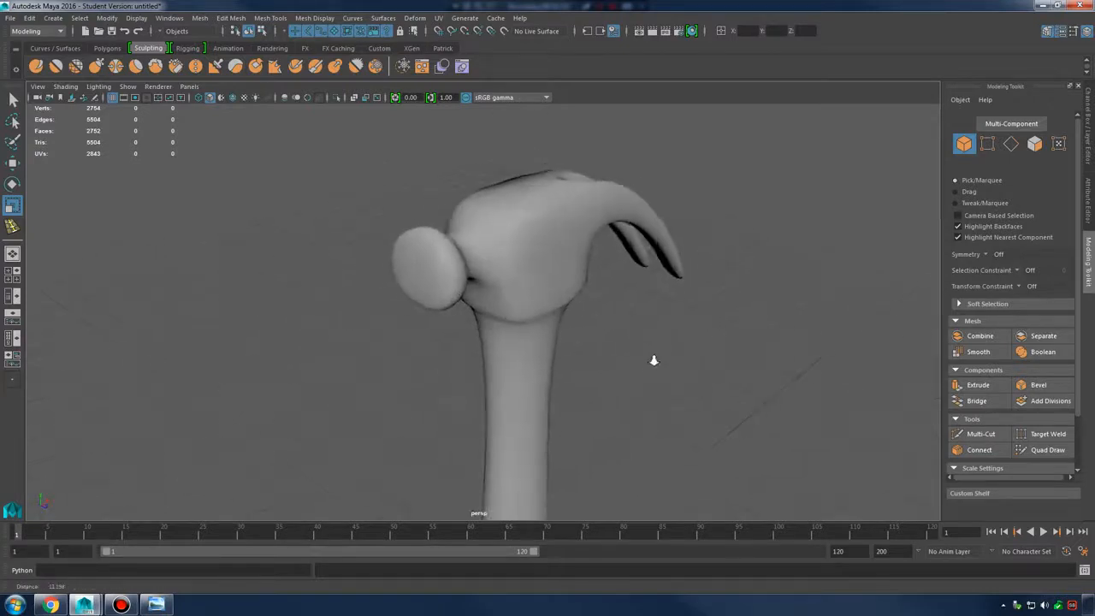
pyautogui.keyDown('alt'); pyautogui.moveTo(652, 360); pyautogui.dragTo(633, 329); pyautogui.keyUp('alt')
# Select the hammer and return it to its low-poly cage
pyautogui.click(592, 254)
pyautogui.press('1')
pyautogui.keyDown('alt'); pyautogui.moveTo(593, 254); pyautogui.dragTo(495, 279); pyautogui.keyUp('alt')
pyautogui.keyDown('alt'); pyautogui.moveTo(494, 279); pyautogui.dragTo(511, 300, button='middle'); pyautogui.keyUp('alt')
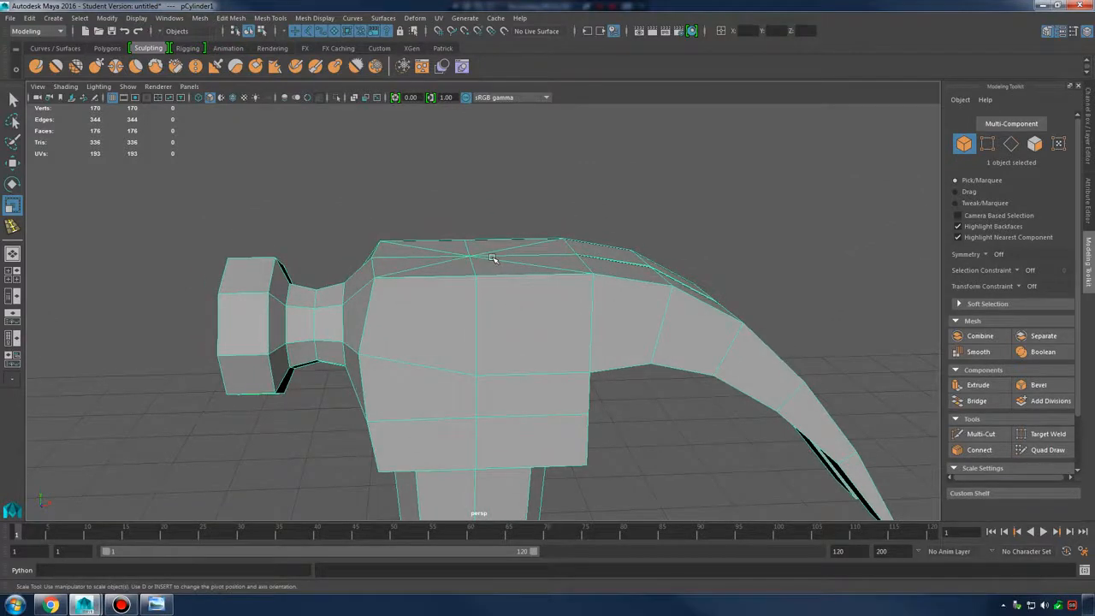
pyautogui.keyDown('alt'); pyautogui.moveTo(504, 231); pyautogui.dragTo(503, 261); pyautogui.keyUp('alt')
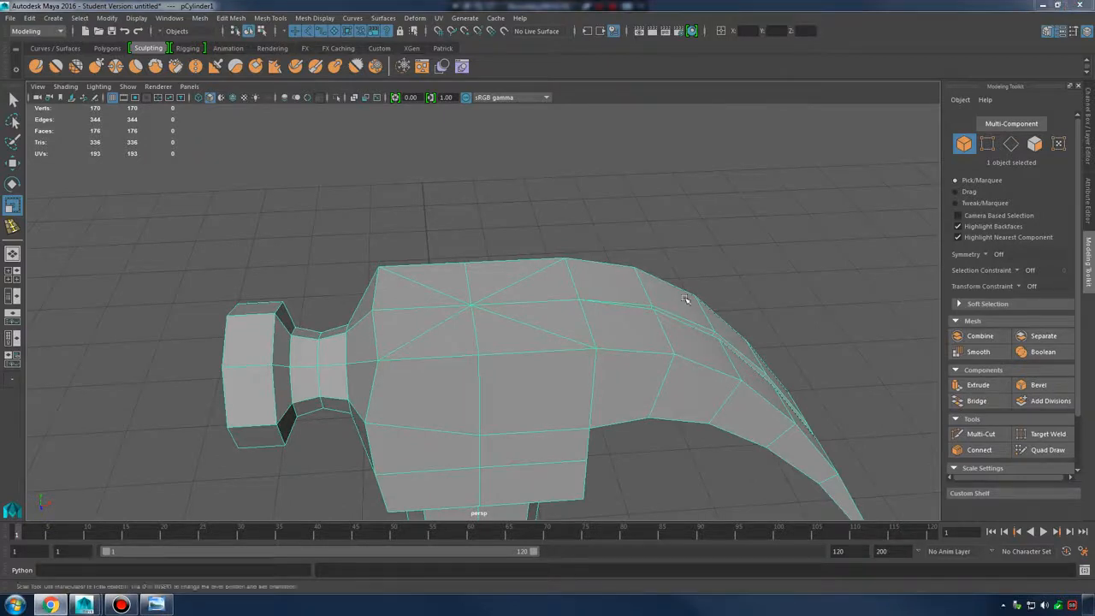
# Select the face loop around the top of the head, excluding the handle faces
pyautogui.moveTo(477, 301); pyautogui.dragTo(472, 308, button='right')
pyautogui.click(497, 317)
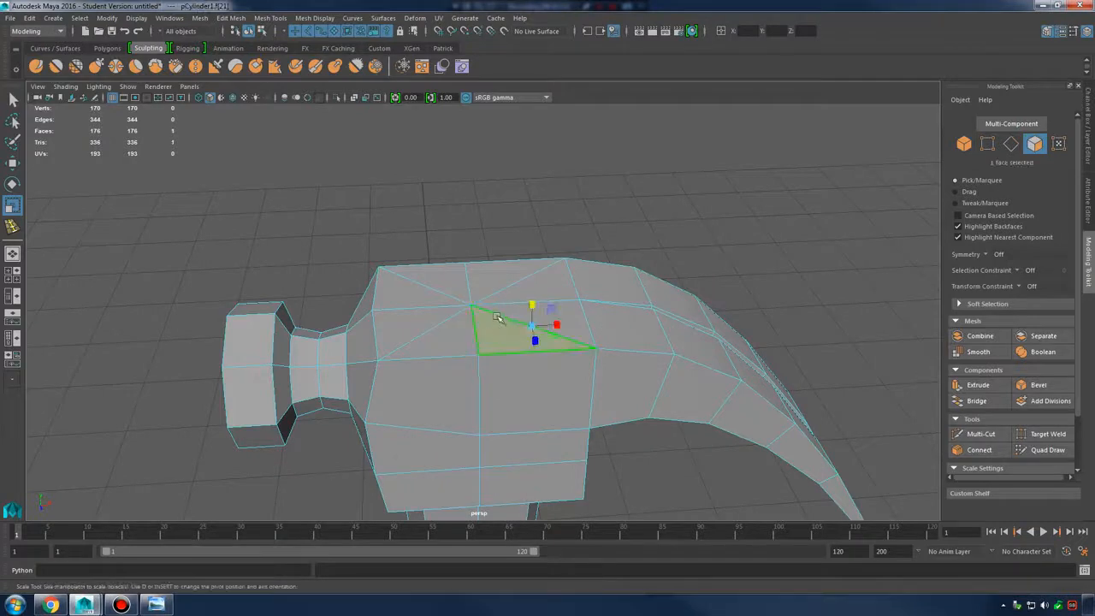
pyautogui.keyDown('alt'); pyautogui.moveTo(497, 317); pyautogui.dragTo(467, 368); pyautogui.keyUp('alt')
pyautogui.doubleClick(474, 427)
pyautogui.keyDown('alt'); pyautogui.moveTo(473, 427); pyautogui.dragTo(427, 308); pyautogui.keyUp('alt')
pyautogui.press('4')
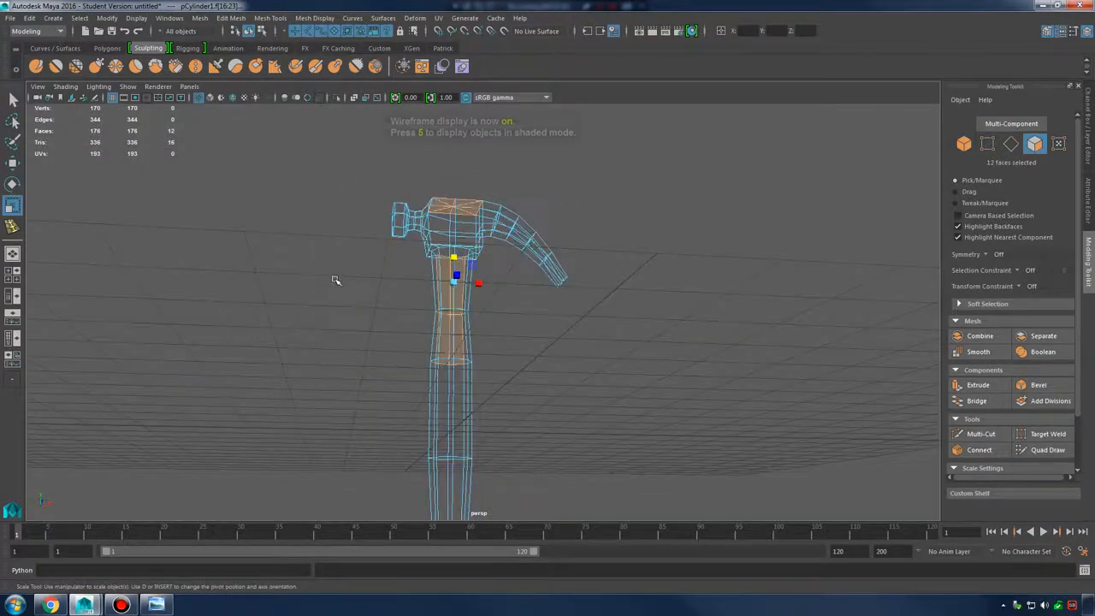
pyautogui.keyDown('ctrl'); pyautogui.moveTo(369, 272); pyautogui.dragTo(515, 376); pyautogui.keyUp('ctrl')
pyautogui.keyDown('alt'); pyautogui.moveTo(516, 327); pyautogui.dragTo(599, 367, button='right'); pyautogui.keyUp('alt')
pyautogui.keyDown('alt'); pyautogui.moveTo(599, 367); pyautogui.dragTo(481, 202); pyautogui.keyUp('alt')
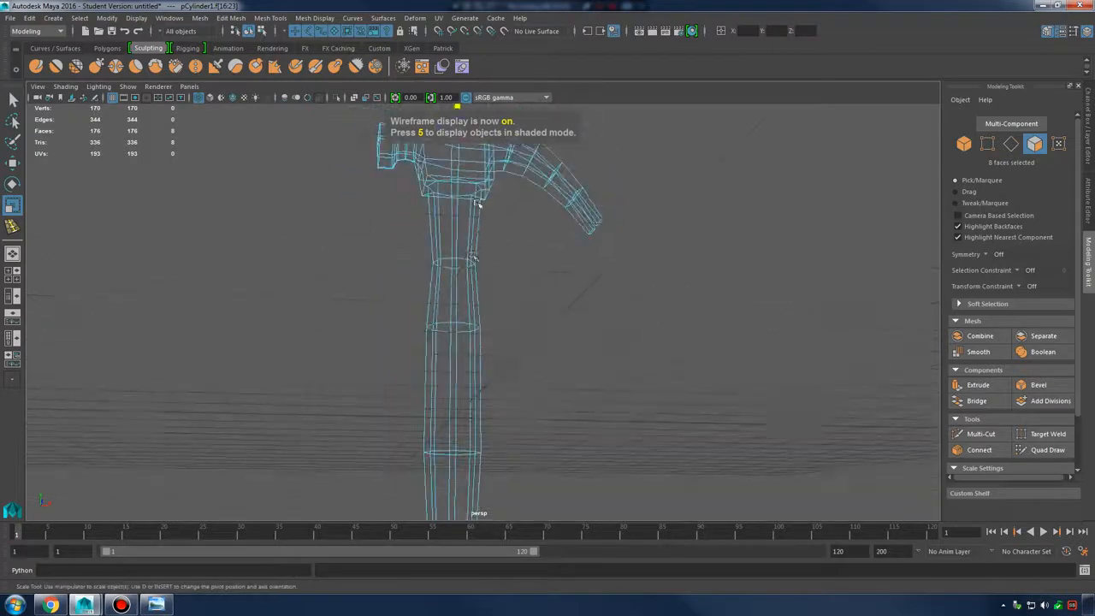
pyautogui.keyDown('alt'); pyautogui.moveTo(482, 203); pyautogui.dragTo(556, 329, button='middle'); pyautogui.keyUp('alt')
pyautogui.keyDown('alt'); pyautogui.moveTo(556, 329); pyautogui.dragTo(840, 360, button='right'); pyautogui.keyUp('alt')
pyautogui.moveTo(839, 360)
pyautogui.keyDown('alt'); pyautogui.mouseDown()
pyautogui.moveTo(572, 313)
pyautogui.moveTo(599, 355)
pyautogui.moveTo(660, 408)
pyautogui.mouseUp(); pyautogui.keyUp('alt')
pyautogui.press('5')
pyautogui.keyDown('alt'); pyautogui.moveTo(561, 355); pyautogui.dragTo(626, 369, button='right'); pyautogui.keyUp('alt')
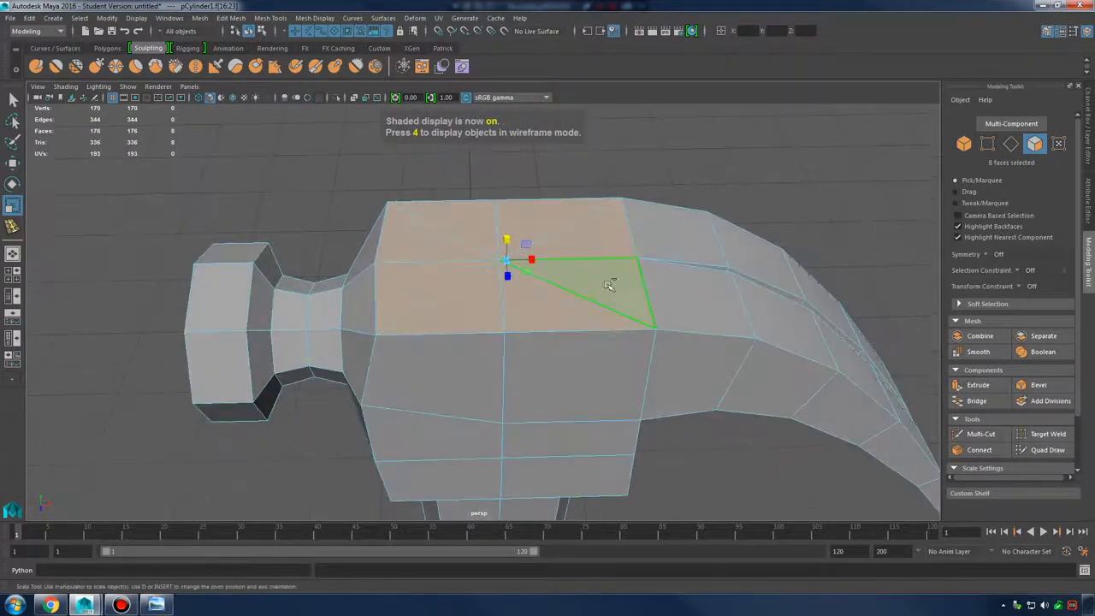
# Extrude the top faces into an inset and adjust a corner vertex with Move
pyautogui.keyDown('shift'); pyautogui.rightClick(592, 248); pyautogui.keyUp('shift')
pyautogui.keyDown('shift'); pyautogui.moveTo(592, 249); pyautogui.dragTo(587, 279, button='right'); pyautogui.keyUp('shift')
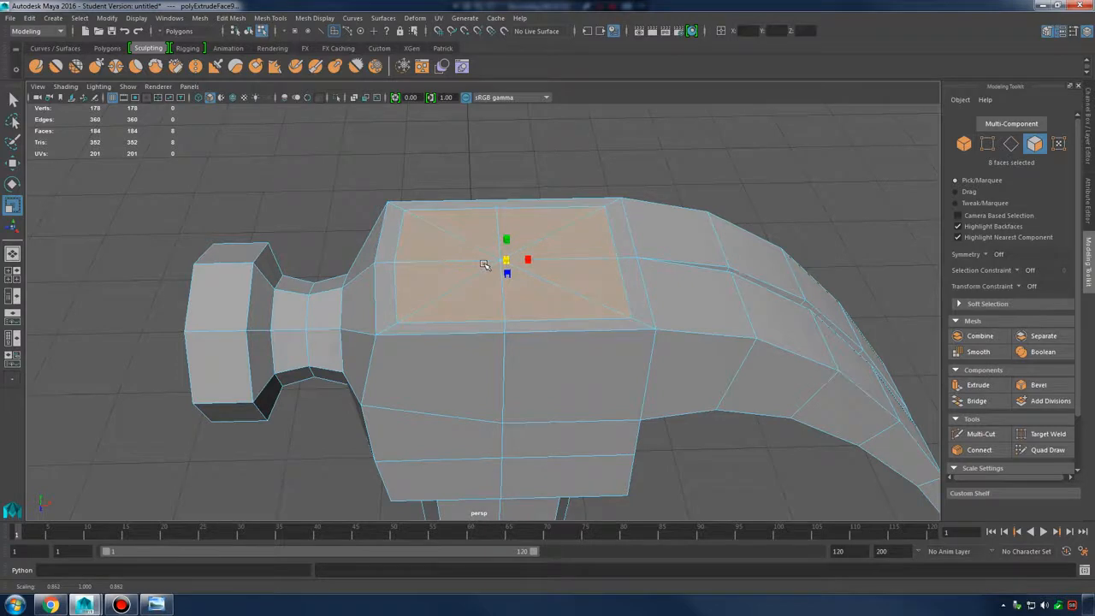
pyautogui.keyDown('alt'); pyautogui.moveTo(492, 263); pyautogui.dragTo(489, 218); pyautogui.keyUp('alt')
pyautogui.rightClick(486, 217)
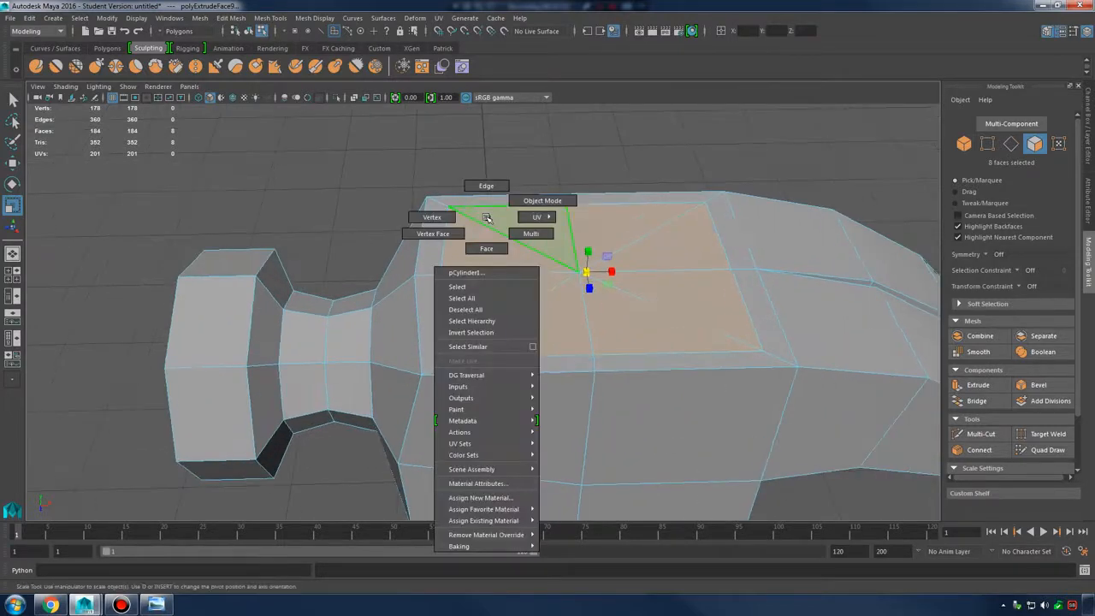
pyautogui.moveTo(452, 211); pyautogui.dragTo(453, 210, button='right')
pyautogui.click(448, 207)
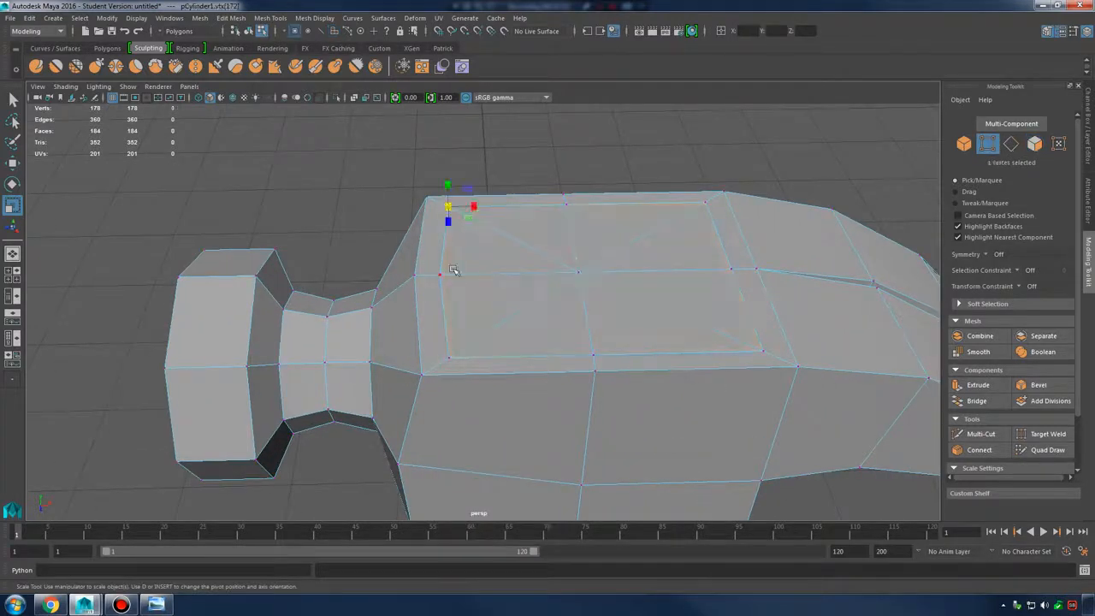
pyautogui.click(439, 275)
pyautogui.press('w')
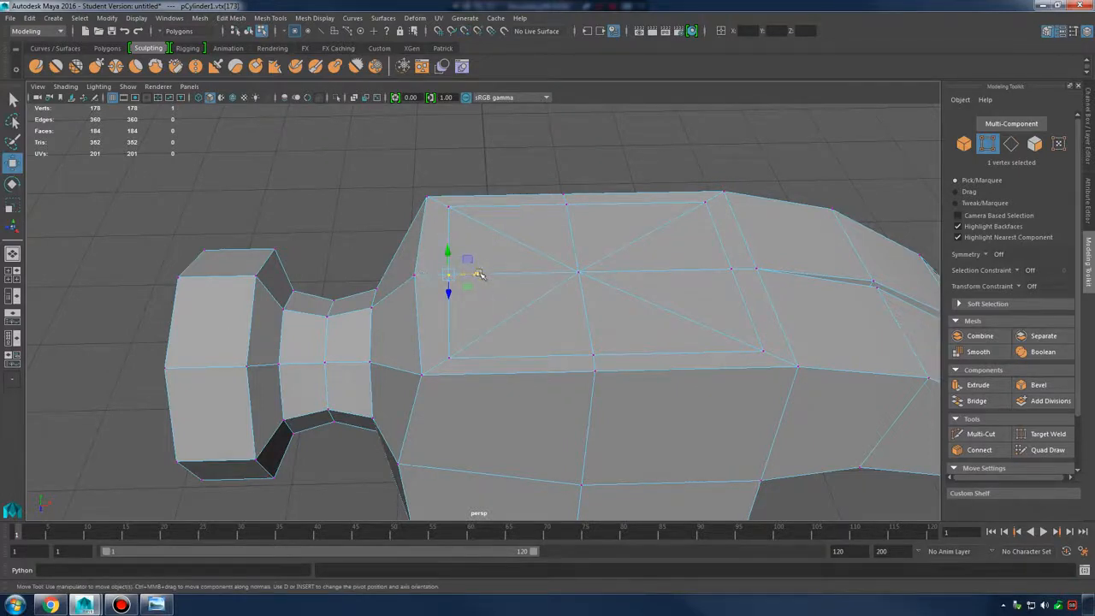
pyautogui.keyDown('alt'); pyautogui.moveTo(462, 274); pyautogui.dragTo(569, 254); pyautogui.keyUp('alt')
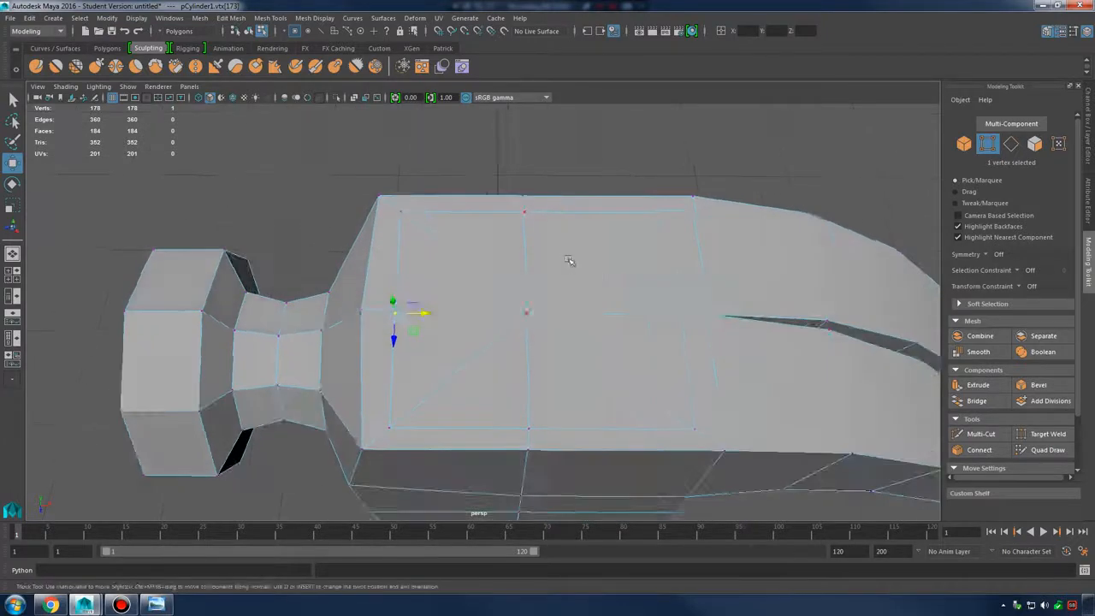
# Select the eight inner triangles across the top of the head
pyautogui.moveTo(568, 258); pyautogui.dragTo(571, 289, button='right')
pyautogui.keyDown('shift'); pyautogui.click(567, 387); pyautogui.keyUp('shift')
pyautogui.keyDown('shift'); pyautogui.click(491, 383); pyautogui.keyUp('shift')
pyautogui.keyDown('shift'); pyautogui.click(439, 344); pyautogui.keyUp('shift')
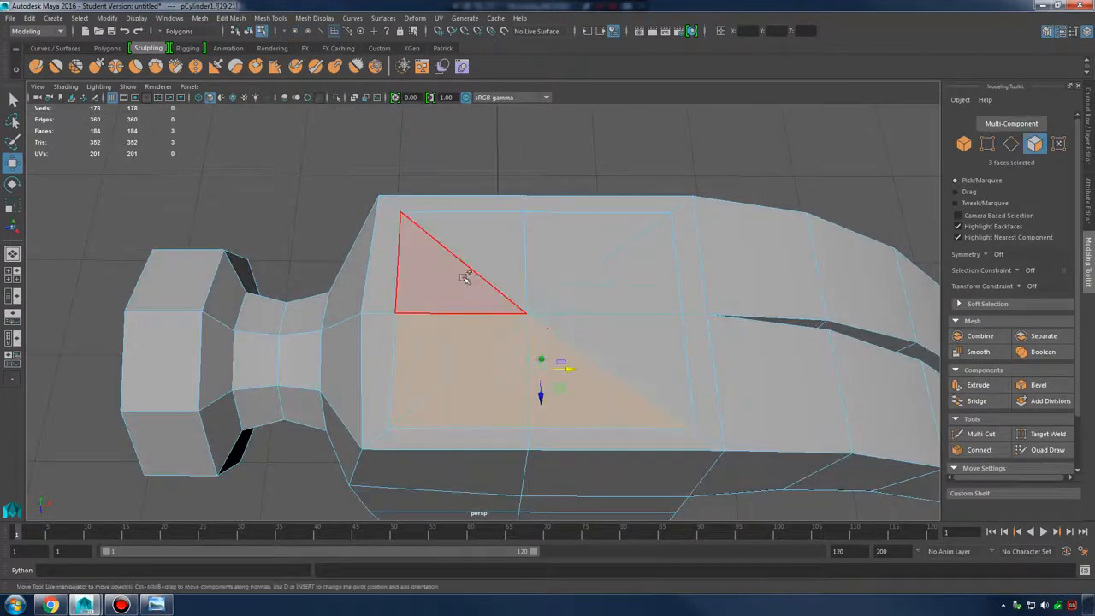
pyautogui.keyDown('shift'); pyautogui.click(462, 277); pyautogui.keyUp('shift')
pyautogui.keyDown('shift'); pyautogui.click(491, 246); pyautogui.keyUp('shift')
pyautogui.keyDown('shift'); pyautogui.click(583, 247); pyautogui.keyUp('shift')
pyautogui.keyDown('shift'); pyautogui.click(635, 281); pyautogui.keyUp('shift')
pyautogui.keyDown('shift'); pyautogui.click(655, 354); pyautogui.keyUp('shift')
pyautogui.keyDown('alt'); pyautogui.moveTo(656, 354); pyautogui.dragTo(586, 305); pyautogui.keyUp('alt')
pyautogui.keyDown('alt'); pyautogui.moveTo(585, 304); pyautogui.dragTo(607, 279, button='right'); pyautogui.keyUp('alt')
pyautogui.keyDown('alt'); pyautogui.moveTo(606, 278); pyautogui.dragTo(609, 294); pyautogui.keyUp('alt')
# Extrude the selected top triangles a second time
pyautogui.keyDown('shift'); pyautogui.moveTo(606, 238); pyautogui.dragTo(614, 262, button='right'); pyautogui.keyUp('shift')
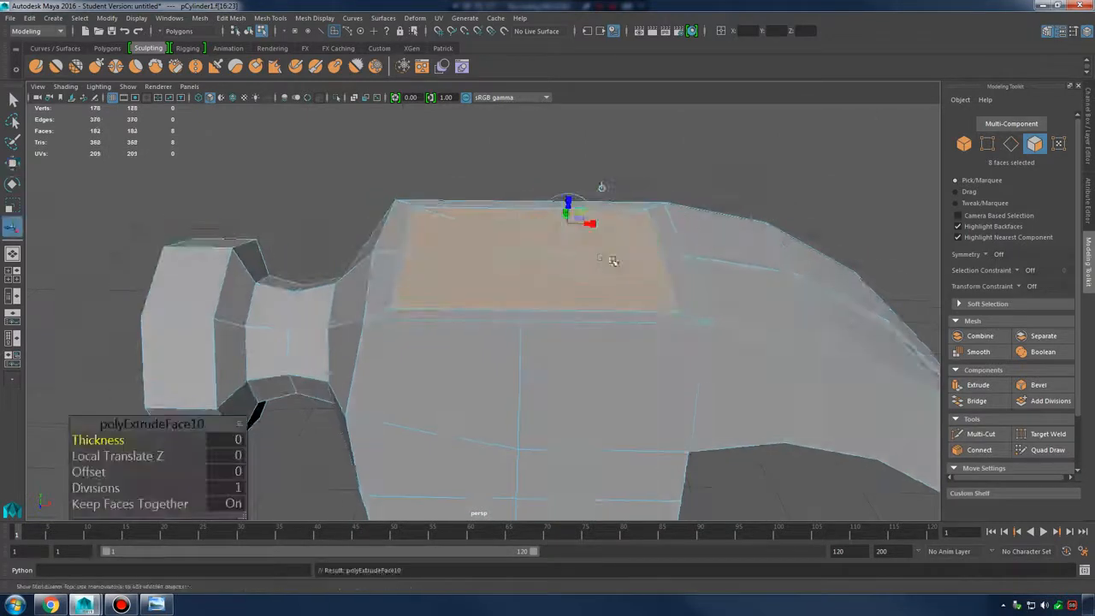
pyautogui.press('w')
pyautogui.keyDown('alt'); pyautogui.moveTo(616, 262); pyautogui.dragTo(568, 250); pyautogui.keyUp('alt')
pyautogui.moveTo(602, 240); pyautogui.dragTo(658, 222, button='right')
# Return to Object Mode, inspect the inset head, and select the hammer mesh
pyautogui.keyDown('alt'); pyautogui.moveTo(658, 222); pyautogui.dragTo(598, 265, button='right'); pyautogui.keyUp('alt')
pyautogui.click(683, 232)
pyautogui.keyDown('alt'); pyautogui.moveTo(599, 265); pyautogui.dragTo(606, 351); pyautogui.keyUp('alt')
pyautogui.click(606, 350)
pyautogui.keyDown('shift'); pyautogui.moveTo(608, 347); pyautogui.dragTo(660, 313, button='right'); pyautogui.keyUp('shift')
pyautogui.click(669, 255)
pyautogui.keyDown('alt'); pyautogui.moveTo(667, 257); pyautogui.dragTo(580, 402, button='right'); pyautogui.keyUp('alt')
pyautogui.keyDown('alt'); pyautogui.moveTo(580, 402); pyautogui.dragTo(647, 377); pyautogui.keyUp('alt')
pyautogui.keyDown('alt'); pyautogui.moveTo(647, 376); pyautogui.dragTo(633, 270, button='middle'); pyautogui.keyUp('alt')
pyautogui.keyDown('alt'); pyautogui.moveTo(633, 269); pyautogui.dragTo(530, 317, button='right'); pyautogui.keyUp('alt')
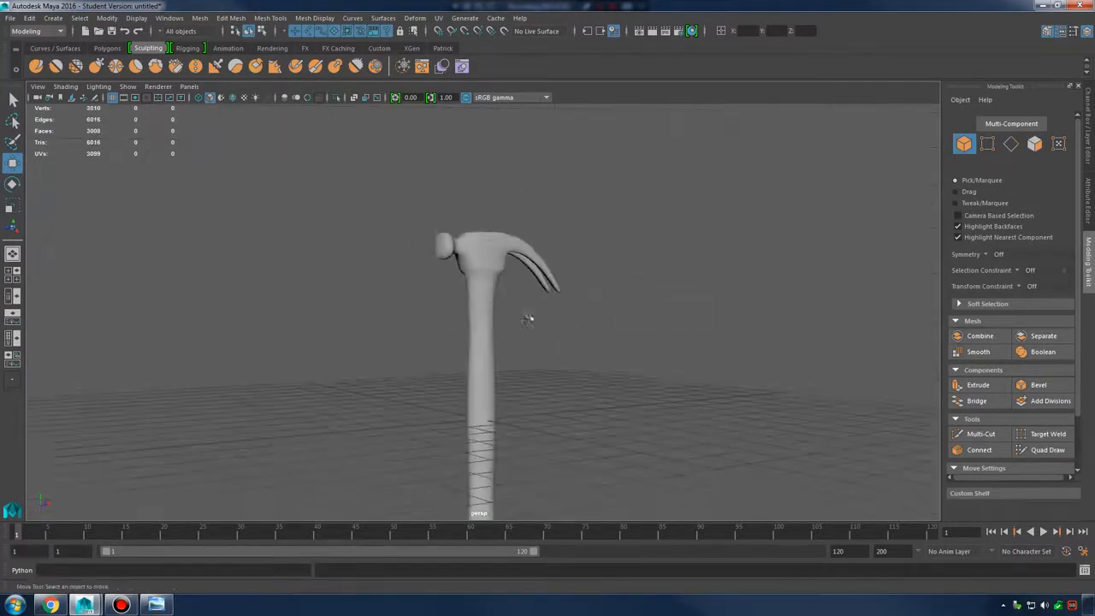
pyautogui.keyDown('alt'); pyautogui.moveTo(531, 317); pyautogui.dragTo(513, 295); pyautogui.keyUp('alt')
pyautogui.keyDown('alt'); pyautogui.moveTo(513, 295); pyautogui.dragTo(614, 317, button='right'); pyautogui.keyUp('alt')
pyautogui.keyDown('alt'); pyautogui.moveTo(614, 317); pyautogui.dragTo(550, 283); pyautogui.keyUp('alt')
pyautogui.click(488, 300)
# In the low-poly cage, select the claw's vertices and nudge the claw slightly
pyautogui.press('1')
pyautogui.keyDown('alt'); pyautogui.moveTo(547, 249); pyautogui.dragTo(542, 293, button='middle'); pyautogui.keyUp('alt')
pyautogui.scroll(2, 542, 292)
pyautogui.moveTo(545, 233); pyautogui.dragTo(500, 231, button='right')
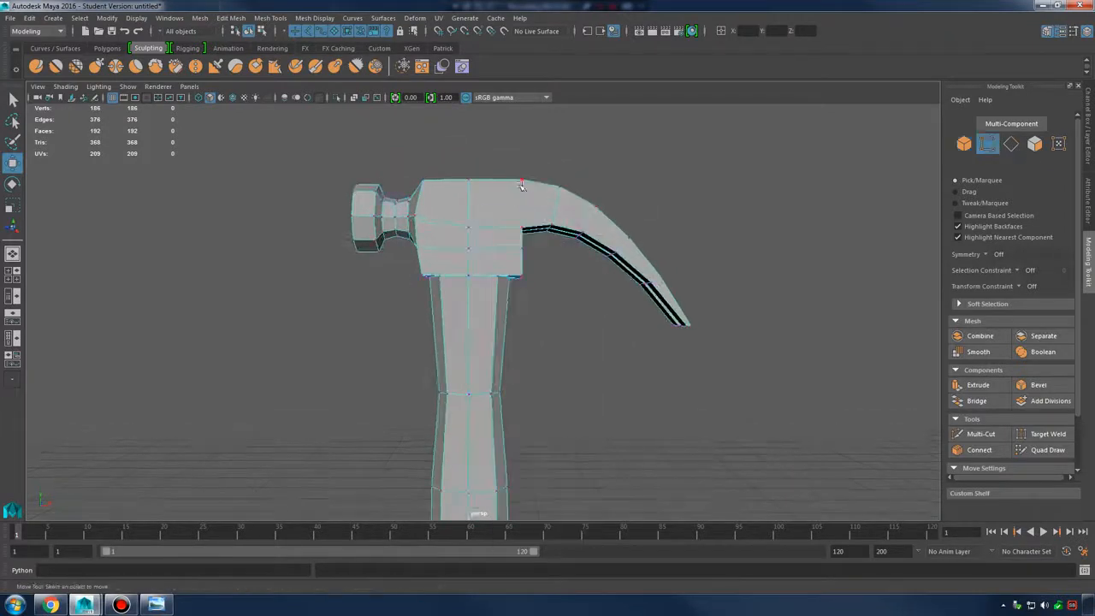
pyautogui.moveTo(674, 334); pyautogui.dragTo(673, 332)
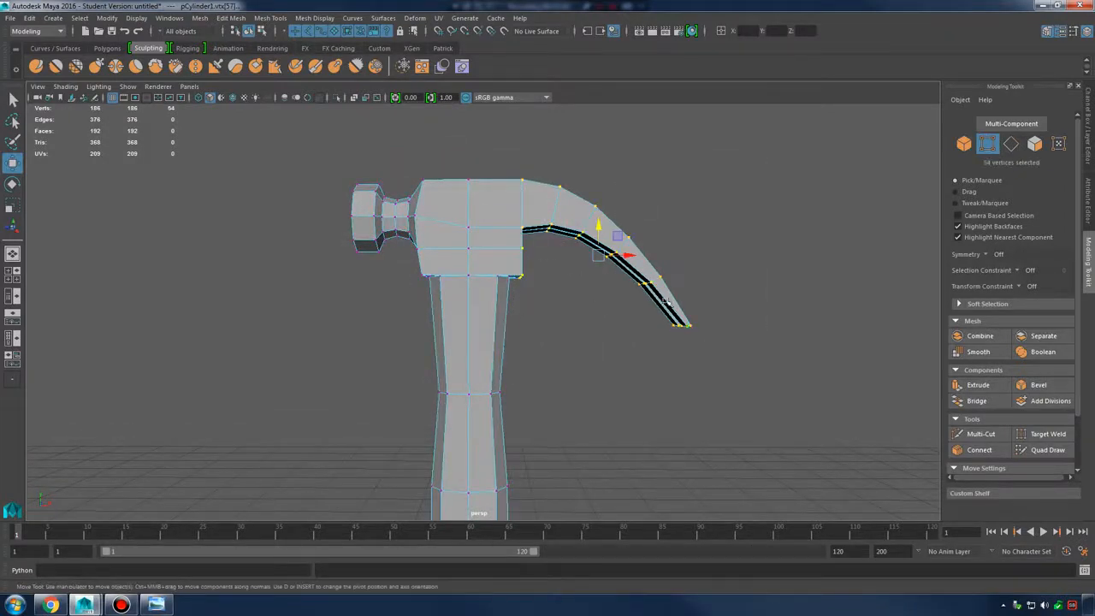
pyautogui.moveTo(631, 257); pyautogui.dragTo(641, 258)
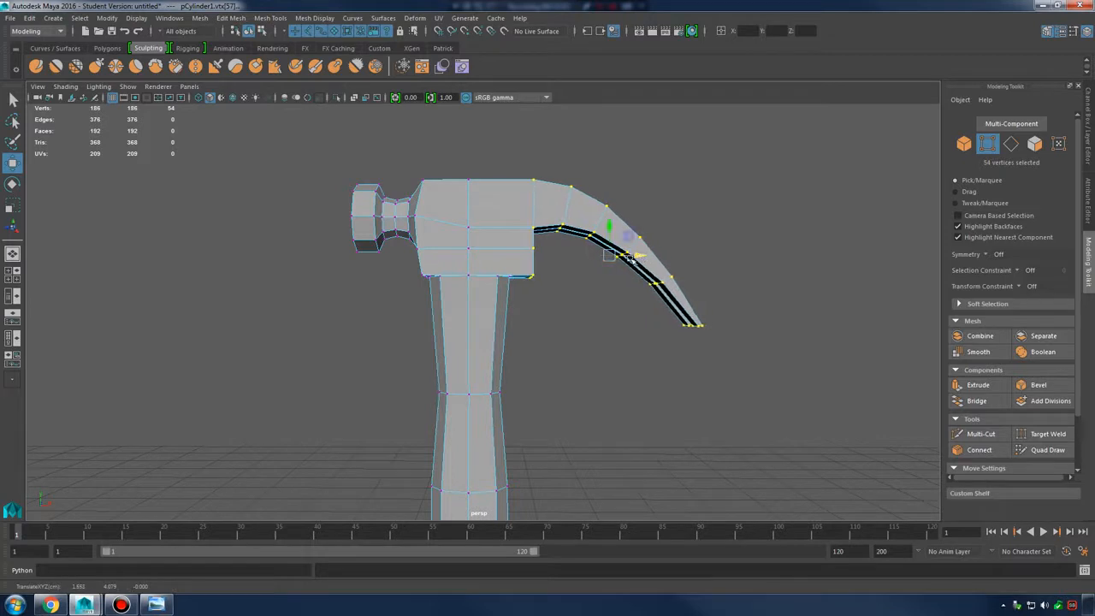
pyautogui.keyDown('alt'); pyautogui.moveTo(642, 259); pyautogui.dragTo(694, 278, button='middle'); pyautogui.keyUp('alt')
# Check the striking face by toggling between smooth preview and the low-poly cage
pyautogui.moveTo(350, 172); pyautogui.dragTo(420, 239)
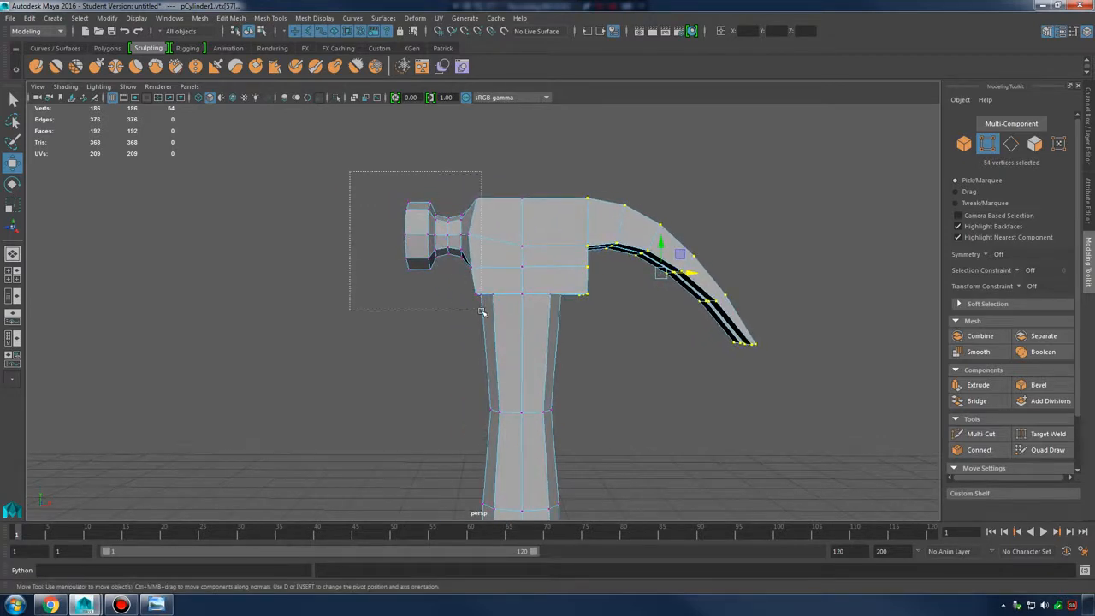
pyautogui.keyDown('alt'); pyautogui.moveTo(476, 312); pyautogui.dragTo(670, 296); pyautogui.keyUp('alt')
pyautogui.press('3')
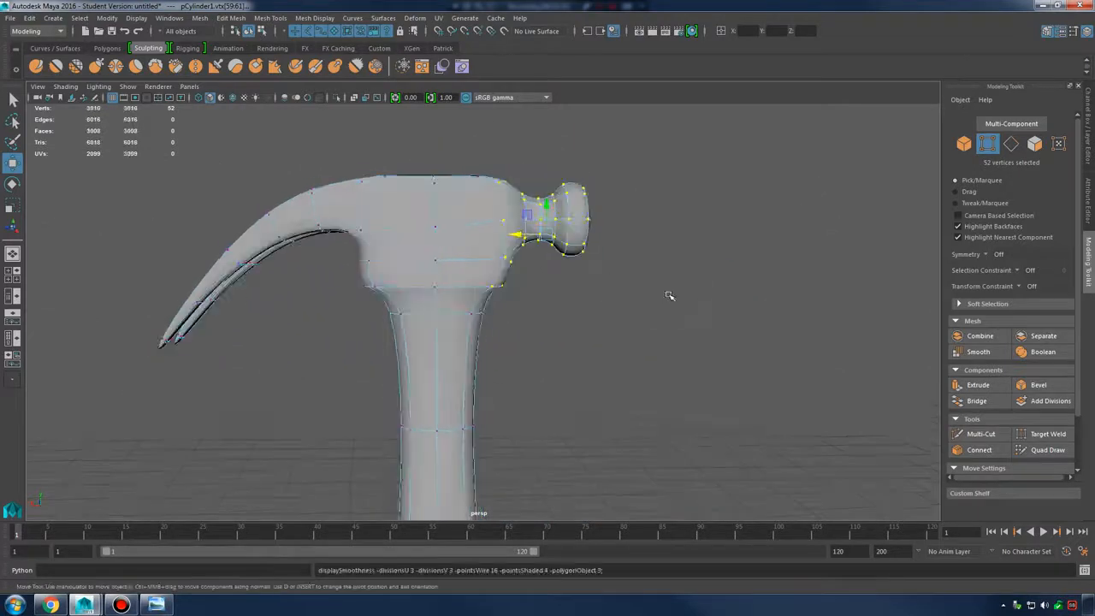
pyautogui.keyDown('alt'); pyautogui.moveTo(670, 296); pyautogui.dragTo(499, 284, button='right'); pyautogui.keyUp('alt')
pyautogui.keyDown('alt'); pyautogui.moveTo(500, 284); pyautogui.dragTo(546, 273); pyautogui.keyUp('alt')
pyautogui.press('1')
pyautogui.scroll(4, 530, 284)
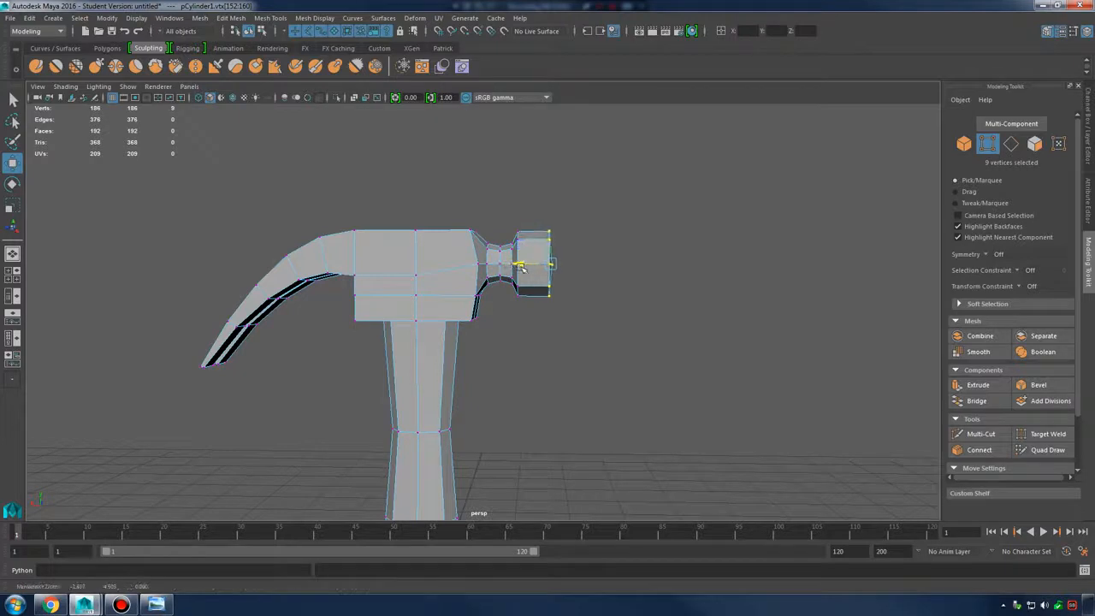
pyautogui.press('3')
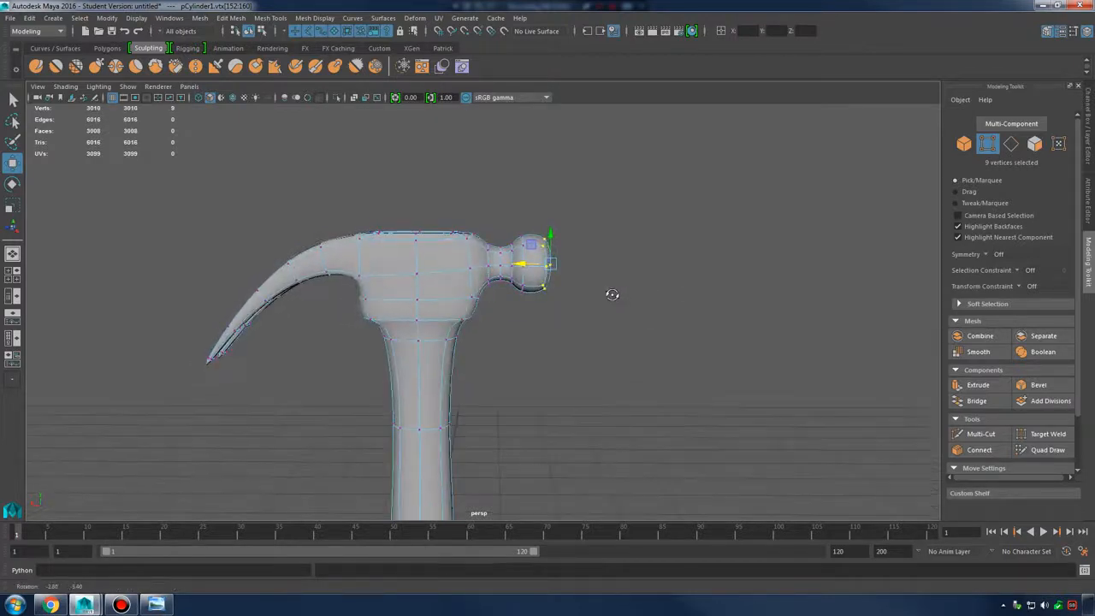
pyautogui.press('1')
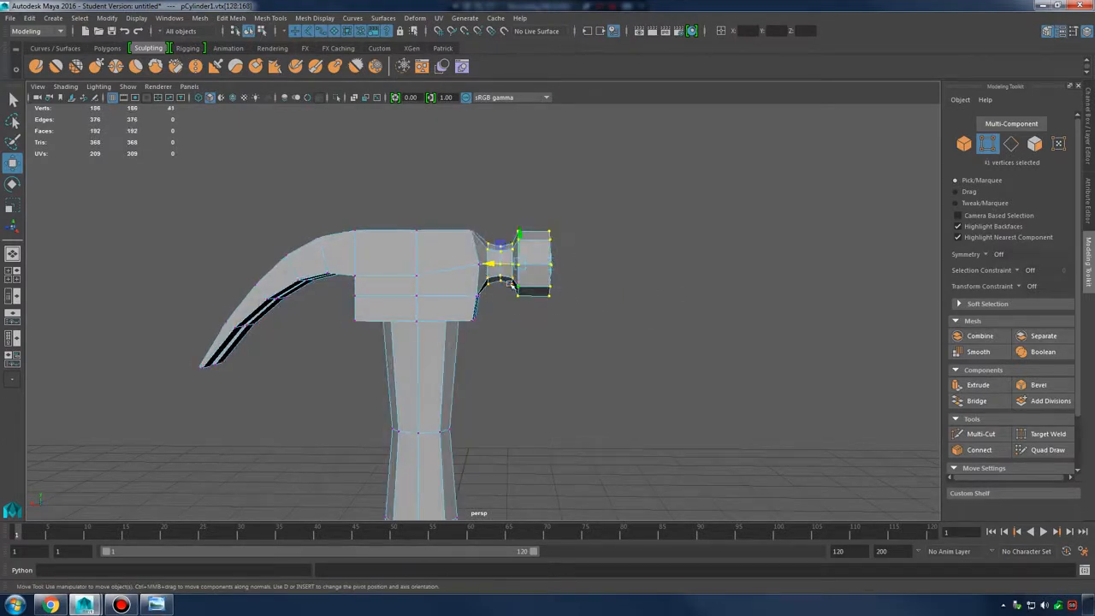
# Switch to Move, turn on smooth preview, and return to Object Mode
pyautogui.keyDown('alt'); pyautogui.moveTo(516, 268); pyautogui.dragTo(522, 265); pyautogui.keyUp('alt')
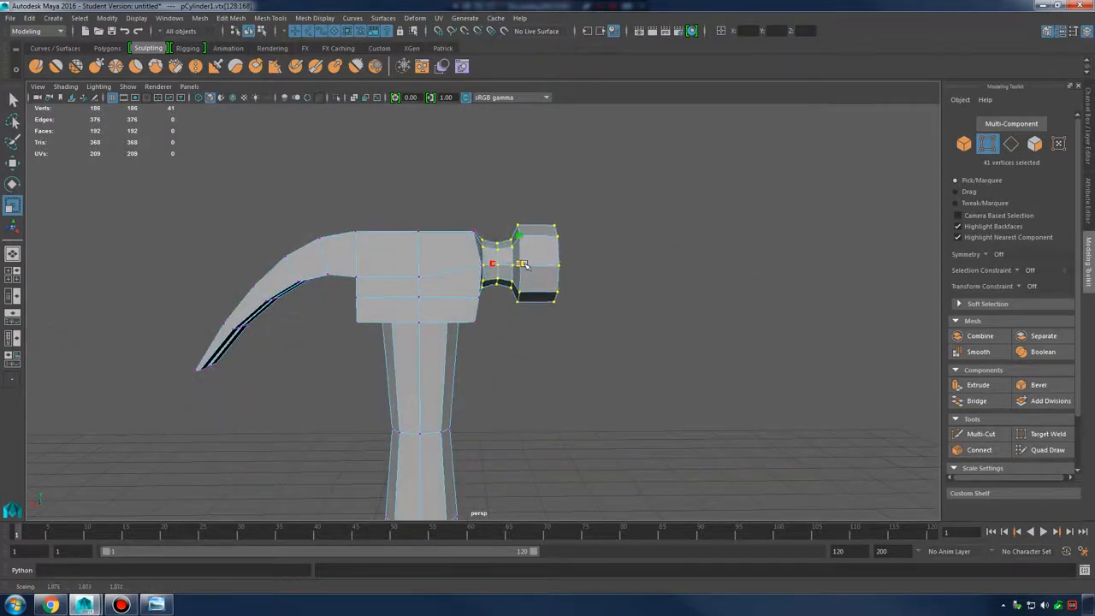
pyautogui.press('w')
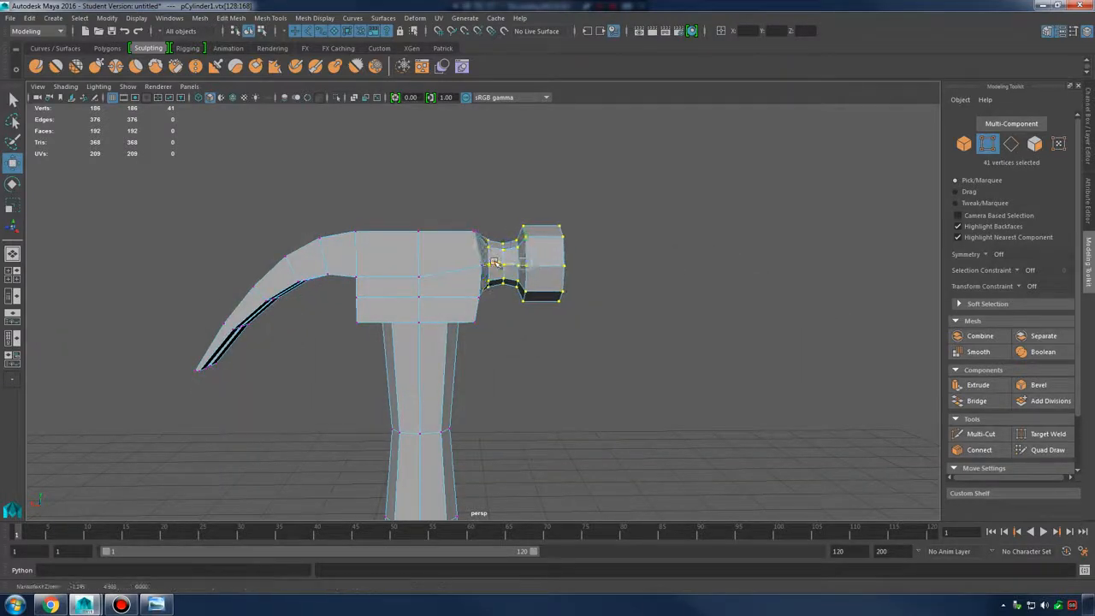
pyautogui.press('3')
pyautogui.moveTo(502, 257); pyautogui.dragTo(656, 248, button='right')
pyautogui.keyDown('alt'); pyautogui.moveTo(656, 248); pyautogui.dragTo(618, 303); pyautogui.keyUp('alt')
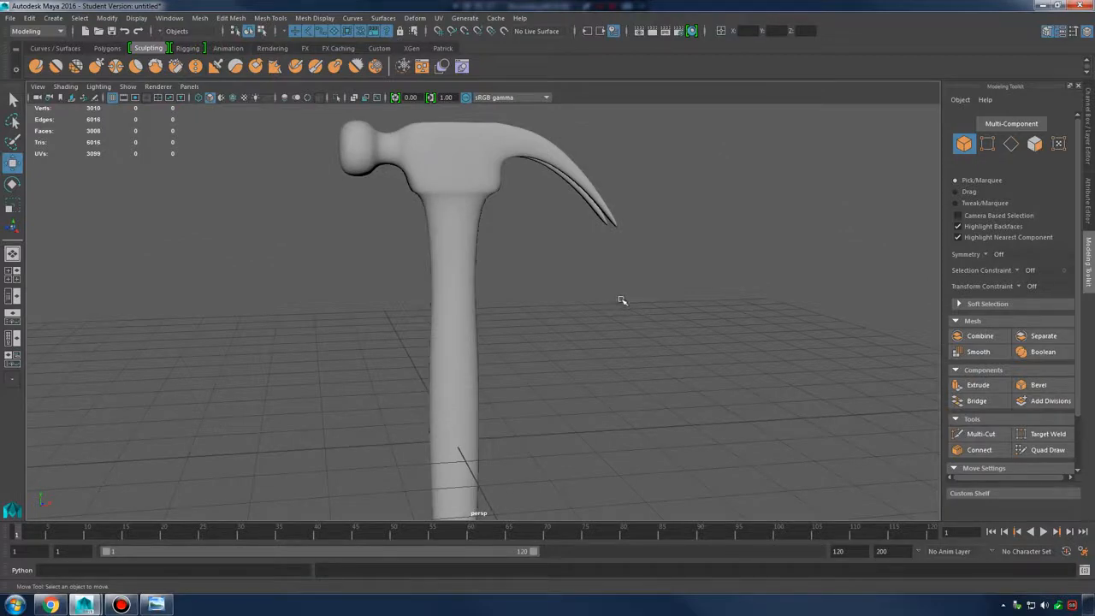
# Save the scene to the Desktop as hammer_002.ma in Maya ASCII format
pyautogui.click(10, 17)
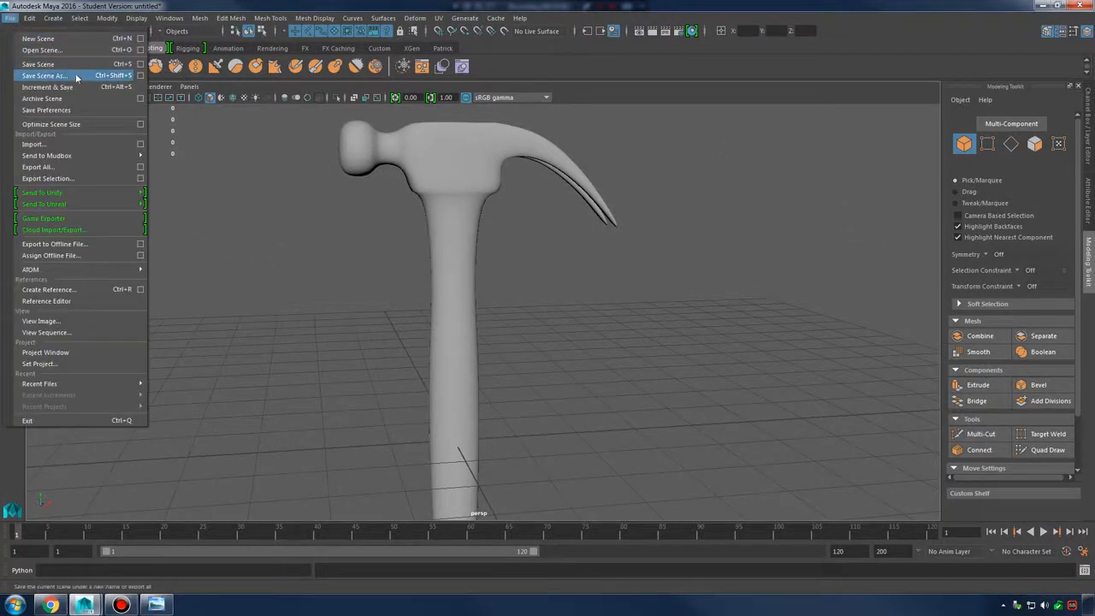
pyautogui.click(76, 75)
pyautogui.click(133, 127)
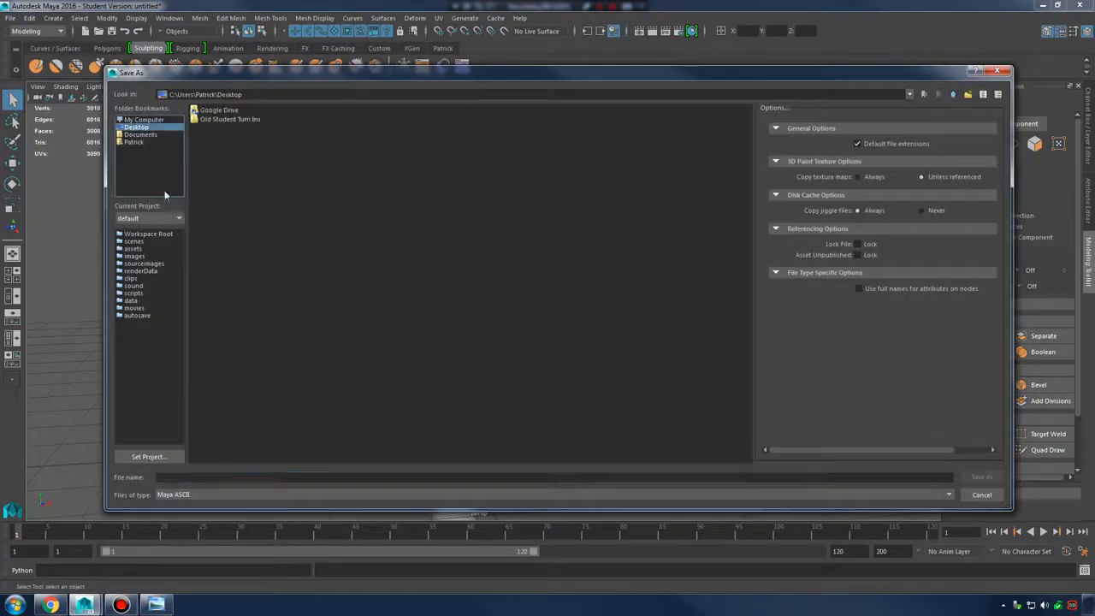
pyautogui.click(190, 479)
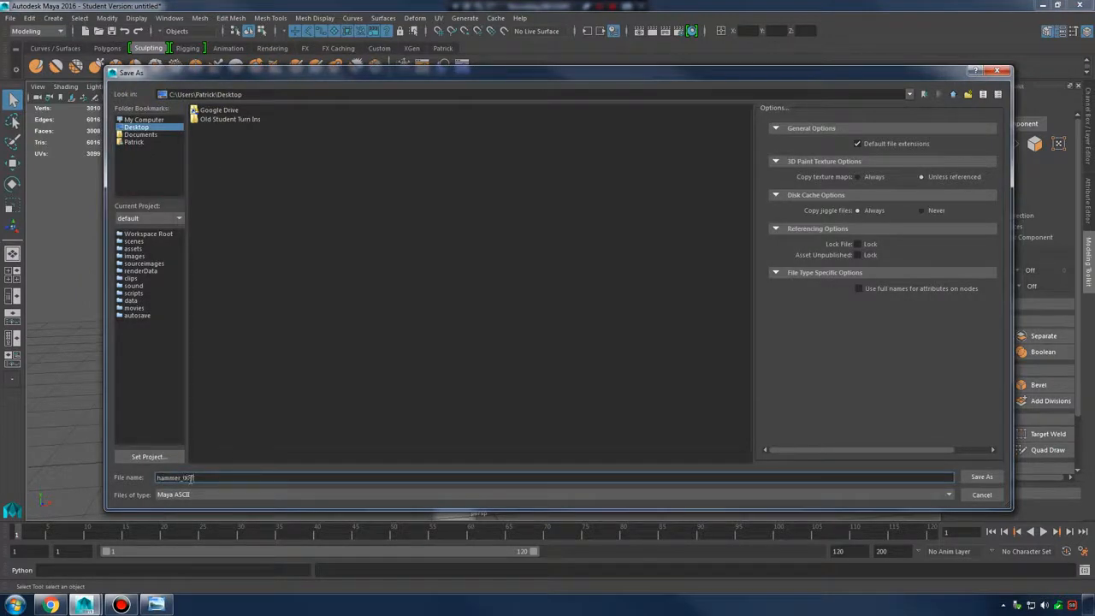
pyautogui.press('Return')
pyautogui.press('Return')
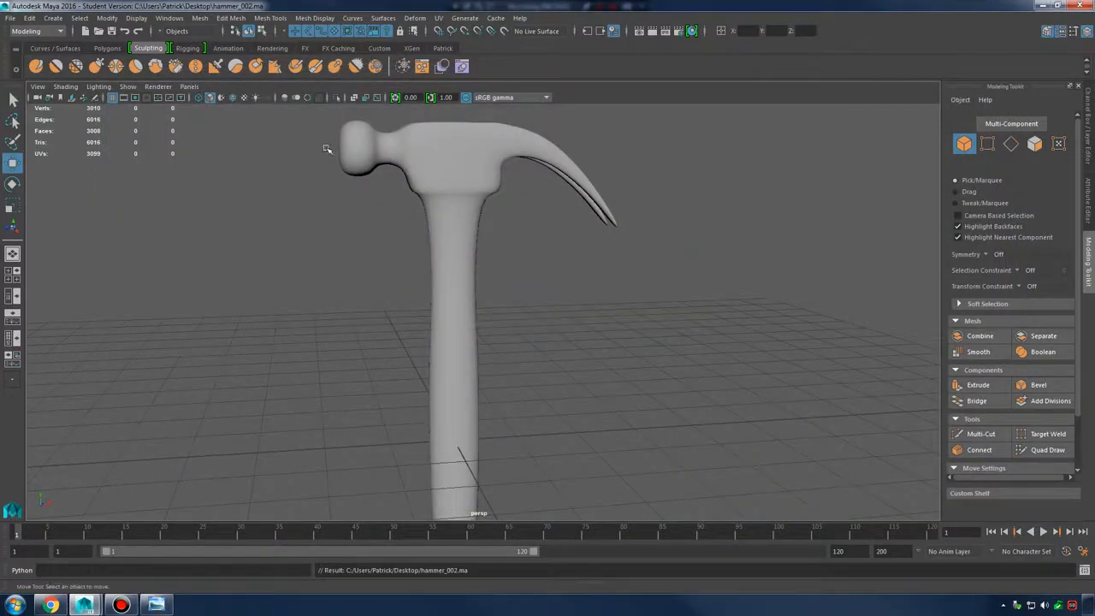
# Orbit around the hammer, select it, and compare the claw with the reference photo
pyautogui.keyDown('alt'); pyautogui.moveTo(507, 193); pyautogui.dragTo(509, 245, button='middle'); pyautogui.keyUp('alt')
pyautogui.keyDown('alt'); pyautogui.moveTo(508, 245); pyautogui.dragTo(548, 235, button='right'); pyautogui.keyUp('alt')
pyautogui.keyDown('alt'); pyautogui.moveTo(472, 154); pyautogui.dragTo(509, 262, button='middle'); pyautogui.keyUp('alt')
pyautogui.keyDown('alt'); pyautogui.moveTo(402, 256); pyautogui.dragTo(508, 276); pyautogui.keyUp('alt')
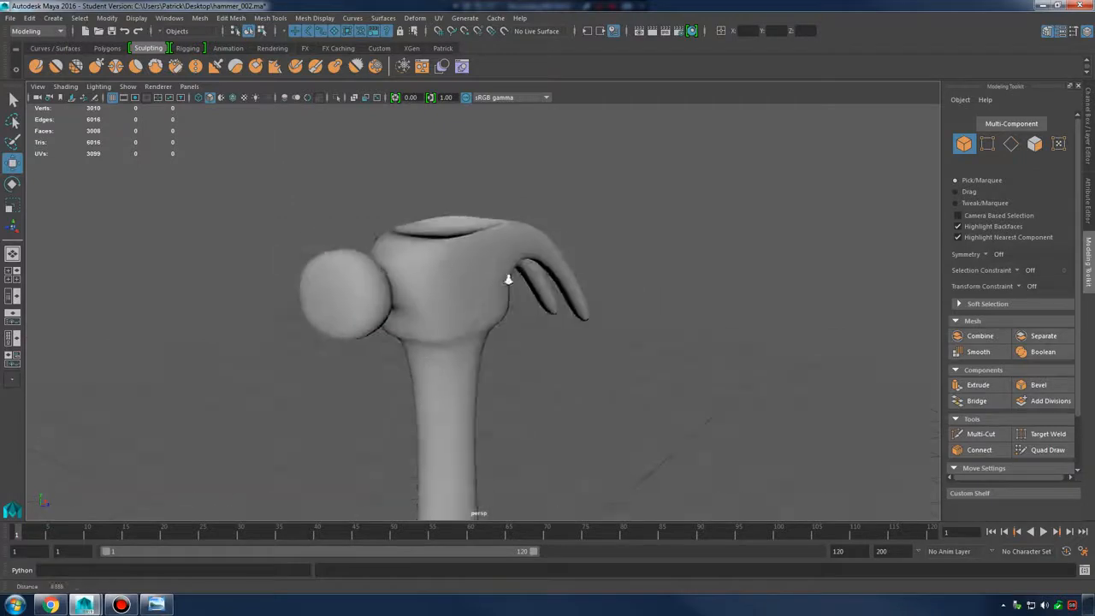
pyautogui.keyDown('alt'); pyautogui.moveTo(508, 276); pyautogui.dragTo(543, 245, button='right'); pyautogui.keyUp('alt')
pyautogui.click(445, 253)
pyautogui.keyDown('alt'); pyautogui.moveTo(714, 296); pyautogui.dragTo(624, 310); pyautogui.keyUp('alt')
pyautogui.keyDown('alt'); pyautogui.moveTo(676, 310); pyautogui.dragTo(629, 337, button='right'); pyautogui.keyUp('alt')
pyautogui.keyDown('alt'); pyautogui.moveTo(629, 337); pyautogui.dragTo(670, 266, button='middle'); pyautogui.keyUp('alt')
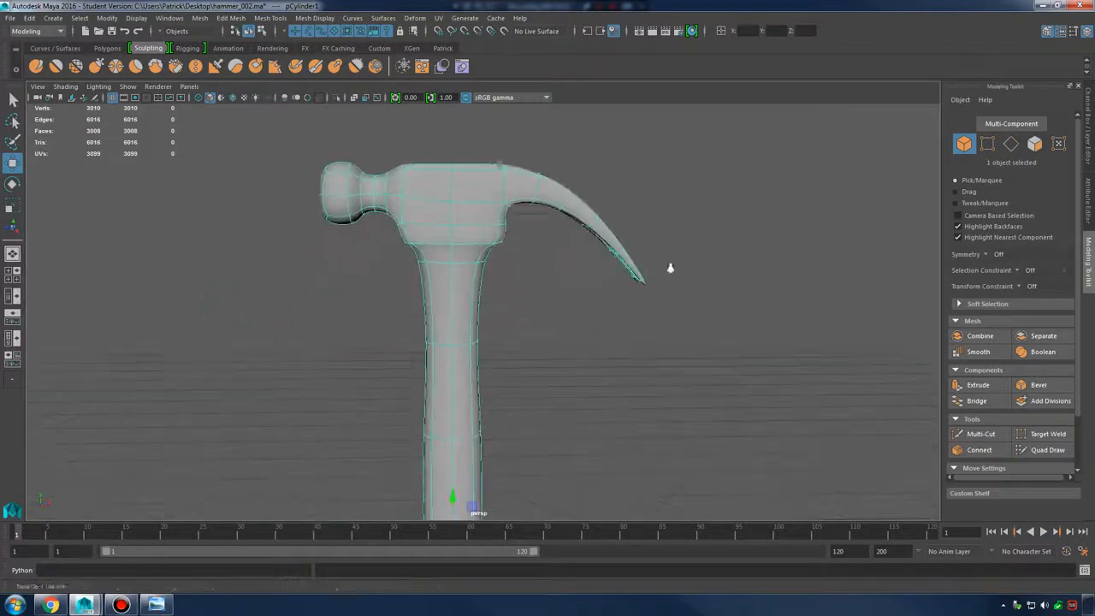
pyautogui.keyDown('alt'); pyautogui.moveTo(669, 266); pyautogui.dragTo(633, 278, button='right'); pyautogui.keyUp('alt')
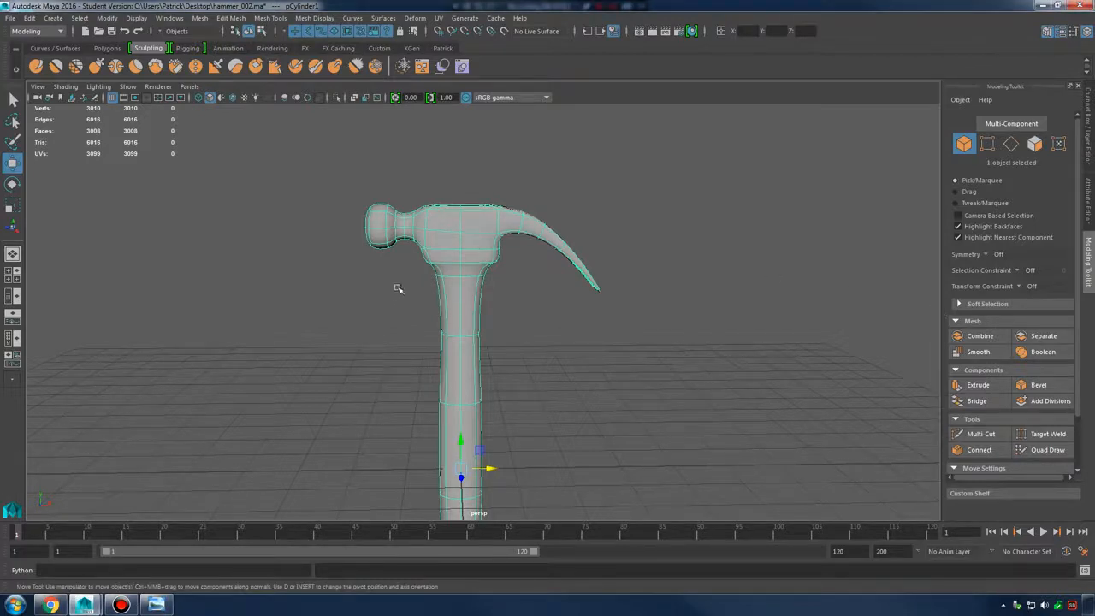
pyautogui.keyDown('alt'); pyautogui.moveTo(398, 289); pyautogui.dragTo(467, 294); pyautogui.keyUp('alt')
pyautogui.keyDown('alt'); pyautogui.moveTo(467, 293); pyautogui.dragTo(548, 291, button='middle'); pyautogui.keyUp('alt')
pyautogui.keyDown('alt'); pyautogui.moveTo(675, 294); pyautogui.dragTo(532, 265); pyautogui.keyUp('alt')
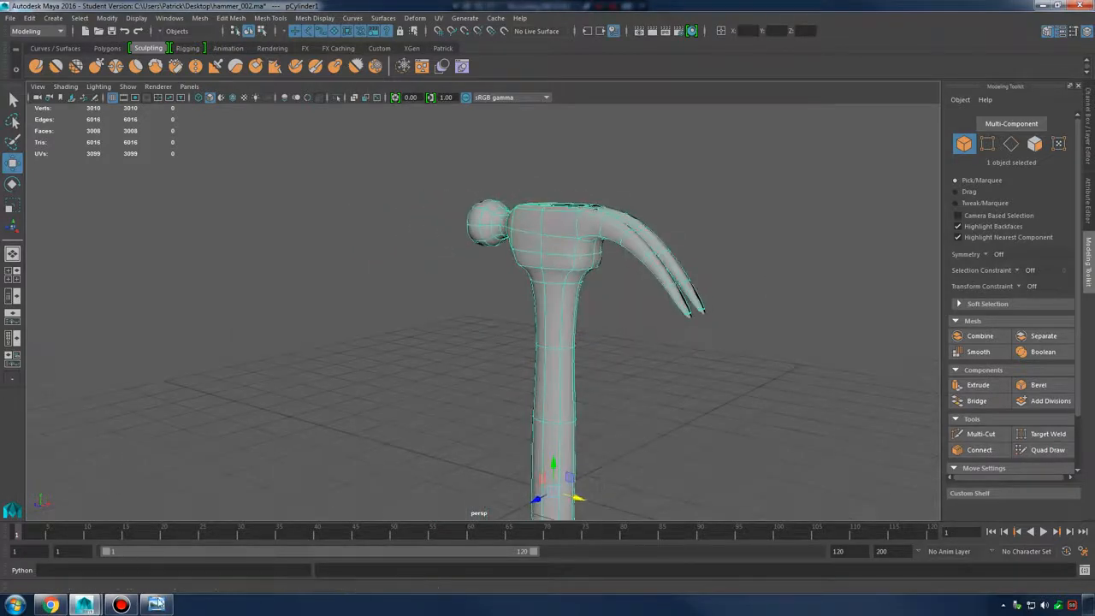
pyautogui.click(156, 603)
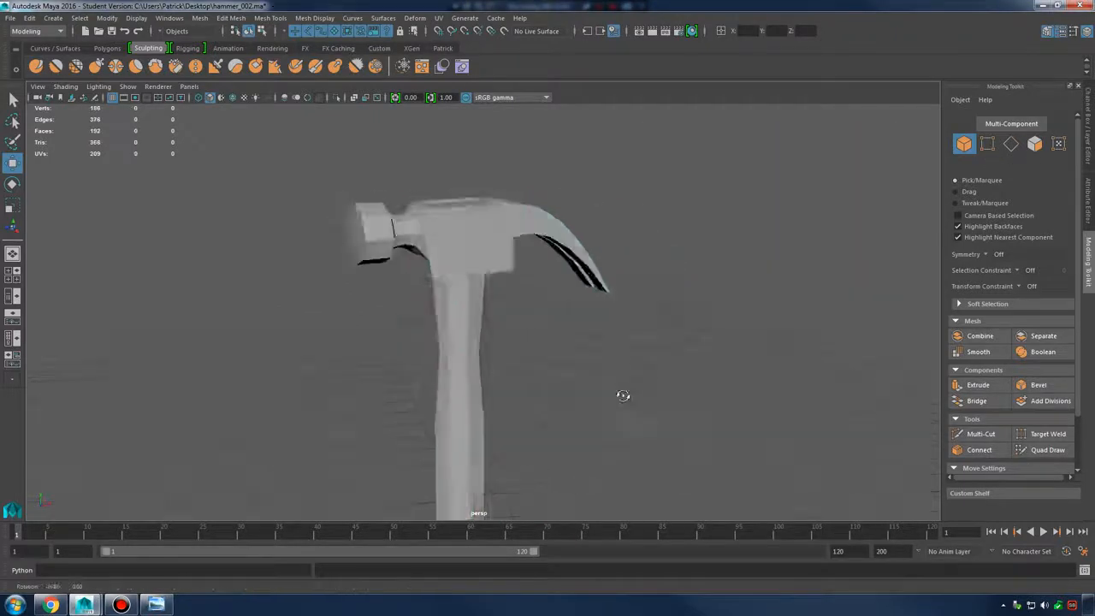
# Preview the hammer smoothed, then reselect it and return to the low-poly cage with 1
pyautogui.keyDown('alt'); pyautogui.moveTo(623, 395); pyautogui.dragTo(564, 326); pyautogui.keyUp('alt')
pyautogui.keyDown('alt'); pyautogui.moveTo(501, 327); pyautogui.dragTo(618, 376); pyautogui.keyUp('alt')
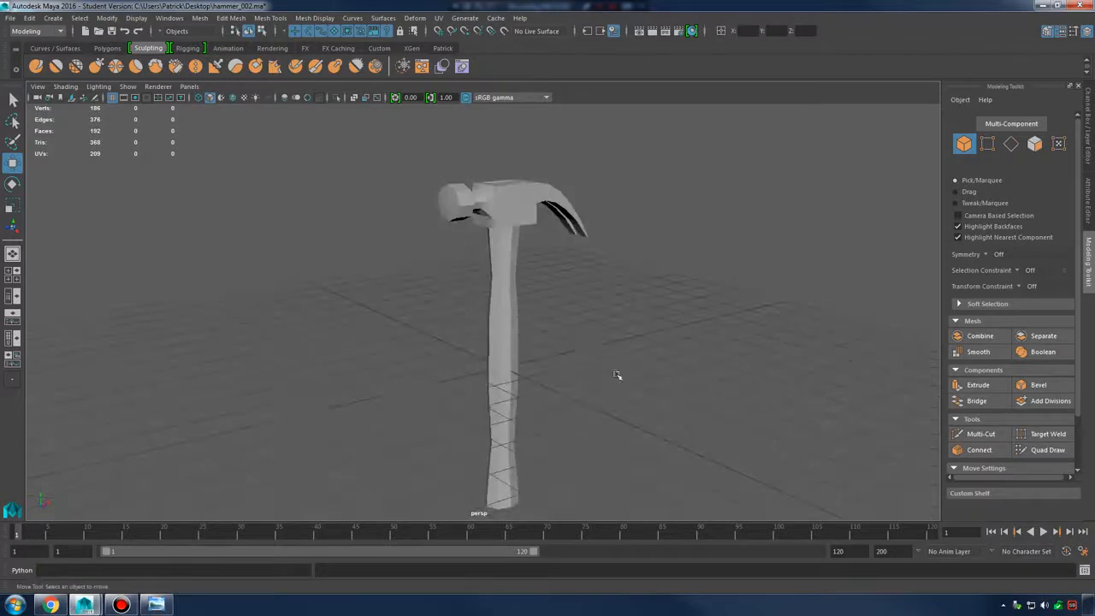
pyautogui.keyDown('alt'); pyautogui.moveTo(619, 376); pyautogui.dragTo(605, 324, button='middle'); pyautogui.keyUp('alt')
pyautogui.moveTo(606, 323)
pyautogui.keyDown('alt'); pyautogui.mouseDown()
pyautogui.moveTo(572, 327)
pyautogui.moveTo(610, 323)
pyautogui.mouseUp(); pyautogui.keyUp('alt')
pyautogui.keyDown('alt'); pyautogui.moveTo(629, 315); pyautogui.dragTo(638, 393, button='middle'); pyautogui.keyUp('alt')
pyautogui.keyDown('alt'); pyautogui.moveTo(639, 394); pyautogui.dragTo(642, 411, button='right'); pyautogui.keyUp('alt')
pyautogui.click(512, 428)
pyautogui.press('3')
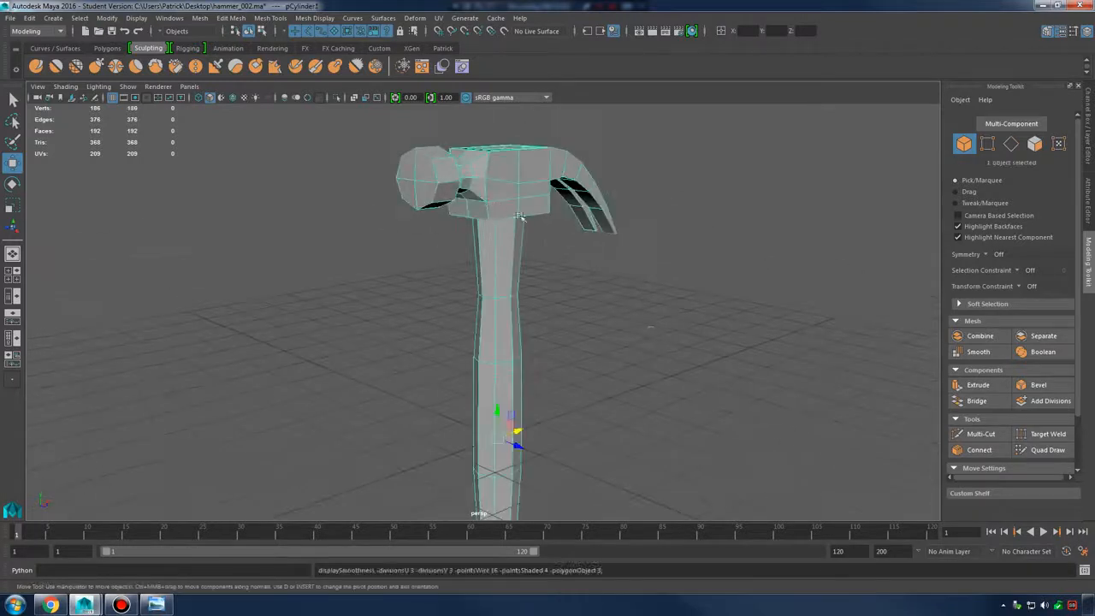
pyautogui.click(740, 377)
pyautogui.keyDown('alt'); pyautogui.moveTo(741, 376); pyautogui.dragTo(539, 357); pyautogui.keyUp('alt')
pyautogui.click(481, 368)
pyautogui.press('1')
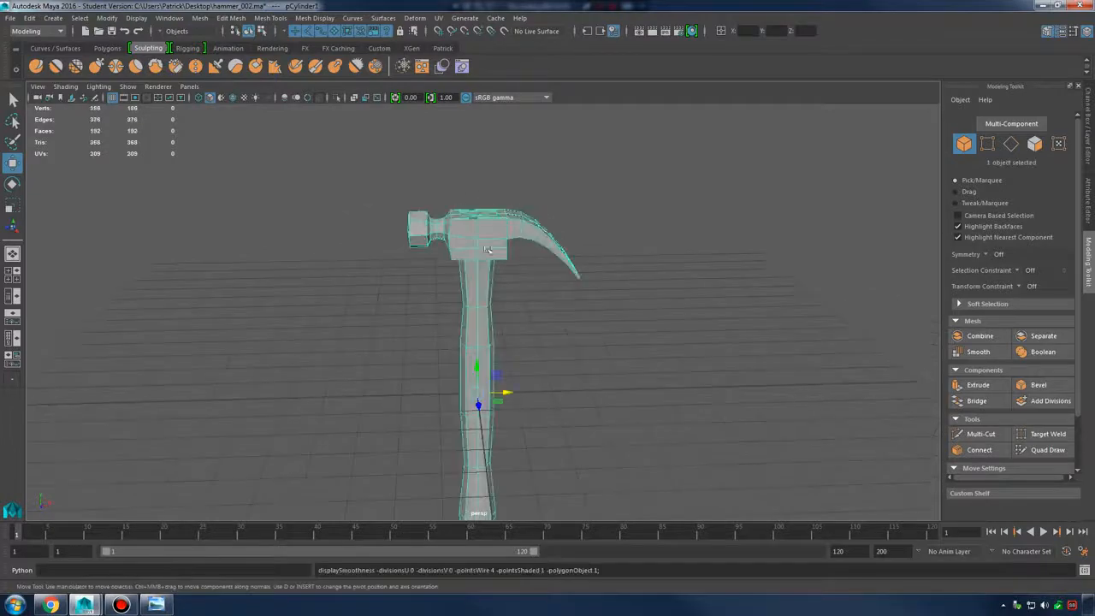
# Tumble in to view the underside of the hammer head and the claw
pyautogui.keyDown('alt'); pyautogui.moveTo(603, 282); pyautogui.dragTo(618, 376, button='middle'); pyautogui.keyUp('alt')
pyautogui.keyDown('alt'); pyautogui.moveTo(618, 376); pyautogui.dragTo(676, 372, button='right'); pyautogui.keyUp('alt')
pyautogui.keyDown('alt'); pyautogui.moveTo(663, 367); pyautogui.dragTo(629, 313); pyautogui.keyUp('alt')
pyautogui.keyDown('alt'); pyautogui.moveTo(527, 309); pyautogui.dragTo(612, 319, button='right'); pyautogui.keyUp('alt')
pyautogui.keyDown('alt'); pyautogui.moveTo(611, 318); pyautogui.dragTo(604, 372); pyautogui.keyUp('alt')
pyautogui.keyDown('alt'); pyautogui.moveTo(604, 371); pyautogui.dragTo(659, 342, button='right'); pyautogui.keyUp('alt')
pyautogui.keyDown('alt'); pyautogui.moveTo(660, 342); pyautogui.dragTo(565, 288); pyautogui.keyUp('alt')
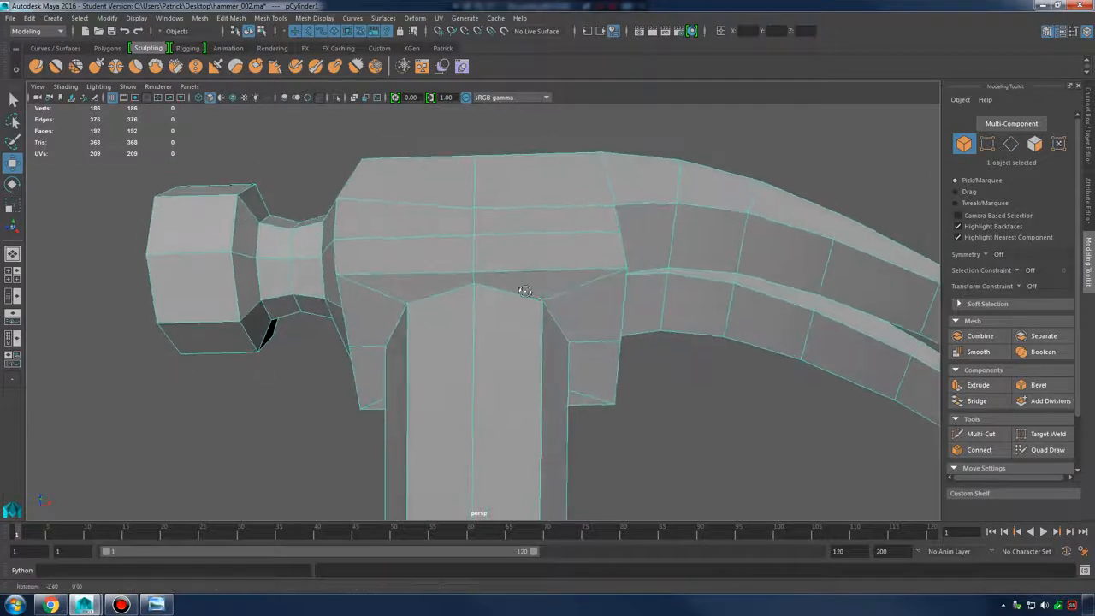
pyautogui.keyDown('shift'); pyautogui.rightClick(560, 262); pyautogui.keyUp('shift')
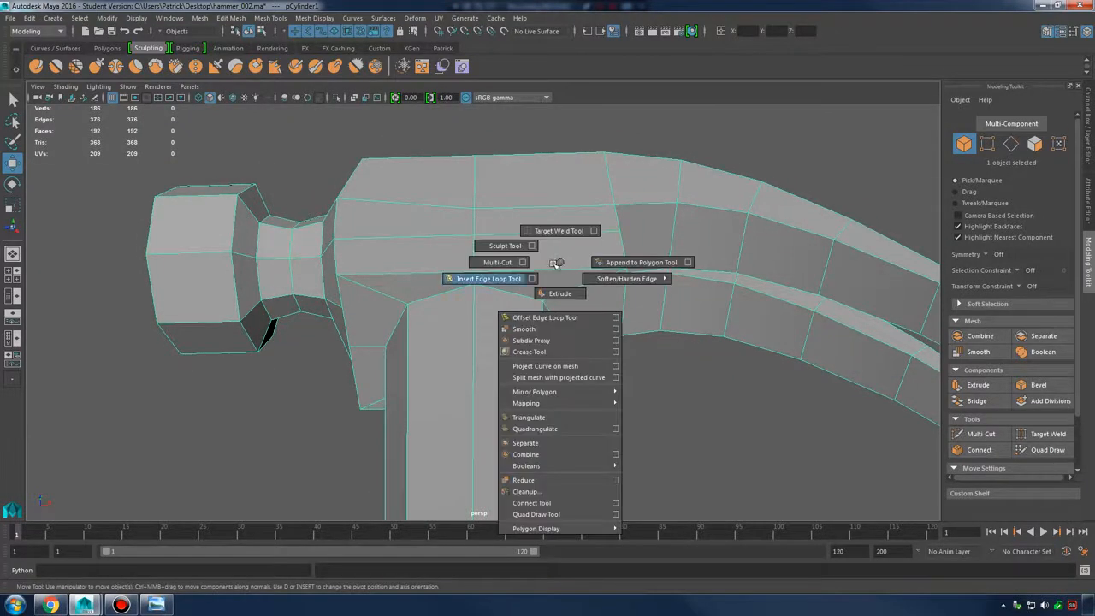
pyautogui.click(505, 279)
pyautogui.scroll(5, 492, 282)
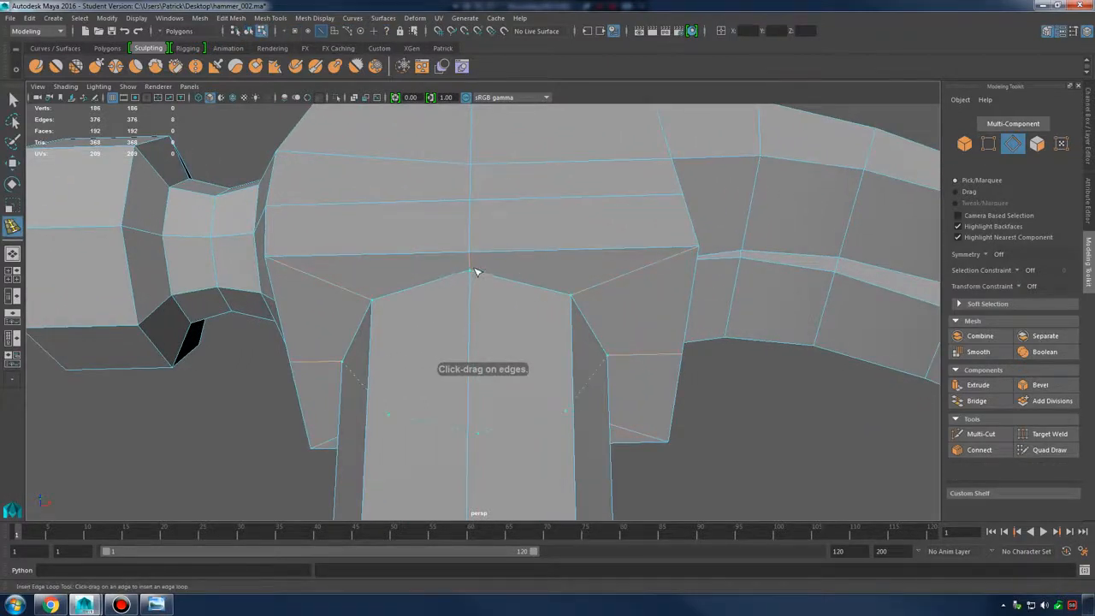
pyautogui.moveTo(477, 264); pyautogui.dragTo(557, 282)
pyautogui.press('3')
pyautogui.press('1')
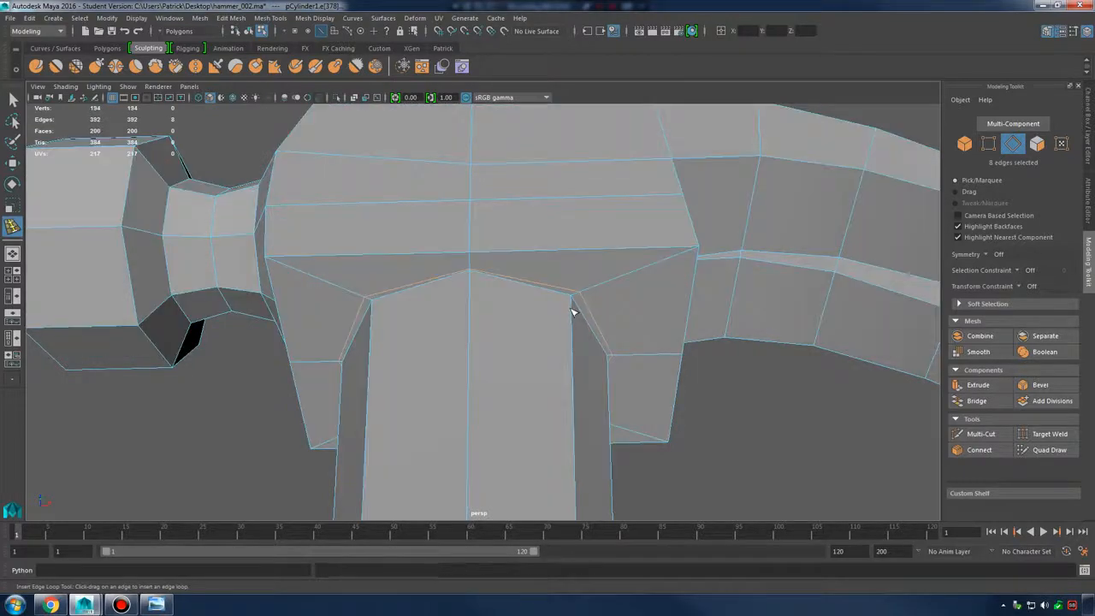
pyautogui.press('3')
pyautogui.keyDown('alt'); pyautogui.moveTo(639, 311); pyautogui.dragTo(586, 341); pyautogui.keyUp('alt')
pyautogui.press('1')
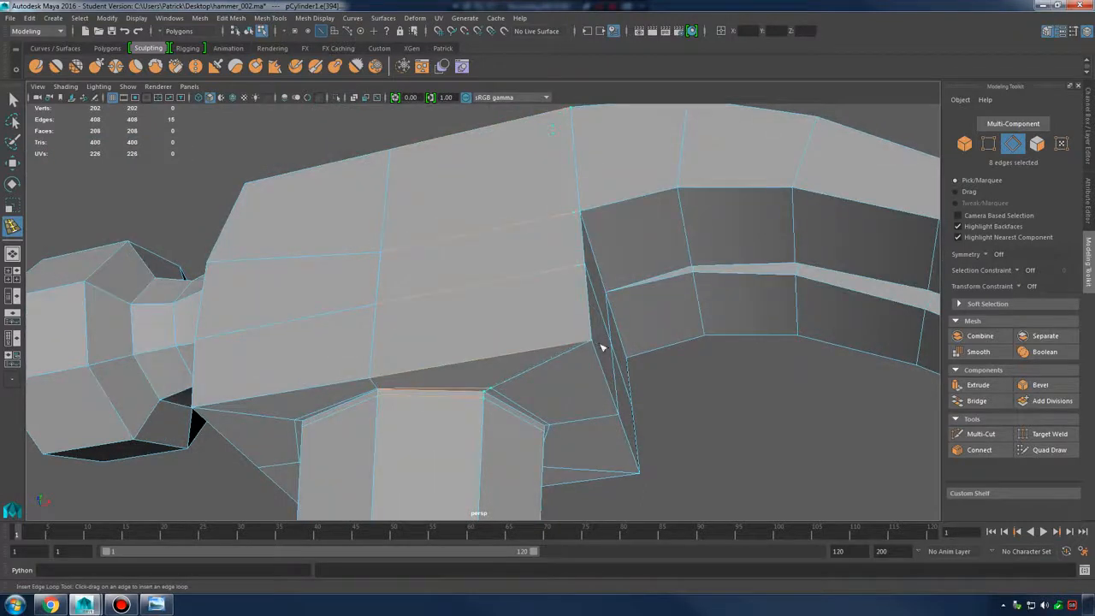
pyautogui.keyDown('alt'); pyautogui.moveTo(681, 326); pyautogui.dragTo(423, 283); pyautogui.keyUp('alt')
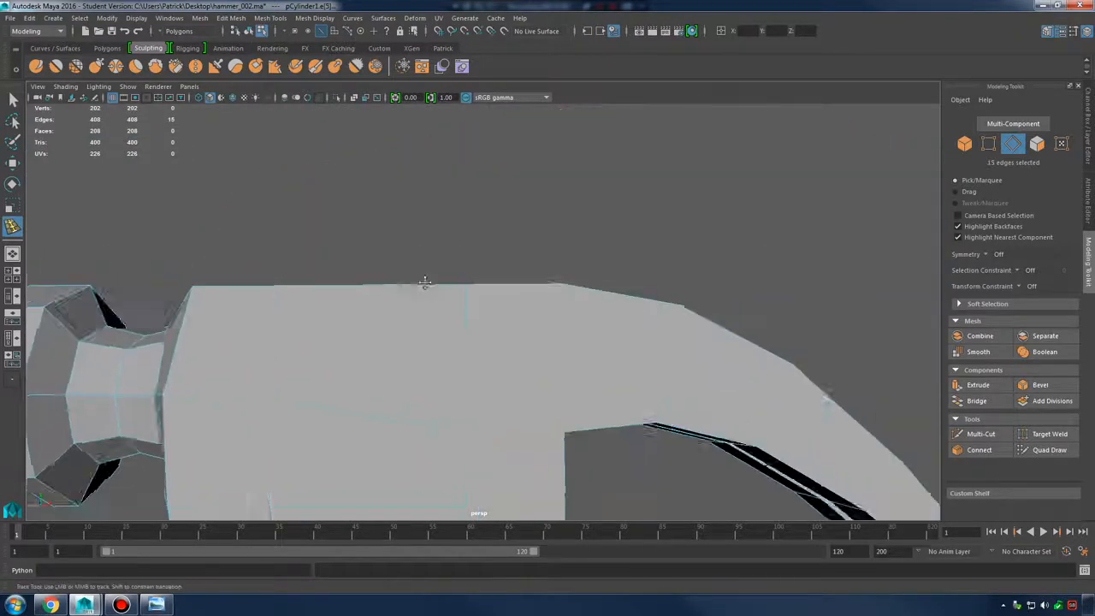
pyautogui.keyDown('alt'); pyautogui.moveTo(795, 359); pyautogui.dragTo(521, 220, button='middle'); pyautogui.keyUp('alt')
pyautogui.keyDown('alt'); pyautogui.moveTo(624, 351); pyautogui.dragTo(556, 281, button='middle'); pyautogui.keyUp('alt')
pyautogui.keyDown('alt'); pyautogui.moveTo(556, 280); pyautogui.dragTo(553, 313); pyautogui.keyUp('alt')
pyautogui.press('3')
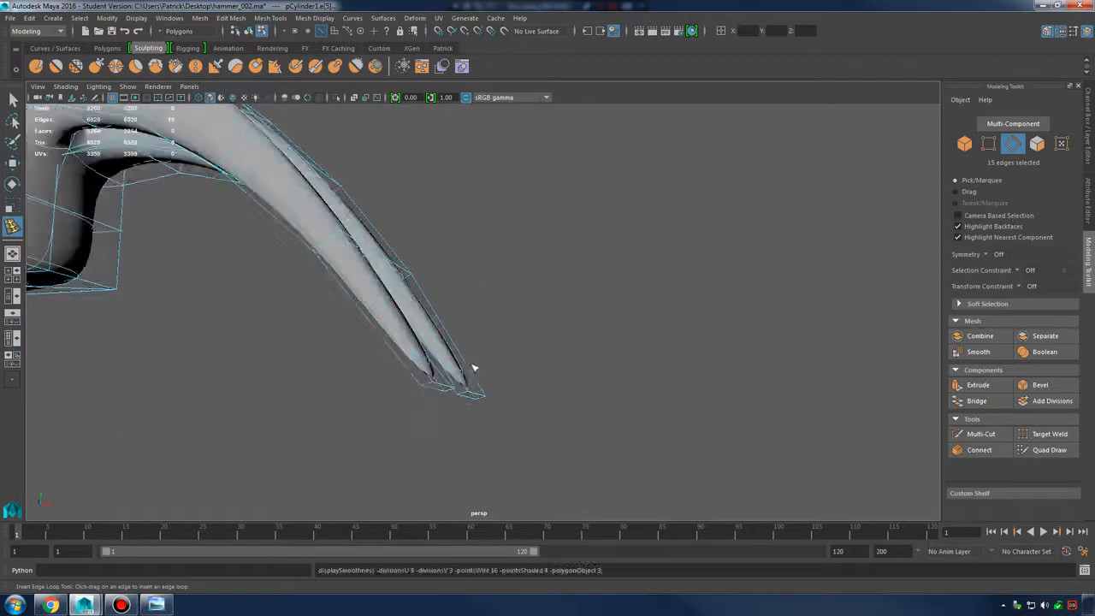
pyautogui.press('1')
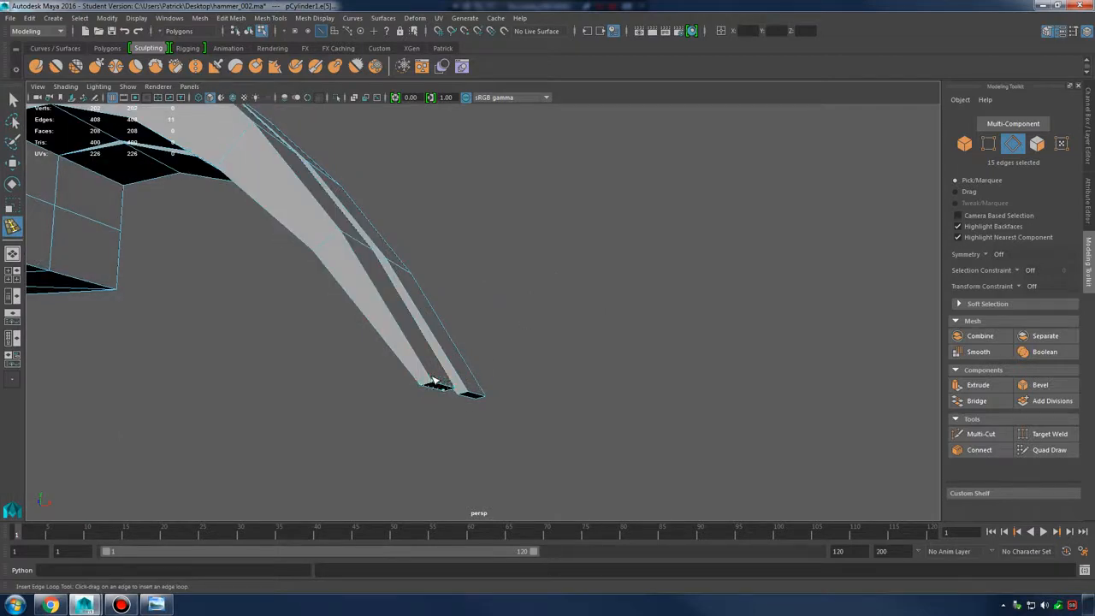
pyautogui.click(434, 379)
pyautogui.click(469, 389)
pyautogui.keyDown('alt'); pyautogui.moveTo(559, 384); pyautogui.dragTo(435, 373, button='right'); pyautogui.keyUp('alt')
pyautogui.keyDown('alt'); pyautogui.moveTo(435, 372); pyautogui.dragTo(564, 320); pyautogui.keyUp('alt')
pyautogui.hotkey('ctrl', 'z')
pyautogui.hotkey('ctrl', 'z')
pyautogui.hotkey('ctrl', 'z')
pyautogui.hotkey('ctrl', 'z')
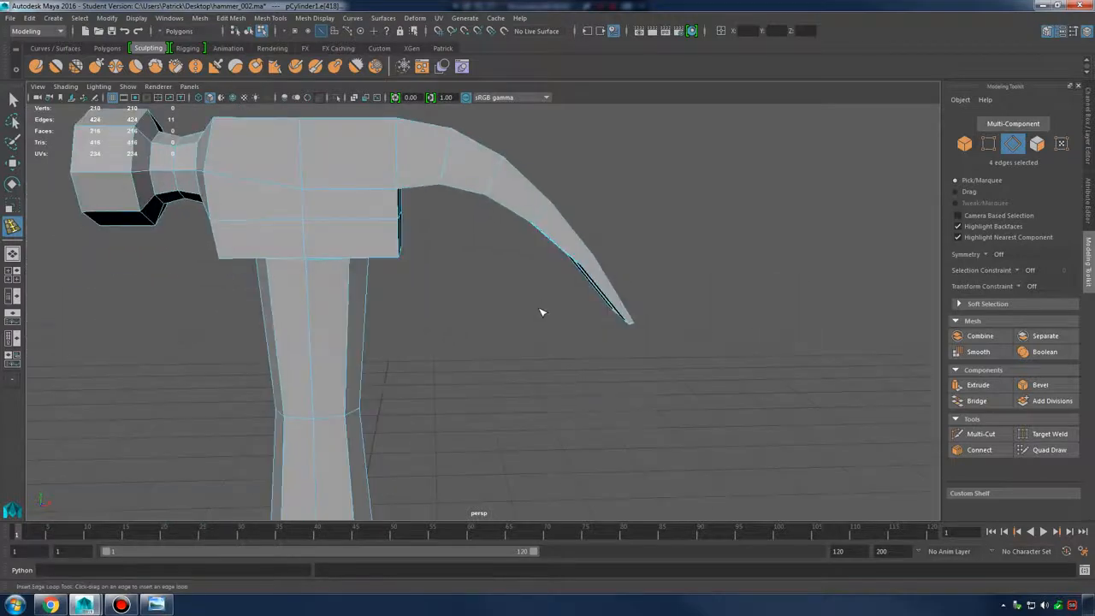
pyautogui.hotkey('ctrl', 'z')
pyautogui.hotkey('ctrl', 'z')
pyautogui.hotkey('ctrl', 'z')
pyautogui.keyDown('alt'); pyautogui.moveTo(472, 272); pyautogui.dragTo(636, 362); pyautogui.keyUp('alt')
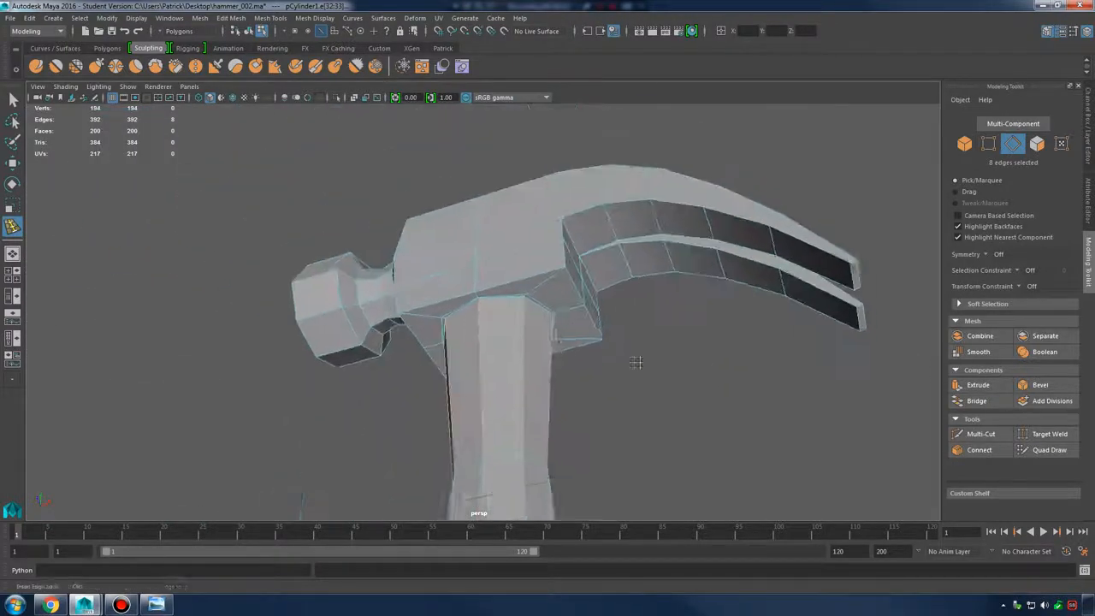
pyautogui.keyDown('alt'); pyautogui.moveTo(636, 362); pyautogui.dragTo(710, 381, button='right'); pyautogui.keyUp('alt')
pyautogui.hotkey('ctrl', 'z')
pyautogui.hotkey('ctrl', 'z')
pyautogui.hotkey('ctrl', 'z')
pyautogui.hotkey('ctrl', 'z')
pyautogui.press('q')
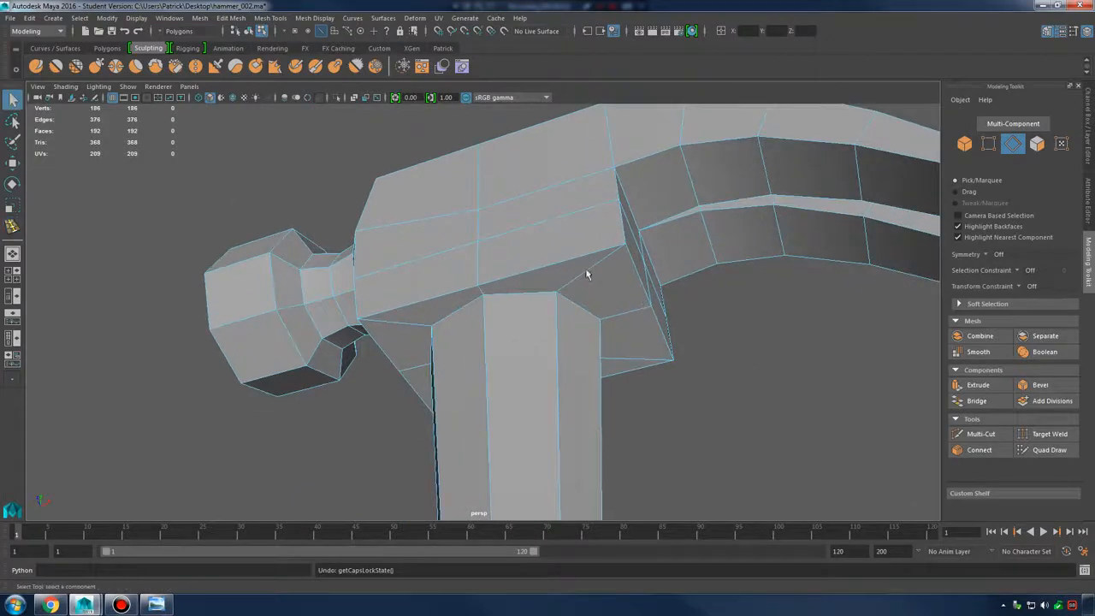
pyautogui.moveTo(587, 269); pyautogui.dragTo(642, 252, button='right')
pyautogui.keyDown('alt'); pyautogui.moveTo(656, 335); pyautogui.dragTo(614, 347); pyautogui.keyUp('alt')
# Select the hammer and show its attributes and history in the Channel Box
pyautogui.click(496, 257)
pyautogui.keyDown('alt'); pyautogui.moveTo(614, 346); pyautogui.dragTo(596, 293, button='middle'); pyautogui.keyUp('alt')
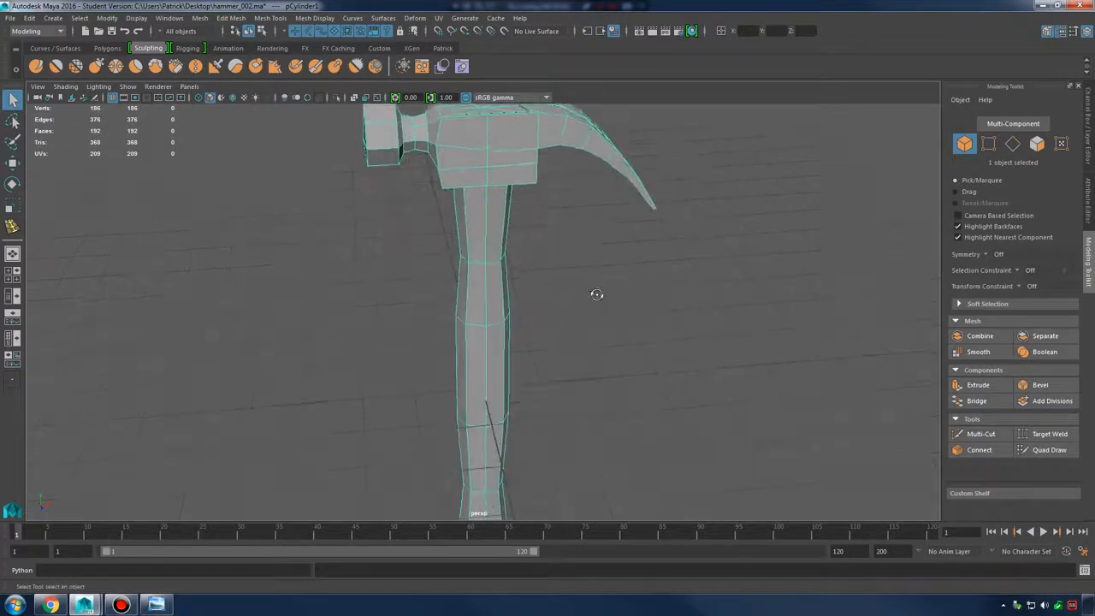
pyautogui.keyDown('alt'); pyautogui.moveTo(596, 293); pyautogui.dragTo(629, 295); pyautogui.keyUp('alt')
pyautogui.keyDown('alt'); pyautogui.moveTo(629, 295); pyautogui.dragTo(518, 288, button='right'); pyautogui.keyUp('alt')
pyautogui.moveTo(519, 289)
pyautogui.keyDown('alt'); pyautogui.mouseDown()
pyautogui.moveTo(611, 278)
pyautogui.moveTo(525, 291)
pyautogui.mouseUp(); pyautogui.keyUp('alt')
pyautogui.keyDown('alt'); pyautogui.moveTo(525, 291); pyautogui.dragTo(560, 296, button='right'); pyautogui.keyUp('alt')
pyautogui.keyDown('alt'); pyautogui.moveTo(560, 296); pyautogui.dragTo(620, 310); pyautogui.keyUp('alt')
pyautogui.click(1075, 30)
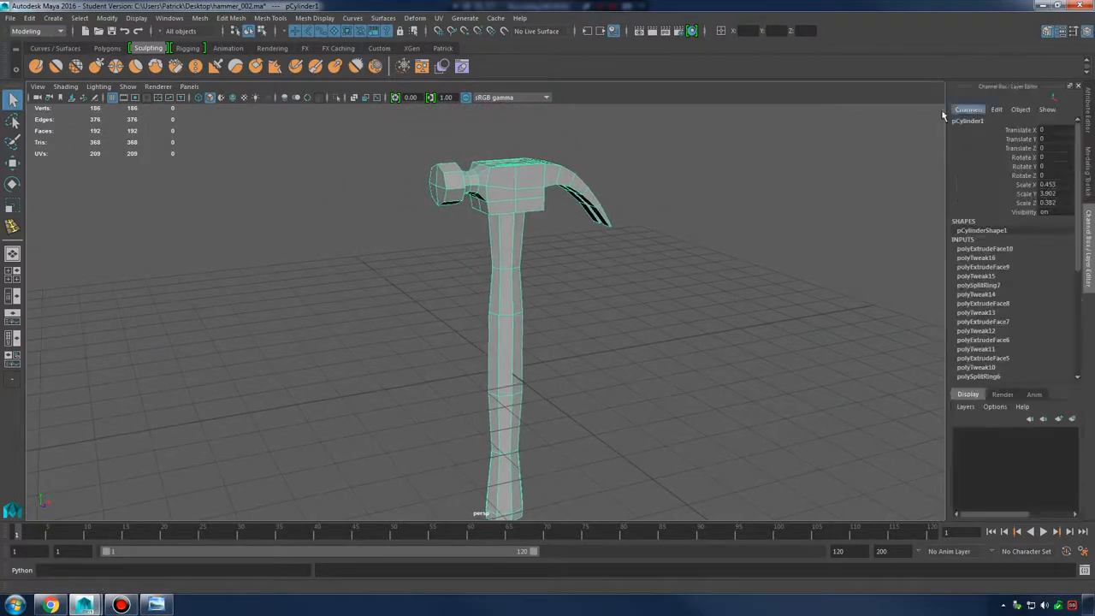
pyautogui.keyDown('alt'); pyautogui.moveTo(207, 127); pyautogui.dragTo(489, 224); pyautogui.keyUp('alt')
# Apply Modify > Freeze Transformations so the hammer's scale reads 1 on all axes
pyautogui.click(508, 202)
pyautogui.click(488, 196)
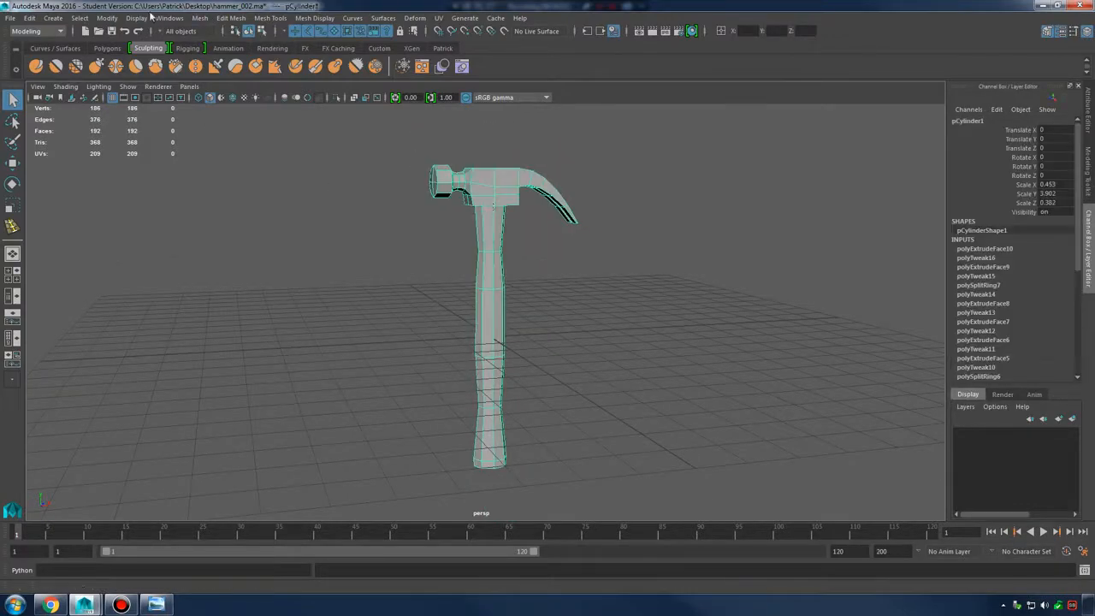
pyautogui.click(108, 18)
pyautogui.click(147, 69)
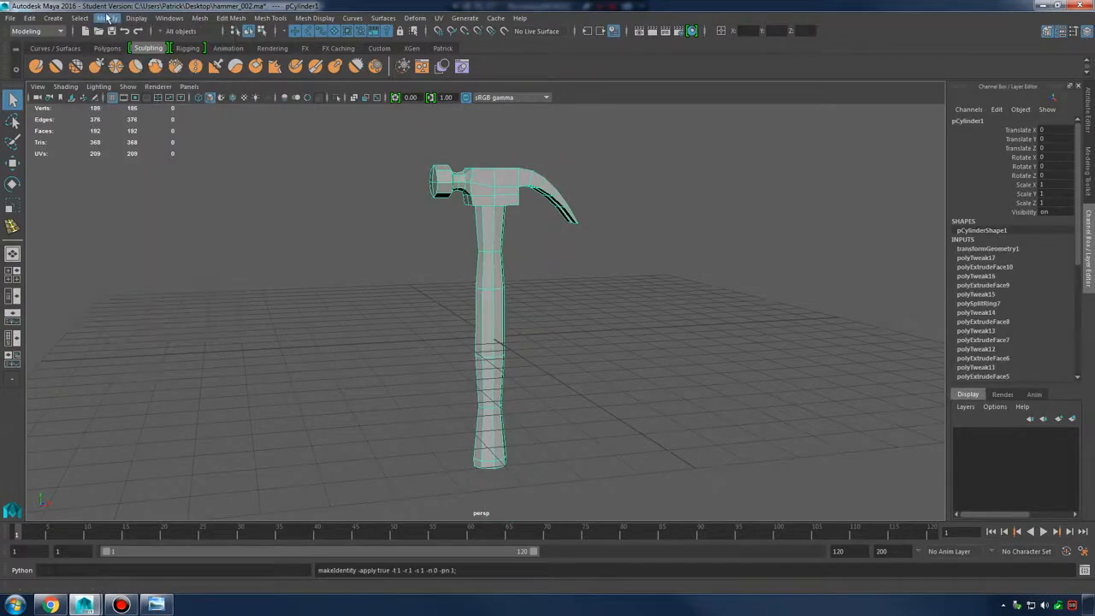
pyautogui.click(108, 18)
pyautogui.click(137, 68)
pyautogui.click(577, 308)
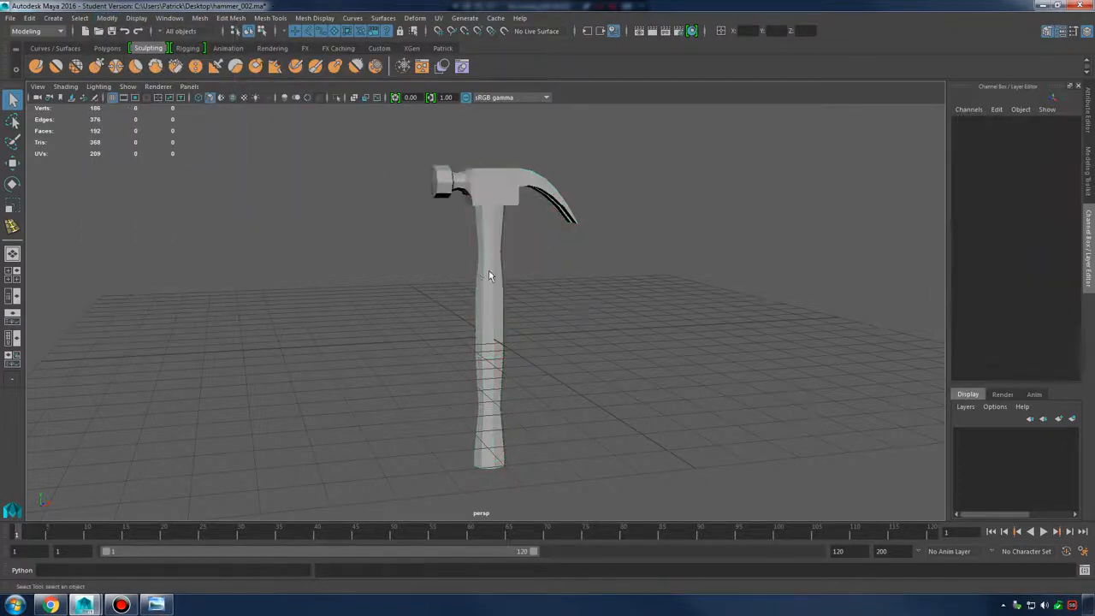
pyautogui.click(490, 272)
pyautogui.click(169, 18)
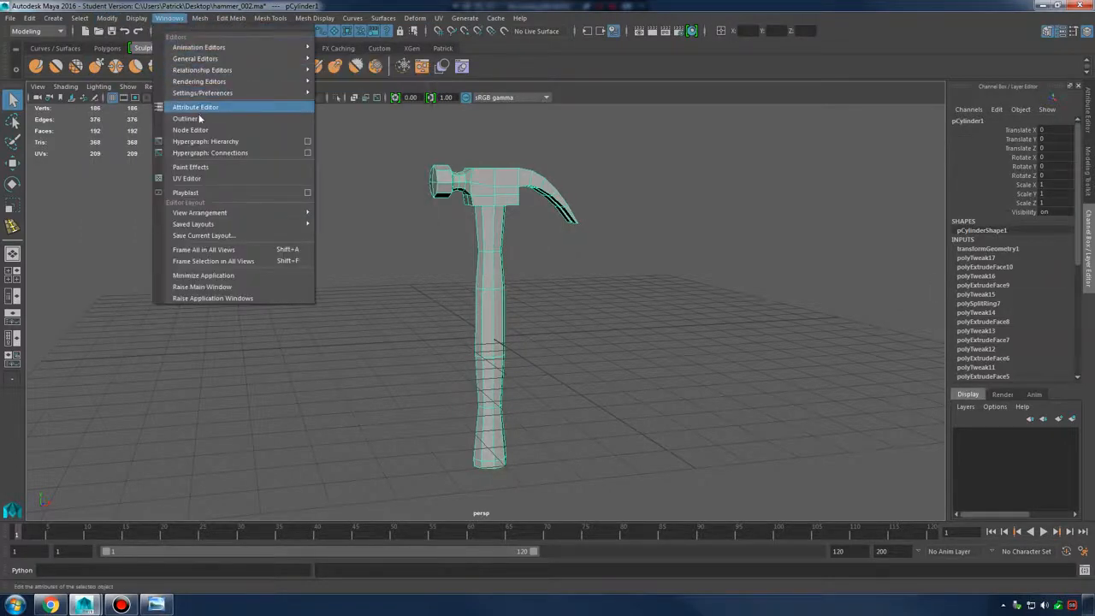
# In the Outliner, rename pCylinder1 to hammer_orig_mesh
pyautogui.click(175, 119)
pyautogui.doubleClick(98, 255)
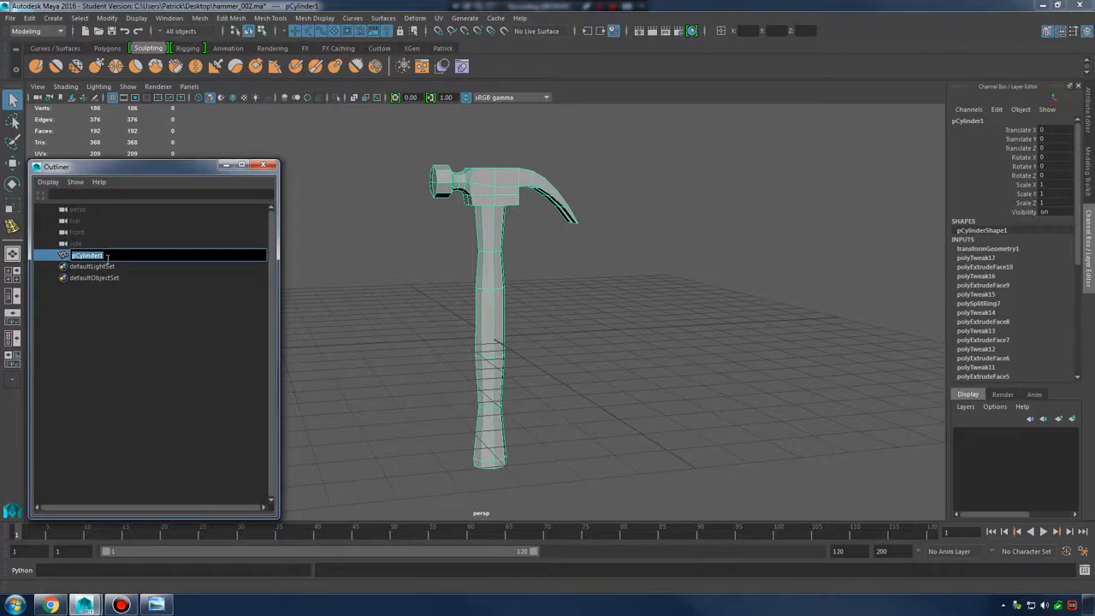
pyautogui.write('hammer_orig_mesh')
pyautogui.press('Return')
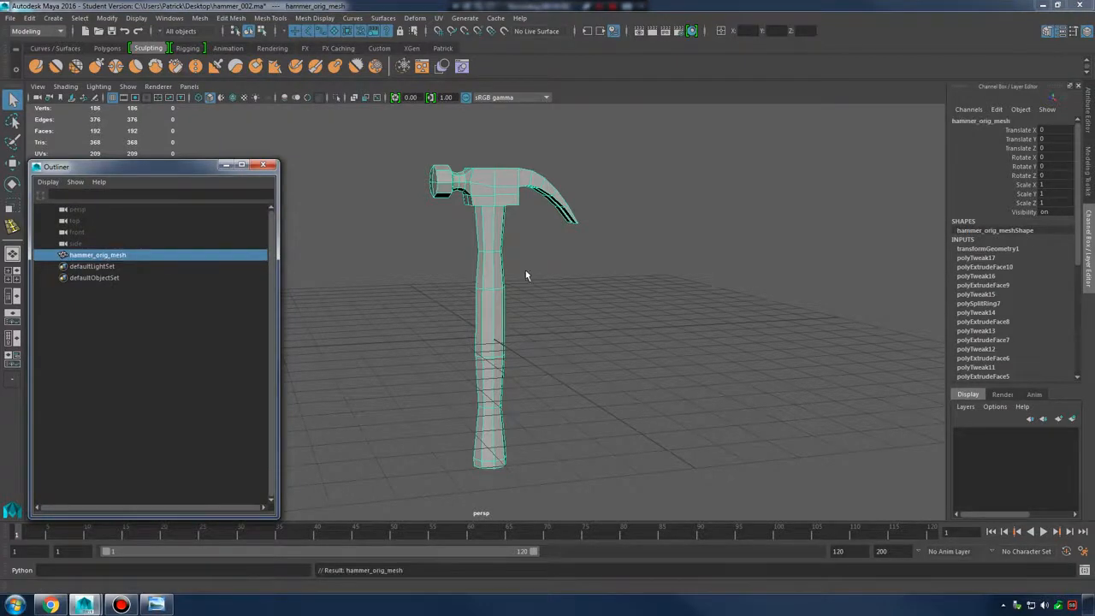
# Duplicate the hammer with Ctrl+D and rename the copy hammer_high_poly_mesh
pyautogui.keyDown('alt'); pyautogui.moveTo(556, 252); pyautogui.dragTo(555, 260, button='middle'); pyautogui.keyUp('alt')
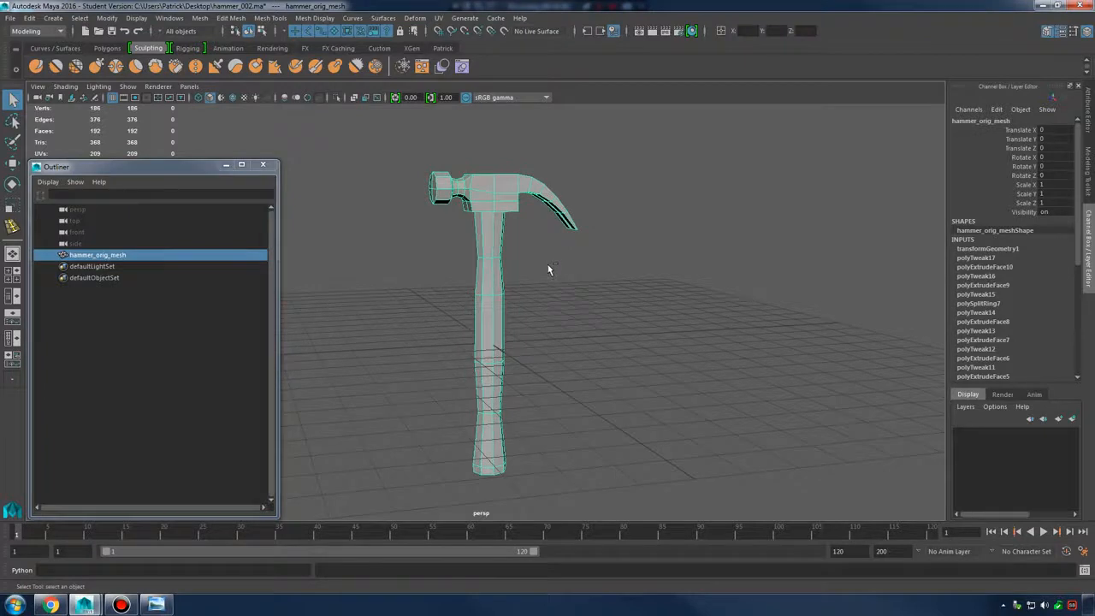
pyautogui.hotkey('ctrl', 'd')
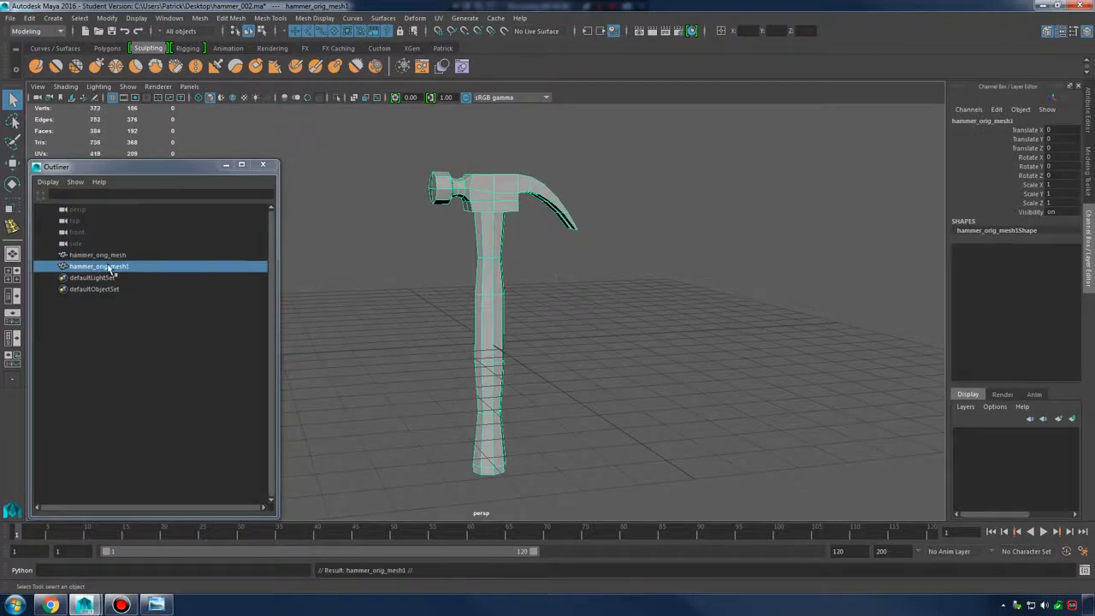
pyautogui.doubleClick(110, 267)
pyautogui.press('BackSpace')
pyautogui.press('BackSpace')
pyautogui.press('BackSpace')
pyautogui.press('BackSpace')
pyautogui.press('BackSpace')
pyautogui.press('BackSpace')
pyautogui.press('BackSpace')
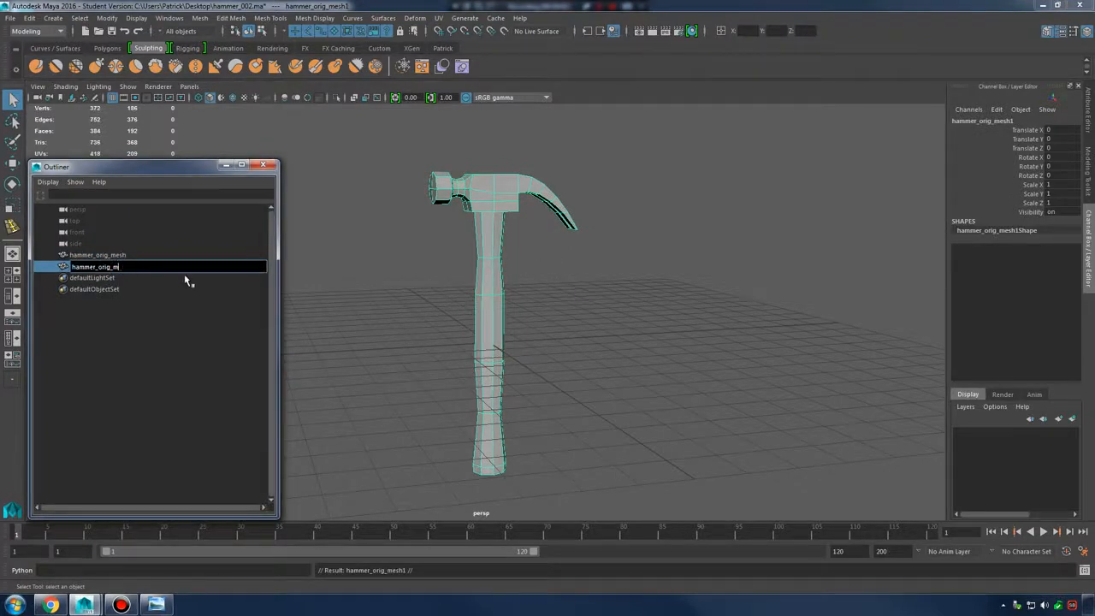
pyautogui.write('high_poly_mesh')
pyautogui.press('Return')
pyautogui.click(200, 366)
pyautogui.click(111, 255)
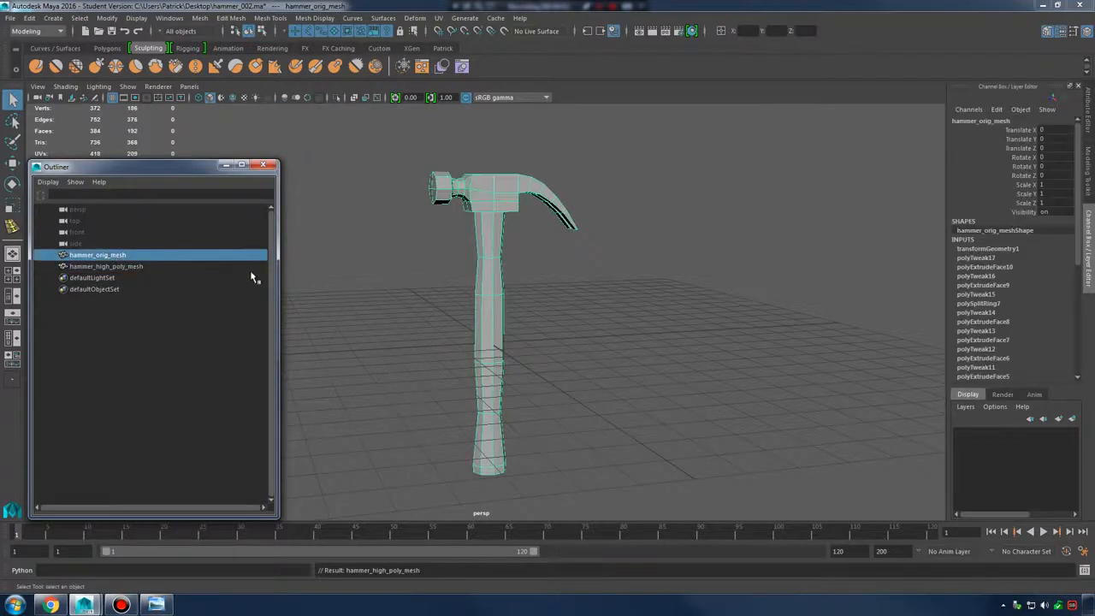
# Create a hidden display layer named orig_lay from hammer_orig_mesh
pyautogui.click(967, 408)
pyautogui.click(992, 435)
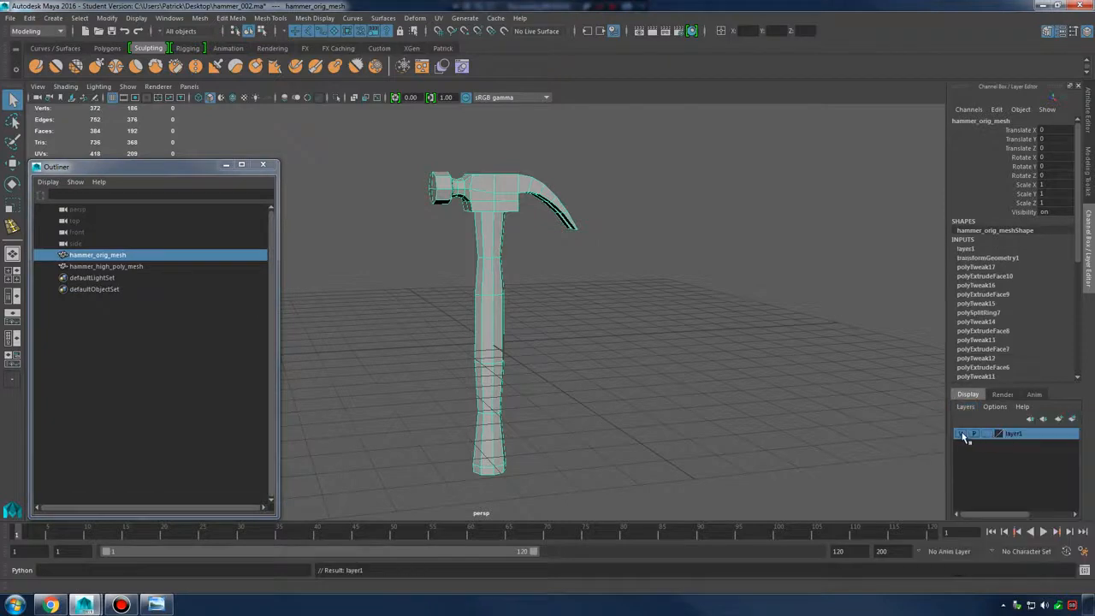
pyautogui.click(962, 435)
pyautogui.doubleClick(1014, 434)
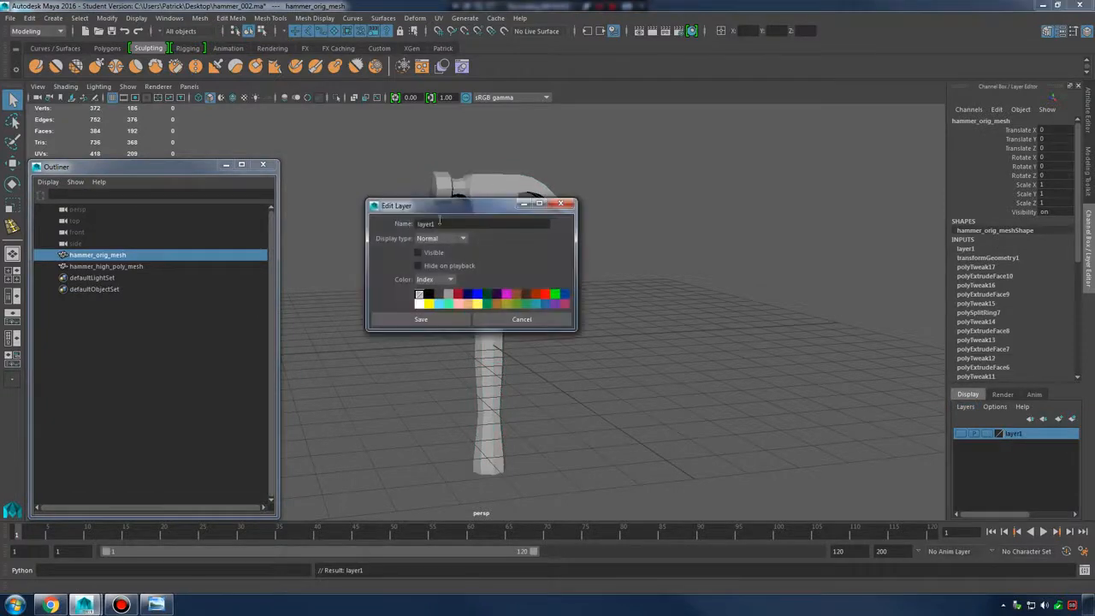
pyautogui.write('orig_lay')
pyautogui.click(421, 319)
# Put hammer_high_poly_mesh on a new display layer named high_lay and adjust its display settings
pyautogui.click(128, 267)
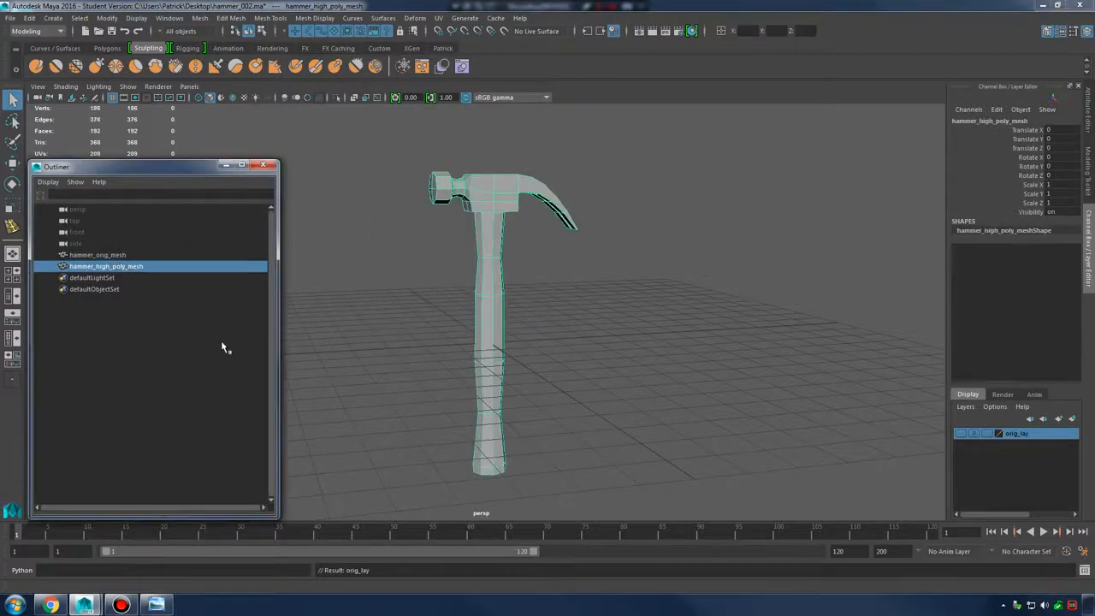
pyautogui.click(966, 407)
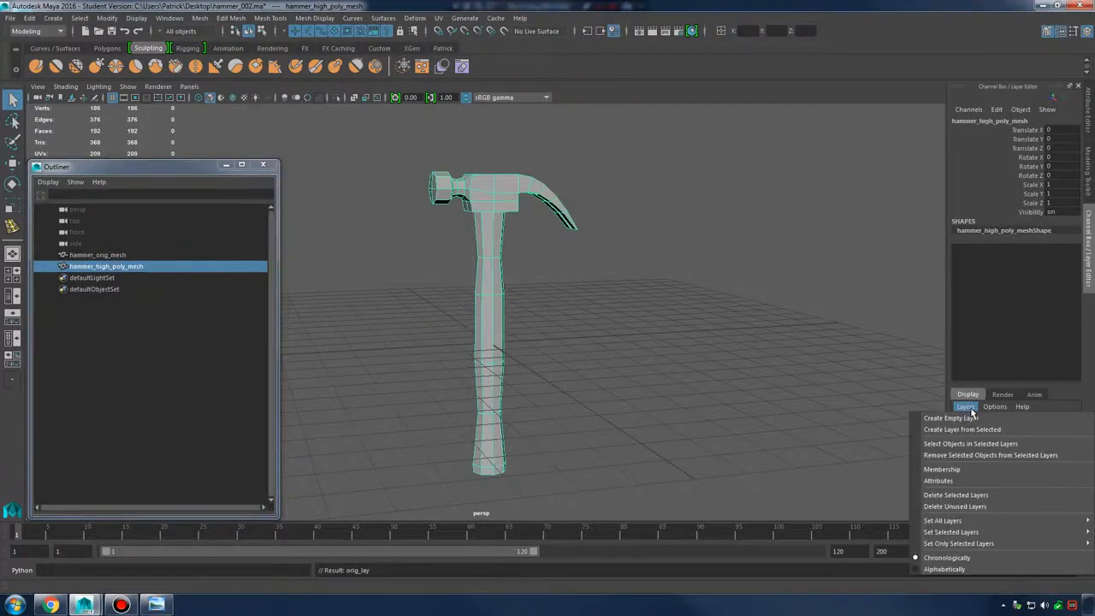
pyautogui.click(966, 430)
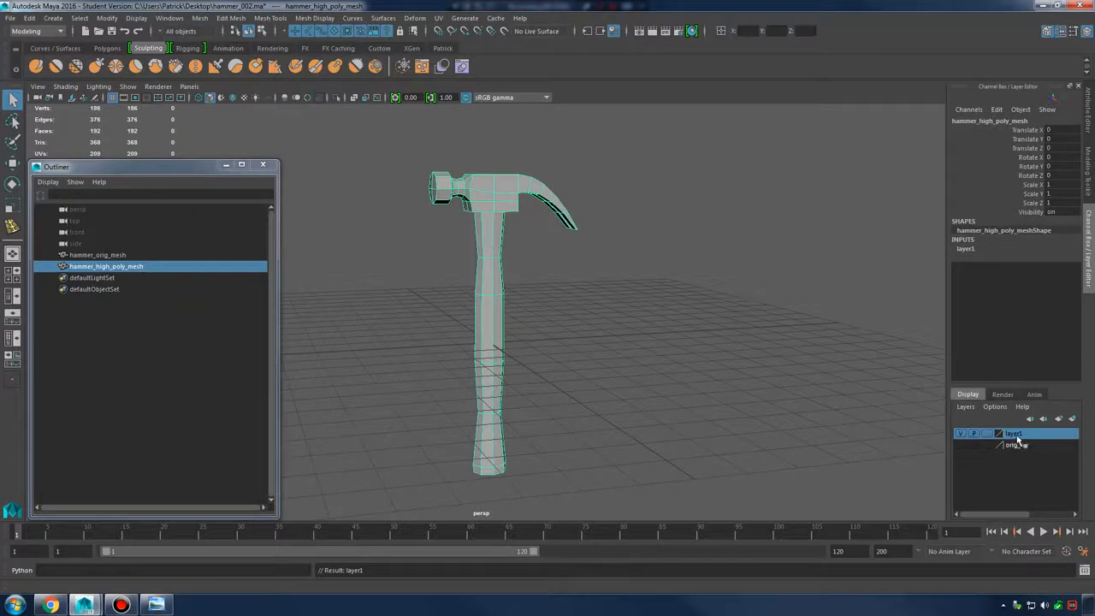
pyautogui.click(964, 433)
pyautogui.click(963, 433)
pyautogui.click(963, 432)
pyautogui.click(963, 433)
pyautogui.doubleClick(1015, 433)
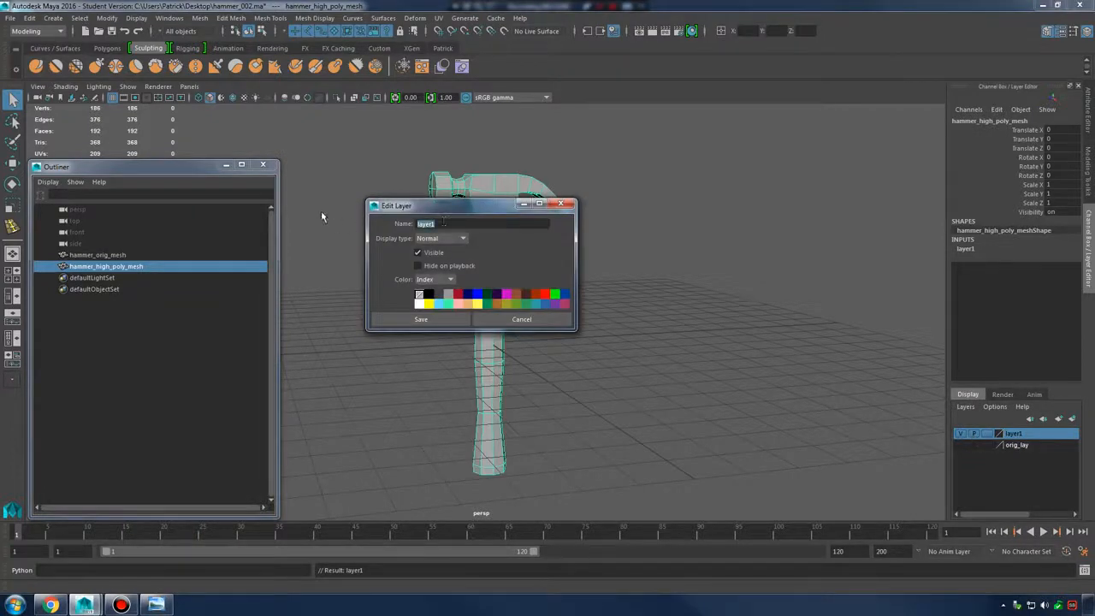
pyautogui.write('high_lay')
pyautogui.click(441, 319)
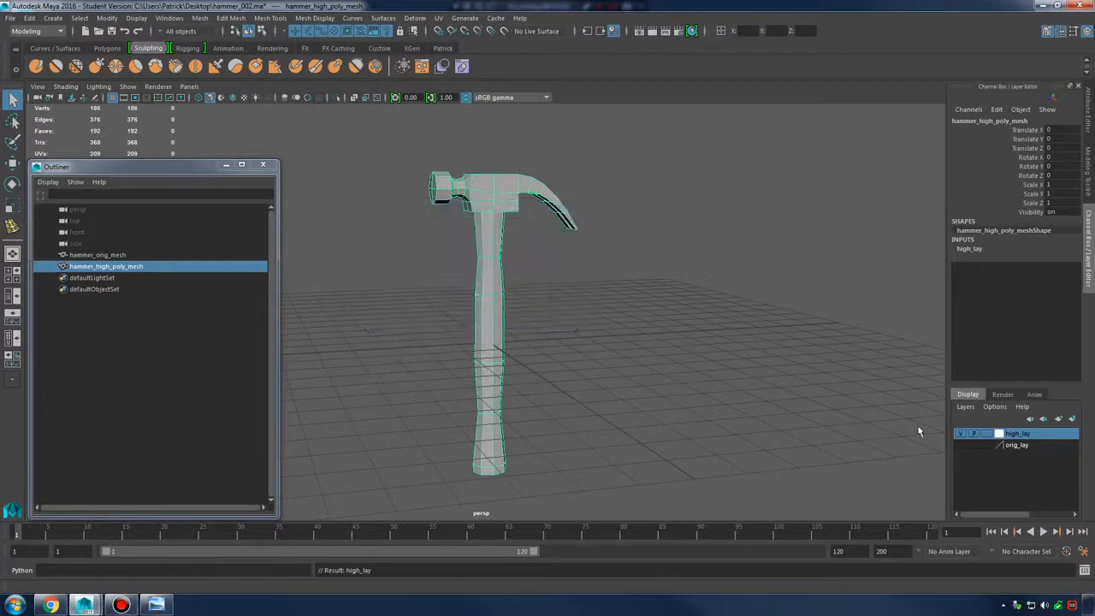
pyautogui.doubleClick(999, 434)
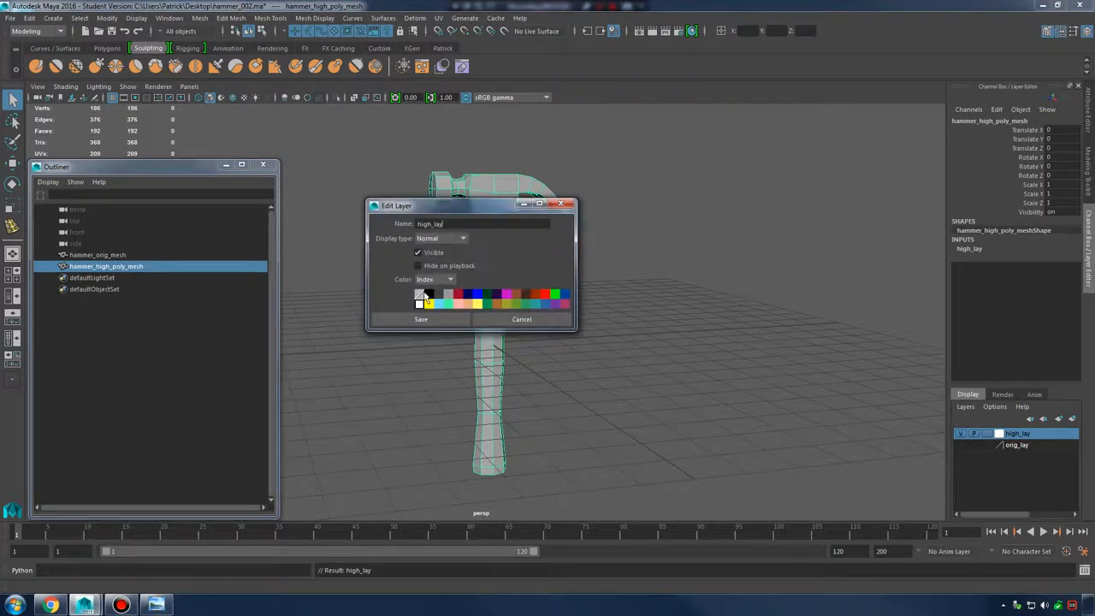
pyautogui.click(434, 319)
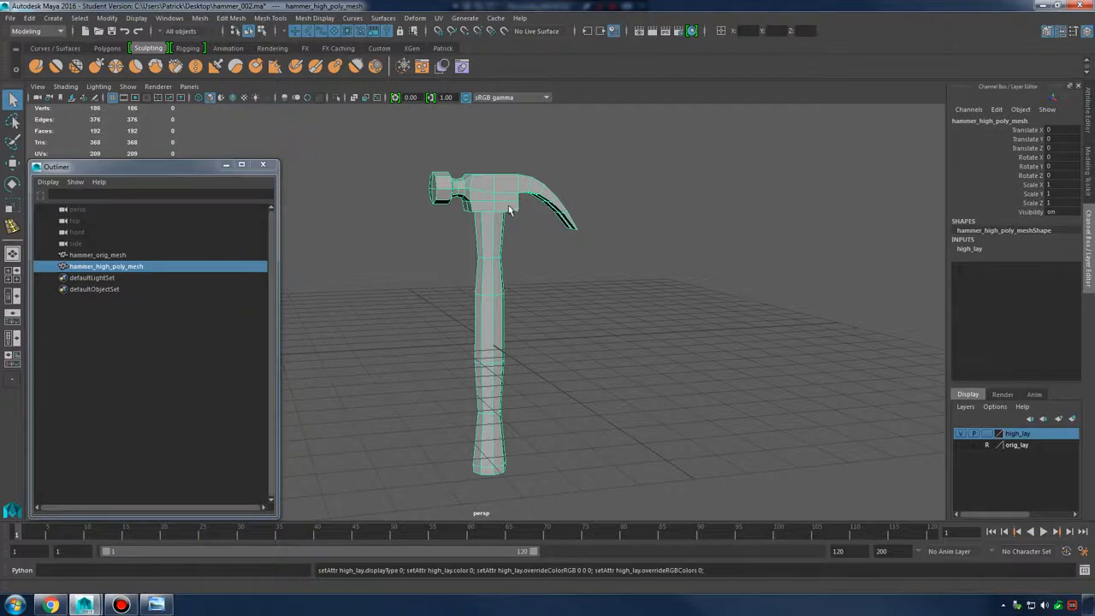
pyautogui.moveTo(508, 210); pyautogui.dragTo(477, 205, button='right')
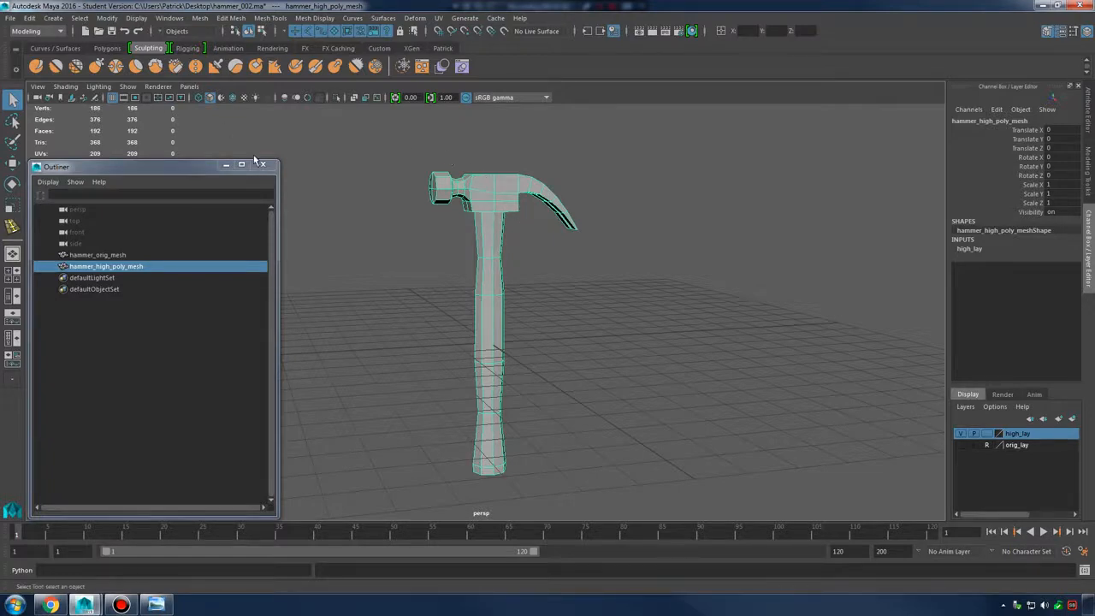
# Narrow the Outliner window and orbit to view the hammer from below
pyautogui.moveTo(275, 186); pyautogui.dragTo(240, 189)
pyautogui.moveTo(154, 167); pyautogui.dragTo(157, 160)
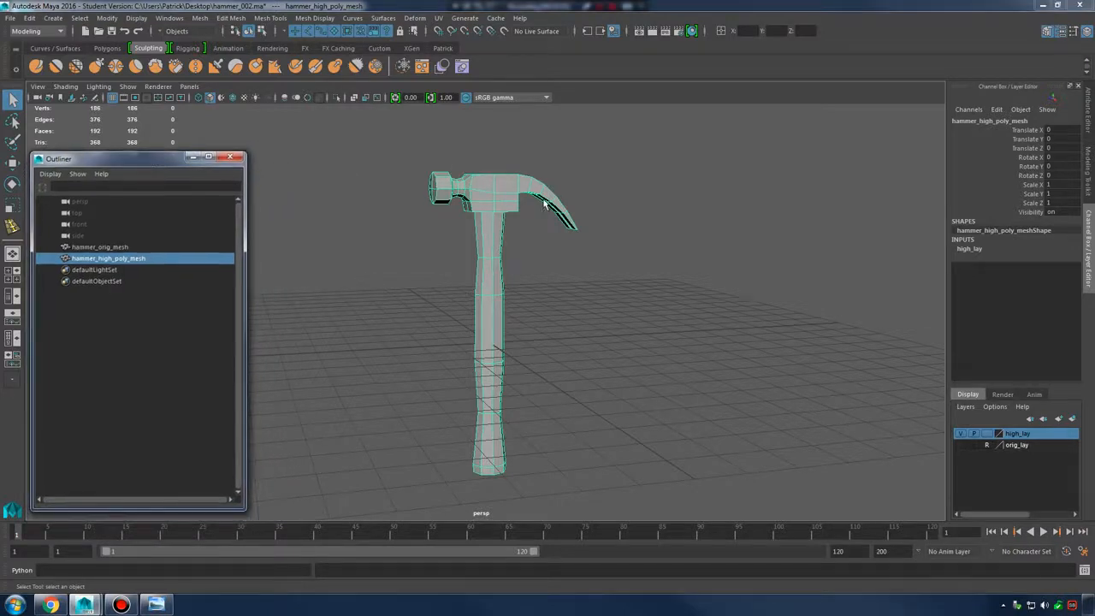
pyautogui.scroll(5, 659, 254)
pyautogui.scroll(3, 574, 338)
pyautogui.keyDown('alt'); pyautogui.moveTo(574, 337); pyautogui.dragTo(589, 288); pyautogui.keyUp('alt')
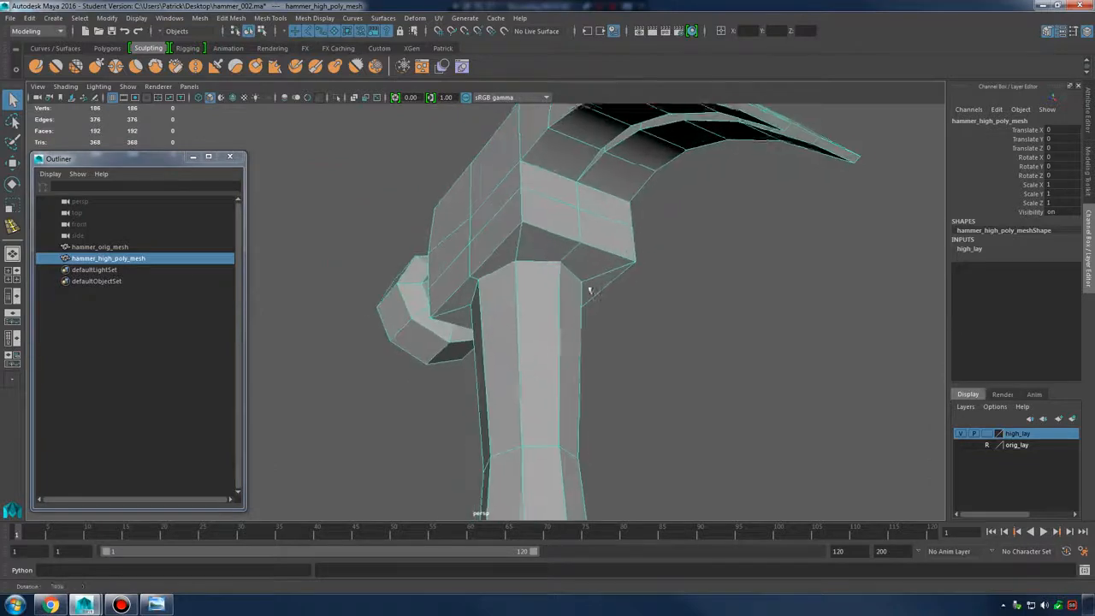
pyautogui.rightClick(562, 243)
pyautogui.keyDown('alt'); pyautogui.moveTo(542, 252); pyautogui.dragTo(631, 242); pyautogui.keyUp('alt')
# Toggle the smoothed preview on and off and compare the head with the claw hammer reference photo
pyautogui.press('3')
pyautogui.click(656, 314)
pyautogui.click(603, 265)
pyautogui.press('1')
pyautogui.keyDown('alt'); pyautogui.moveTo(630, 242); pyautogui.dragTo(726, 303, button='right'); pyautogui.keyUp('alt')
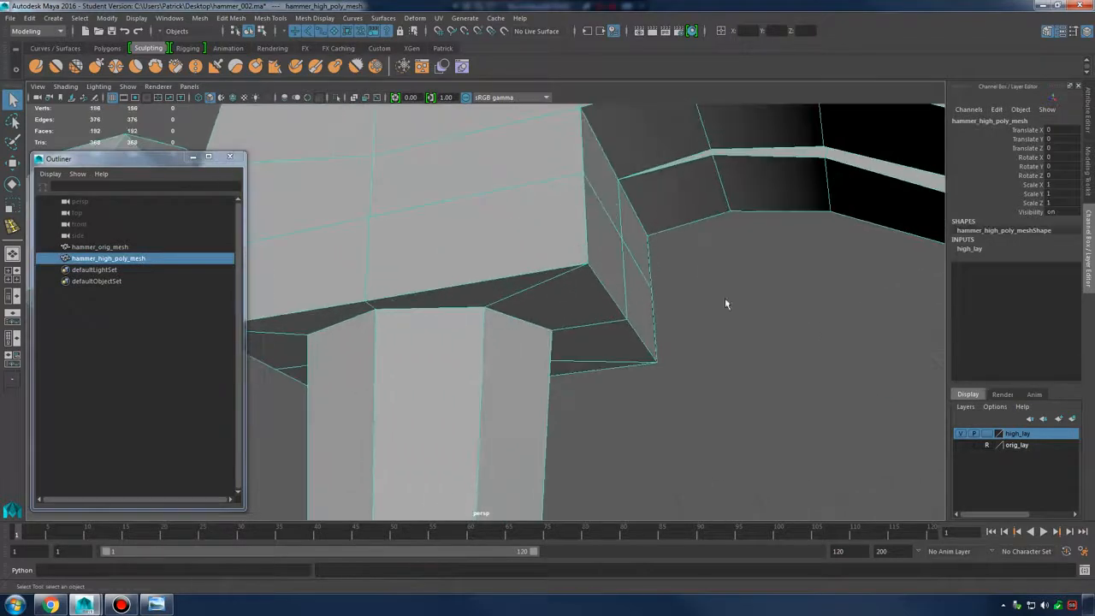
pyautogui.keyDown('alt'); pyautogui.moveTo(726, 303); pyautogui.dragTo(716, 274); pyautogui.keyUp('alt')
pyautogui.keyDown('alt'); pyautogui.moveTo(716, 274); pyautogui.dragTo(557, 272, button='right'); pyautogui.keyUp('alt')
pyautogui.press('3')
pyautogui.keyDown('alt'); pyautogui.moveTo(557, 273); pyautogui.dragTo(666, 335); pyautogui.keyUp('alt')
pyautogui.click(608, 323)
pyautogui.click(521, 262)
pyautogui.click(163, 603)
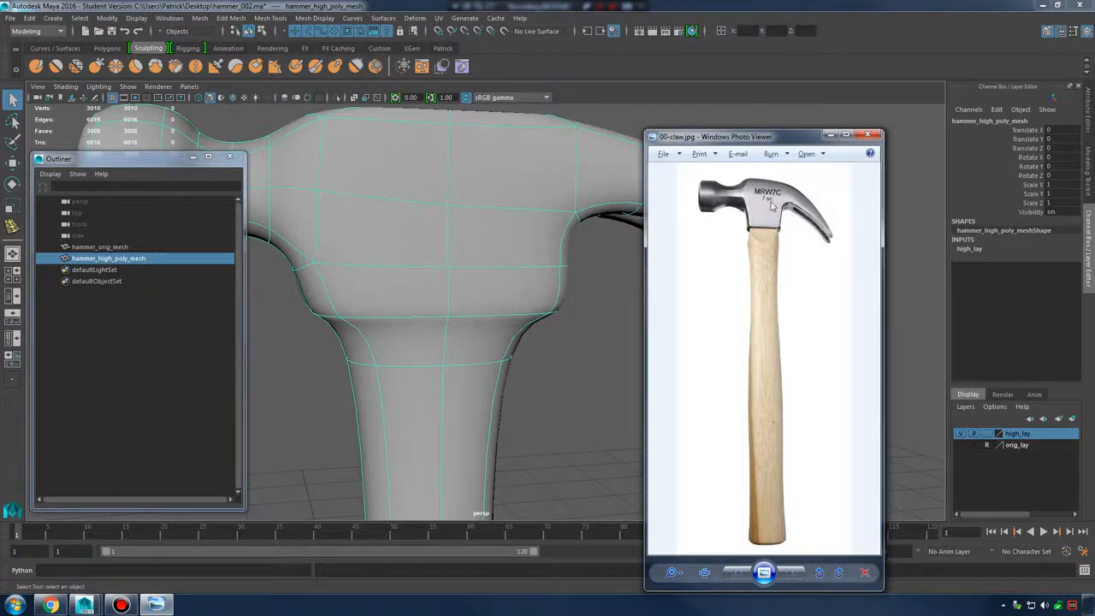
pyautogui.click(601, 220)
pyautogui.press('1')
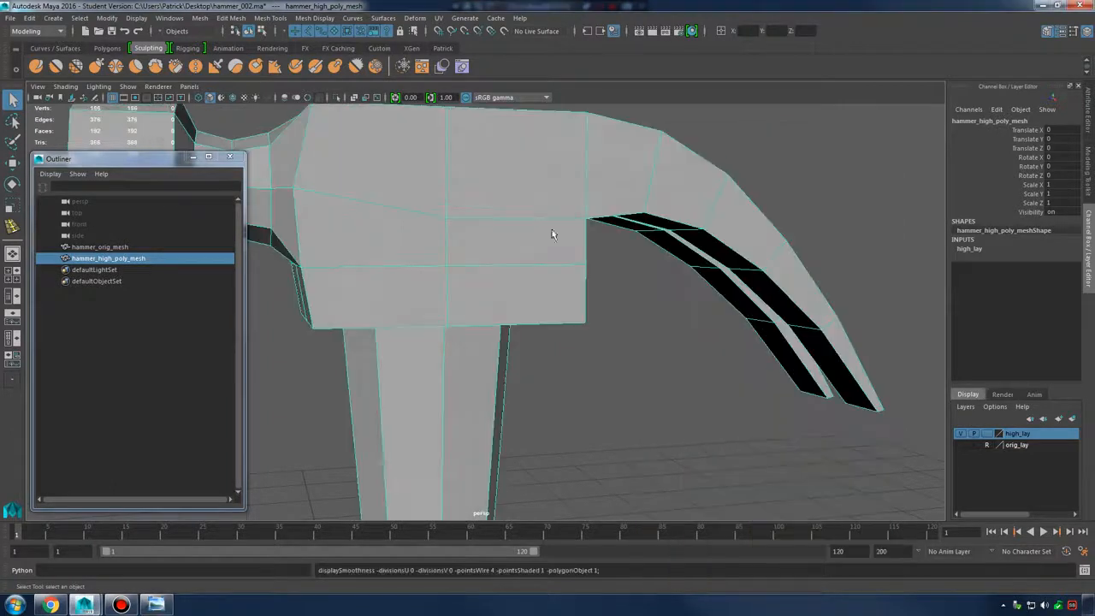
# Activate the Insert Edge Loop Tool from the mesh's Shift+right-click menu
pyautogui.keyDown('alt'); pyautogui.moveTo(551, 231); pyautogui.dragTo(538, 213); pyautogui.keyUp('alt')
pyautogui.keyDown('shift'); pyautogui.rightClick(497, 209); pyautogui.keyUp('shift')
pyautogui.keyDown('shift'); pyautogui.moveTo(538, 217); pyautogui.dragTo(547, 260, button='right'); pyautogui.keyUp('shift')
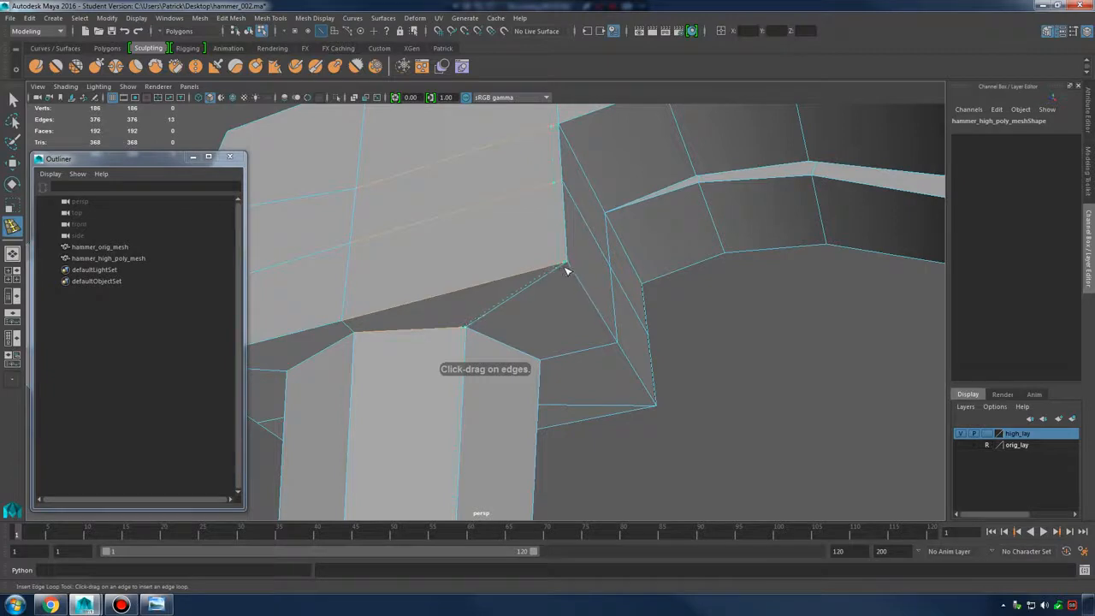
# Try an edge loop at the head-handle joint, undo it, and reselect hammer_high_poly_mesh as a low-poly cage
pyautogui.click(565, 272)
pyautogui.keyDown('alt'); pyautogui.moveTo(567, 275); pyautogui.dragTo(657, 260); pyautogui.keyUp('alt')
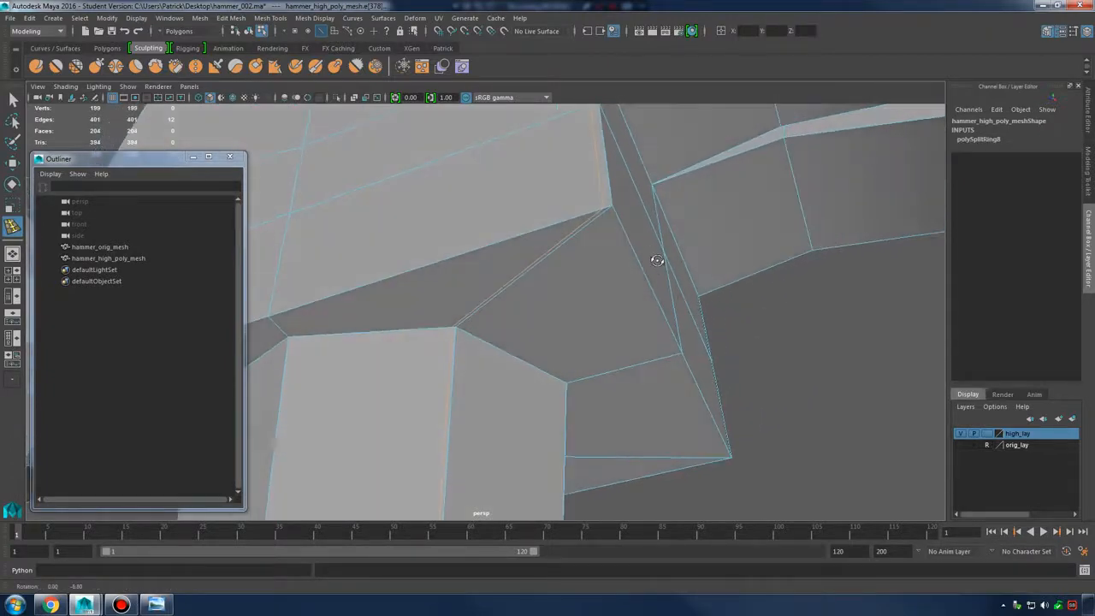
pyautogui.hotkey('ctrl', 'z')
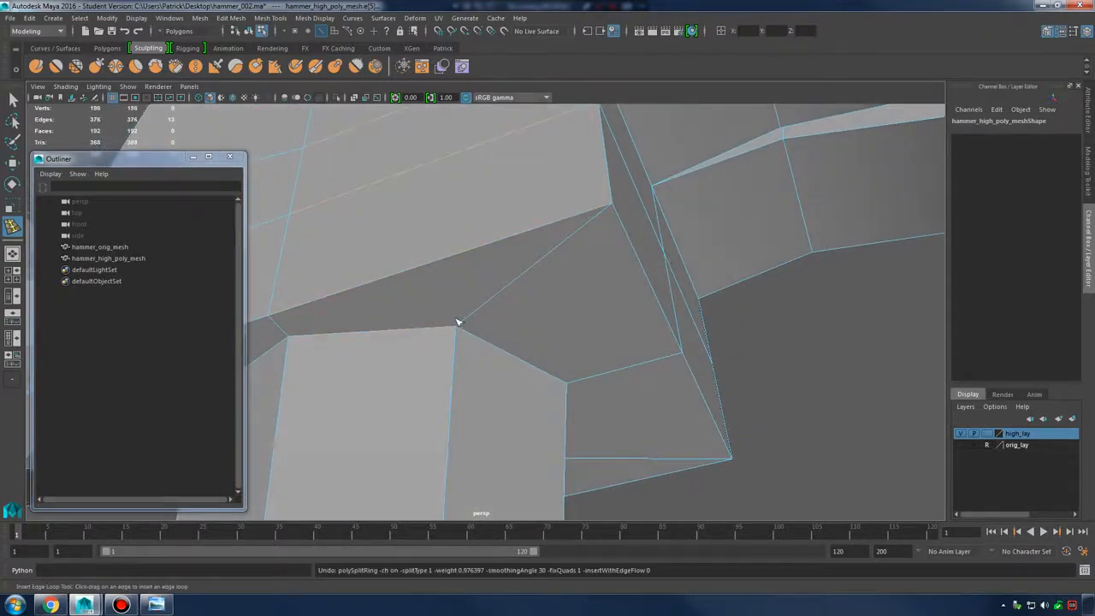
pyautogui.moveTo(466, 323); pyautogui.dragTo(464, 321)
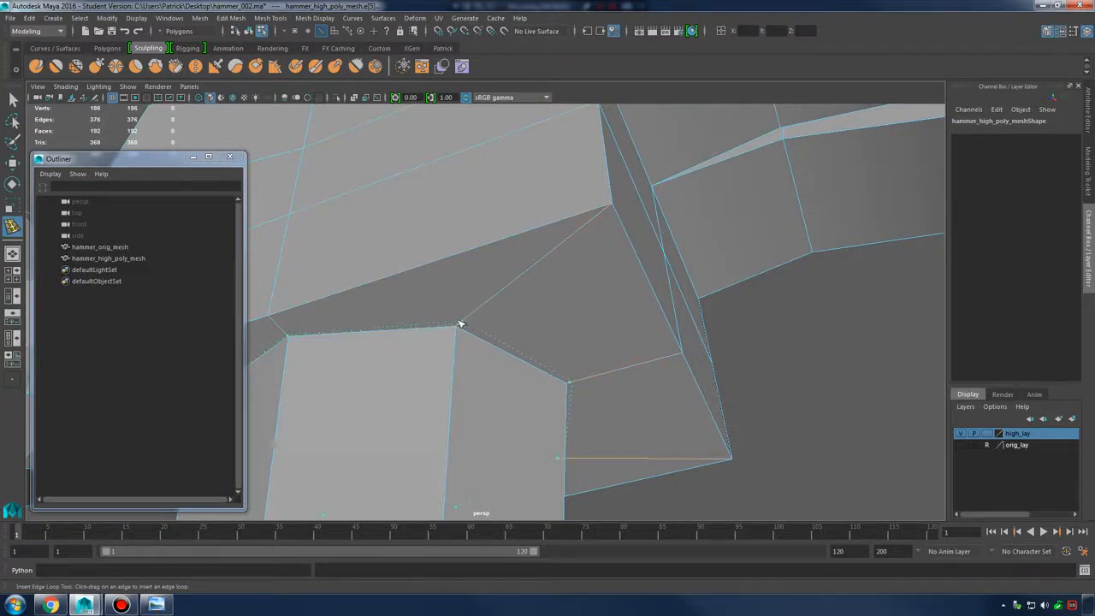
pyautogui.press('3')
pyautogui.press('q')
pyautogui.moveTo(524, 281); pyautogui.dragTo(577, 254, button='right')
pyautogui.keyDown('alt'); pyautogui.moveTo(563, 339); pyautogui.dragTo(673, 362); pyautogui.keyUp('alt')
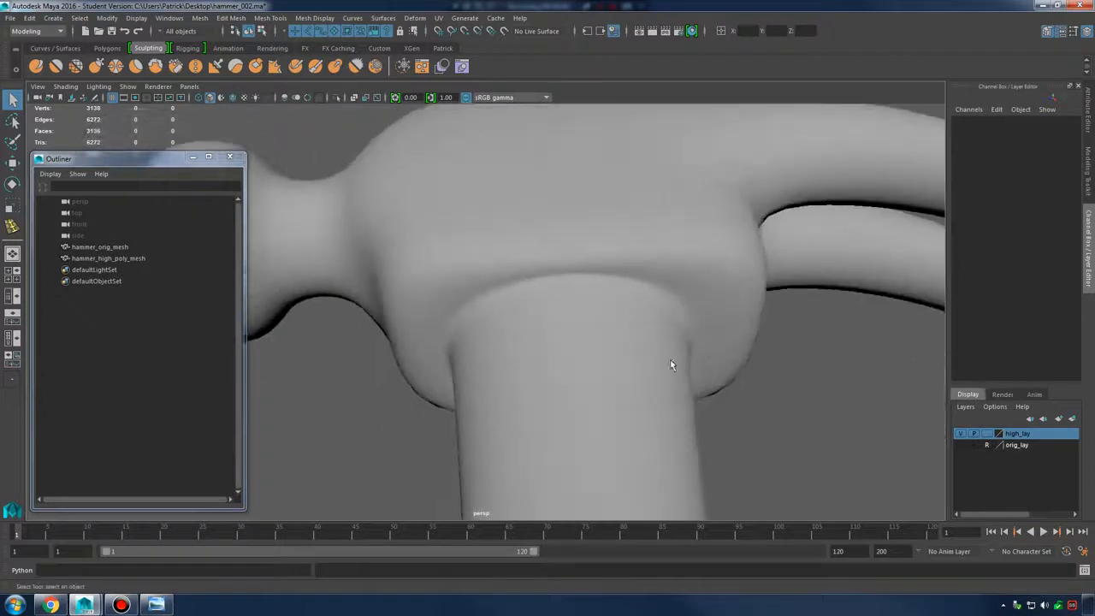
pyautogui.click(716, 305)
pyautogui.keyDown('alt'); pyautogui.moveTo(716, 305); pyautogui.dragTo(630, 245); pyautogui.keyUp('alt')
pyautogui.press('1')
# Insert support edge loops under the head and at the handle top, then preview the smoothing
pyautogui.keyDown('shift'); pyautogui.moveTo(631, 245); pyautogui.dragTo(604, 259, button='right'); pyautogui.keyUp('shift')
pyautogui.keyDown('alt'); pyautogui.moveTo(604, 259); pyautogui.dragTo(569, 254); pyautogui.keyUp('alt')
pyautogui.click(576, 255)
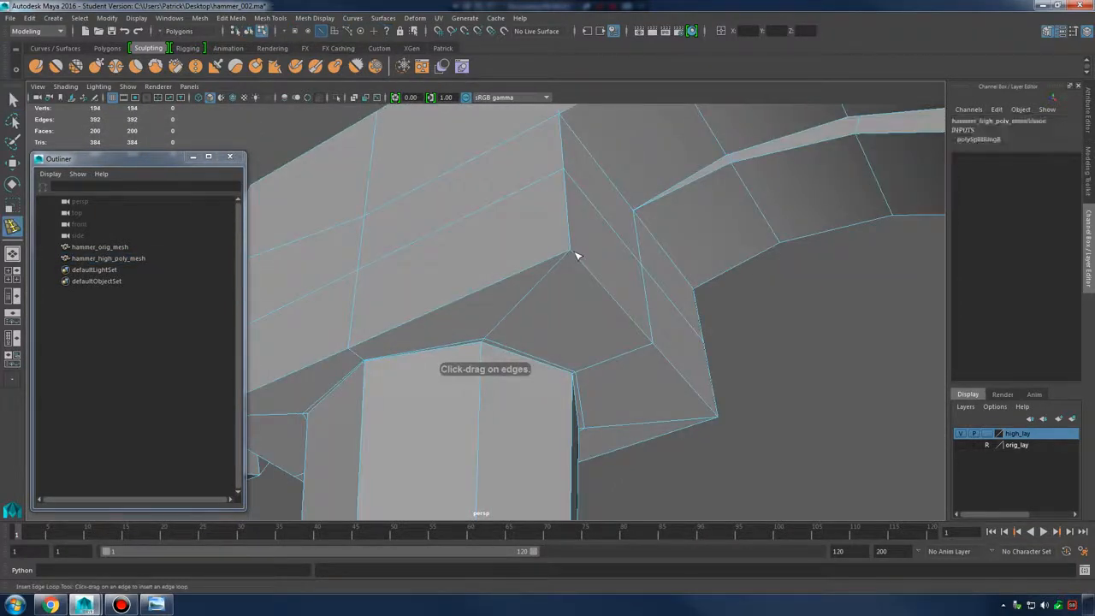
pyautogui.click(573, 255)
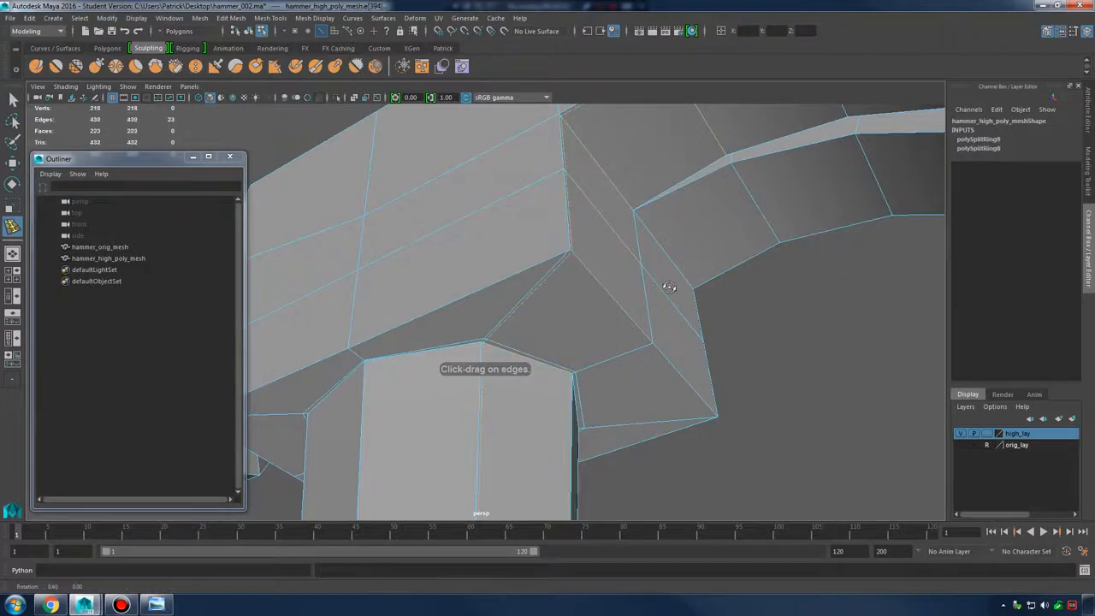
pyautogui.keyDown('alt'); pyautogui.moveTo(573, 255); pyautogui.dragTo(644, 211); pyautogui.keyUp('alt')
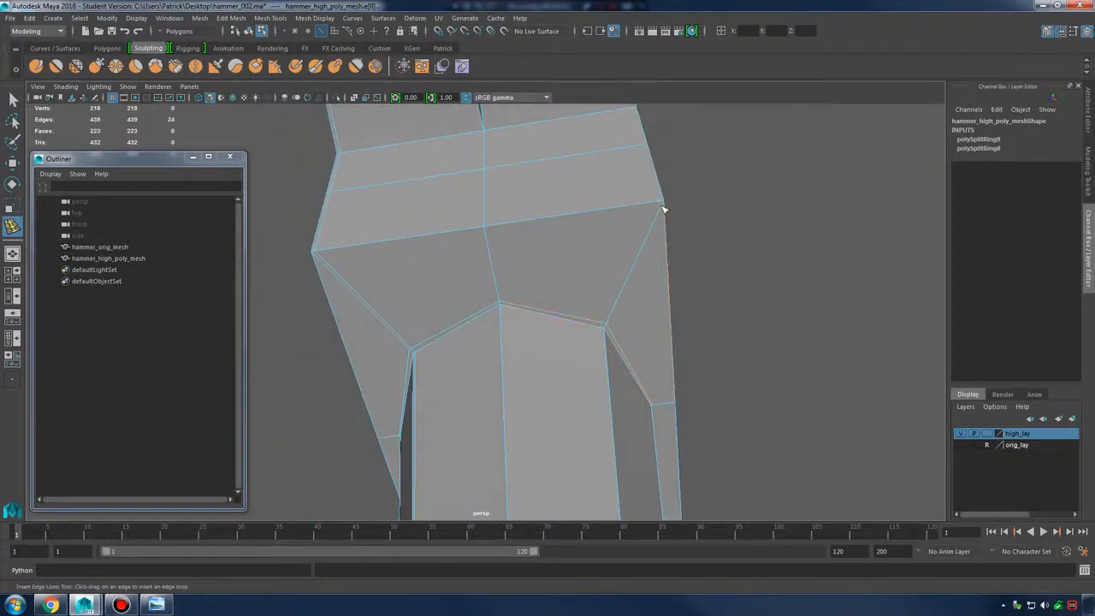
pyautogui.click(662, 208)
pyautogui.press('3')
# Add a support edge loop along the right claw and view the hammer in wireframe
pyautogui.keyDown('alt'); pyautogui.moveTo(677, 220); pyautogui.dragTo(588, 399); pyautogui.keyUp('alt')
pyautogui.press('1')
pyautogui.moveTo(592, 240); pyautogui.dragTo(590, 246)
pyautogui.moveTo(496, 244); pyautogui.dragTo(508, 244)
pyautogui.press('4')
pyautogui.moveTo(555, 299)
pyautogui.keyDown('alt'); pyautogui.mouseDown()
pyautogui.moveTo(594, 337)
pyautogui.moveTo(548, 334)
pyautogui.moveTo(641, 311)
pyautogui.moveTo(585, 287)
pyautogui.moveTo(455, 185)
pyautogui.moveTo(709, 379)
pyautogui.moveTo(567, 342)
pyautogui.moveTo(608, 391)
pyautogui.moveTo(592, 246)
pyautogui.moveTo(607, 374)
pyautogui.moveTo(572, 335)
pyautogui.moveTo(647, 330)
pyautogui.moveTo(682, 432)
pyautogui.moveTo(628, 360)
pyautogui.moveTo(631, 371)
pyautogui.moveTo(565, 316)
pyautogui.moveTo(591, 383)
pyautogui.mouseUp(); pyautogui.keyUp('alt')
# Switch the hammer to wireframe and back to shaded, then turn on smooth preview
pyautogui.press('4')
pyautogui.press('5')
pyautogui.moveTo(560, 289)
pyautogui.keyDown('alt'); pyautogui.mouseDown(button='right')
pyautogui.moveTo(745, 303)
pyautogui.moveTo(641, 293)
pyautogui.moveTo(562, 345)
pyautogui.mouseUp(button='right'); pyautogui.keyUp('alt')
pyautogui.keyDown('alt'); pyautogui.moveTo(562, 345); pyautogui.dragTo(589, 406); pyautogui.keyUp('alt')
pyautogui.keyDown('alt'); pyautogui.moveTo(590, 405); pyautogui.dragTo(644, 417, button='middle'); pyautogui.keyUp('alt')
pyautogui.press('3')
pyautogui.press('q')
pyautogui.moveTo(528, 276); pyautogui.dragTo(589, 259, button='right')
# Orbit the smoothed hammer to inspect the head and the handle's lower end
pyautogui.click(651, 346)
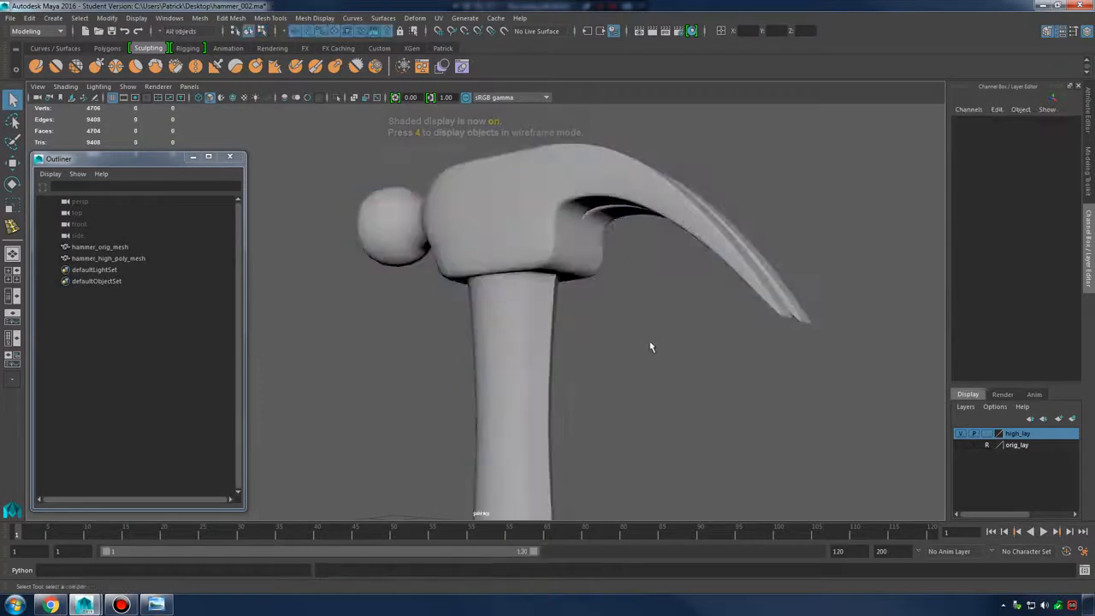
pyautogui.keyDown('alt'); pyautogui.moveTo(651, 346); pyautogui.dragTo(740, 326); pyautogui.keyUp('alt')
pyautogui.keyDown('alt'); pyautogui.moveTo(741, 325); pyautogui.dragTo(647, 360, button='middle'); pyautogui.keyUp('alt')
pyautogui.keyDown('alt'); pyautogui.moveTo(648, 359); pyautogui.dragTo(673, 365, button='right'); pyautogui.keyUp('alt')
pyautogui.keyDown('alt'); pyautogui.moveTo(672, 364); pyautogui.dragTo(642, 285, button='middle'); pyautogui.keyUp('alt')
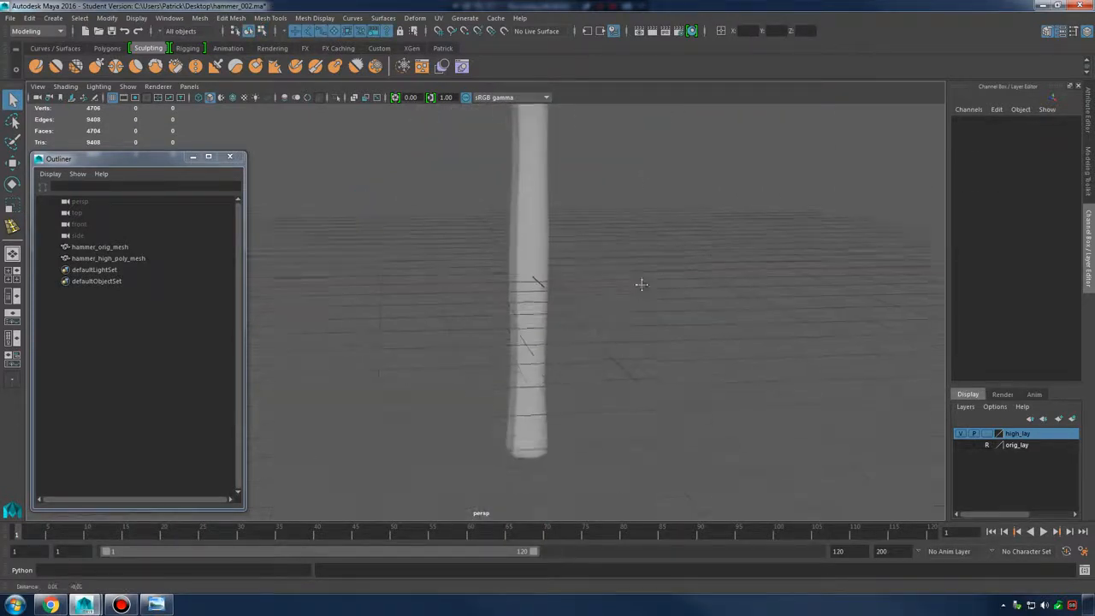
pyautogui.keyDown('alt'); pyautogui.moveTo(641, 285); pyautogui.dragTo(744, 337); pyautogui.keyUp('alt')
pyautogui.keyDown('alt'); pyautogui.moveTo(744, 337); pyautogui.dragTo(575, 354, button='middle'); pyautogui.keyUp('alt')
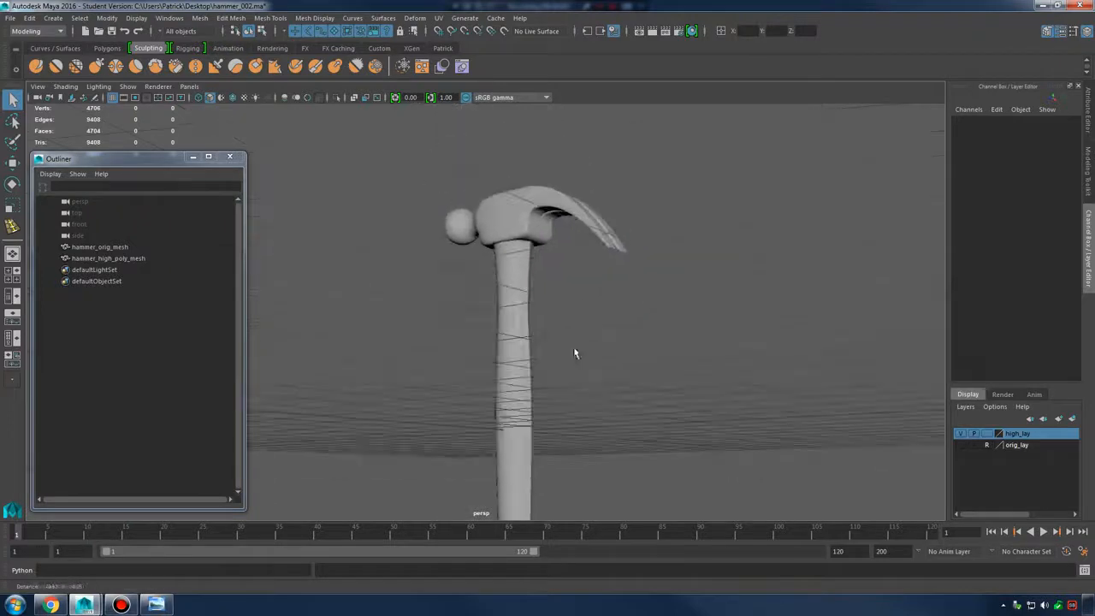
pyautogui.keyDown('alt'); pyautogui.moveTo(575, 354); pyautogui.dragTo(630, 262); pyautogui.keyUp('alt')
pyautogui.keyDown('alt'); pyautogui.moveTo(630, 262); pyautogui.dragTo(872, 374, button='right'); pyautogui.keyUp('alt')
pyautogui.moveTo(663, 250)
pyautogui.keyDown('alt'); pyautogui.mouseDown()
pyautogui.moveTo(663, 326)
pyautogui.moveTo(559, 325)
pyautogui.moveTo(664, 262)
pyautogui.mouseUp(); pyautogui.keyUp('alt')
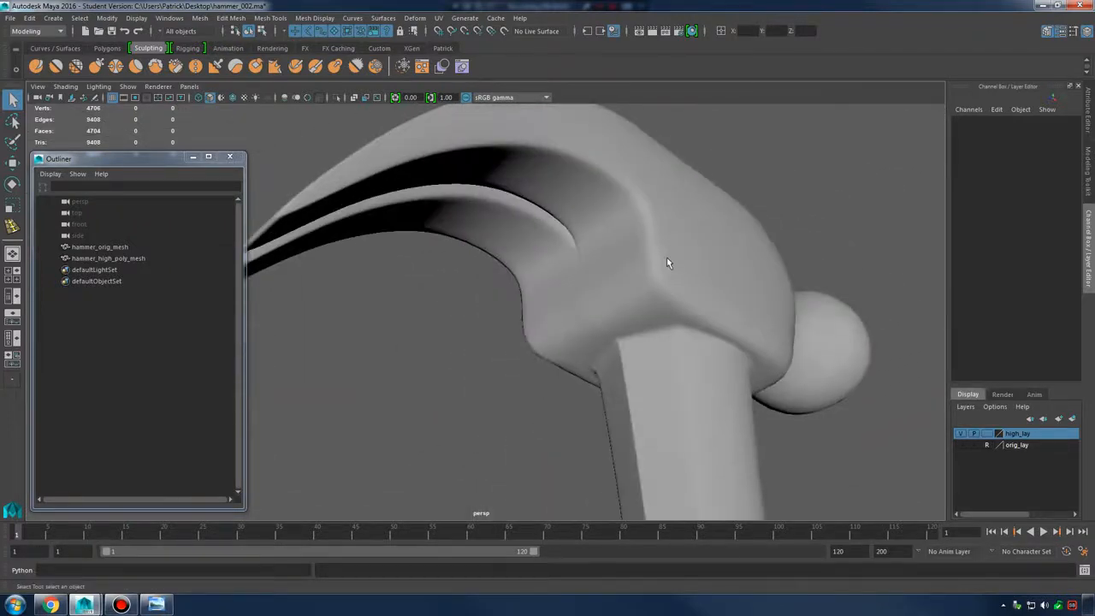
# Toggle hammer_high_poly_mesh between smooth preview and its low-poly cage, ending on the cage
pyautogui.click(681, 266)
pyautogui.press('1')
pyautogui.keyDown('alt'); pyautogui.moveTo(685, 269); pyautogui.dragTo(694, 306, button='right'); pyautogui.keyUp('alt')
pyautogui.keyDown('alt'); pyautogui.moveTo(694, 305); pyautogui.dragTo(653, 384); pyautogui.keyUp('alt')
pyautogui.press('3')
pyautogui.scroll(-5, 653, 380)
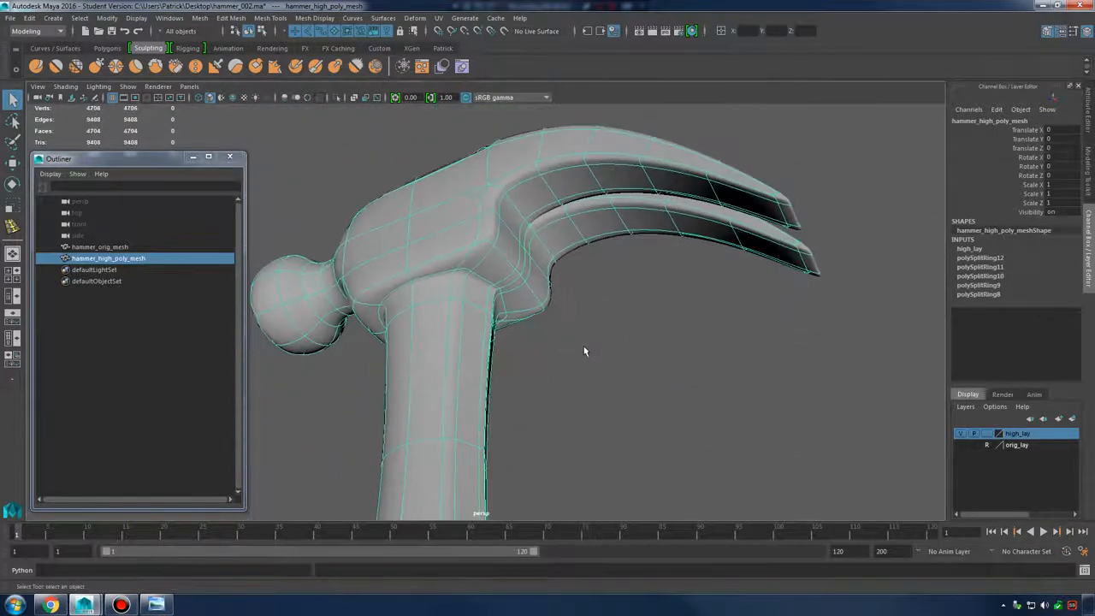
pyautogui.click(583, 347)
pyautogui.keyDown('alt'); pyautogui.moveTo(583, 347); pyautogui.dragTo(634, 371); pyautogui.keyUp('alt')
pyautogui.scroll(4, 564, 344)
pyautogui.click(531, 308)
pyautogui.press('1')
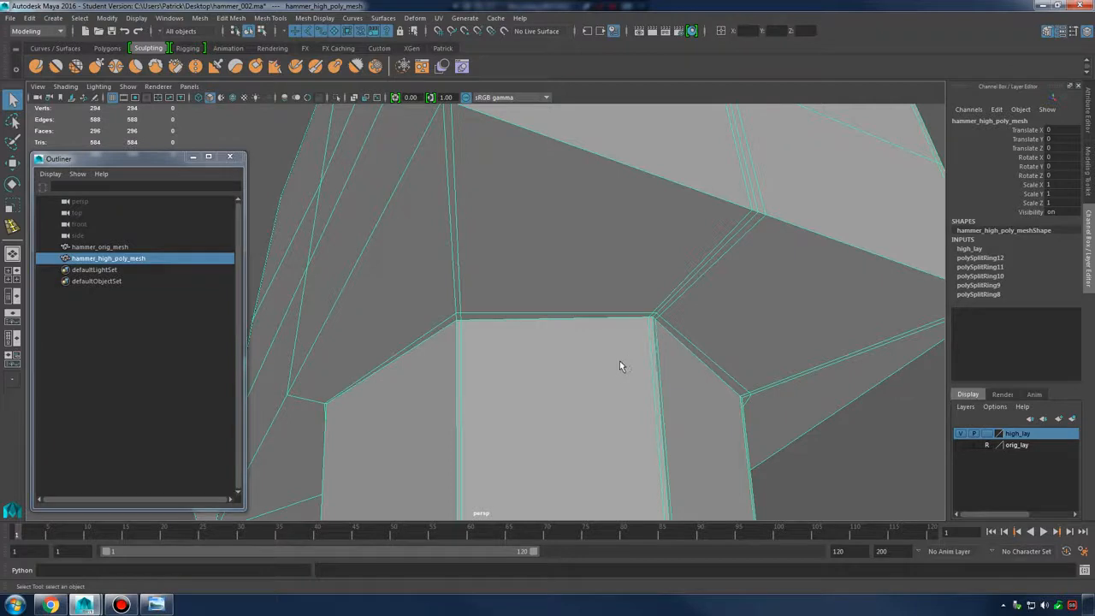
# In vertex mode, select the stray corner vertex at the handle–head junction
pyautogui.keyDown('alt'); pyautogui.moveTo(466, 312); pyautogui.dragTo(502, 304, button='middle'); pyautogui.keyUp('alt')
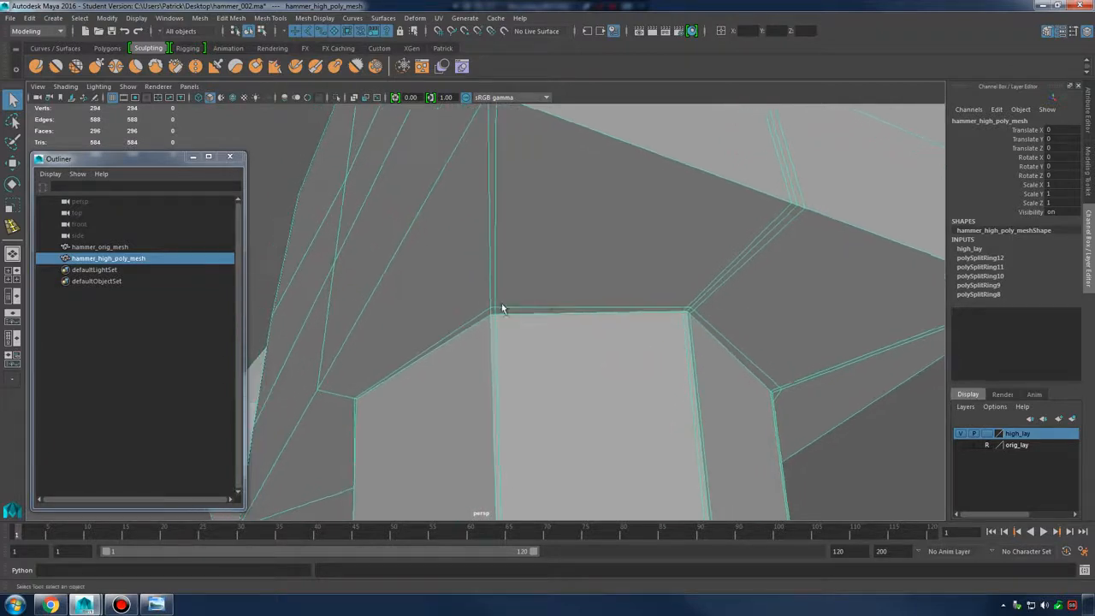
pyautogui.moveTo(502, 303)
pyautogui.keyDown('alt'); pyautogui.mouseDown(button='right')
pyautogui.moveTo(550, 311)
pyautogui.moveTo(536, 303)
pyautogui.moveTo(512, 303)
pyautogui.moveTo(581, 338)
pyautogui.moveTo(601, 330)
pyautogui.moveTo(503, 323)
pyautogui.mouseUp(button='right'); pyautogui.keyUp('alt')
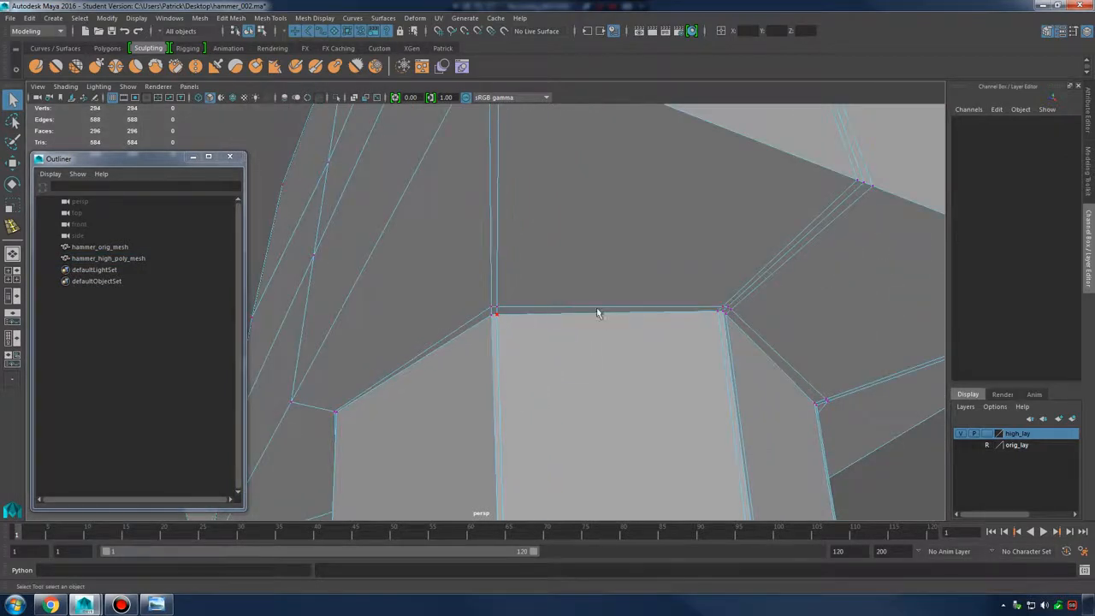
pyautogui.keyDown('alt'); pyautogui.moveTo(596, 312); pyautogui.dragTo(514, 300, button='right'); pyautogui.keyUp('alt')
pyautogui.click(496, 316)
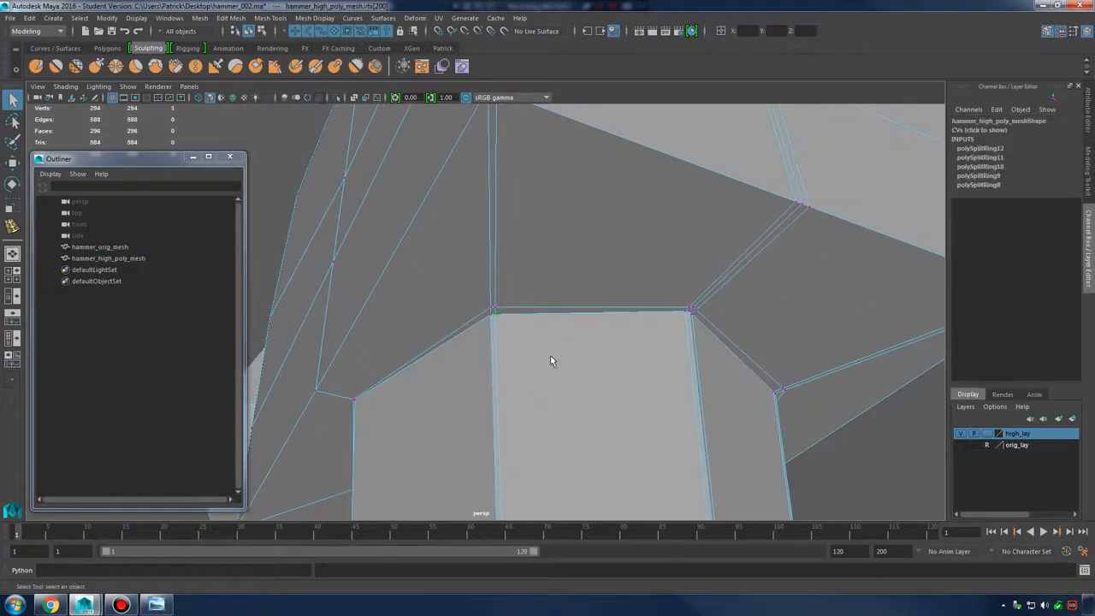
pyautogui.keyDown('alt'); pyautogui.moveTo(550, 360); pyautogui.dragTo(492, 312); pyautogui.keyUp('alt')
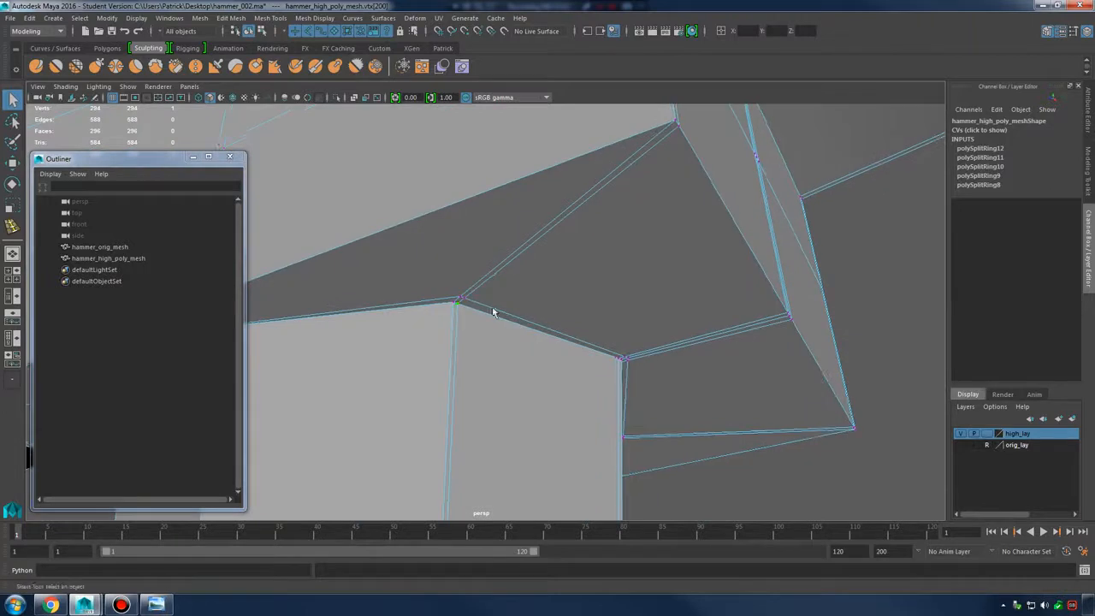
pyautogui.keyDown('alt'); pyautogui.moveTo(530, 363); pyautogui.dragTo(509, 309); pyautogui.keyUp('alt')
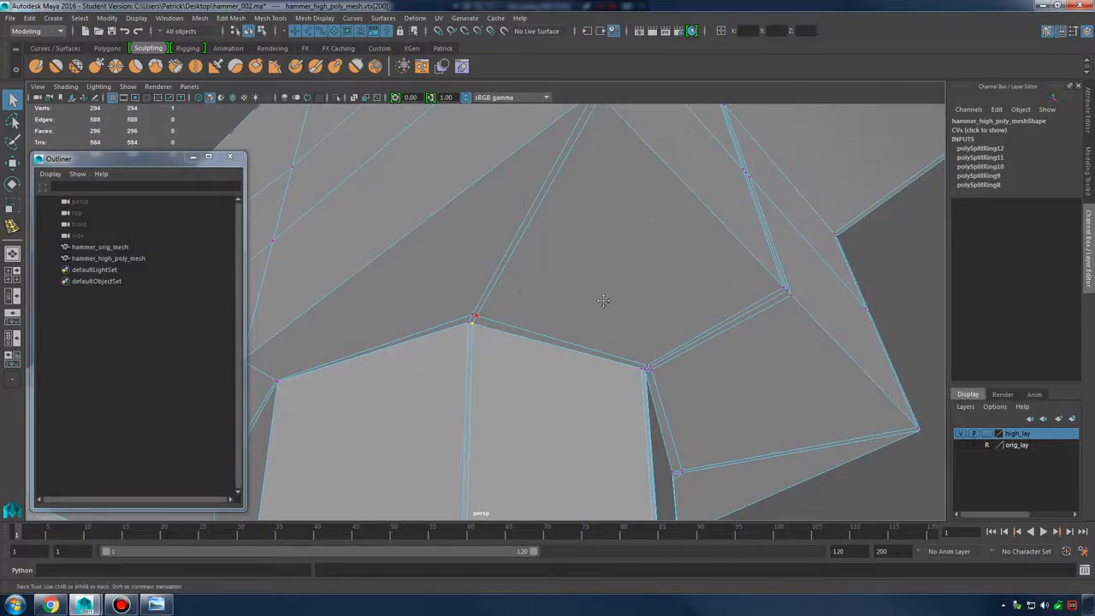
pyautogui.keyDown('alt'); pyautogui.moveTo(603, 300); pyautogui.dragTo(560, 259, button='middle'); pyautogui.keyUp('alt')
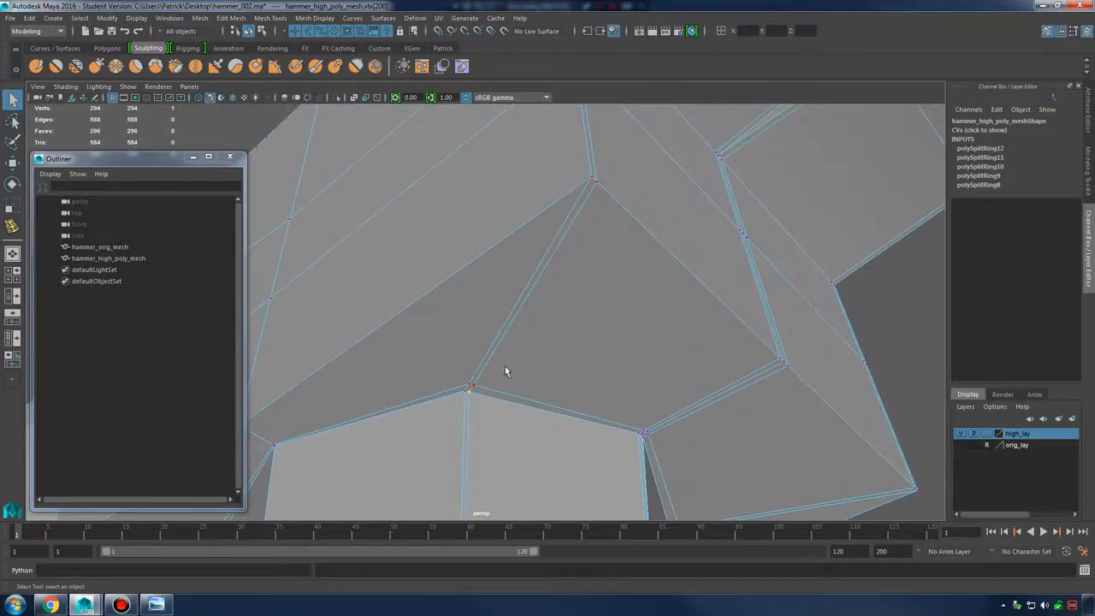
# Snap the selected corner vertex onto its neighbouring vertex using V vertex snapping
pyautogui.keyDown('alt'); pyautogui.moveTo(575, 397); pyautogui.dragTo(606, 359, button='middle'); pyautogui.keyUp('alt')
pyautogui.scroll(4, 604, 363)
pyautogui.keyDown('alt'); pyautogui.moveTo(526, 471); pyautogui.dragTo(524, 332, button='middle'); pyautogui.keyUp('alt')
pyautogui.keyDown('alt'); pyautogui.moveTo(513, 229); pyautogui.dragTo(517, 300, button='middle'); pyautogui.keyUp('alt')
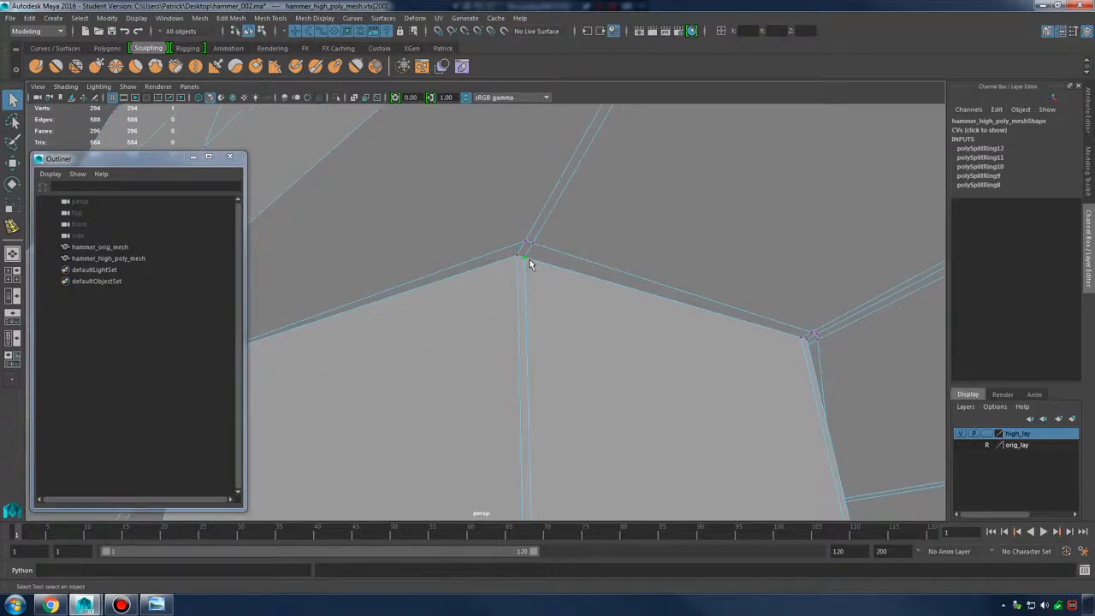
pyautogui.press('w')
pyautogui.press('v')
pyautogui.moveTo(525, 258); pyautogui.dragTo(517, 257)
# Snap the remaining junction corner vertices onto their adjacent vertices
pyautogui.keyDown('alt'); pyautogui.moveTo(663, 318); pyautogui.dragTo(685, 313); pyautogui.keyUp('alt')
pyautogui.keyDown('alt'); pyautogui.moveTo(685, 313); pyautogui.dragTo(521, 352, button='middle'); pyautogui.keyUp('alt')
pyautogui.keyDown('alt'); pyautogui.moveTo(674, 308); pyautogui.dragTo(770, 299, button='right'); pyautogui.keyUp('alt')
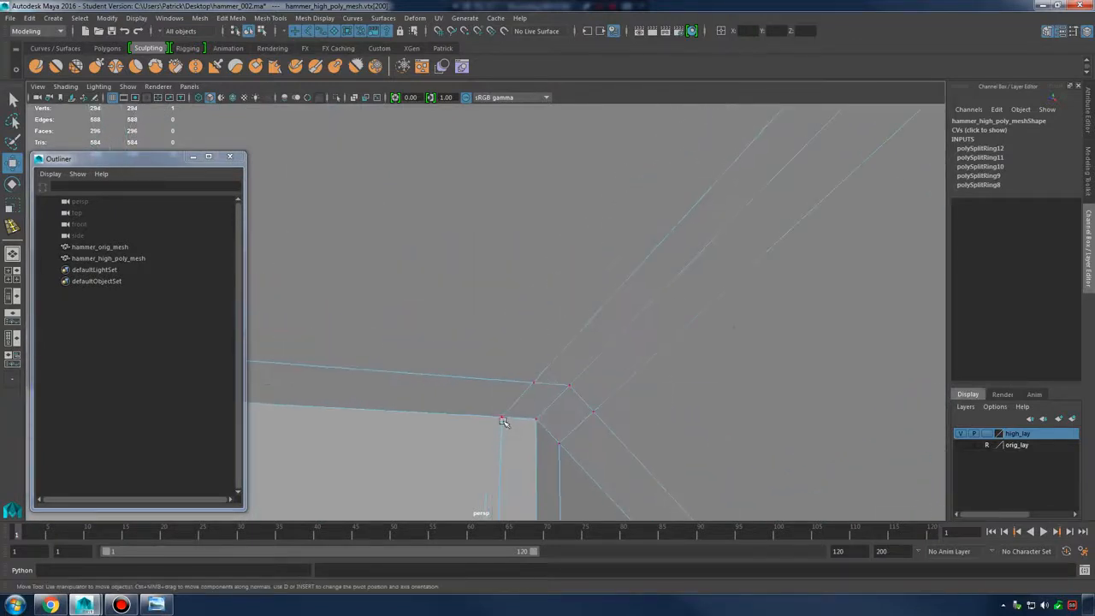
pyautogui.press('v')
pyautogui.moveTo(518, 425); pyautogui.dragTo(511, 419)
pyautogui.click(561, 445)
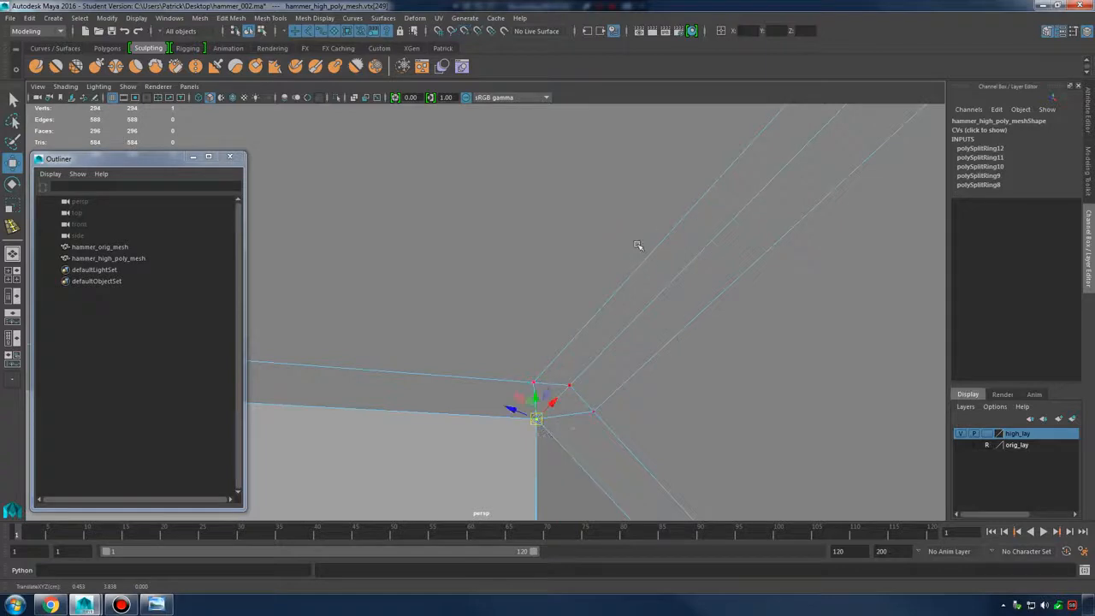
pyautogui.keyDown('alt'); pyautogui.moveTo(561, 460); pyautogui.dragTo(591, 377); pyautogui.keyUp('alt')
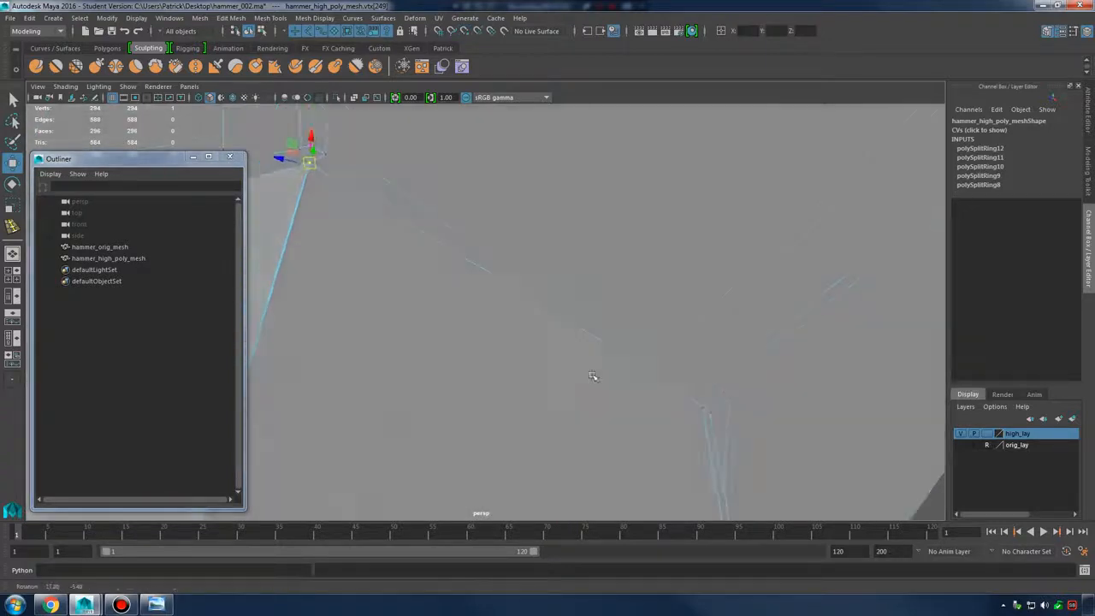
pyautogui.keyDown('alt'); pyautogui.moveTo(591, 377); pyautogui.dragTo(554, 343, button='middle'); pyautogui.keyUp('alt')
pyautogui.keyDown('alt'); pyautogui.moveTo(554, 343); pyautogui.dragTo(591, 364); pyautogui.keyUp('alt')
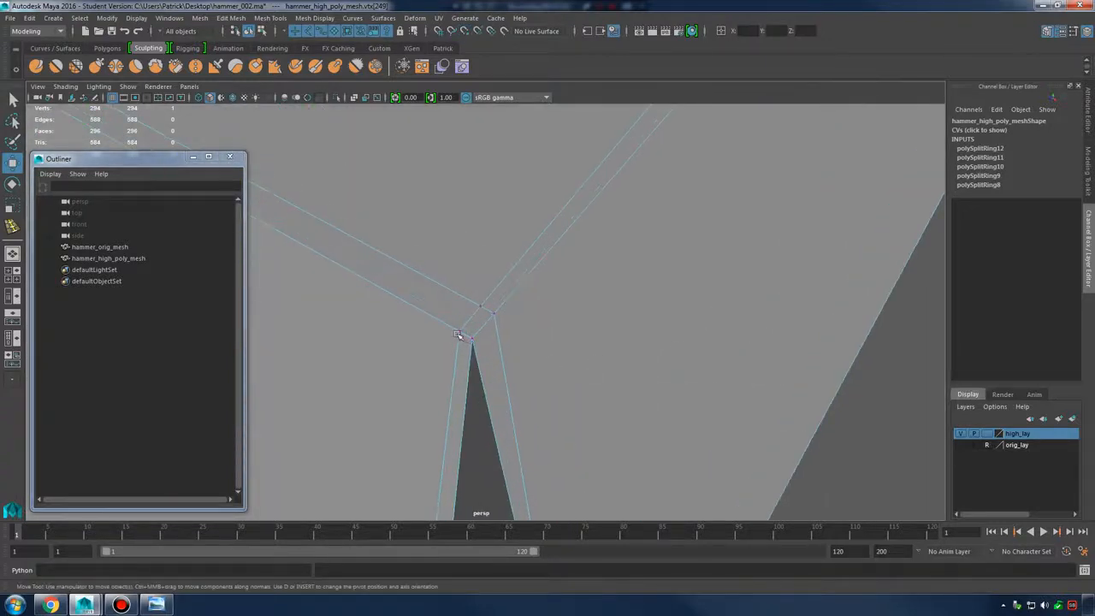
pyautogui.moveTo(470, 334); pyautogui.dragTo(470, 336)
# Check the fix in smooth preview and dismiss the driver update notification
pyautogui.keyDown('alt'); pyautogui.moveTo(613, 340); pyautogui.dragTo(594, 347, button='right'); pyautogui.keyUp('alt')
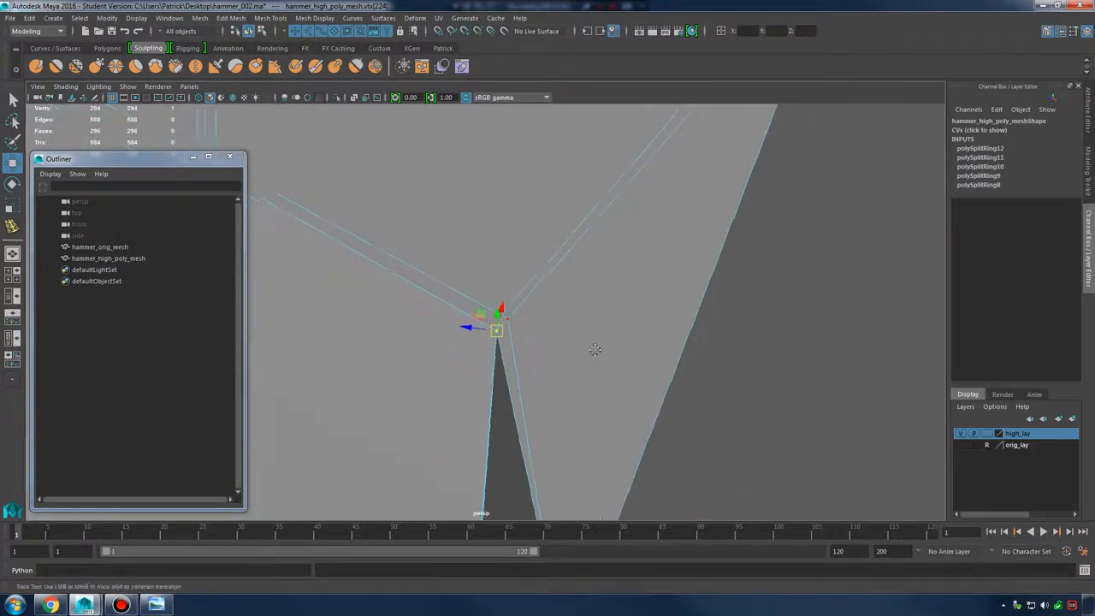
pyautogui.keyDown('alt'); pyautogui.moveTo(594, 347); pyautogui.dragTo(628, 349); pyautogui.keyUp('alt')
pyautogui.keyDown('alt'); pyautogui.moveTo(628, 350); pyautogui.dragTo(587, 352, button='right'); pyautogui.keyUp('alt')
pyautogui.press('3')
pyautogui.keyDown('alt'); pyautogui.moveTo(587, 352); pyautogui.dragTo(652, 354); pyautogui.keyUp('alt')
pyautogui.moveTo(558, 274); pyautogui.dragTo(604, 256, button='right')
pyautogui.keyDown('alt'); pyautogui.moveTo(655, 340); pyautogui.dragTo(622, 343, button='right'); pyautogui.keyUp('alt')
pyautogui.keyDown('alt'); pyautogui.moveTo(621, 342); pyautogui.dragTo(667, 342); pyautogui.keyUp('alt')
pyautogui.click(729, 376)
pyautogui.keyDown('alt'); pyautogui.moveTo(731, 379); pyautogui.dragTo(671, 401); pyautogui.keyUp('alt')
pyautogui.keyDown('alt'); pyautogui.moveTo(671, 400); pyautogui.dragTo(559, 384, button='right'); pyautogui.keyUp('alt')
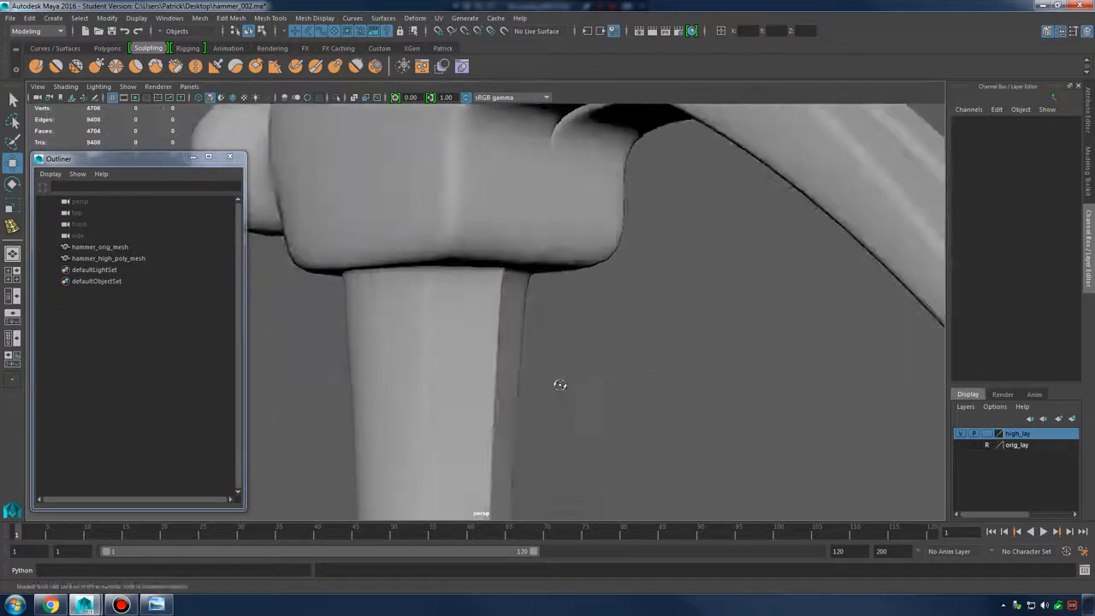
pyautogui.keyDown('alt'); pyautogui.moveTo(559, 384); pyautogui.dragTo(567, 362); pyautogui.keyUp('alt')
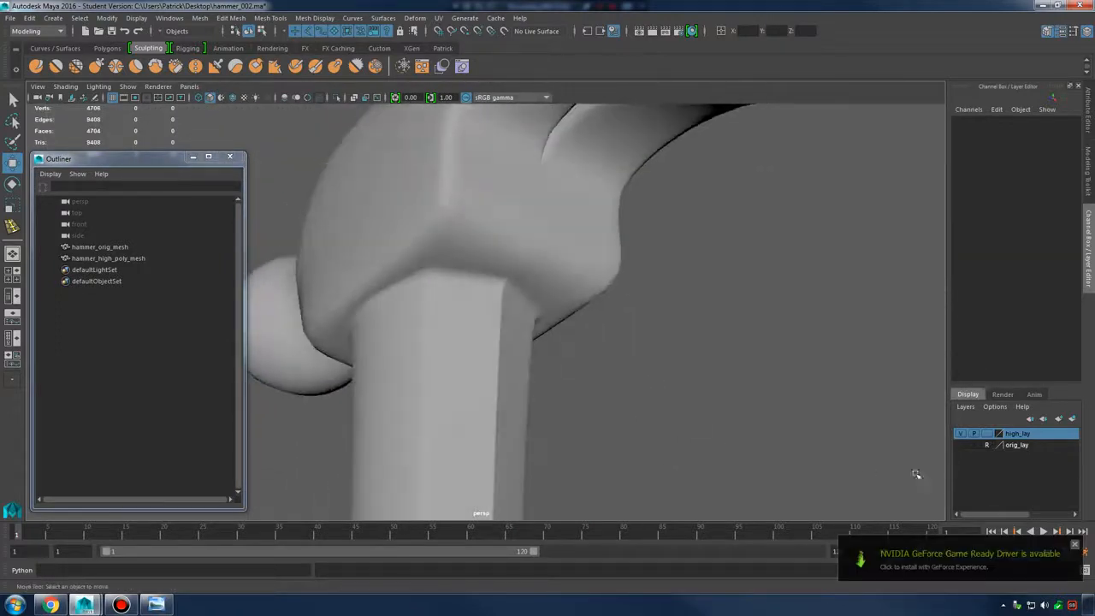
pyautogui.click(1074, 545)
# Return hammer_high_poly_mesh to its low-poly cage in vertex mode at the handle junction
pyautogui.keyDown('alt'); pyautogui.moveTo(559, 291); pyautogui.dragTo(629, 300, button='right'); pyautogui.keyUp('alt')
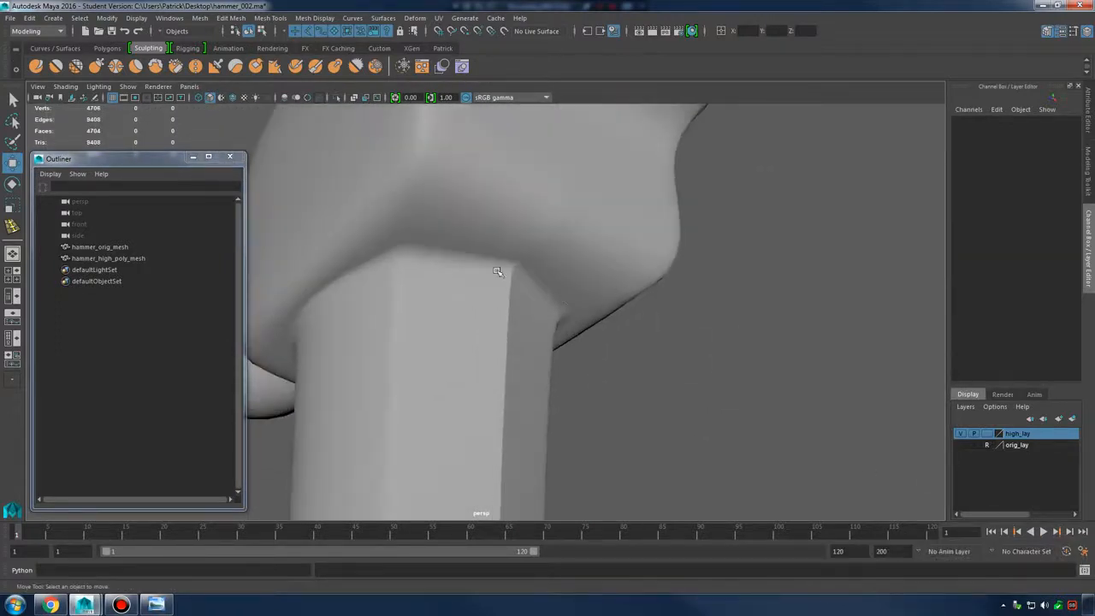
pyautogui.click(472, 276)
pyautogui.press('1')
pyautogui.keyDown('alt'); pyautogui.moveTo(472, 276); pyautogui.dragTo(484, 298, button='middle'); pyautogui.keyUp('alt')
pyautogui.keyDown('alt'); pyautogui.moveTo(528, 302); pyautogui.dragTo(467, 253, button='right'); pyautogui.keyUp('alt')
pyautogui.keyDown('alt'); pyautogui.moveTo(549, 273); pyautogui.dragTo(492, 257); pyautogui.keyUp('alt')
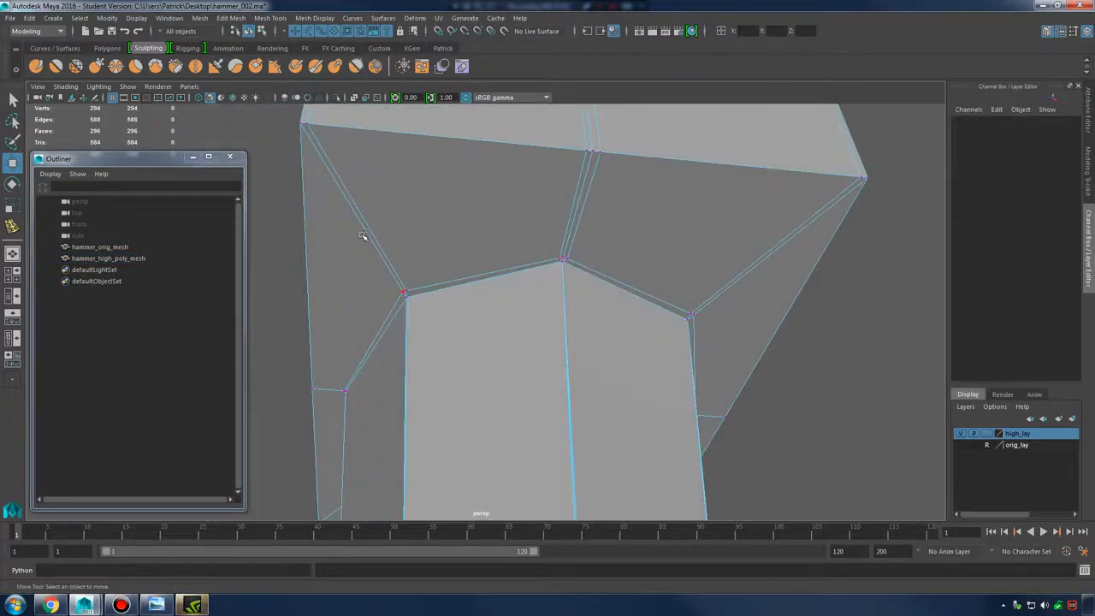
# Marquee-select the doubled junction vertices and open Merge Vertices Options with threshold 0.0010
pyautogui.moveTo(362, 235); pyautogui.dragTo(718, 381)
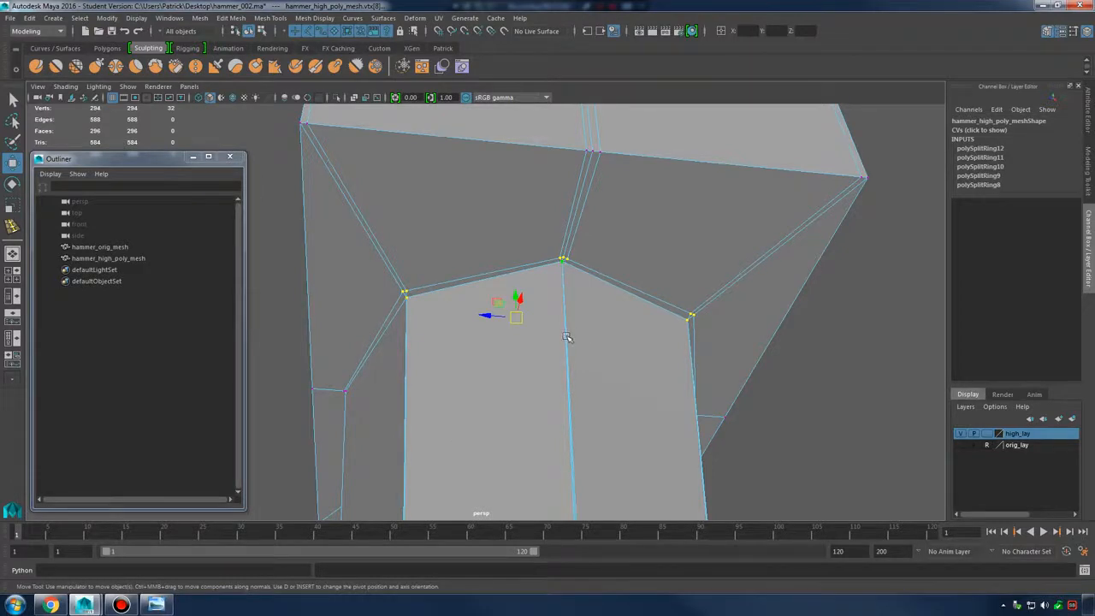
pyautogui.keyDown('alt'); pyautogui.moveTo(549, 305); pyautogui.dragTo(587, 308); pyautogui.keyUp('alt')
pyautogui.keyDown('alt'); pyautogui.moveTo(587, 308); pyautogui.dragTo(589, 333, button='middle'); pyautogui.keyUp('alt')
pyautogui.scroll(3, 590, 333)
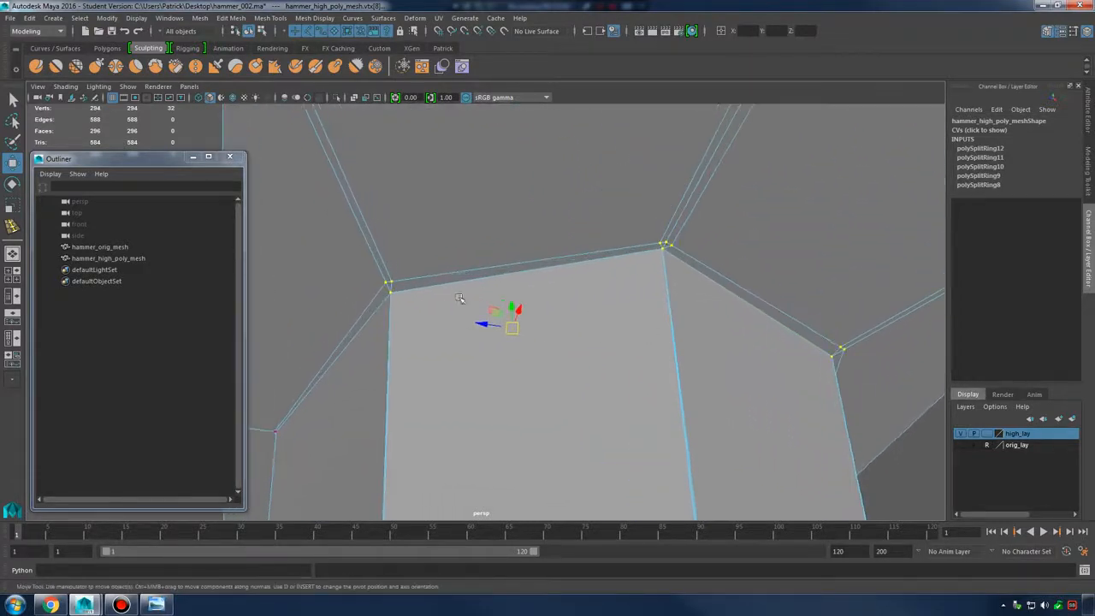
pyautogui.keyDown('shift'); pyautogui.moveTo(585, 250); pyautogui.dragTo(694, 195, button='right'); pyautogui.keyUp('shift')
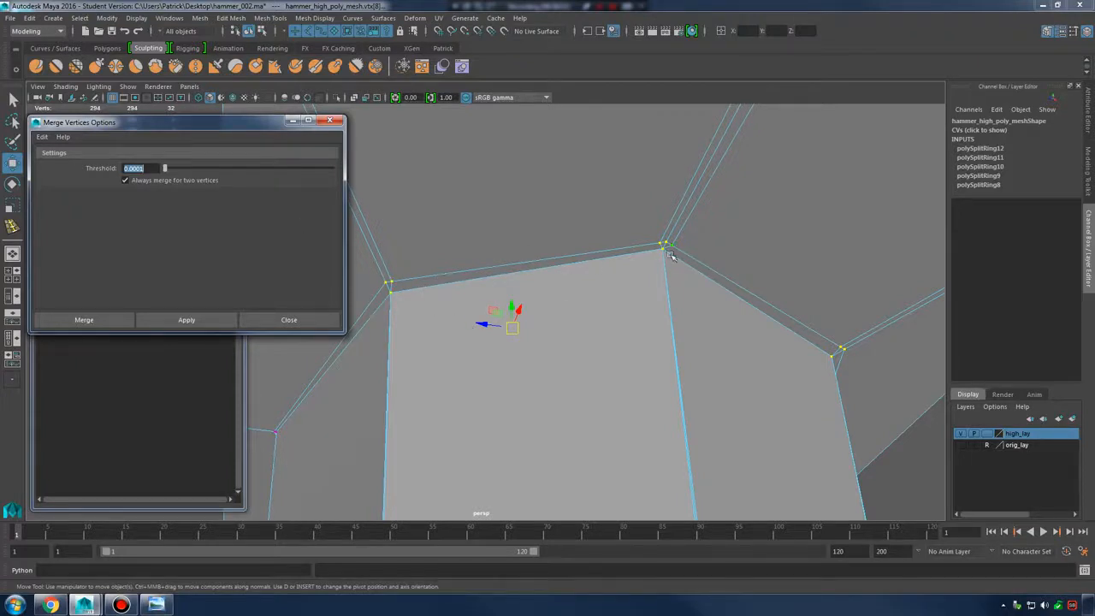
# Merge the doubled junction vertices at 0.0010 threshold and slide the corner vertex slightly along X
pyautogui.click(177, 321)
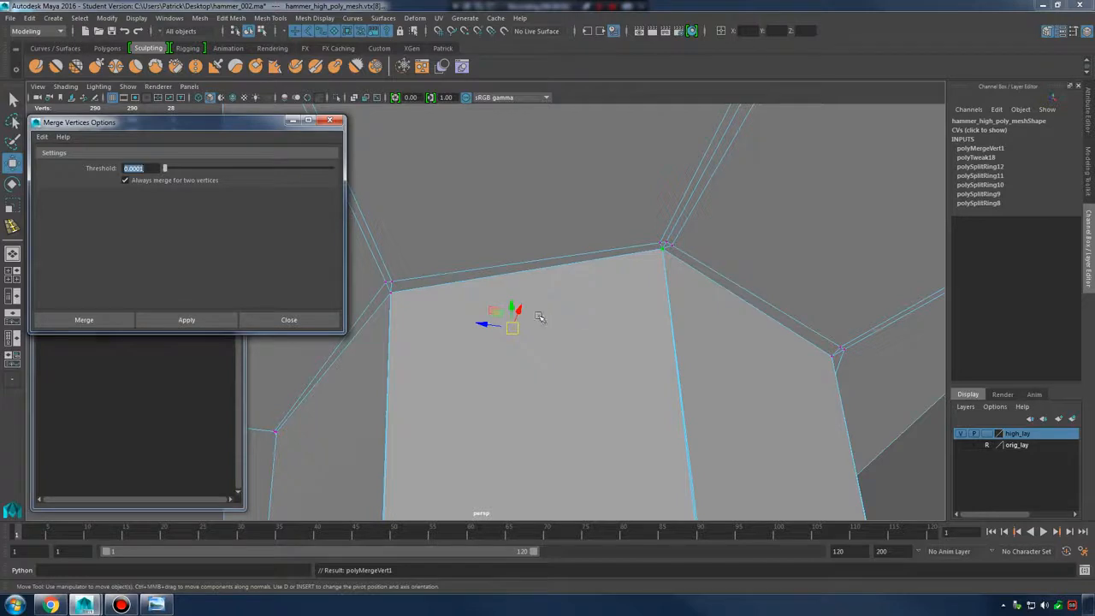
pyautogui.click(390, 289)
pyautogui.press('f')
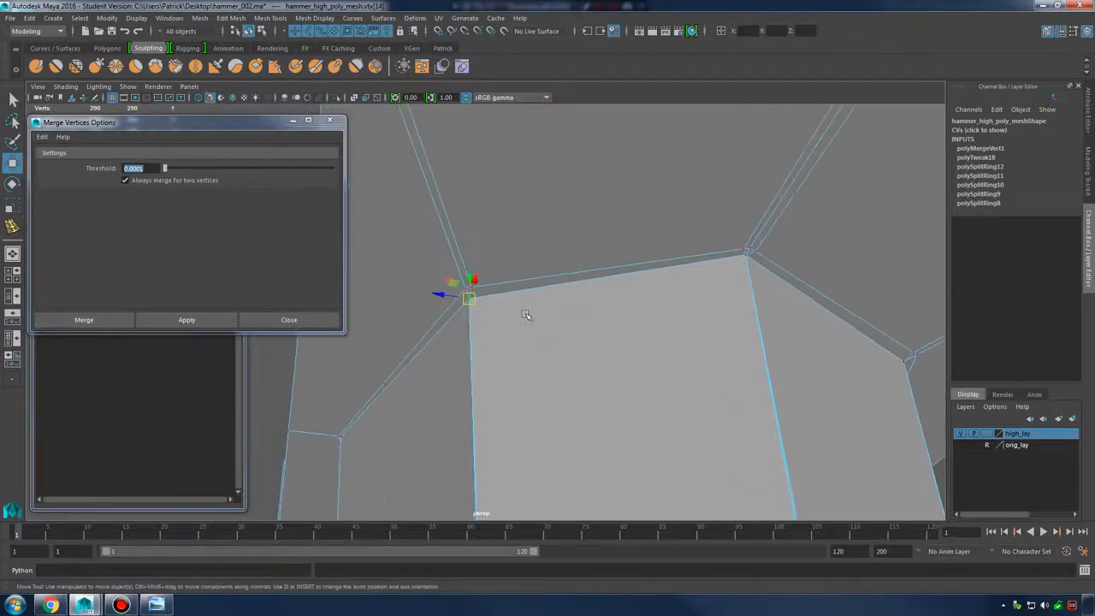
pyautogui.press('q')
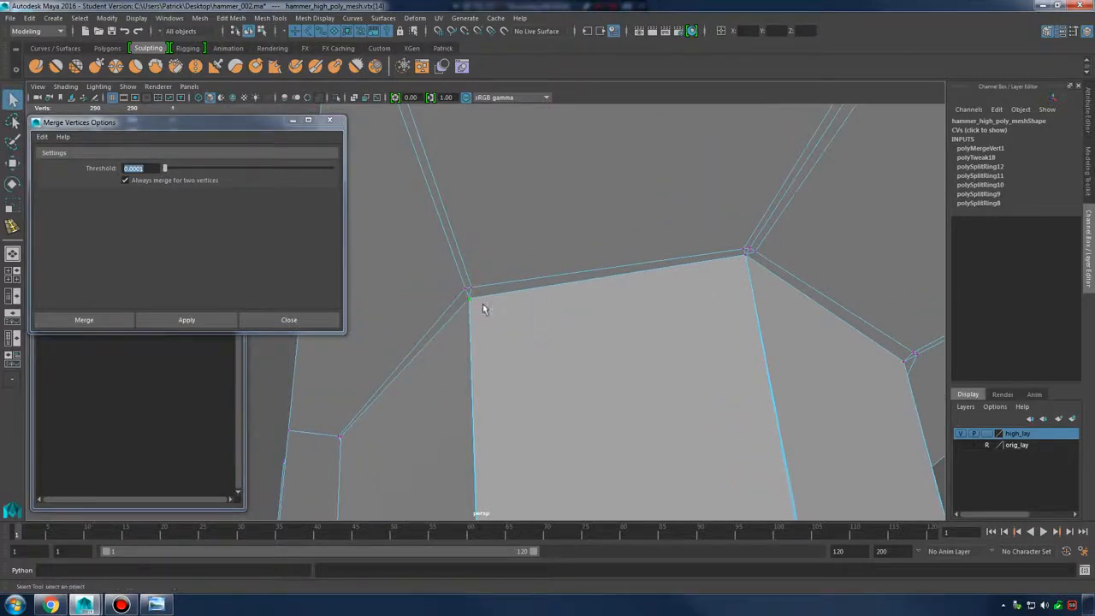
pyautogui.press('w')
pyautogui.moveTo(443, 298)
pyautogui.mouseDown()
pyautogui.moveTo(532, 306)
pyautogui.moveTo(402, 295)
pyautogui.moveTo(432, 295)
pyautogui.mouseUp()
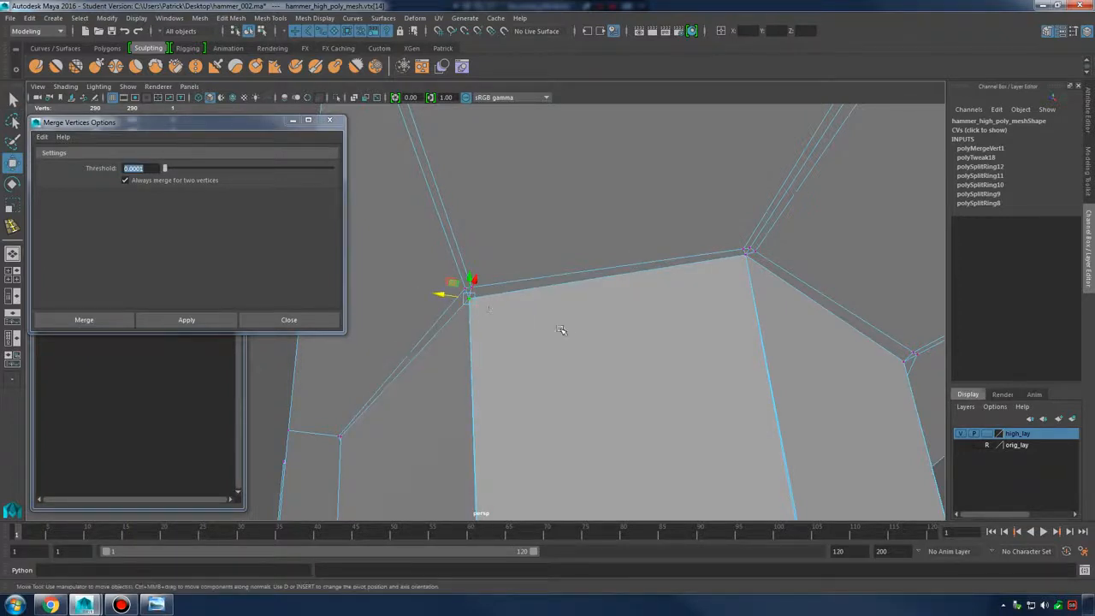
# Check the hammer head and neck in smooth preview
pyautogui.keyDown('alt'); pyautogui.moveTo(692, 288); pyautogui.dragTo(552, 327); pyautogui.keyUp('alt')
pyautogui.press('3')
pyautogui.moveTo(582, 276); pyautogui.dragTo(640, 260, button='right')
pyautogui.click(711, 311)
pyautogui.click(547, 341)
pyautogui.keyDown('alt'); pyautogui.moveTo(598, 371); pyautogui.dragTo(501, 333); pyautogui.keyUp('alt')
pyautogui.keyDown('alt'); pyautogui.moveTo(502, 334); pyautogui.dragTo(464, 398, button='right'); pyautogui.keyUp('alt')
pyautogui.keyDown('alt'); pyautogui.moveTo(483, 411); pyautogui.dragTo(559, 308, button='middle'); pyautogui.keyUp('alt')
pyautogui.keyDown('alt'); pyautogui.moveTo(559, 308); pyautogui.dragTo(616, 348, button='right'); pyautogui.keyUp('alt')
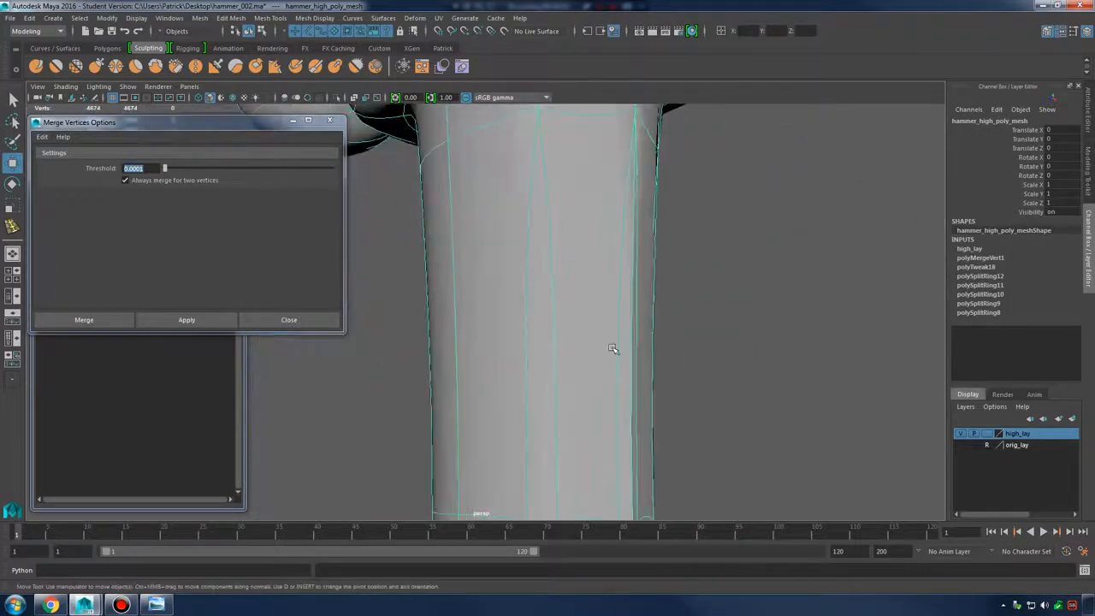
# Back in the low-poly cage, inspect the handle down to its bottom cap and enter edge mode
pyautogui.press('1')
pyautogui.keyDown('alt'); pyautogui.moveTo(574, 273); pyautogui.dragTo(549, 370, button='middle'); pyautogui.keyUp('alt')
pyautogui.keyDown('alt'); pyautogui.moveTo(613, 419); pyautogui.dragTo(556, 320, button='right'); pyautogui.keyUp('alt')
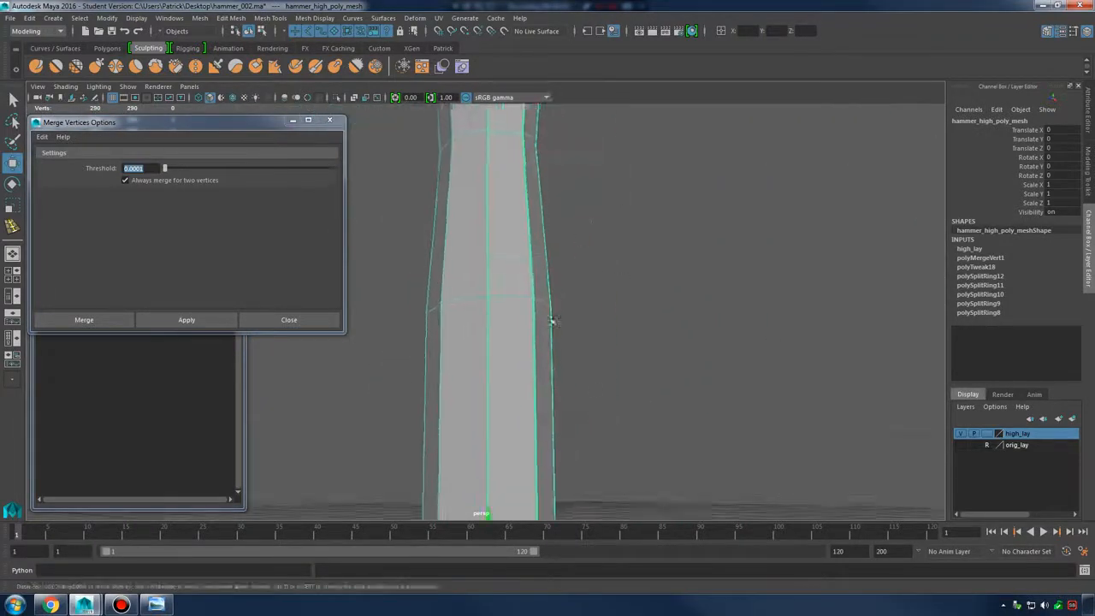
pyautogui.keyDown('alt'); pyautogui.moveTo(556, 320); pyautogui.dragTo(499, 306); pyautogui.keyUp('alt')
pyautogui.moveTo(498, 305)
pyautogui.keyDown('alt'); pyautogui.mouseDown(button='middle')
pyautogui.moveTo(591, 265)
pyautogui.moveTo(589, 231)
pyautogui.mouseUp(button='middle'); pyautogui.keyUp('alt')
pyautogui.keyDown('alt'); pyautogui.moveTo(584, 288); pyautogui.dragTo(568, 197, button='middle'); pyautogui.keyUp('alt')
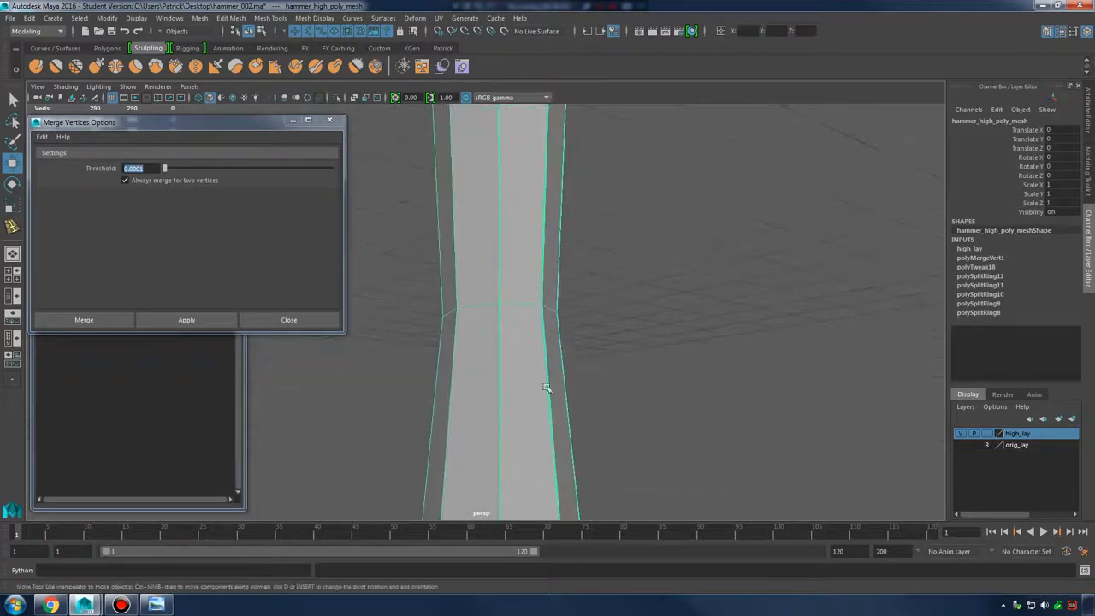
pyautogui.keyDown('alt'); pyautogui.moveTo(547, 388); pyautogui.dragTo(569, 270, button='middle'); pyautogui.keyUp('alt')
pyautogui.keyDown('alt'); pyautogui.moveTo(582, 287); pyautogui.dragTo(703, 328, button='right'); pyautogui.keyUp('alt')
pyautogui.keyDown('alt'); pyautogui.moveTo(676, 342); pyautogui.dragTo(630, 303); pyautogui.keyUp('alt')
pyautogui.keyDown('alt'); pyautogui.moveTo(599, 298); pyautogui.dragTo(635, 315, button='right'); pyautogui.keyUp('alt')
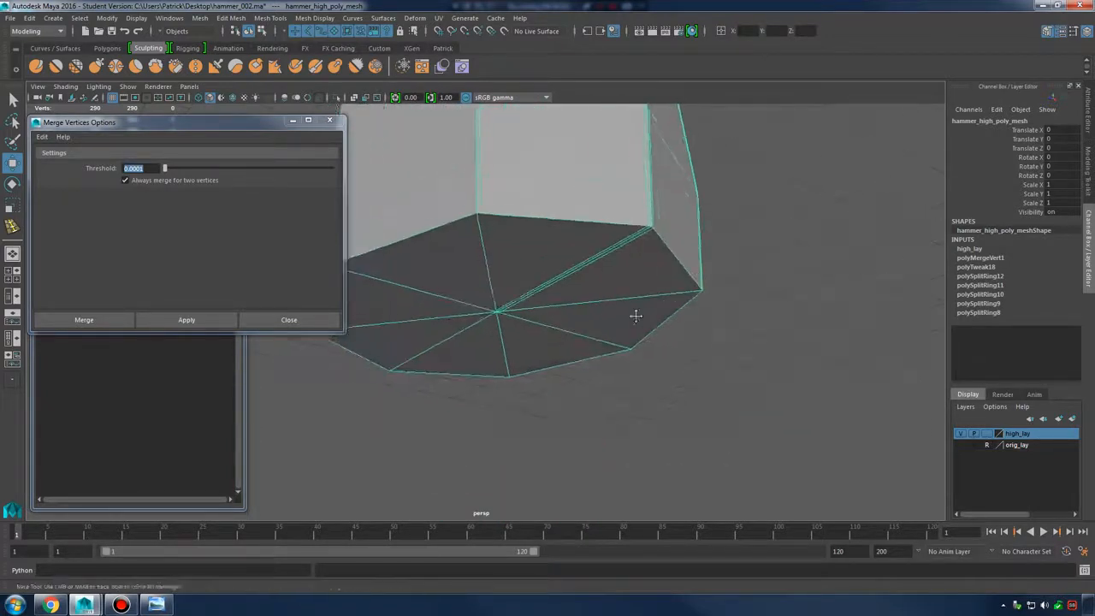
pyautogui.keyDown('alt'); pyautogui.moveTo(635, 315); pyautogui.dragTo(670, 375, button='middle'); pyautogui.keyUp('alt')
pyautogui.moveTo(549, 245); pyautogui.dragTo(545, 209, button='right')
# Select the vertical edge above the handle's bottom cap and minimize the Merge Border Edges Options panel
pyautogui.click(530, 239)
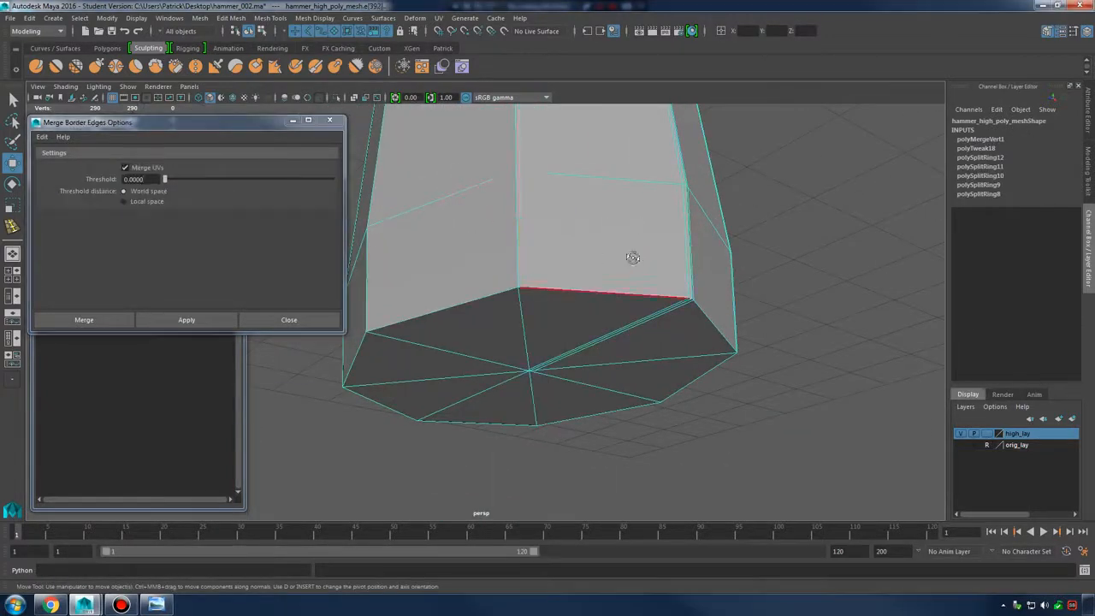
pyautogui.keyDown('alt'); pyautogui.moveTo(633, 258); pyautogui.dragTo(564, 296); pyautogui.keyUp('alt')
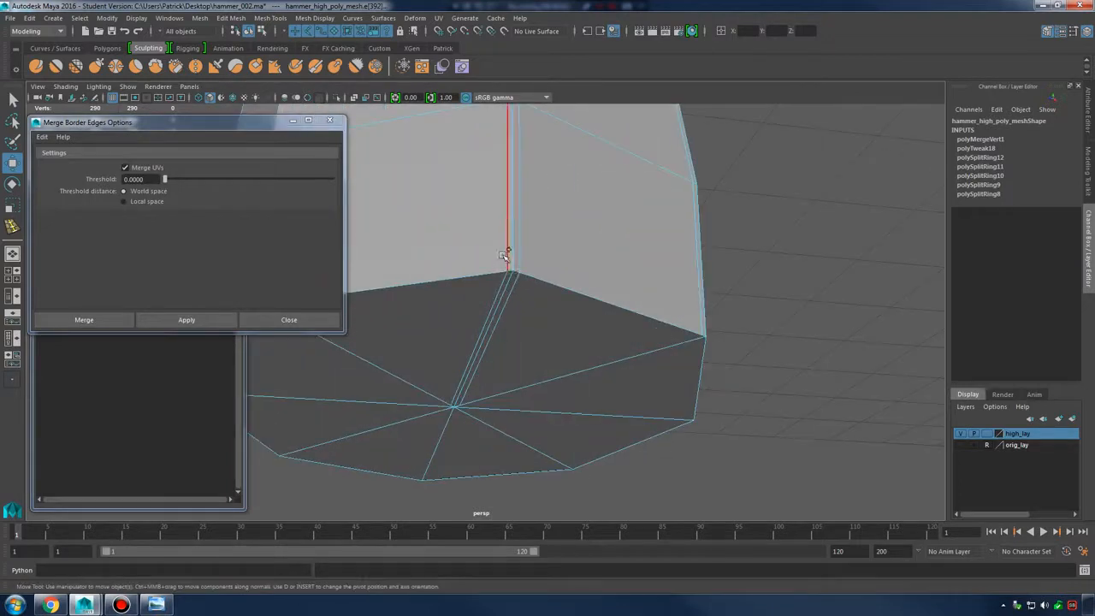
pyautogui.keyDown('alt'); pyautogui.moveTo(519, 258); pyautogui.dragTo(405, 274); pyautogui.keyUp('alt')
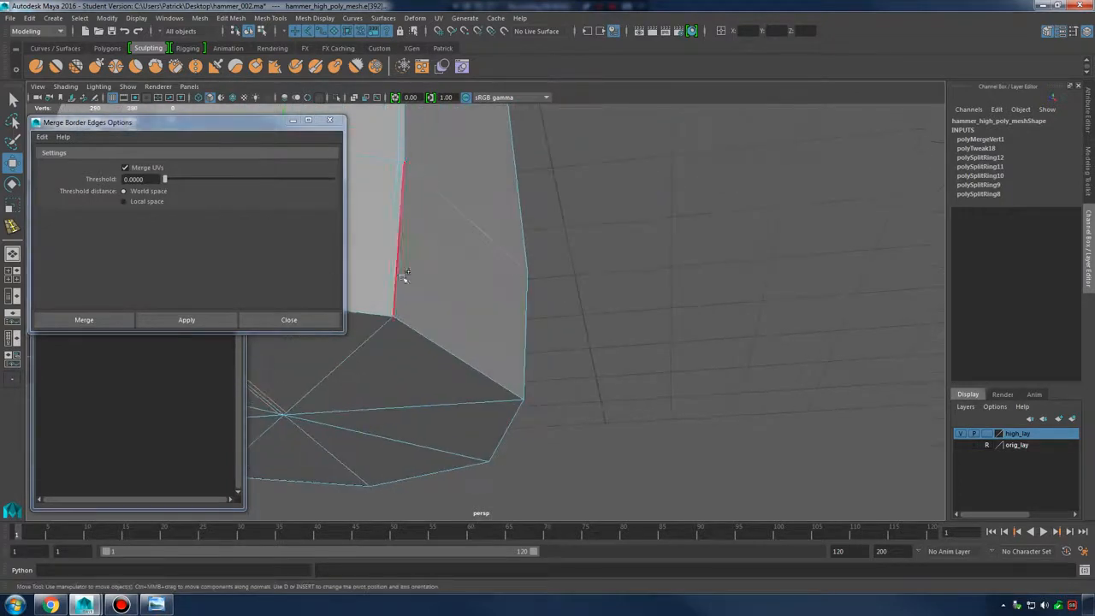
pyautogui.click(299, 122)
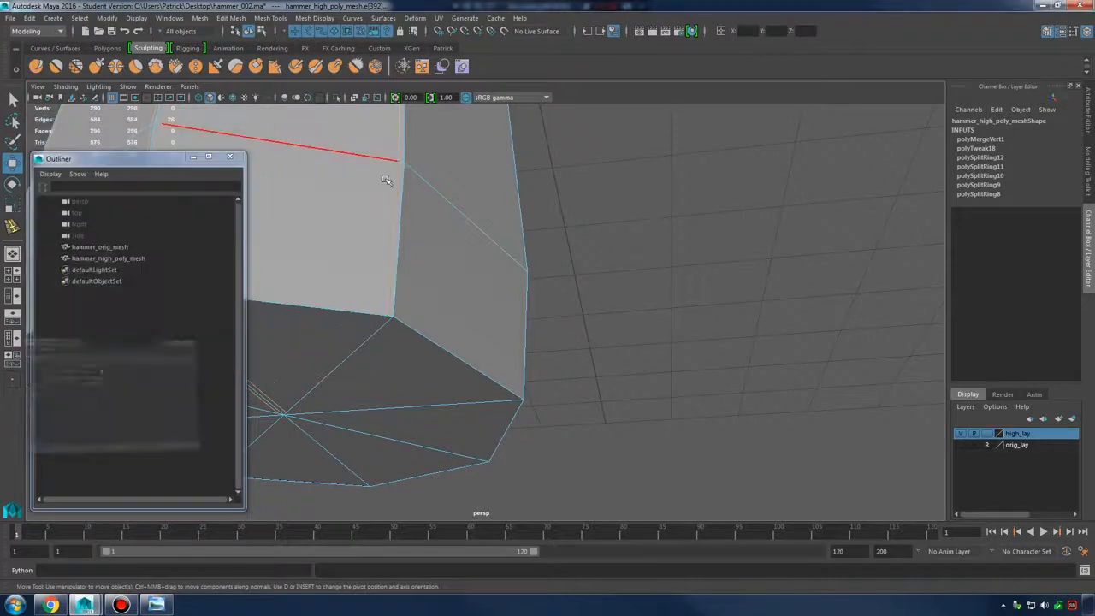
pyautogui.keyDown('alt'); pyautogui.moveTo(558, 182); pyautogui.dragTo(697, 411, button='middle'); pyautogui.keyUp('alt')
# Minimize the Outliner and bring the head-to-handle joint into view
pyautogui.click(200, 158)
pyautogui.scroll(-5, 498, 230)
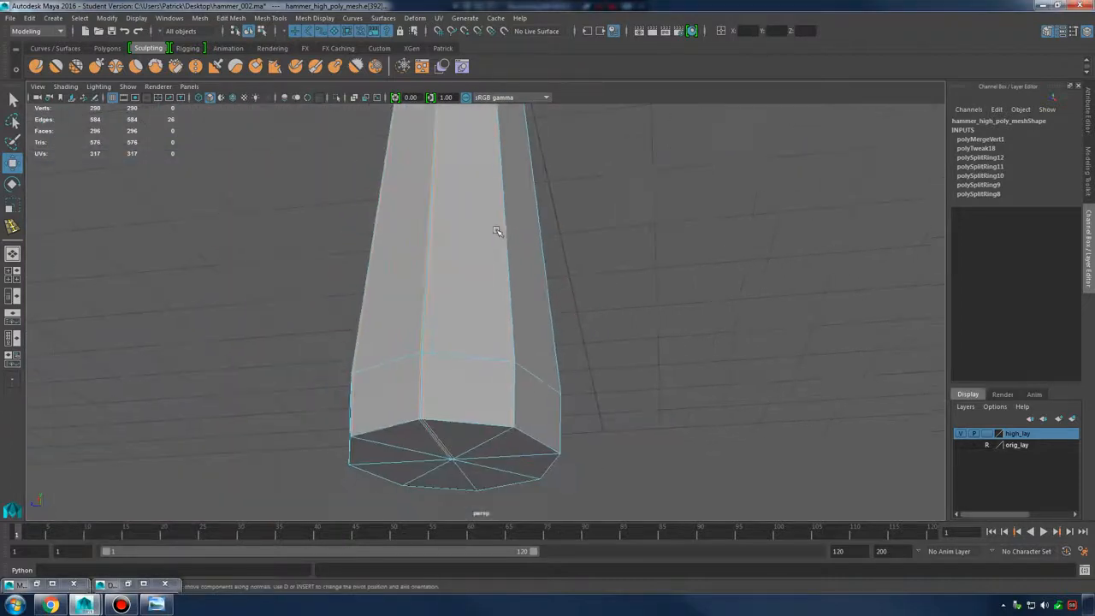
pyautogui.keyDown('alt'); pyautogui.moveTo(499, 231); pyautogui.dragTo(604, 528, button='middle'); pyautogui.keyUp('alt')
pyautogui.keyDown('alt'); pyautogui.moveTo(594, 197); pyautogui.dragTo(634, 520, button='middle'); pyautogui.keyUp('alt')
pyautogui.keyDown('alt'); pyautogui.moveTo(693, 342); pyautogui.dragTo(977, 346, button='right'); pyautogui.keyUp('alt')
pyautogui.keyDown('alt'); pyautogui.moveTo(714, 330); pyautogui.dragTo(682, 337); pyautogui.keyUp('alt')
# Switch to wireframe and look around the hammer head and claw
pyautogui.press('4')
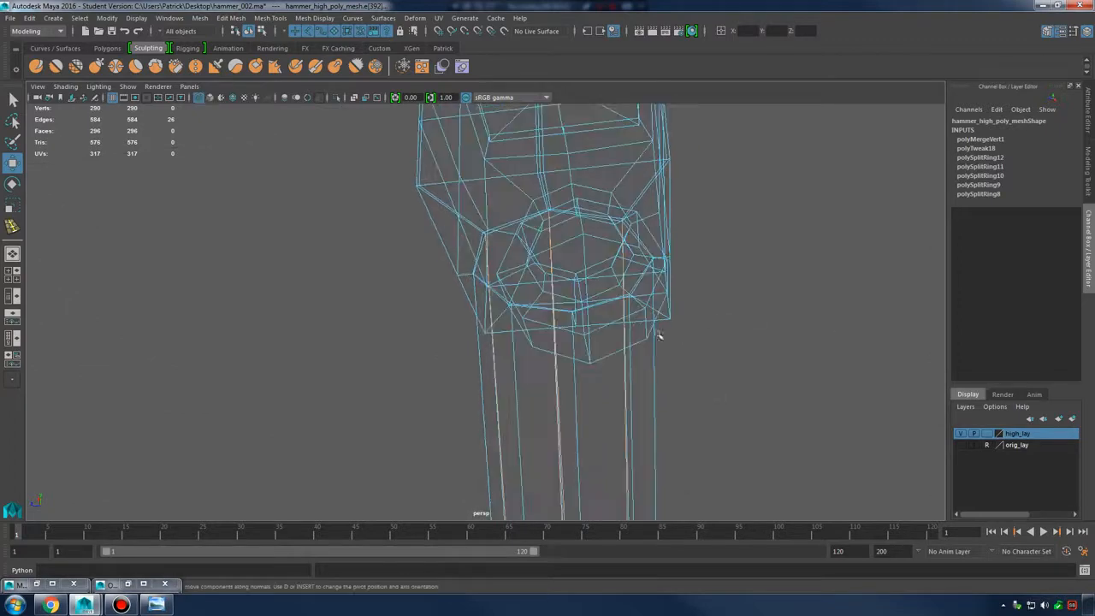
pyautogui.moveTo(589, 337)
pyautogui.keyDown('alt'); pyautogui.mouseDown()
pyautogui.moveTo(667, 340)
pyautogui.moveTo(696, 391)
pyautogui.mouseUp(); pyautogui.keyUp('alt')
pyautogui.keyDown('alt'); pyautogui.moveTo(696, 391); pyautogui.dragTo(465, 304, button='right'); pyautogui.keyUp('alt')
pyautogui.keyDown('alt'); pyautogui.moveTo(464, 304); pyautogui.dragTo(603, 344, button='middle'); pyautogui.keyUp('alt')
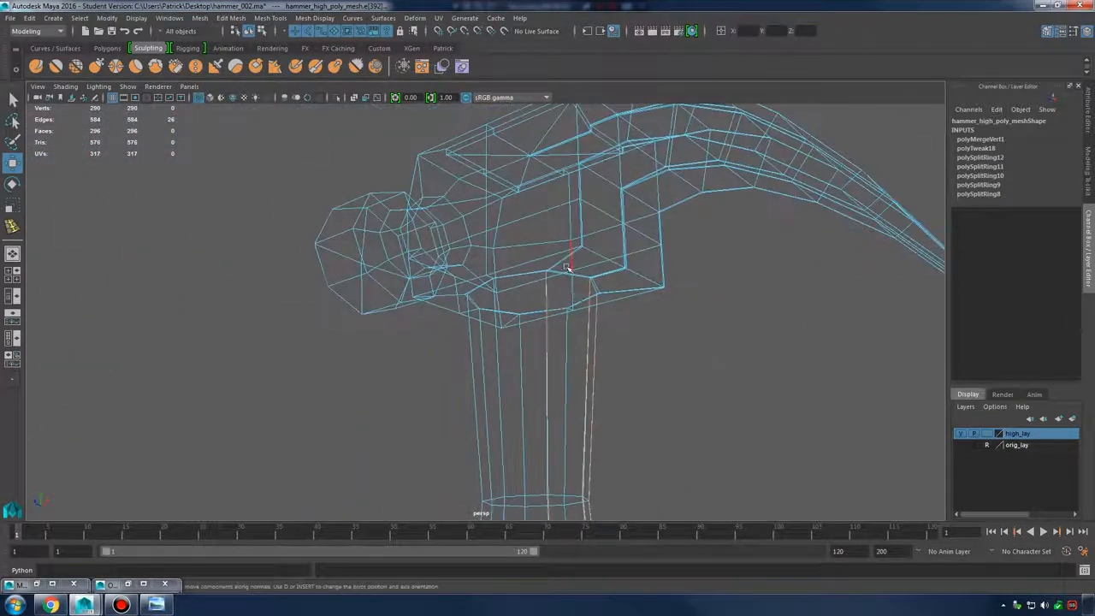
pyautogui.keyDown('alt'); pyautogui.moveTo(616, 275); pyautogui.dragTo(557, 342); pyautogui.keyUp('alt')
pyautogui.keyDown('alt'); pyautogui.moveTo(557, 342); pyautogui.dragTo(834, 362, button='right'); pyautogui.keyUp('alt')
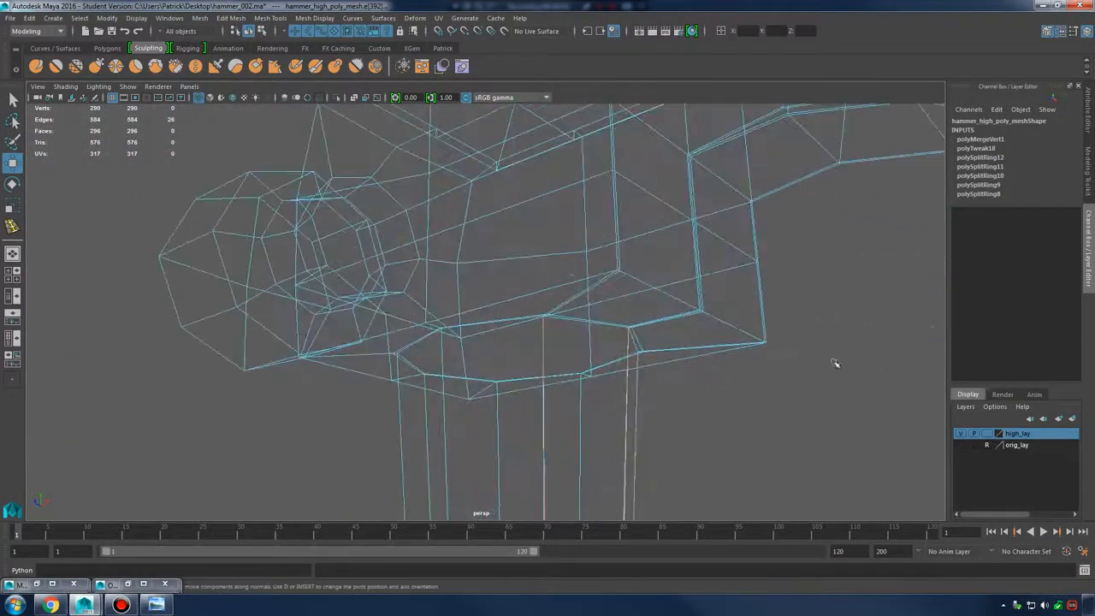
pyautogui.keyDown('alt'); pyautogui.moveTo(616, 361); pyautogui.dragTo(676, 286, button='middle'); pyautogui.keyUp('alt')
pyautogui.keyDown('alt'); pyautogui.moveTo(676, 287); pyautogui.dragTo(349, 345, button='right'); pyautogui.keyUp('alt')
# Reframe under the head to close in on the head/handle joint
pyautogui.keyDown('alt'); pyautogui.moveTo(599, 411); pyautogui.dragTo(592, 313, button='middle'); pyautogui.keyUp('alt')
pyautogui.keyDown('alt'); pyautogui.moveTo(591, 313); pyautogui.dragTo(594, 321); pyautogui.keyUp('alt')
pyautogui.keyDown('alt'); pyautogui.moveTo(562, 309); pyautogui.dragTo(531, 402, button='middle'); pyautogui.keyUp('alt')
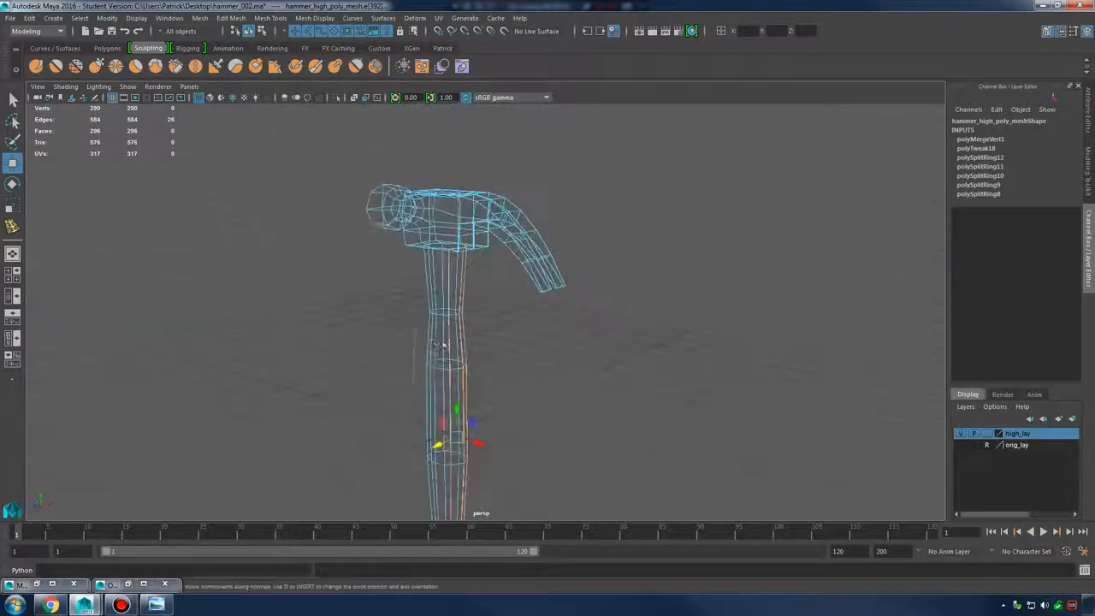
pyautogui.keyDown('alt'); pyautogui.moveTo(530, 402); pyautogui.dragTo(642, 394, button='right'); pyautogui.keyUp('alt')
pyautogui.keyDown('alt'); pyautogui.moveTo(642, 393); pyautogui.dragTo(481, 277); pyautogui.keyUp('alt')
pyautogui.keyDown('alt'); pyautogui.moveTo(482, 276); pyautogui.dragTo(529, 359, button='middle'); pyautogui.keyUp('alt')
pyautogui.keyDown('alt'); pyautogui.moveTo(528, 359); pyautogui.dragTo(804, 367, button='right'); pyautogui.keyUp('alt')
# Return to shaded display and delete the selected edge at the handle-head joint
pyautogui.press('5')
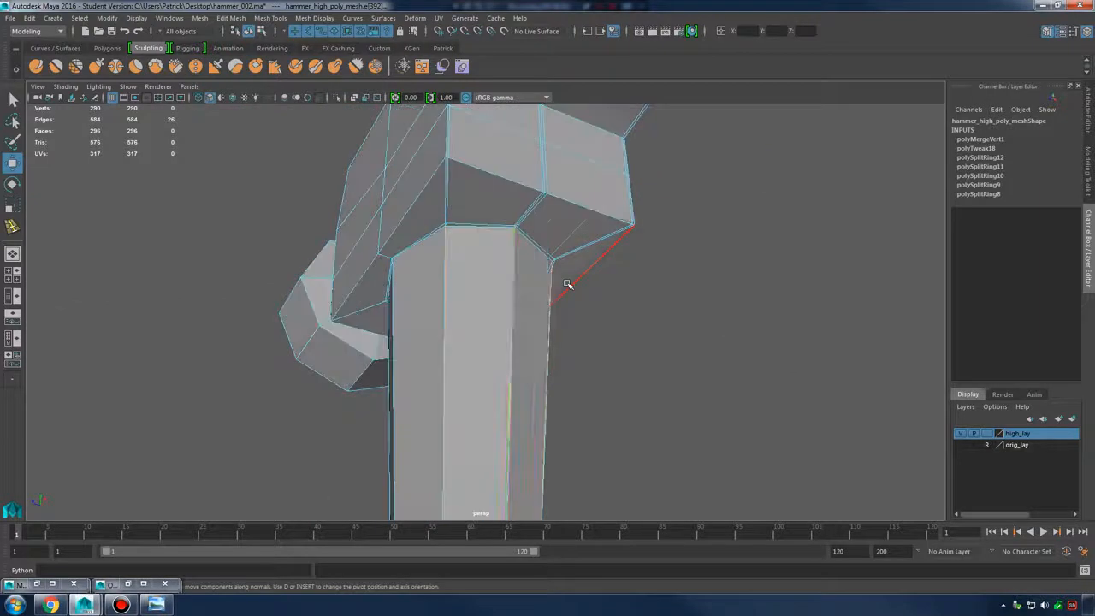
pyautogui.keyDown('shift'); pyautogui.rightClick(511, 263); pyautogui.keyUp('shift')
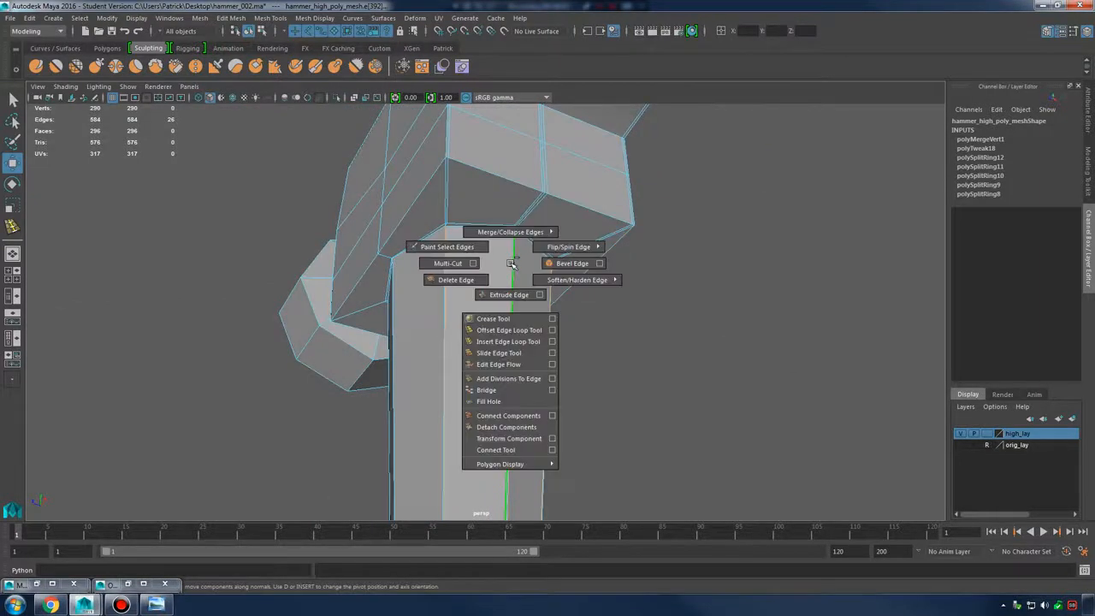
pyautogui.click(469, 278)
# Preview the smoothed hammer, looking along the handle and under the head and claw
pyautogui.press('3')
pyautogui.moveTo(510, 259); pyautogui.dragTo(564, 225, button='right')
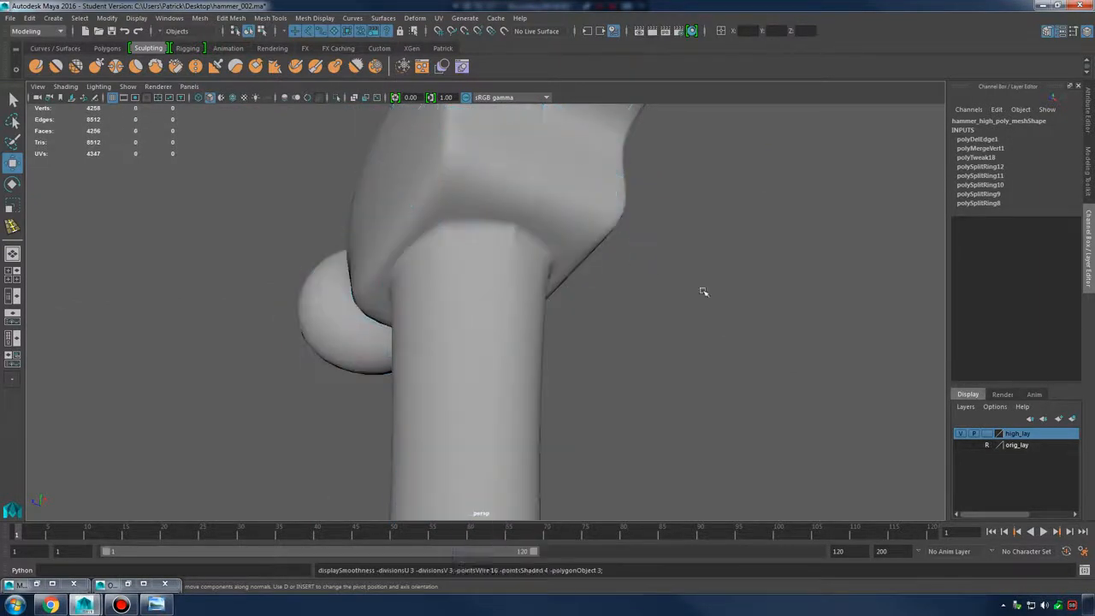
pyautogui.click(704, 292)
pyautogui.keyDown('alt'); pyautogui.moveTo(705, 295); pyautogui.dragTo(716, 387); pyautogui.keyUp('alt')
pyautogui.keyDown('alt'); pyautogui.moveTo(716, 387); pyautogui.dragTo(471, 375, button='right'); pyautogui.keyUp('alt')
pyautogui.keyDown('alt'); pyautogui.moveTo(472, 374); pyautogui.dragTo(416, 385); pyautogui.keyUp('alt')
pyautogui.keyDown('alt'); pyautogui.moveTo(416, 385); pyautogui.dragTo(342, 402, button='right'); pyautogui.keyUp('alt')
pyautogui.keyDown('alt'); pyautogui.moveTo(572, 458); pyautogui.dragTo(616, 288, button='middle'); pyautogui.keyUp('alt')
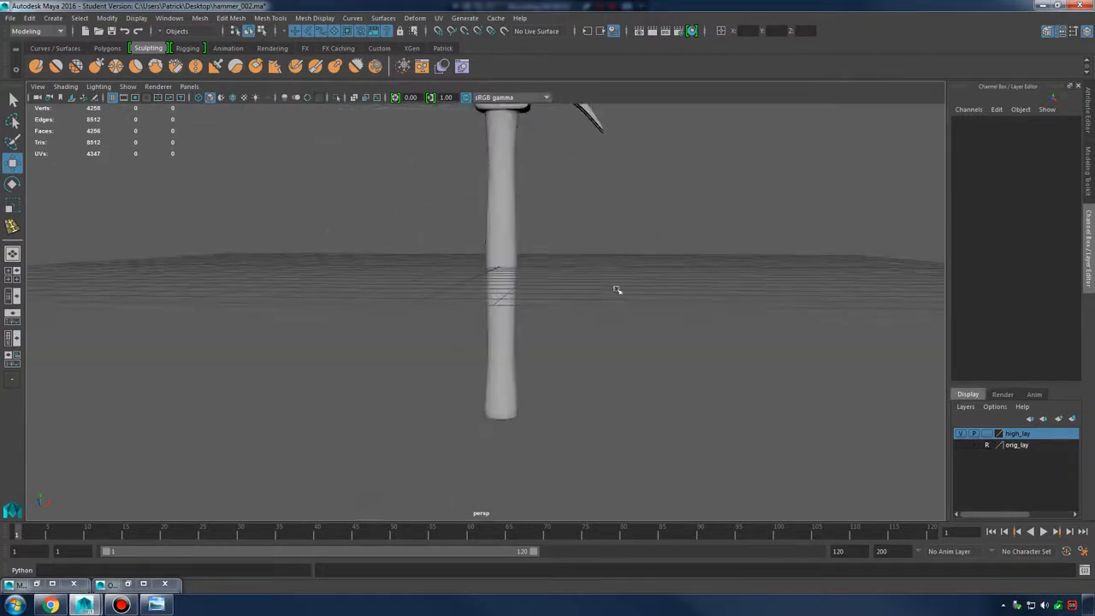
pyautogui.keyDown('alt'); pyautogui.moveTo(498, 277); pyautogui.dragTo(479, 430, button='middle'); pyautogui.keyUp('alt')
pyautogui.keyDown('alt'); pyautogui.moveTo(479, 430); pyautogui.dragTo(719, 359, button='right'); pyautogui.keyUp('alt')
pyautogui.keyDown('alt'); pyautogui.moveTo(719, 360); pyautogui.dragTo(667, 283); pyautogui.keyUp('alt')
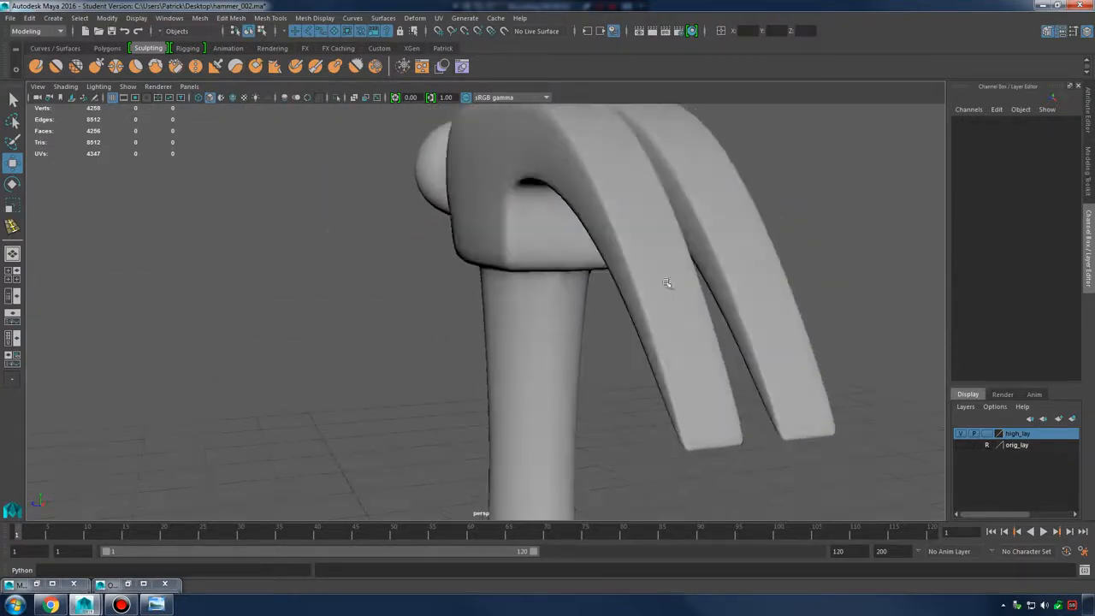
# Inspect the smoothed joint up close, then return to the low-poly cage
pyautogui.keyDown('alt'); pyautogui.moveTo(586, 251); pyautogui.dragTo(614, 299); pyautogui.keyUp('alt')
pyautogui.keyDown('alt'); pyautogui.moveTo(613, 299); pyautogui.dragTo(726, 350, button='right'); pyautogui.keyUp('alt')
pyautogui.click(620, 355)
pyautogui.keyDown('alt'); pyautogui.moveTo(622, 355); pyautogui.dragTo(626, 351); pyautogui.keyUp('alt')
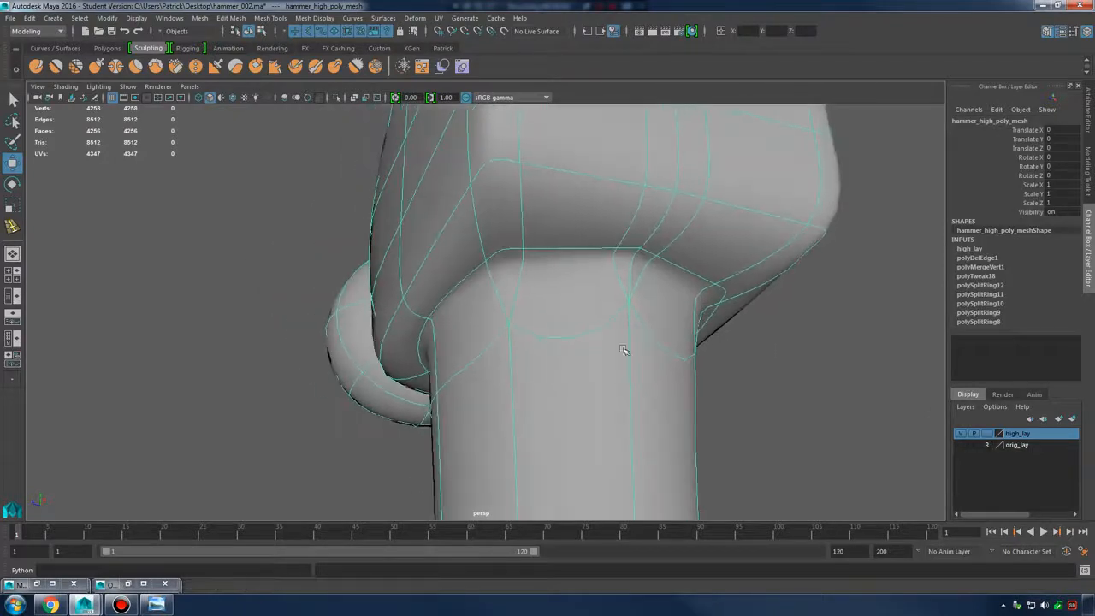
pyautogui.click(772, 367)
pyautogui.keyDown('alt'); pyautogui.moveTo(772, 367); pyautogui.dragTo(783, 373); pyautogui.keyUp('alt')
pyautogui.keyDown('alt'); pyautogui.moveTo(784, 373); pyautogui.dragTo(799, 410, button='right'); pyautogui.keyUp('alt')
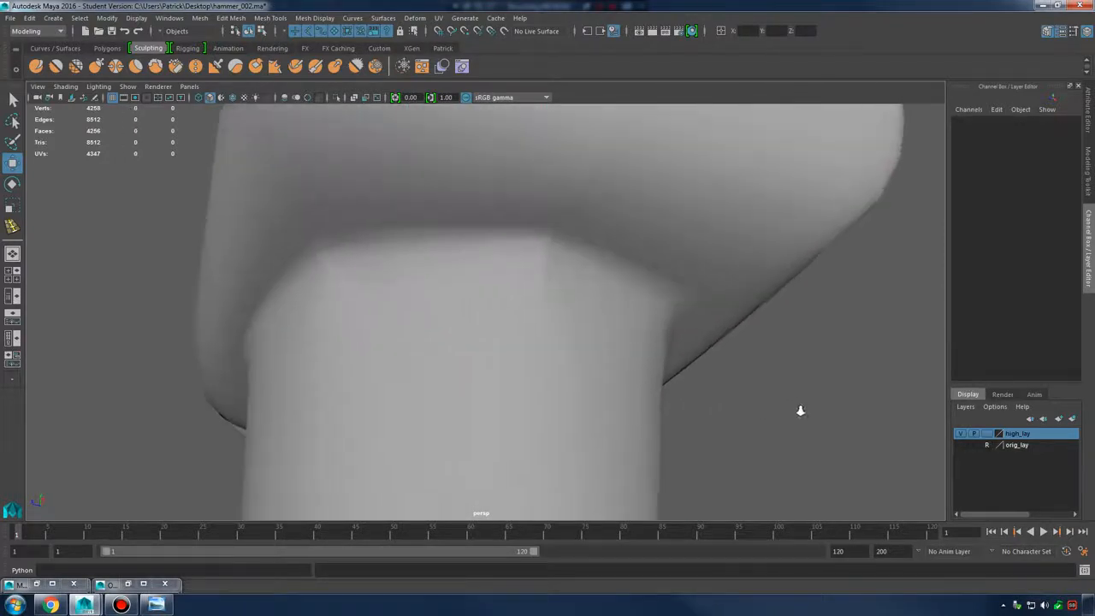
pyautogui.click(554, 254)
pyautogui.press('1')
pyautogui.keyDown('alt'); pyautogui.moveTo(582, 282); pyautogui.dragTo(634, 276); pyautogui.keyUp('alt')
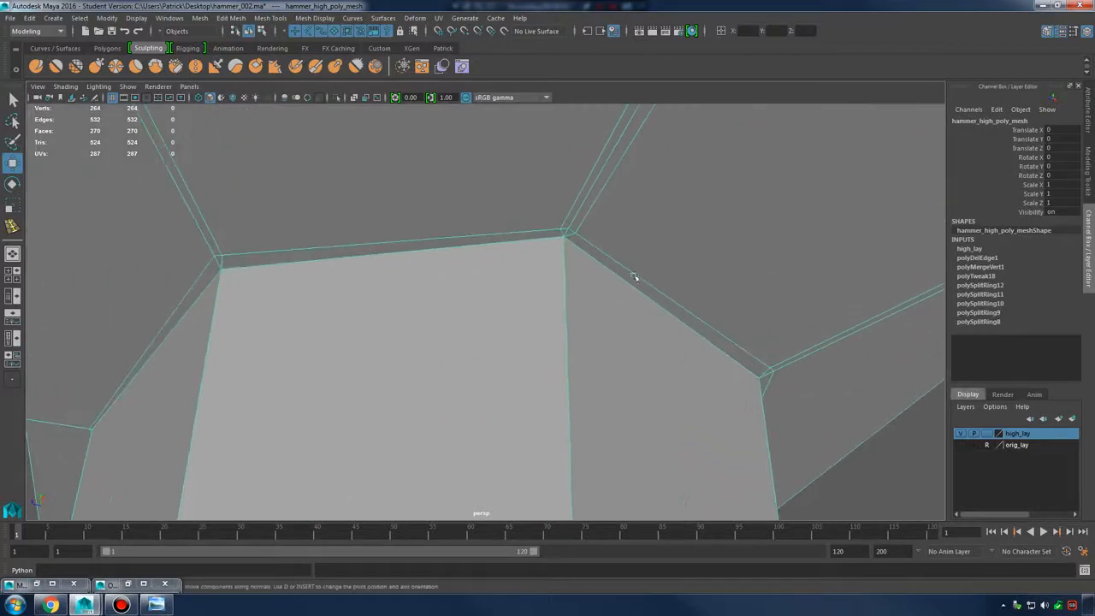
# In vertex mode, move the left corner vertex onto its neighbour
pyautogui.keyDown('alt'); pyautogui.moveTo(454, 248); pyautogui.dragTo(595, 266, button='middle'); pyautogui.keyUp('alt')
pyautogui.moveTo(418, 269); pyautogui.dragTo(377, 271, button='right')
pyautogui.press('g')
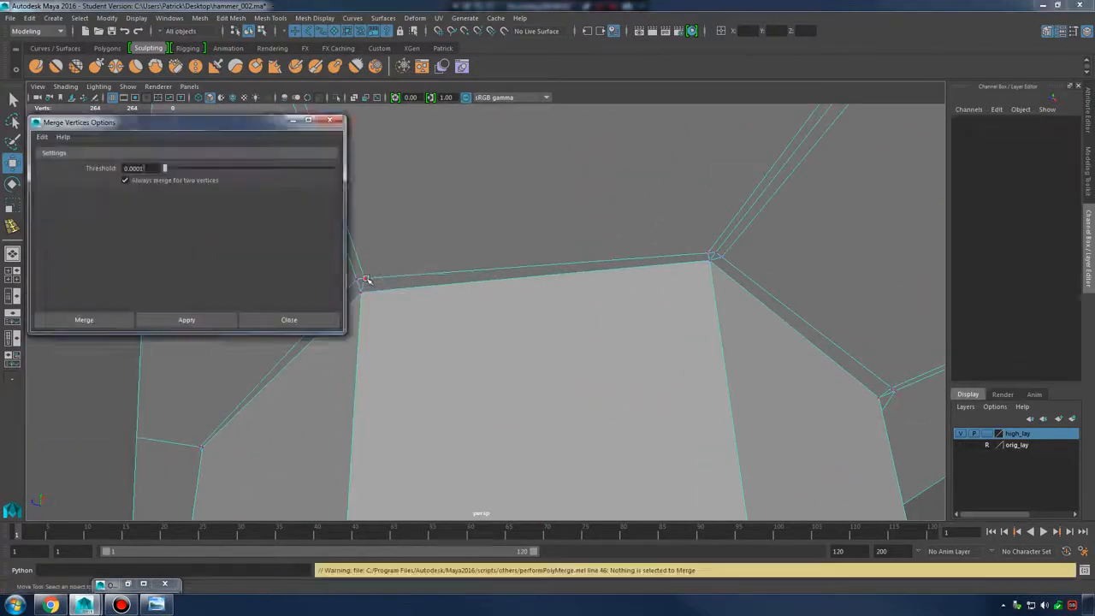
pyautogui.click(366, 280)
pyautogui.click(328, 120)
pyautogui.press('q')
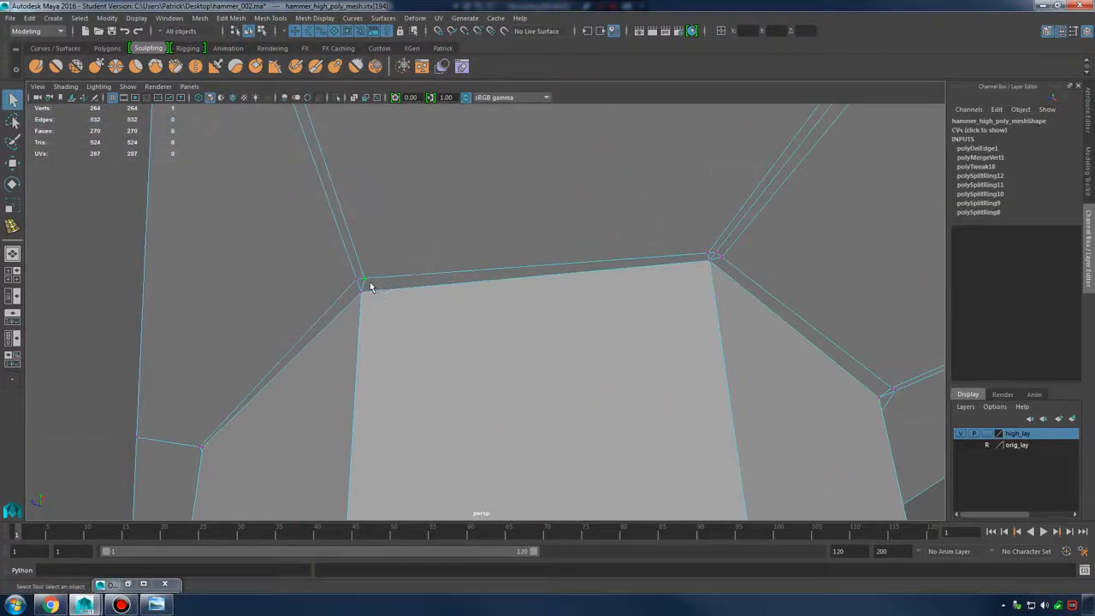
pyautogui.press('w')
pyautogui.moveTo(364, 280); pyautogui.dragTo(357, 277)
# Try point-snapping the next corner vertex, then undo the vertex moves
pyautogui.keyDown('alt'); pyautogui.moveTo(585, 279); pyautogui.dragTo(562, 244); pyautogui.keyUp('alt')
pyautogui.click(553, 243)
pyautogui.press('v')
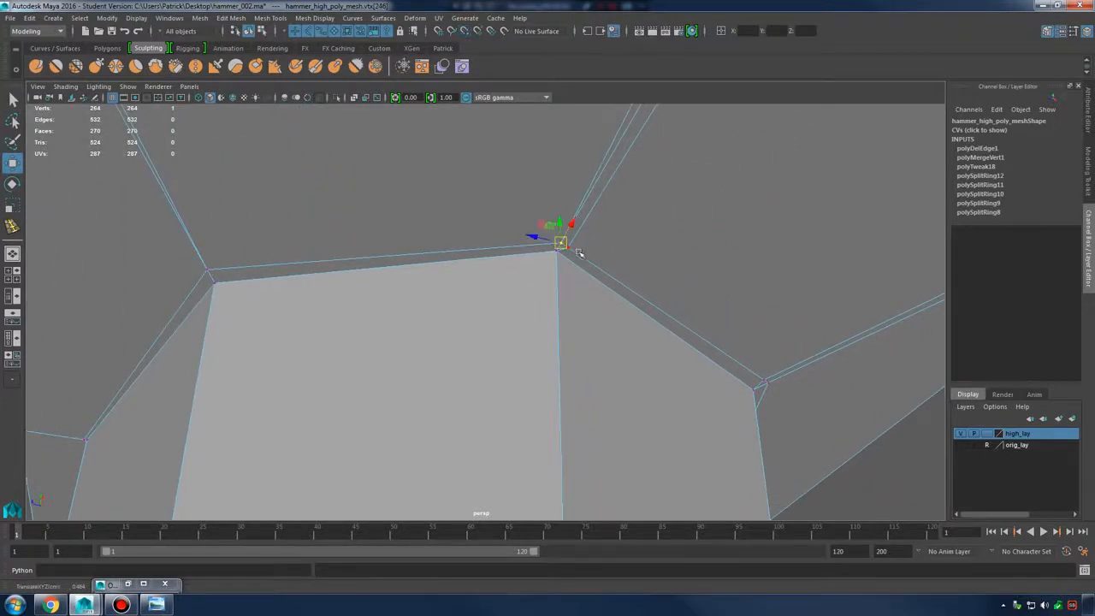
pyautogui.press('q')
pyautogui.press('w')
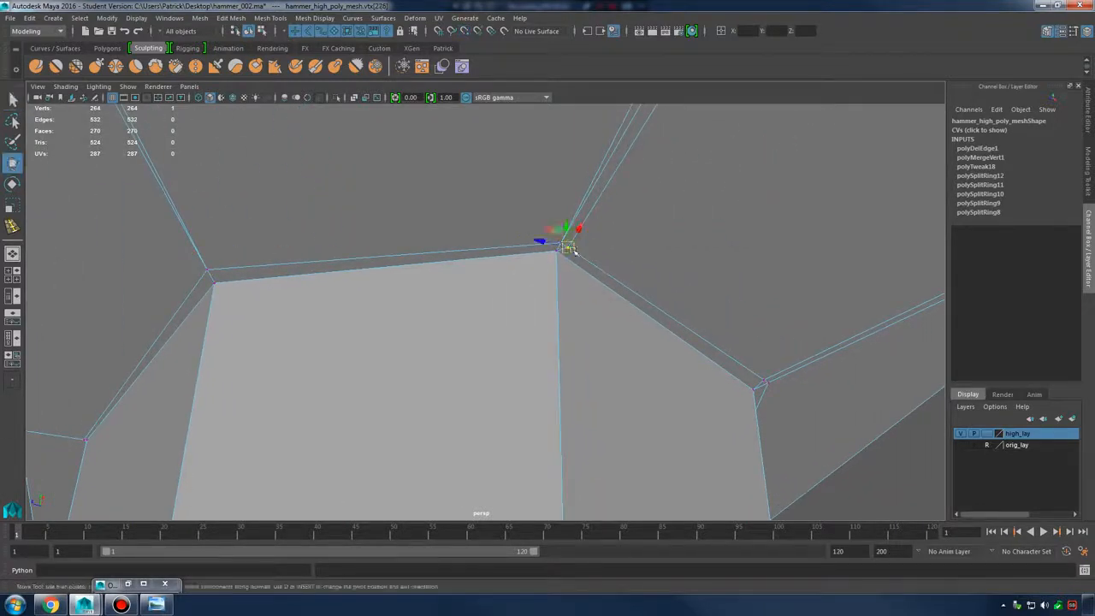
pyautogui.hotkey('ctrl', 'z')
pyautogui.hotkey('ctrl', 'z')
pyautogui.hotkey('ctrl', 'z')
# Check the corner in smooth preview, then go back to the low-poly cage
pyautogui.moveTo(426, 269); pyautogui.dragTo(481, 249, button='right')
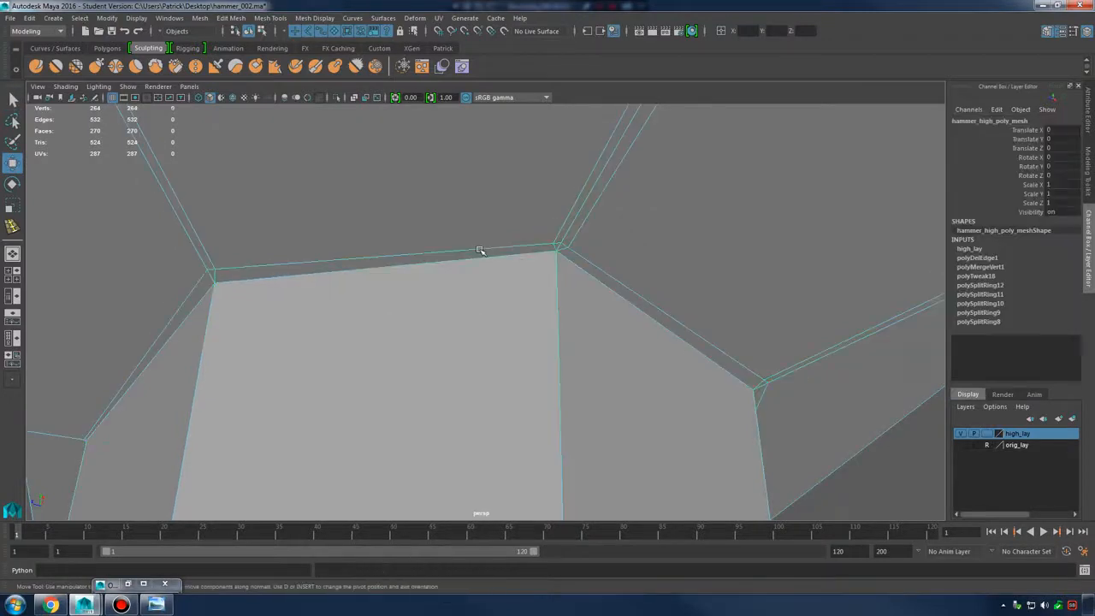
pyautogui.press('3')
pyautogui.keyDown('alt'); pyautogui.moveTo(695, 301); pyautogui.dragTo(641, 298, button='right'); pyautogui.keyUp('alt')
pyautogui.click(795, 432)
pyautogui.click(590, 296)
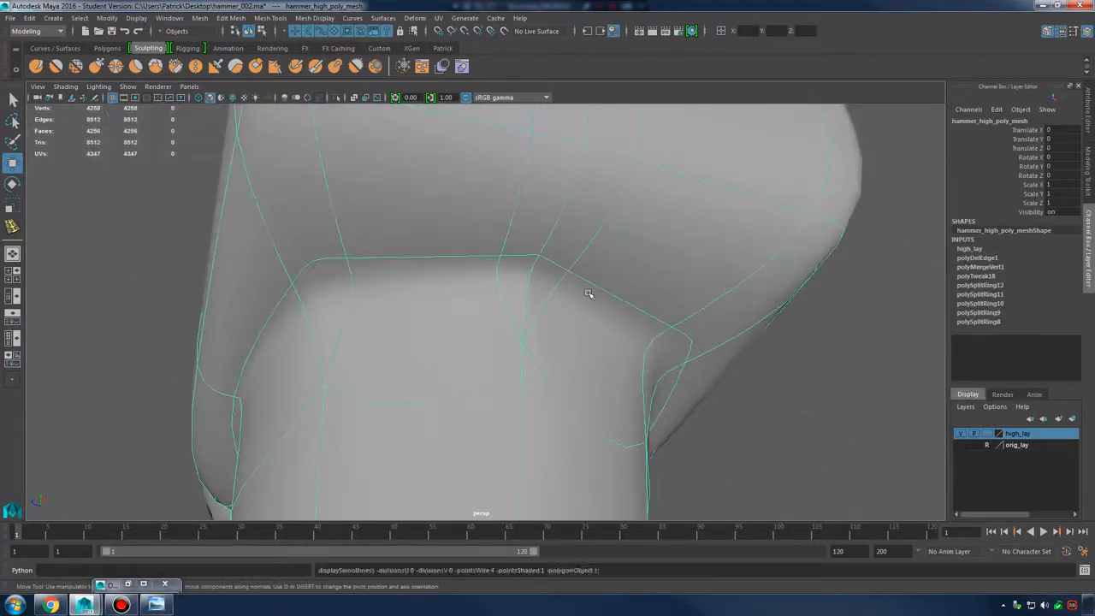
pyautogui.press('1')
pyautogui.keyDown('alt'); pyautogui.moveTo(538, 281); pyautogui.dragTo(767, 289, button='right'); pyautogui.keyUp('alt')
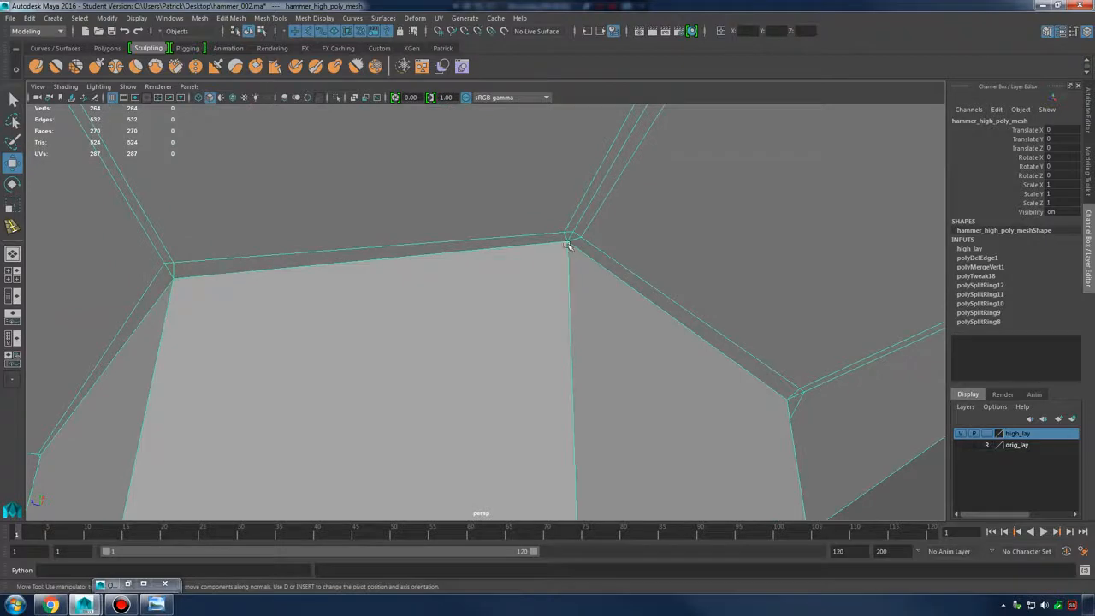
pyautogui.keyDown('alt'); pyautogui.moveTo(589, 241); pyautogui.dragTo(597, 276); pyautogui.keyUp('alt')
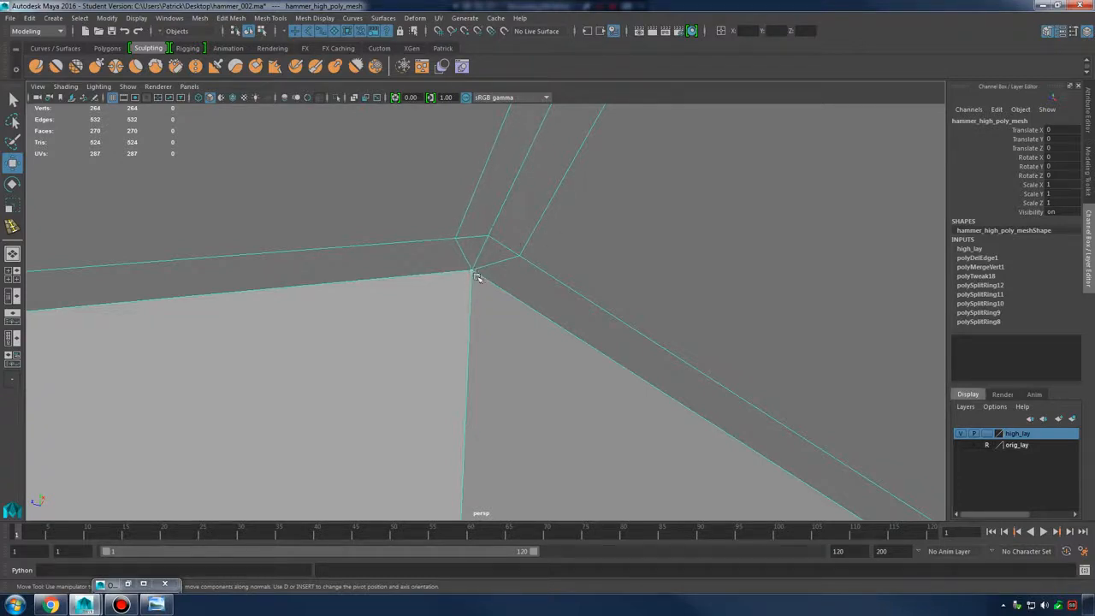
# Point-snap three corner vertices onto their neighbouring vertices
pyautogui.moveTo(493, 258); pyautogui.dragTo(432, 257, button='right')
pyautogui.click(456, 237)
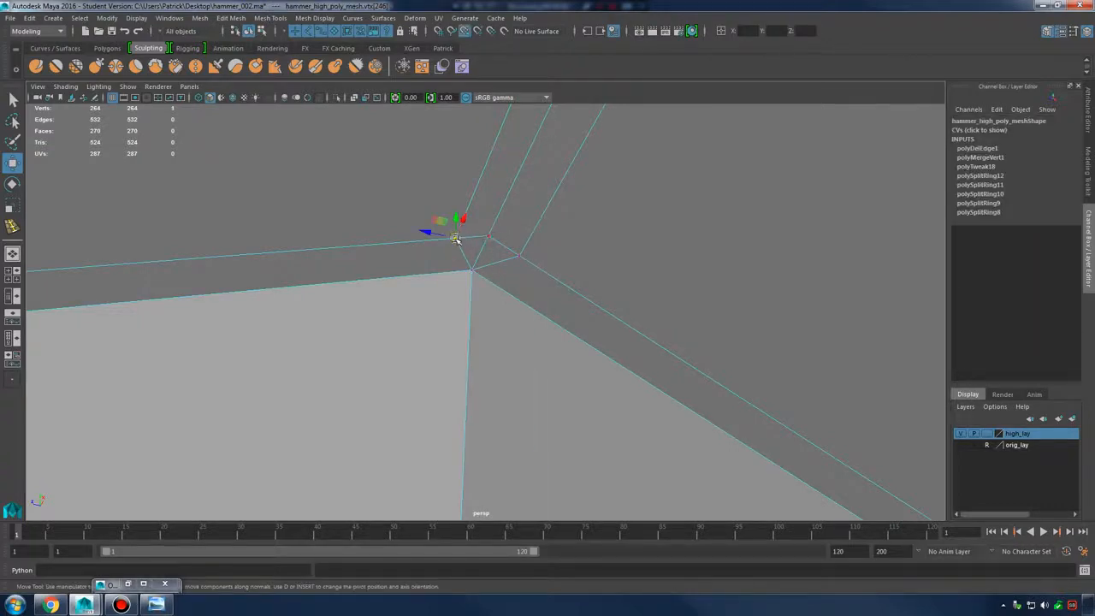
pyautogui.moveTo(455, 238); pyautogui.dragTo(503, 248)
pyautogui.click(520, 257)
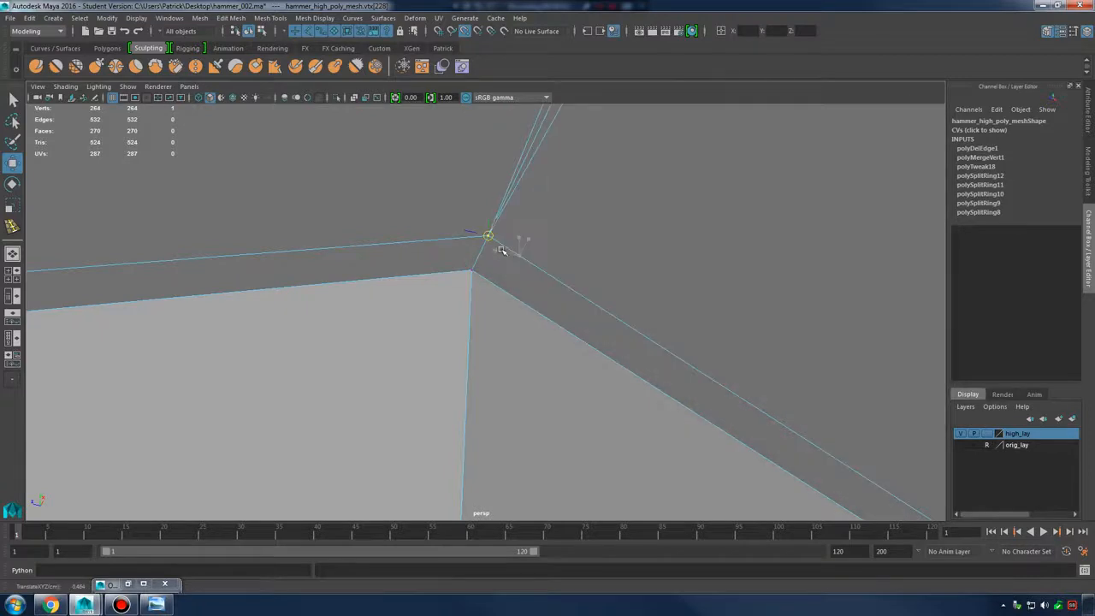
pyautogui.scroll(-8, 491, 245)
pyautogui.keyDown('alt'); pyautogui.moveTo(491, 244); pyautogui.dragTo(534, 222, button='middle'); pyautogui.keyUp('alt')
pyautogui.scroll(2, 467, 242)
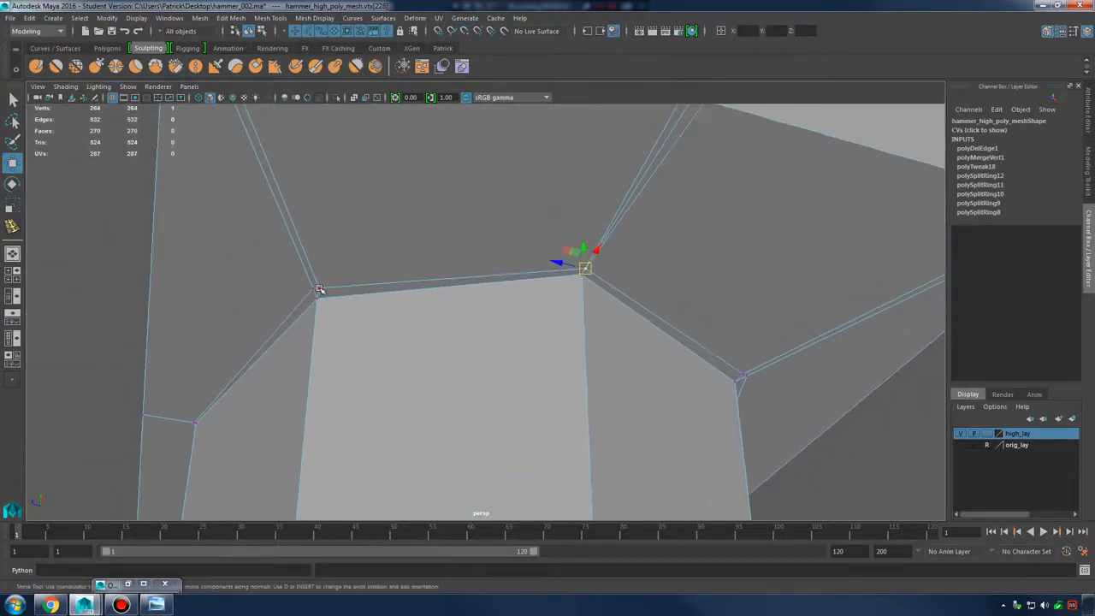
pyautogui.click(318, 290)
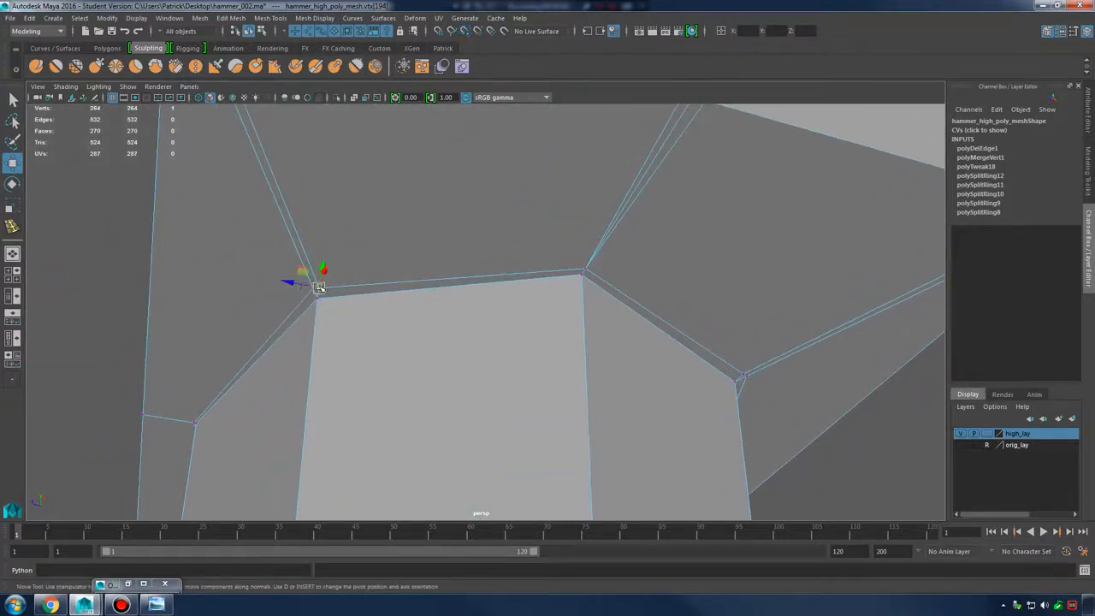
pyautogui.moveTo(319, 288); pyautogui.dragTo(313, 288)
# Snap the far-corner vertex, marquee-select the overlapping corner vertices and merge them
pyautogui.keyDown('alt'); pyautogui.moveTo(504, 289); pyautogui.dragTo(552, 311); pyautogui.keyUp('alt')
pyautogui.keyDown('alt'); pyautogui.moveTo(730, 336); pyautogui.dragTo(631, 309, button='middle'); pyautogui.keyUp('alt')
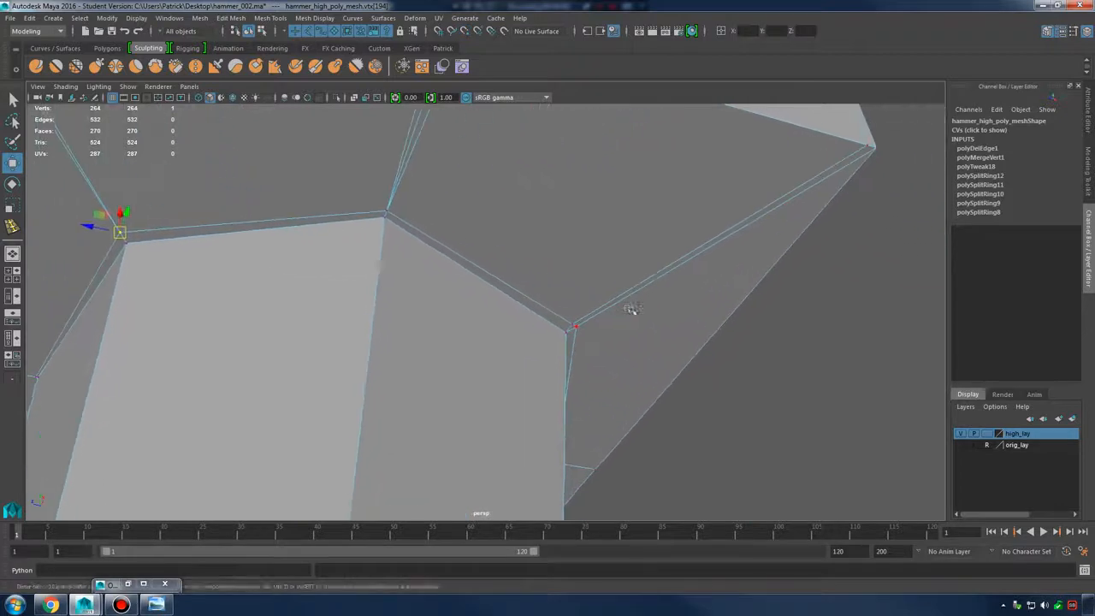
pyautogui.keyDown('alt'); pyautogui.moveTo(631, 309); pyautogui.dragTo(595, 275); pyautogui.keyUp('alt')
pyautogui.click(570, 270)
pyautogui.press('v')
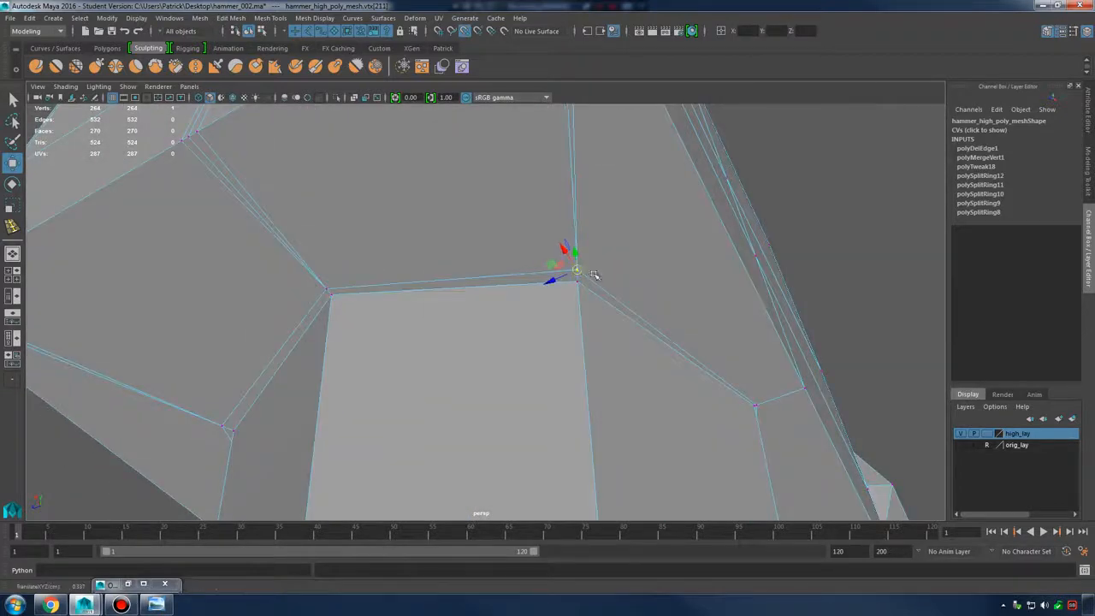
pyautogui.keyDown('alt'); pyautogui.moveTo(432, 288); pyautogui.dragTo(429, 311); pyautogui.keyUp('alt')
pyautogui.moveTo(196, 210); pyautogui.dragTo(693, 416)
pyautogui.keyDown('shift'); pyautogui.moveTo(469, 242); pyautogui.dragTo(530, 226, button='right'); pyautogui.keyUp('shift')
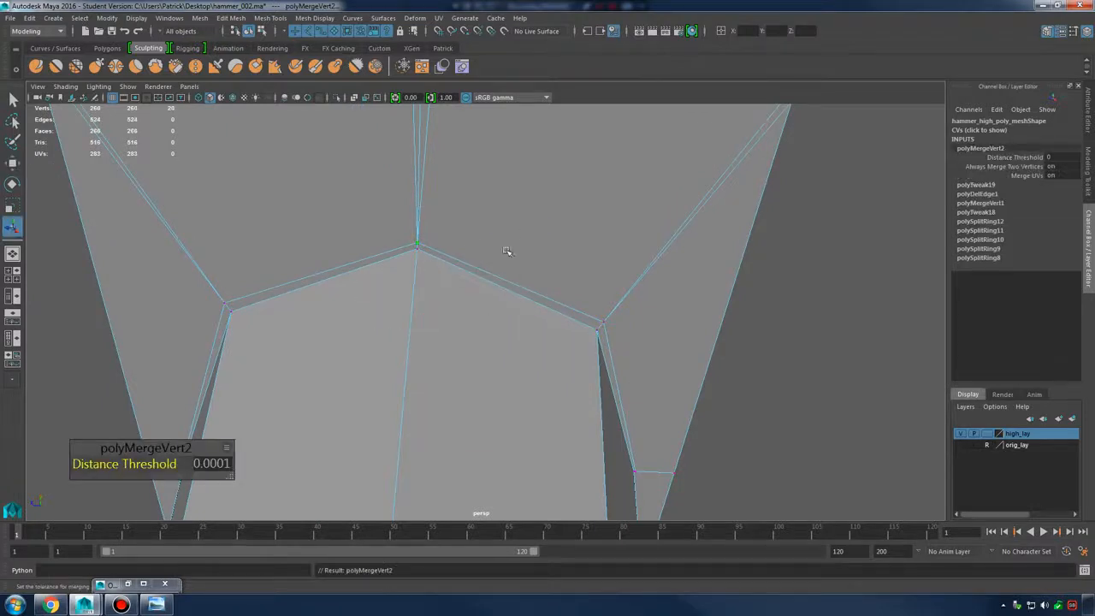
# Check the merged corner and underside junction in smooth preview
pyautogui.moveTo(483, 257); pyautogui.dragTo(553, 246, button='right')
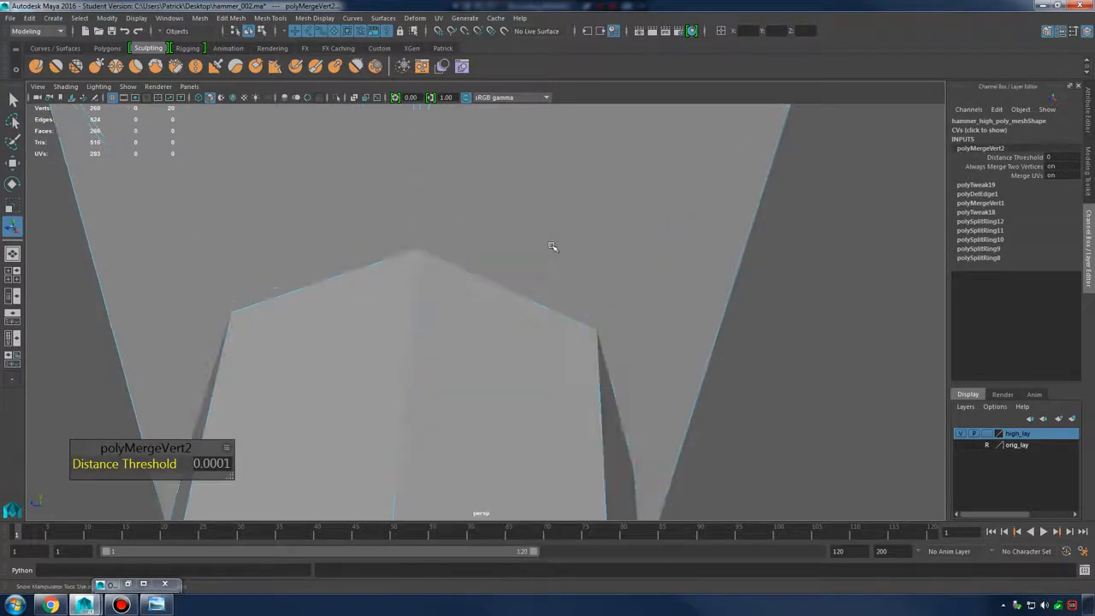
pyautogui.press('3')
pyautogui.click(809, 399)
pyautogui.keyDown('alt'); pyautogui.moveTo(714, 366); pyautogui.dragTo(659, 358, button='right'); pyautogui.keyUp('alt')
pyautogui.keyDown('alt'); pyautogui.moveTo(698, 403); pyautogui.dragTo(538, 332); pyautogui.keyUp('alt')
pyautogui.click(492, 267)
pyautogui.keyDown('alt'); pyautogui.moveTo(492, 267); pyautogui.dragTo(513, 310, button='middle'); pyautogui.keyUp('alt')
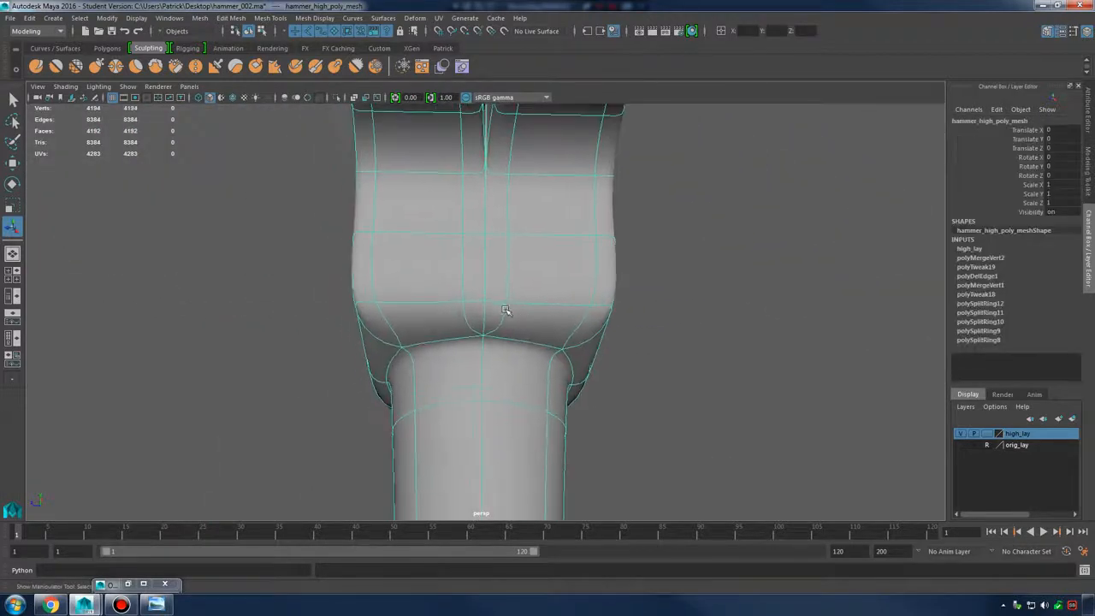
pyautogui.keyDown('alt'); pyautogui.moveTo(513, 309); pyautogui.dragTo(574, 426); pyautogui.keyUp('alt')
pyautogui.click(687, 396)
pyautogui.keyDown('alt'); pyautogui.moveTo(575, 426); pyautogui.dragTo(706, 416, button='right'); pyautogui.keyUp('alt')
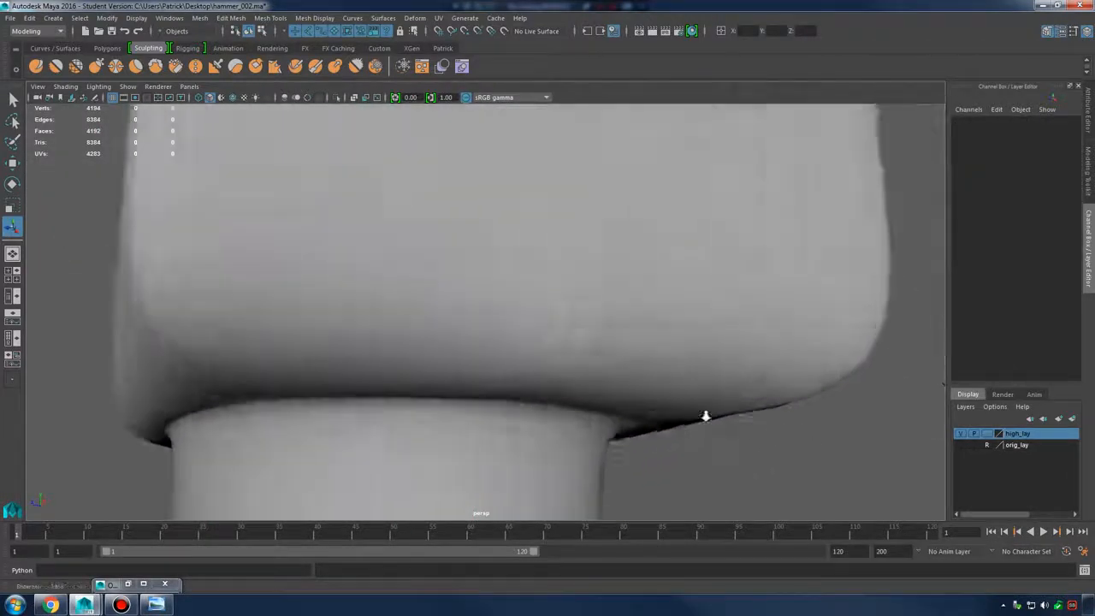
pyautogui.keyDown('alt'); pyautogui.moveTo(705, 415); pyautogui.dragTo(614, 323); pyautogui.keyUp('alt')
# Toggle between the low-poly cage and smooth preview to verify the merged corner
pyautogui.click(636, 329)
pyautogui.press('1')
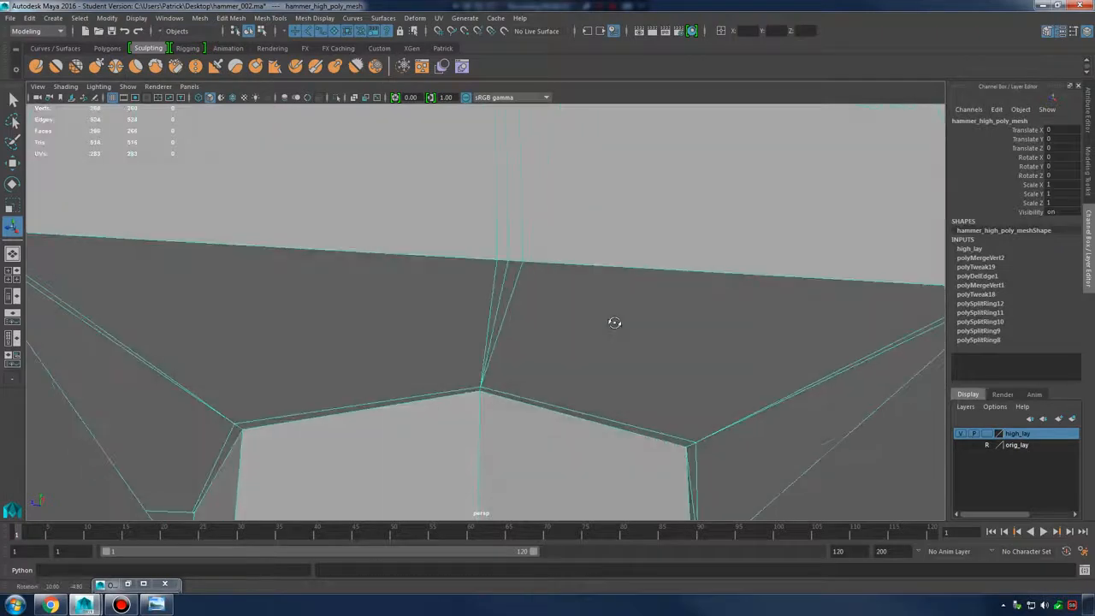
pyautogui.keyDown('shift'); pyautogui.rightClick(567, 235); pyautogui.keyUp('shift')
pyautogui.press('3')
pyautogui.click(768, 411)
pyautogui.keyDown('alt'); pyautogui.moveTo(696, 274); pyautogui.dragTo(587, 282); pyautogui.keyUp('alt')
pyautogui.click(571, 271)
pyautogui.press('1')
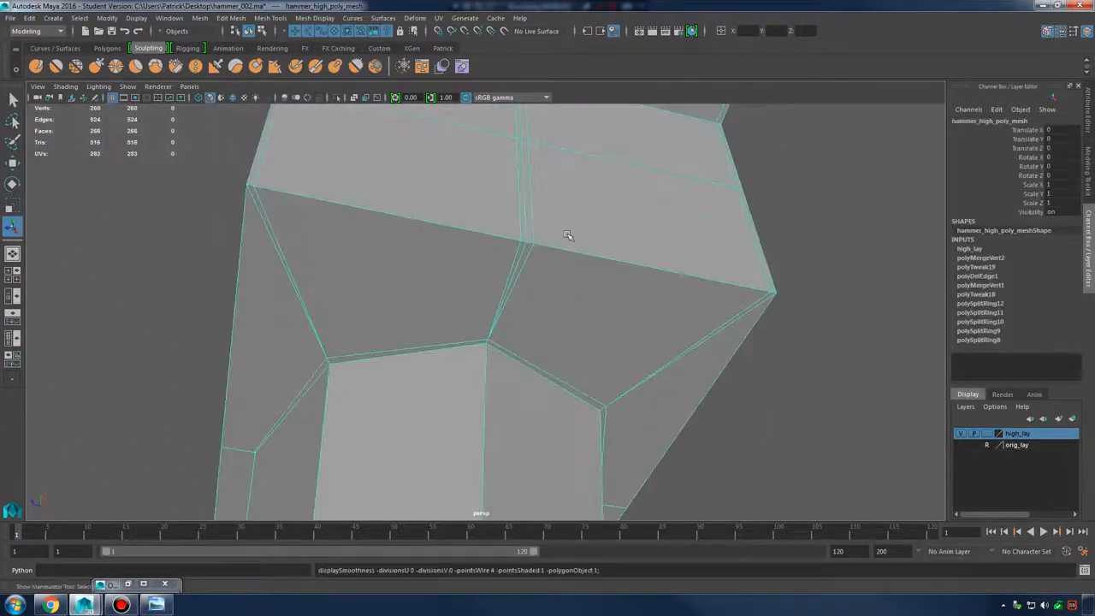
pyautogui.keyDown('shift'); pyautogui.click(552, 238); pyautogui.keyUp('shift')
pyautogui.keyDown('shift'); pyautogui.rightClick(555, 237); pyautogui.keyUp('shift')
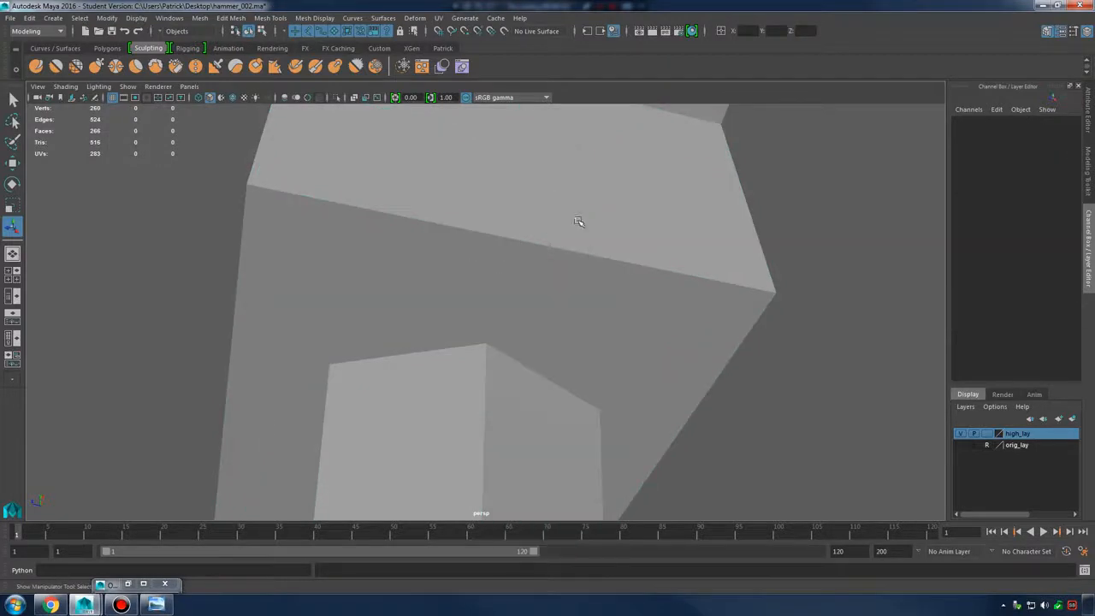
pyautogui.click(561, 232)
pyautogui.keyDown('shift'); pyautogui.moveTo(550, 237); pyautogui.dragTo(532, 246, button='right'); pyautogui.keyUp('shift')
# Add a support edge loop on the hammer head's underside and check it smoothed
pyautogui.click(537, 240)
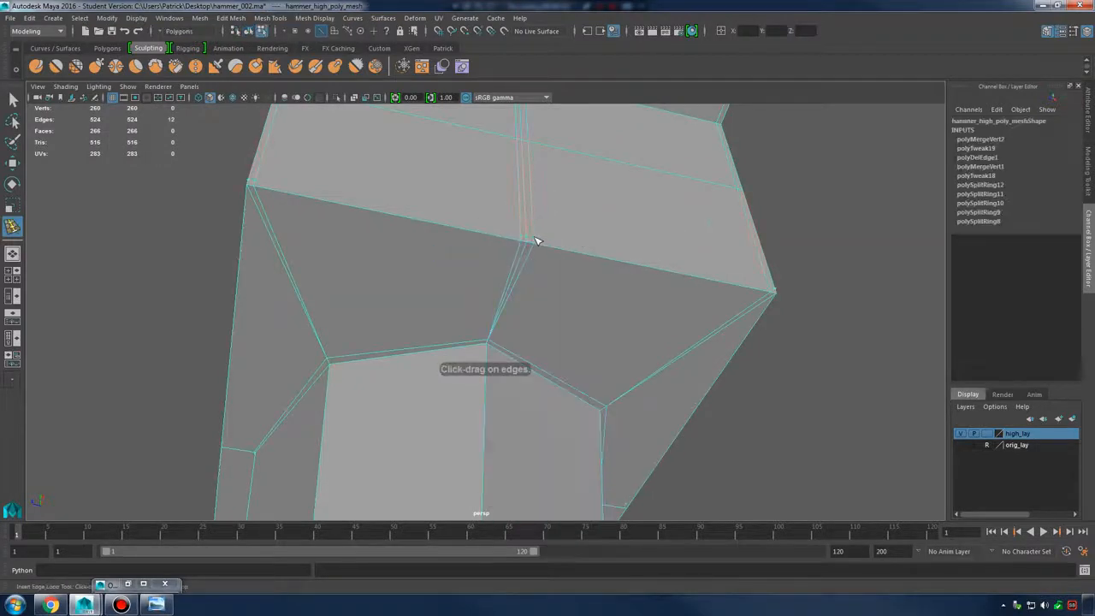
pyautogui.press('3')
pyautogui.press('q')
pyautogui.moveTo(600, 267); pyautogui.dragTo(650, 250, button='right')
pyautogui.click(815, 461)
pyautogui.keyDown('alt'); pyautogui.moveTo(815, 461); pyautogui.dragTo(723, 426); pyautogui.keyUp('alt')
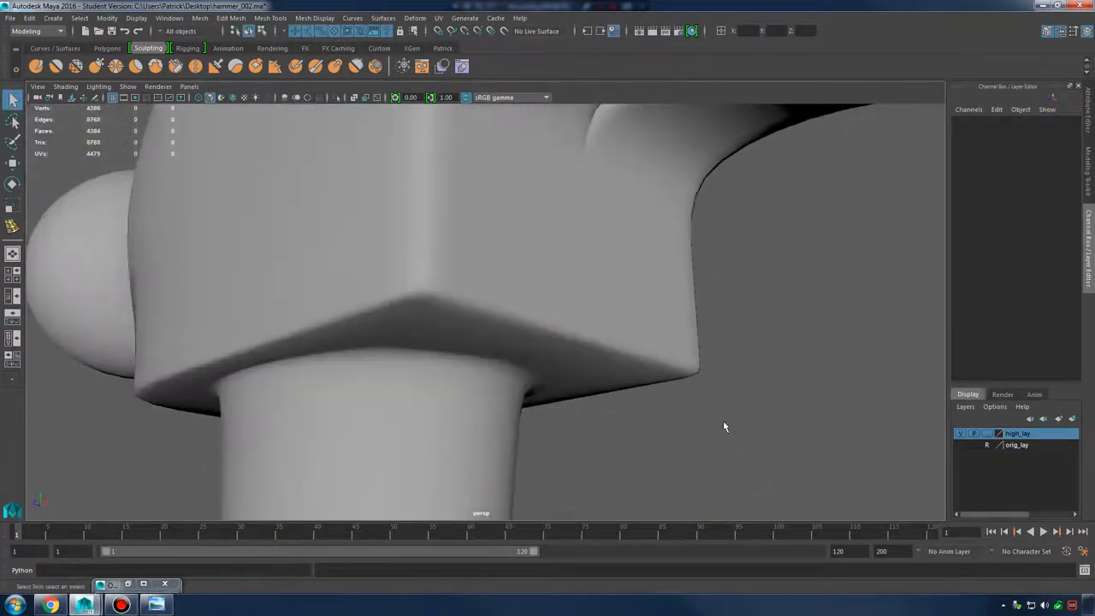
pyautogui.keyDown('alt'); pyautogui.moveTo(578, 335); pyautogui.dragTo(381, 337); pyautogui.keyUp('alt')
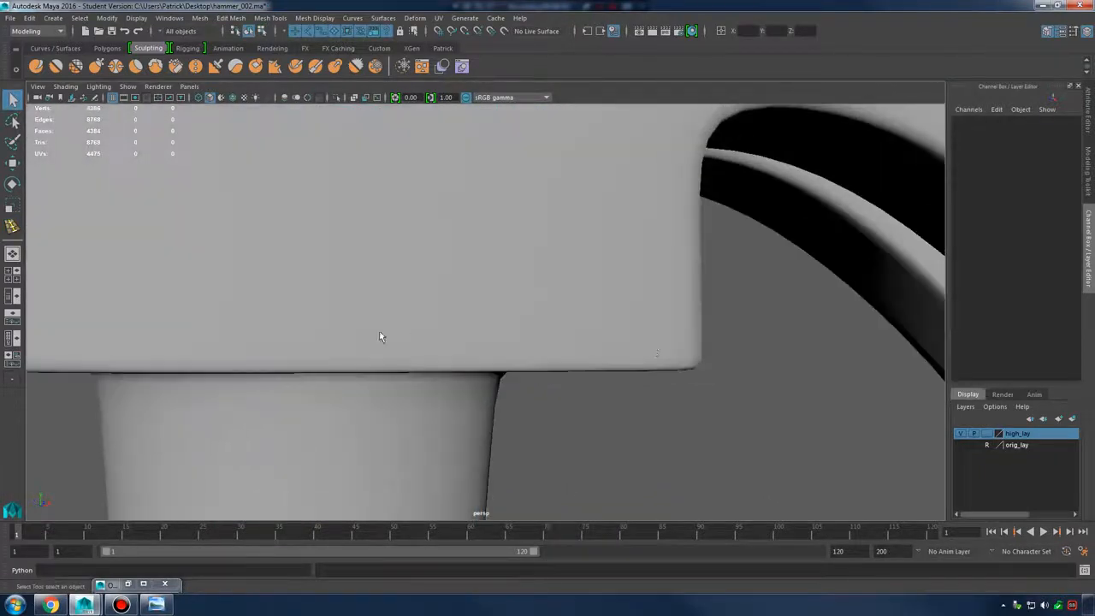
pyautogui.keyDown('alt'); pyautogui.moveTo(381, 337); pyautogui.dragTo(542, 374, button='middle'); pyautogui.keyUp('alt')
pyautogui.keyDown('alt'); pyautogui.moveTo(542, 374); pyautogui.dragTo(414, 274, button='right'); pyautogui.keyUp('alt')
# Insert an edge loop around the rounded end of the hammer head on the low-poly cage
pyautogui.click(414, 275)
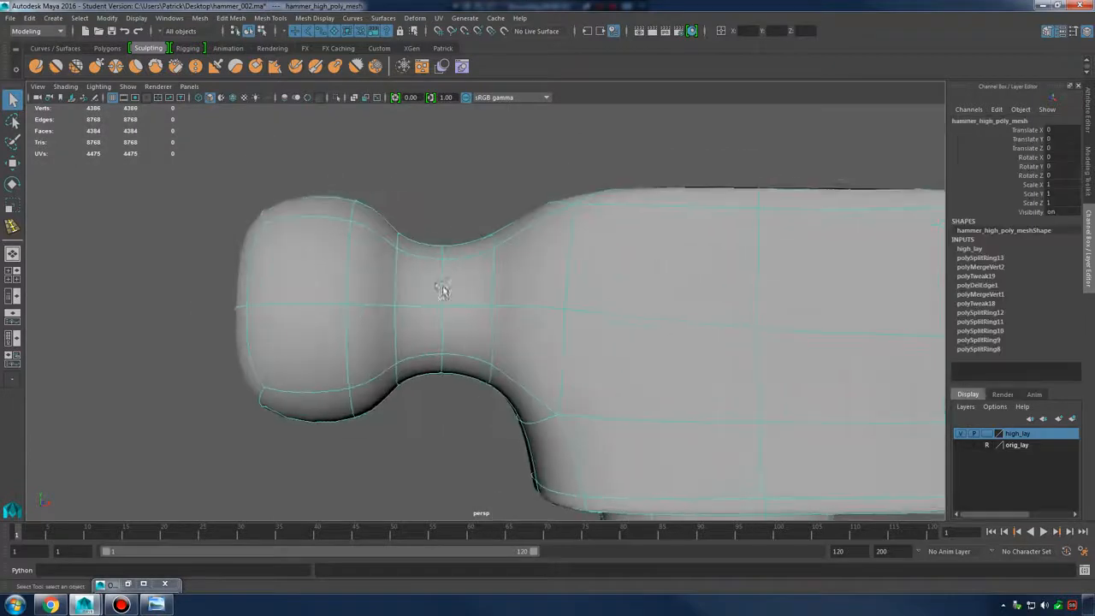
pyautogui.press('1')
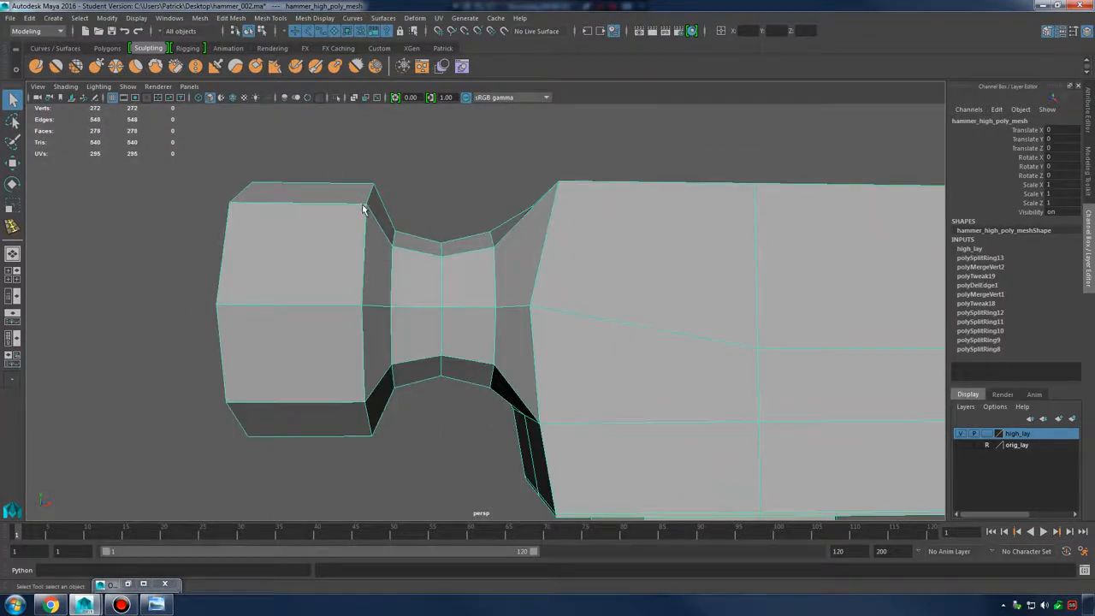
pyautogui.moveTo(362, 209); pyautogui.dragTo(291, 227, button='right')
pyautogui.keyDown('shift'); pyautogui.rightClick(355, 208); pyautogui.keyUp('shift')
pyautogui.click(350, 213)
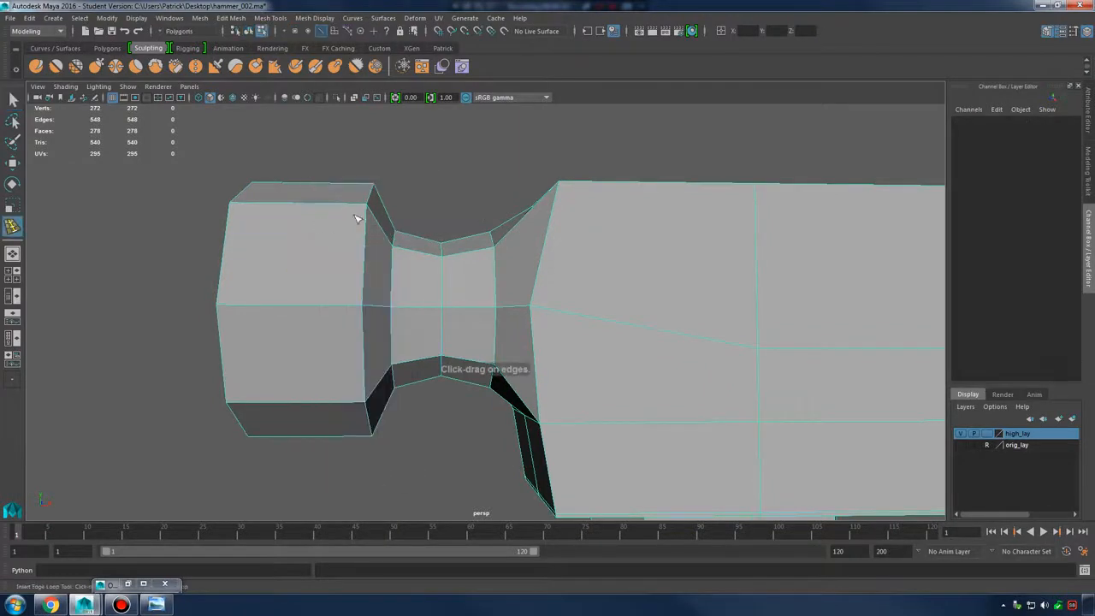
pyautogui.click(362, 208)
# Toggle the smooth preview on and off while orbiting the head's end and top recess
pyautogui.press('2')
pyautogui.keyDown('alt'); pyautogui.moveTo(409, 245); pyautogui.dragTo(489, 315); pyautogui.keyUp('alt')
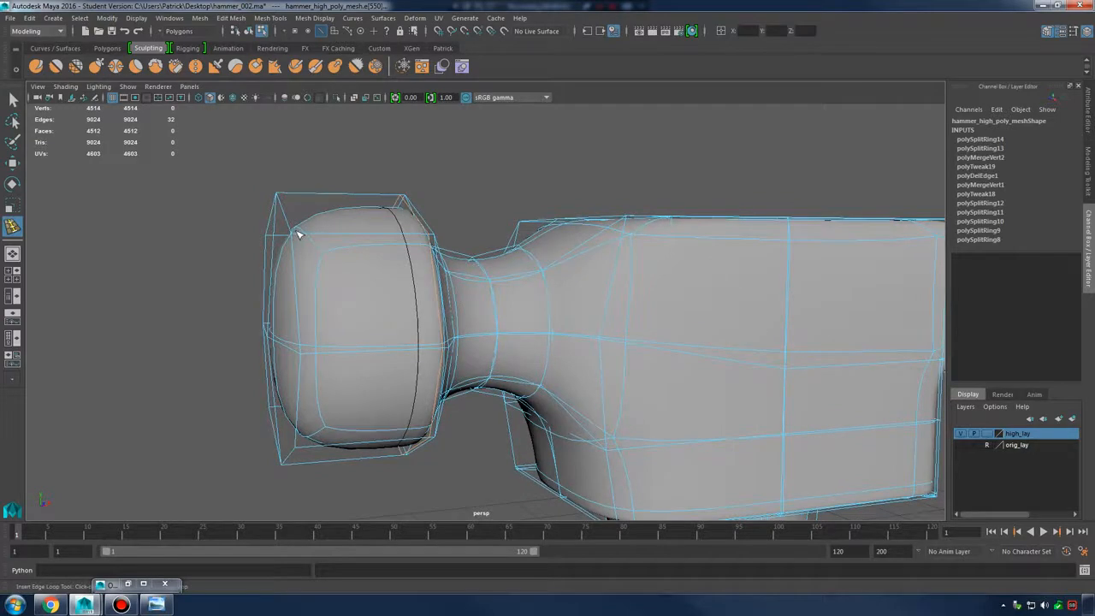
pyautogui.moveTo(505, 239)
pyautogui.keyDown('alt'); pyautogui.mouseDown()
pyautogui.moveTo(520, 215)
pyautogui.moveTo(499, 228)
pyautogui.mouseUp(); pyautogui.keyUp('alt')
pyautogui.press('1')
pyautogui.keyDown('alt'); pyautogui.moveTo(457, 204); pyautogui.dragTo(501, 222, button='right'); pyautogui.keyUp('alt')
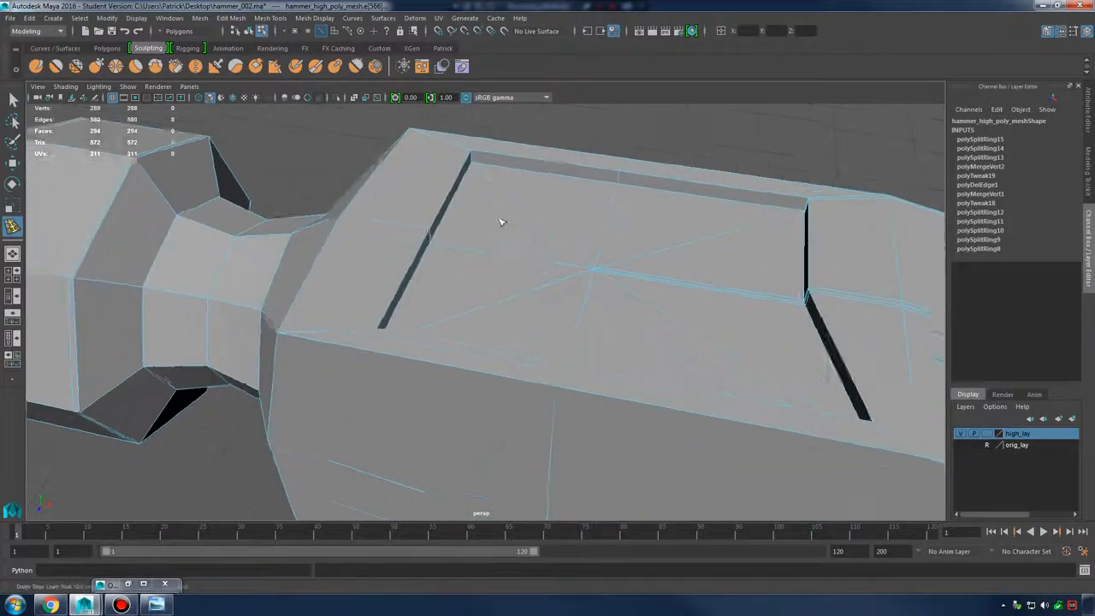
pyautogui.keyDown('alt'); pyautogui.moveTo(502, 222); pyautogui.dragTo(481, 206); pyautogui.keyUp('alt')
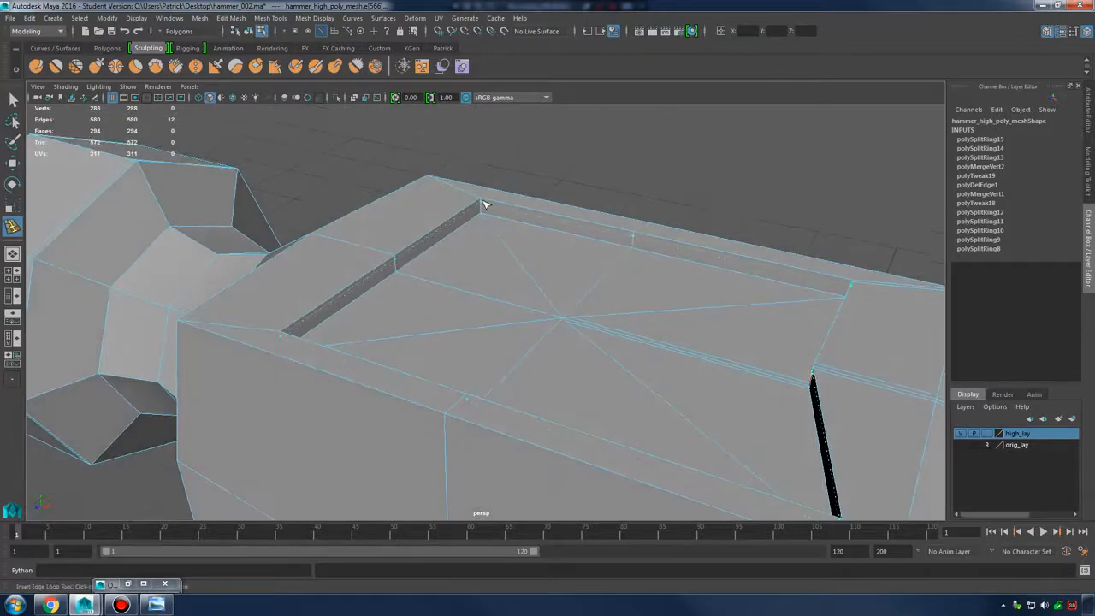
pyautogui.press('3')
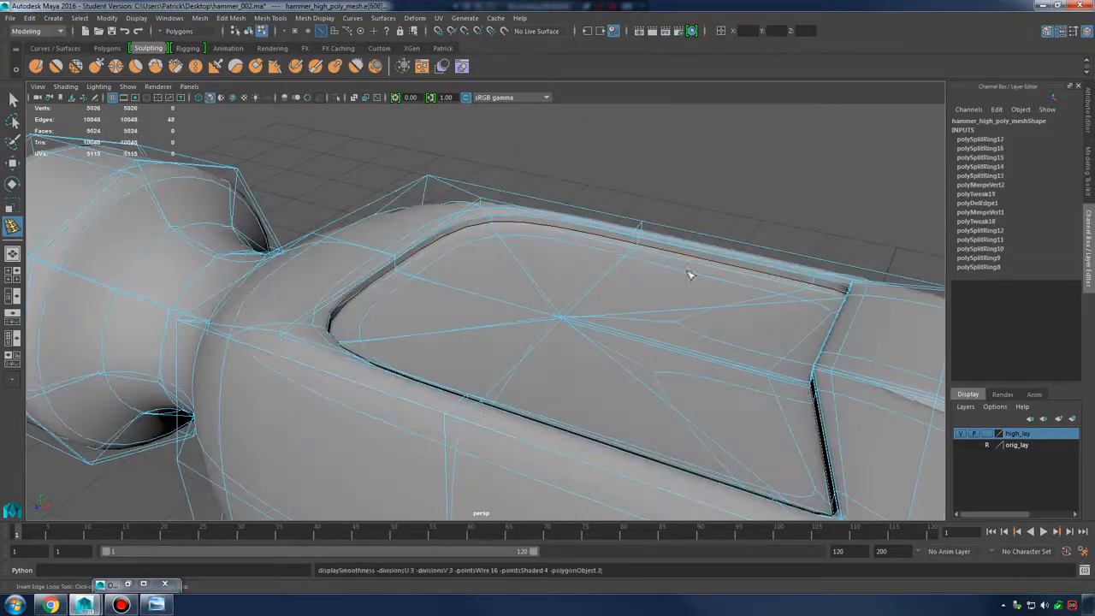
pyautogui.keyDown('alt'); pyautogui.moveTo(689, 273); pyautogui.dragTo(453, 266); pyautogui.keyUp('alt')
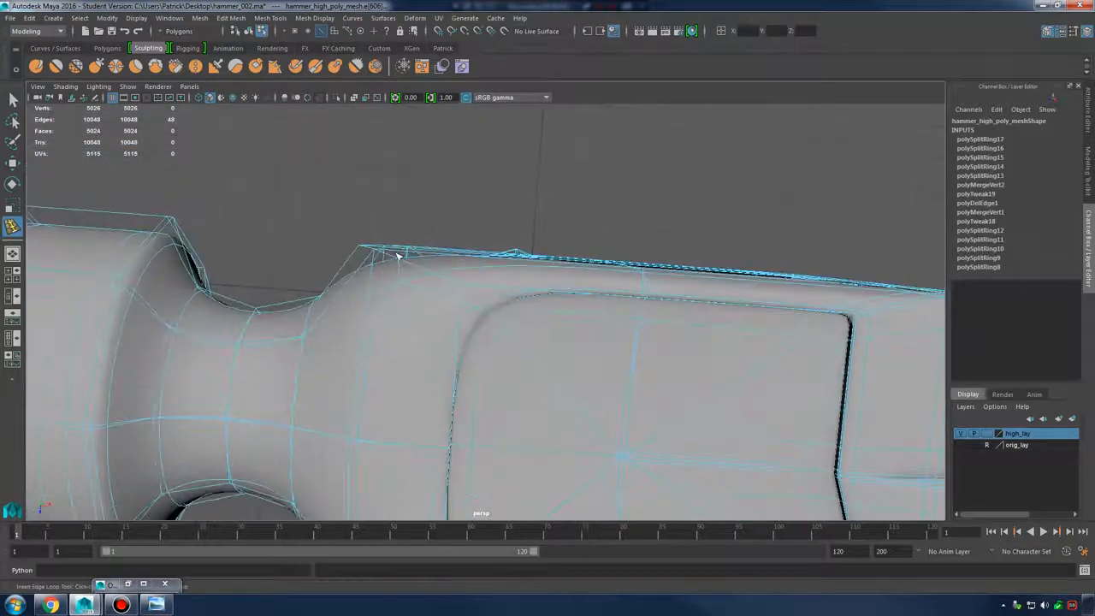
pyautogui.press('1')
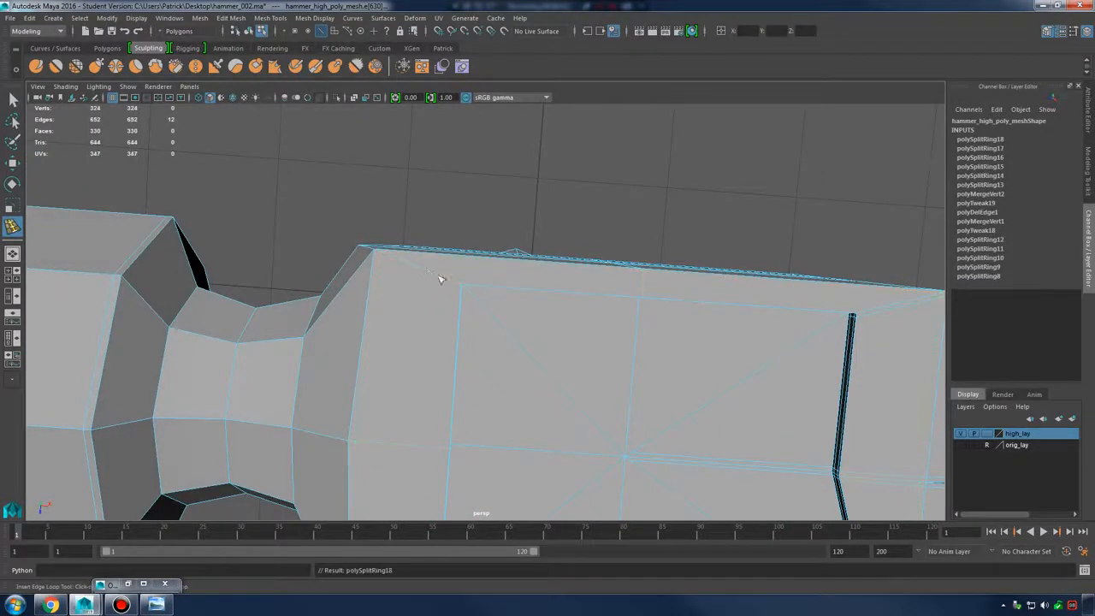
pyautogui.press('3')
pyautogui.keyDown('alt'); pyautogui.moveTo(440, 278); pyautogui.dragTo(374, 280); pyautogui.keyUp('alt')
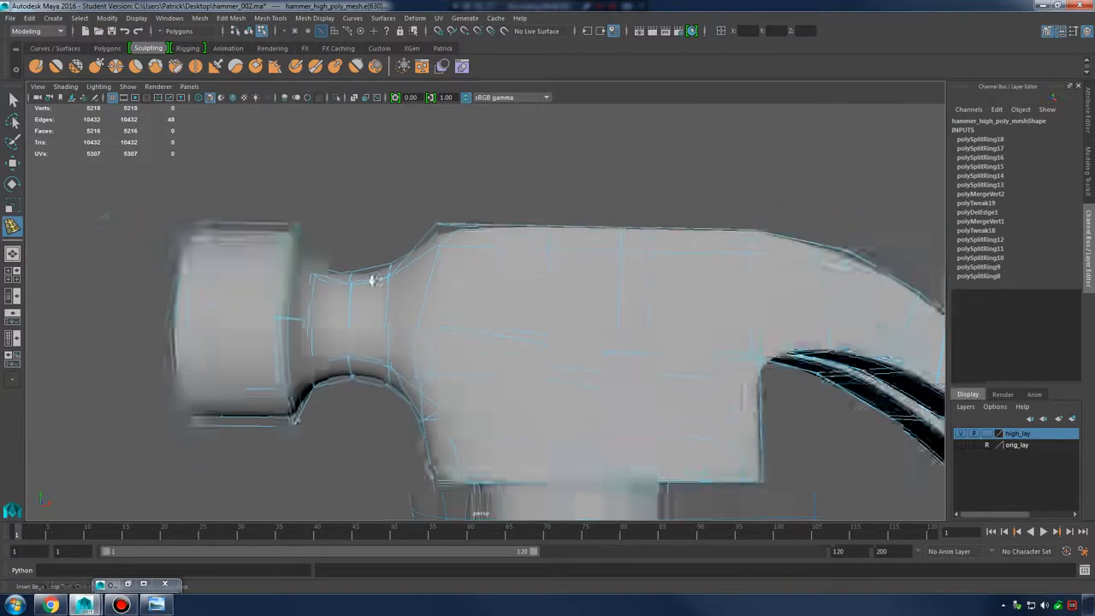
# Return to object mode and reframe the view on the hammer head
pyautogui.keyDown('alt'); pyautogui.moveTo(374, 280); pyautogui.dragTo(330, 291, button='right'); pyautogui.keyUp('alt')
pyautogui.press('q')
pyautogui.moveTo(530, 273); pyautogui.dragTo(598, 259, button='right')
pyautogui.click(770, 243)
pyautogui.keyDown('alt'); pyautogui.moveTo(770, 243); pyautogui.dragTo(544, 325, button='right'); pyautogui.keyUp('alt')
pyautogui.keyDown('alt'); pyautogui.moveTo(544, 325); pyautogui.dragTo(499, 228, button='middle'); pyautogui.keyUp('alt')
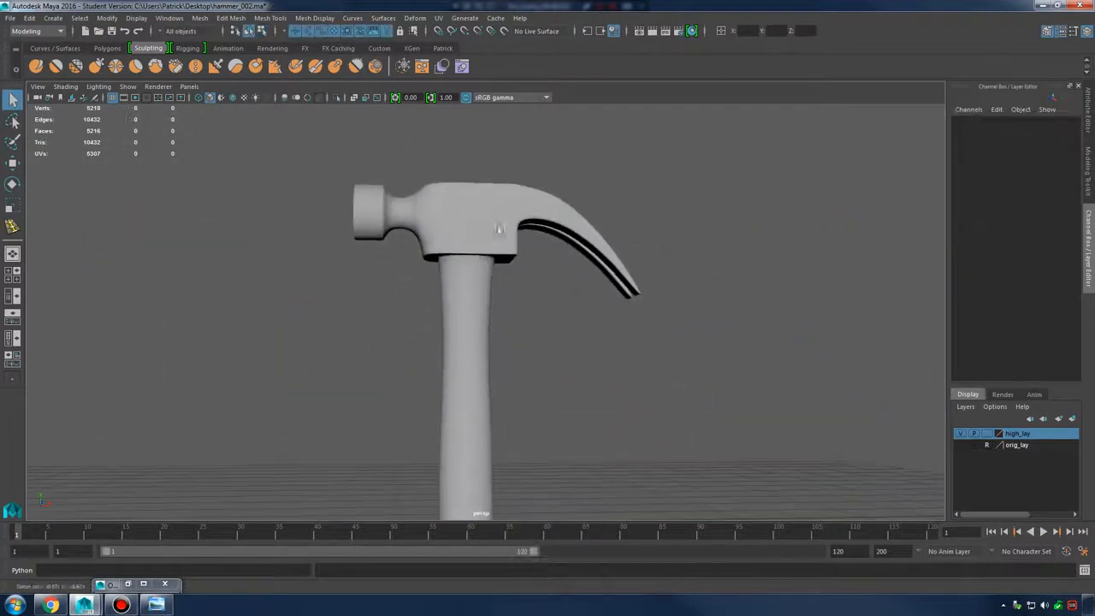
pyautogui.keyDown('alt'); pyautogui.moveTo(498, 228); pyautogui.dragTo(555, 249); pyautogui.keyUp('alt')
pyautogui.keyDown('alt'); pyautogui.moveTo(556, 249); pyautogui.dragTo(527, 294, button='right'); pyautogui.keyUp('alt')
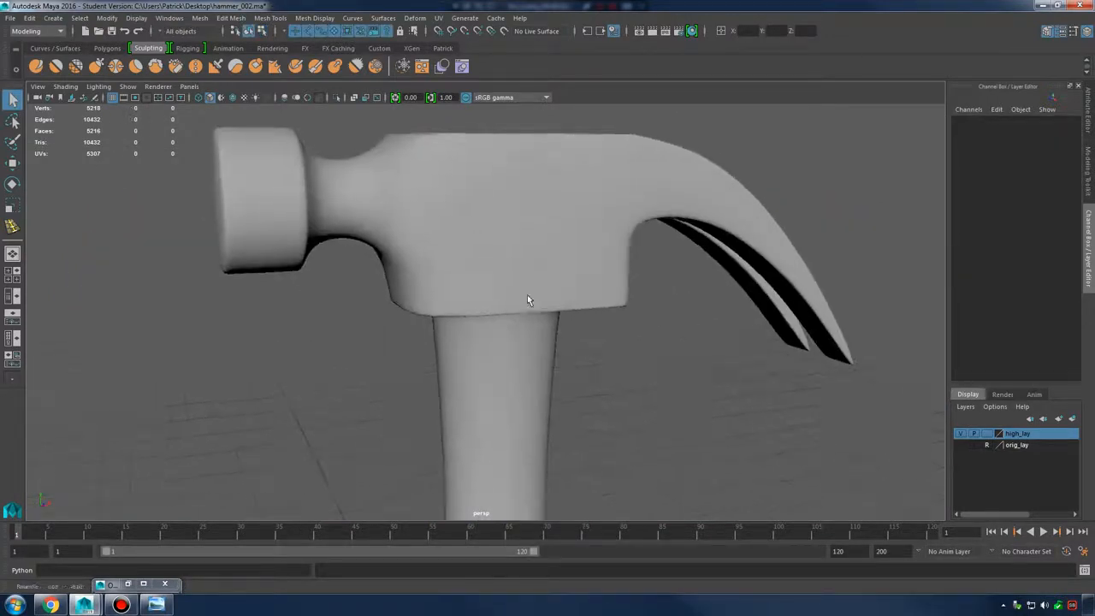
# Insert support edge loops near the head's lower edge where the handle joins
pyautogui.click(476, 294)
pyautogui.press('1')
pyautogui.keyDown('alt'); pyautogui.moveTo(477, 293); pyautogui.dragTo(502, 266); pyautogui.keyUp('alt')
pyautogui.keyDown('alt'); pyautogui.moveTo(501, 266); pyautogui.dragTo(597, 205, button='right'); pyautogui.keyUp('alt')
pyautogui.keyDown('alt'); pyautogui.moveTo(596, 206); pyautogui.dragTo(650, 303, button='middle'); pyautogui.keyUp('alt')
pyautogui.keyDown('shift'); pyautogui.moveTo(562, 245); pyautogui.dragTo(524, 261, button='right'); pyautogui.keyUp('shift')
pyautogui.click(564, 306)
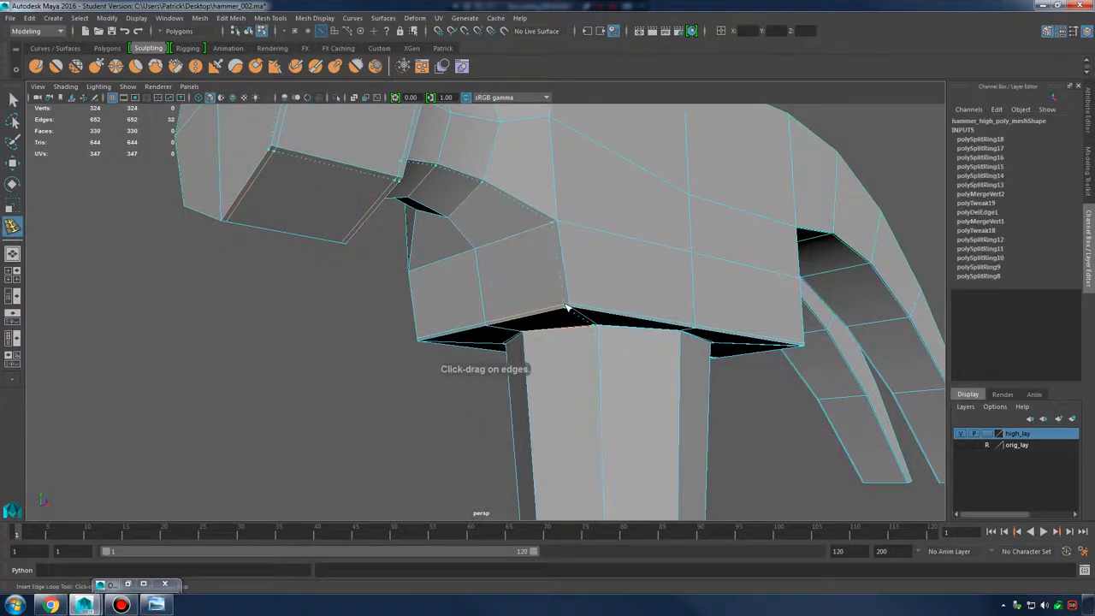
pyautogui.keyDown('alt'); pyautogui.moveTo(564, 307); pyautogui.dragTo(551, 284); pyautogui.keyUp('alt')
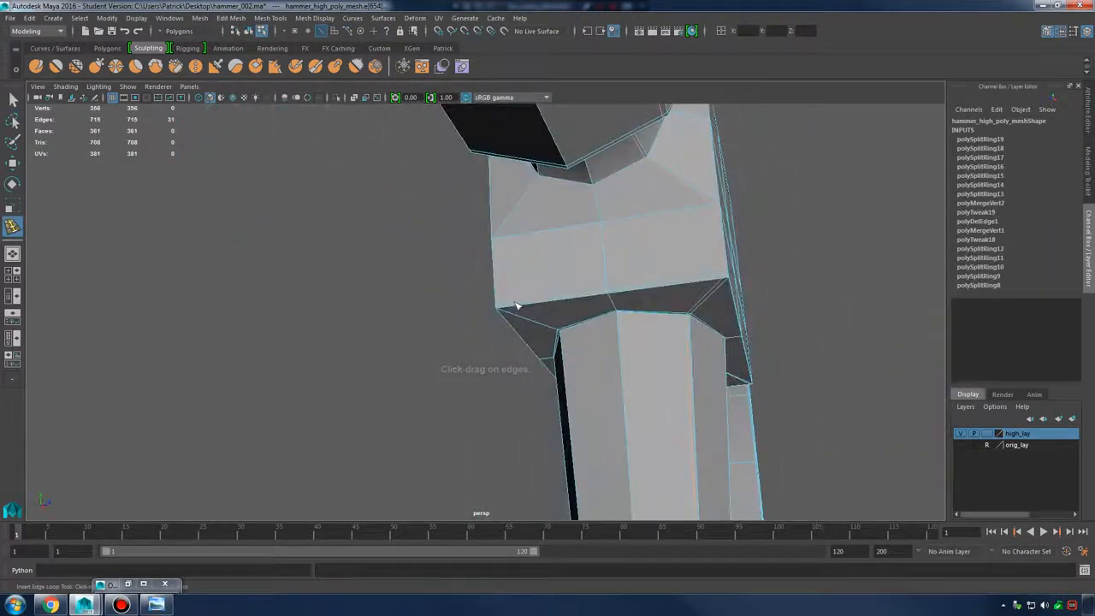
# Preview the mesh smoothed and orbit around the neck and head from low angles
pyautogui.press('2')
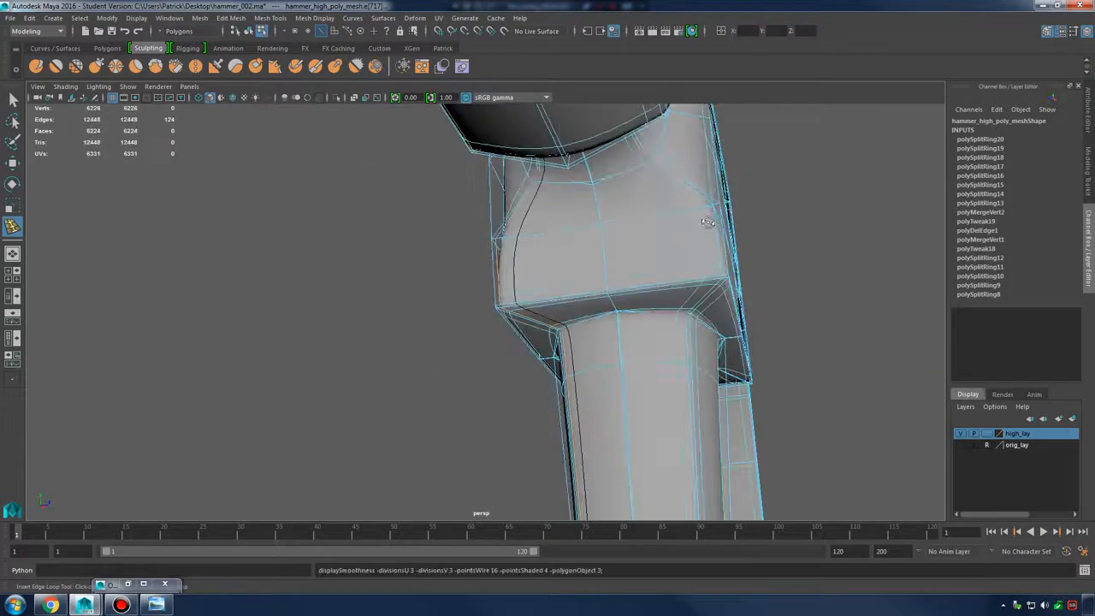
pyautogui.keyDown('alt'); pyautogui.moveTo(705, 219); pyautogui.dragTo(620, 241); pyautogui.keyUp('alt')
pyautogui.moveTo(417, 217); pyautogui.dragTo(468, 190, button='right')
pyautogui.press('3')
pyautogui.click(317, 295)
pyautogui.keyDown('alt'); pyautogui.moveTo(321, 286); pyautogui.dragTo(273, 240, button='right'); pyautogui.keyUp('alt')
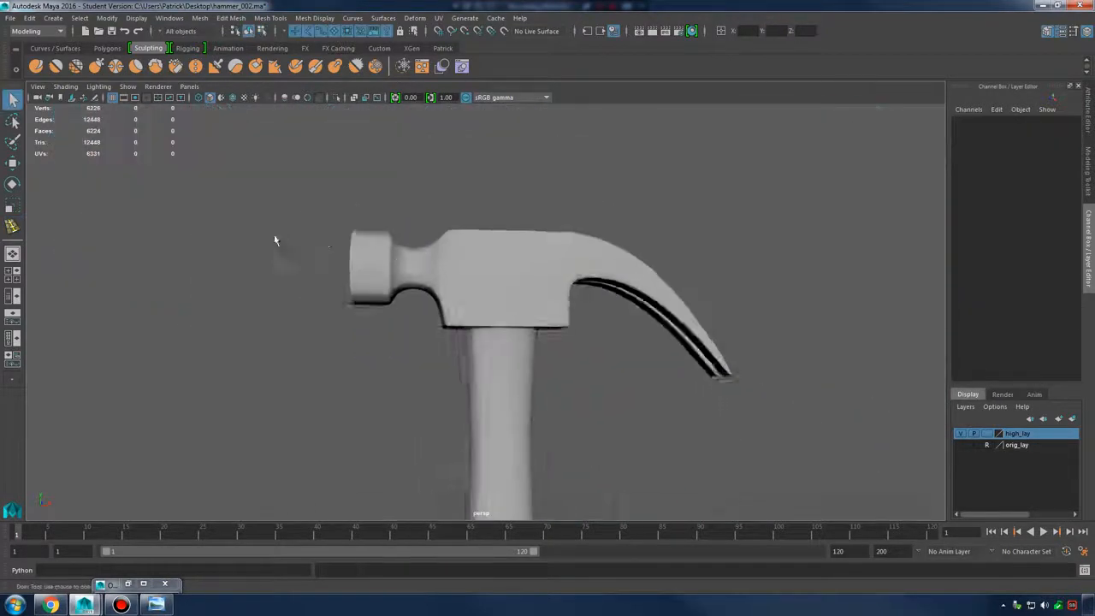
pyautogui.keyDown('alt'); pyautogui.moveTo(388, 286); pyautogui.dragTo(650, 269); pyautogui.keyUp('alt')
pyautogui.keyDown('alt'); pyautogui.moveTo(650, 268); pyautogui.dragTo(709, 325, button='right'); pyautogui.keyUp('alt')
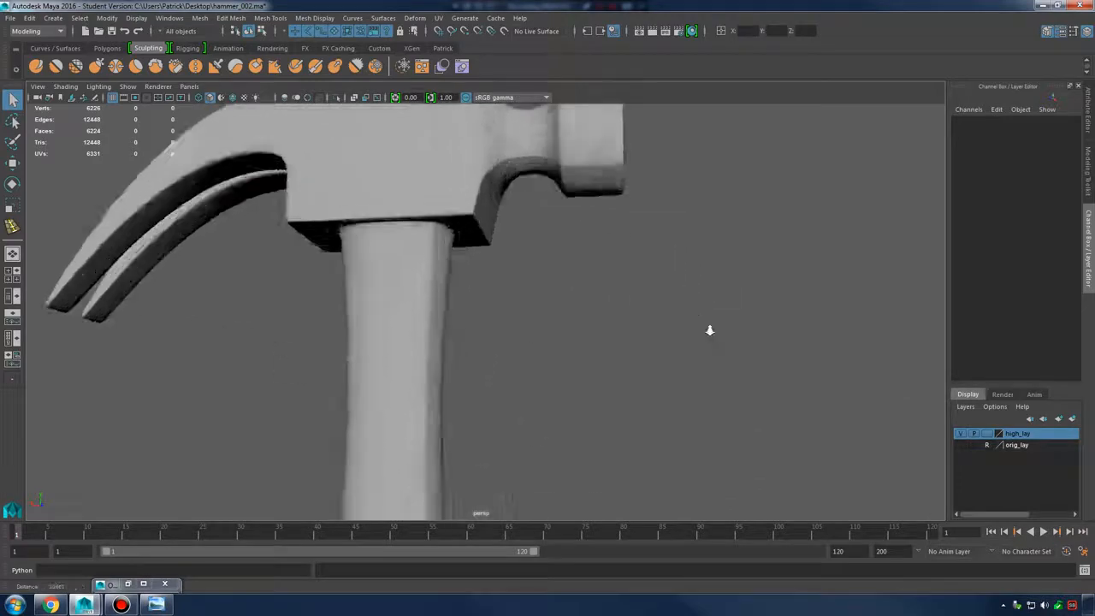
pyautogui.keyDown('alt'); pyautogui.moveTo(709, 325); pyautogui.dragTo(451, 276); pyautogui.keyUp('alt')
pyautogui.click(561, 293)
# Orbit beneath and around the claw side of the head, then reselect the hammer
pyautogui.keyDown('alt'); pyautogui.moveTo(616, 299); pyautogui.dragTo(679, 337, button='right'); pyautogui.keyUp('alt')
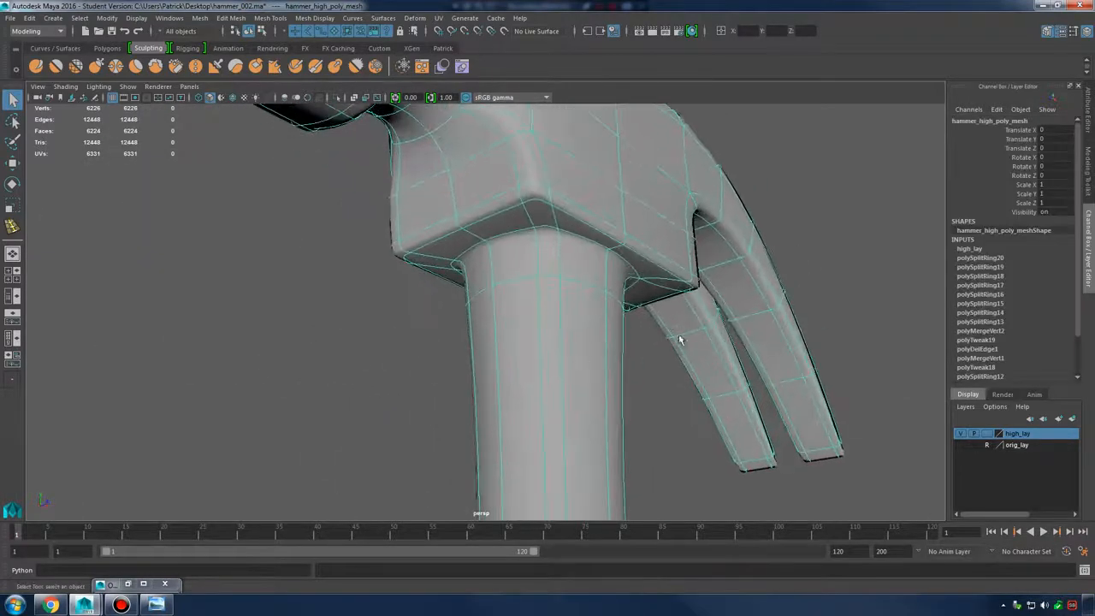
pyautogui.keyDown('alt'); pyautogui.moveTo(698, 390); pyautogui.dragTo(637, 396); pyautogui.keyUp('alt')
pyautogui.click(682, 351)
pyautogui.keyDown('alt'); pyautogui.moveTo(732, 298); pyautogui.dragTo(770, 301); pyautogui.keyUp('alt')
pyautogui.keyDown('alt'); pyautogui.moveTo(770, 302); pyautogui.dragTo(629, 287, button='right'); pyautogui.keyUp('alt')
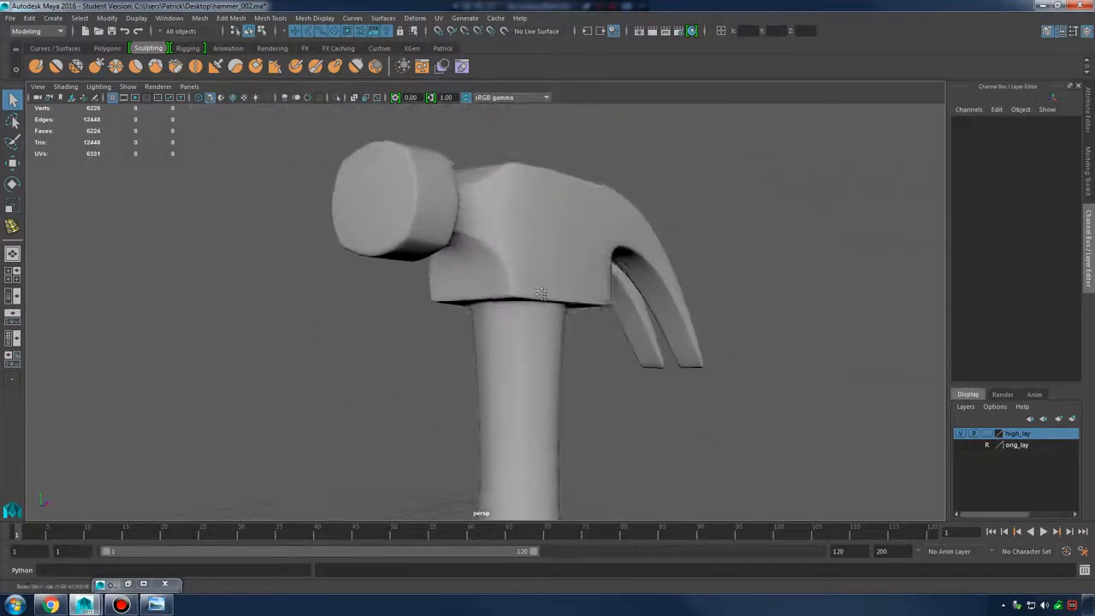
pyautogui.keyDown('alt'); pyautogui.moveTo(629, 287); pyautogui.dragTo(519, 298); pyautogui.keyUp('alt')
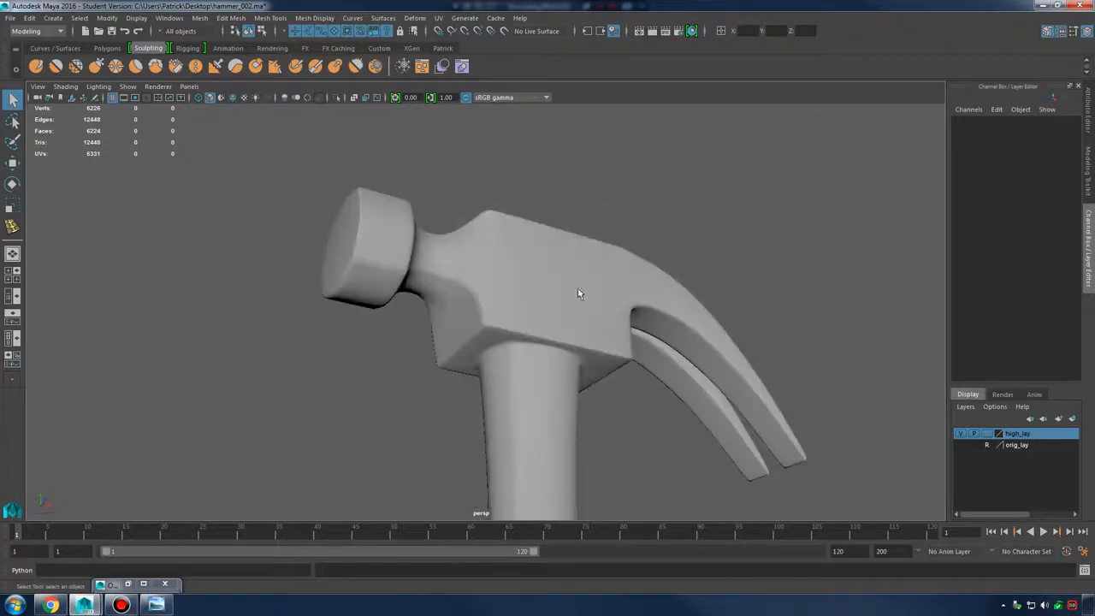
pyautogui.keyDown('alt'); pyautogui.moveTo(579, 293); pyautogui.dragTo(552, 272, button='right'); pyautogui.keyUp('alt')
pyautogui.keyDown('alt'); pyautogui.moveTo(551, 272); pyautogui.dragTo(658, 386); pyautogui.keyUp('alt')
pyautogui.keyDown('alt'); pyautogui.moveTo(658, 386); pyautogui.dragTo(593, 273, button='middle'); pyautogui.keyUp('alt')
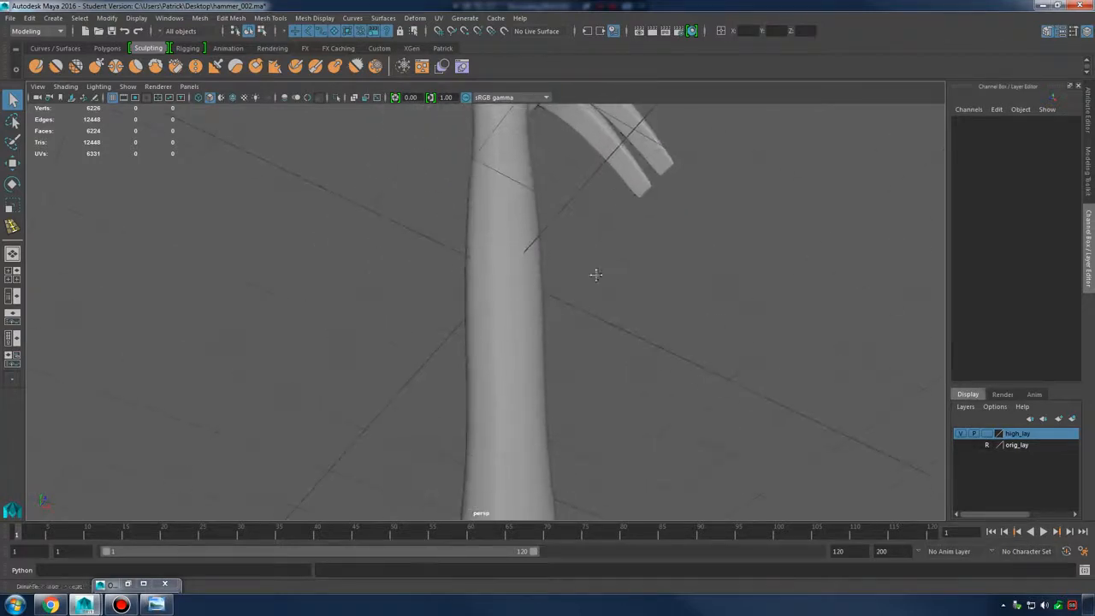
pyautogui.keyDown('alt'); pyautogui.moveTo(594, 274); pyautogui.dragTo(601, 320); pyautogui.keyUp('alt')
pyautogui.keyDown('alt'); pyautogui.moveTo(505, 146); pyautogui.dragTo(532, 351, button='middle'); pyautogui.keyUp('alt')
pyautogui.keyDown('alt'); pyautogui.moveTo(531, 351); pyautogui.dragTo(609, 288, button='right'); pyautogui.keyUp('alt')
pyautogui.click(579, 311)
# Turn off smooth preview, switch to vertex mode and select a vertex on the hammer neck
pyautogui.press('1')
pyautogui.moveTo(505, 245); pyautogui.dragTo(478, 240, button='right')
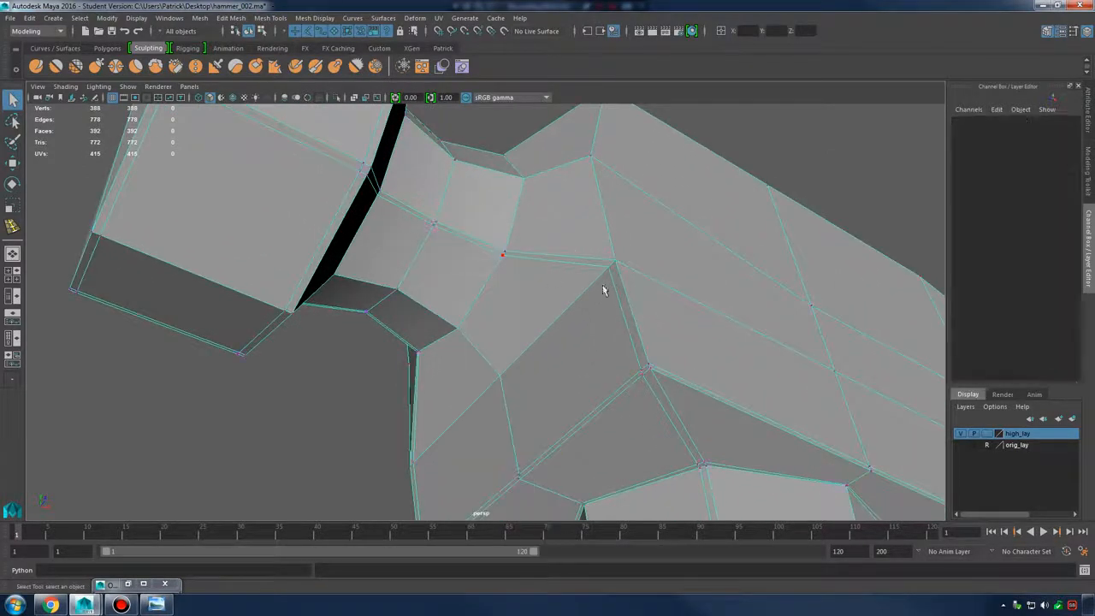
pyautogui.keyDown('alt'); pyautogui.moveTo(604, 289); pyautogui.dragTo(725, 332); pyautogui.keyUp('alt')
pyautogui.keyDown('alt'); pyautogui.moveTo(726, 331); pyautogui.dragTo(548, 211, button='middle'); pyautogui.keyUp('alt')
pyautogui.keyDown('alt'); pyautogui.moveTo(547, 211); pyautogui.dragTo(847, 349, button='right'); pyautogui.keyUp('alt')
pyautogui.keyDown('alt'); pyautogui.moveTo(847, 349); pyautogui.dragTo(782, 340, button='middle'); pyautogui.keyUp('alt')
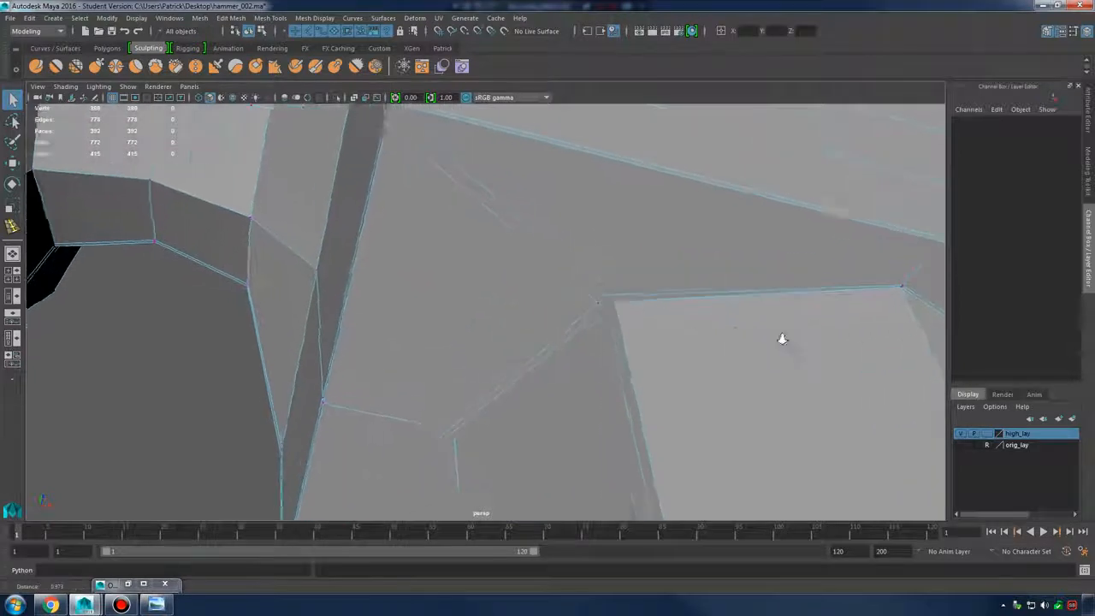
pyautogui.keyDown('alt'); pyautogui.moveTo(782, 339); pyautogui.dragTo(872, 349, button='right'); pyautogui.keyUp('alt')
pyautogui.click(648, 301)
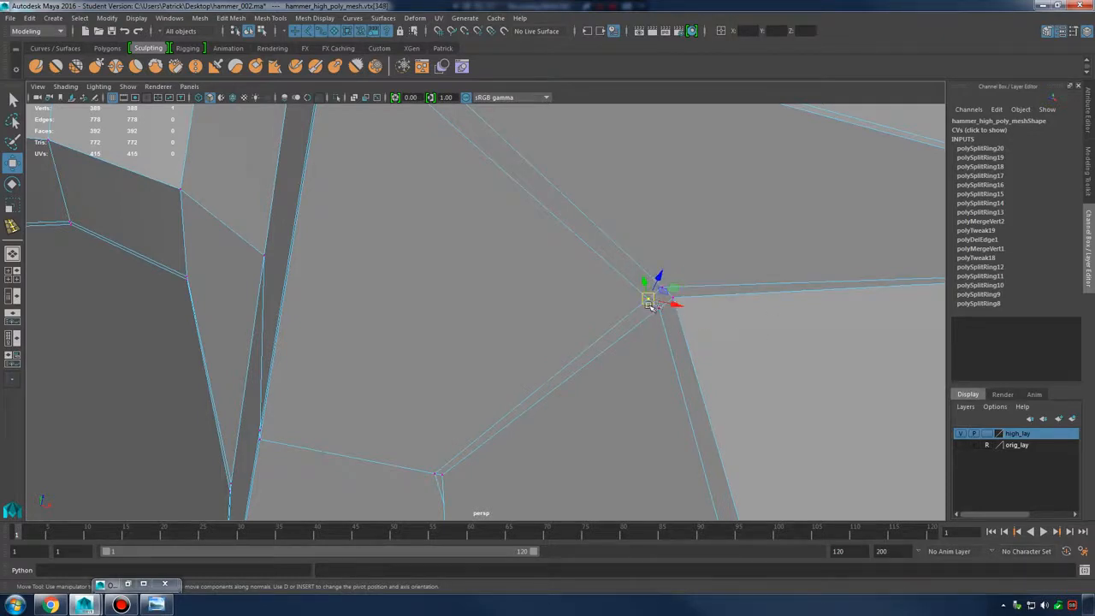
# Orbit around the selected neck vertex and head faces, then zoom out to the whole hammer
pyautogui.keyDown('alt'); pyautogui.moveTo(669, 304); pyautogui.dragTo(670, 221); pyautogui.keyUp('alt')
pyautogui.keyDown('alt'); pyautogui.moveTo(498, 317); pyautogui.dragTo(481, 339); pyautogui.keyUp('alt')
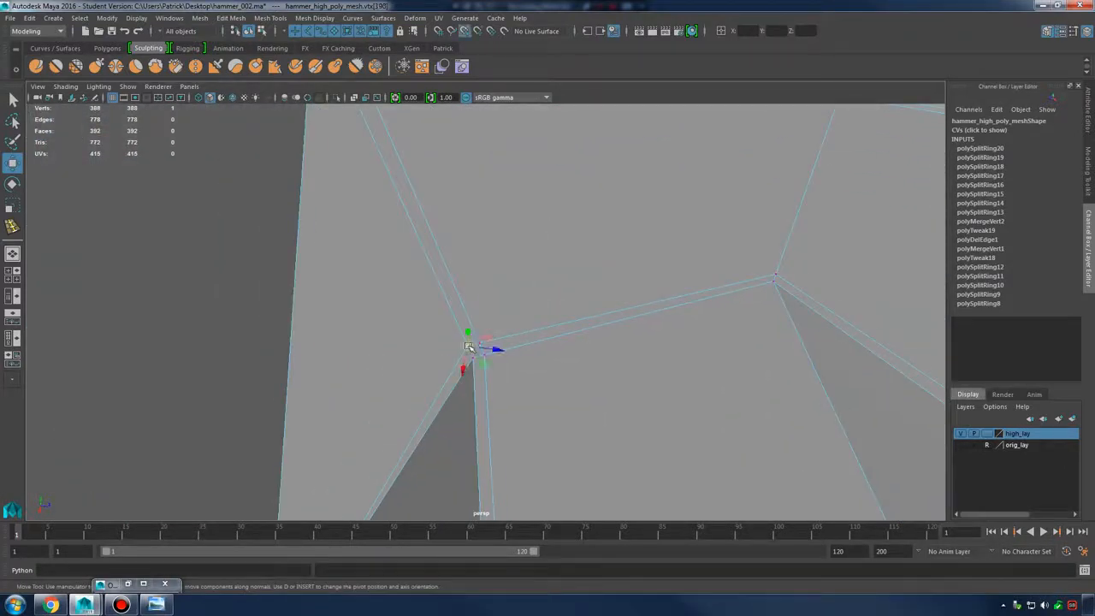
pyautogui.keyDown('alt'); pyautogui.moveTo(608, 333); pyautogui.dragTo(590, 322); pyautogui.keyUp('alt')
pyautogui.moveTo(511, 325)
pyautogui.keyDown('alt'); pyautogui.mouseDown()
pyautogui.moveTo(562, 367)
pyautogui.moveTo(587, 347)
pyautogui.moveTo(562, 354)
pyautogui.moveTo(588, 345)
pyautogui.moveTo(594, 288)
pyautogui.moveTo(631, 311)
pyautogui.moveTo(638, 290)
pyautogui.moveTo(574, 293)
pyautogui.moveTo(631, 306)
pyautogui.moveTo(453, 304)
pyautogui.mouseUp(); pyautogui.keyUp('alt')
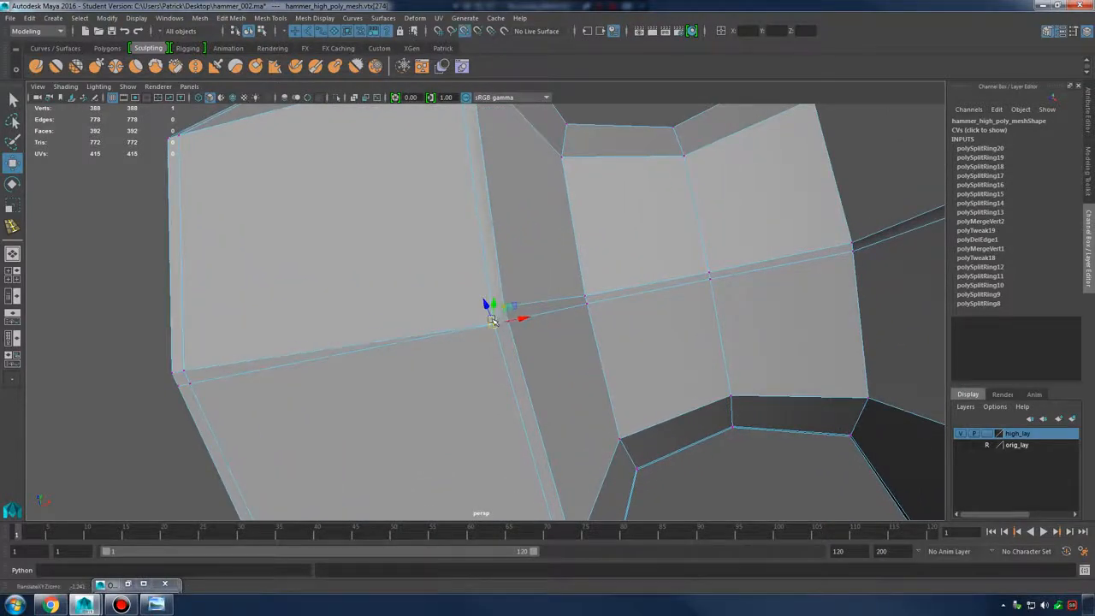
pyautogui.keyDown('alt'); pyautogui.moveTo(492, 320); pyautogui.dragTo(558, 263); pyautogui.keyUp('alt')
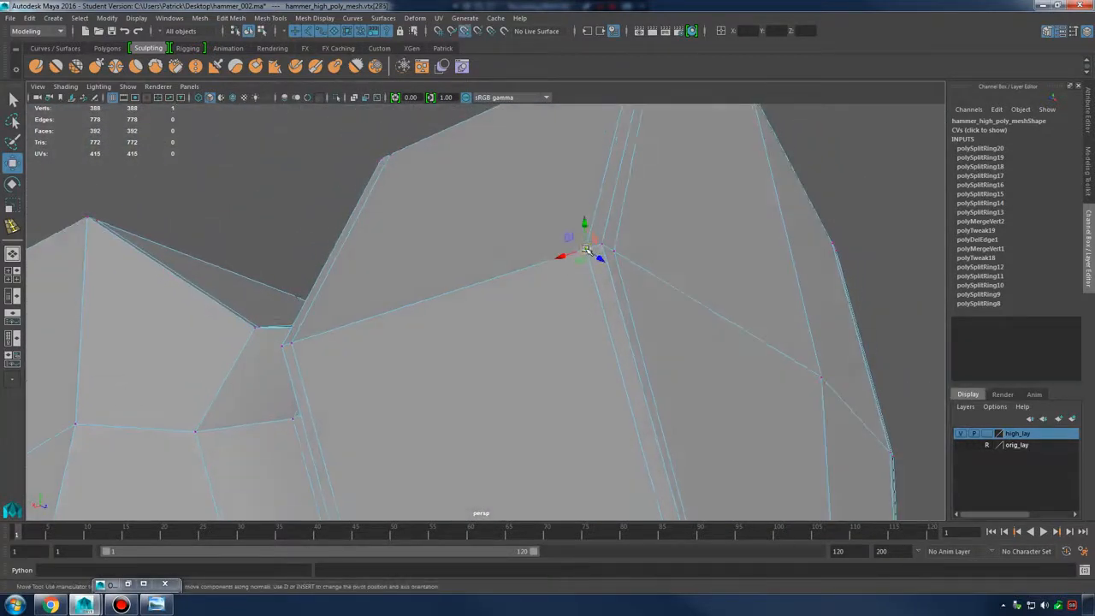
pyautogui.keyDown('alt'); pyautogui.moveTo(604, 249); pyautogui.dragTo(582, 376, button='right'); pyautogui.keyUp('alt')
pyautogui.keyDown('alt'); pyautogui.moveTo(581, 377); pyautogui.dragTo(551, 203, button='middle'); pyautogui.keyUp('alt')
pyautogui.keyDown('alt'); pyautogui.moveTo(551, 202); pyautogui.dragTo(163, 240, button='right'); pyautogui.keyUp('alt')
pyautogui.keyDown('alt'); pyautogui.moveTo(517, 406); pyautogui.dragTo(513, 280, button='middle'); pyautogui.keyUp('alt')
pyautogui.keyDown('alt'); pyautogui.moveTo(513, 279); pyautogui.dragTo(293, 151, button='right'); pyautogui.keyUp('alt')
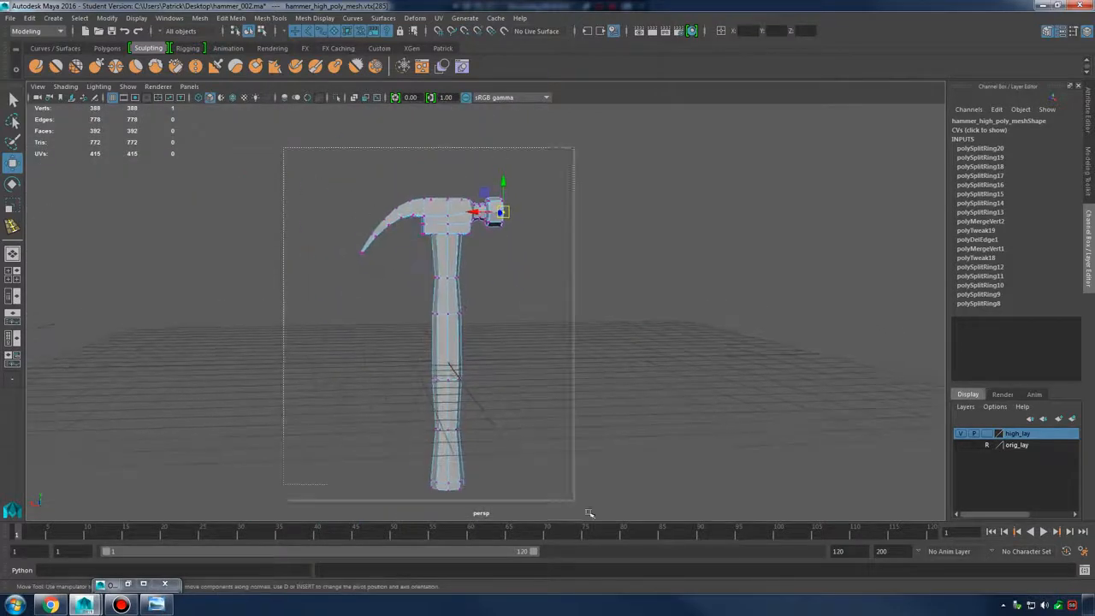
# Marquee-select all of the hammer's vertices and look over the striking face and head
pyautogui.moveTo(589, 513); pyautogui.dragTo(591, 515)
pyautogui.keyDown('alt'); pyautogui.moveTo(528, 264); pyautogui.dragTo(586, 366, button='middle'); pyautogui.keyUp('alt')
pyautogui.keyDown('alt'); pyautogui.moveTo(586, 366); pyautogui.dragTo(704, 318, button='right'); pyautogui.keyUp('alt')
pyautogui.keyDown('alt'); pyautogui.moveTo(704, 318); pyautogui.dragTo(594, 337); pyautogui.keyUp('alt')
pyautogui.keyDown('alt'); pyautogui.moveTo(594, 337); pyautogui.dragTo(565, 291, button='middle'); pyautogui.keyUp('alt')
pyautogui.keyDown('alt'); pyautogui.moveTo(566, 291); pyautogui.dragTo(697, 278, button='right'); pyautogui.keyUp('alt')
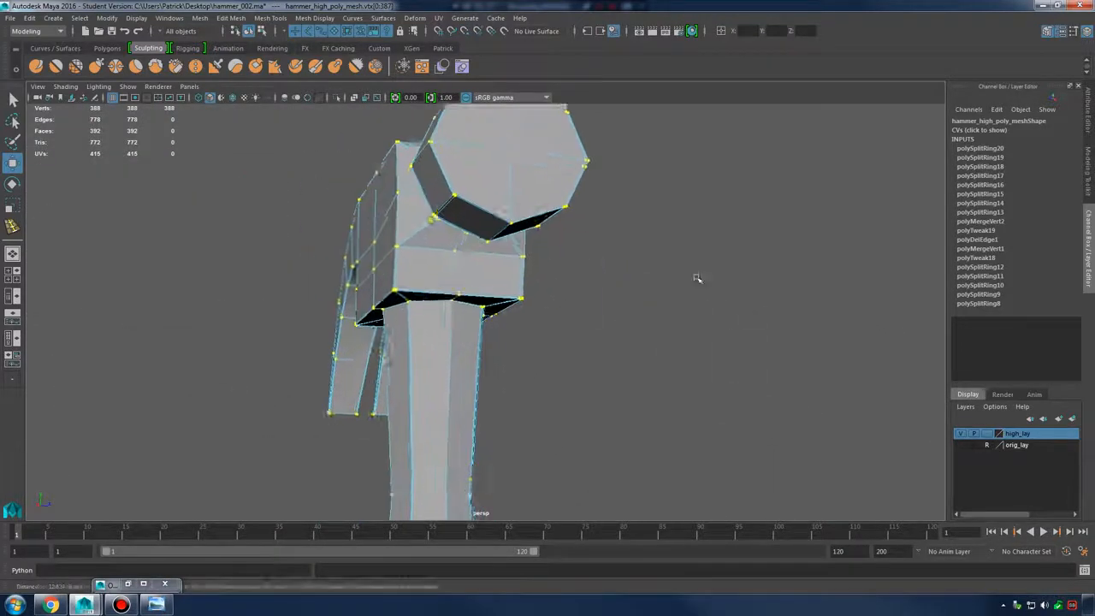
pyautogui.keyDown('alt'); pyautogui.moveTo(697, 278); pyautogui.dragTo(488, 270); pyautogui.keyUp('alt')
pyautogui.keyDown('alt'); pyautogui.moveTo(418, 300); pyautogui.dragTo(496, 281, button='middle'); pyautogui.keyUp('alt')
pyautogui.keyDown('alt'); pyautogui.moveTo(496, 280); pyautogui.dragTo(444, 266); pyautogui.keyUp('alt')
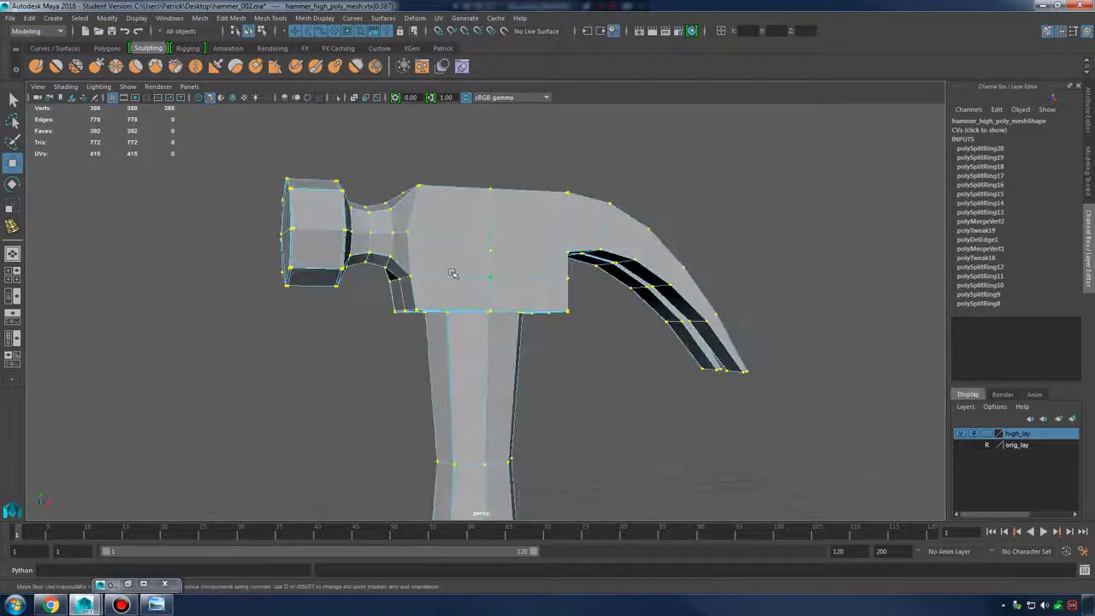
# Open the Merge Vertices Options, showing a 0.0001 threshold
pyautogui.keyDown('alt'); pyautogui.moveTo(452, 274); pyautogui.dragTo(548, 248, button='middle'); pyautogui.keyUp('alt')
pyautogui.keyDown('alt'); pyautogui.moveTo(549, 248); pyautogui.dragTo(308, 247, button='right'); pyautogui.keyUp('alt')
pyautogui.keyDown('alt'); pyautogui.moveTo(530, 355); pyautogui.dragTo(517, 243, button='middle'); pyautogui.keyUp('alt')
pyautogui.keyDown('alt'); pyautogui.moveTo(611, 344); pyautogui.dragTo(607, 315); pyautogui.keyUp('alt')
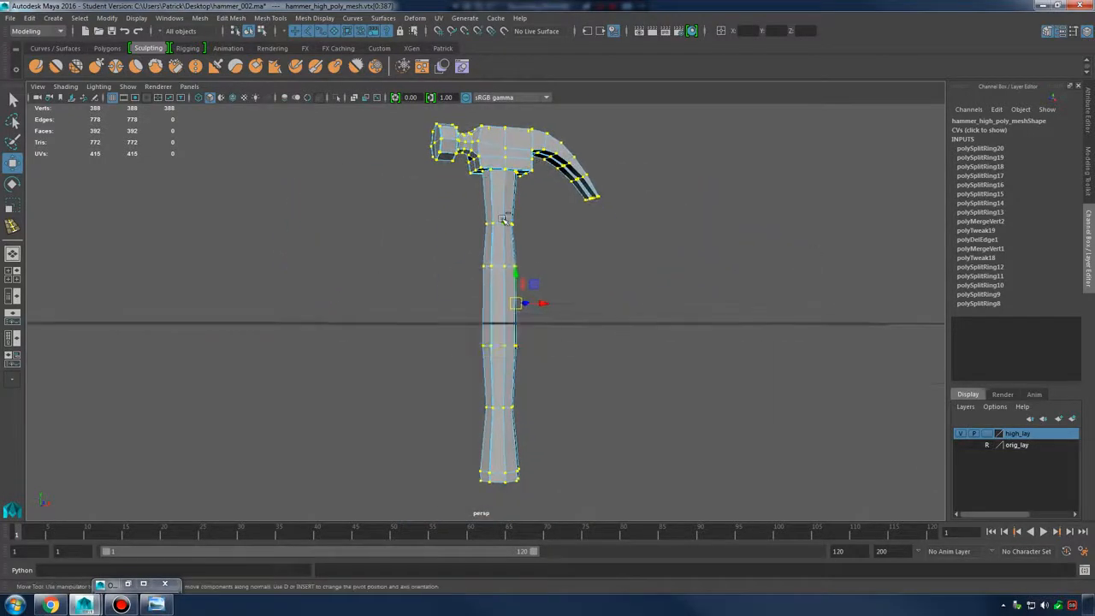
pyautogui.keyDown('shift'); pyautogui.moveTo(503, 219); pyautogui.dragTo(495, 176, button='right'); pyautogui.keyUp('shift')
pyautogui.keyDown('shift'); pyautogui.moveTo(581, 160); pyautogui.dragTo(581, 160, button='right'); pyautogui.keyUp('shift')
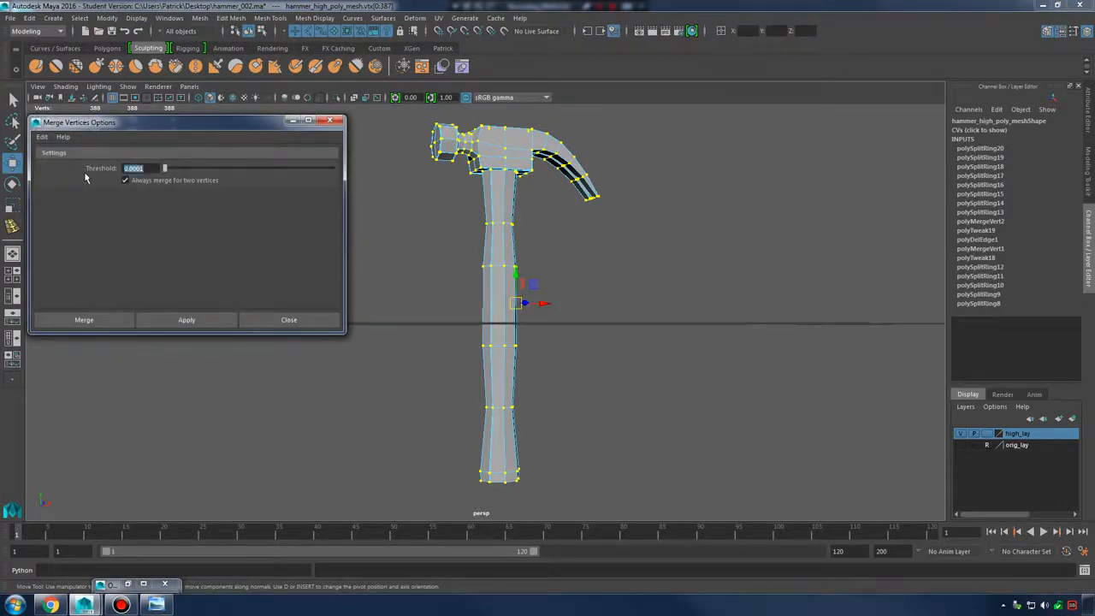
# Apply a vertex merge at the 0.0001 threshold to the selected hammer vertices
pyautogui.keyDown('alt'); pyautogui.moveTo(516, 178); pyautogui.dragTo(515, 182); pyautogui.keyUp('alt')
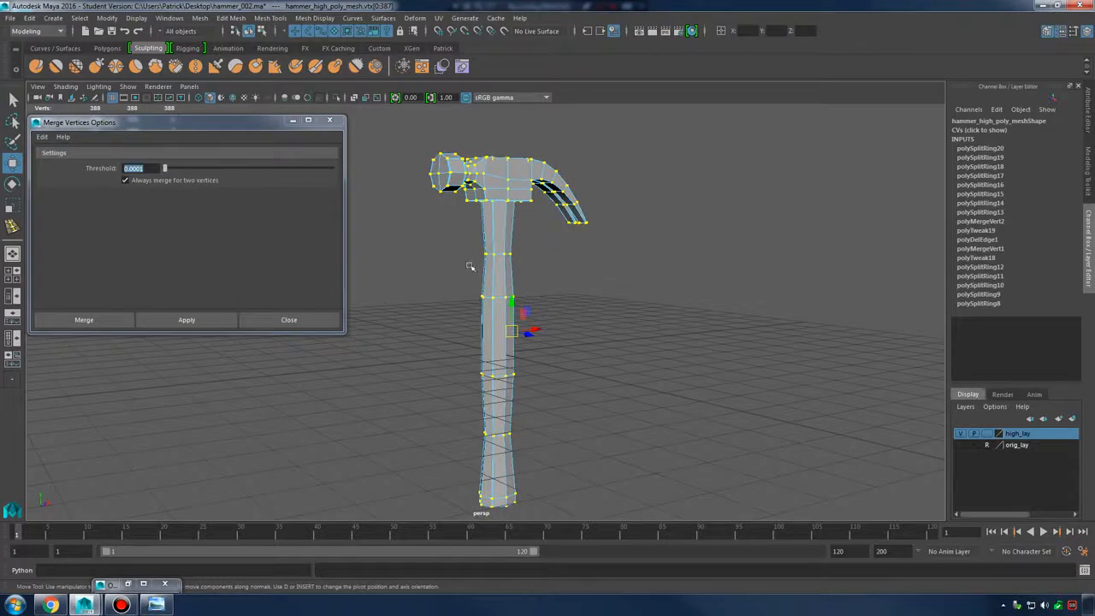
pyautogui.keyDown('alt'); pyautogui.moveTo(538, 191); pyautogui.dragTo(599, 301, button='middle'); pyautogui.keyUp('alt')
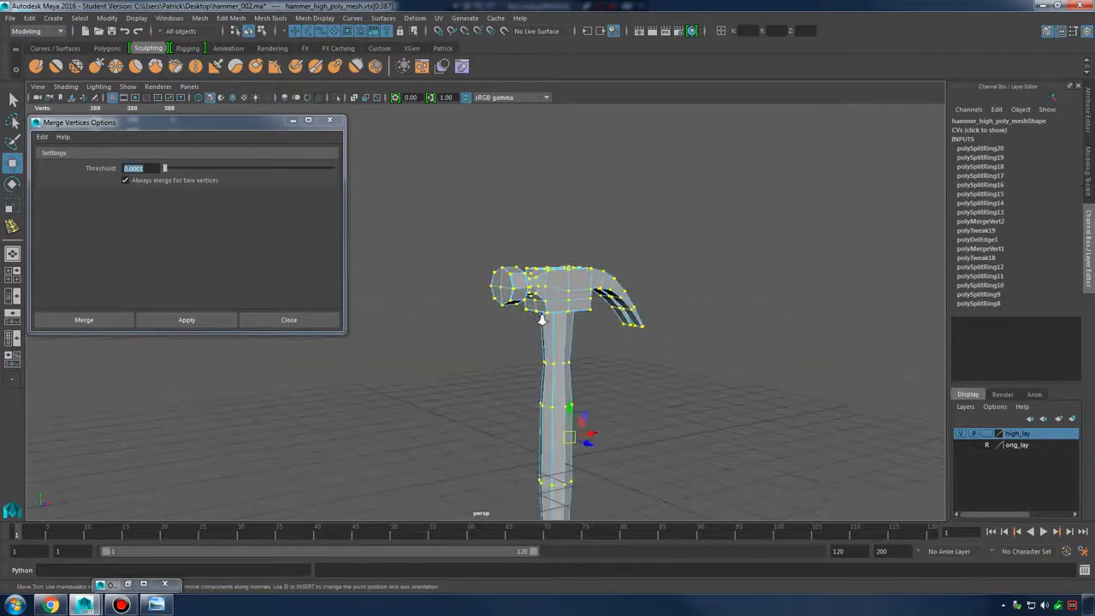
pyautogui.keyDown('alt'); pyautogui.moveTo(539, 317); pyautogui.dragTo(694, 265, button='right'); pyautogui.keyUp('alt')
pyautogui.keyDown('alt'); pyautogui.moveTo(694, 264); pyautogui.dragTo(743, 318); pyautogui.keyUp('alt')
pyautogui.keyDown('alt'); pyautogui.moveTo(743, 317); pyautogui.dragTo(804, 299, button='right'); pyautogui.keyUp('alt')
pyautogui.click(186, 321)
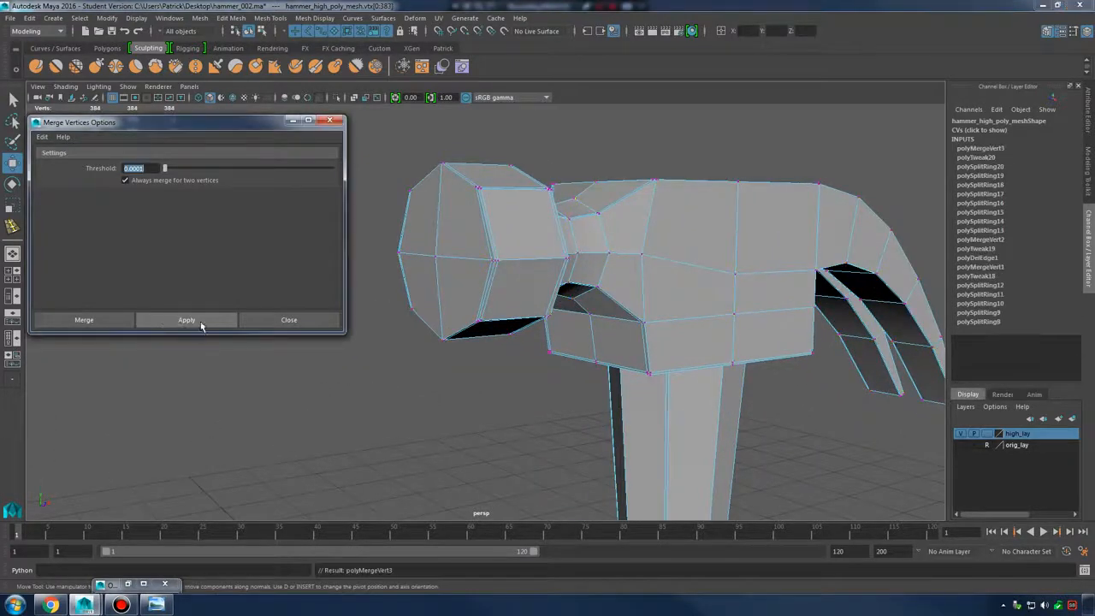
# Check the smoothed hammer neck in object mode, then switch to edge mode on the low-poly cage
pyautogui.moveTo(528, 249); pyautogui.dragTo(622, 261, button='right')
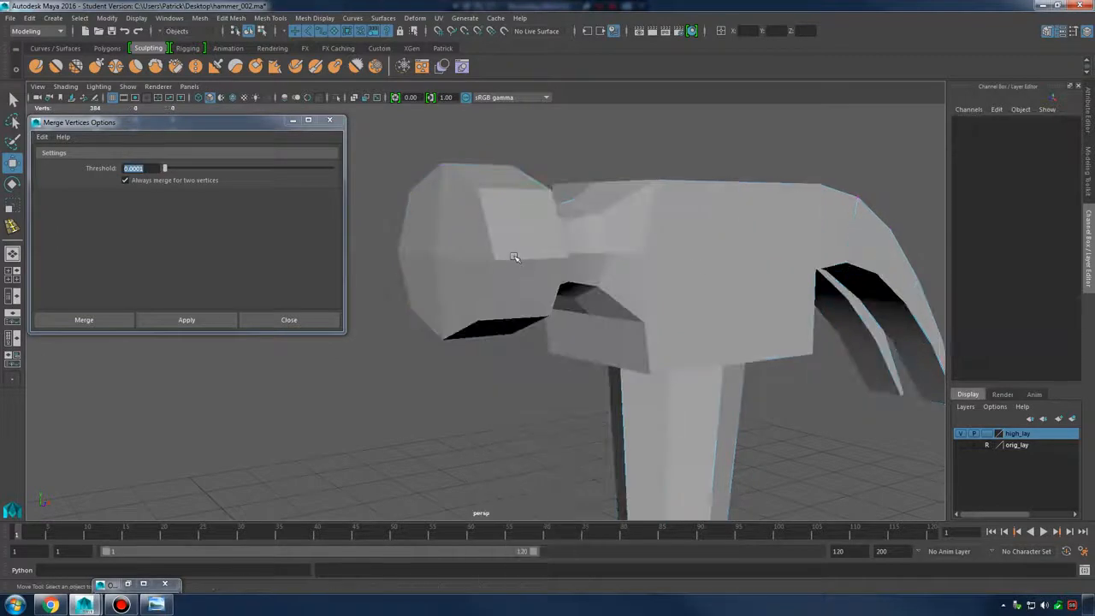
pyautogui.click(534, 274)
pyautogui.press('3')
pyautogui.keyDown('alt'); pyautogui.moveTo(555, 294); pyautogui.dragTo(481, 240); pyautogui.keyUp('alt')
pyautogui.keyDown('alt'); pyautogui.moveTo(481, 240); pyautogui.dragTo(480, 210, button='right'); pyautogui.keyUp('alt')
pyautogui.keyDown('alt'); pyautogui.moveTo(500, 245); pyautogui.dragTo(436, 245); pyautogui.keyUp('alt')
pyautogui.press('1')
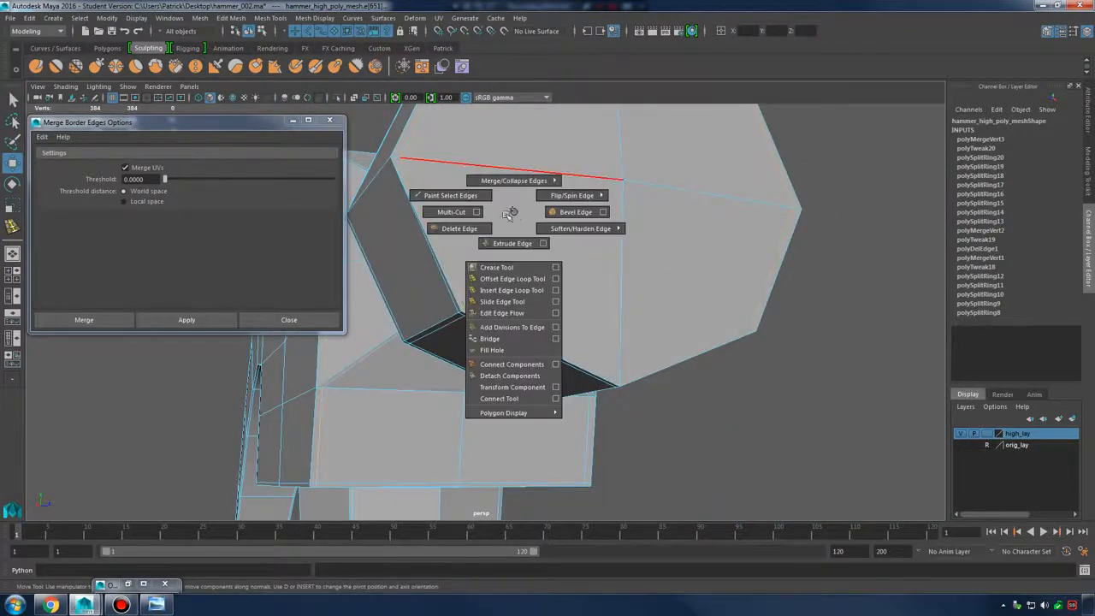
# Orbit to the neck and check the cage in wireframe, shaded and smoothed displays
pyautogui.keyDown('alt'); pyautogui.moveTo(751, 254); pyautogui.dragTo(713, 262); pyautogui.keyUp('alt')
pyautogui.keyDown('alt'); pyautogui.moveTo(714, 262); pyautogui.dragTo(663, 272, button='right'); pyautogui.keyUp('alt')
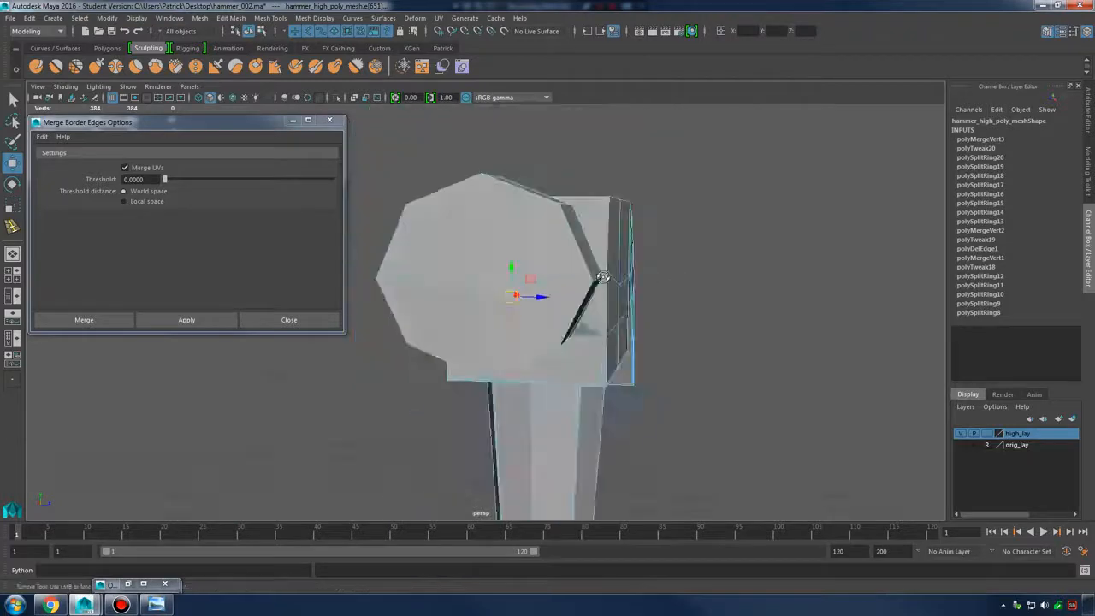
pyautogui.moveTo(663, 272)
pyautogui.keyDown('alt'); pyautogui.mouseDown()
pyautogui.moveTo(554, 302)
pyautogui.moveTo(620, 235)
pyautogui.moveTo(586, 305)
pyautogui.moveTo(667, 296)
pyautogui.moveTo(589, 304)
pyautogui.moveTo(526, 250)
pyautogui.mouseUp(); pyautogui.keyUp('alt')
pyautogui.press('4')
pyautogui.press('5')
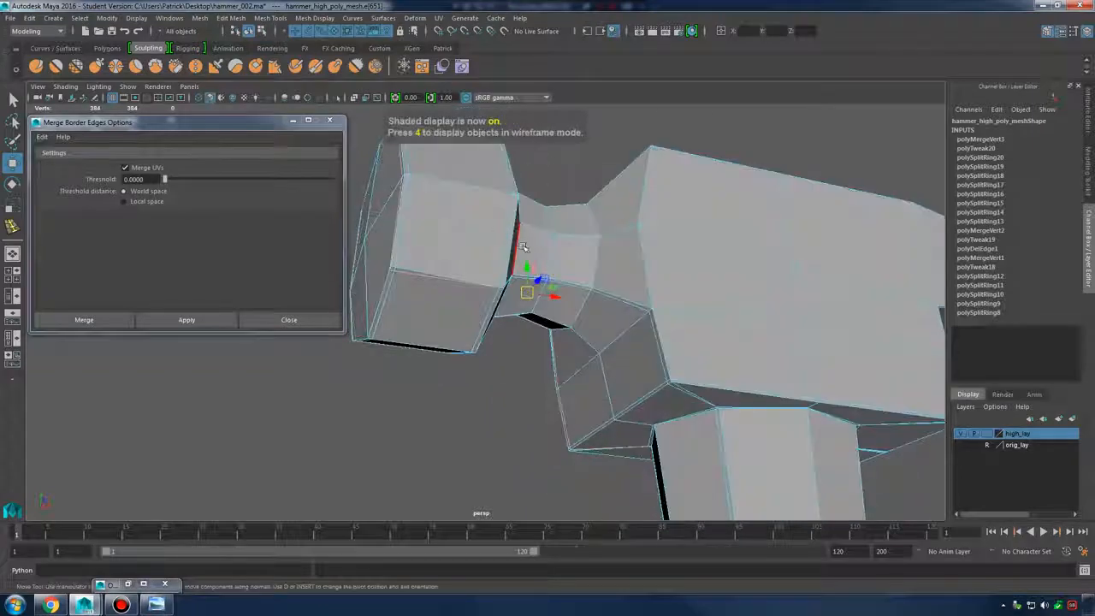
pyautogui.press('3')
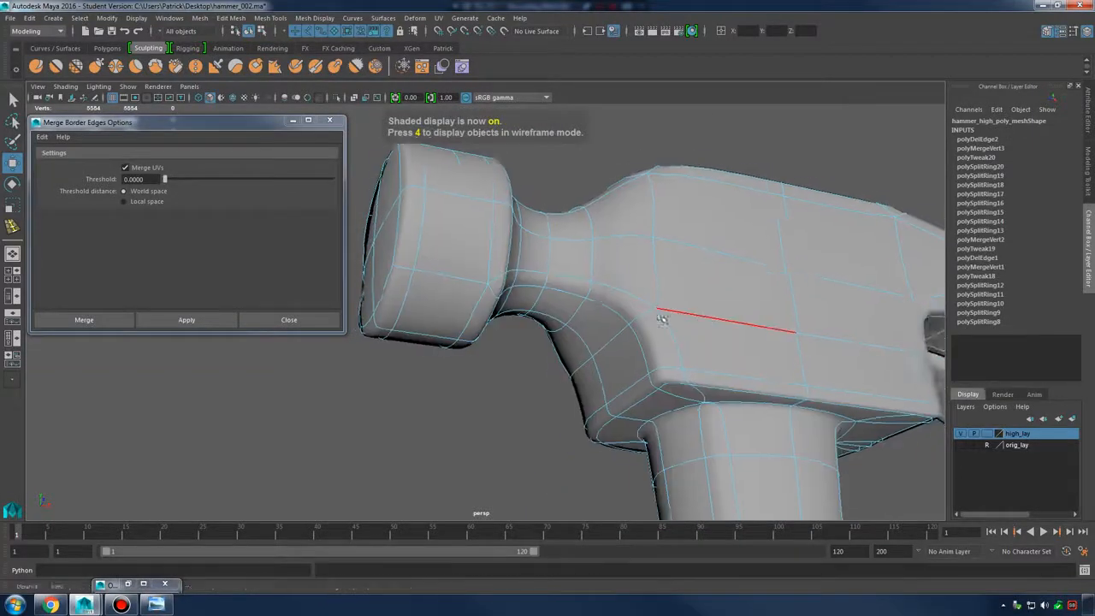
pyautogui.keyDown('alt'); pyautogui.moveTo(663, 314); pyautogui.dragTo(550, 416); pyautogui.keyUp('alt')
# Turn off smooth preview, reselect the hammer and view it whole in wireframe
pyautogui.click(550, 416)
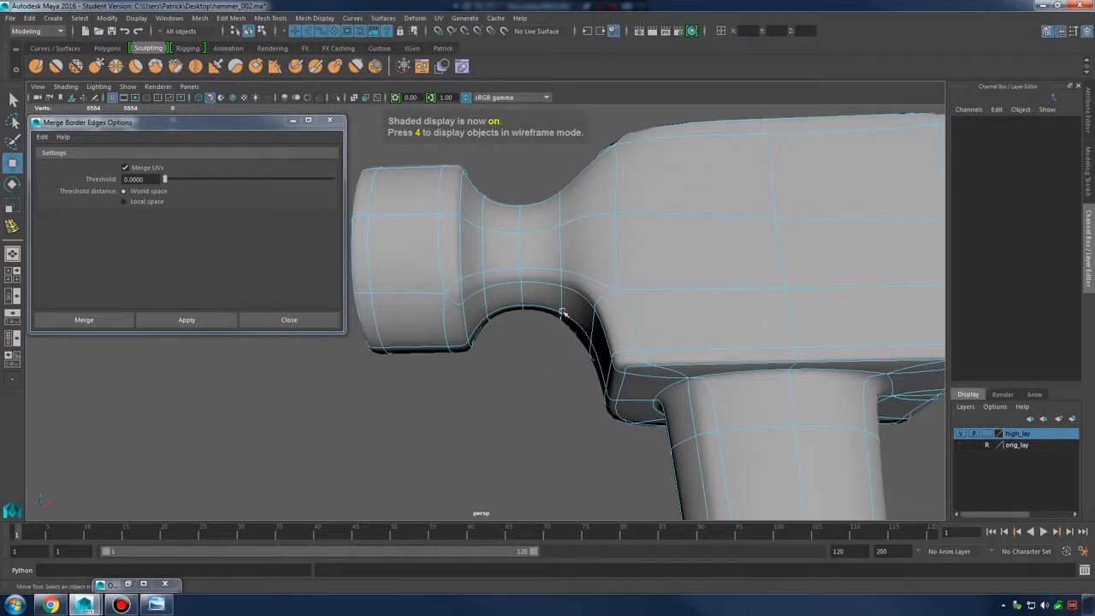
pyautogui.keyDown('alt'); pyautogui.moveTo(763, 427); pyautogui.dragTo(494, 414); pyautogui.keyUp('alt')
pyautogui.press('1')
pyautogui.click(618, 295)
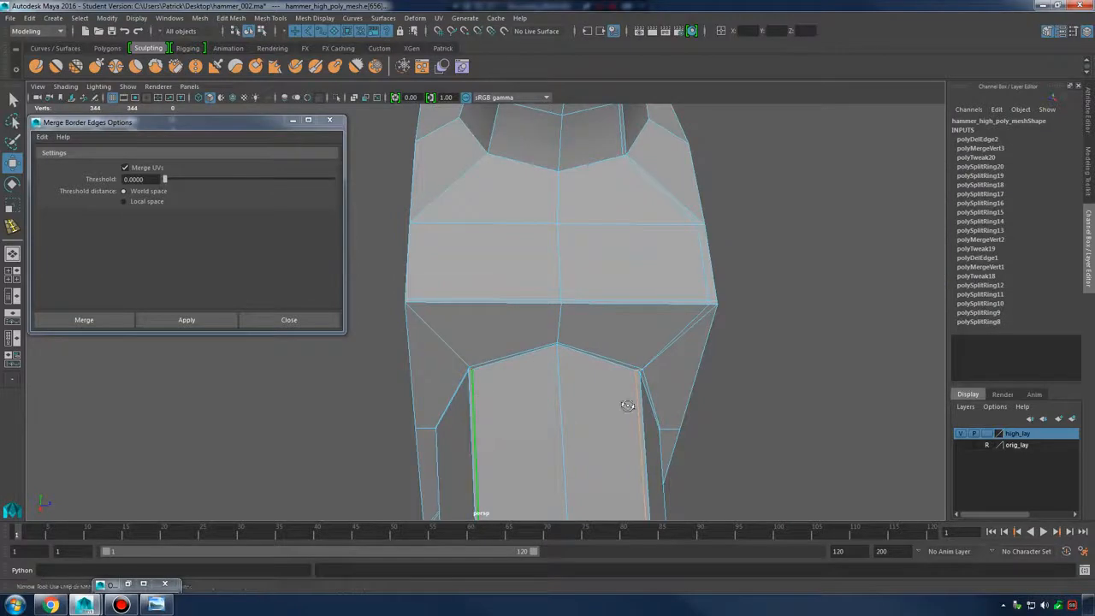
pyautogui.keyDown('alt'); pyautogui.moveTo(628, 406); pyautogui.dragTo(599, 403); pyautogui.keyUp('alt')
pyautogui.press('4')
pyautogui.keyDown('alt'); pyautogui.moveTo(594, 328); pyautogui.dragTo(659, 348, button='right'); pyautogui.keyUp('alt')
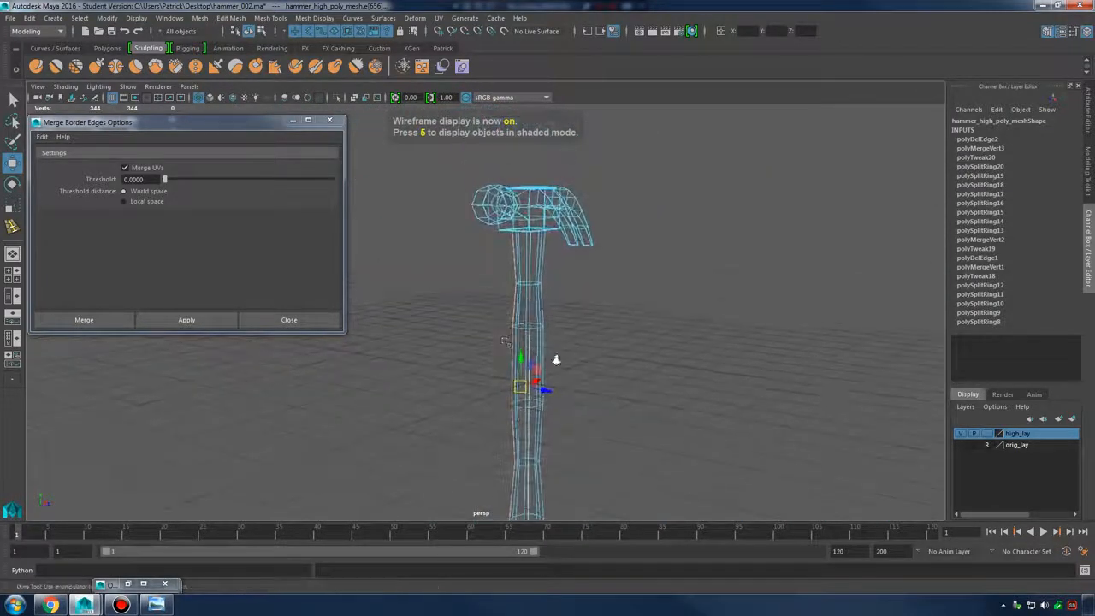
# Zoom in on the head's edges in wireframe and delete the unwanted edge
pyautogui.keyDown('alt'); pyautogui.moveTo(627, 277); pyautogui.dragTo(638, 432, button='middle'); pyautogui.keyUp('alt')
pyautogui.keyDown('alt'); pyautogui.moveTo(637, 432); pyautogui.dragTo(755, 501, button='right'); pyautogui.keyUp('alt')
pyautogui.keyDown('alt'); pyautogui.moveTo(756, 501); pyautogui.dragTo(630, 440); pyautogui.keyUp('alt')
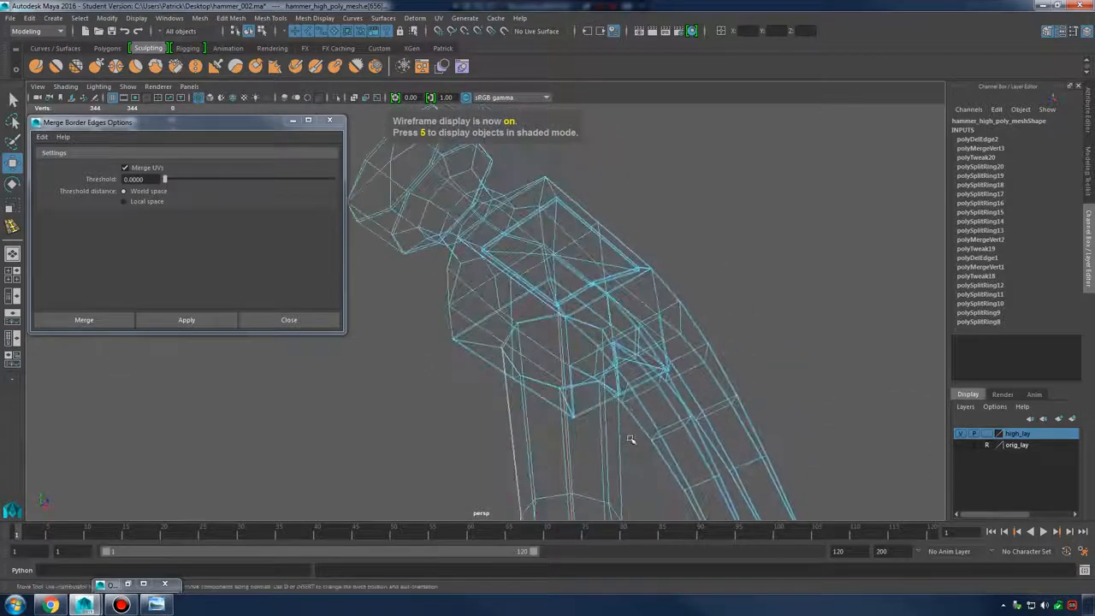
pyautogui.keyDown('alt'); pyautogui.moveTo(630, 440); pyautogui.dragTo(654, 335, button='right'); pyautogui.keyUp('alt')
pyautogui.keyDown('alt'); pyautogui.moveTo(624, 370); pyautogui.dragTo(589, 357, button='middle'); pyautogui.keyUp('alt')
pyautogui.keyDown('alt'); pyautogui.moveTo(589, 357); pyautogui.dragTo(707, 338, button='right'); pyautogui.keyUp('alt')
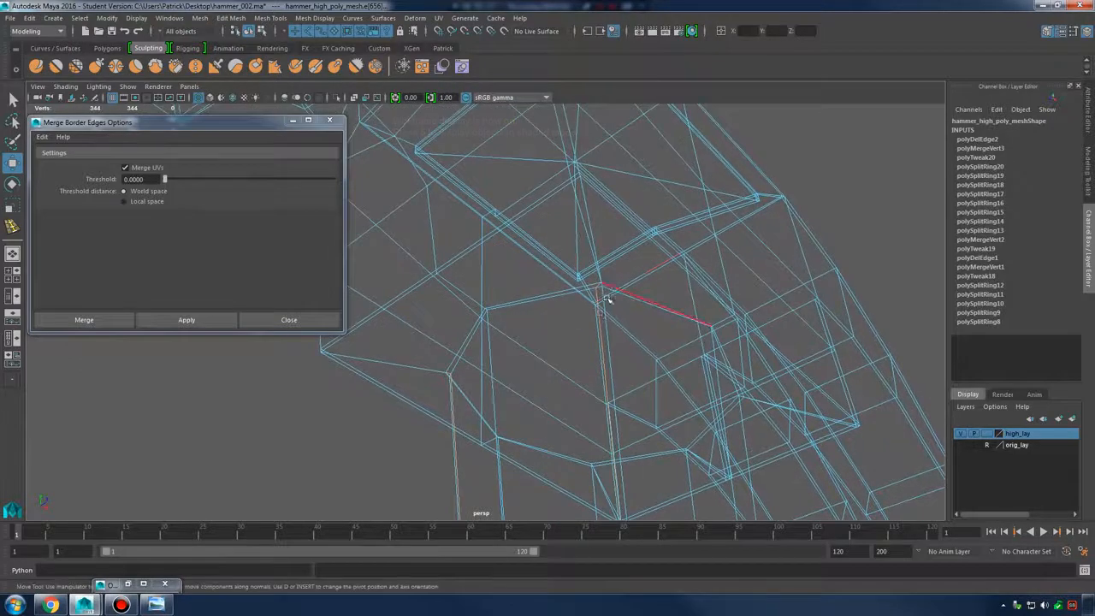
pyautogui.keyDown('alt'); pyautogui.moveTo(574, 355); pyautogui.dragTo(673, 259); pyautogui.keyUp('alt')
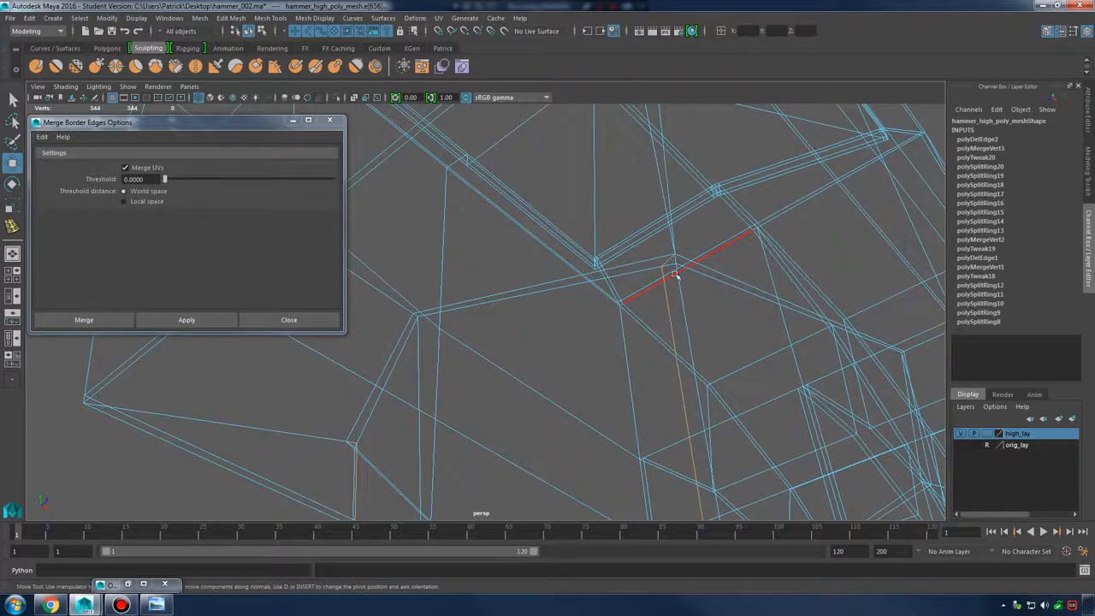
pyautogui.click(653, 255)
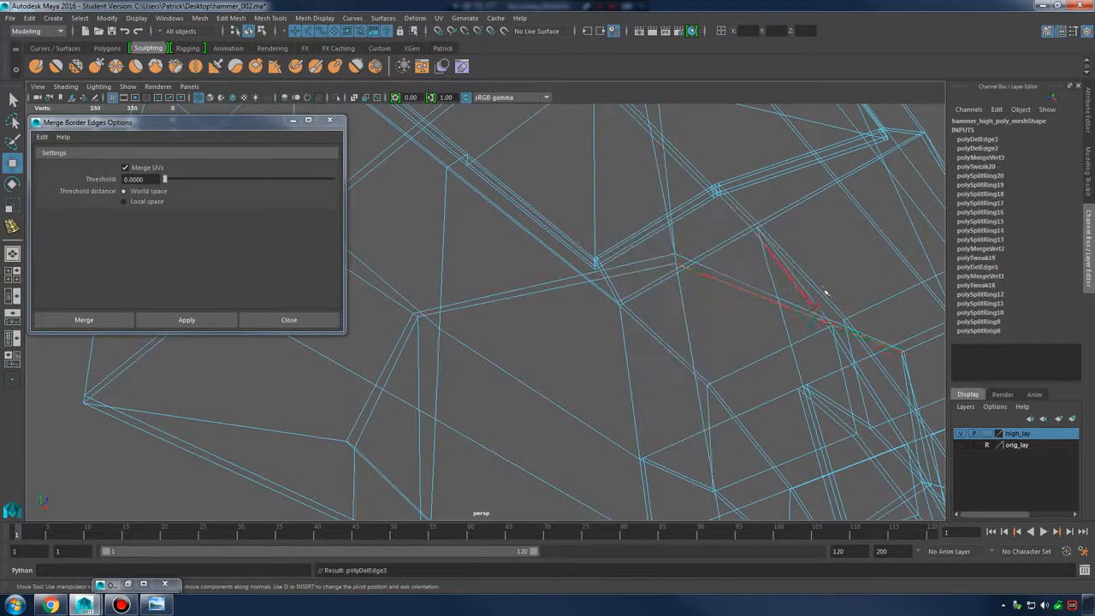
# Show the hammer shaded with smooth preview and return to object mode
pyautogui.keyDown('alt'); pyautogui.moveTo(653, 254); pyautogui.dragTo(621, 311); pyautogui.keyUp('alt')
pyautogui.press('5')
pyautogui.press('3')
pyautogui.moveTo(709, 322)
pyautogui.keyDown('alt'); pyautogui.mouseDown()
pyautogui.moveTo(618, 345)
pyautogui.moveTo(565, 325)
pyautogui.moveTo(556, 276)
pyautogui.mouseUp(); pyautogui.keyUp('alt')
pyautogui.moveTo(557, 275); pyautogui.dragTo(611, 260, button='right')
pyautogui.click(799, 477)
pyautogui.keyDown('alt'); pyautogui.moveTo(799, 476); pyautogui.dragTo(433, 432, button='right'); pyautogui.keyUp('alt')
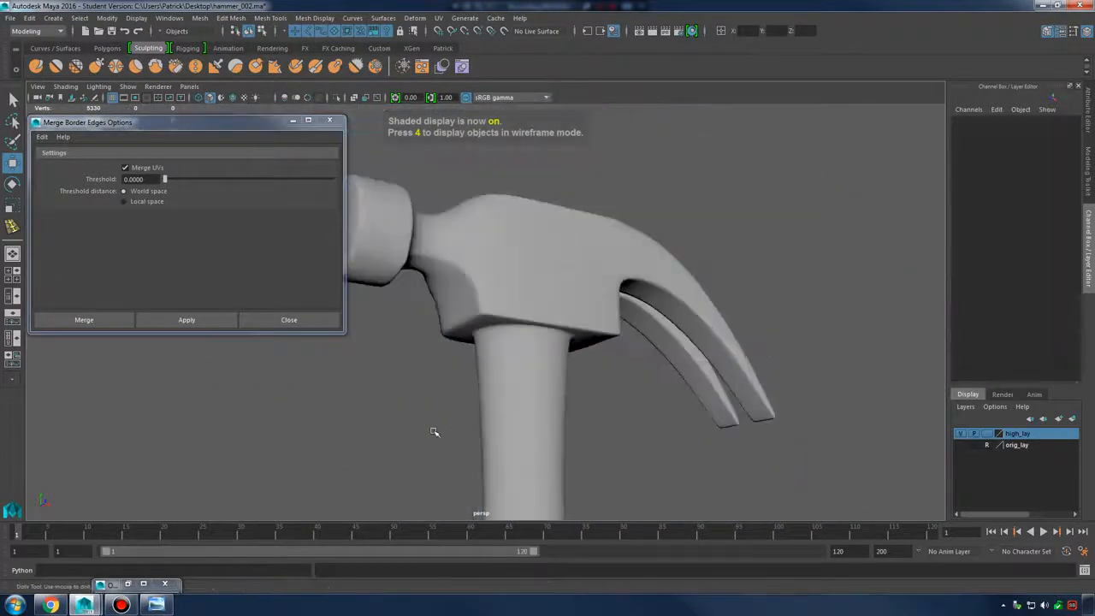
# Close the Merge Border Edges Options window and orbit to view the hammer from below
pyautogui.keyDown('alt'); pyautogui.moveTo(613, 505); pyautogui.dragTo(655, 345, button='middle'); pyautogui.keyUp('alt')
pyautogui.keyDown('alt'); pyautogui.moveTo(656, 345); pyautogui.dragTo(560, 321, button='right'); pyautogui.keyUp('alt')
pyautogui.keyDown('alt'); pyautogui.moveTo(560, 321); pyautogui.dragTo(611, 364); pyautogui.keyUp('alt')
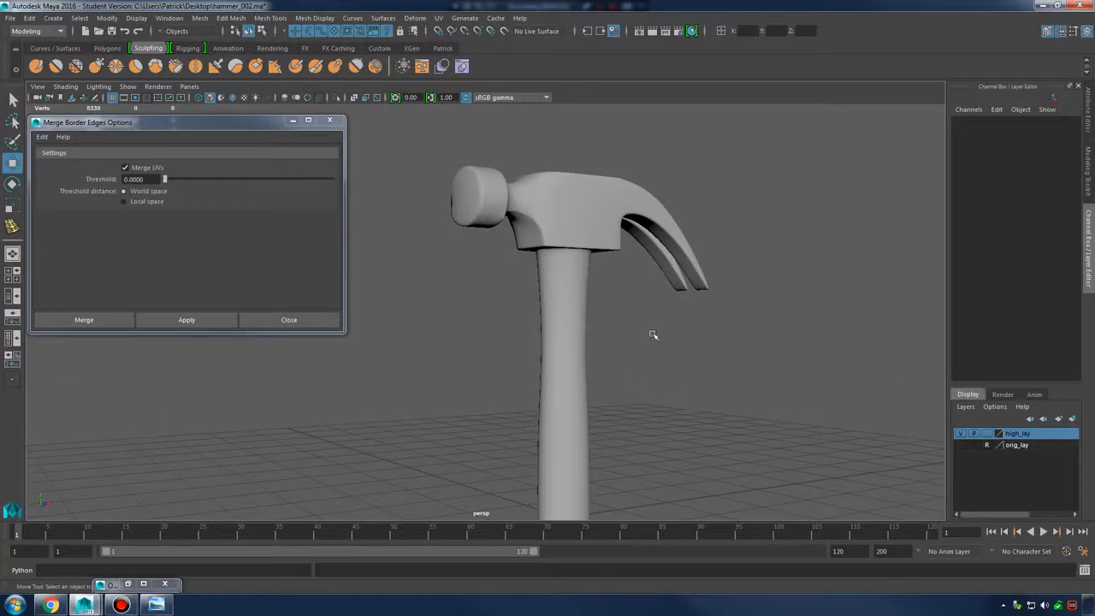
pyautogui.keyDown('alt'); pyautogui.moveTo(649, 304); pyautogui.dragTo(404, 156); pyautogui.keyUp('alt')
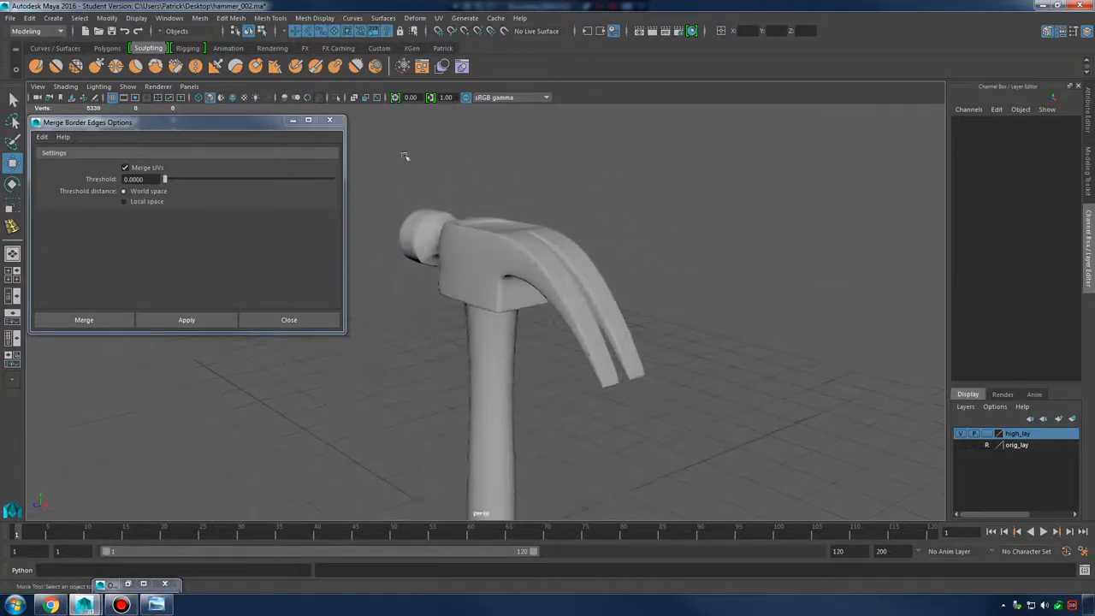
pyautogui.click(326, 123)
pyautogui.keyDown('alt'); pyautogui.moveTo(513, 283); pyautogui.dragTo(570, 322); pyautogui.keyUp('alt')
# Show the hammer mesh's low-poly cage with smooth preview off and zoom in on the head
pyautogui.click(570, 323)
pyautogui.press('1')
pyautogui.keyDown('alt'); pyautogui.moveTo(487, 321); pyautogui.dragTo(433, 296); pyautogui.keyUp('alt')
pyautogui.keyDown('alt'); pyautogui.moveTo(433, 296); pyautogui.dragTo(614, 328, button='right'); pyautogui.keyUp('alt')
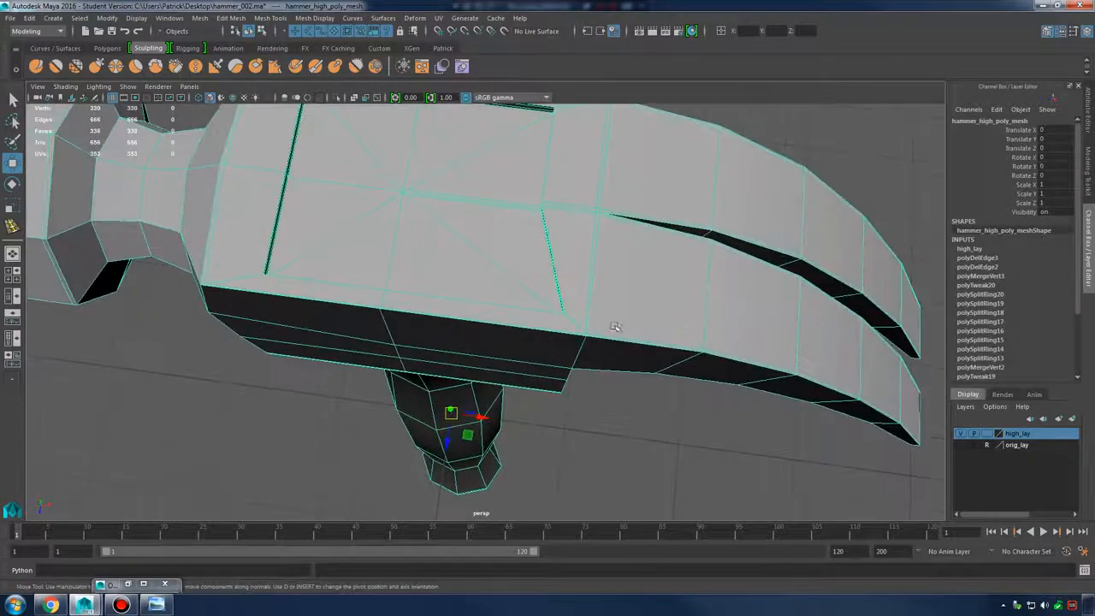
# In vertex mode, zoom onto the head's recessed groove and check it in smooth preview
pyautogui.keyDown('alt'); pyautogui.moveTo(613, 327); pyautogui.dragTo(584, 255); pyautogui.keyUp('alt')
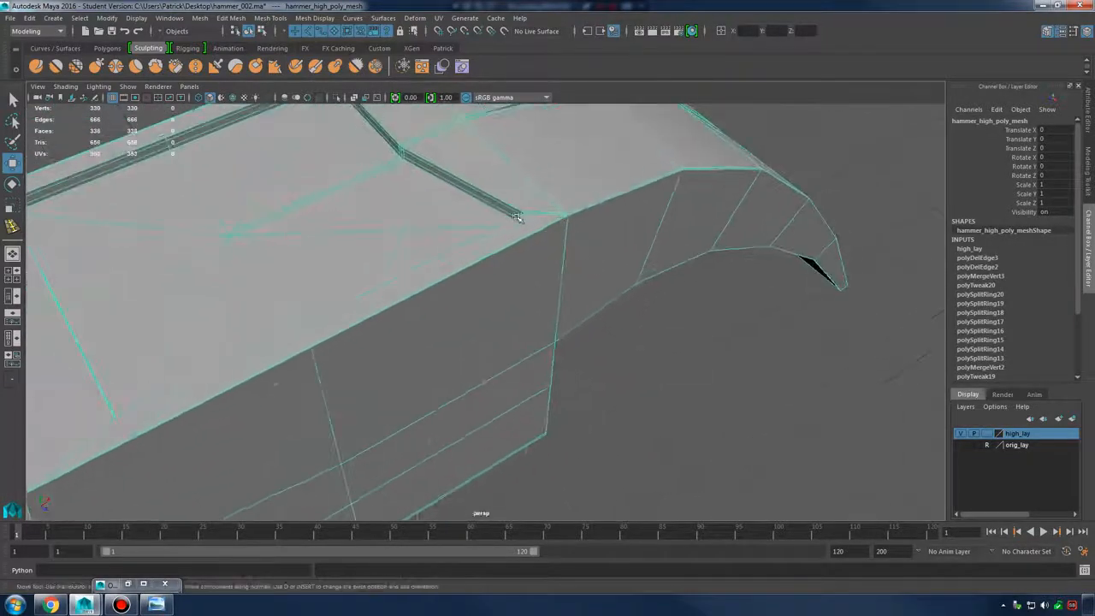
pyautogui.keyDown('alt'); pyautogui.moveTo(518, 216); pyautogui.dragTo(458, 239, button='right'); pyautogui.keyUp('alt')
pyautogui.keyDown('alt'); pyautogui.moveTo(502, 241); pyautogui.dragTo(504, 317); pyautogui.keyUp('alt')
pyautogui.keyDown('alt'); pyautogui.moveTo(503, 317); pyautogui.dragTo(616, 277, button='right'); pyautogui.keyUp('alt')
pyautogui.keyDown('alt'); pyautogui.moveTo(592, 269); pyautogui.dragTo(523, 291); pyautogui.keyUp('alt')
pyautogui.press('3')
pyautogui.keyDown('alt'); pyautogui.moveTo(631, 311); pyautogui.dragTo(472, 329, button='right'); pyautogui.keyUp('alt')
pyautogui.keyDown('alt'); pyautogui.moveTo(472, 329); pyautogui.dragTo(510, 331); pyautogui.keyUp('alt')
pyautogui.keyDown('alt'); pyautogui.moveTo(510, 330); pyautogui.dragTo(485, 263, button='middle'); pyautogui.keyUp('alt')
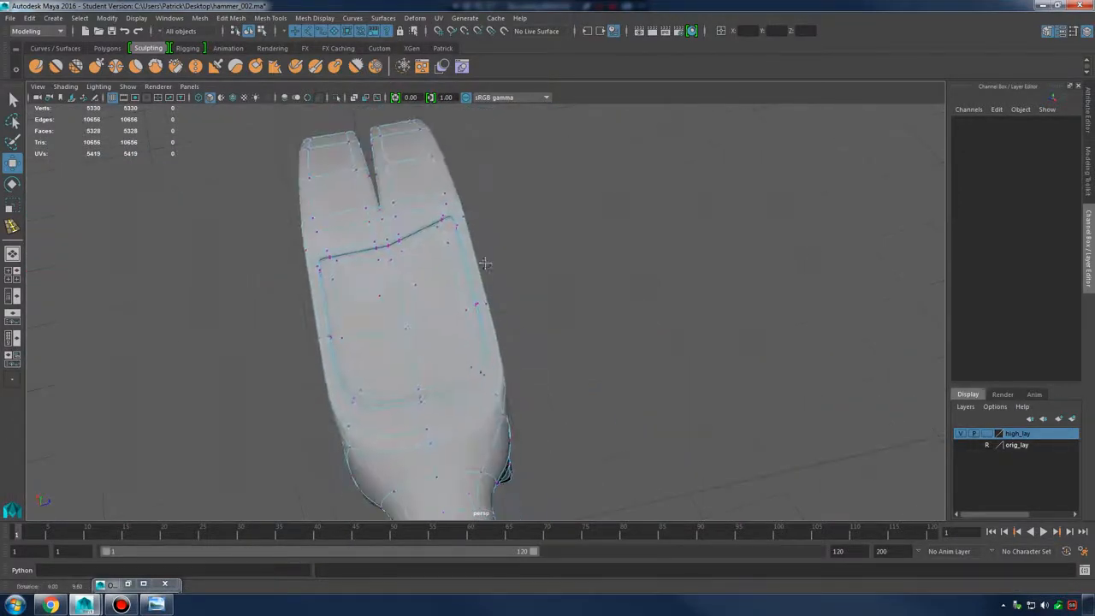
pyautogui.keyDown('alt'); pyautogui.moveTo(496, 274); pyautogui.dragTo(508, 311); pyautogui.keyUp('alt')
pyautogui.keyDown('alt'); pyautogui.moveTo(508, 311); pyautogui.dragTo(570, 271, button='right'); pyautogui.keyUp('alt')
pyautogui.keyDown('alt'); pyautogui.moveTo(570, 271); pyautogui.dragTo(533, 310, button='middle'); pyautogui.keyUp('alt')
# Back in the cage, select the groove's corner vertex and switch to wireframe display
pyautogui.press('1')
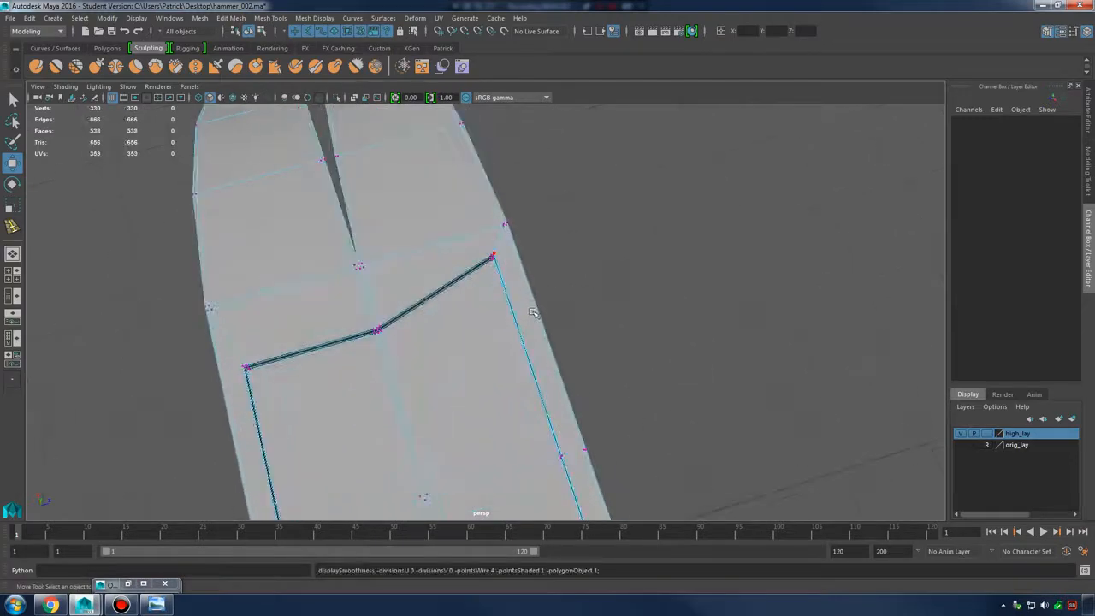
pyautogui.keyDown('alt'); pyautogui.moveTo(533, 311); pyautogui.dragTo(566, 296); pyautogui.keyUp('alt')
pyautogui.keyDown('alt'); pyautogui.moveTo(566, 296); pyautogui.dragTo(541, 266, button='middle'); pyautogui.keyUp('alt')
pyautogui.keyDown('alt'); pyautogui.moveTo(541, 266); pyautogui.dragTo(696, 375, button='right'); pyautogui.keyUp('alt')
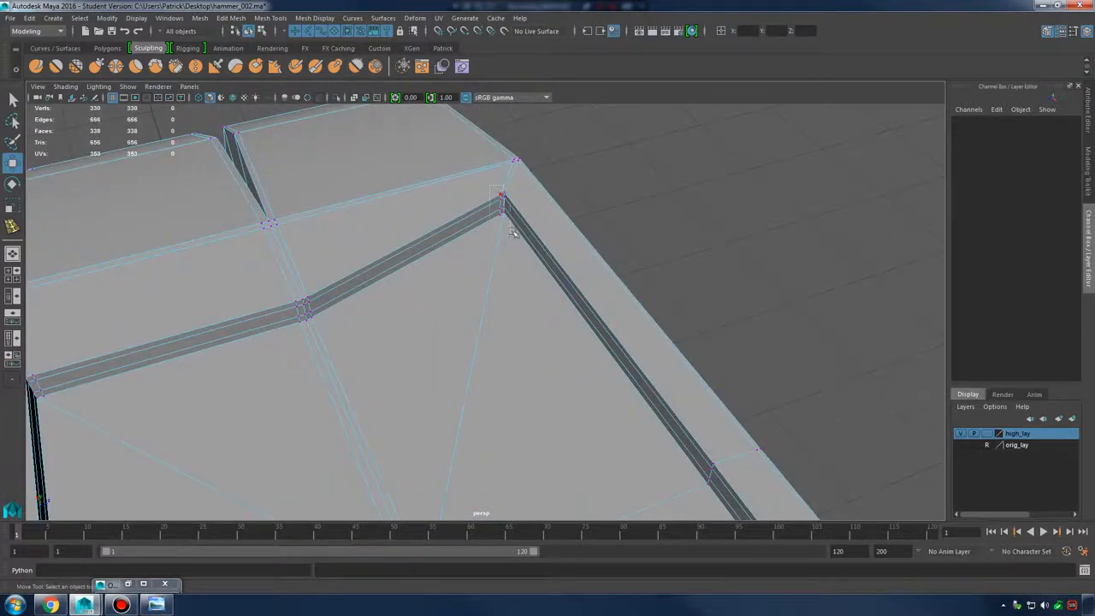
pyautogui.click(501, 197)
pyautogui.press('4')
pyautogui.keyDown('alt'); pyautogui.moveTo(565, 237); pyautogui.dragTo(466, 237); pyautogui.keyUp('alt')
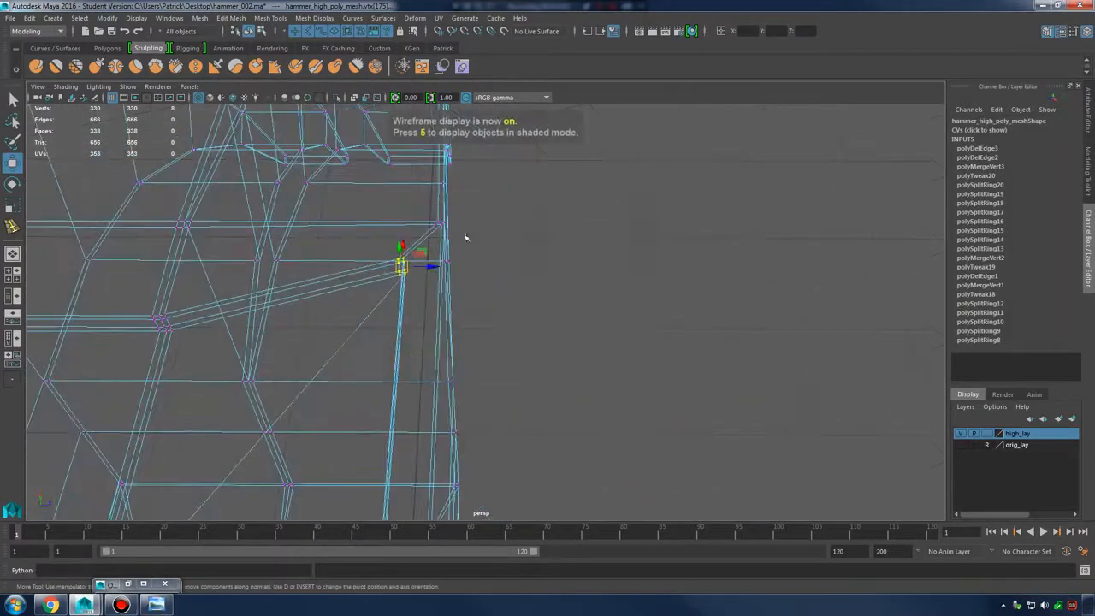
# Align the groove's corner vertex along X from the top view
pyautogui.press('space')
pyautogui.press('space')
pyautogui.scroll(-3, 547, 303)
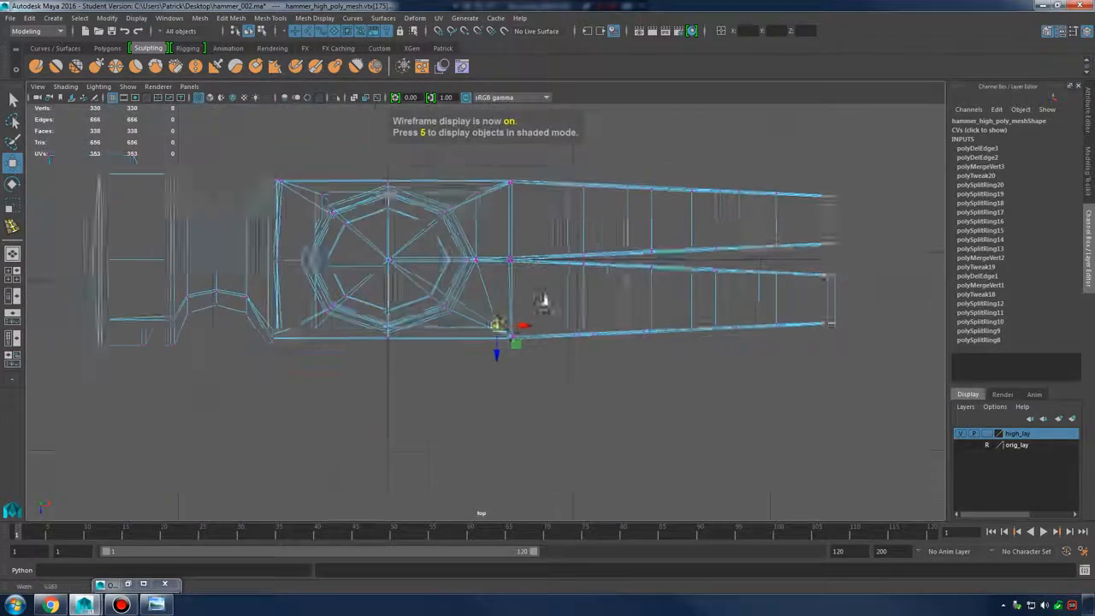
pyautogui.scroll(3, 542, 300)
pyautogui.scroll(2, 555, 360)
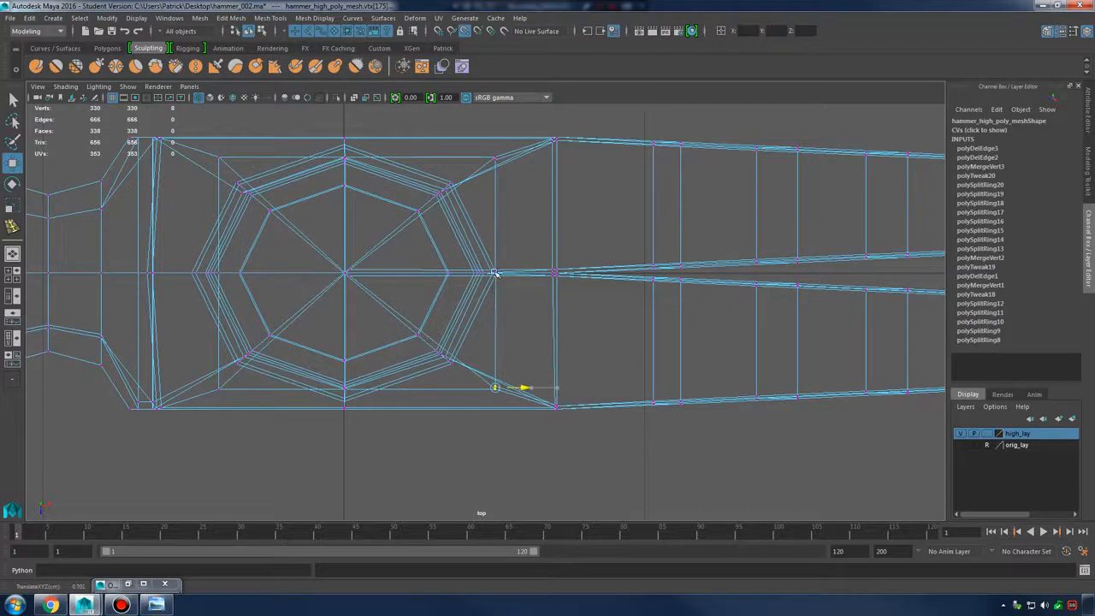
pyautogui.press('space')
pyautogui.press('space')
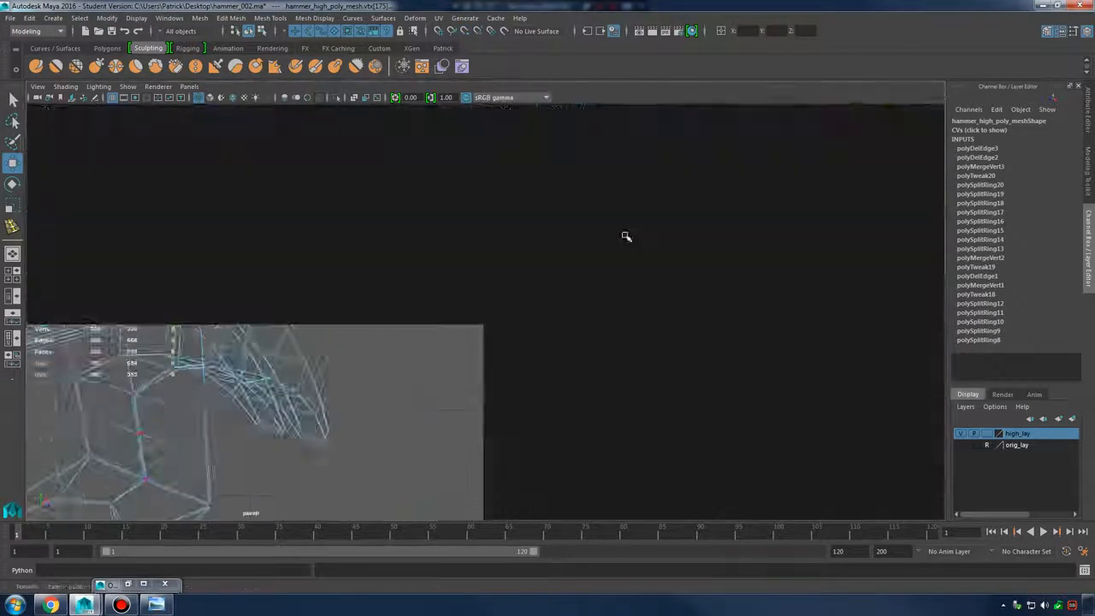
pyautogui.press('space')
pyautogui.press('space')
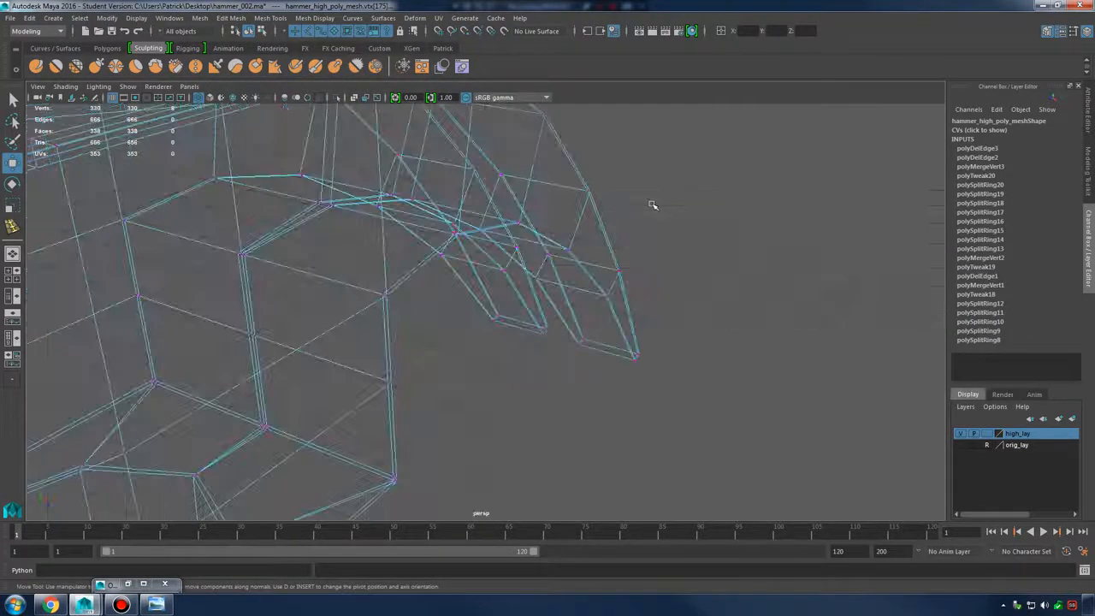
# Return to shaded perspective in Object Mode with smooth preview, zooming onto the recessed panel
pyautogui.press('4')
pyautogui.keyDown('alt'); pyautogui.moveTo(556, 260); pyautogui.dragTo(579, 330); pyautogui.keyUp('alt')
pyautogui.press('5')
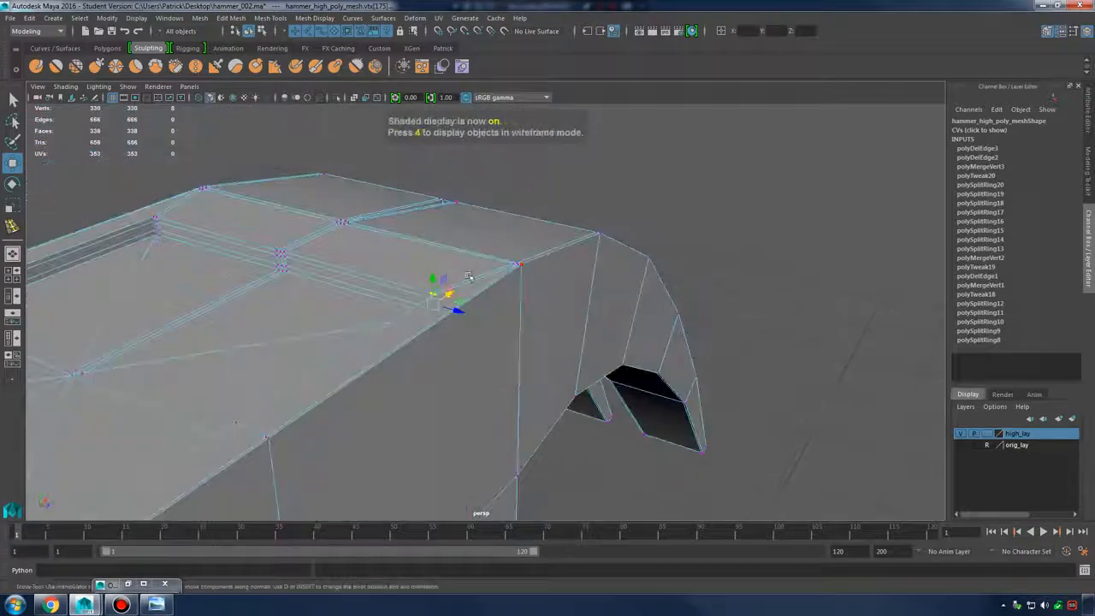
pyautogui.moveTo(438, 269)
pyautogui.mouseDown(button='right')
pyautogui.moveTo(479, 242)
pyautogui.moveTo(489, 248)
pyautogui.mouseUp(button='right')
pyautogui.click(501, 242)
pyautogui.press('3')
pyautogui.click(692, 210)
pyautogui.keyDown('alt'); pyautogui.moveTo(692, 211); pyautogui.dragTo(666, 278); pyautogui.keyUp('alt')
pyautogui.keyDown('alt'); pyautogui.moveTo(667, 278); pyautogui.dragTo(501, 311, button='right'); pyautogui.keyUp('alt')
pyautogui.keyDown('alt'); pyautogui.moveTo(501, 311); pyautogui.dragTo(543, 355); pyautogui.keyUp('alt')
pyautogui.keyDown('alt'); pyautogui.moveTo(542, 355); pyautogui.dragTo(479, 359, button='right'); pyautogui.keyUp('alt')
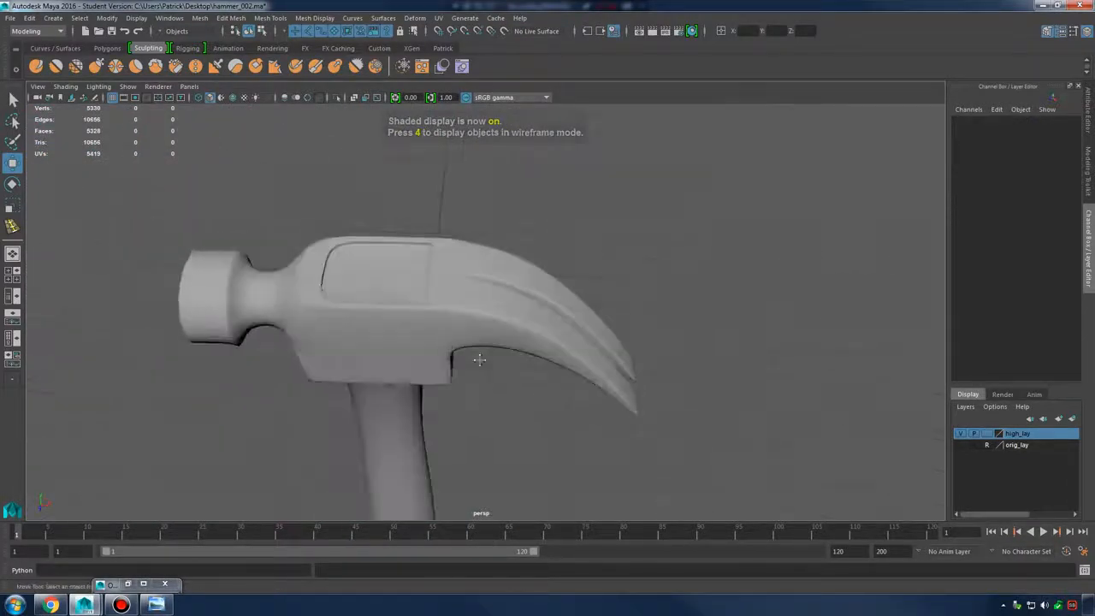
pyautogui.keyDown('alt'); pyautogui.moveTo(479, 359); pyautogui.dragTo(586, 400, button='middle'); pyautogui.keyUp('alt')
pyautogui.keyDown('alt'); pyautogui.moveTo(586, 401); pyautogui.dragTo(804, 402, button='right'); pyautogui.keyUp('alt')
pyautogui.keyDown('alt'); pyautogui.moveTo(396, 326); pyautogui.dragTo(486, 318); pyautogui.keyUp('alt')
pyautogui.keyDown('alt'); pyautogui.moveTo(487, 317); pyautogui.dragTo(553, 334, button='right'); pyautogui.keyUp('alt')
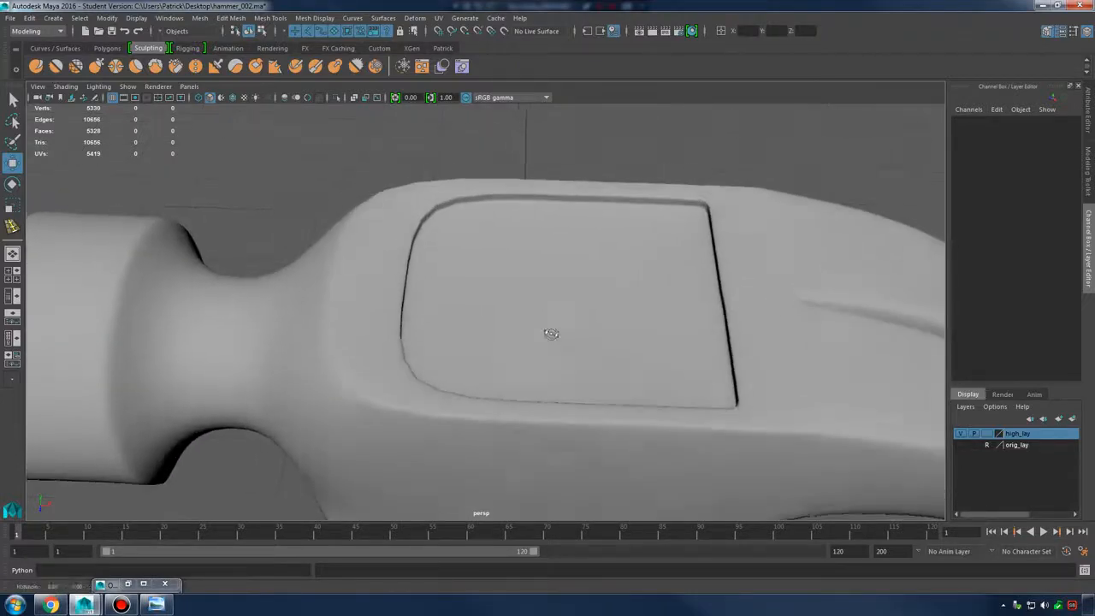
# Toggle between cage and smoothed views to confirm the recessed panel smooths cleanly
pyautogui.click(412, 295)
pyautogui.press('1')
pyautogui.press('3')
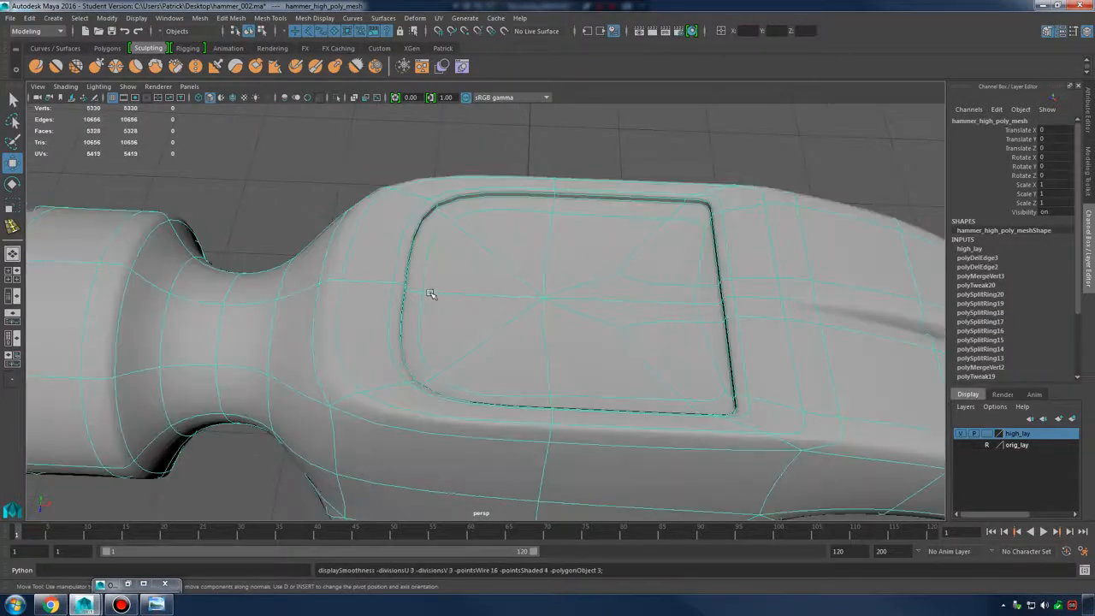
pyautogui.press('1')
pyautogui.keyDown('alt'); pyautogui.moveTo(439, 296); pyautogui.dragTo(465, 232); pyautogui.keyUp('alt')
pyautogui.press('3')
pyautogui.click(461, 187)
pyautogui.keyDown('alt'); pyautogui.moveTo(461, 206); pyautogui.dragTo(337, 299, button='right'); pyautogui.keyUp('alt')
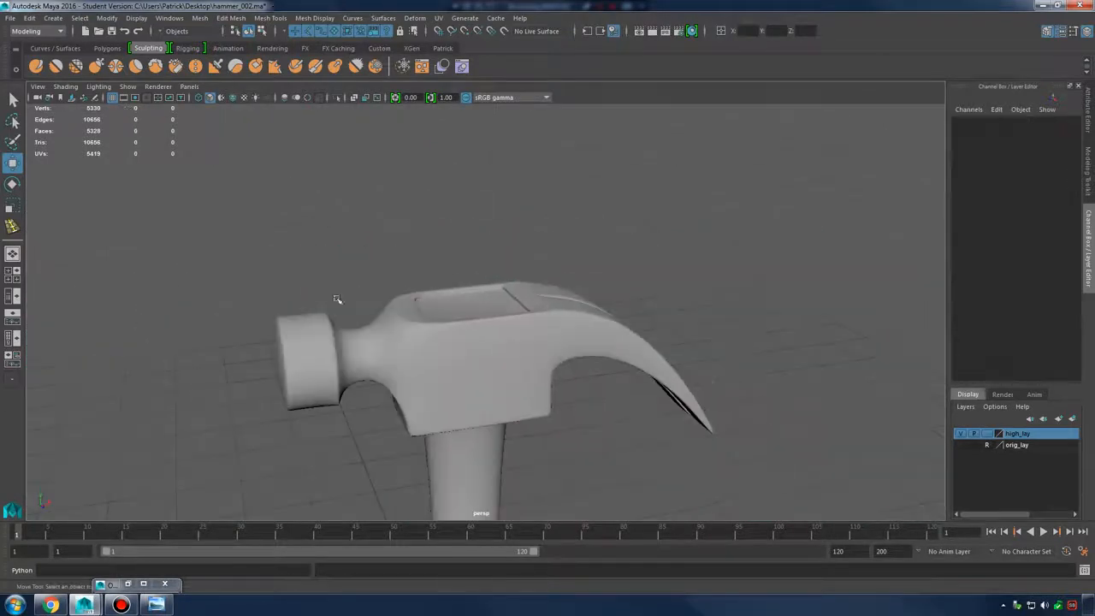
pyautogui.keyDown('alt'); pyautogui.moveTo(616, 408); pyautogui.dragTo(645, 356); pyautogui.keyUp('alt')
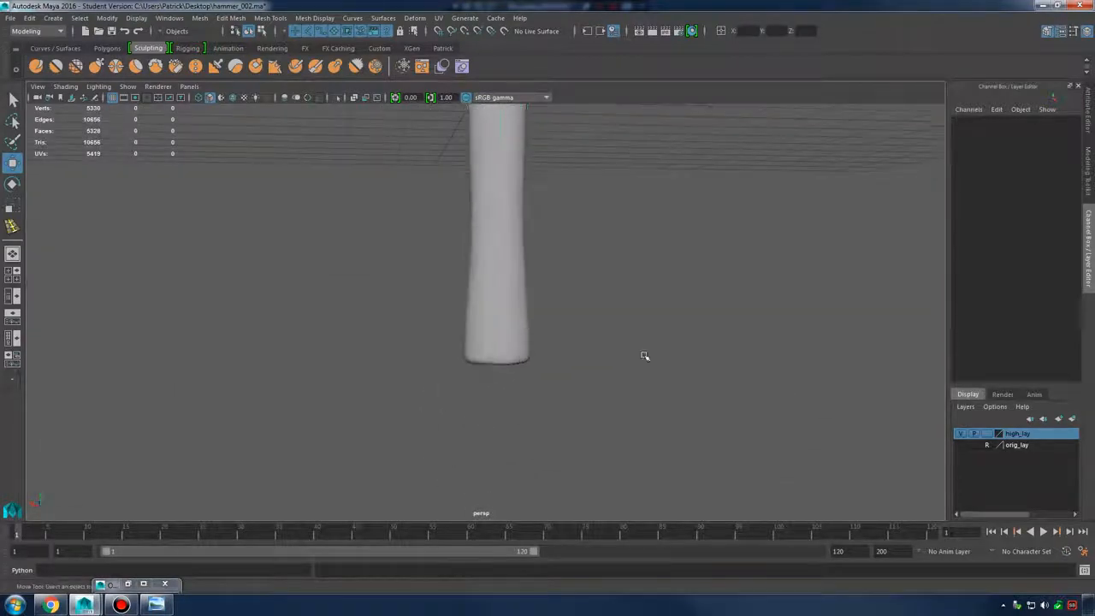
# Insert a support edge loop near the handle's bottom and preview it smoothed
pyautogui.click(484, 310)
pyautogui.press('1')
pyautogui.keyDown('shift'); pyautogui.moveTo(501, 317); pyautogui.dragTo(445, 331, button='right'); pyautogui.keyUp('shift')
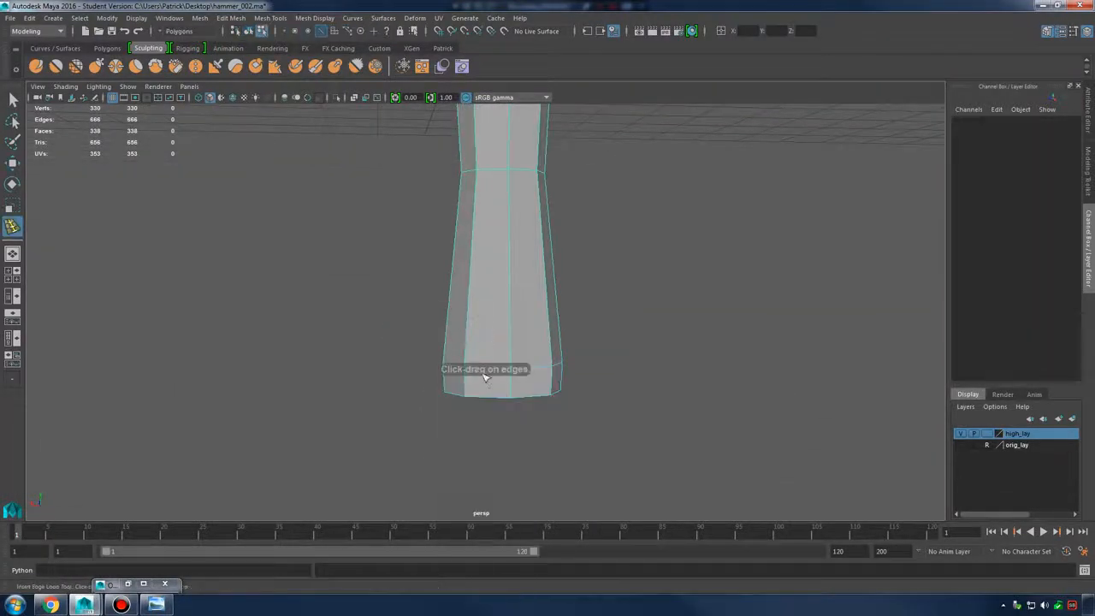
pyautogui.moveTo(504, 367); pyautogui.dragTo(513, 370)
pyautogui.press('3')
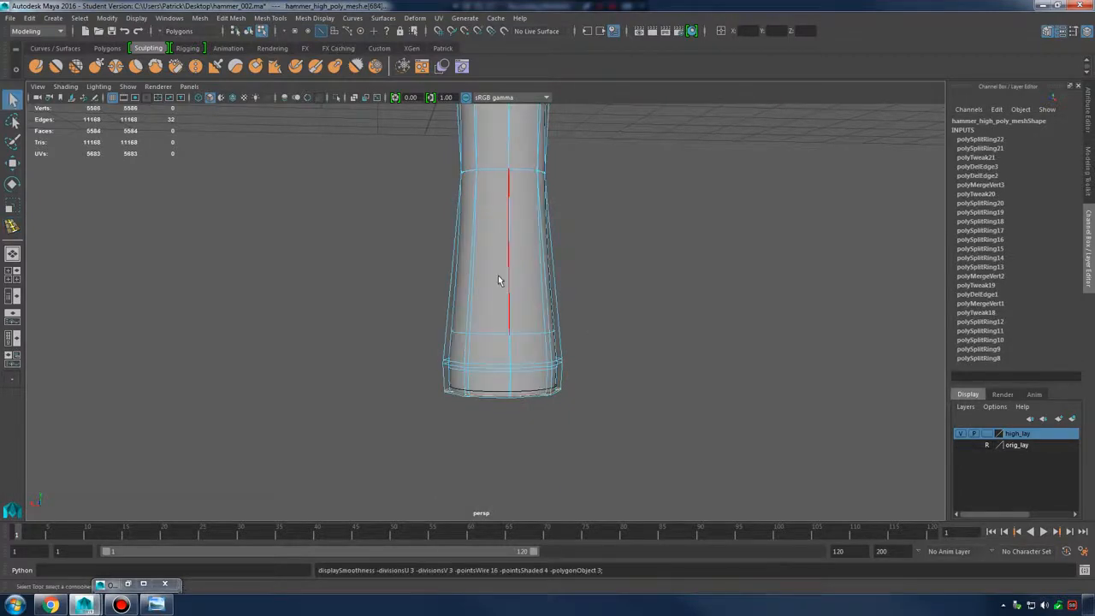
# Orbit the smoothed hammer to inspect the handle's new loop from both sides
pyautogui.moveTo(499, 278); pyautogui.dragTo(560, 245, button='right')
pyautogui.click(667, 269)
pyautogui.keyDown('alt'); pyautogui.moveTo(817, 376); pyautogui.dragTo(728, 342); pyautogui.keyUp('alt')
pyautogui.keyDown('alt'); pyautogui.moveTo(728, 343); pyautogui.dragTo(723, 430, button='middle'); pyautogui.keyUp('alt')
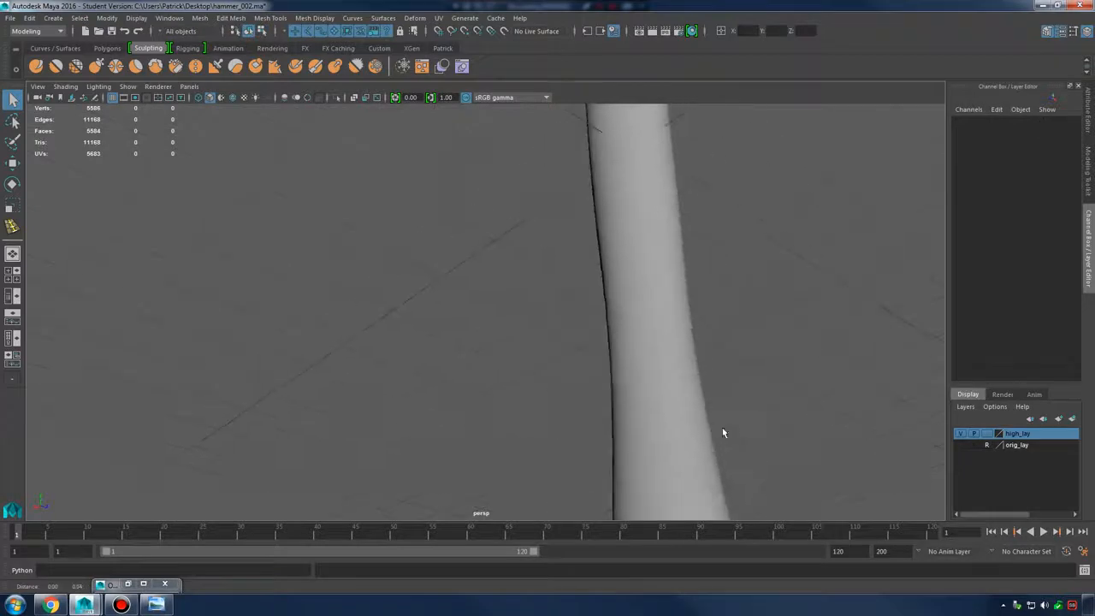
pyautogui.keyDown('alt'); pyautogui.moveTo(722, 432); pyautogui.dragTo(708, 171, button='right'); pyautogui.keyUp('alt')
pyautogui.keyDown('alt'); pyautogui.moveTo(708, 171); pyautogui.dragTo(713, 269, button='middle'); pyautogui.keyUp('alt')
pyautogui.keyDown('alt'); pyautogui.moveTo(714, 268); pyautogui.dragTo(637, 282); pyautogui.keyUp('alt')
pyautogui.keyDown('alt'); pyautogui.moveTo(637, 282); pyautogui.dragTo(626, 304, button='middle'); pyautogui.keyUp('alt')
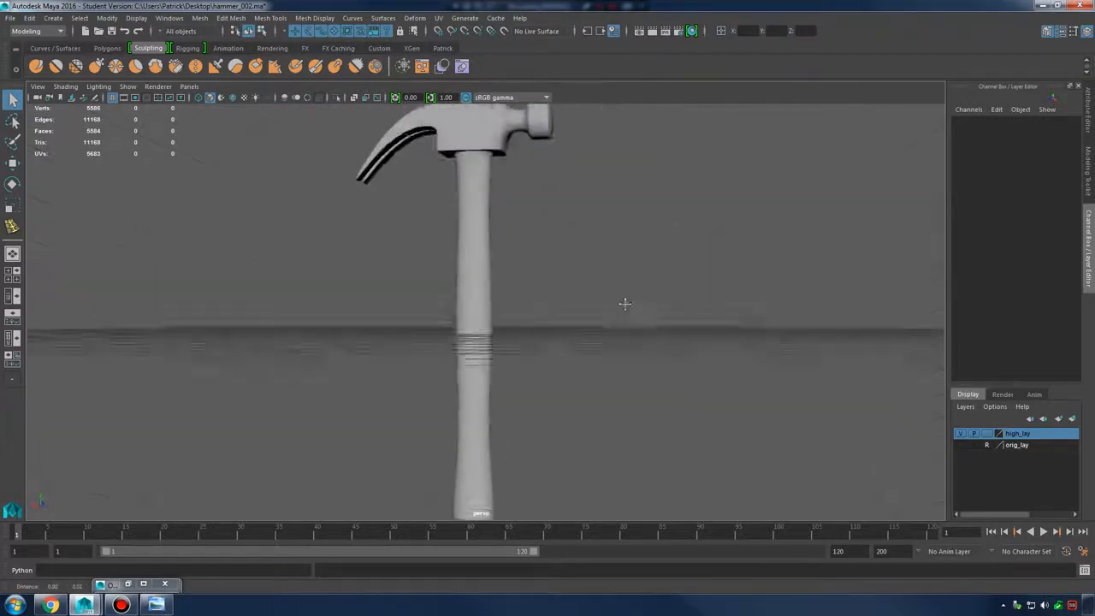
pyautogui.keyDown('alt'); pyautogui.moveTo(625, 304); pyautogui.dragTo(713, 254); pyautogui.keyUp('alt')
# Move in on the hammer head and reselect the hammer mesh
pyautogui.keyDown('alt'); pyautogui.moveTo(714, 254); pyautogui.dragTo(749, 415, button='right'); pyautogui.keyUp('alt')
pyautogui.keyDown('alt'); pyautogui.moveTo(308, 220); pyautogui.dragTo(425, 315, button='middle'); pyautogui.keyUp('alt')
pyautogui.keyDown('alt'); pyautogui.moveTo(425, 315); pyautogui.dragTo(562, 319, button='right'); pyautogui.keyUp('alt')
pyautogui.click(344, 268)
pyautogui.click(607, 330)
pyautogui.moveTo(607, 330)
pyautogui.keyDown('alt'); pyautogui.mouseDown()
pyautogui.moveTo(498, 303)
pyautogui.moveTo(354, 303)
pyautogui.moveTo(591, 318)
pyautogui.mouseUp(); pyautogui.keyUp('alt')
pyautogui.click(451, 286)
pyautogui.press('1')
pyautogui.keyDown('alt'); pyautogui.moveTo(372, 283); pyautogui.dragTo(389, 297); pyautogui.keyUp('alt')
pyautogui.keyDown('alt'); pyautogui.moveTo(389, 298); pyautogui.dragTo(635, 328, button='right'); pyautogui.keyUp('alt')
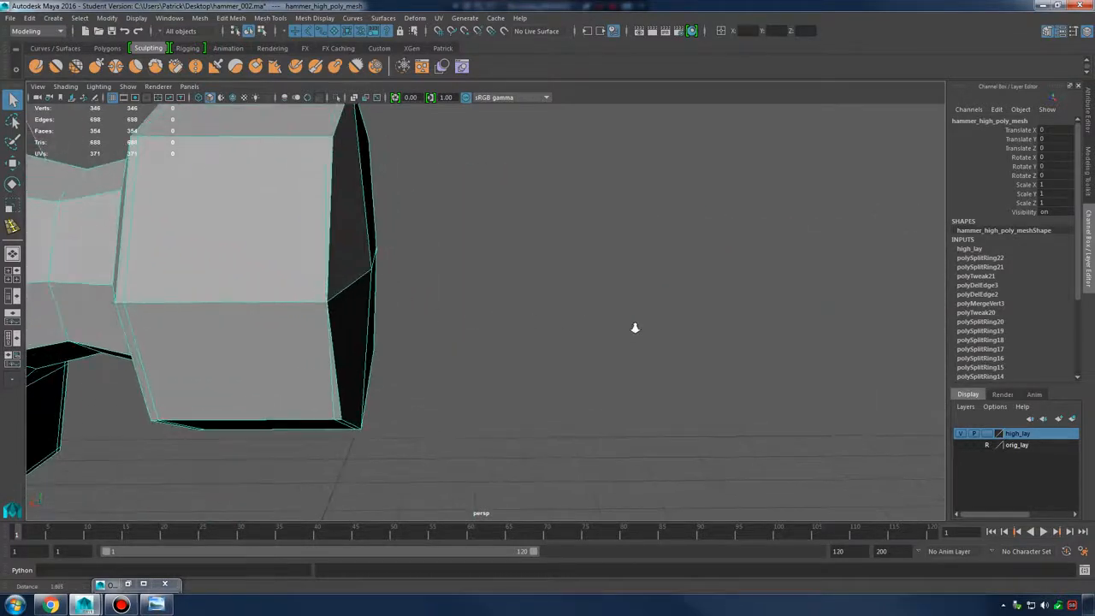
pyautogui.keyDown('alt'); pyautogui.moveTo(635, 327); pyautogui.dragTo(396, 208); pyautogui.keyUp('alt')
pyautogui.moveTo(393, 180); pyautogui.dragTo(386, 153, button='right')
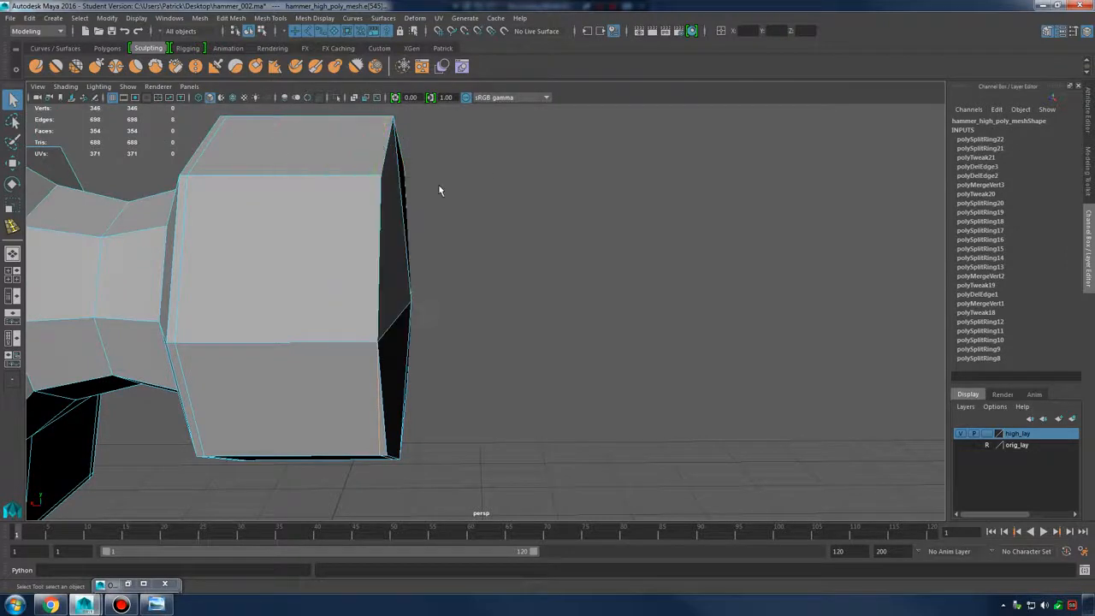
pyautogui.keyDown('alt'); pyautogui.moveTo(439, 188); pyautogui.dragTo(553, 251); pyautogui.keyUp('alt')
pyautogui.press('3')
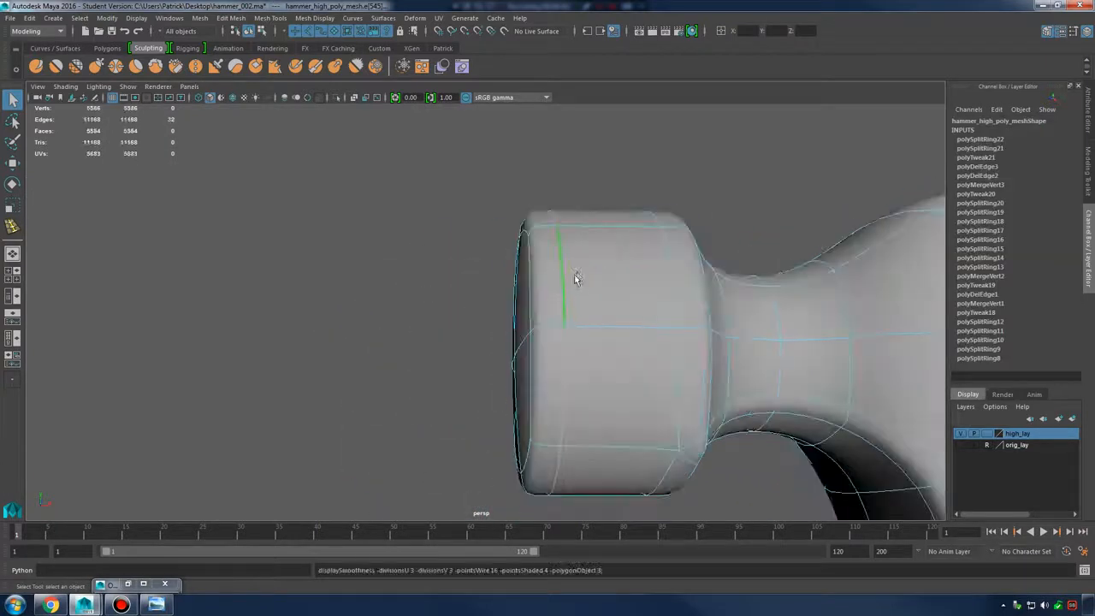
pyautogui.click(575, 299)
pyautogui.keyDown('alt'); pyautogui.moveTo(574, 315); pyautogui.dragTo(566, 282); pyautogui.keyUp('alt')
pyautogui.moveTo(565, 281); pyautogui.dragTo(609, 244, button='right')
pyautogui.click(388, 278)
pyautogui.keyDown('alt'); pyautogui.moveTo(388, 279); pyautogui.dragTo(589, 300); pyautogui.keyUp('alt')
pyautogui.keyDown('alt'); pyautogui.moveTo(589, 300); pyautogui.dragTo(626, 313, button='middle'); pyautogui.keyUp('alt')
pyautogui.keyDown('alt'); pyautogui.moveTo(626, 313); pyautogui.dragTo(676, 321, button='right'); pyautogui.keyUp('alt')
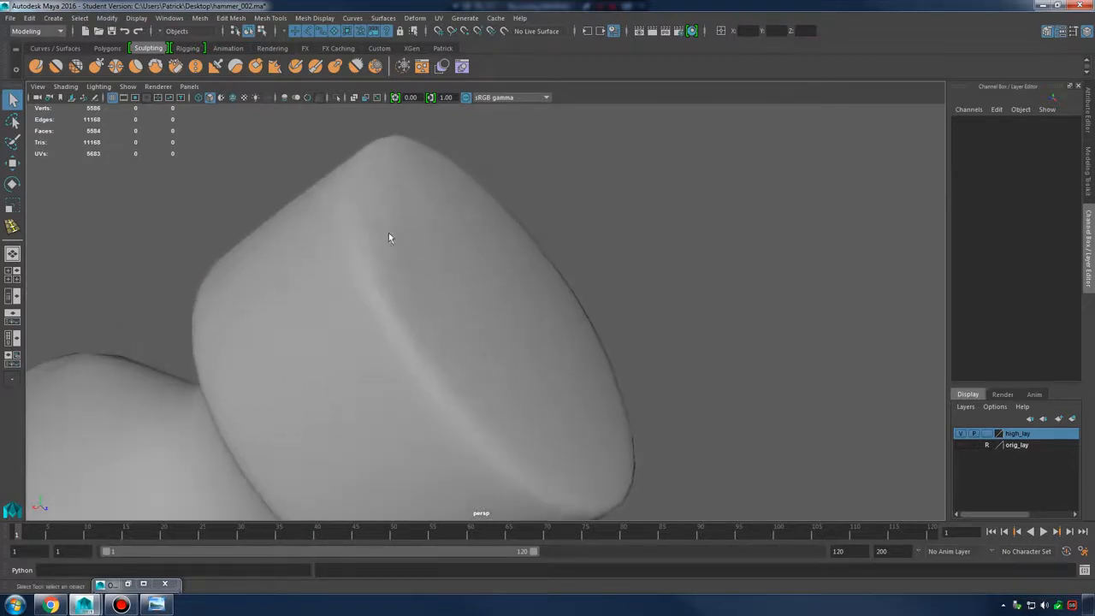
pyautogui.click(390, 210)
# Delete the stray edge on top of the head's striking end and recheck the smoothing
pyautogui.press('1')
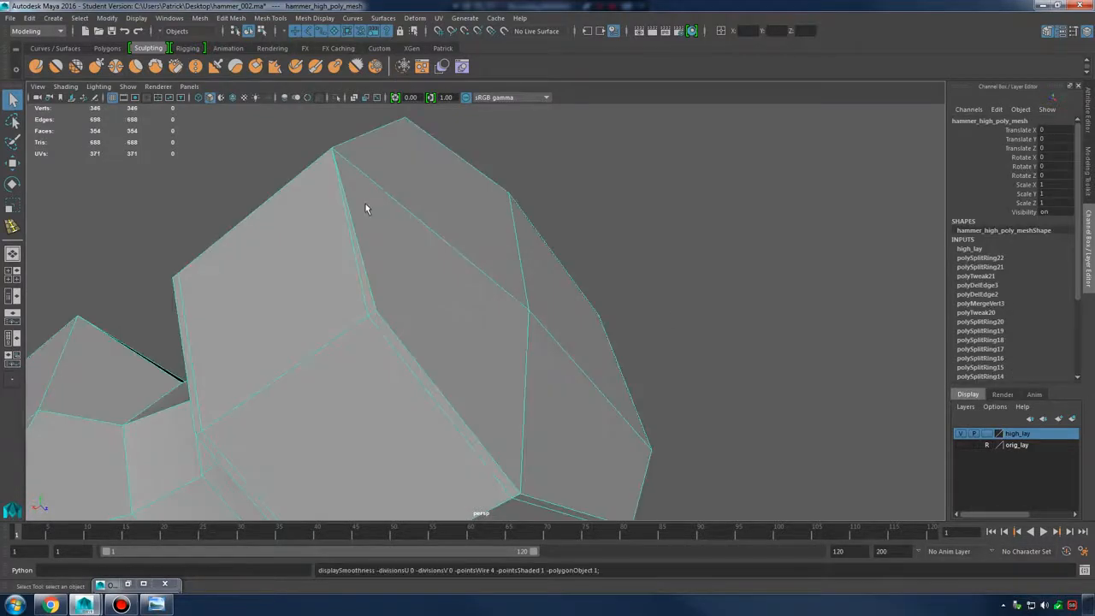
pyautogui.moveTo(365, 203); pyautogui.dragTo(358, 178, button='right')
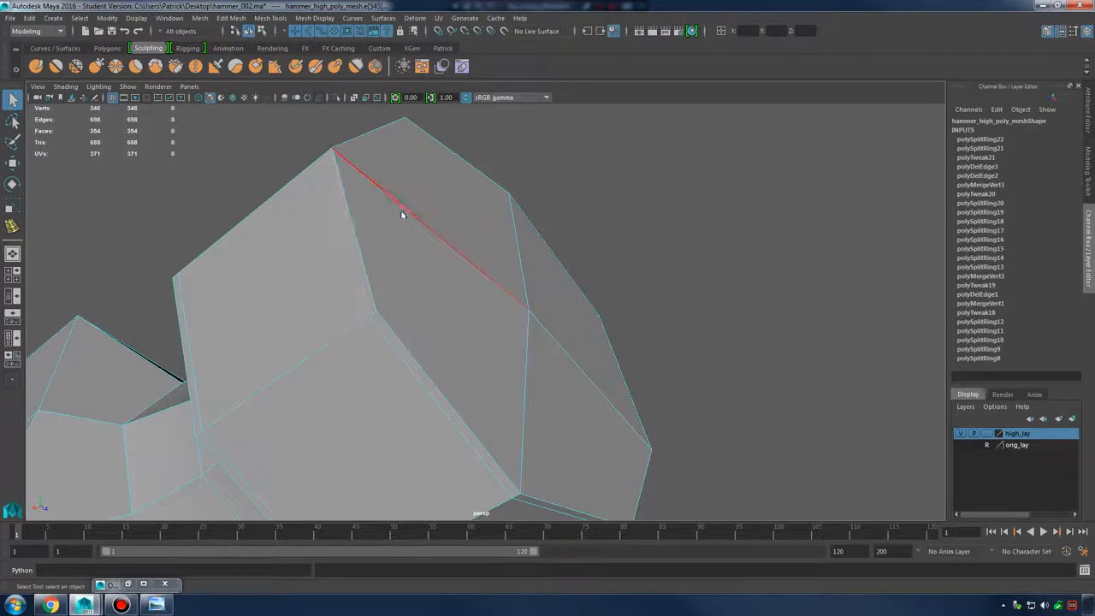
pyautogui.keyDown('alt'); pyautogui.moveTo(403, 211); pyautogui.dragTo(448, 218); pyautogui.keyUp('alt')
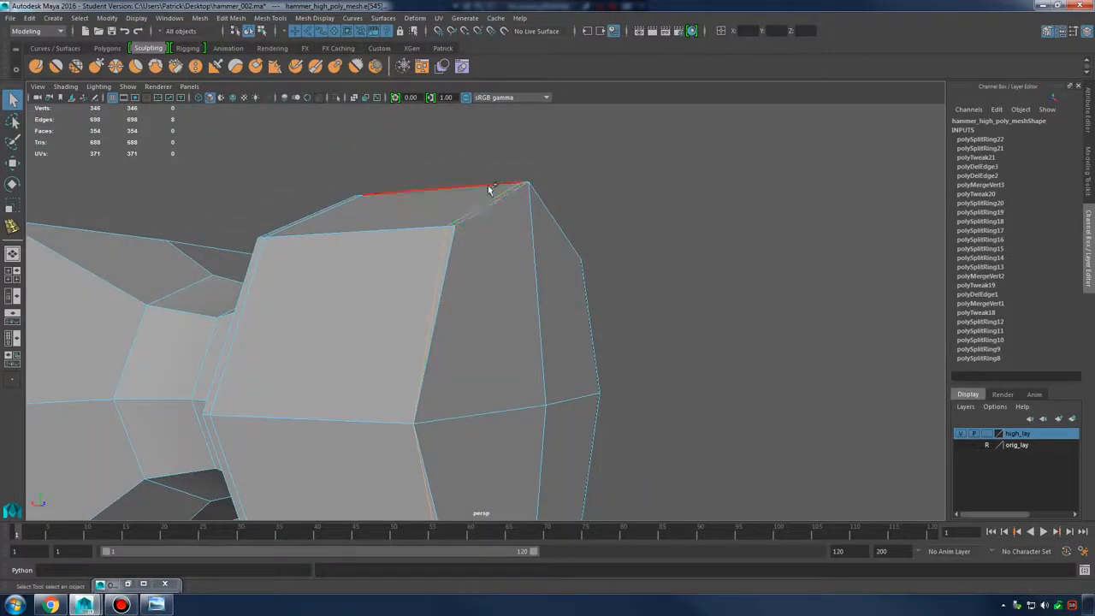
pyautogui.keyDown('shift'); pyautogui.moveTo(490, 189); pyautogui.dragTo(472, 245, button='right'); pyautogui.keyUp('shift')
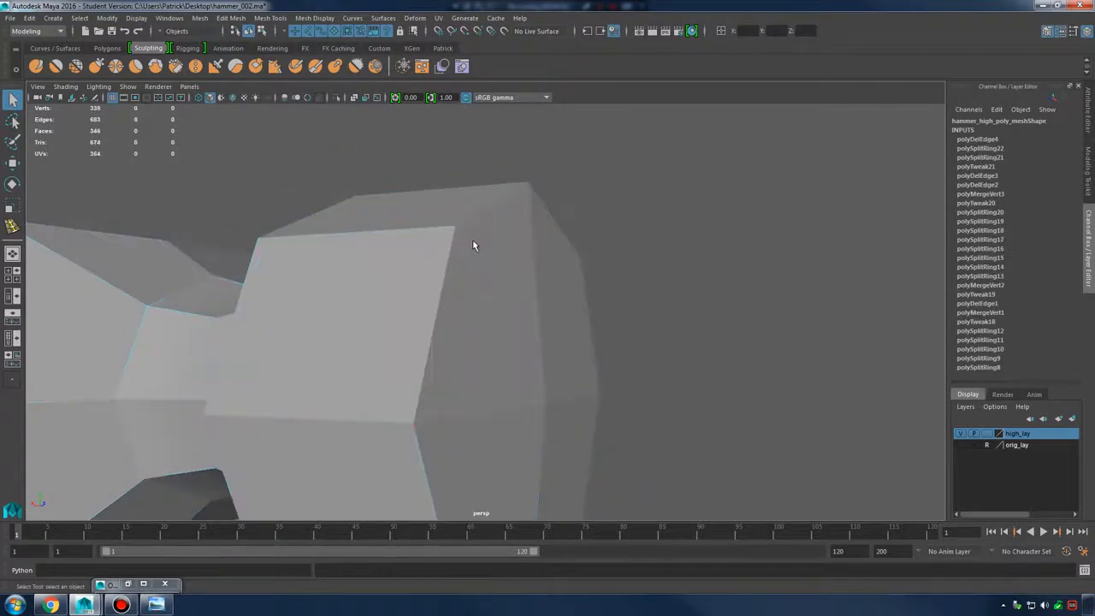
pyautogui.press('3')
pyautogui.moveTo(499, 283)
pyautogui.keyDown('alt'); pyautogui.mouseDown()
pyautogui.moveTo(611, 265)
pyautogui.moveTo(481, 273)
pyautogui.mouseUp(); pyautogui.keyUp('alt')
# Insert an edge loop near the head's striking face and preview it smoothed
pyautogui.press('1')
pyautogui.keyDown('shift'); pyautogui.moveTo(482, 262); pyautogui.dragTo(491, 224, button='right'); pyautogui.keyUp('shift')
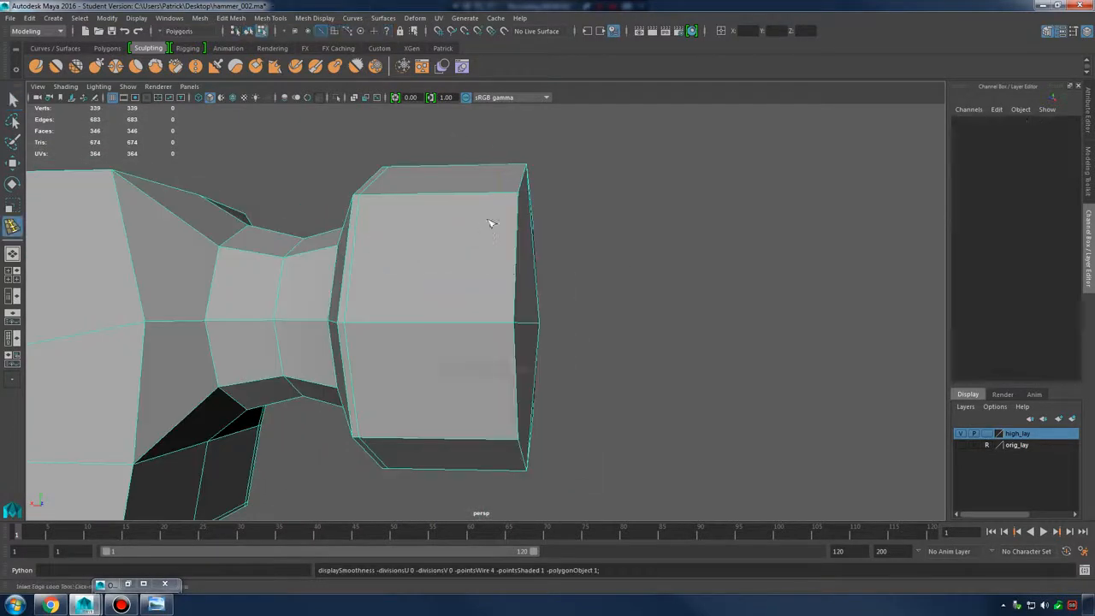
pyautogui.moveTo(506, 197); pyautogui.dragTo(508, 198)
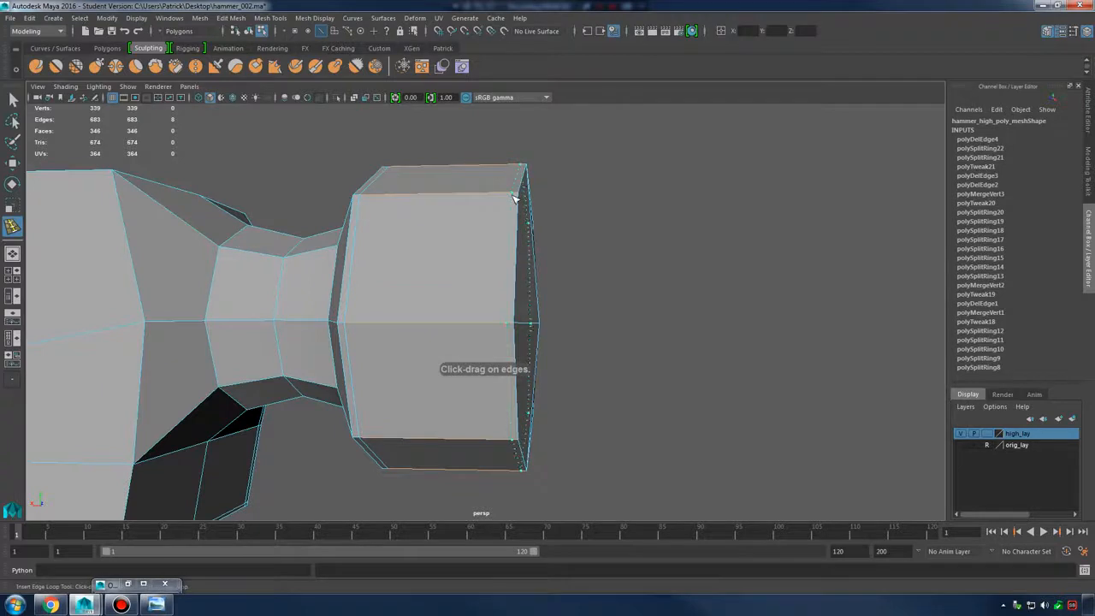
pyautogui.press('3')
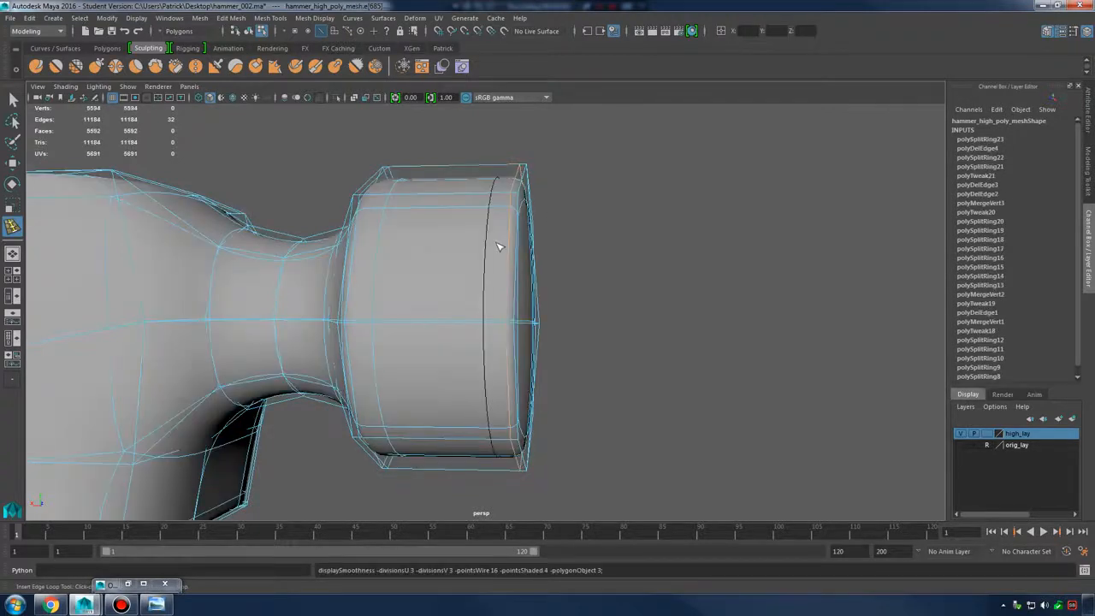
pyautogui.click(628, 234)
pyautogui.keyDown('alt'); pyautogui.moveTo(628, 235); pyautogui.dragTo(787, 382); pyautogui.keyUp('alt')
# Compare cage and smoothed views of the head, ending in object selection with smoothing on
pyautogui.click(599, 362)
pyautogui.press('1')
pyautogui.scroll(3, 480, 340)
pyautogui.press('3')
pyautogui.press('1')
pyautogui.click(544, 337)
pyautogui.press('q')
pyautogui.press('3')
# Deselect the mesh and pull back to view the whole smoothed hammer
pyautogui.click(787, 382)
pyautogui.keyDown('alt'); pyautogui.moveTo(635, 341); pyautogui.dragTo(563, 329); pyautogui.keyUp('alt')
pyautogui.click(587, 327)
pyautogui.click(718, 366)
pyautogui.keyDown('alt'); pyautogui.moveTo(680, 354); pyautogui.dragTo(442, 329, button='right'); pyautogui.keyUp('alt')
pyautogui.keyDown('alt'); pyautogui.moveTo(527, 322); pyautogui.dragTo(587, 324, button='right'); pyautogui.keyUp('alt')
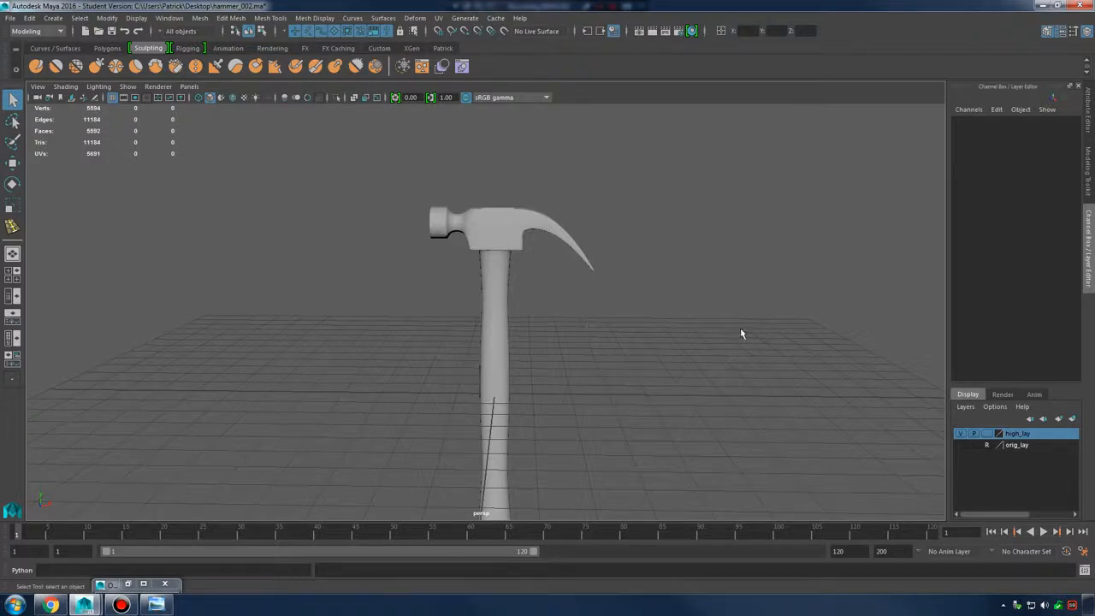
# Hide high_lay and show orig_lay in the Layer Editor to bring back the low-poly hammer
pyautogui.click(962, 434)
pyautogui.click(960, 445)
pyautogui.keyDown('alt'); pyautogui.moveTo(770, 402); pyautogui.dragTo(673, 324); pyautogui.keyUp('alt')
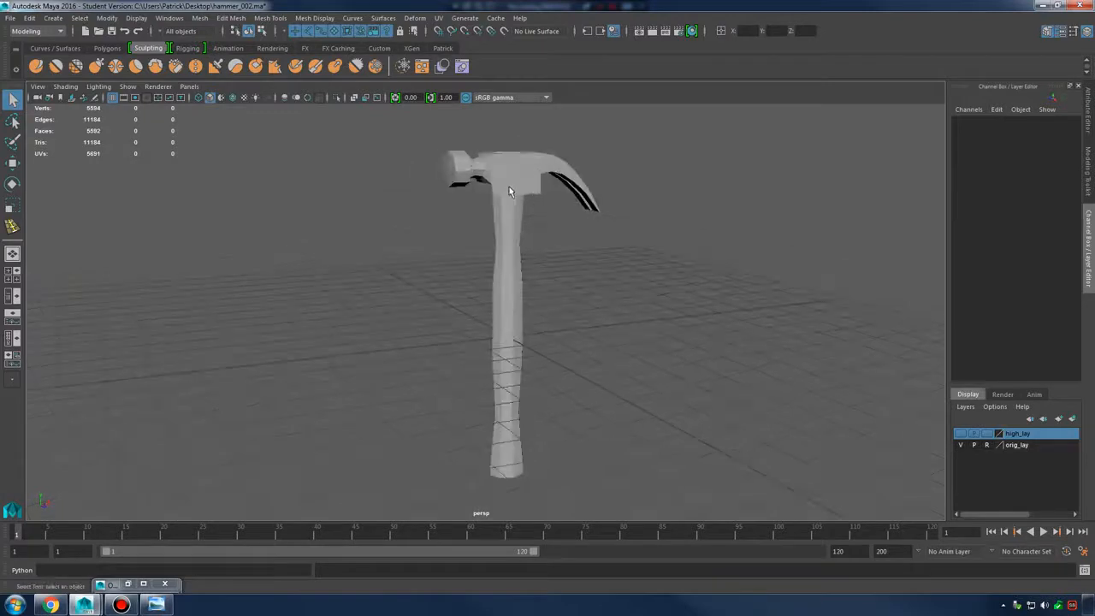
# Select the original hammer and orbit to inspect its other side from a low angle
pyautogui.click(552, 184)
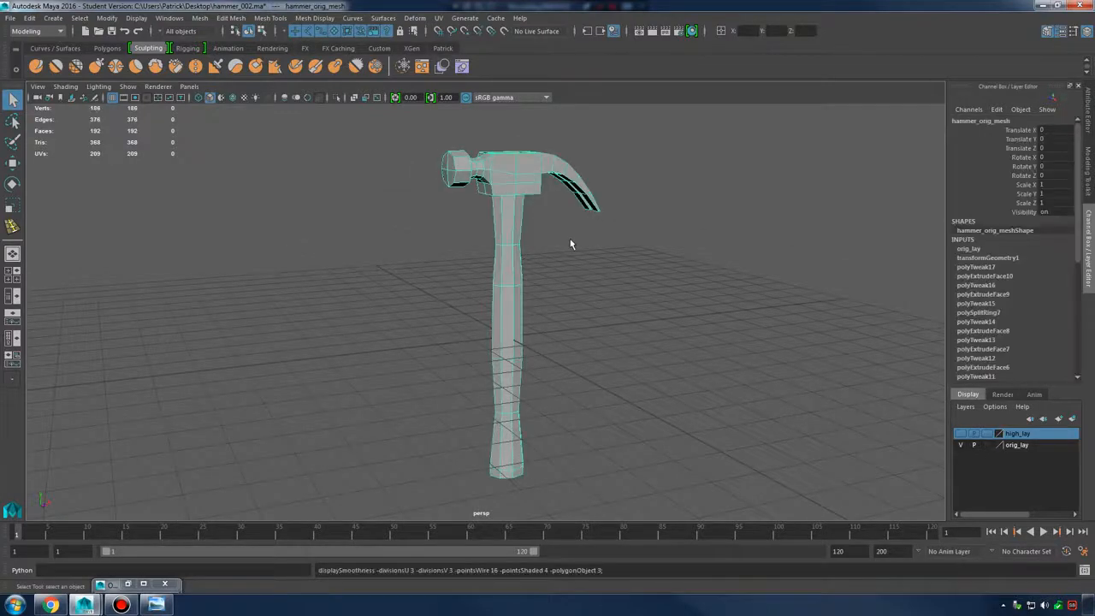
pyautogui.click(675, 285)
pyautogui.keyDown('alt'); pyautogui.moveTo(675, 286); pyautogui.dragTo(684, 325); pyautogui.keyUp('alt')
pyautogui.click(555, 219)
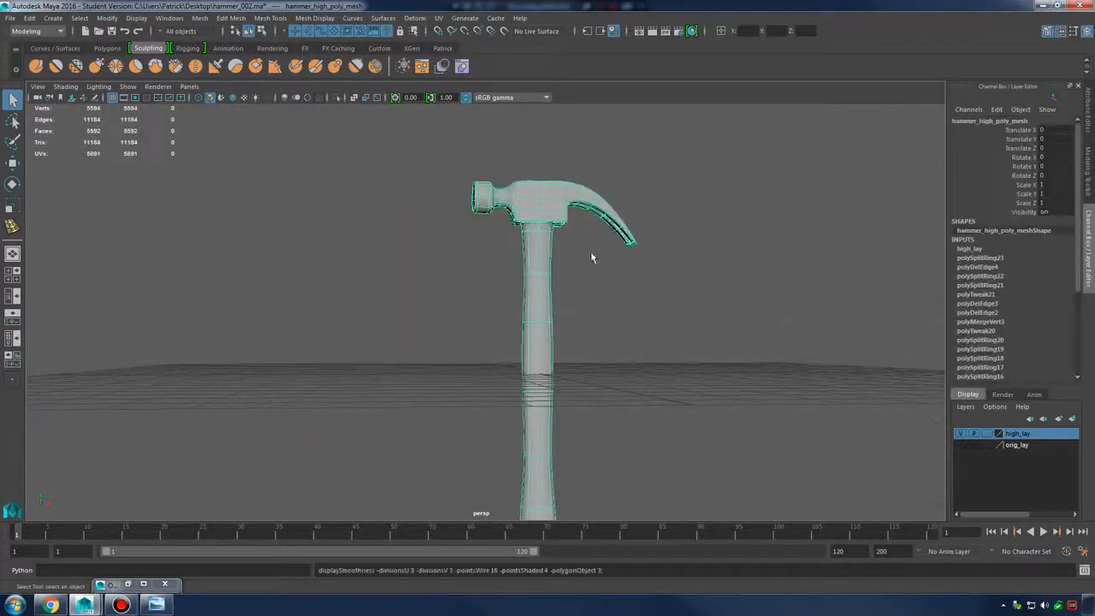
pyautogui.keyDown('alt'); pyautogui.moveTo(590, 252); pyautogui.dragTo(579, 309); pyautogui.keyUp('alt')
pyautogui.click(629, 287)
pyautogui.click(520, 199)
pyautogui.click(627, 299)
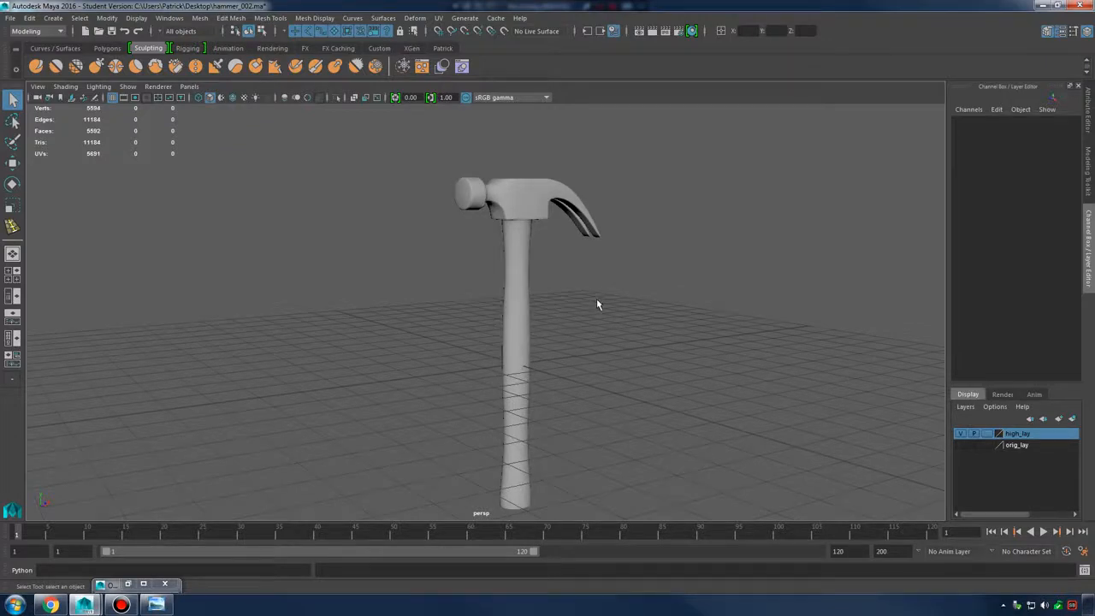
# Check the hammer mesh from a side-on view and turn orig_lay visibility on again
pyautogui.click(540, 203)
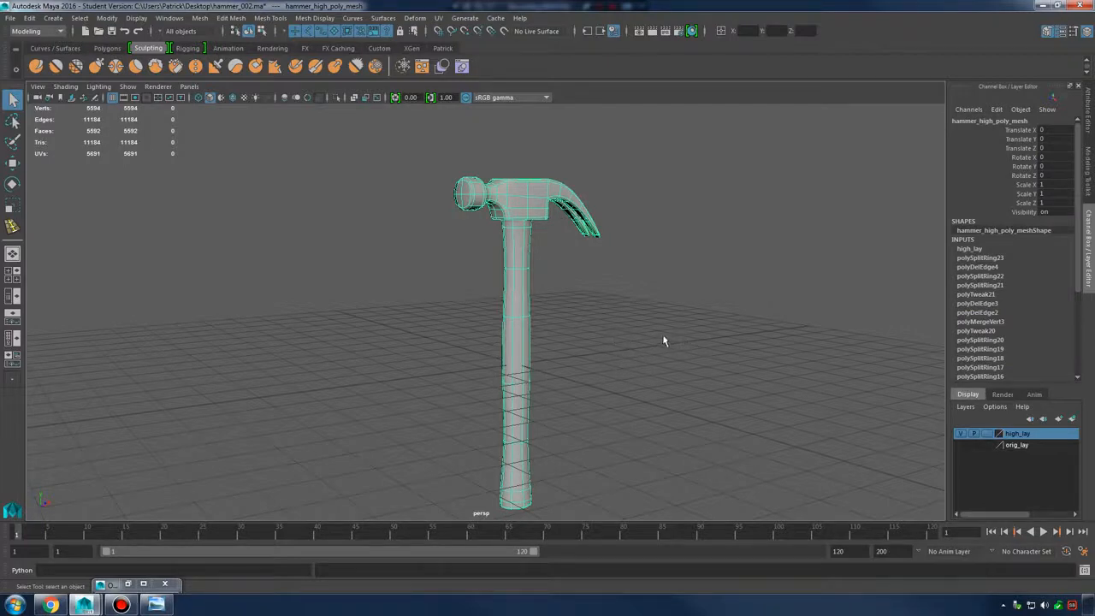
pyautogui.click(663, 340)
pyautogui.click(525, 212)
pyautogui.click(649, 331)
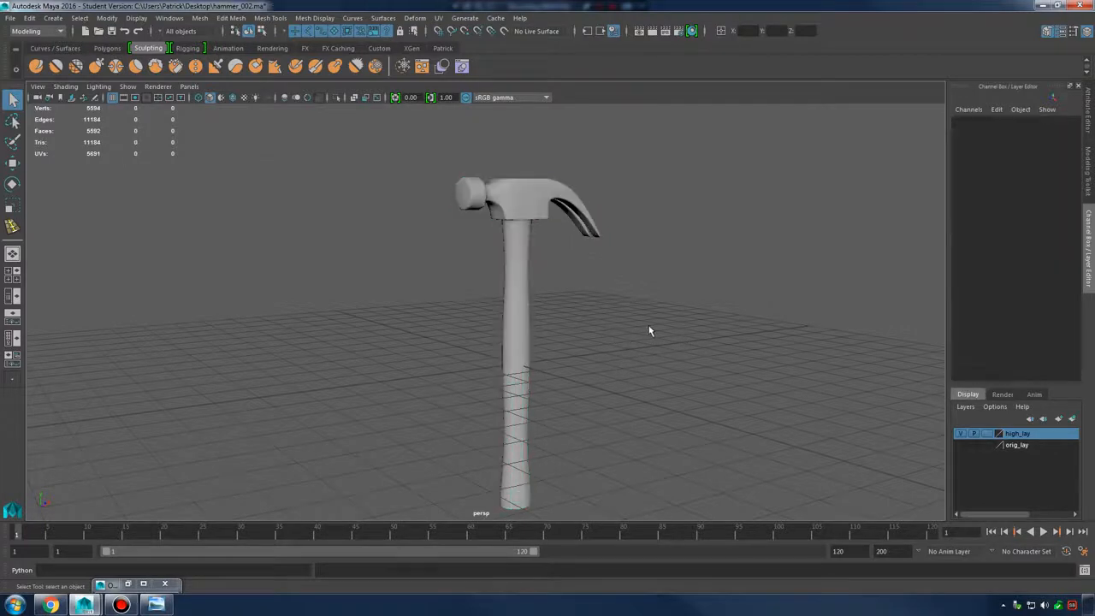
pyautogui.keyDown('alt'); pyautogui.moveTo(655, 313); pyautogui.dragTo(567, 311); pyautogui.keyUp('alt')
pyautogui.click(962, 445)
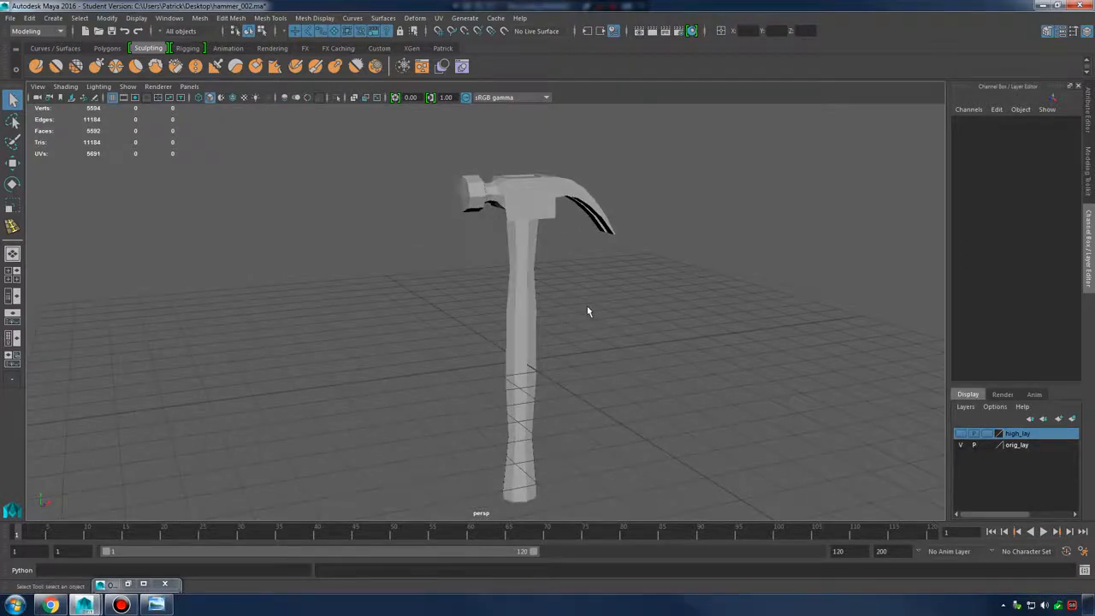
# Reselect the low-poly hammer and orbit around it, viewing it edge-on and from above
pyautogui.click(531, 216)
pyautogui.click(563, 312)
pyautogui.click(521, 210)
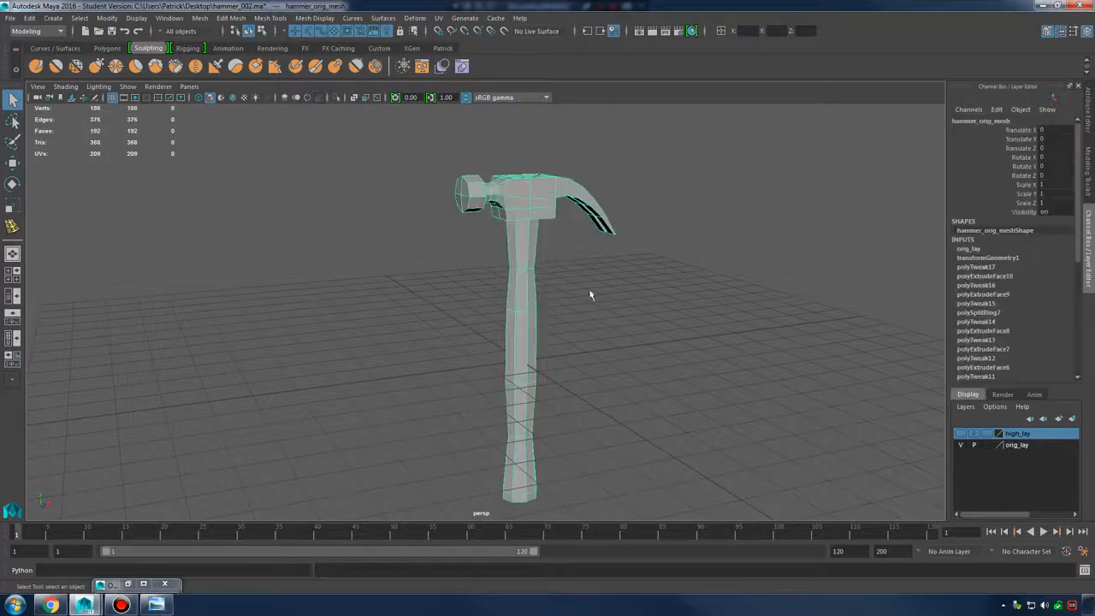
pyautogui.click(627, 316)
pyautogui.click(515, 202)
pyautogui.click(634, 315)
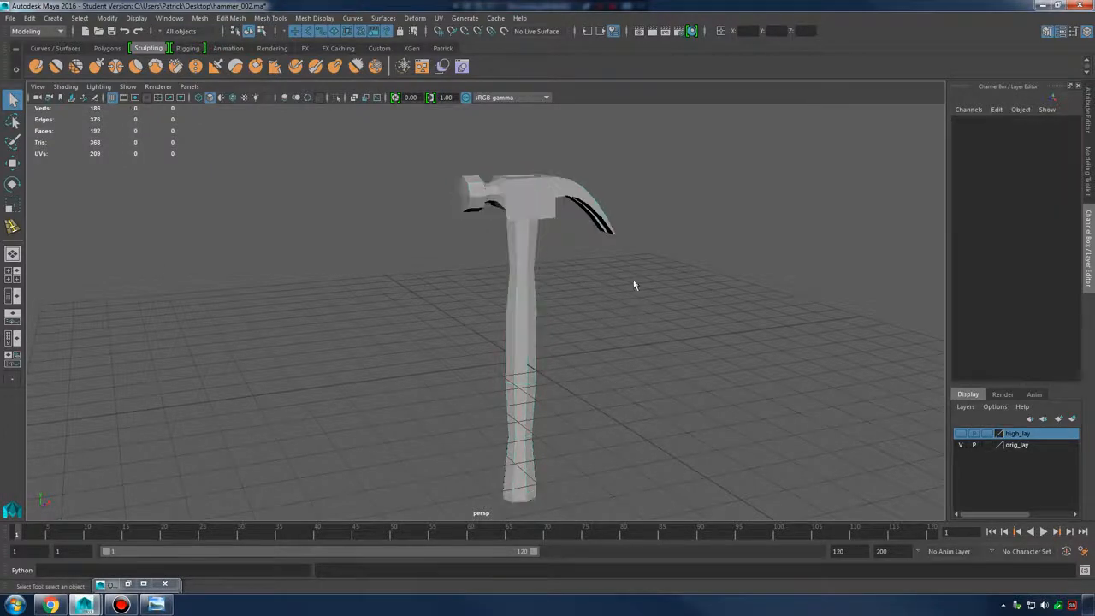
pyautogui.keyDown('alt'); pyautogui.moveTo(634, 283); pyautogui.dragTo(608, 280); pyautogui.keyUp('alt')
pyautogui.keyDown('alt'); pyautogui.moveTo(608, 281); pyautogui.dragTo(523, 276, button='right'); pyautogui.keyUp('alt')
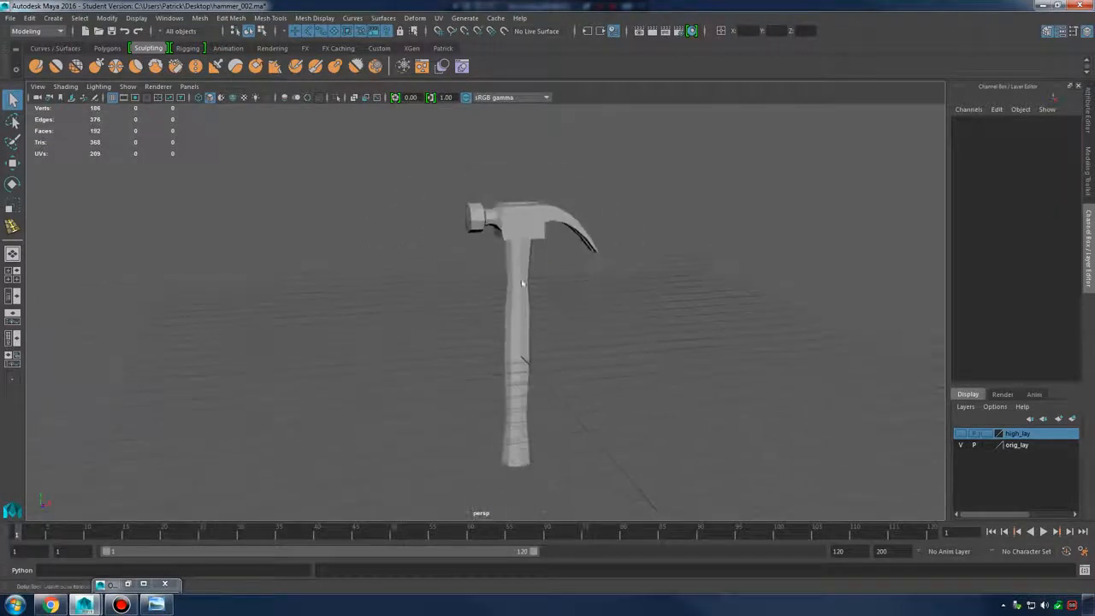
pyautogui.click(528, 229)
pyautogui.click(650, 313)
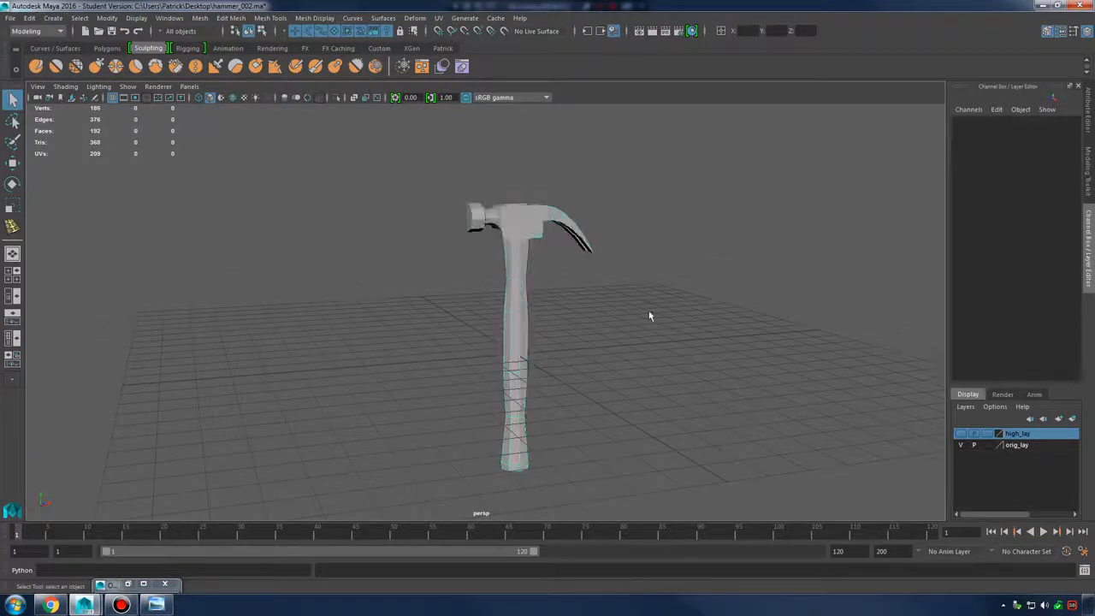
pyautogui.keyDown('alt'); pyautogui.moveTo(650, 313); pyautogui.dragTo(732, 340); pyautogui.keyUp('alt')
pyautogui.keyDown('alt'); pyautogui.moveTo(653, 339); pyautogui.dragTo(547, 352); pyautogui.keyUp('alt')
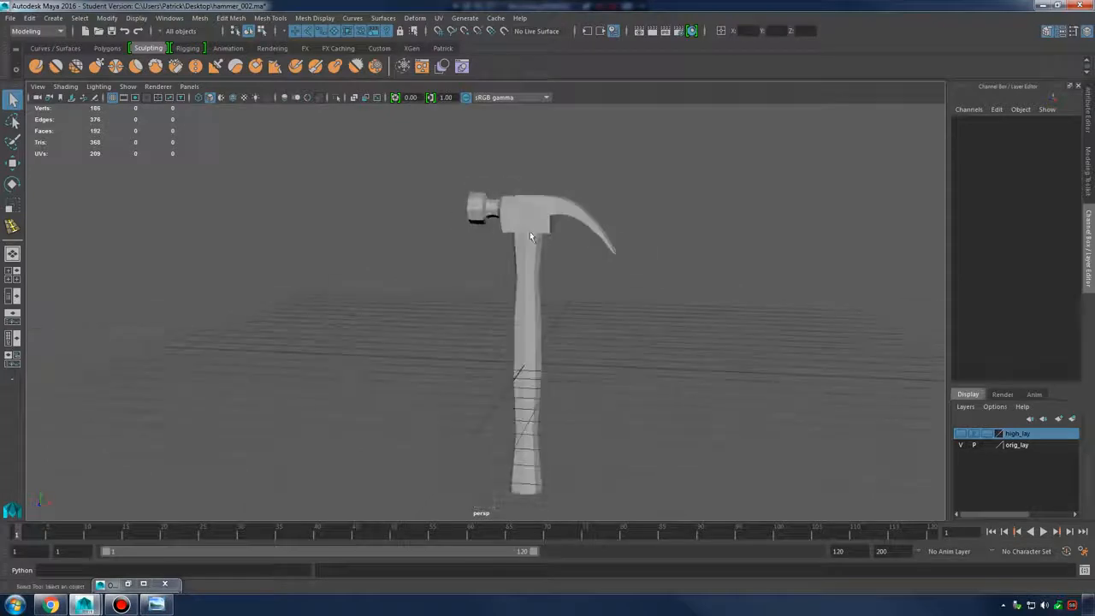
# Preview the low-poly hammer smoothed with key 3, then return to unsmoothed with key 1
pyautogui.click(529, 231)
pyautogui.press('3')
pyautogui.click(628, 361)
pyautogui.keyDown('alt'); pyautogui.moveTo(628, 361); pyautogui.dragTo(745, 287); pyautogui.keyUp('alt')
pyautogui.click(530, 248)
pyautogui.press('1')
pyautogui.click(653, 361)
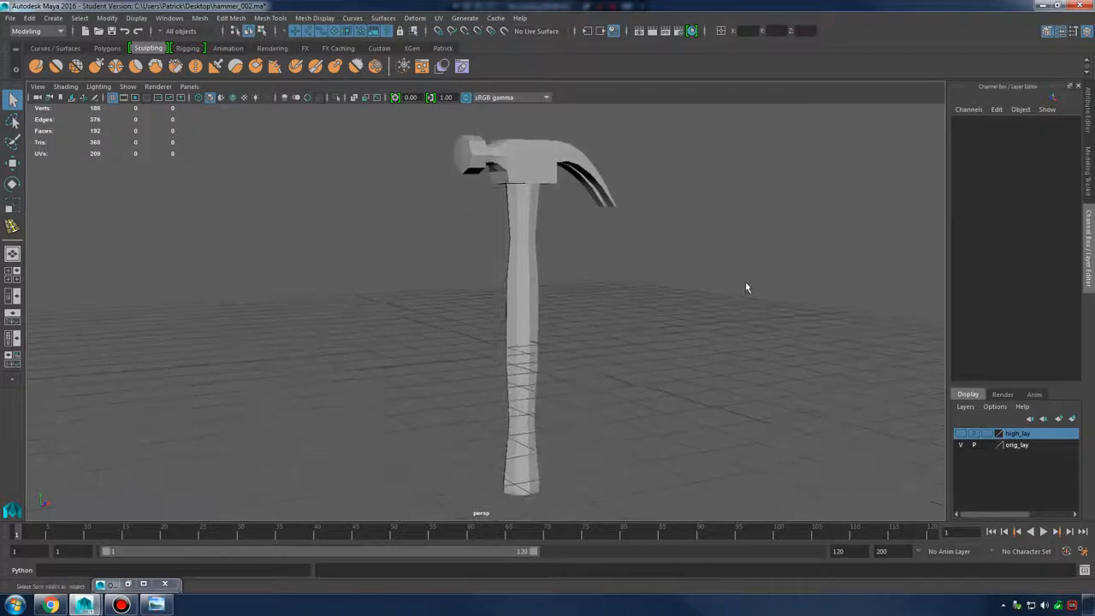